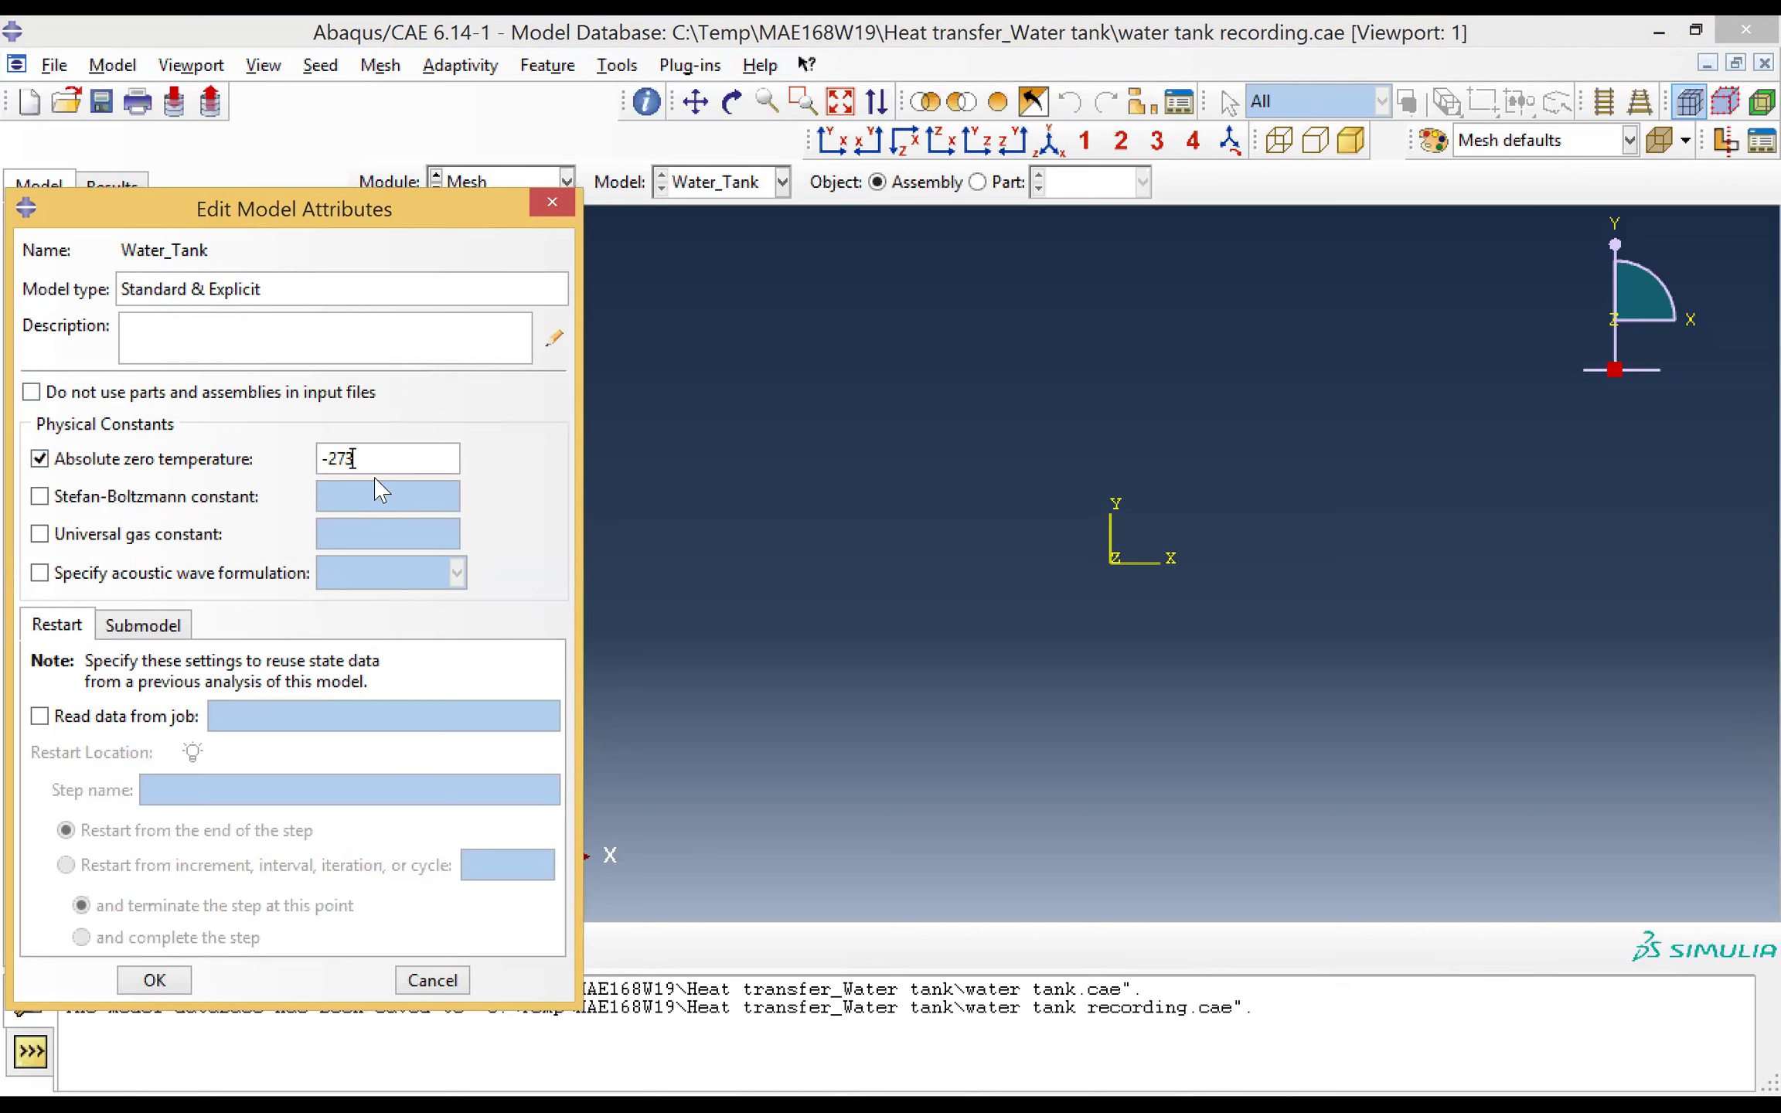
Step: Set the Water_Tank model's absolute zero temperature to -273.15 and its Stefan-Boltzmann constant to 5.67037e-8
{"action": "type", "text": ".15"}
{"action": "left_click", "coordinate": [88, 498]}
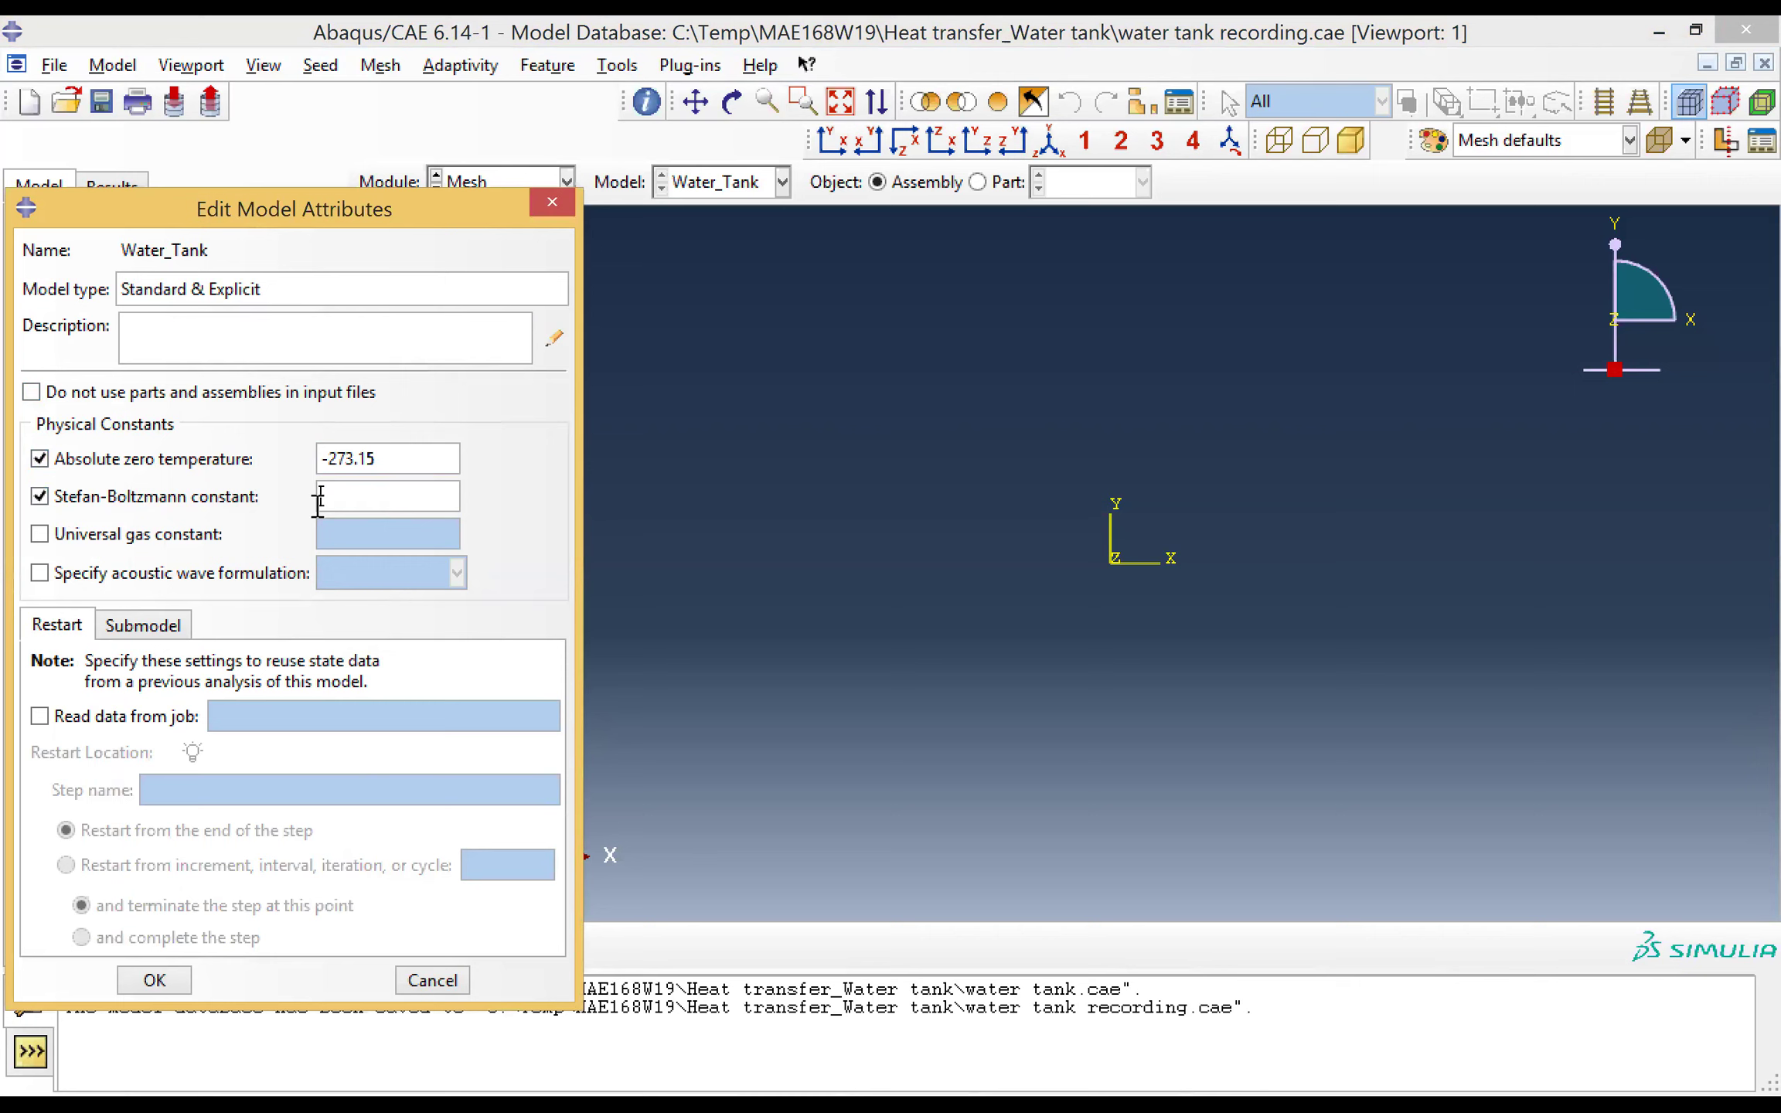
{"action": "type", "text": "5.67037e-8"}
{"action": "left_click", "coordinate": [154, 980]}
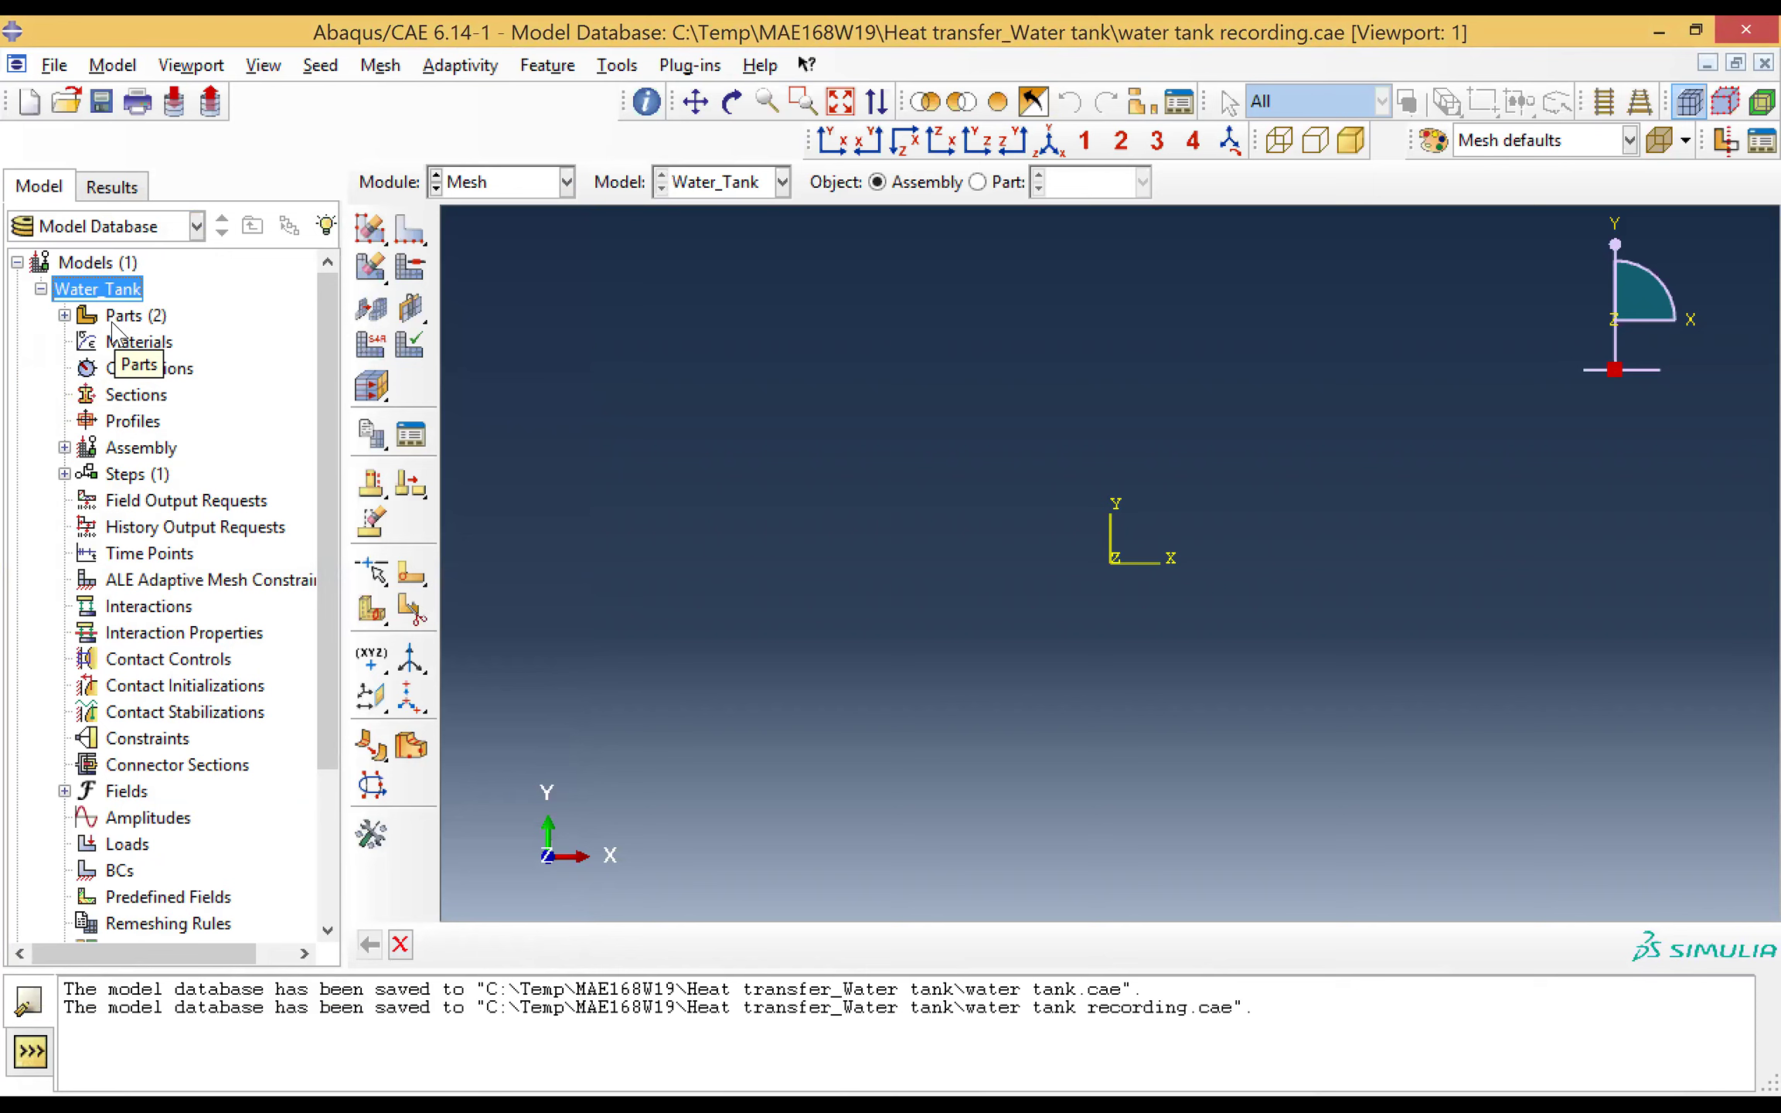
Step: Examine the features that make up the Stand and Vessel parts in the model tree
{"action": "left_click", "coordinate": [65, 315]}
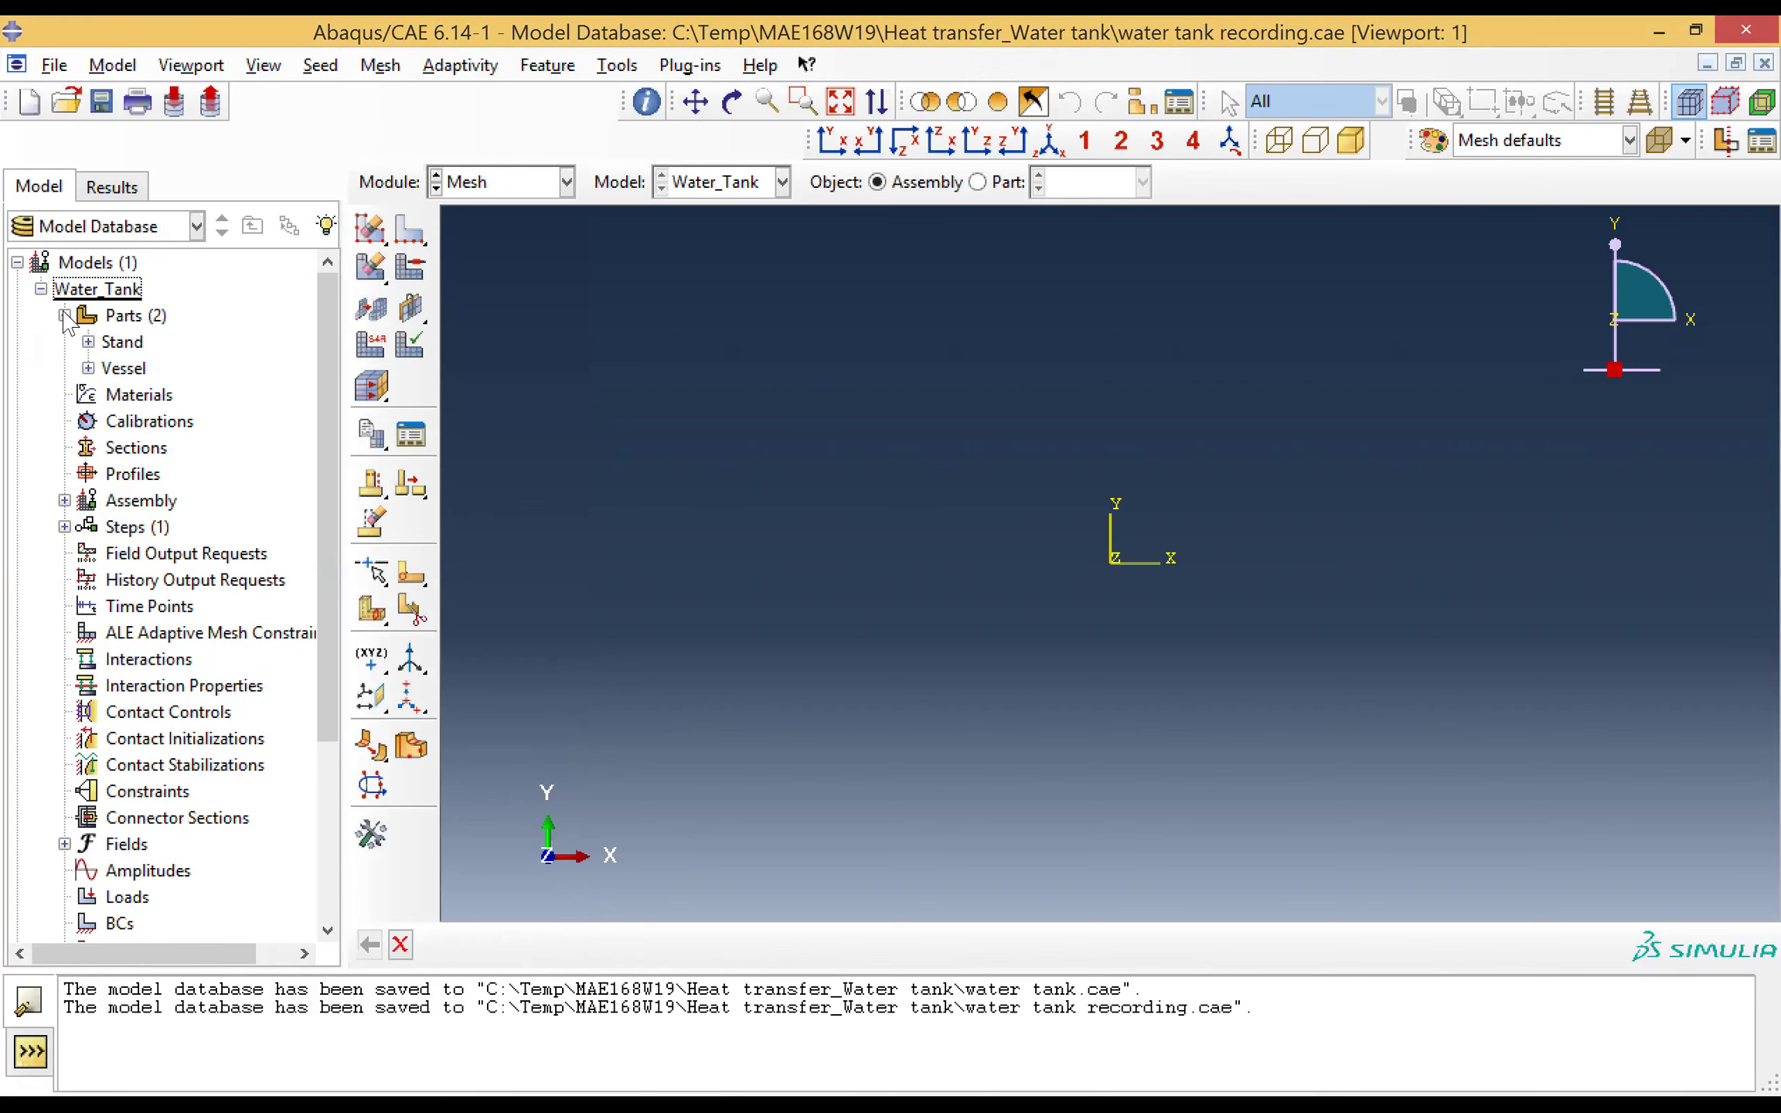
{"action": "left_click", "coordinate": [120, 344]}
{"action": "left_click", "coordinate": [89, 342]}
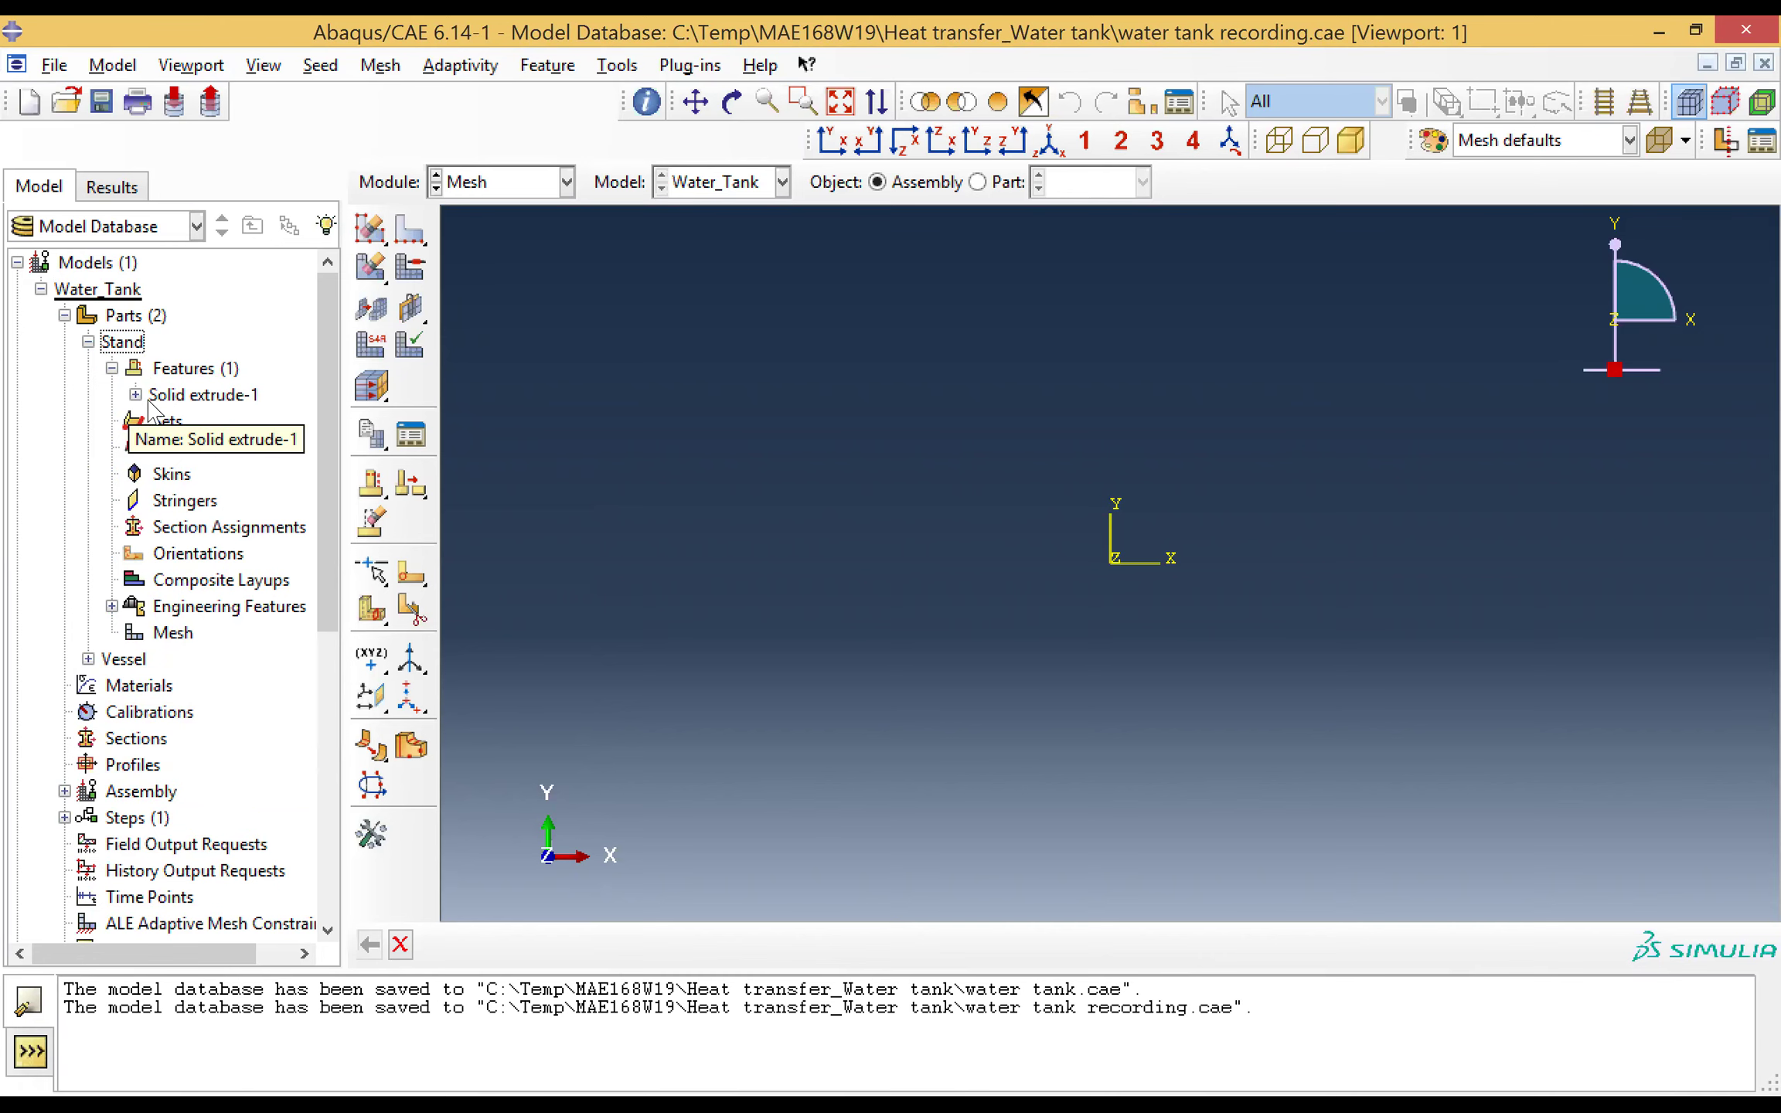
{"action": "left_click", "coordinate": [88, 342]}
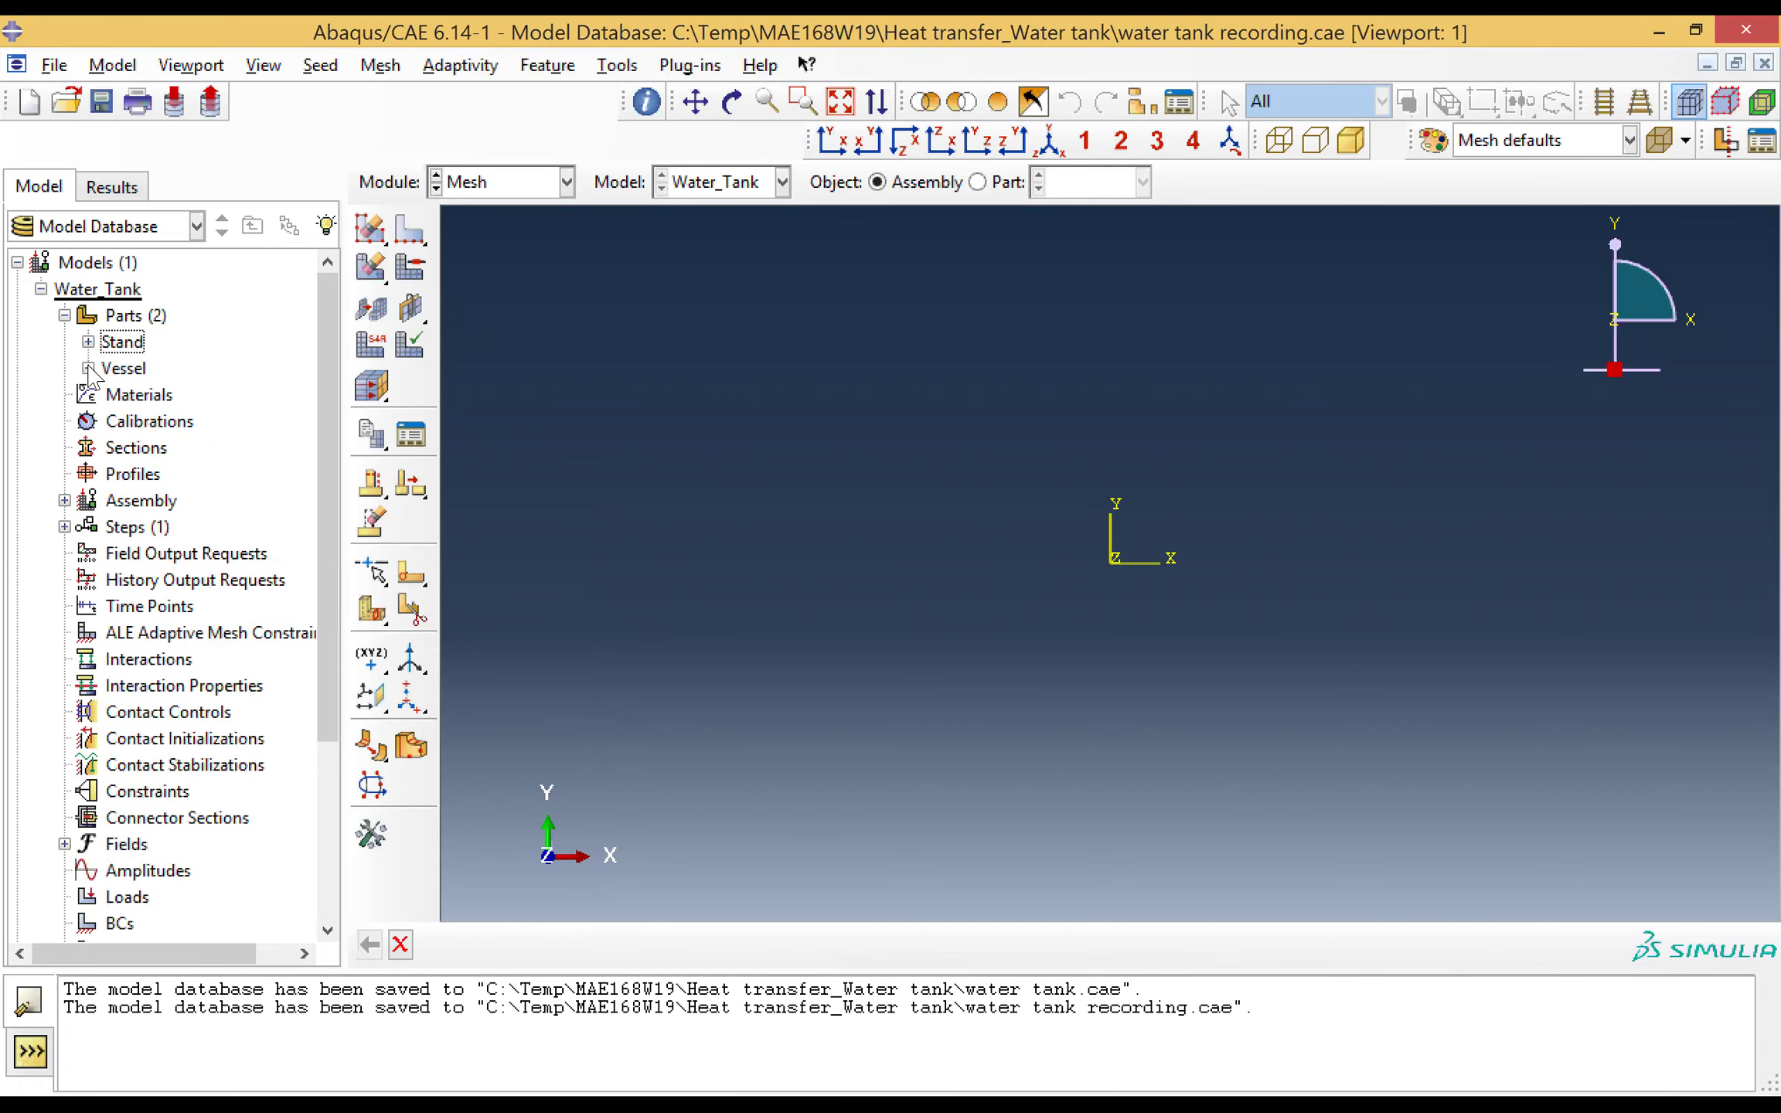
{"action": "left_click", "coordinate": [88, 368]}
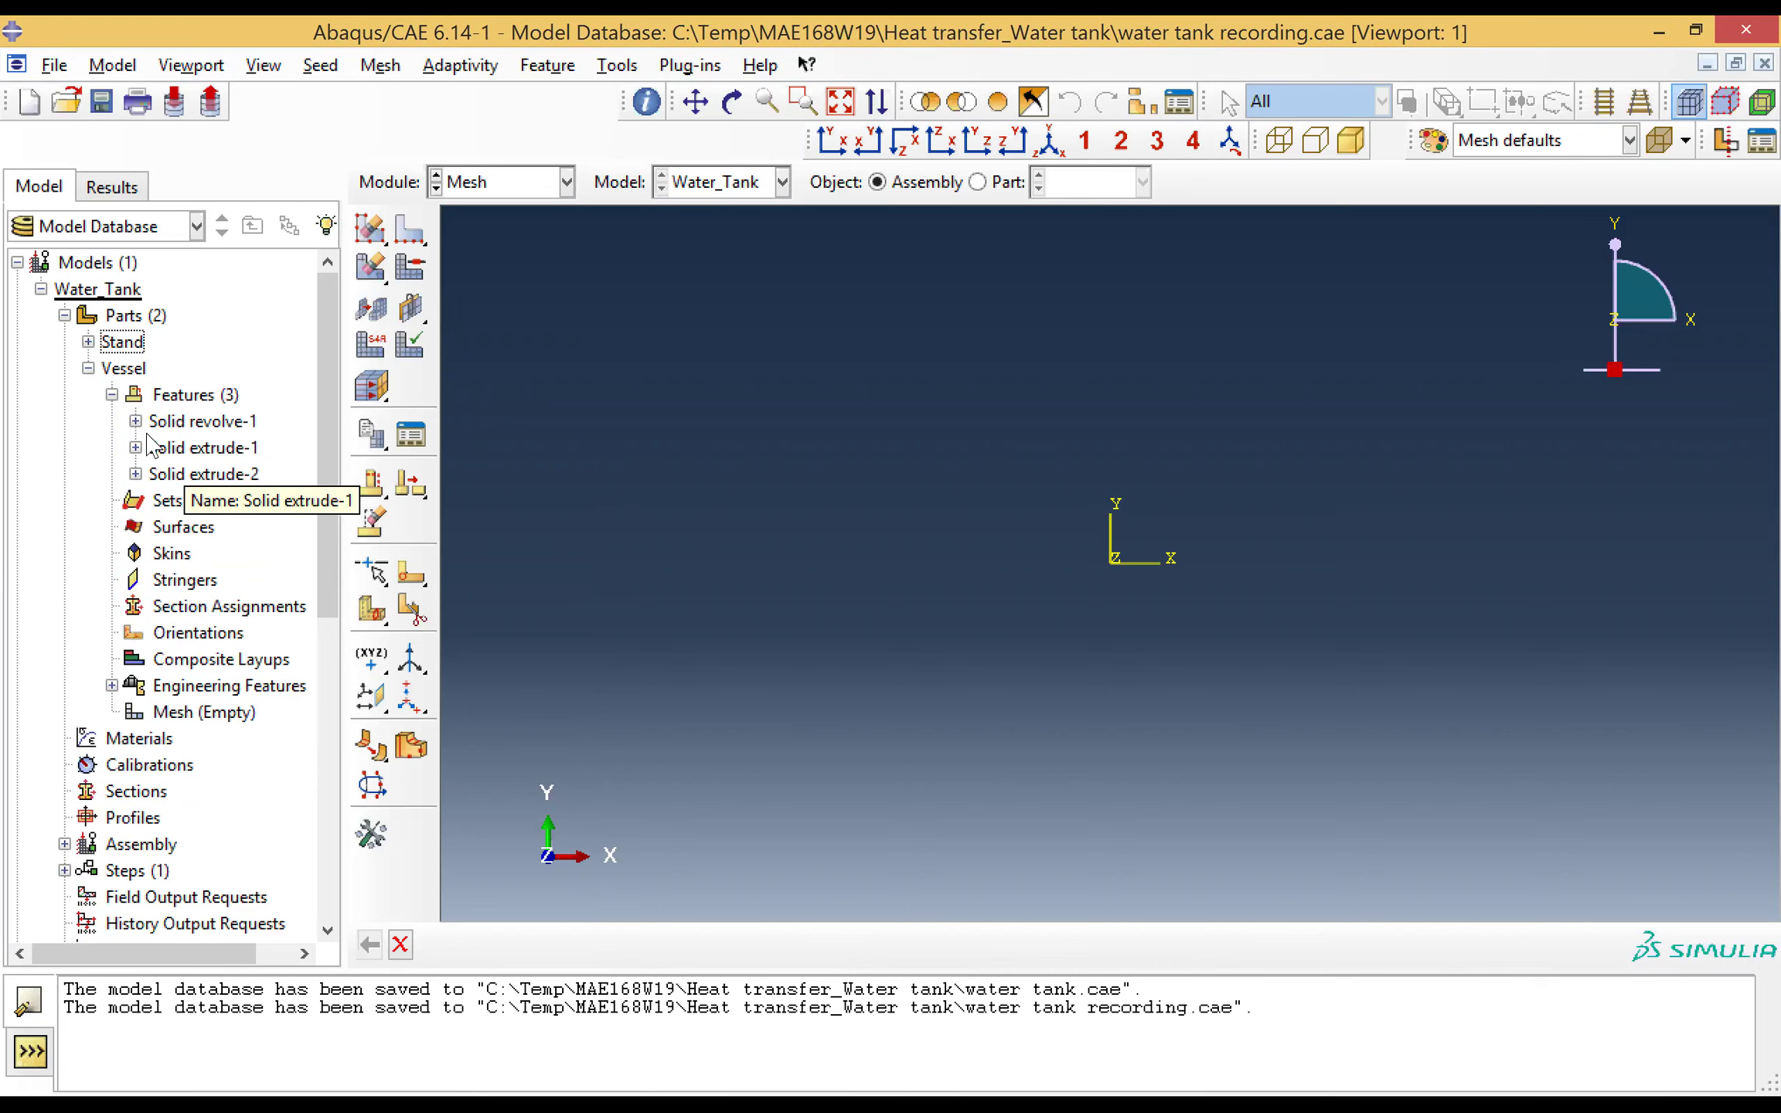
{"action": "left_click", "coordinate": [88, 368]}
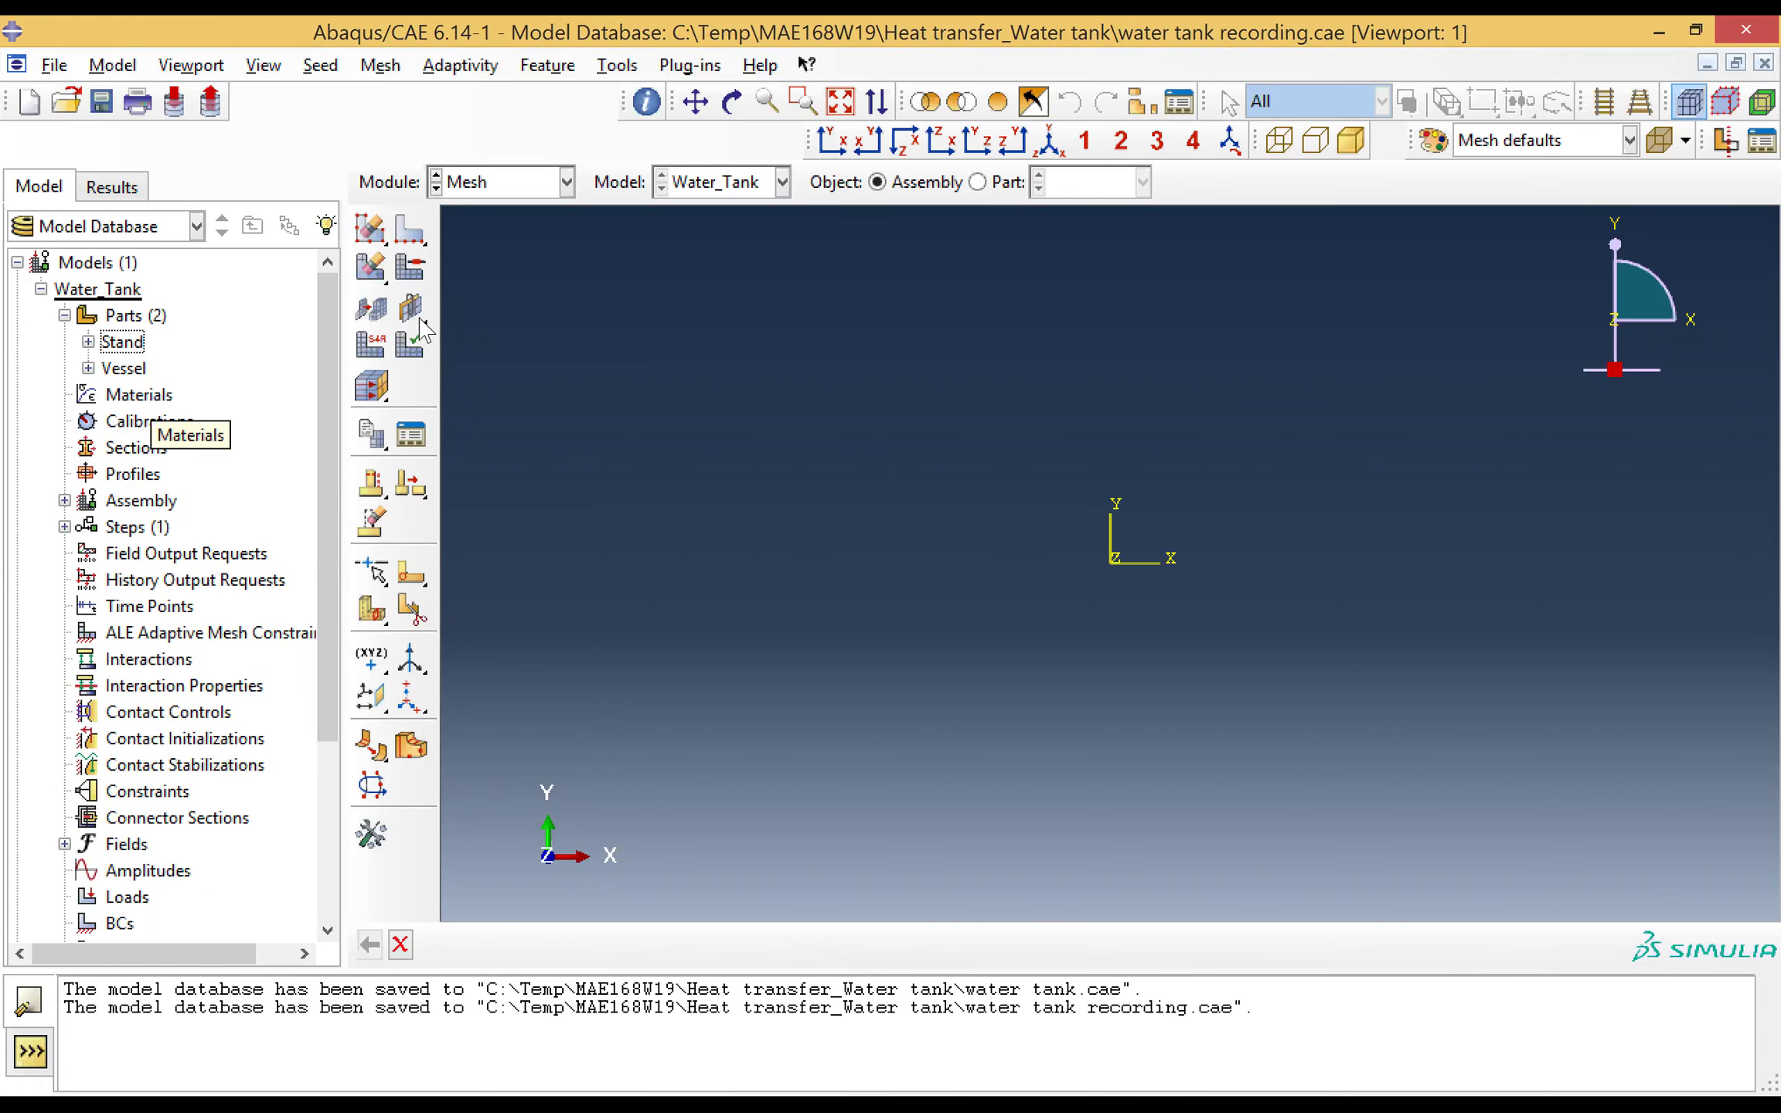
Step: Switch to the Property module and display the Vessel part
{"action": "left_click", "coordinate": [518, 186]}
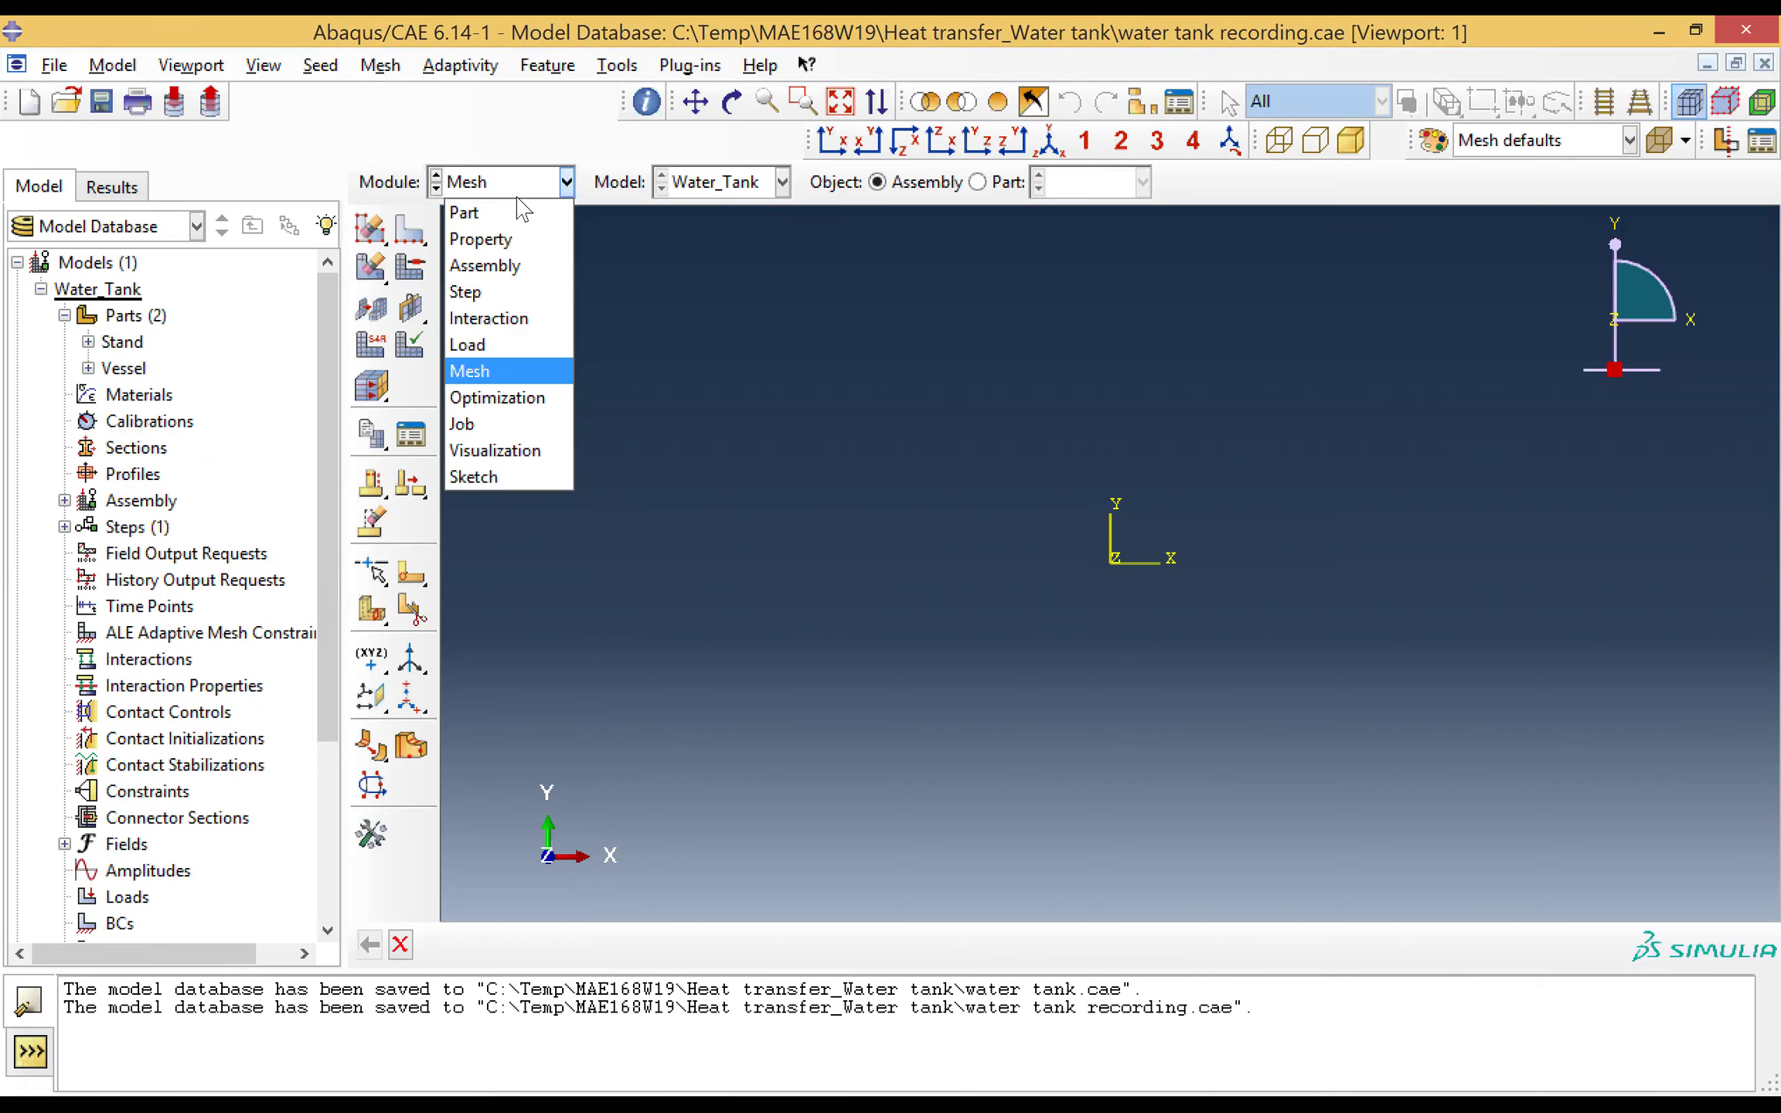
{"action": "left_click", "coordinate": [510, 244]}
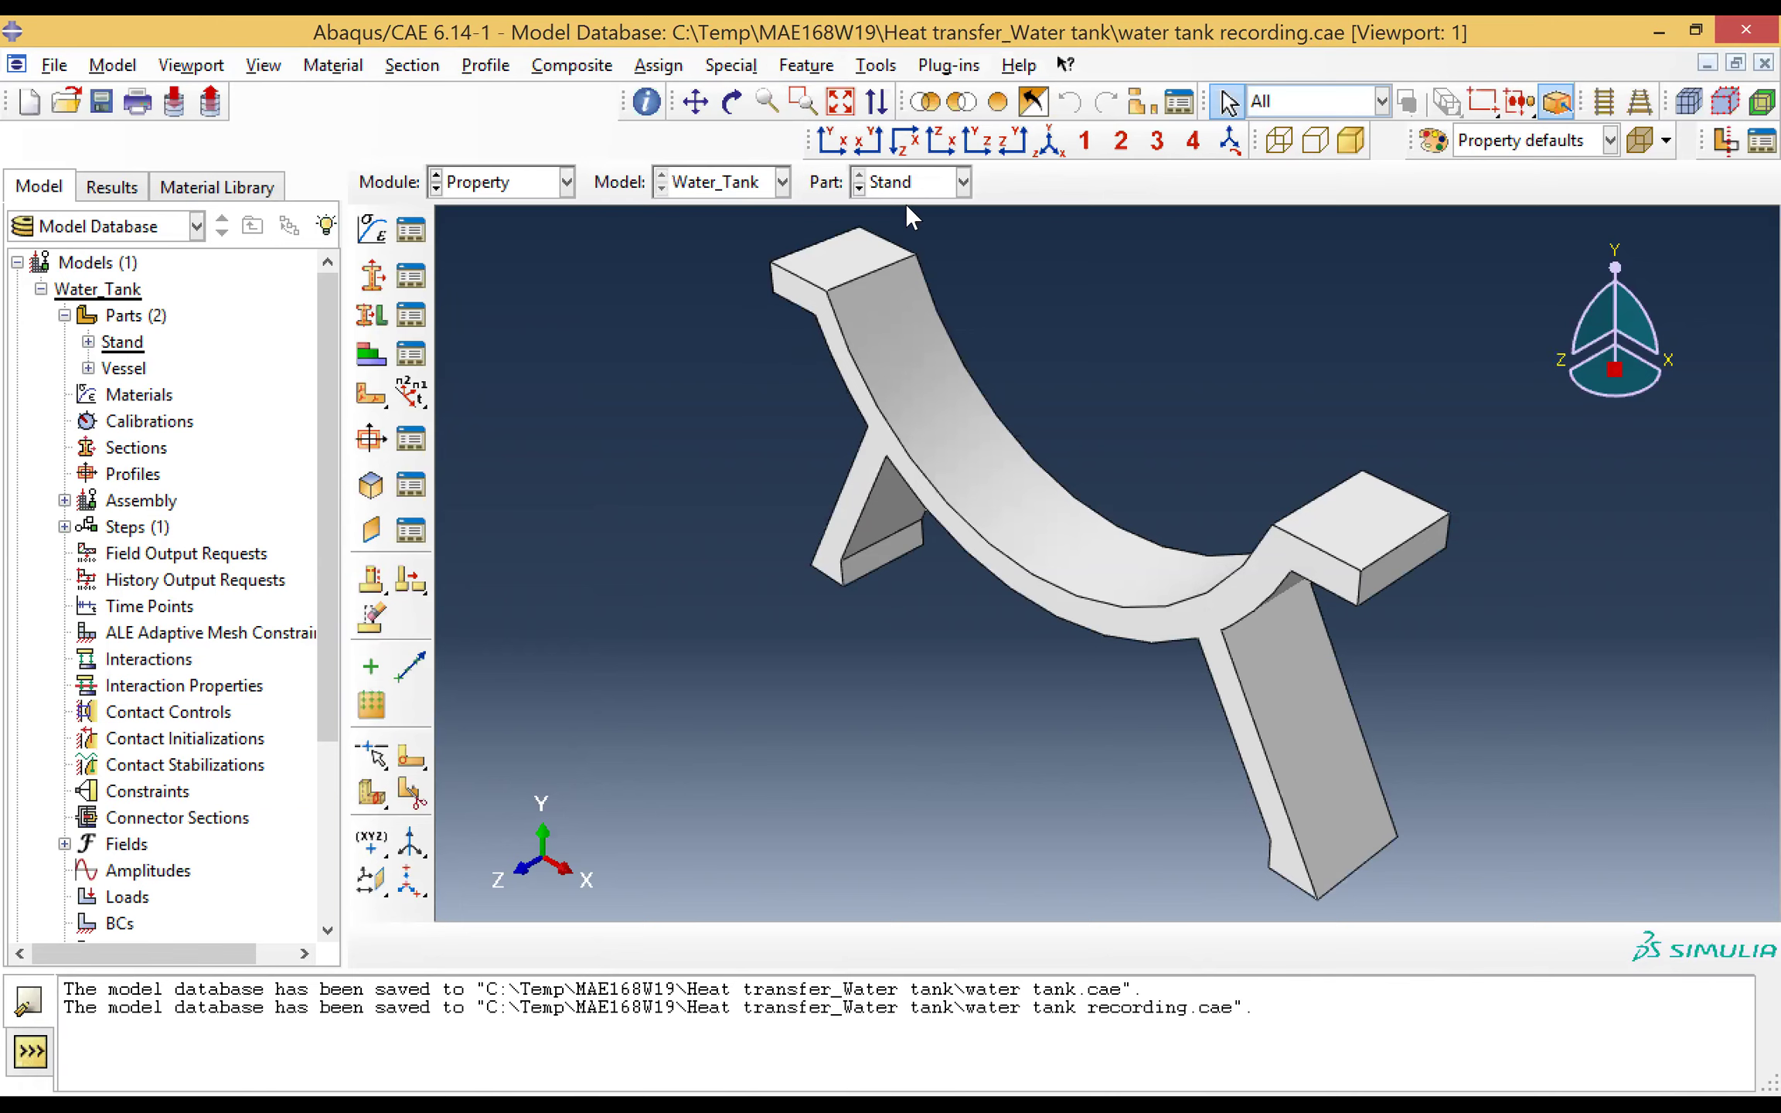
{"action": "left_click", "coordinate": [897, 190]}
{"action": "left_click", "coordinate": [900, 235]}
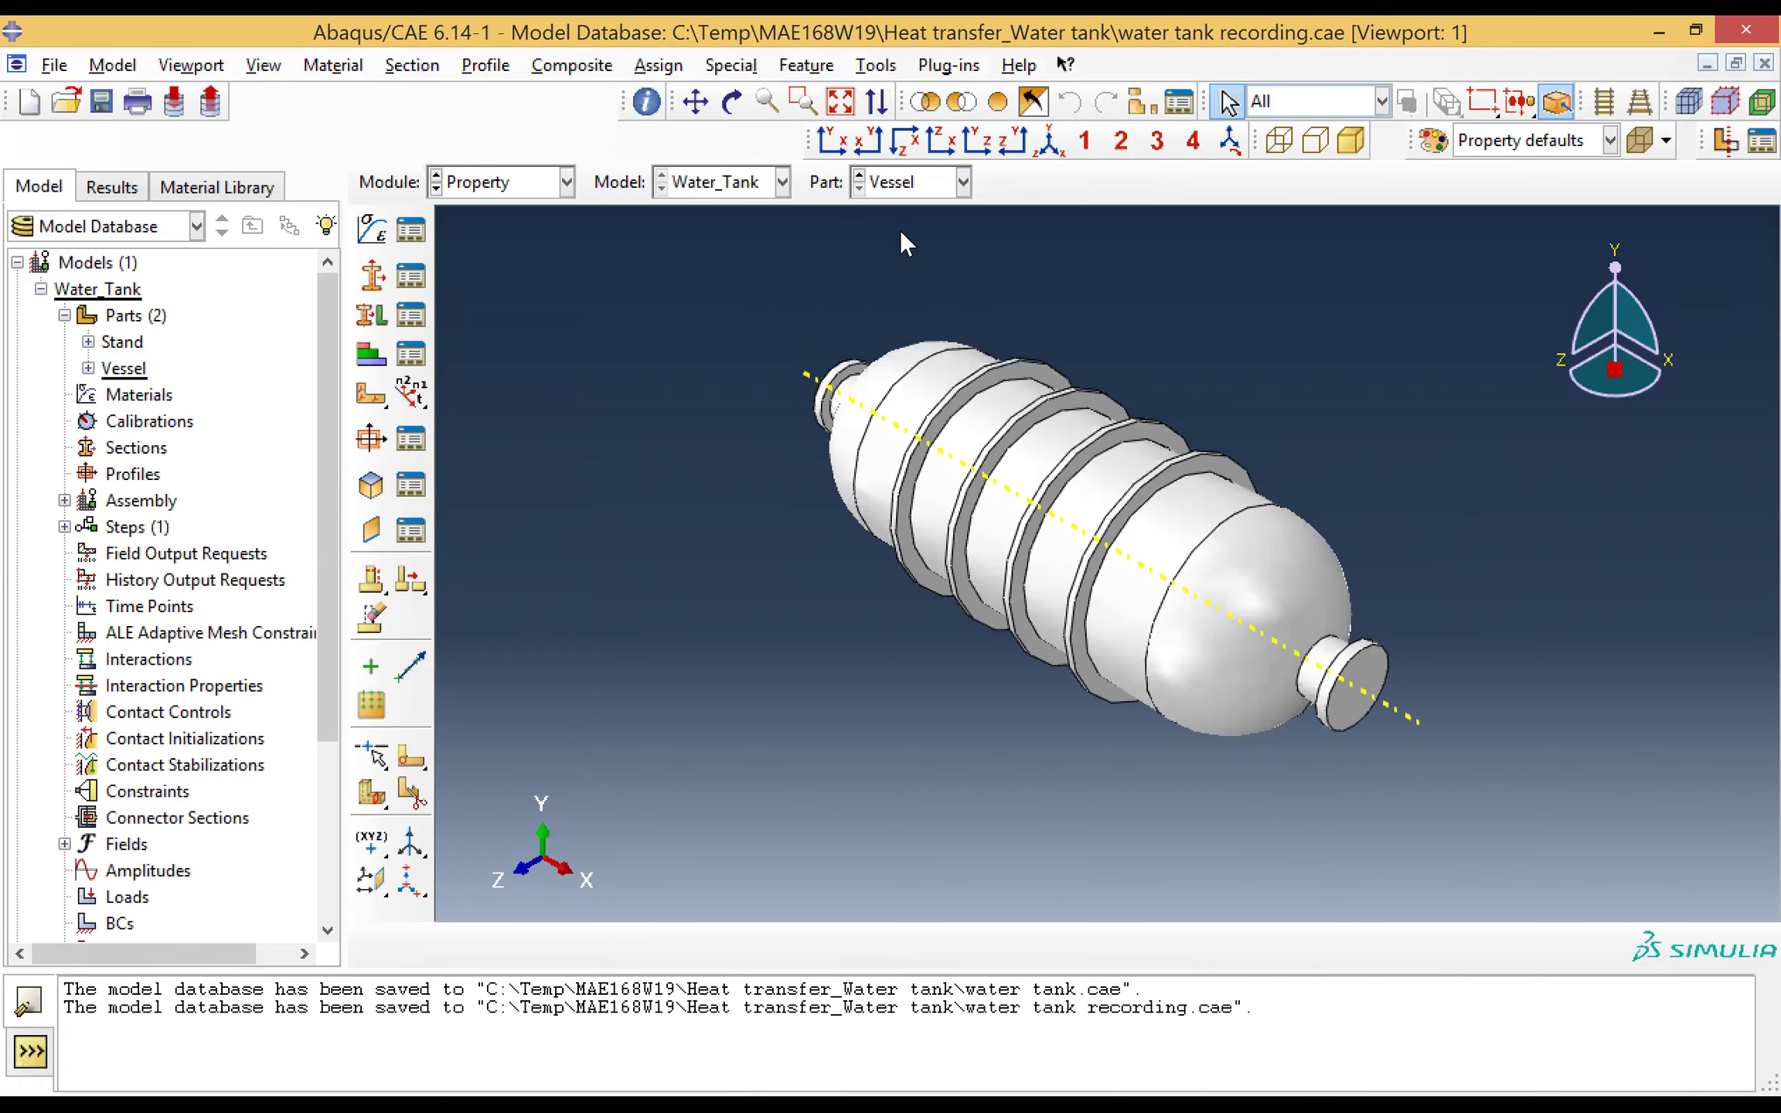
Step: Create a material named Steel with a uniform mass density of 7850
{"action": "left_click", "coordinate": [373, 231]}
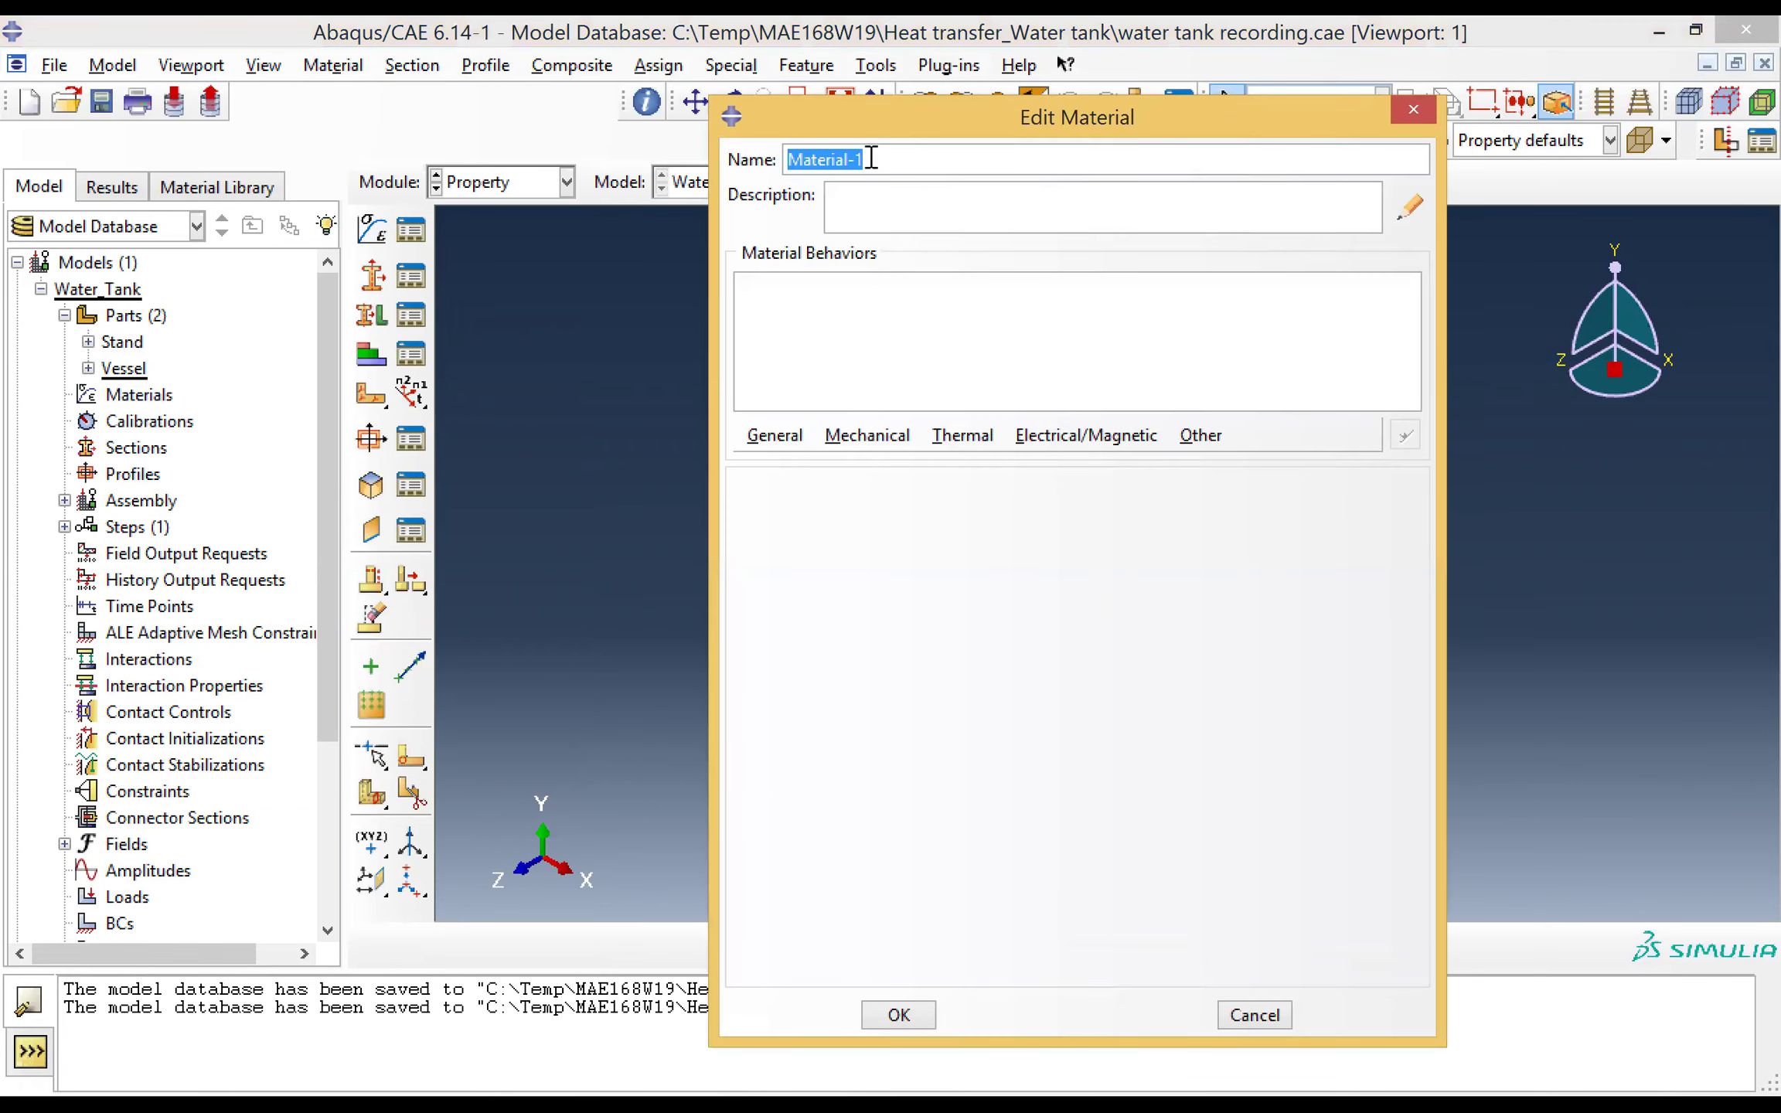
{"action": "left_click", "coordinate": [871, 159]}
{"action": "left_click_drag", "start_coordinate": [871, 159], "coordinate": [781, 163]}
{"action": "type", "text": "Steel"}
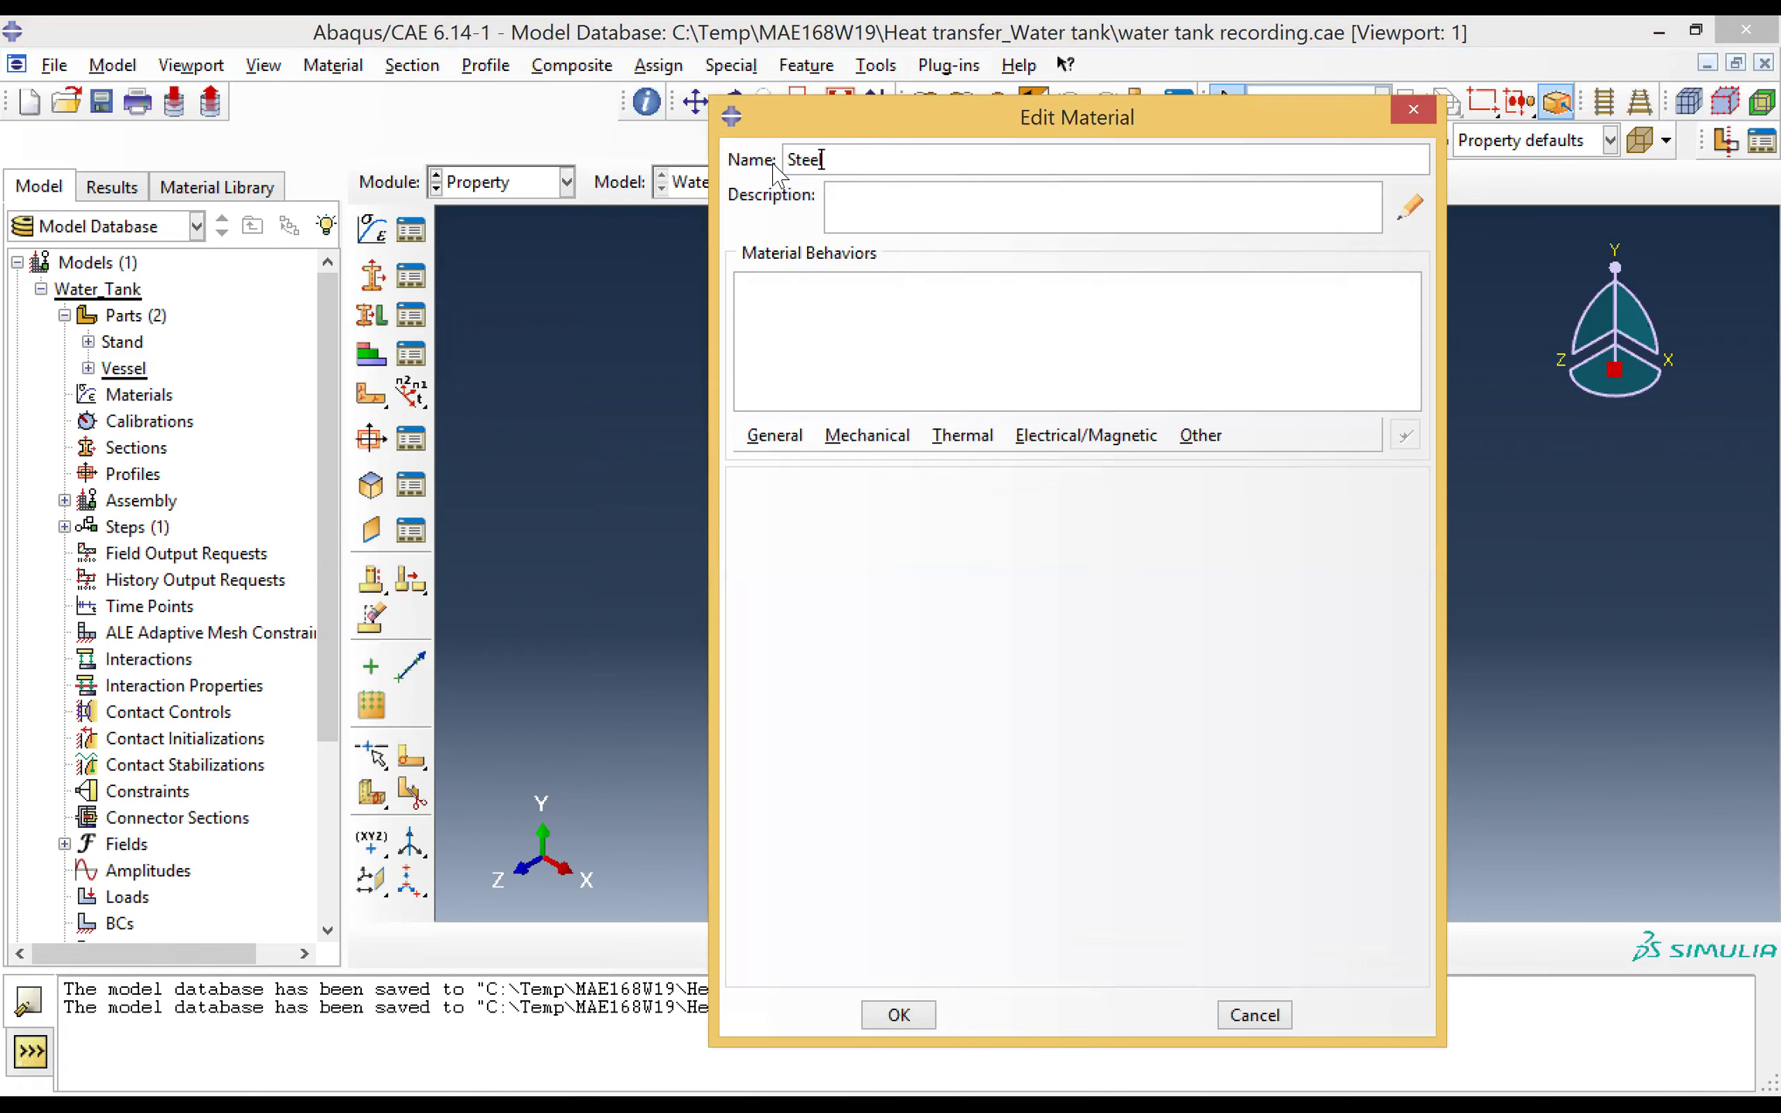
{"action": "left_click", "coordinate": [774, 439]}
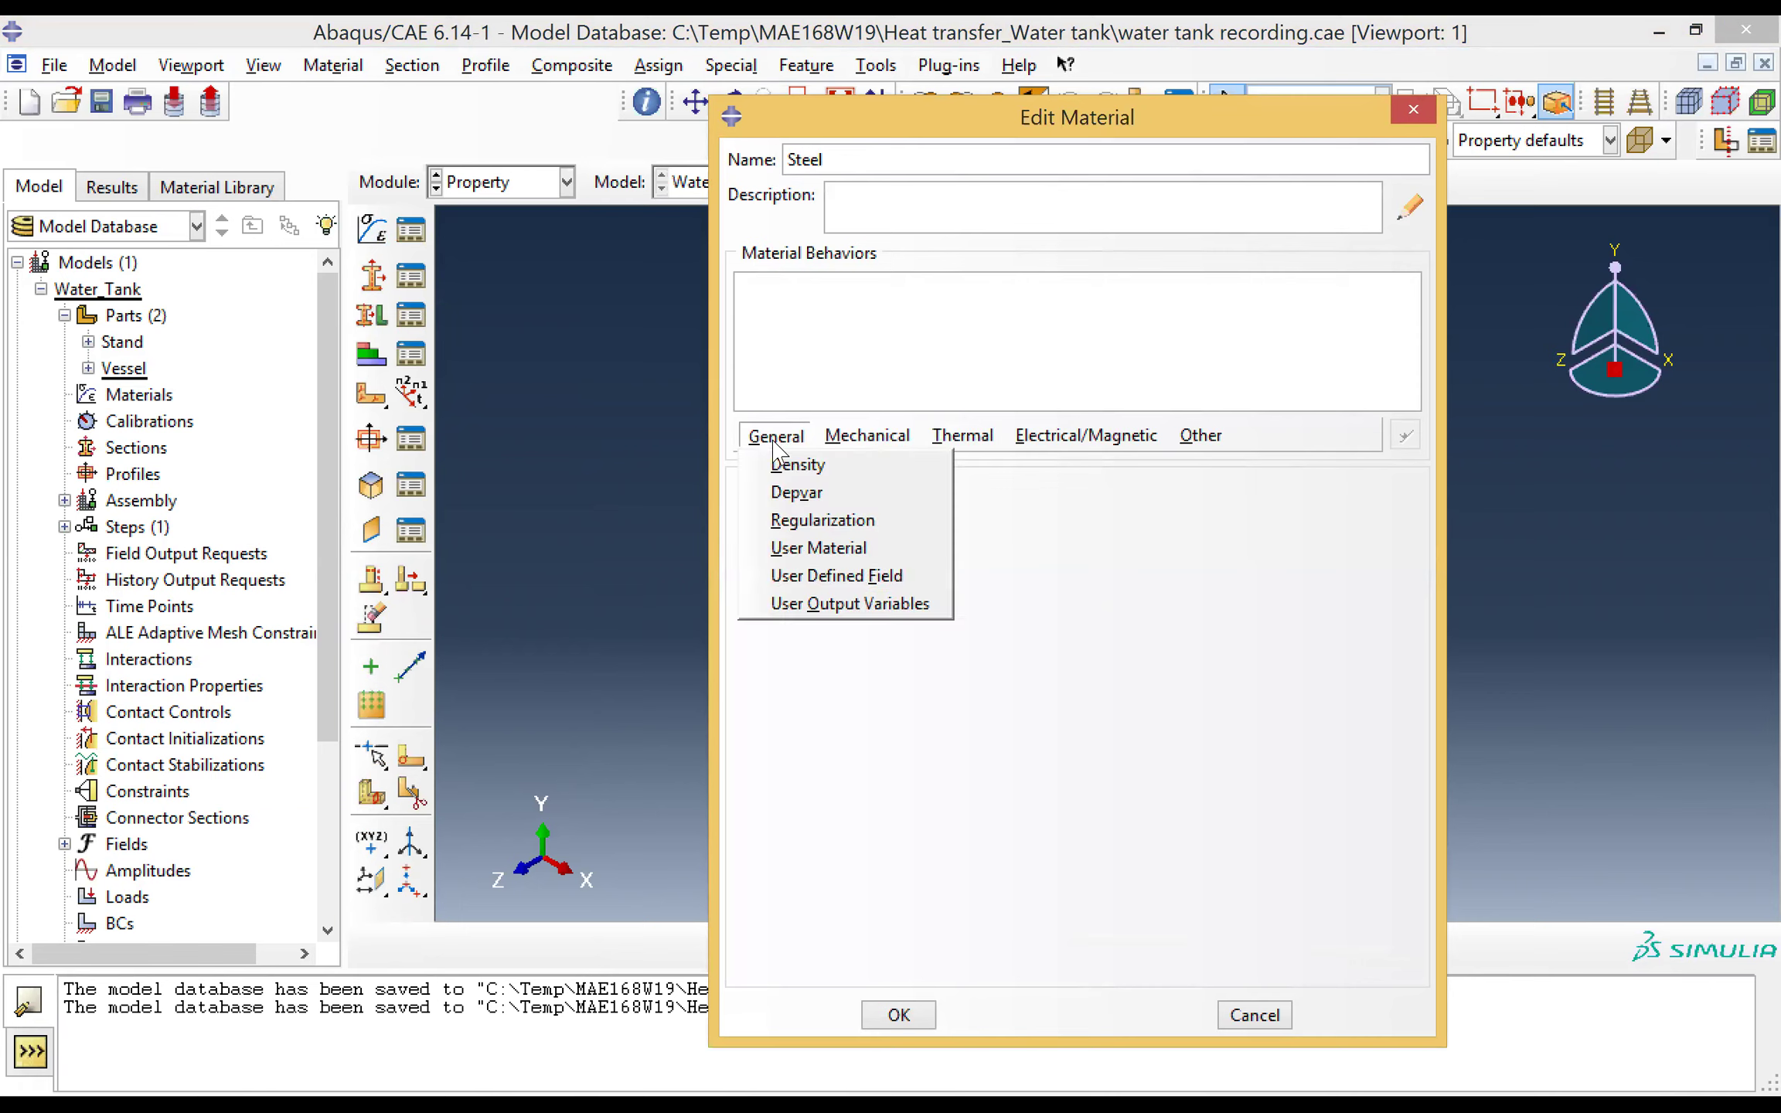
{"action": "left_click", "coordinate": [814, 465]}
{"action": "left_click", "coordinate": [821, 710]}
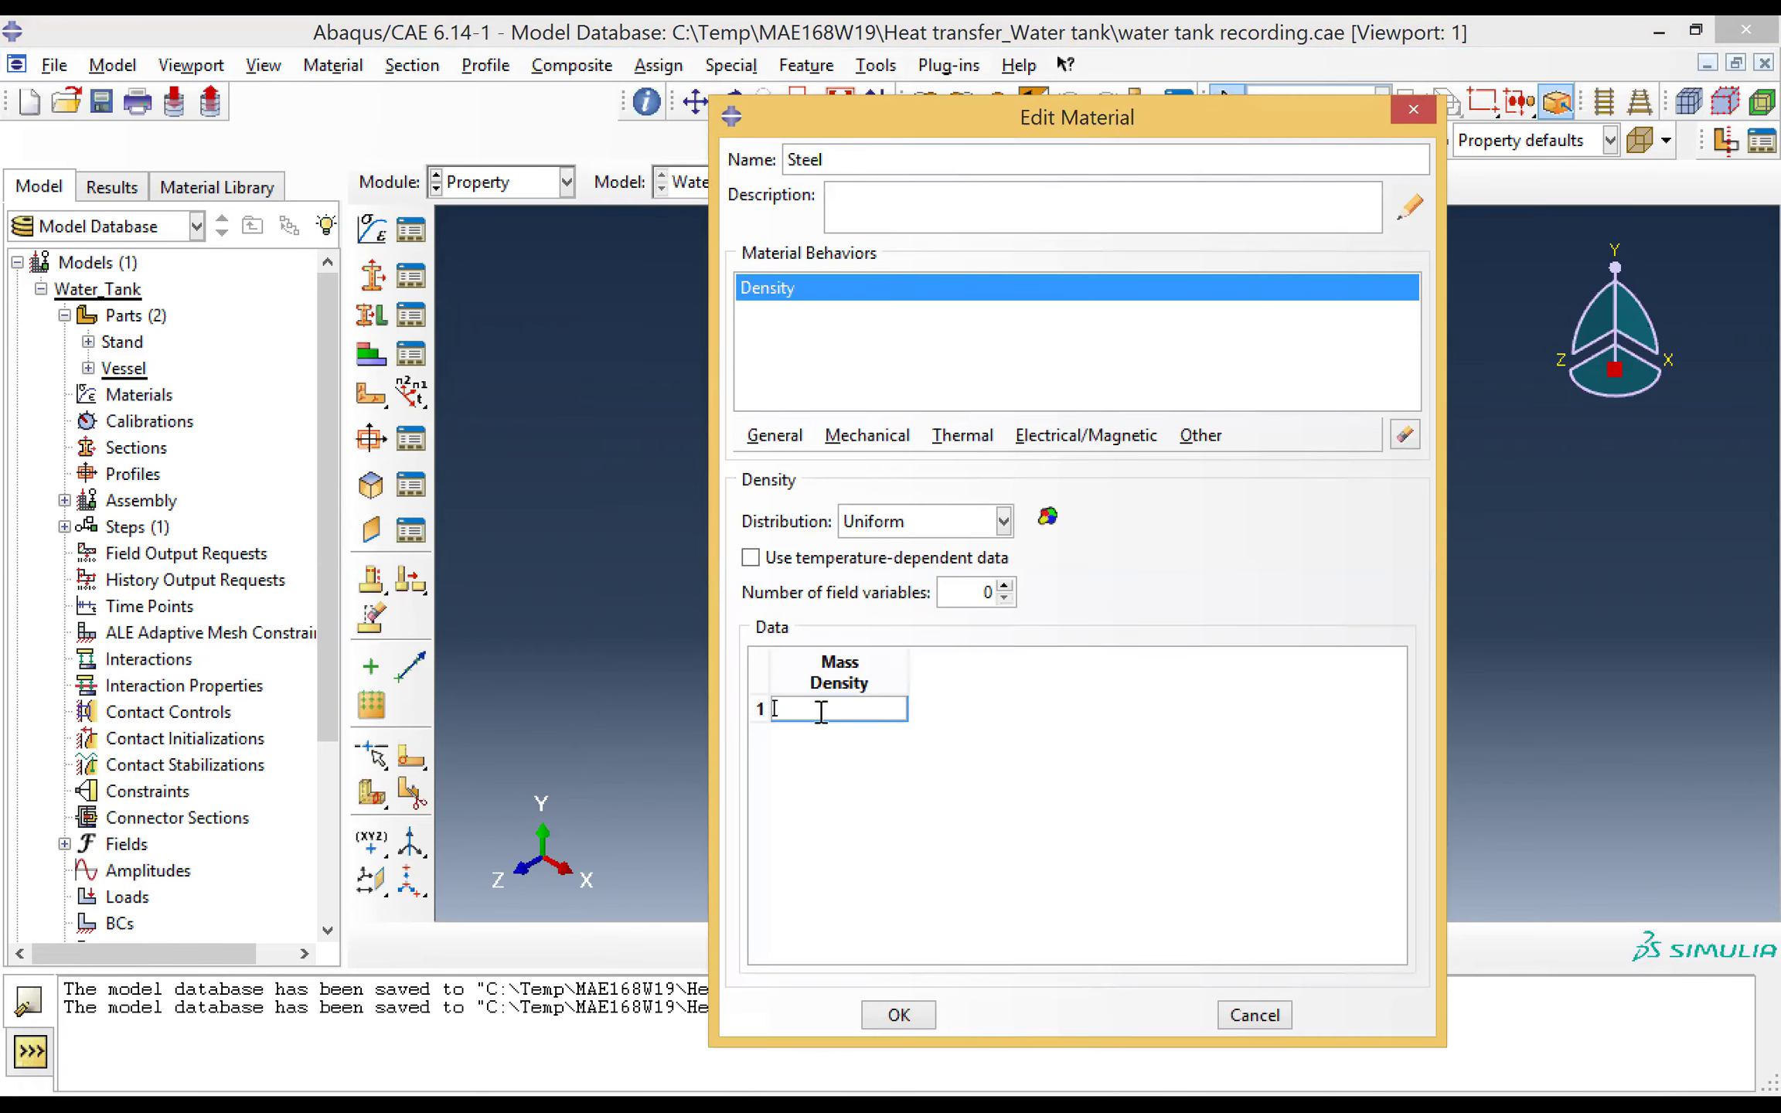
{"action": "type", "text": "7850"}
Step: Give the Steel material an isotropic conductivity of 18 and a constant-volume specific heat of 530, and save it
{"action": "left_click", "coordinate": [978, 439]}
{"action": "left_click", "coordinate": [979, 462]}
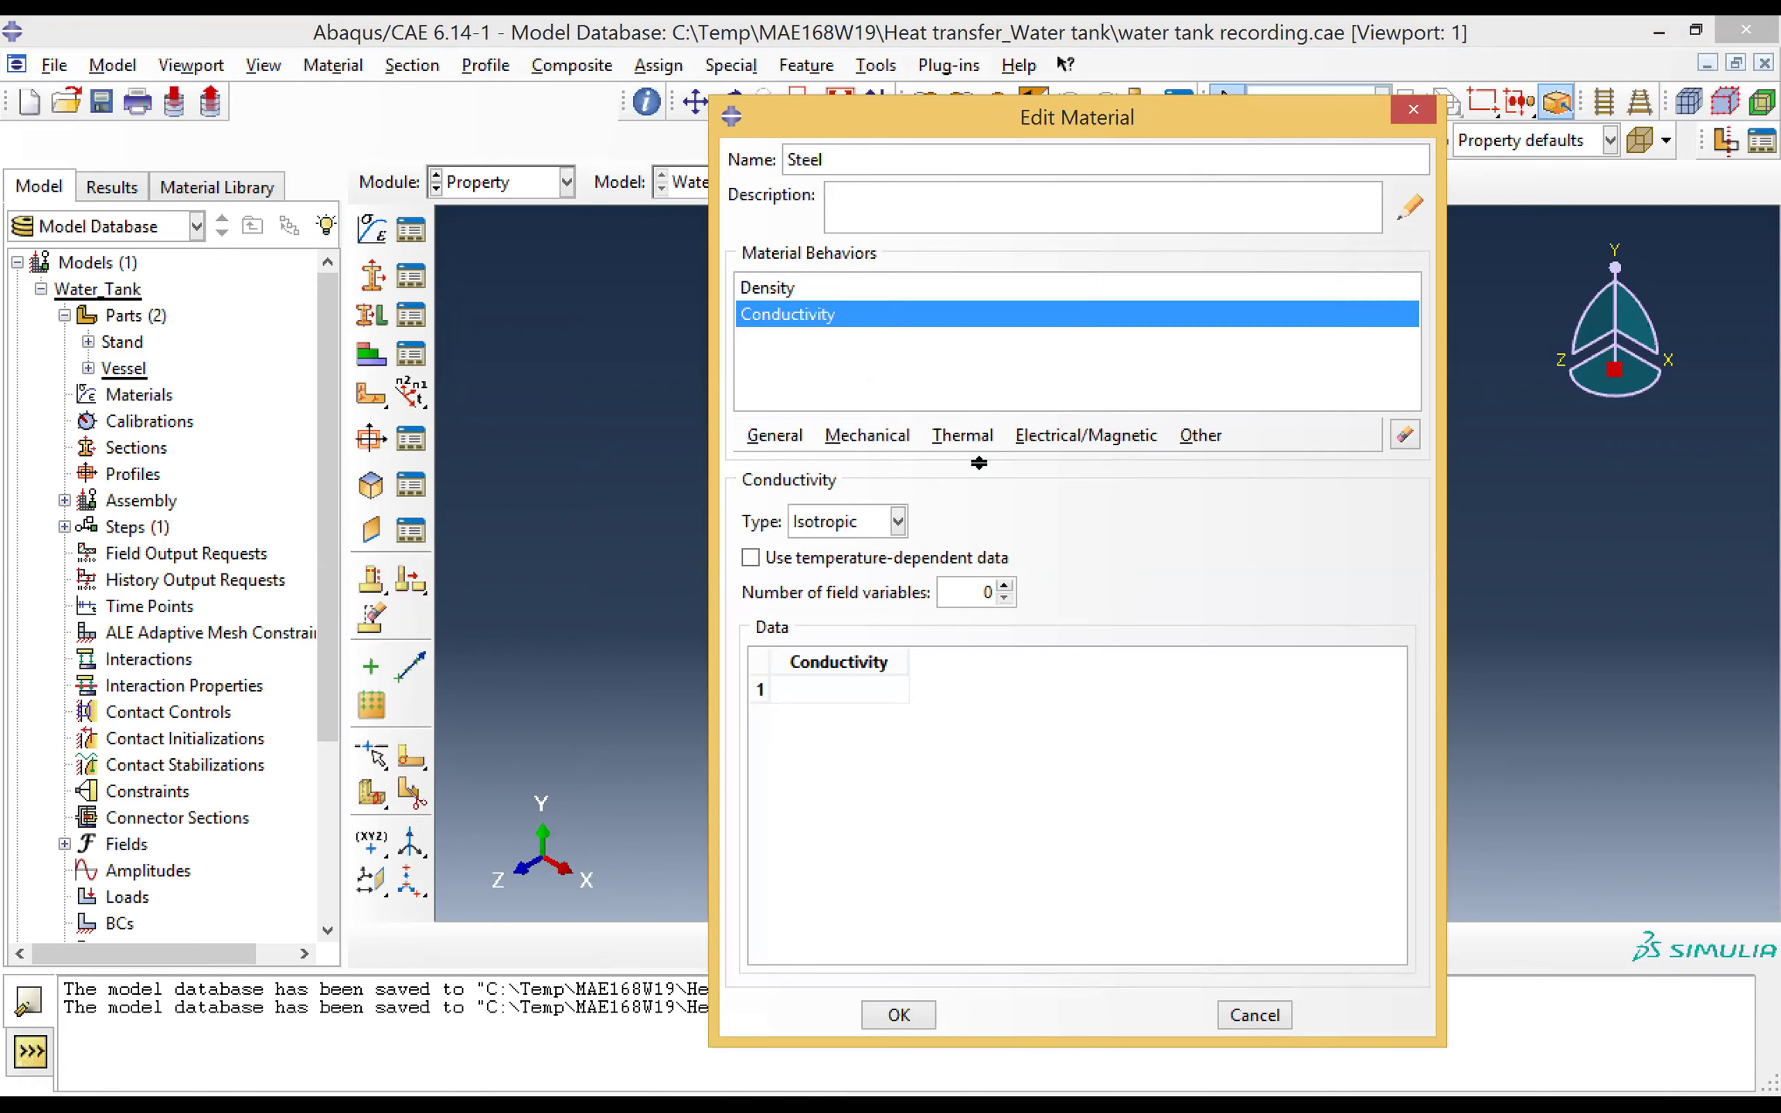
{"action": "left_click", "coordinate": [826, 690]}
{"action": "type", "text": "18"}
{"action": "left_click", "coordinate": [973, 437]}
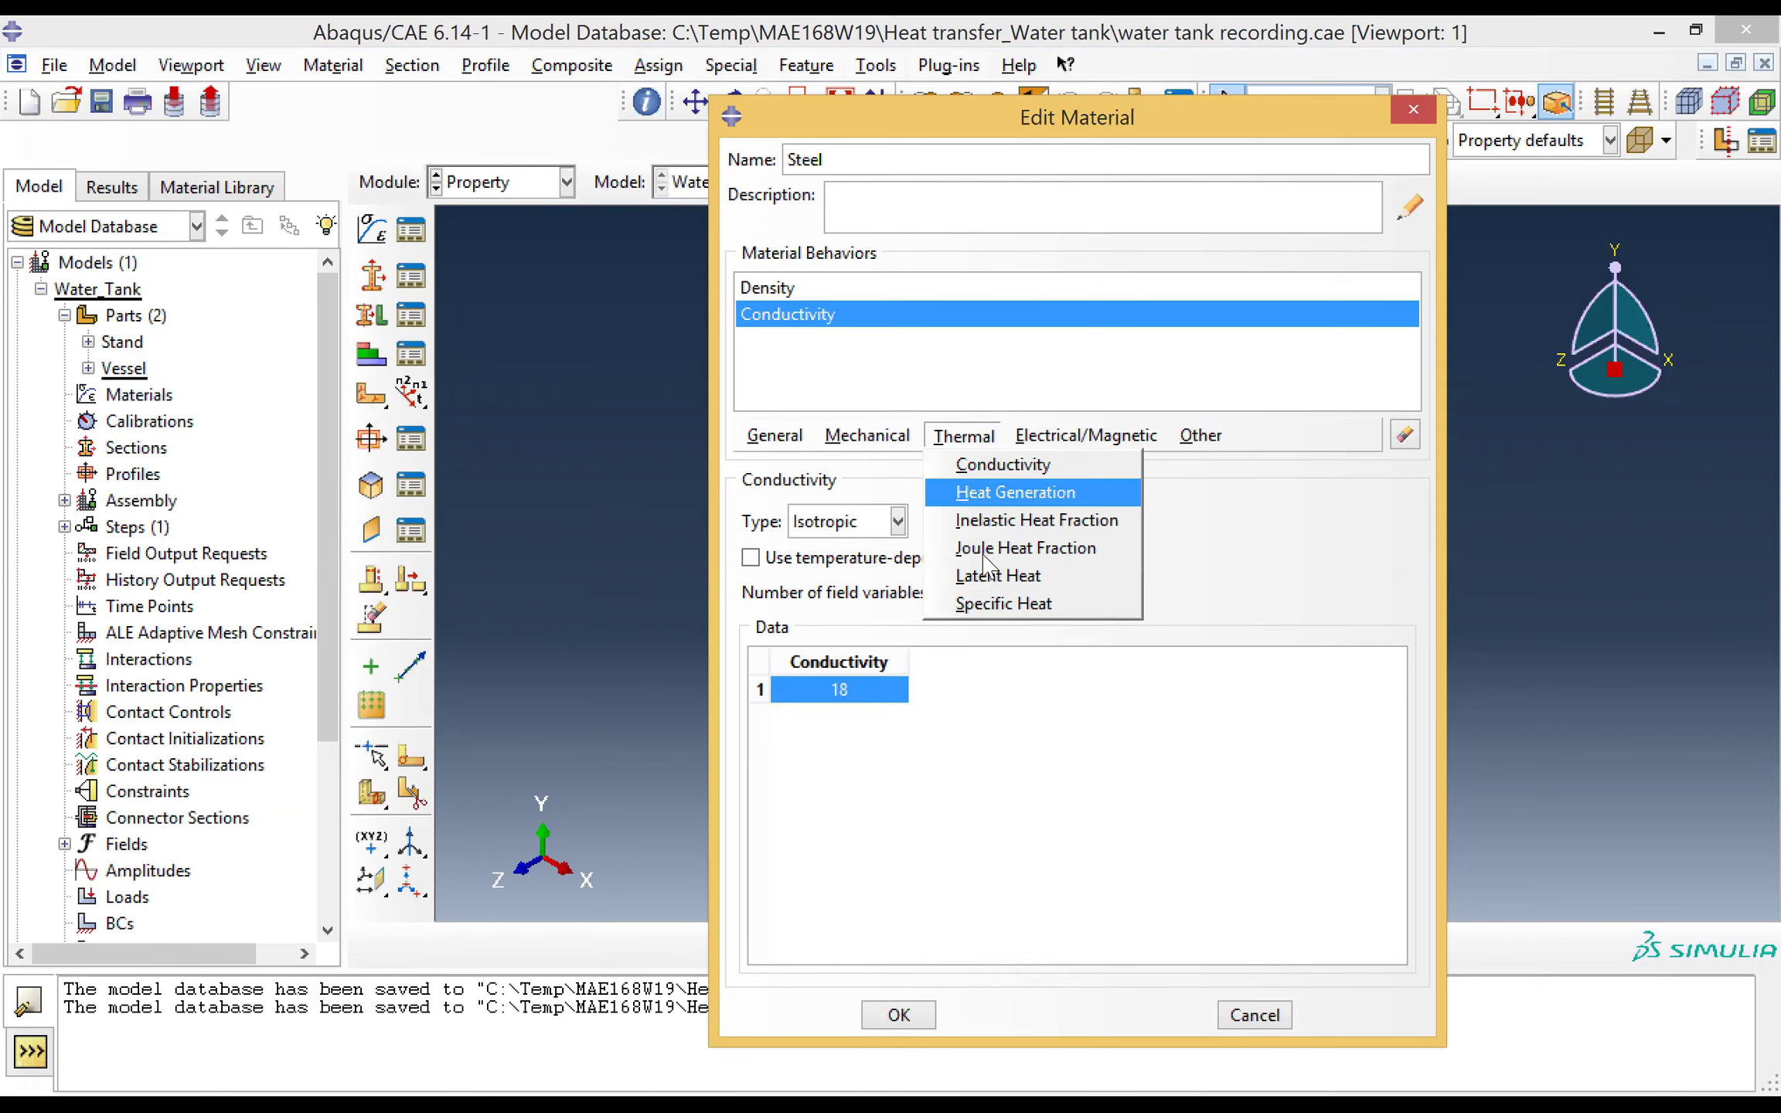
{"action": "left_click", "coordinate": [981, 606]}
{"action": "left_click", "coordinate": [835, 700]}
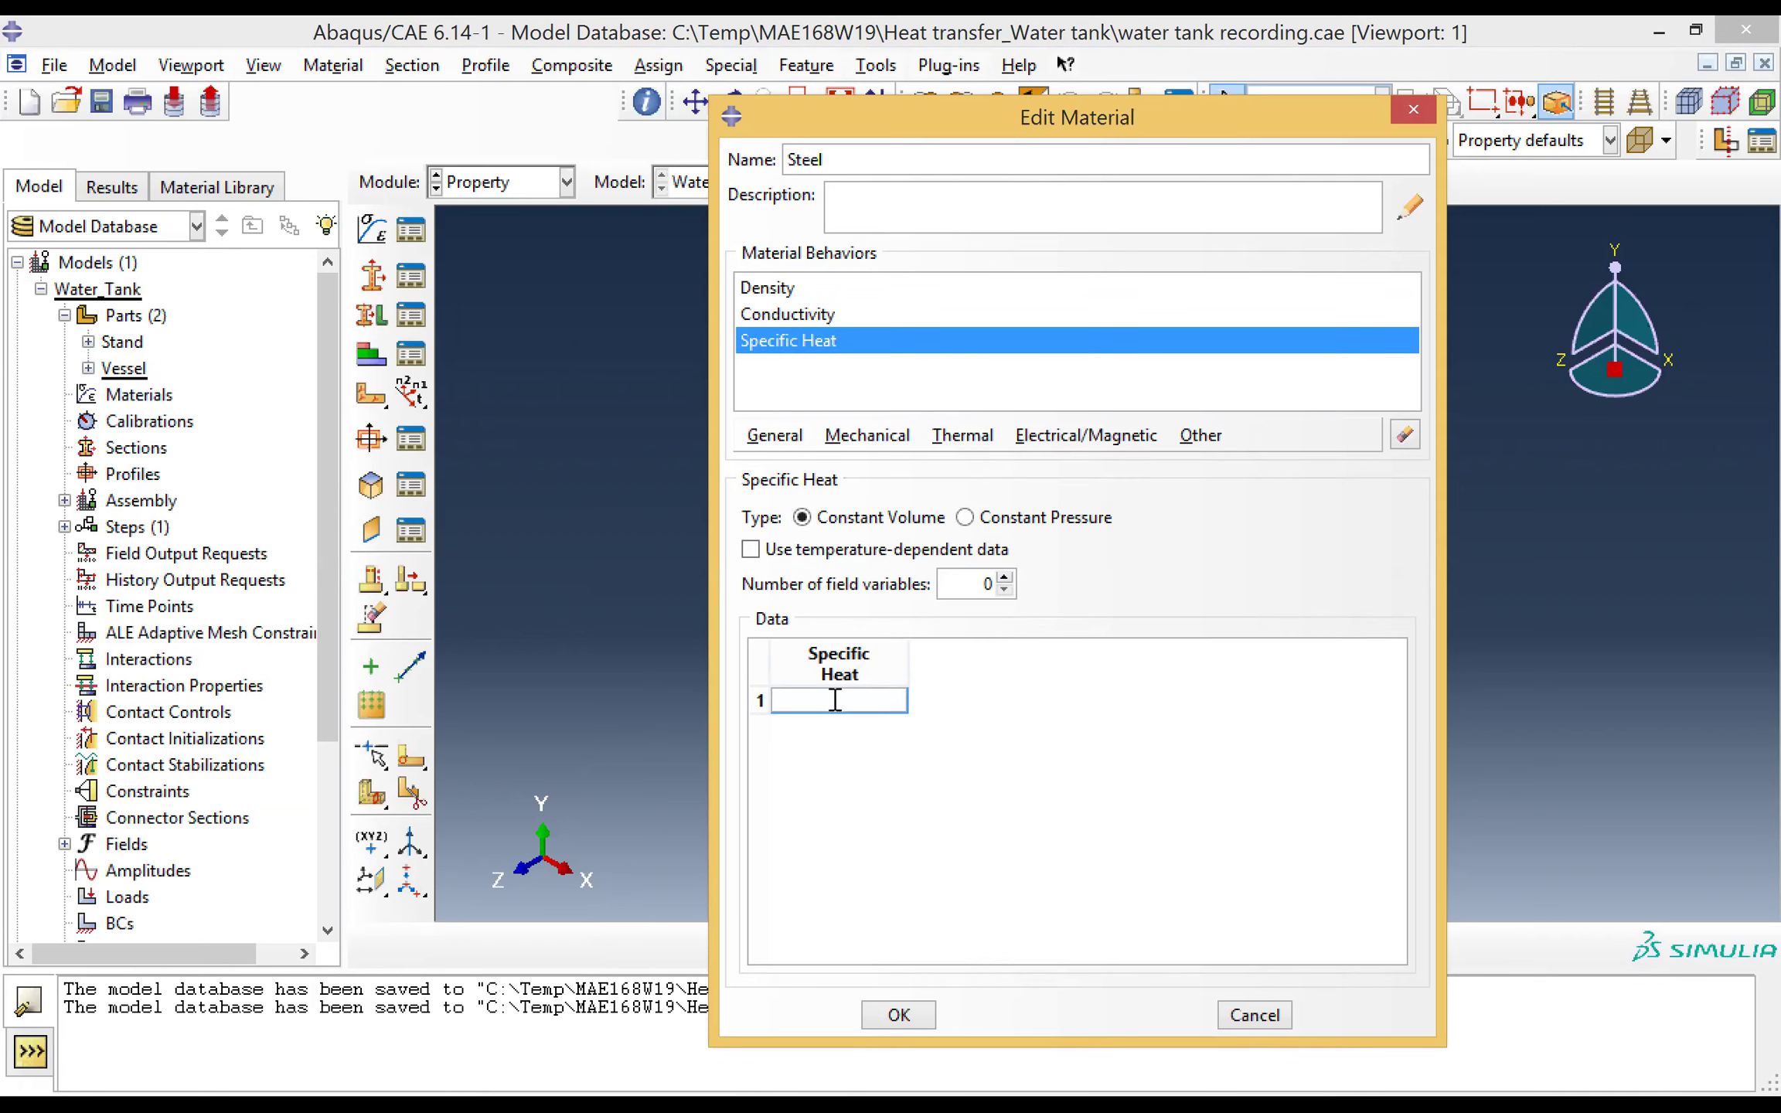
{"action": "type", "text": "530"}
{"action": "left_click", "coordinate": [889, 1017]}
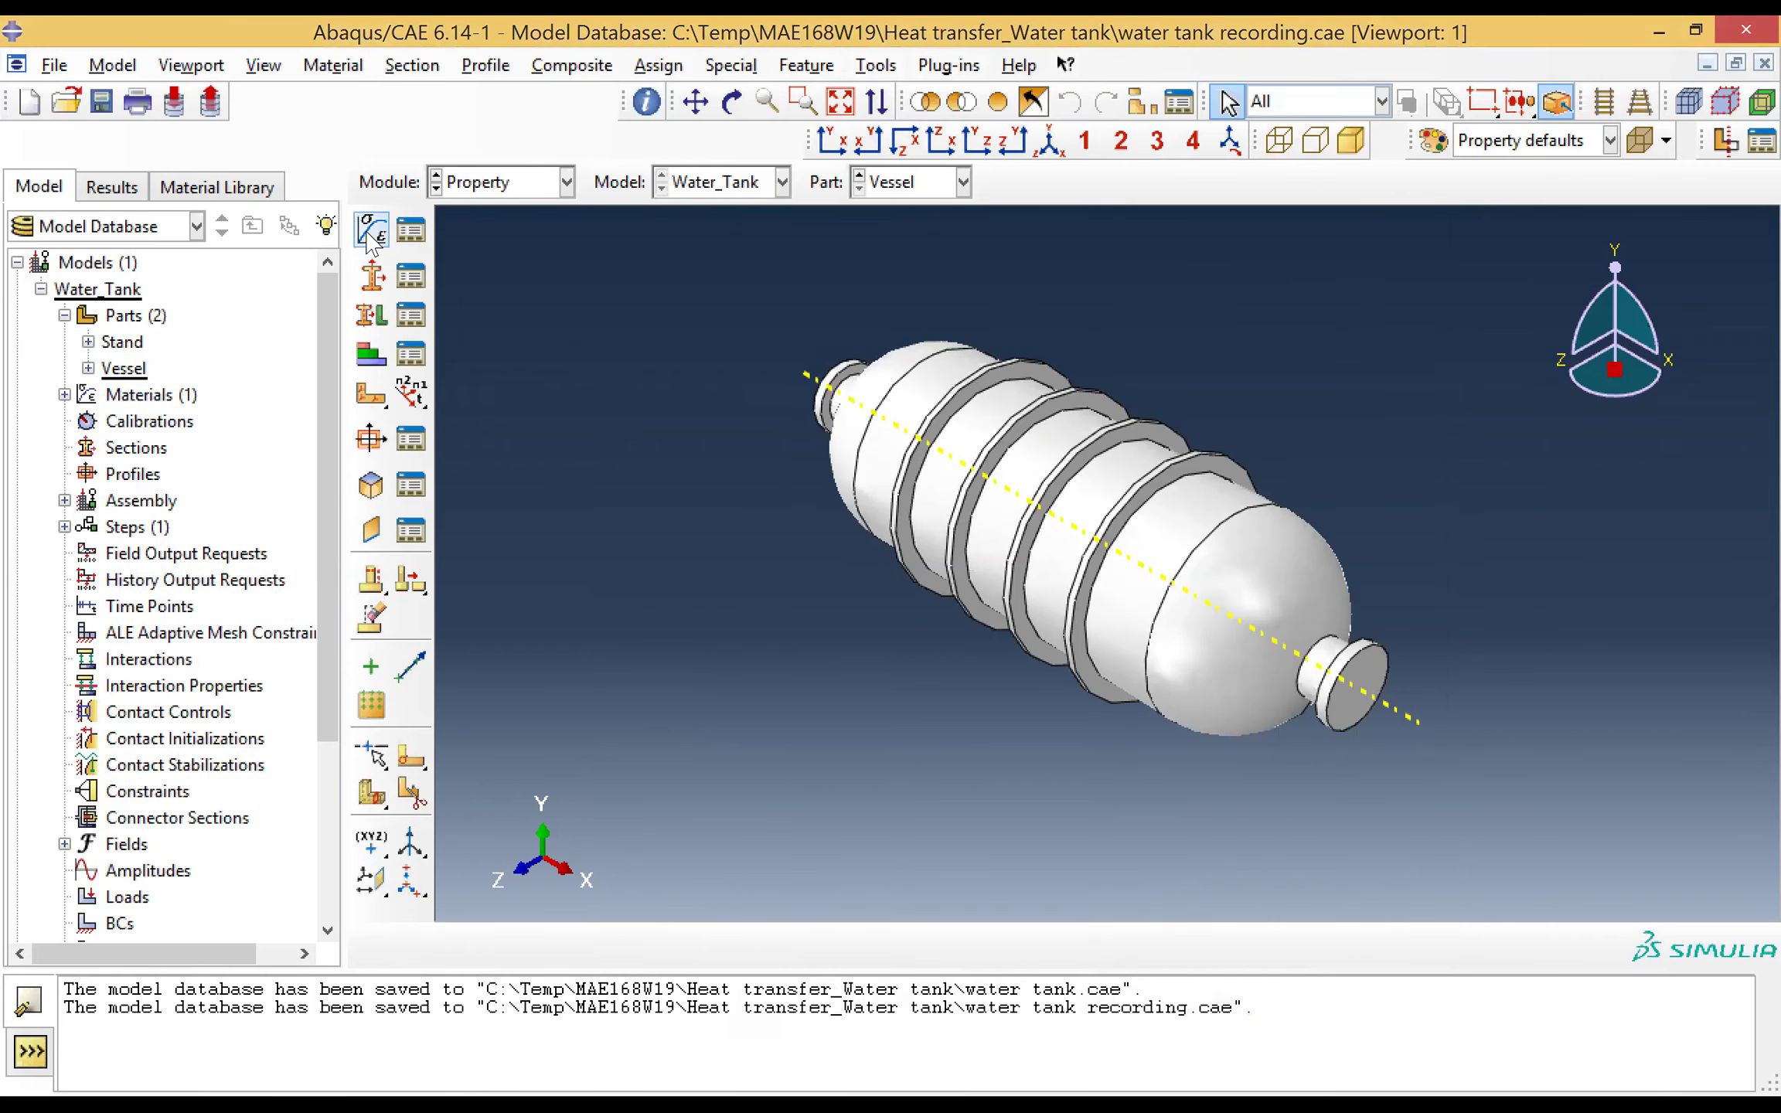
Step: Create a second material named Concrete with a uniform mass density of 2400
{"action": "left_click", "coordinate": [371, 229]}
{"action": "left_click", "coordinate": [890, 160]}
{"action": "double_click", "coordinate": [889, 160]}
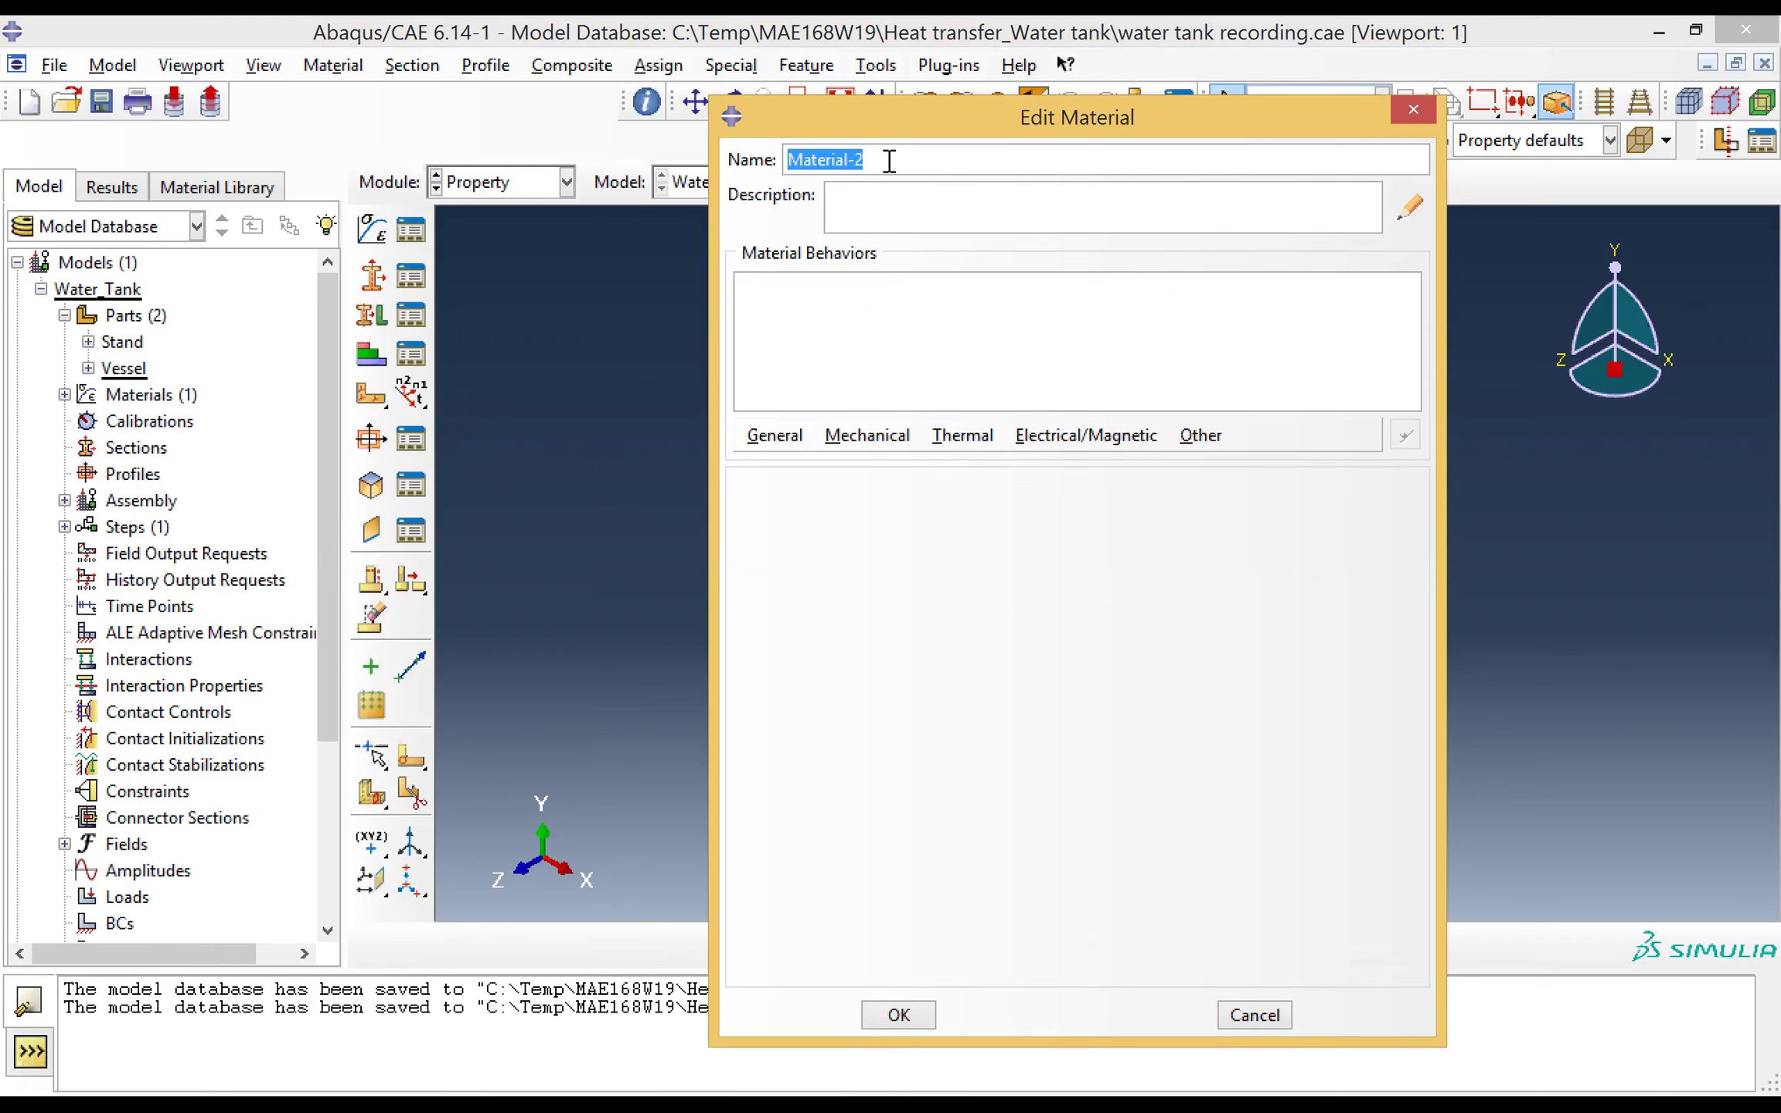
{"action": "type", "text": "Concrete"}
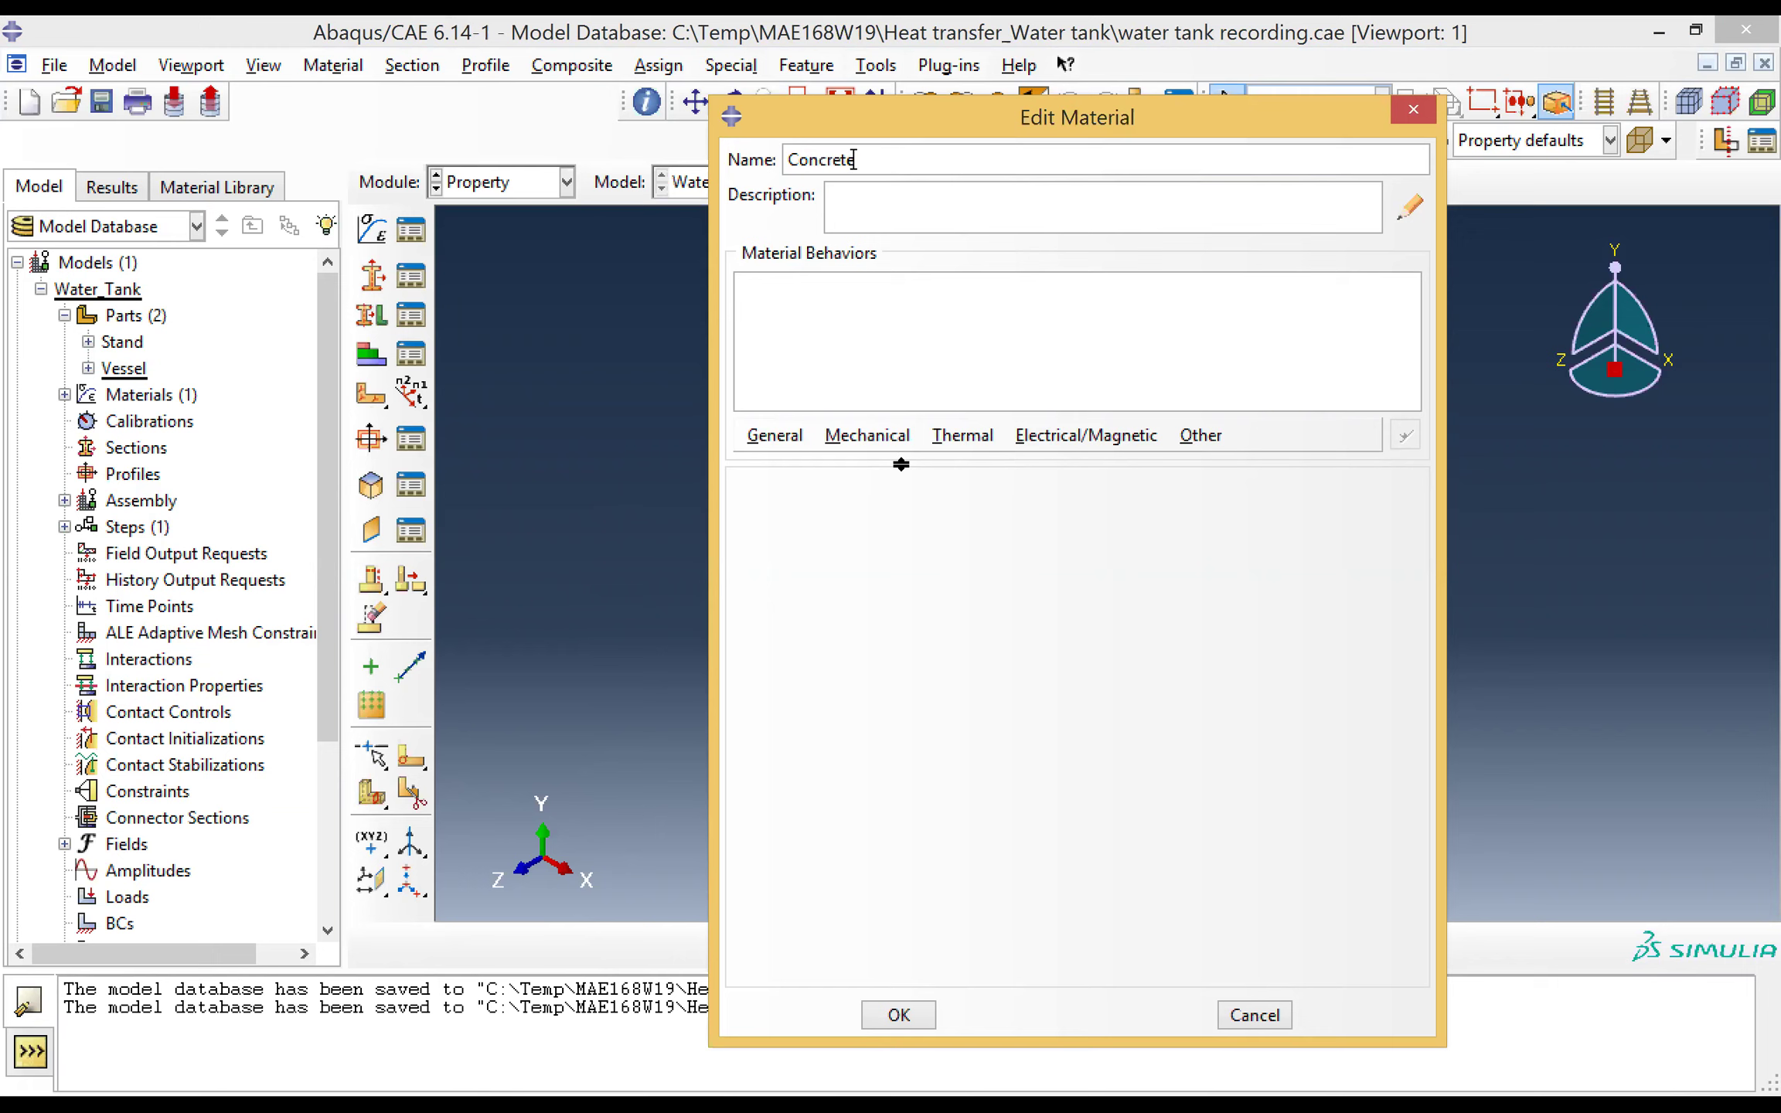
{"action": "left_click", "coordinate": [774, 436]}
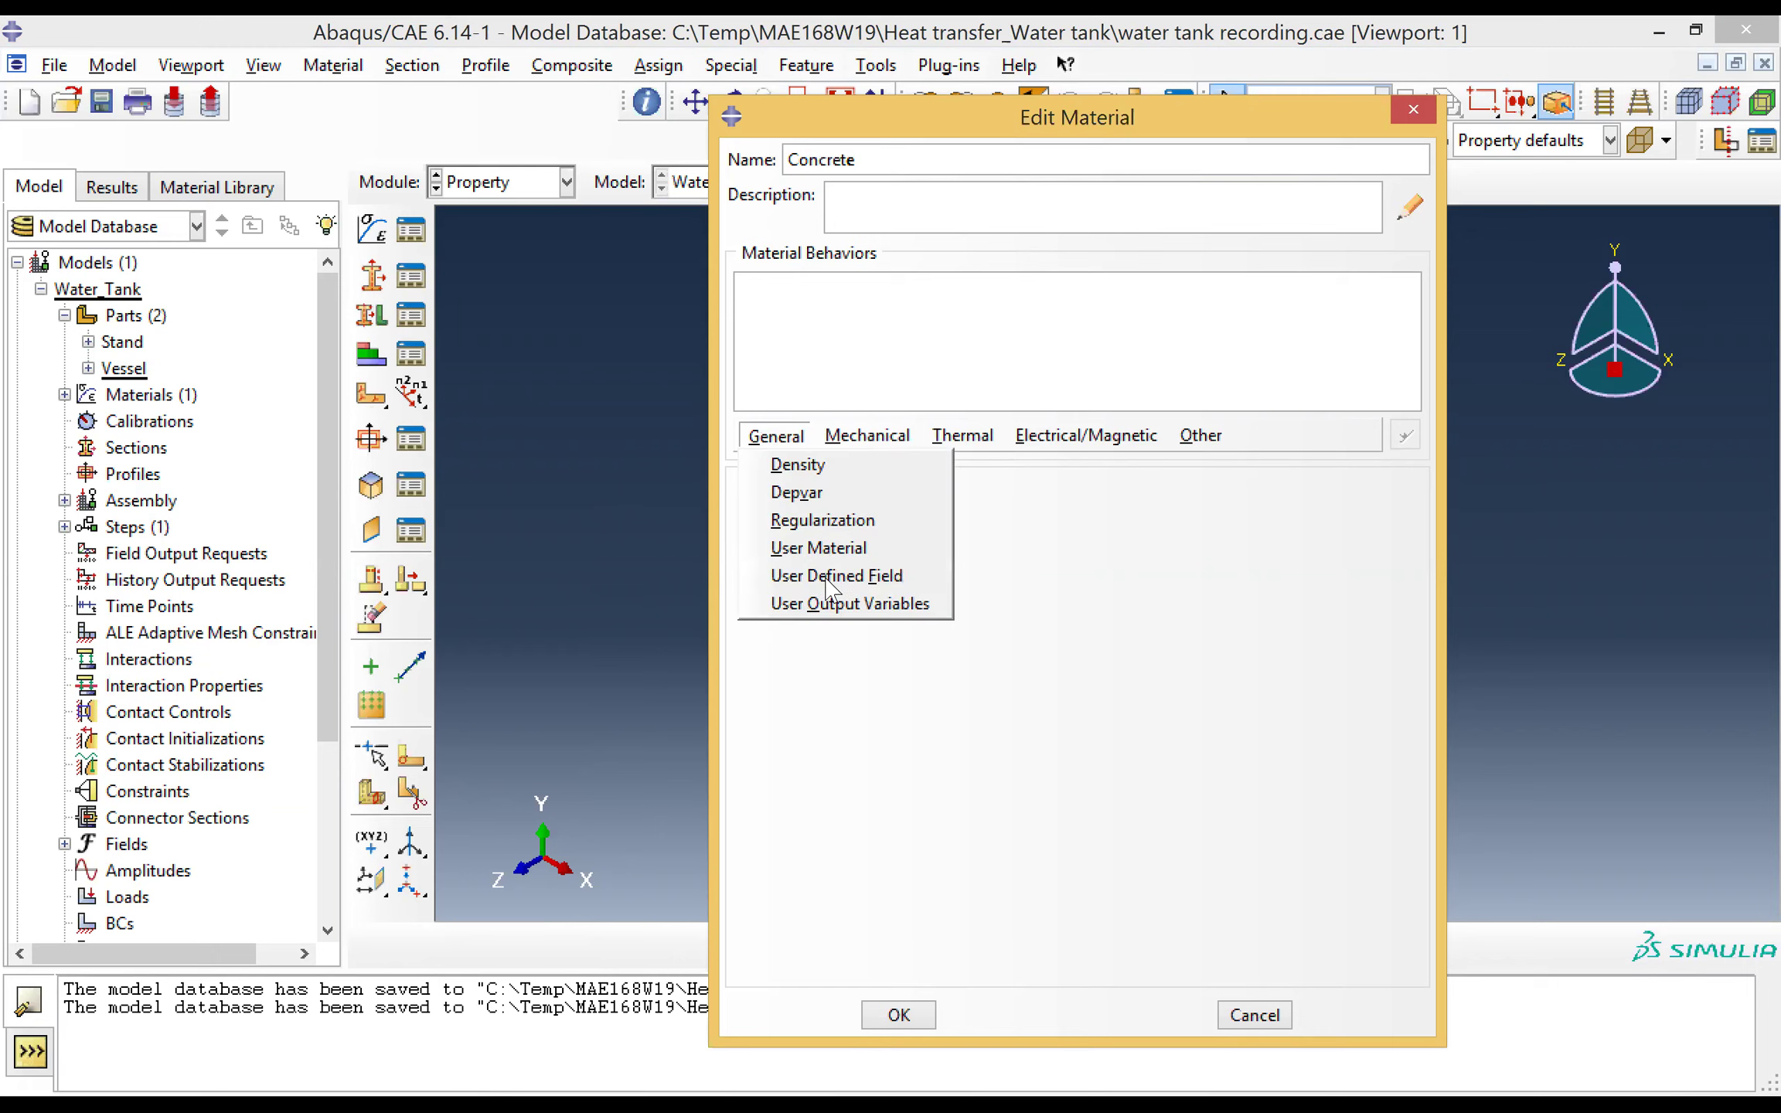
{"action": "left_click", "coordinate": [812, 464]}
{"action": "left_click", "coordinate": [814, 709]}
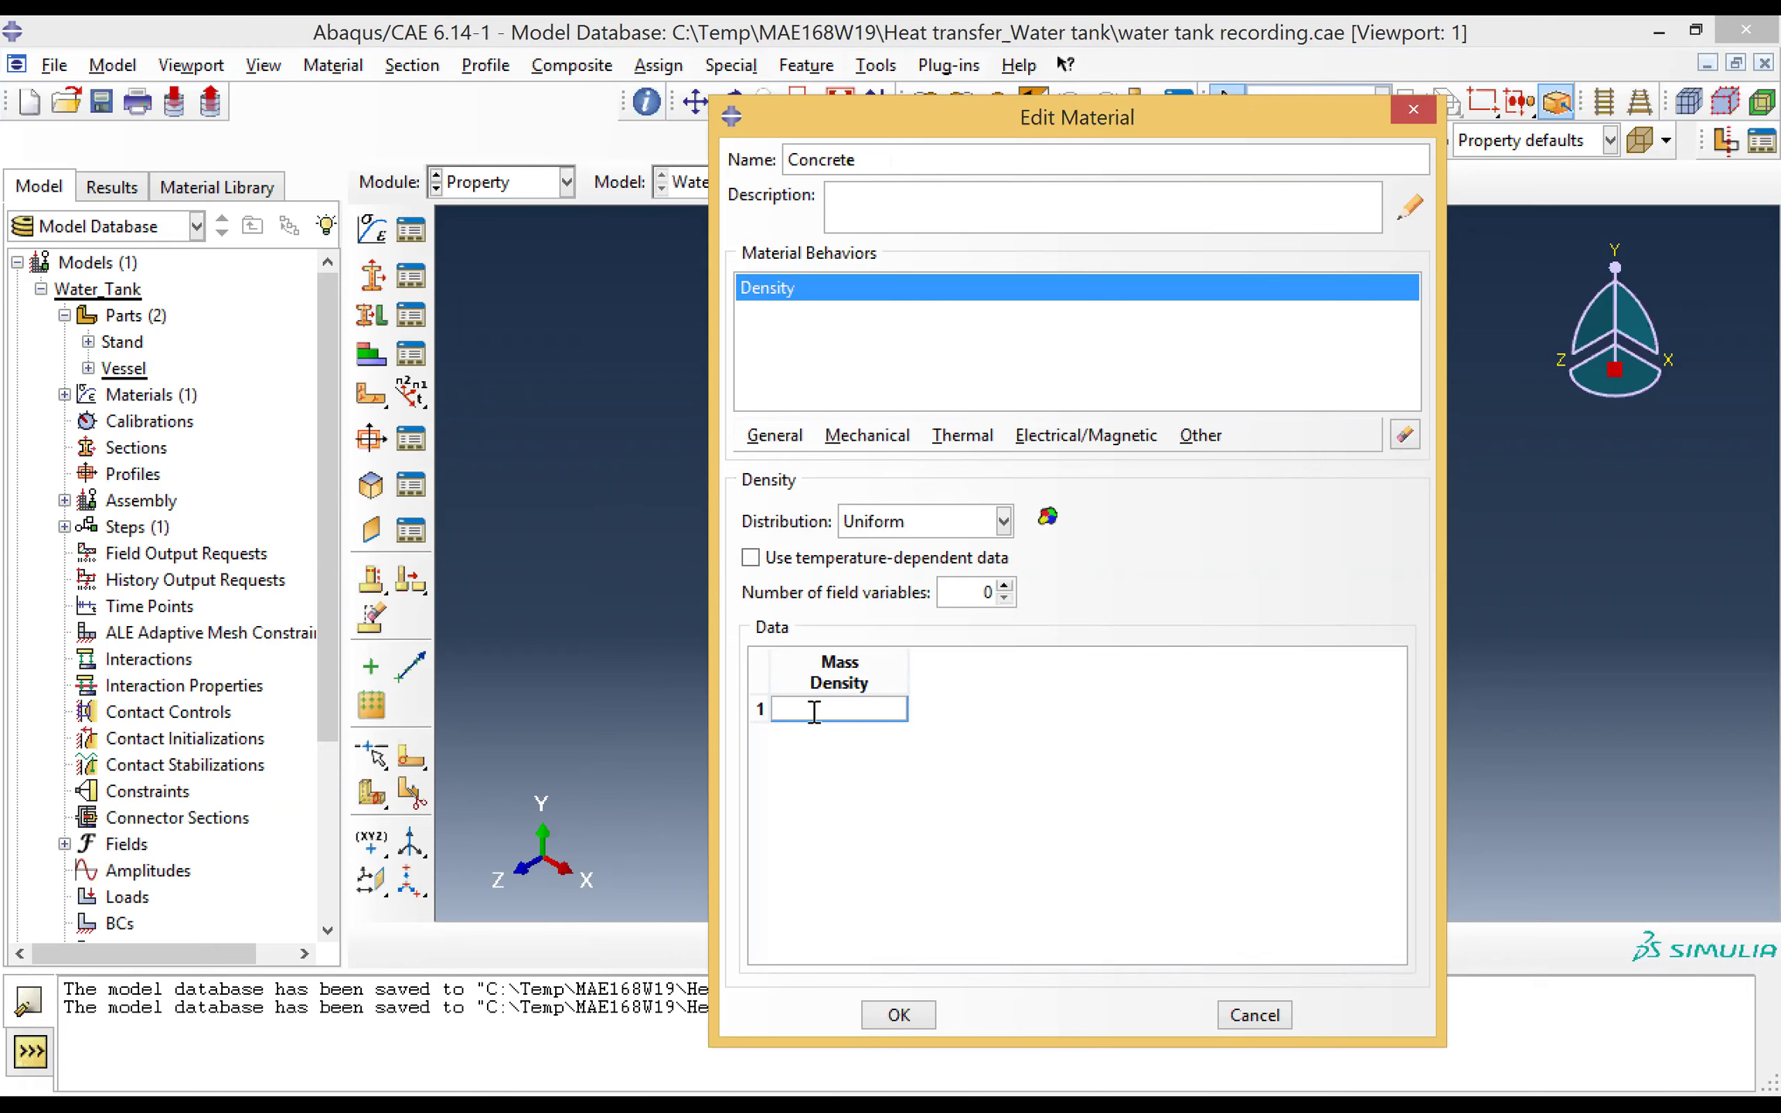
{"action": "type", "text": "2400"}
Step: Give the Concrete material an isotropic conductivity of 1.28 and a constant-volume specific heat of 750, and save it
{"action": "left_click", "coordinate": [982, 439]}
{"action": "left_click", "coordinate": [988, 466]}
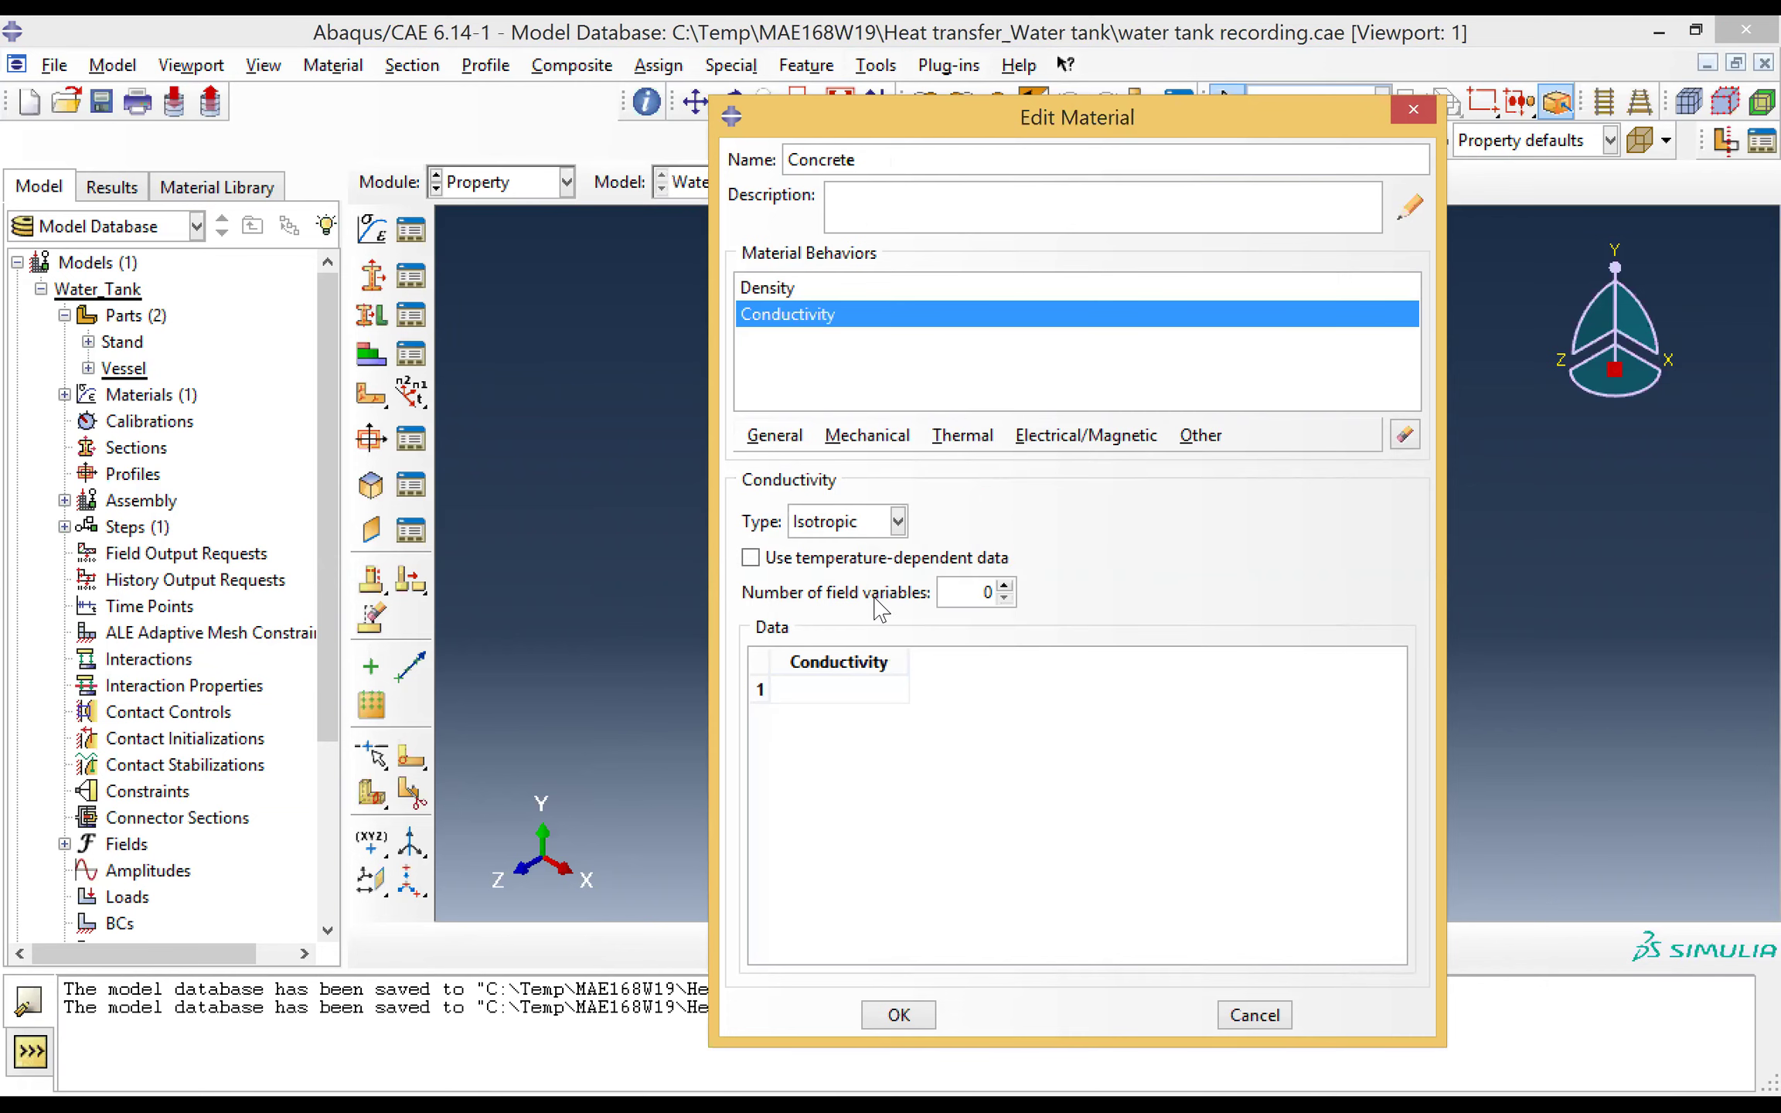
{"action": "left_click", "coordinate": [799, 696]}
{"action": "type", "text": "1.21"}
{"action": "key", "text": "BackSpace"}
{"action": "type", "text": "8"}
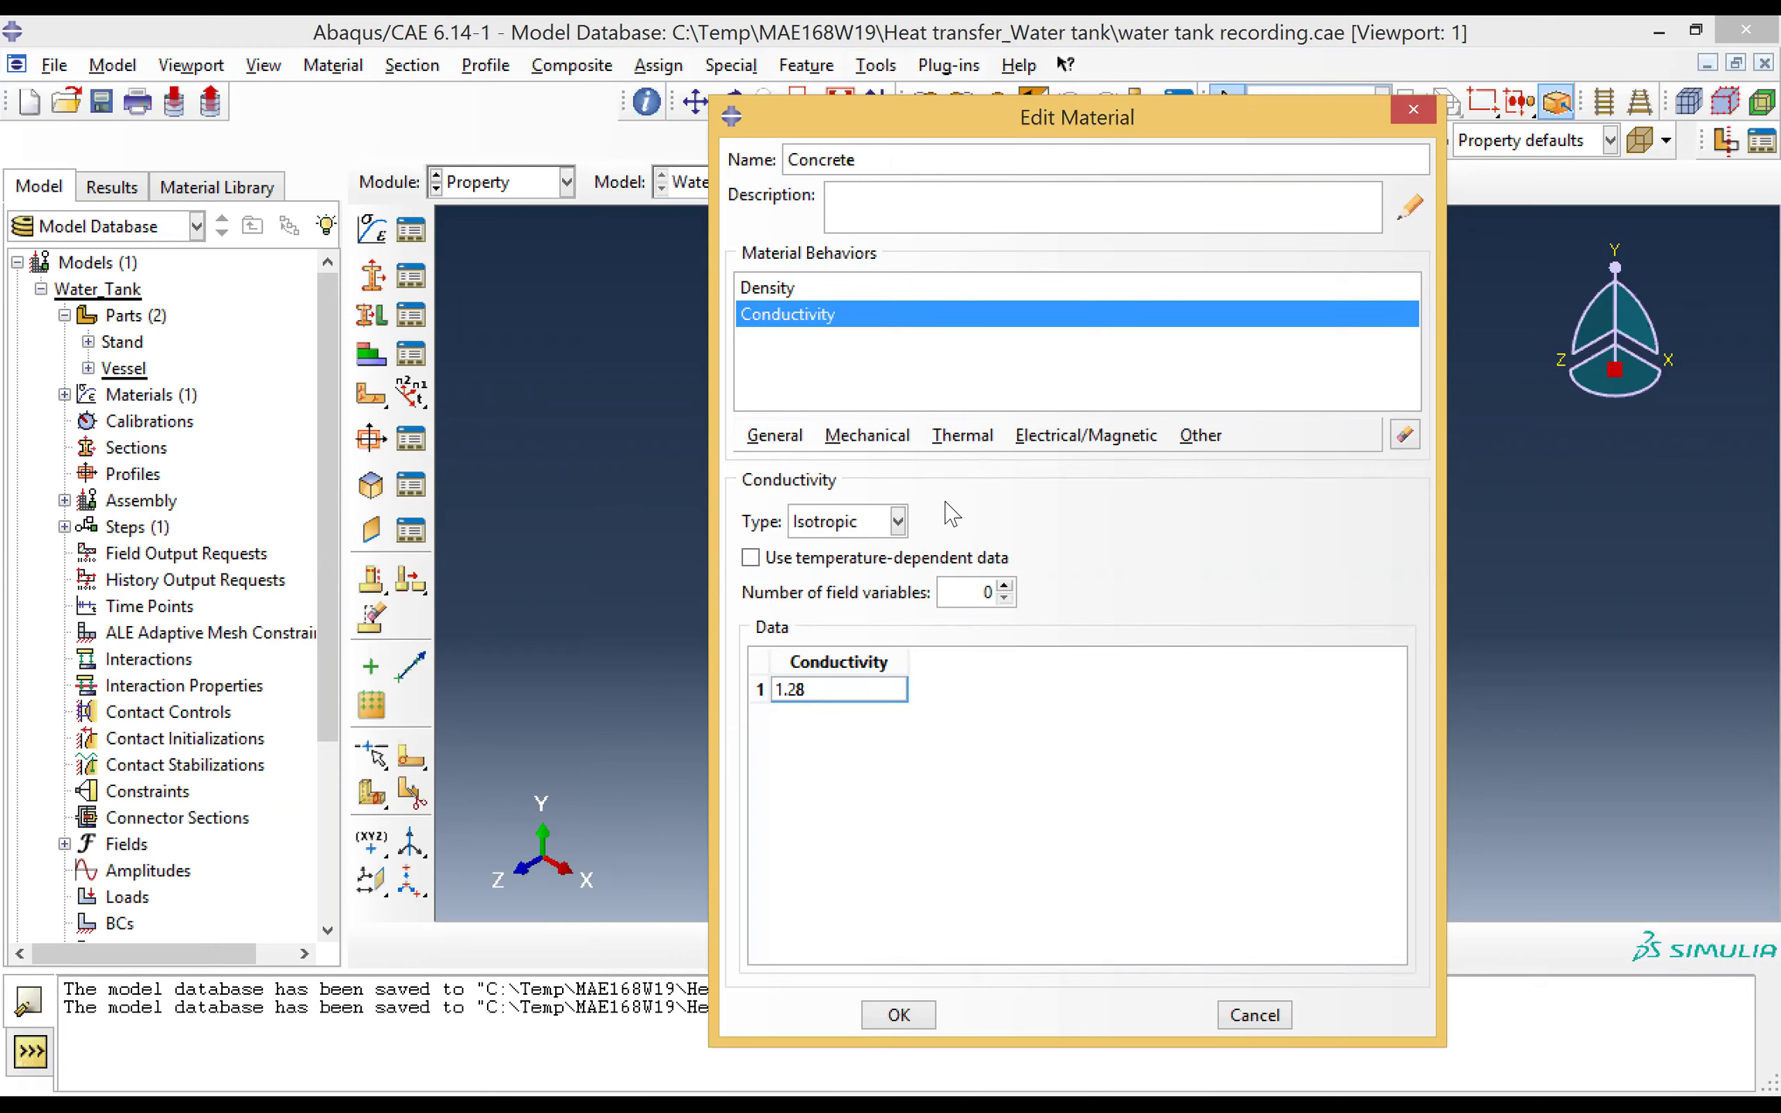
{"action": "left_click", "coordinate": [964, 436]}
{"action": "left_click", "coordinate": [984, 604]}
{"action": "left_click", "coordinate": [854, 698]}
{"action": "type", "text": "750"}
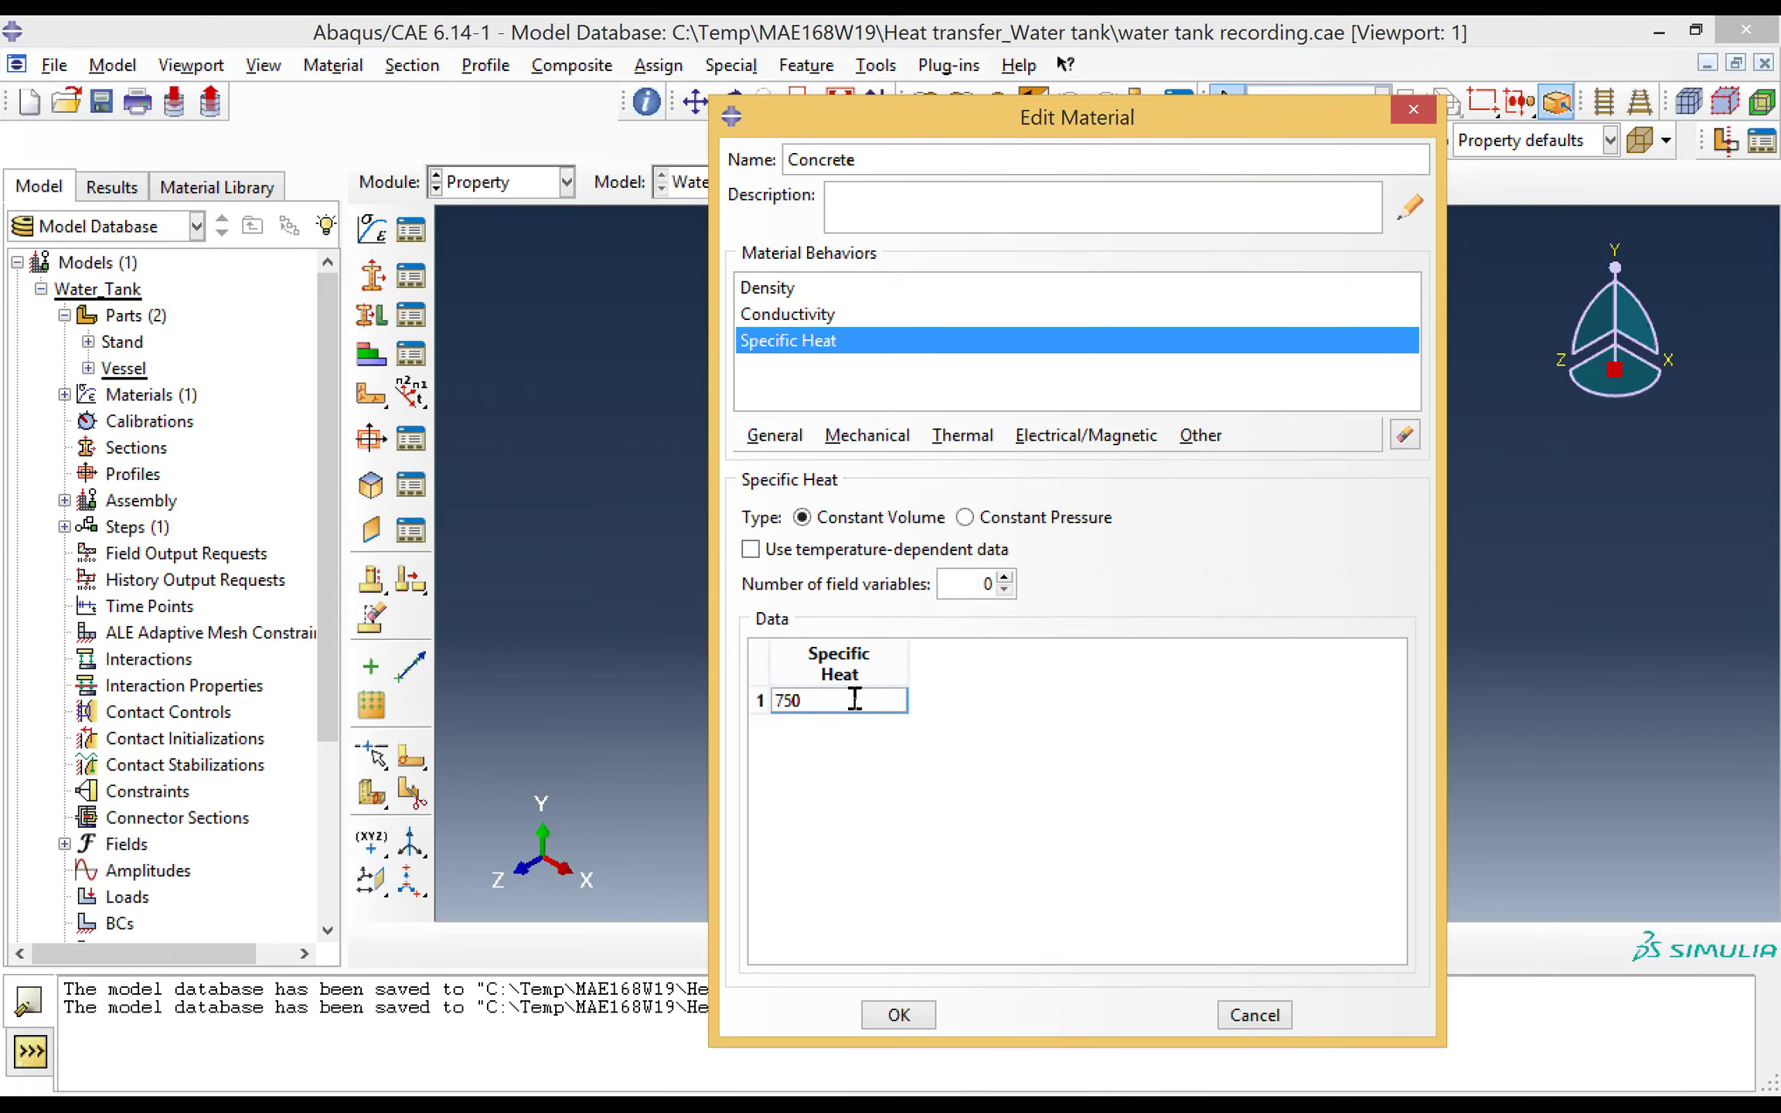
{"action": "left_click", "coordinate": [903, 1016]}
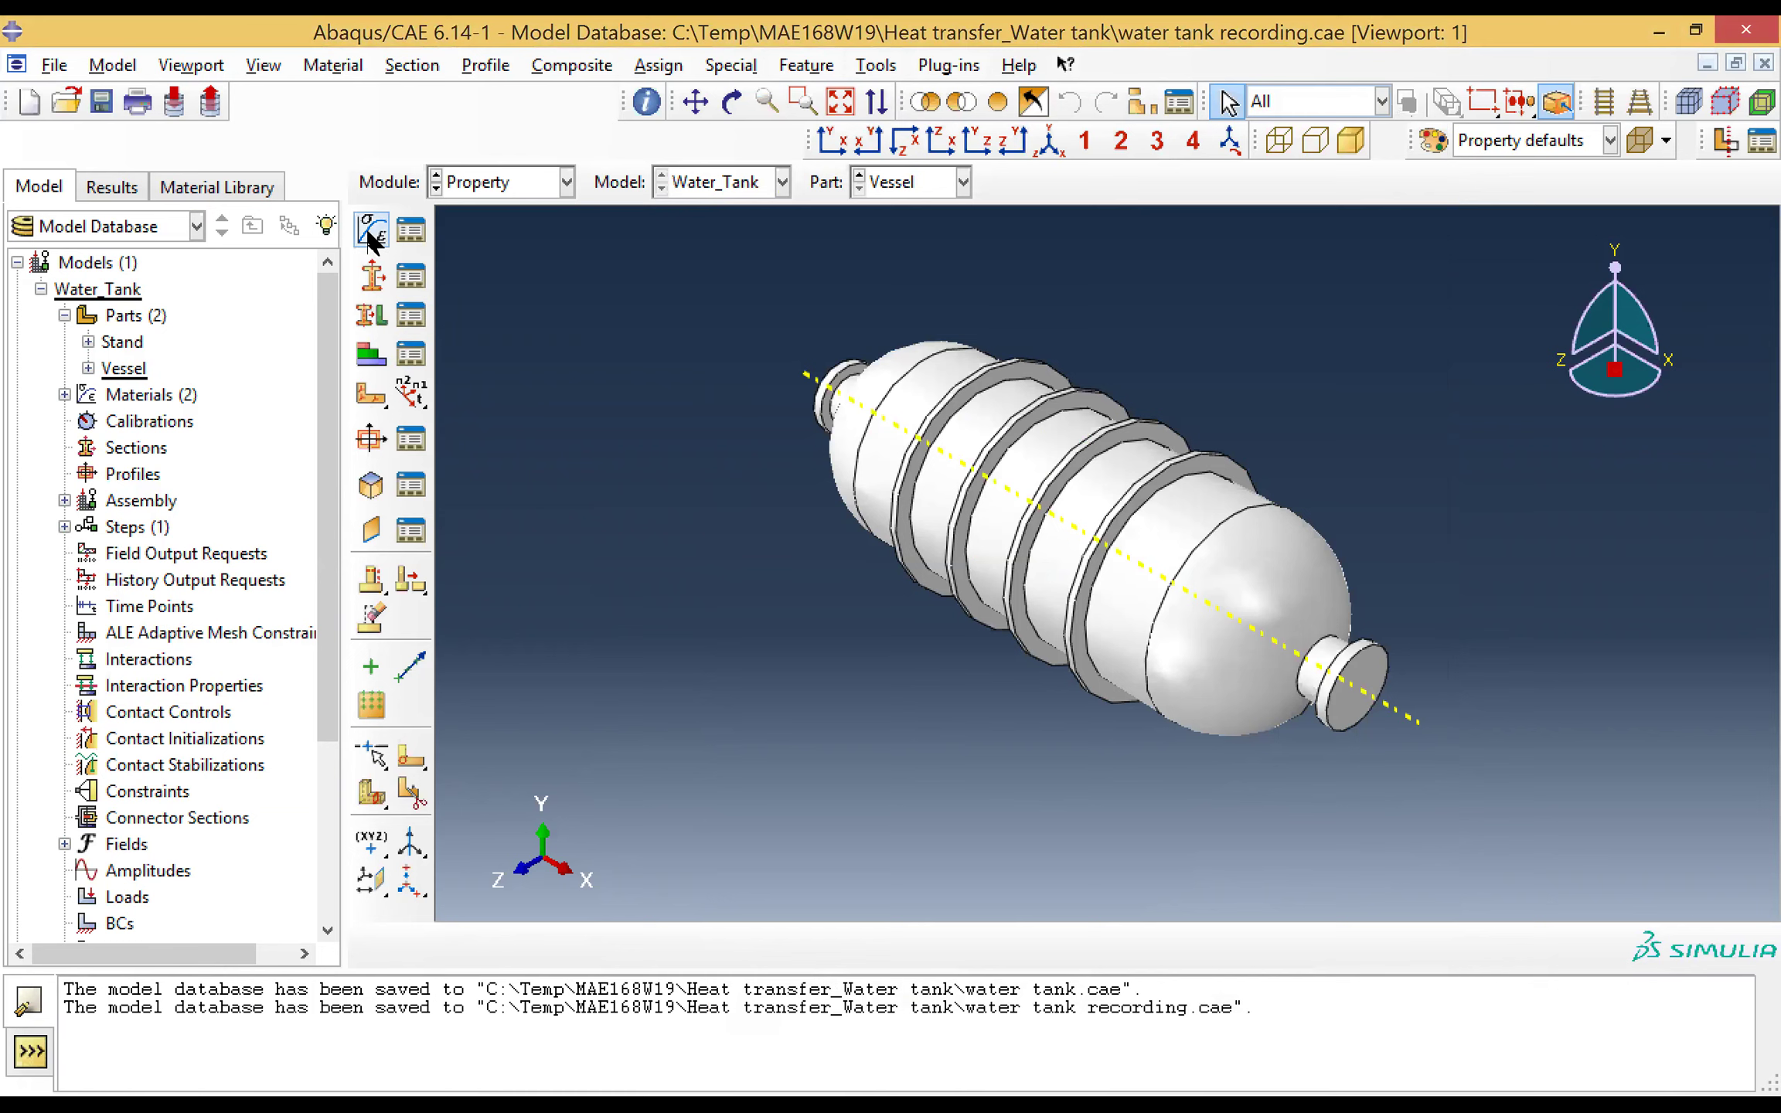
Step: Create a solid homogeneous section named Vessel that uses the Steel material
{"action": "left_click", "coordinate": [372, 277]}
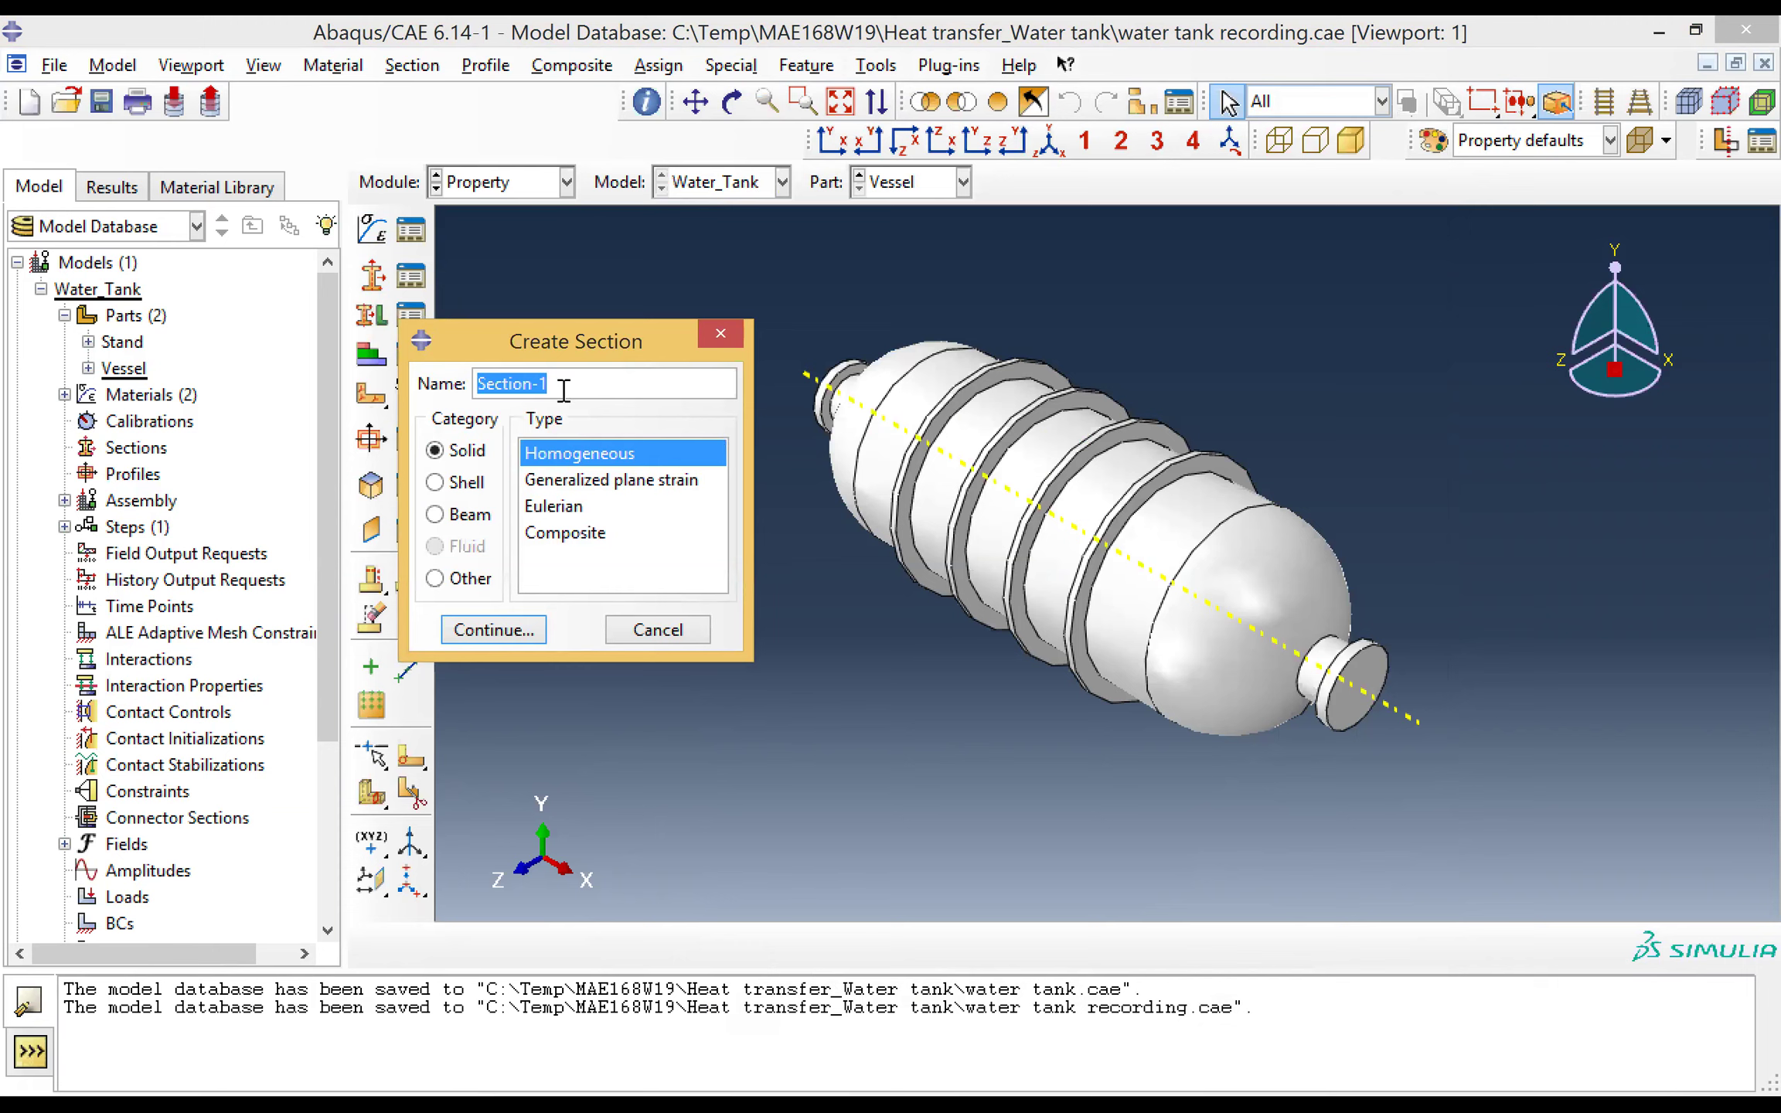
{"action": "type", "text": "Vessel"}
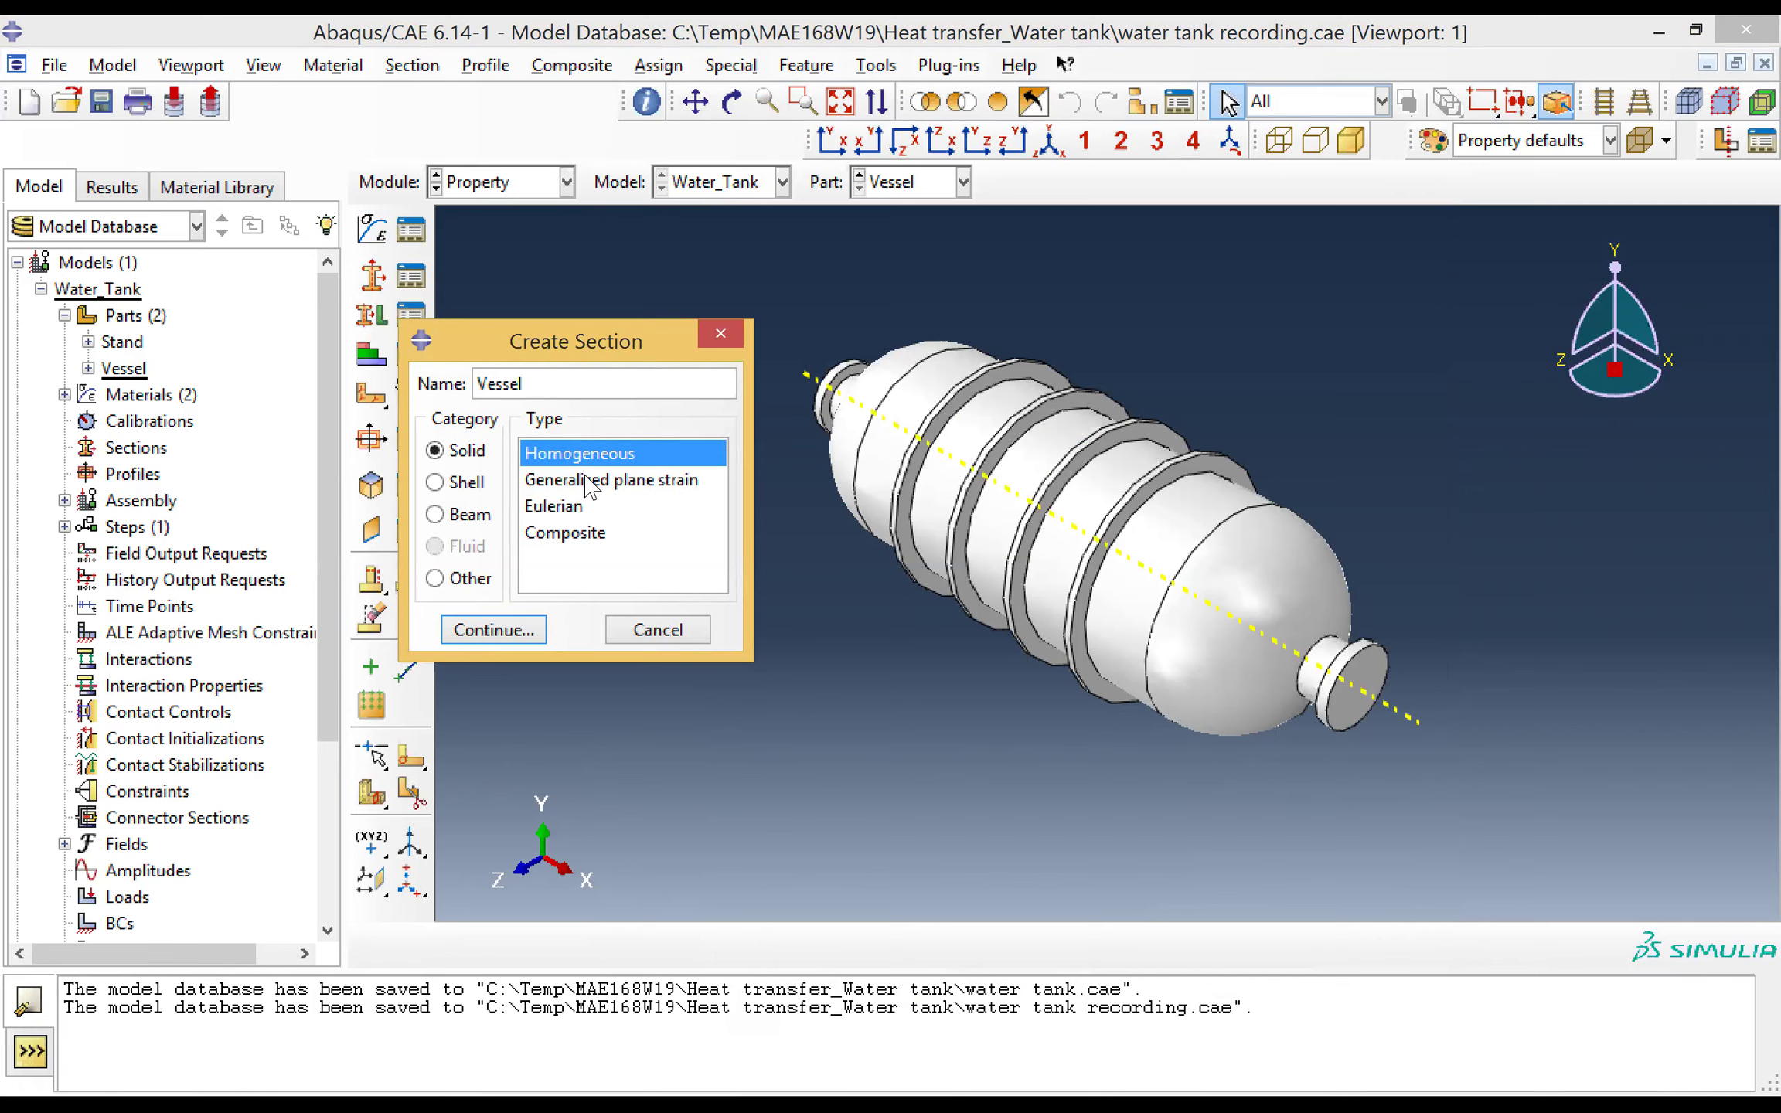
{"action": "left_click", "coordinate": [495, 630]}
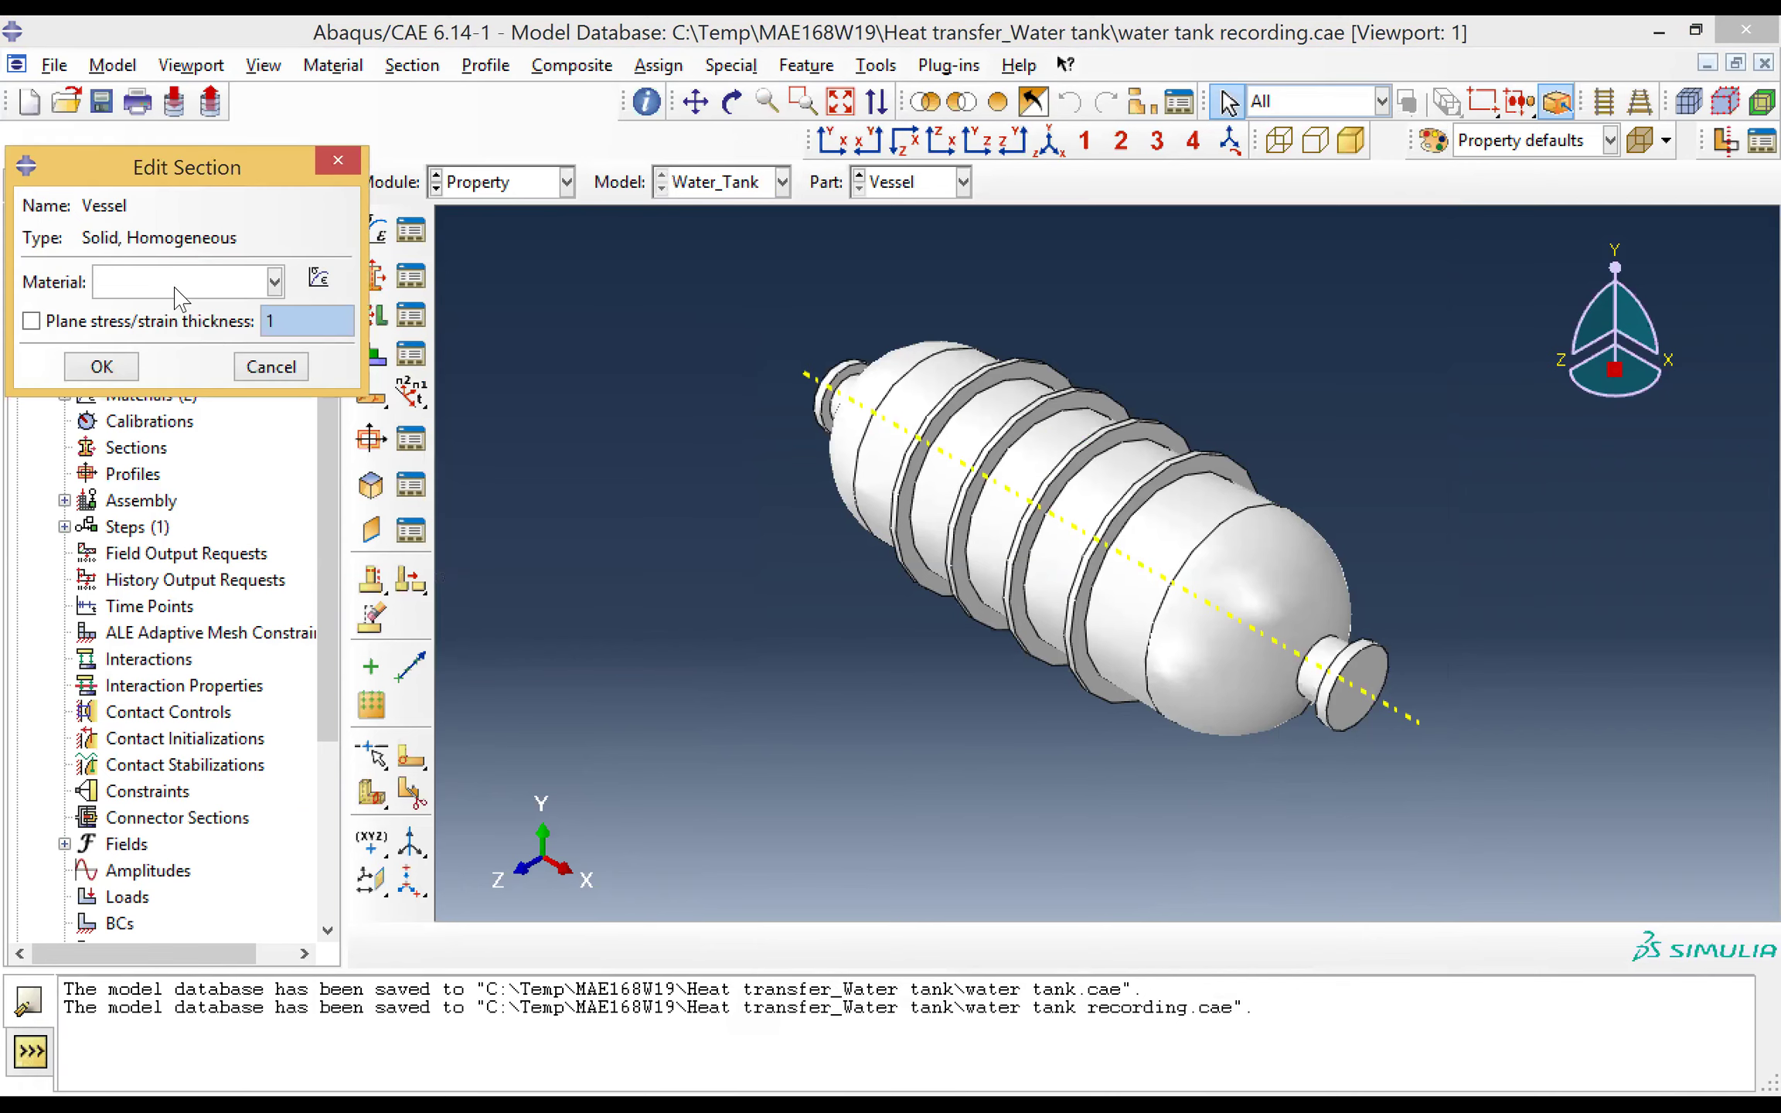
{"action": "left_click", "coordinate": [175, 283]}
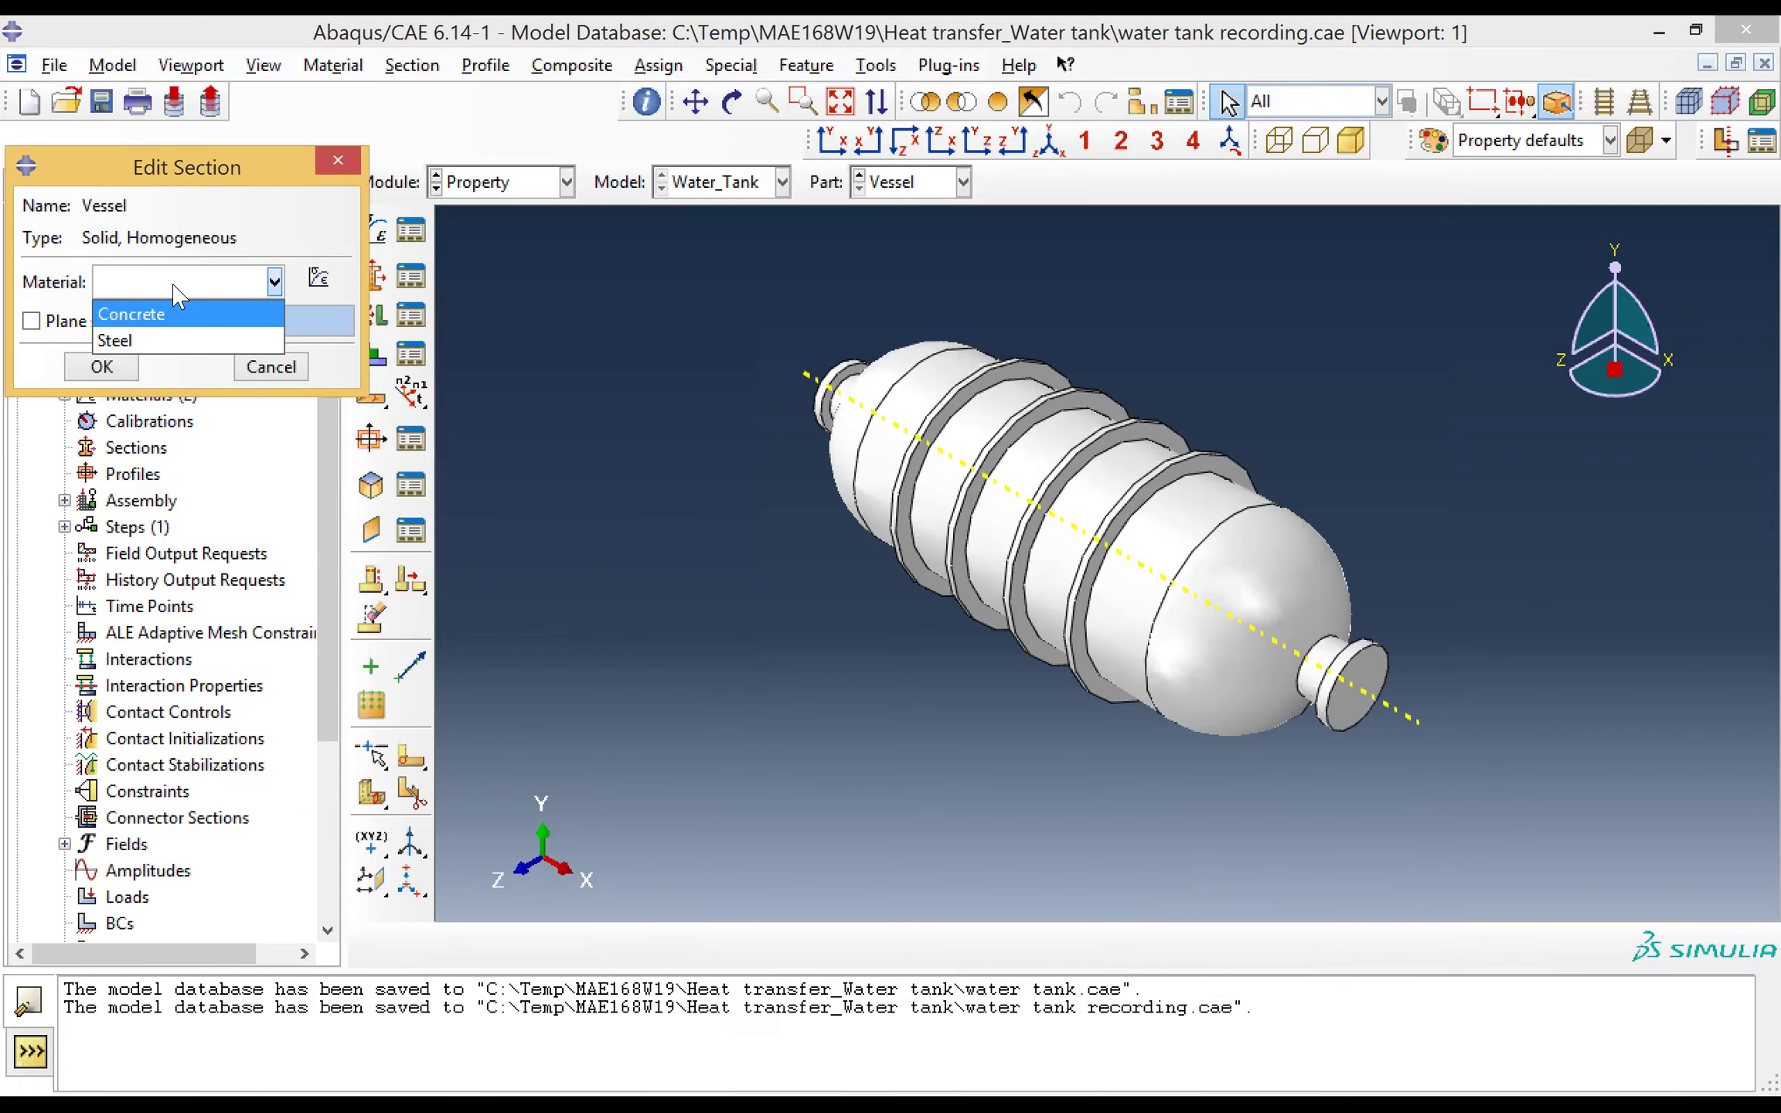
{"action": "left_click", "coordinate": [147, 340]}
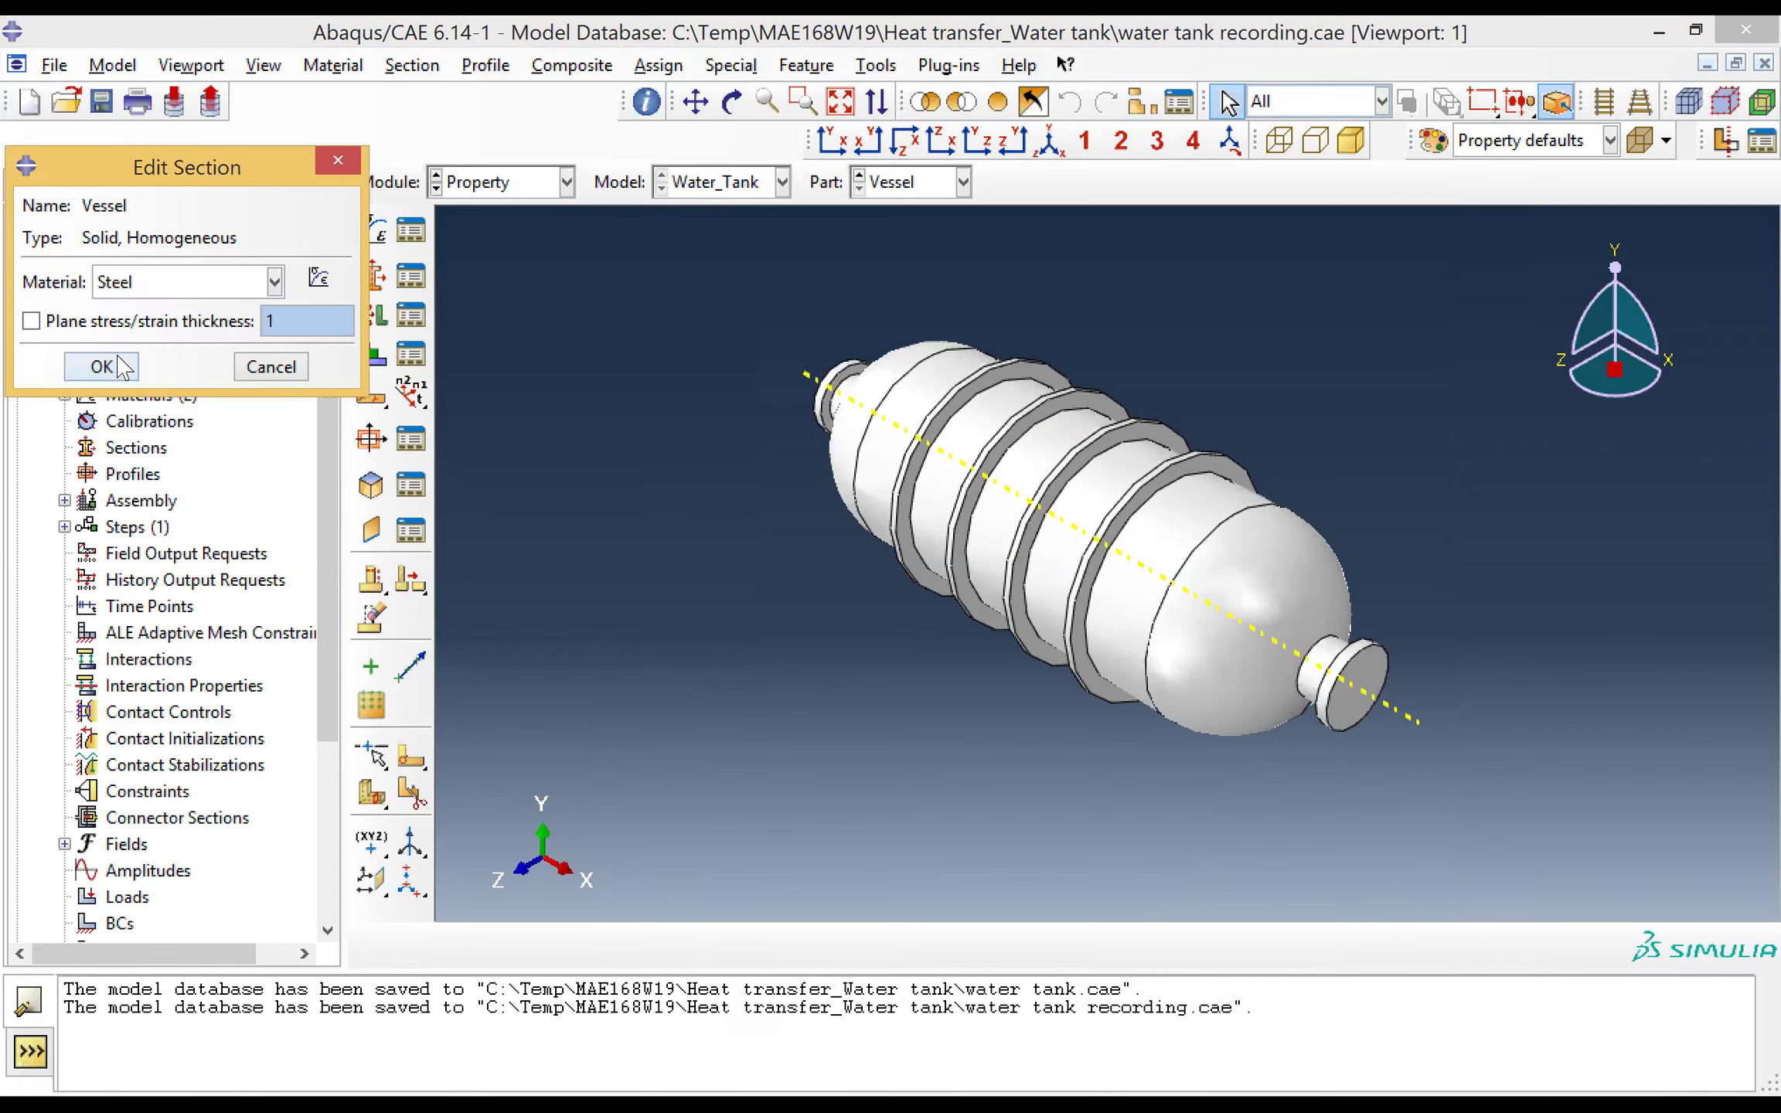
{"action": "left_click", "coordinate": [102, 367]}
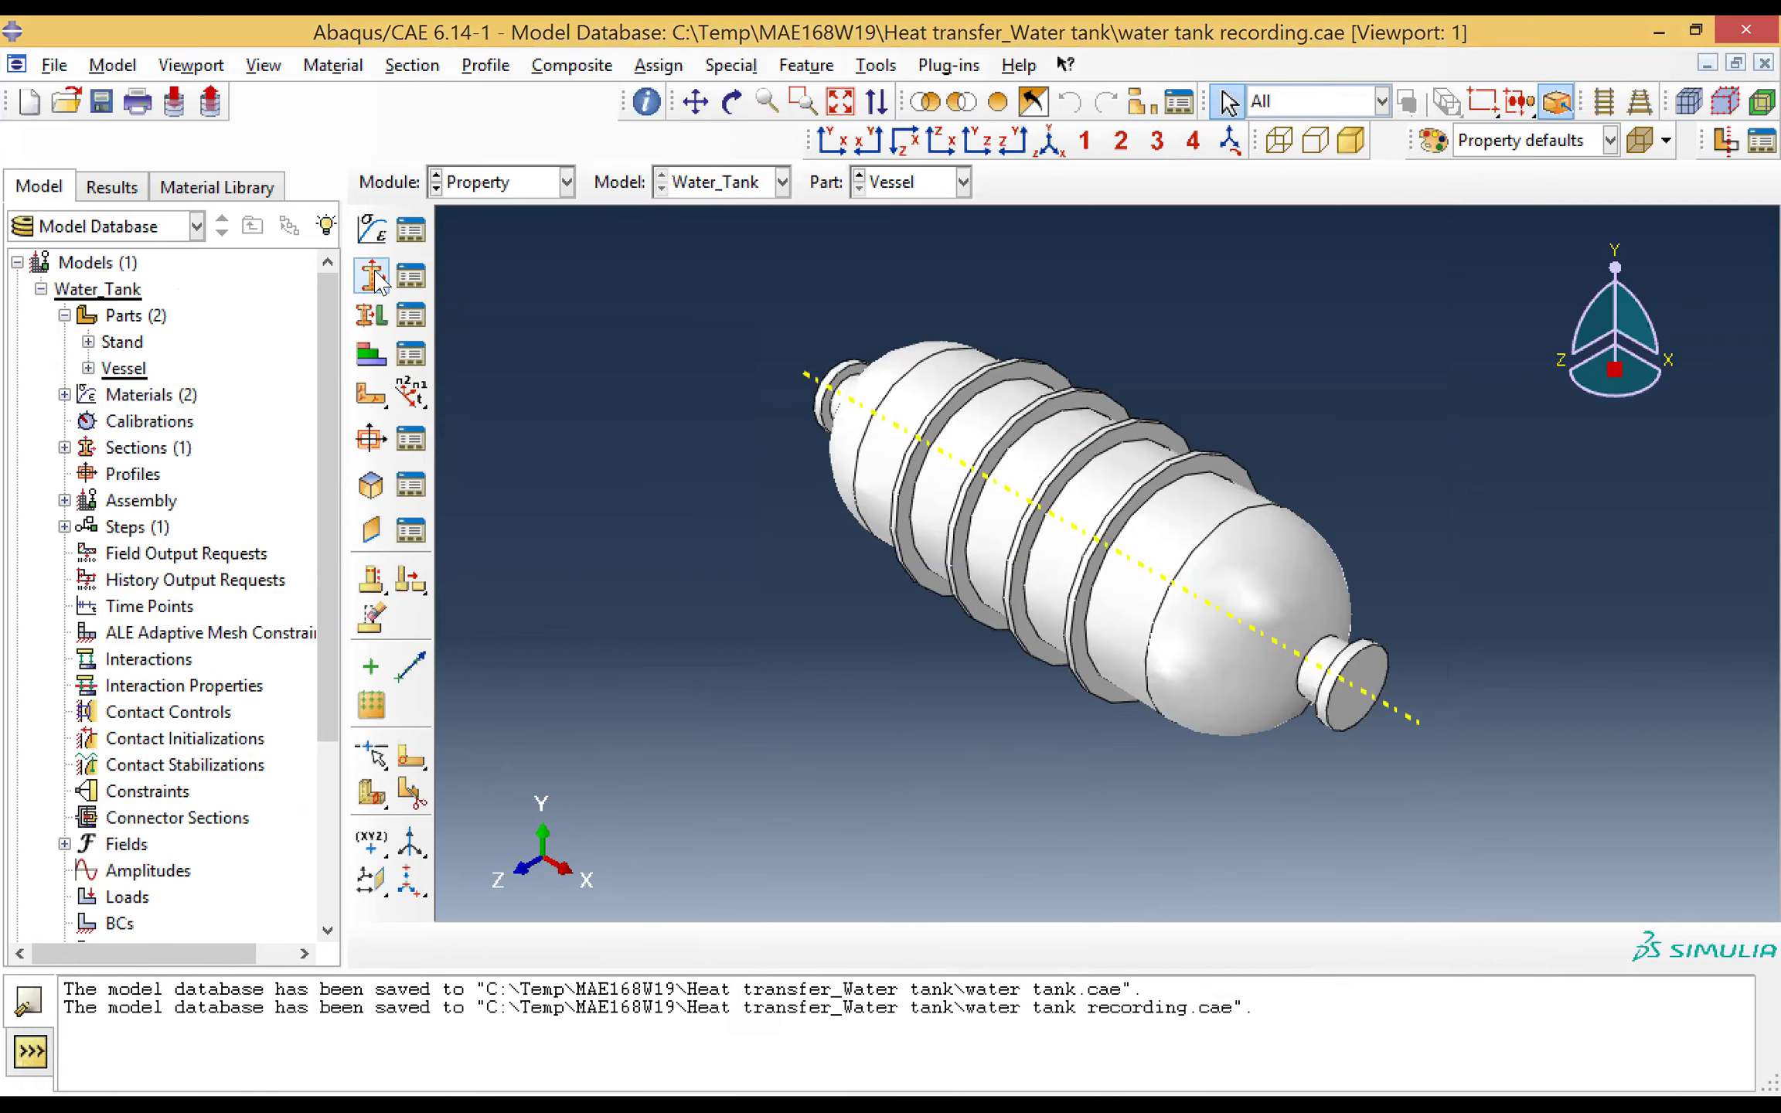
Step: Create a solid homogeneous section named Stand that uses the Concrete material
{"action": "left_click", "coordinate": [375, 273]}
{"action": "double_click", "coordinate": [567, 383]}
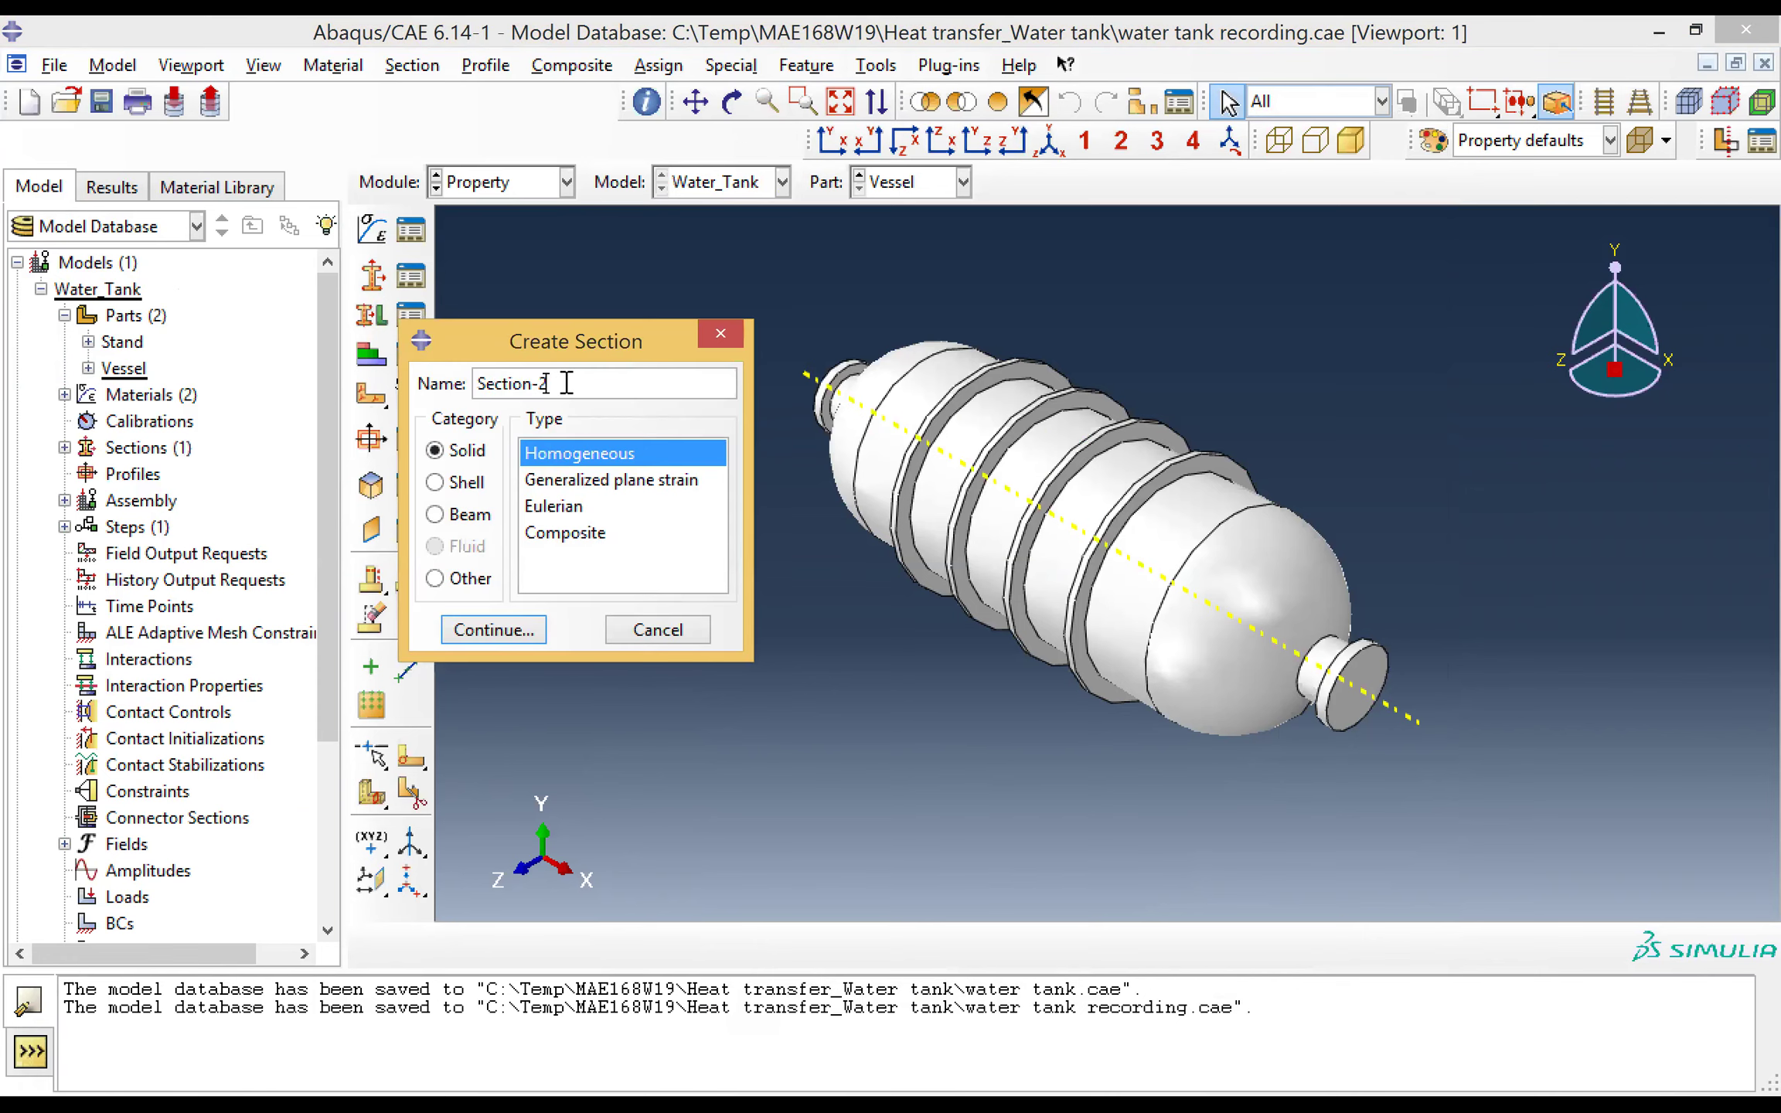
{"action": "type", "text": "Stand"}
{"action": "left_click", "coordinate": [516, 634]}
{"action": "left_click", "coordinate": [160, 284]}
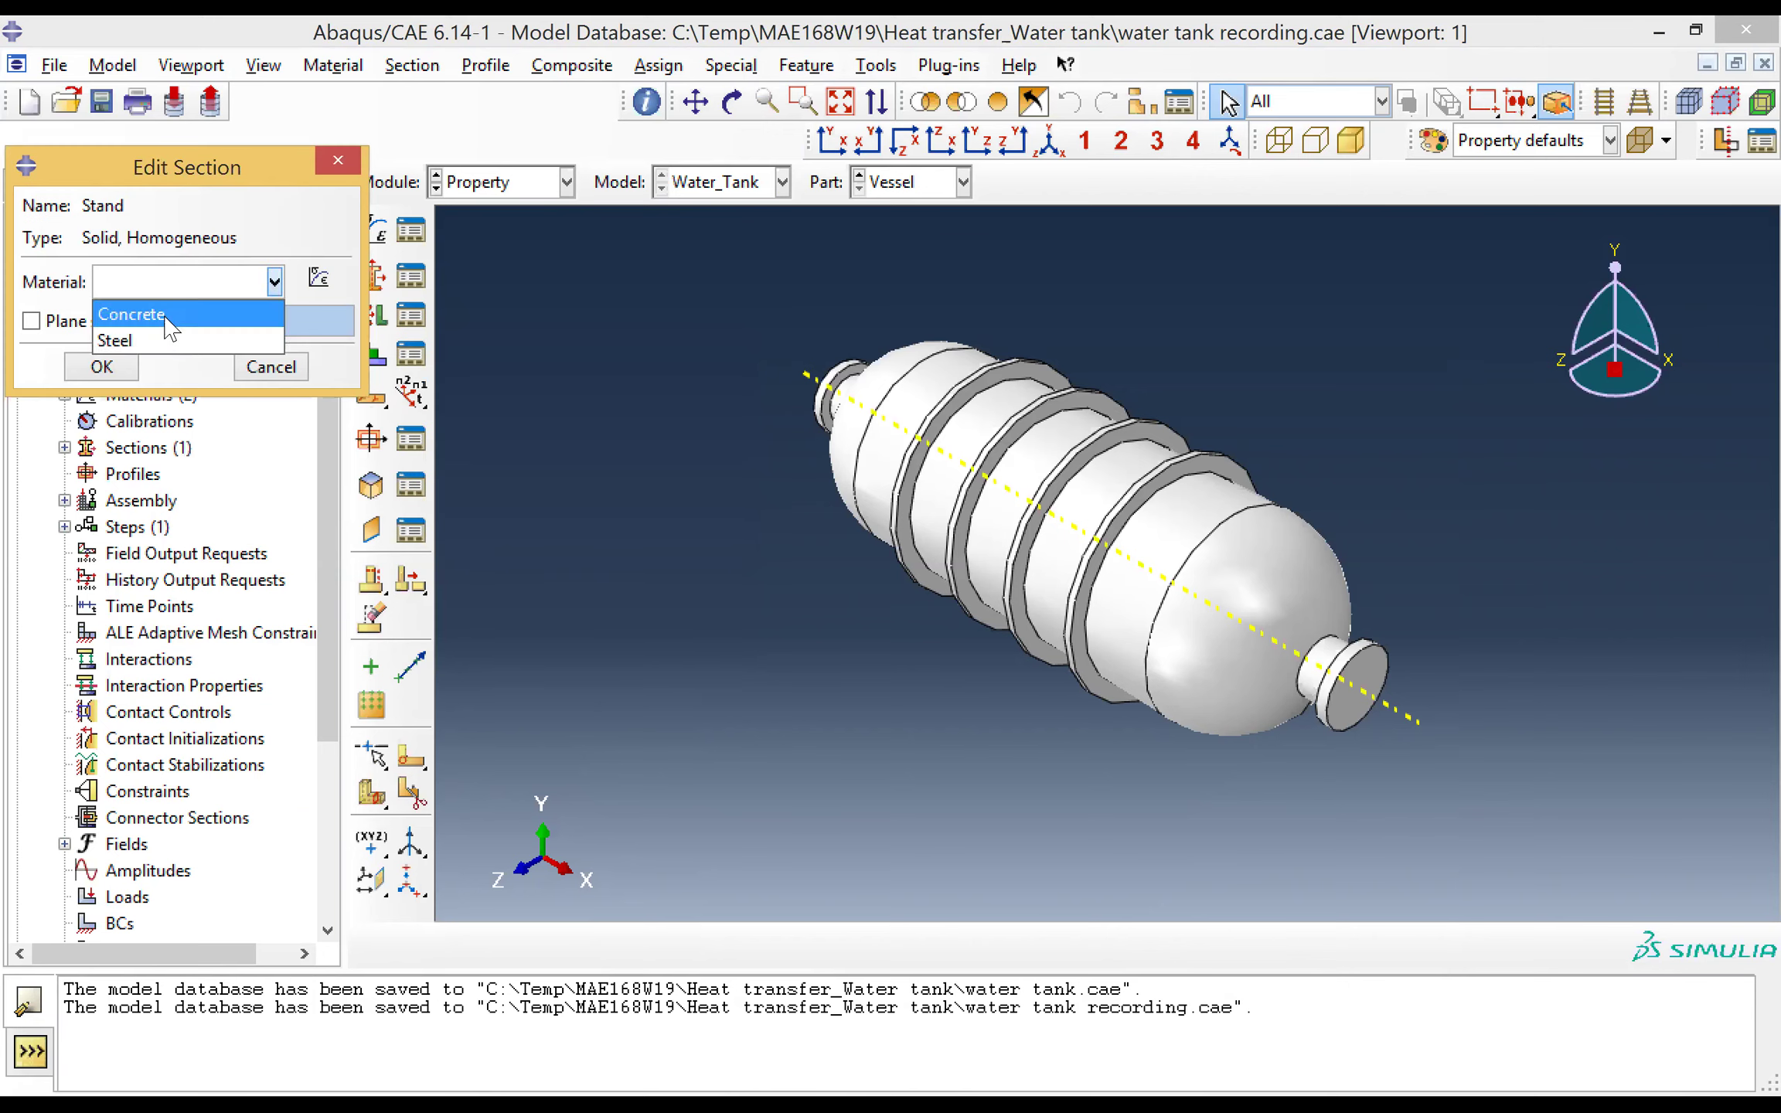
{"action": "left_click", "coordinate": [166, 315]}
{"action": "left_click", "coordinate": [105, 368]}
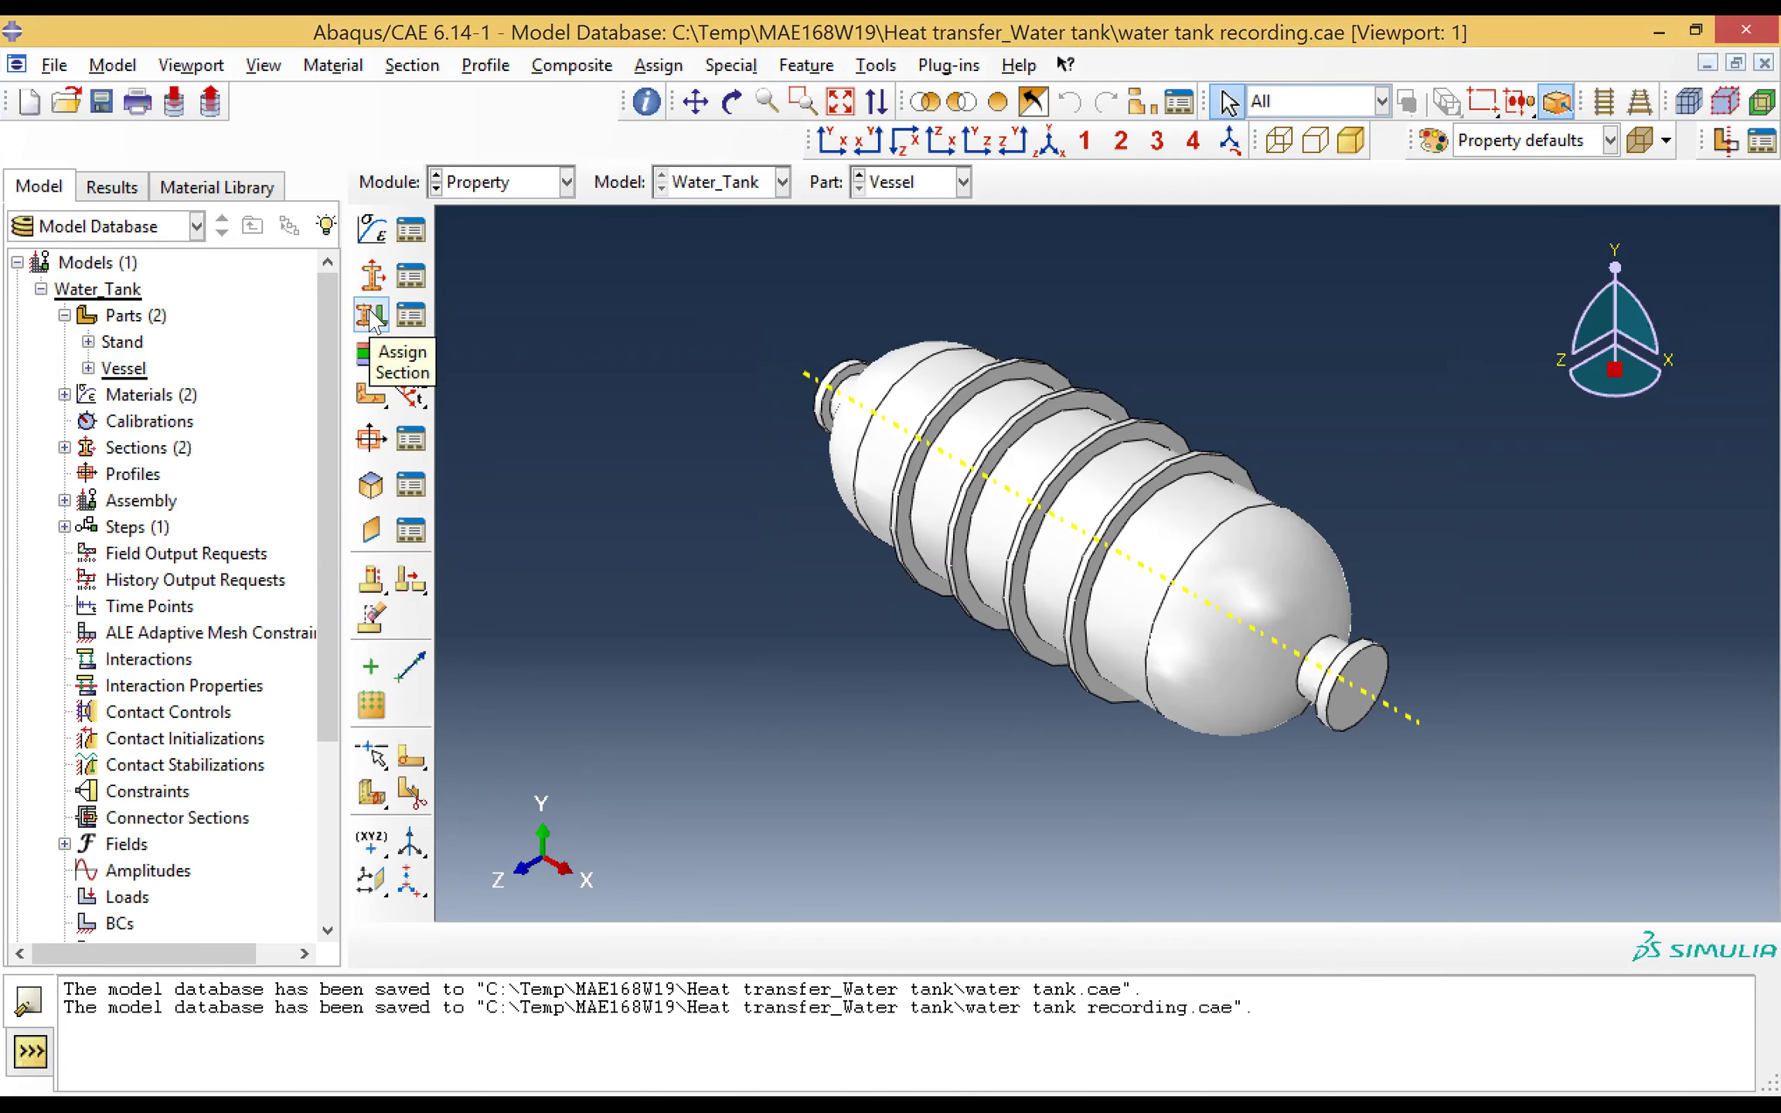
Step: Assign the Vessel section to the entire Vessel part without creating a set
{"action": "left_click", "coordinate": [371, 316]}
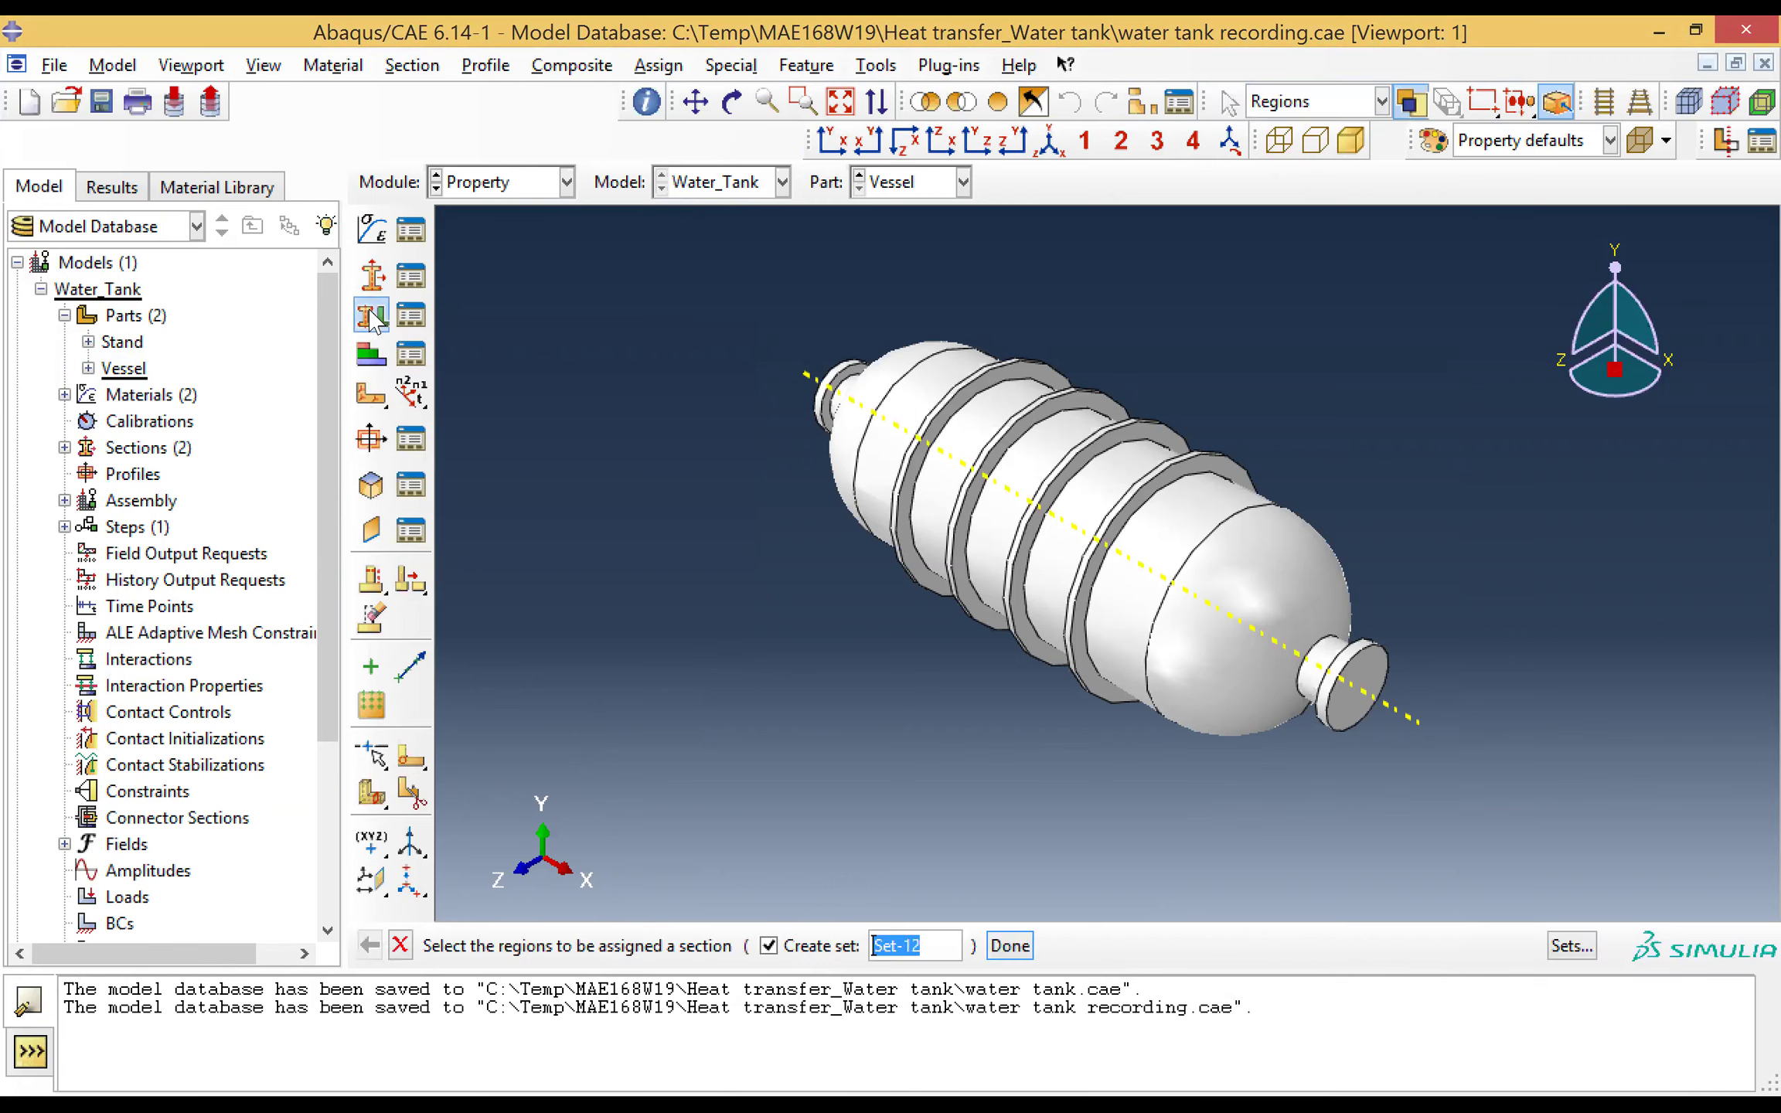
{"action": "left_click", "coordinate": [768, 945]}
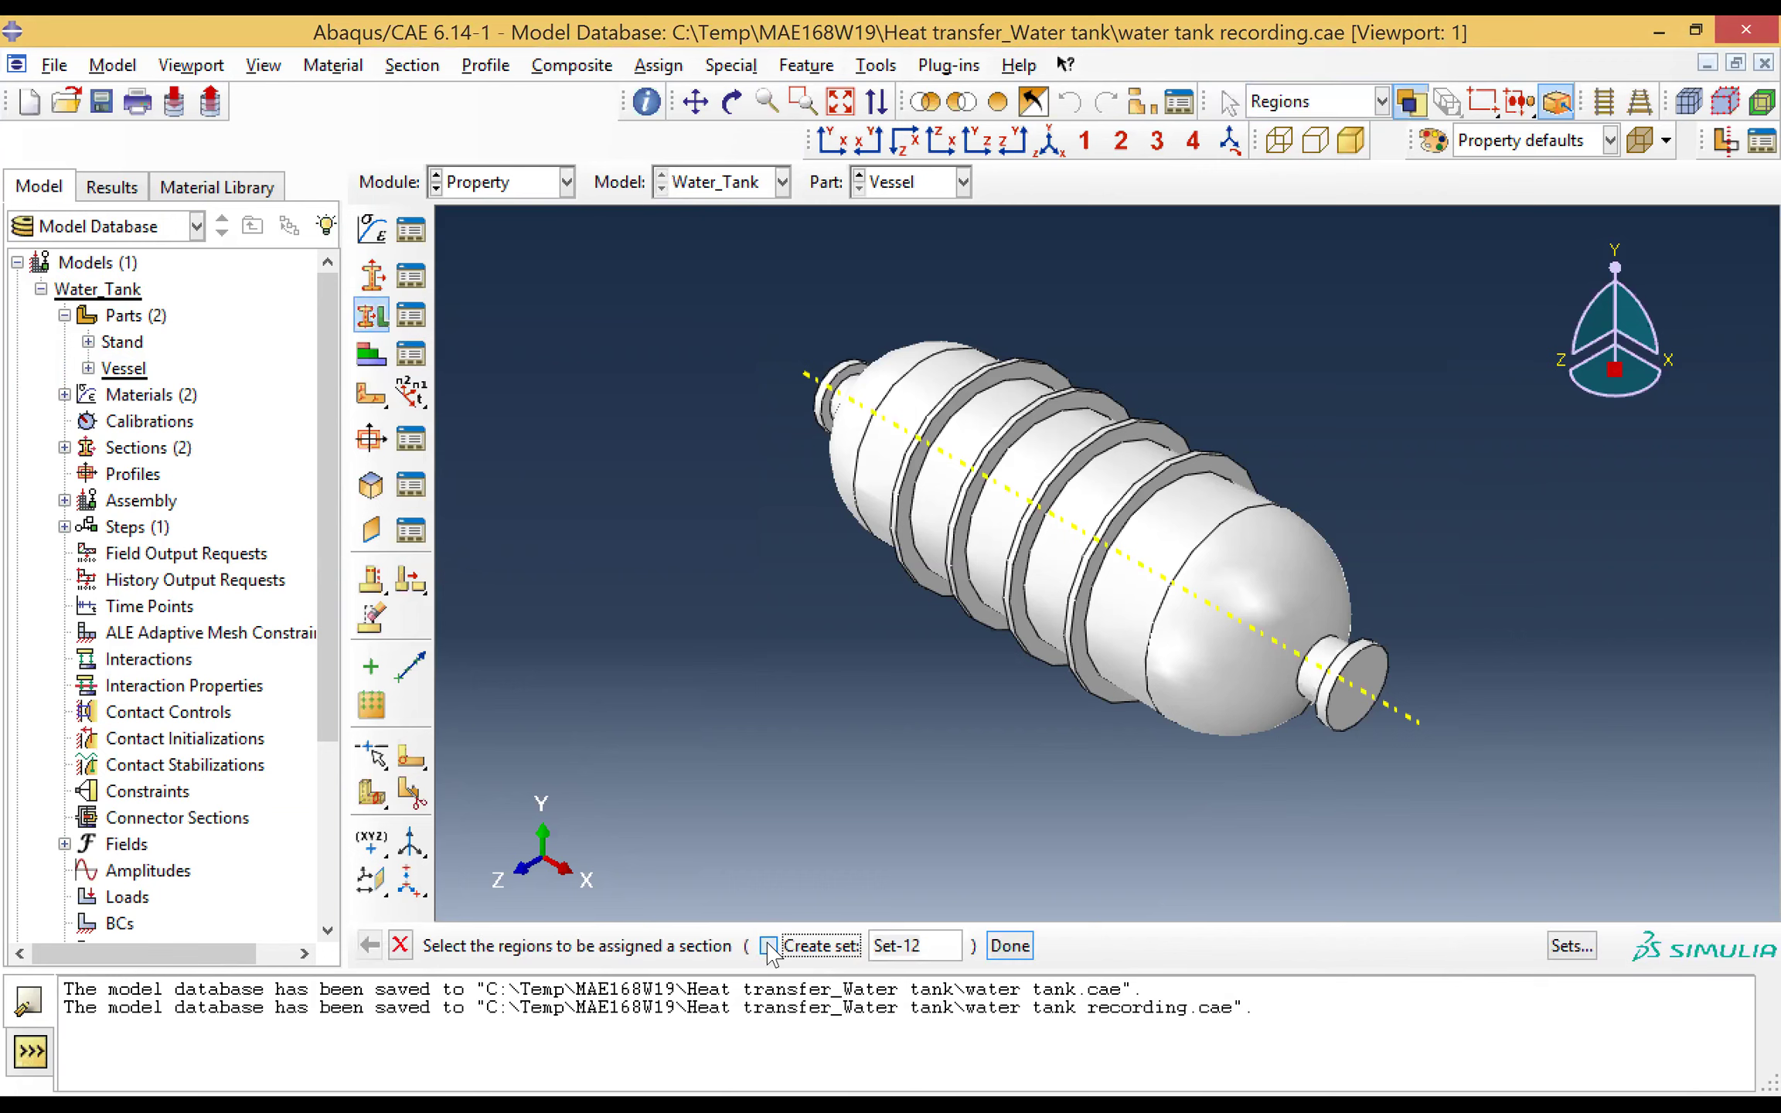
{"action": "left_click_drag", "start_coordinate": [781, 307], "coordinate": [1407, 843]}
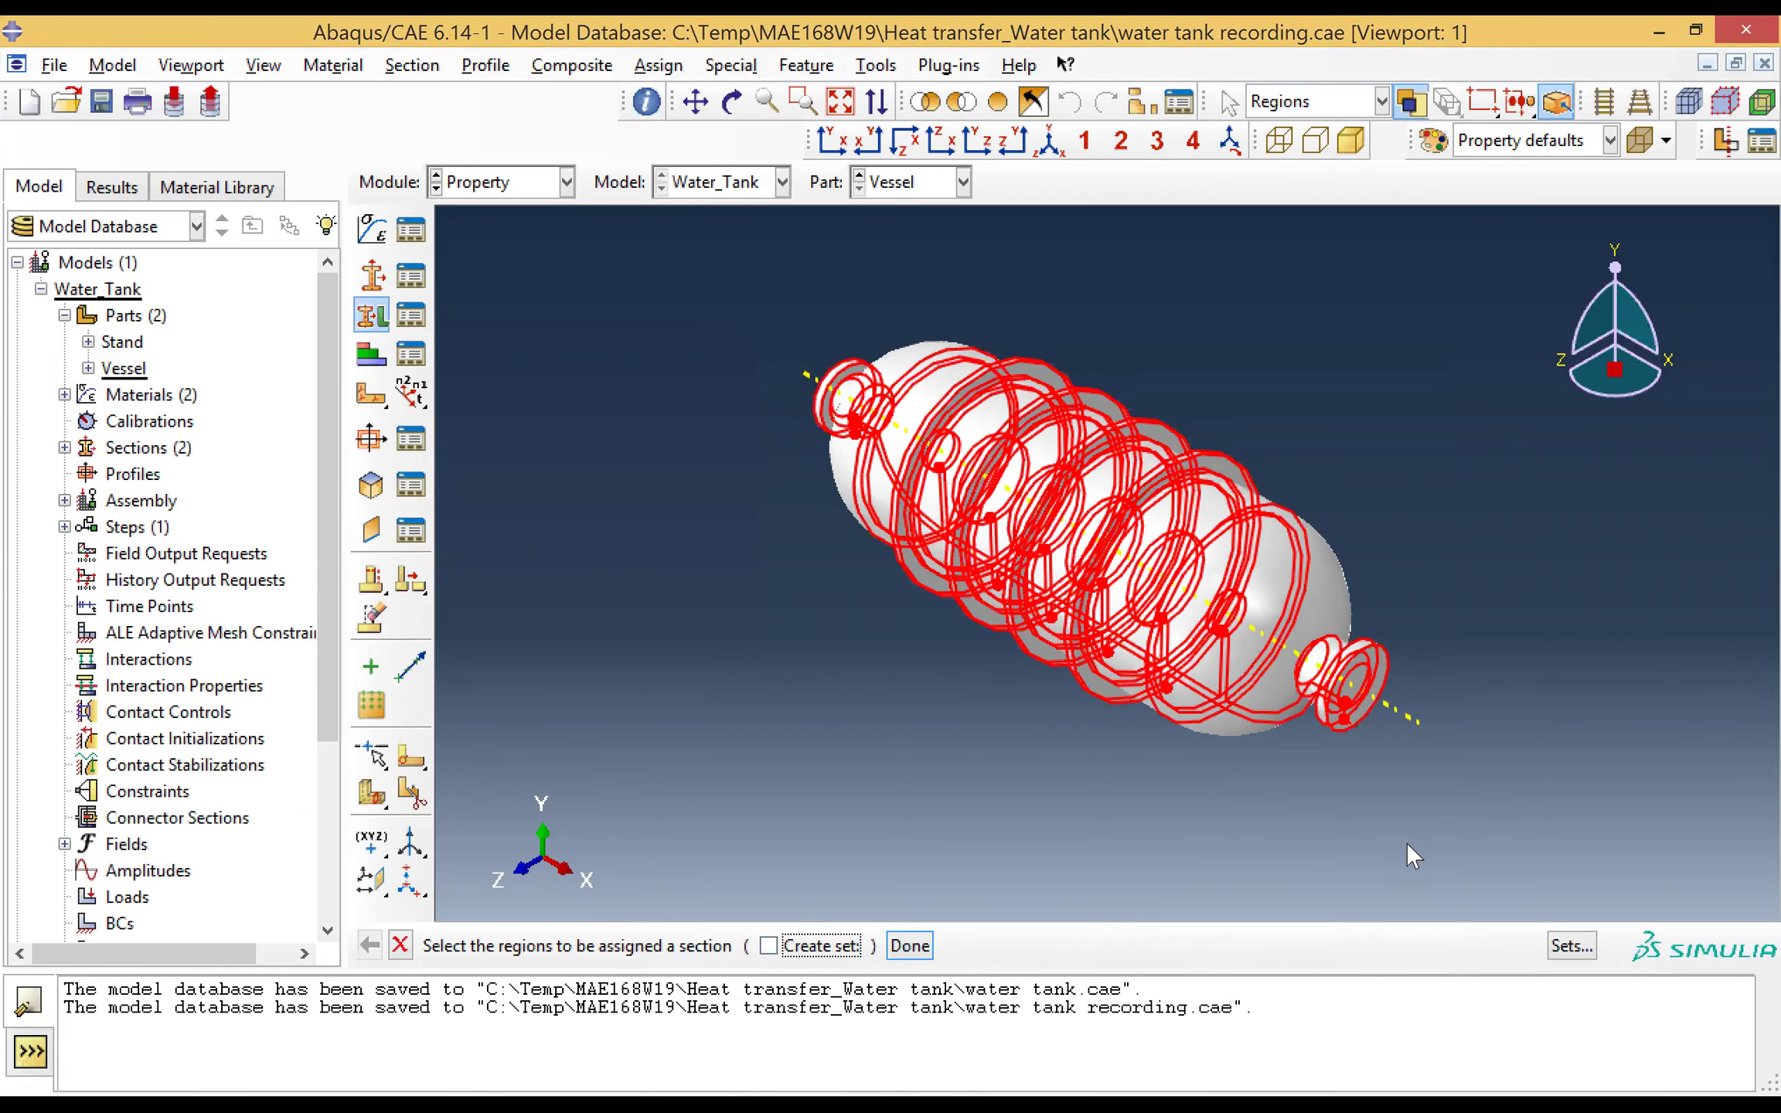
{"action": "left_click", "coordinate": [905, 946]}
{"action": "left_click", "coordinate": [690, 453]}
{"action": "left_click", "coordinate": [684, 510]}
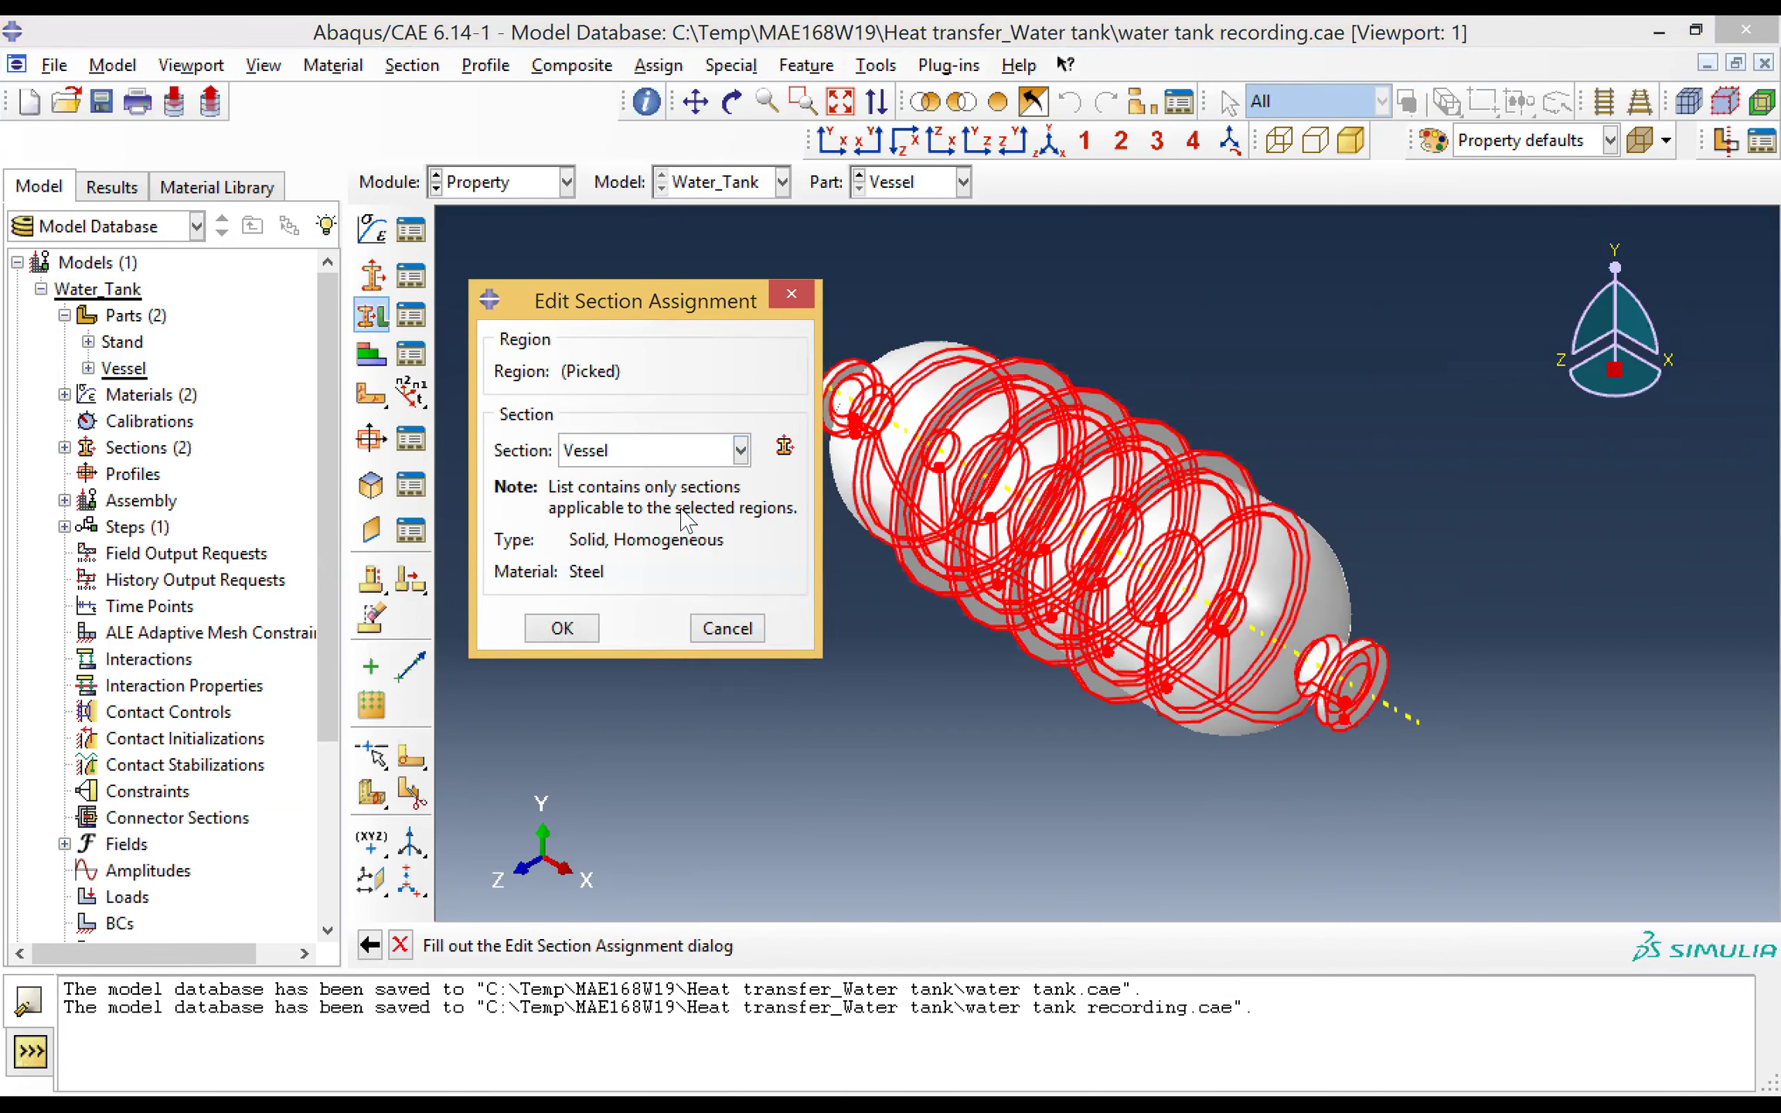
{"action": "left_click", "coordinate": [576, 628]}
Step: Assign the Stand section to the whole Stand part
{"action": "left_click", "coordinate": [932, 186]}
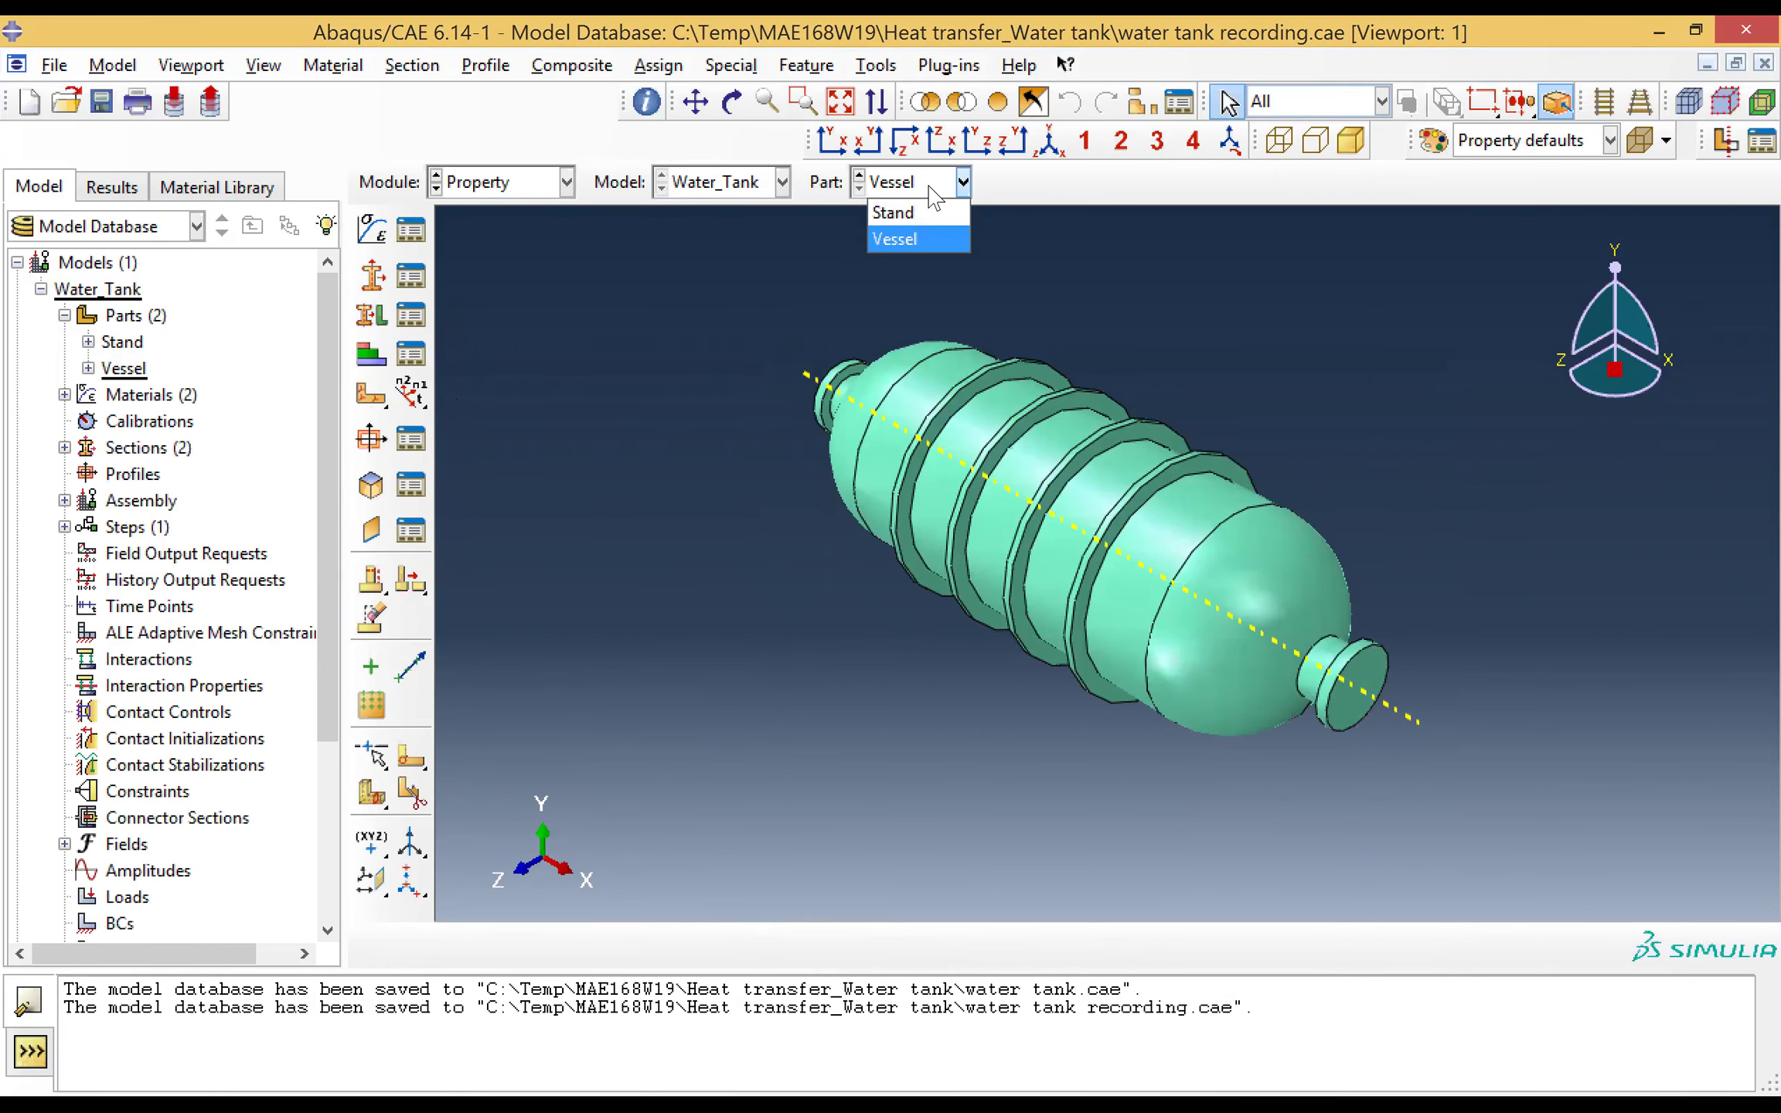
{"action": "left_click", "coordinate": [889, 215]}
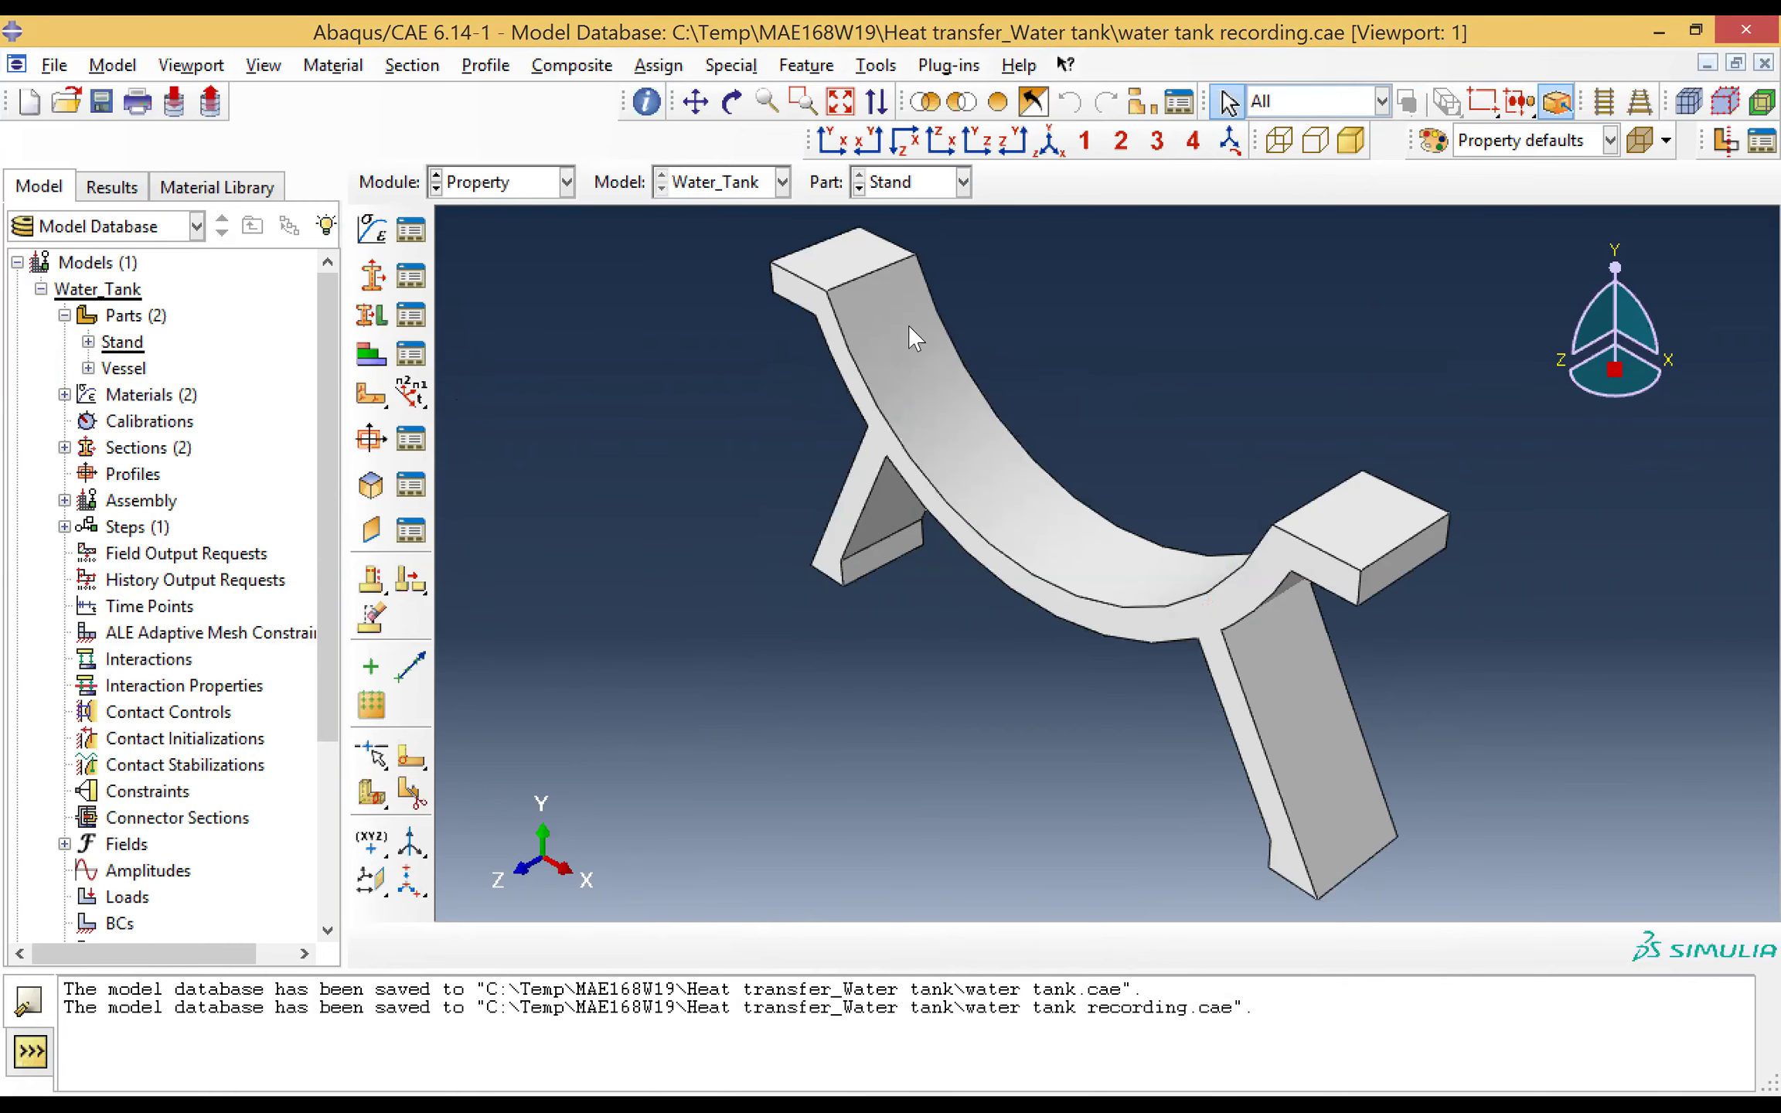
{"action": "left_click", "coordinate": [374, 316]}
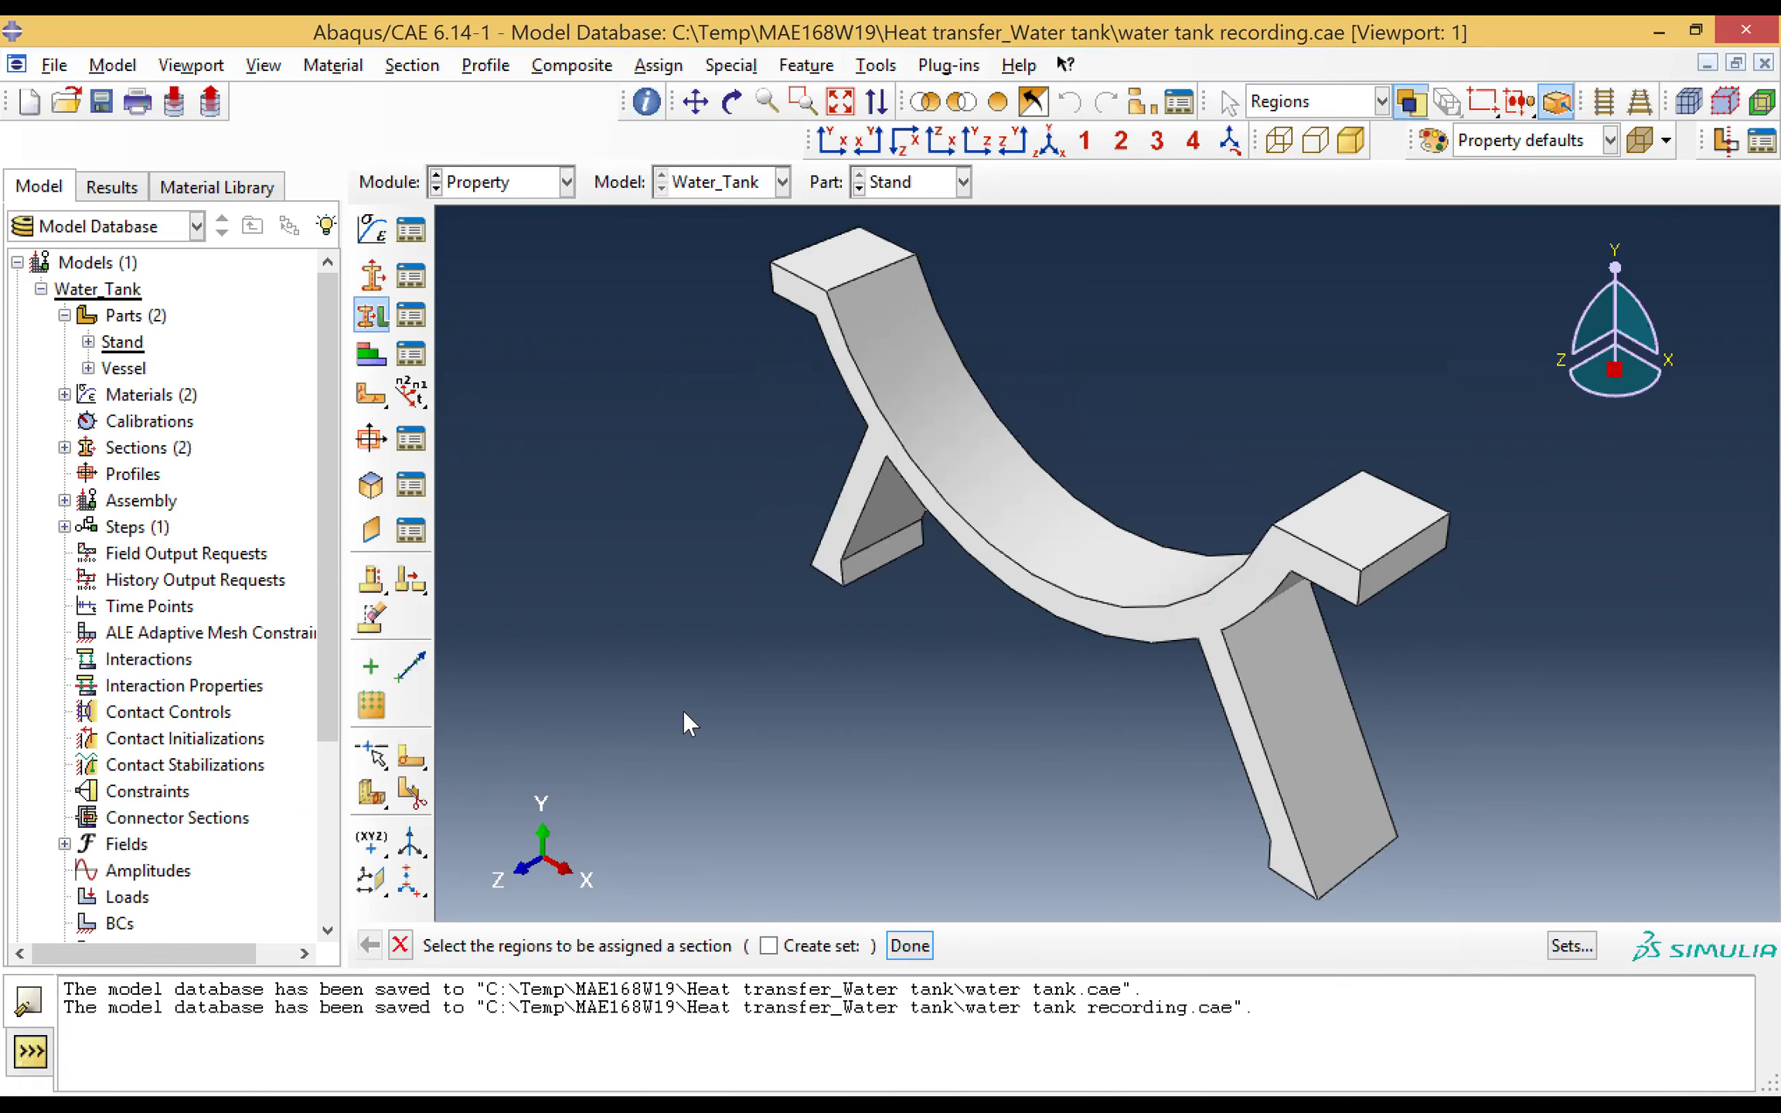
{"action": "left_click", "coordinate": [1236, 797]}
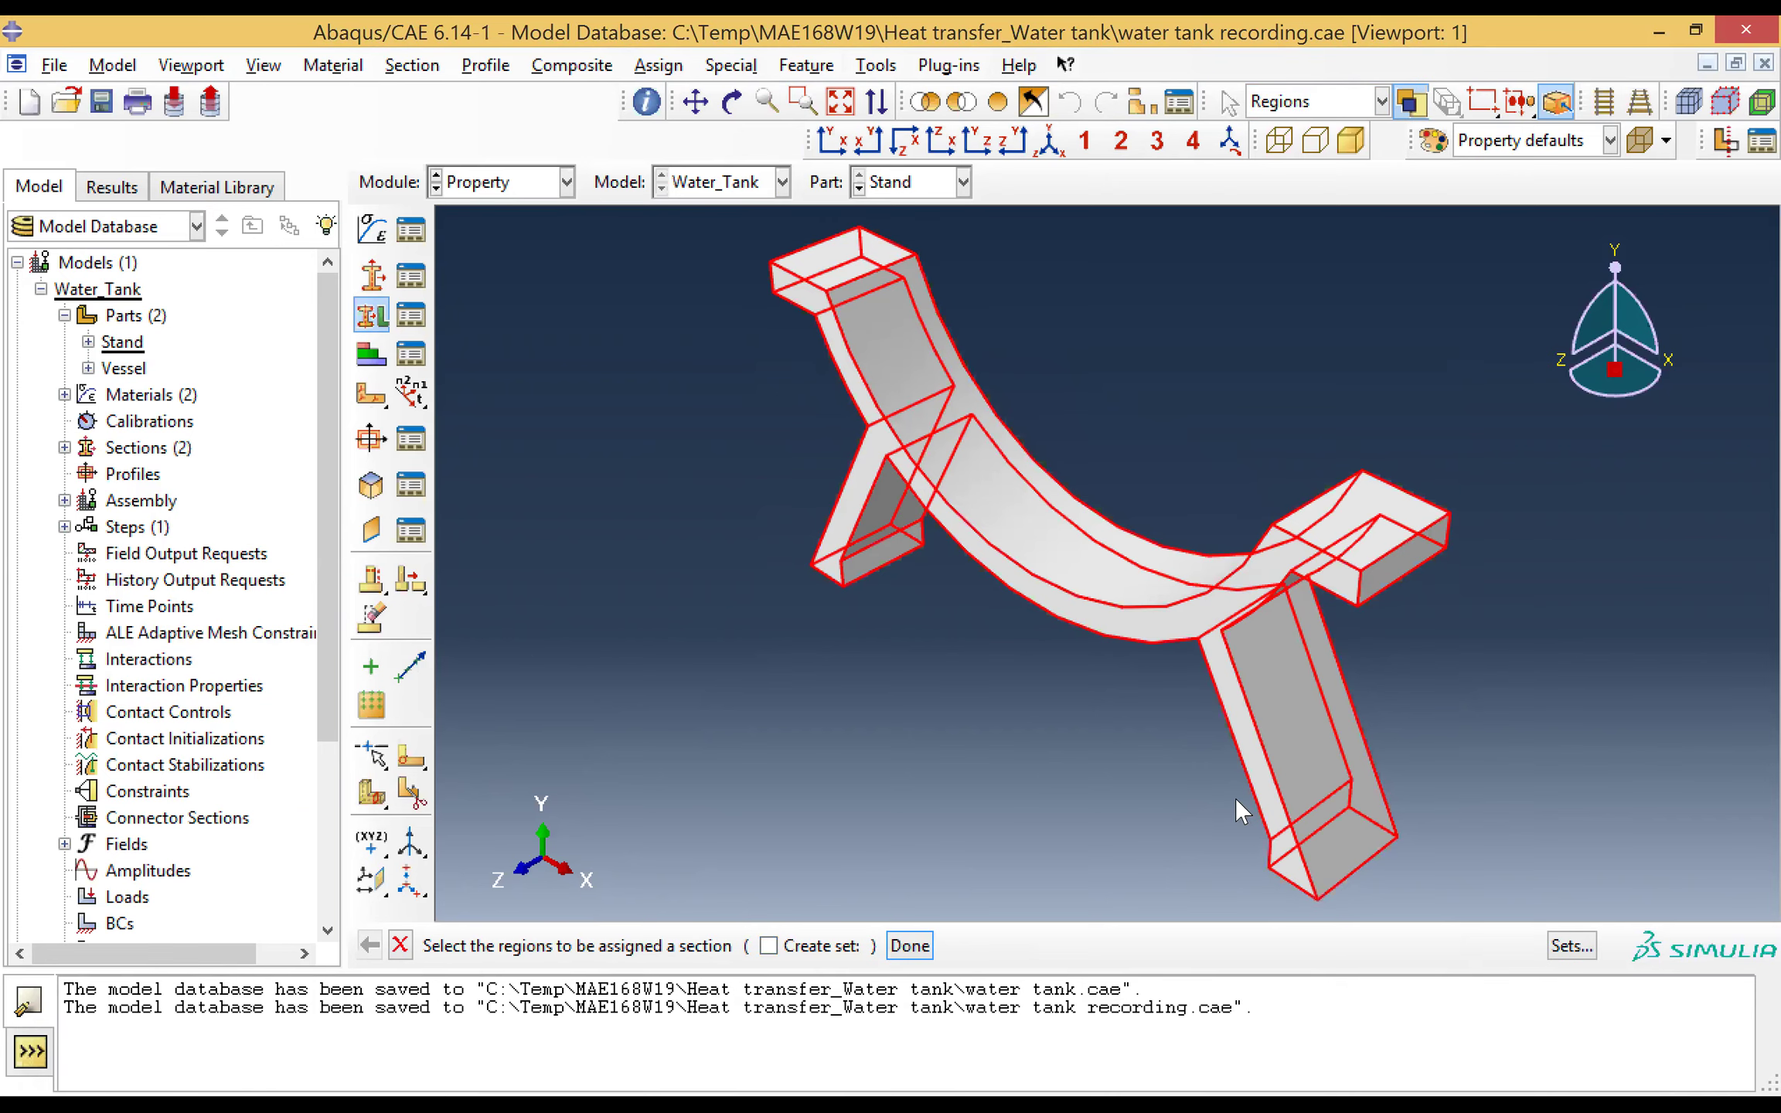
{"action": "left_click", "coordinate": [911, 945]}
{"action": "left_click", "coordinate": [625, 456]}
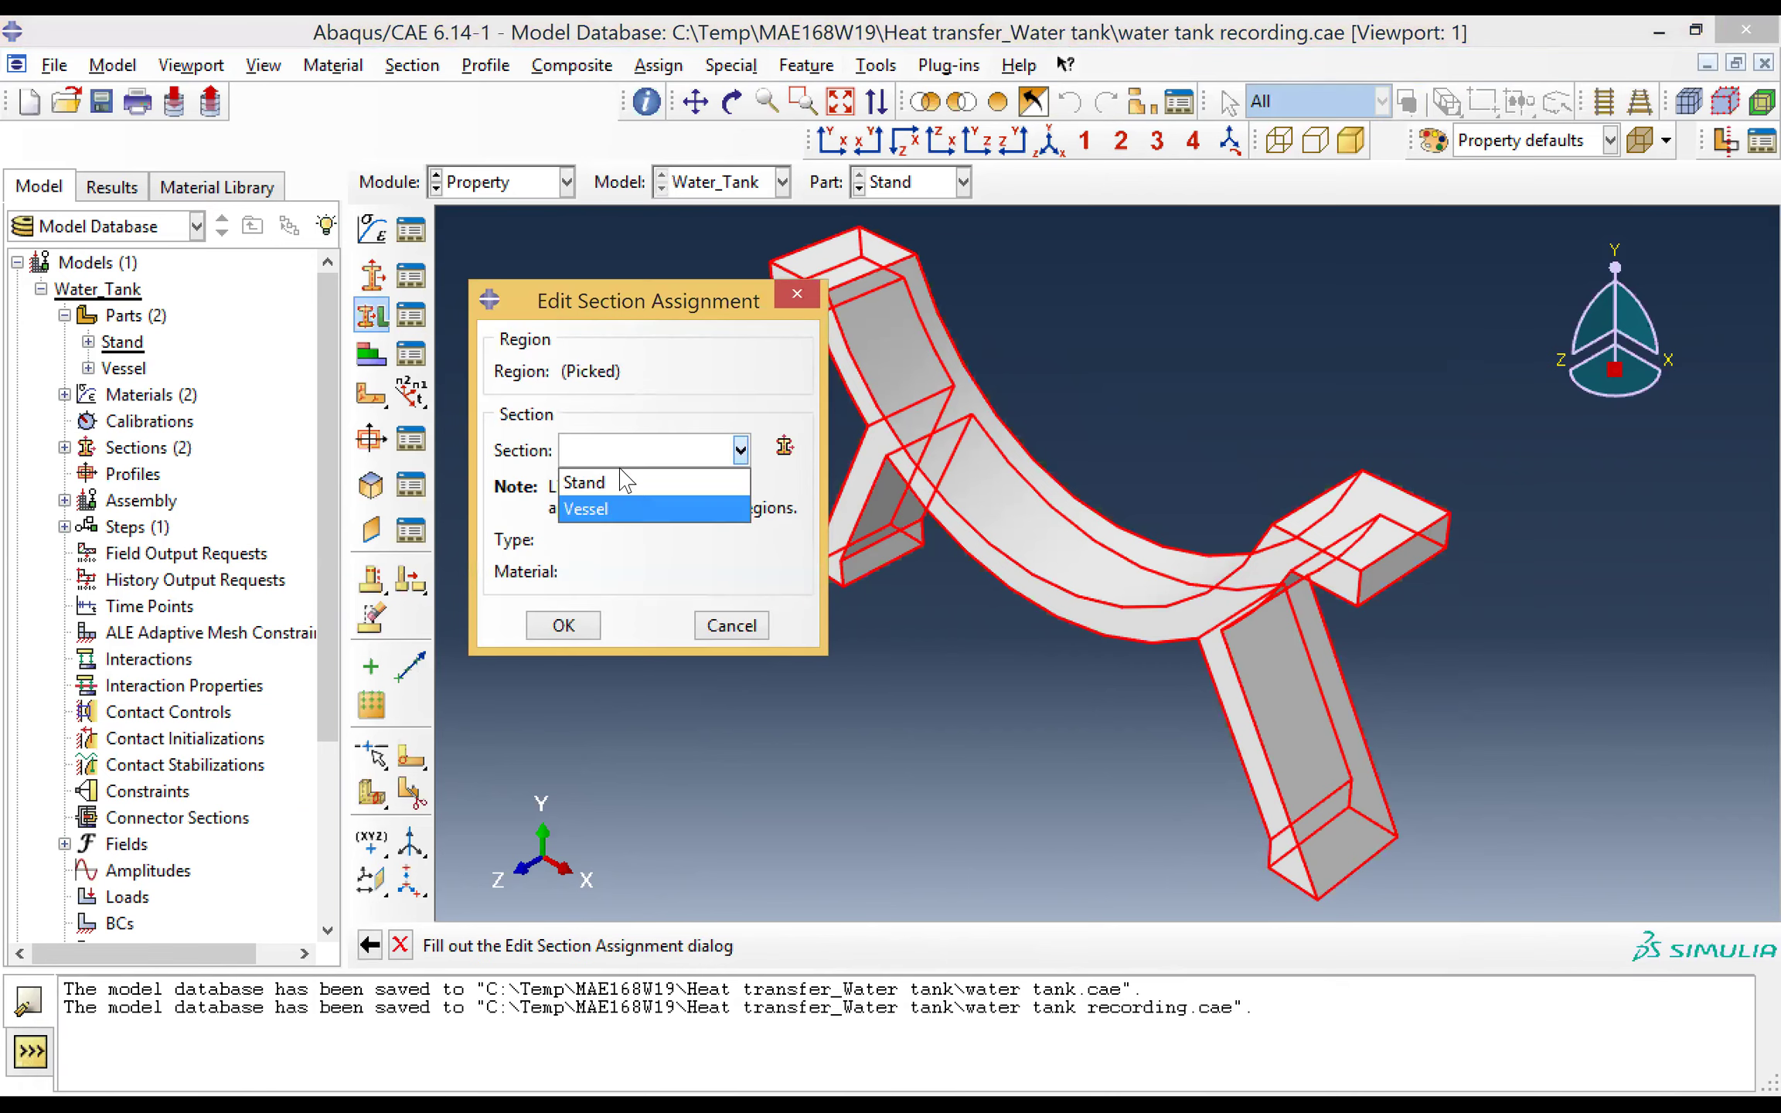
{"action": "left_click", "coordinate": [620, 483]}
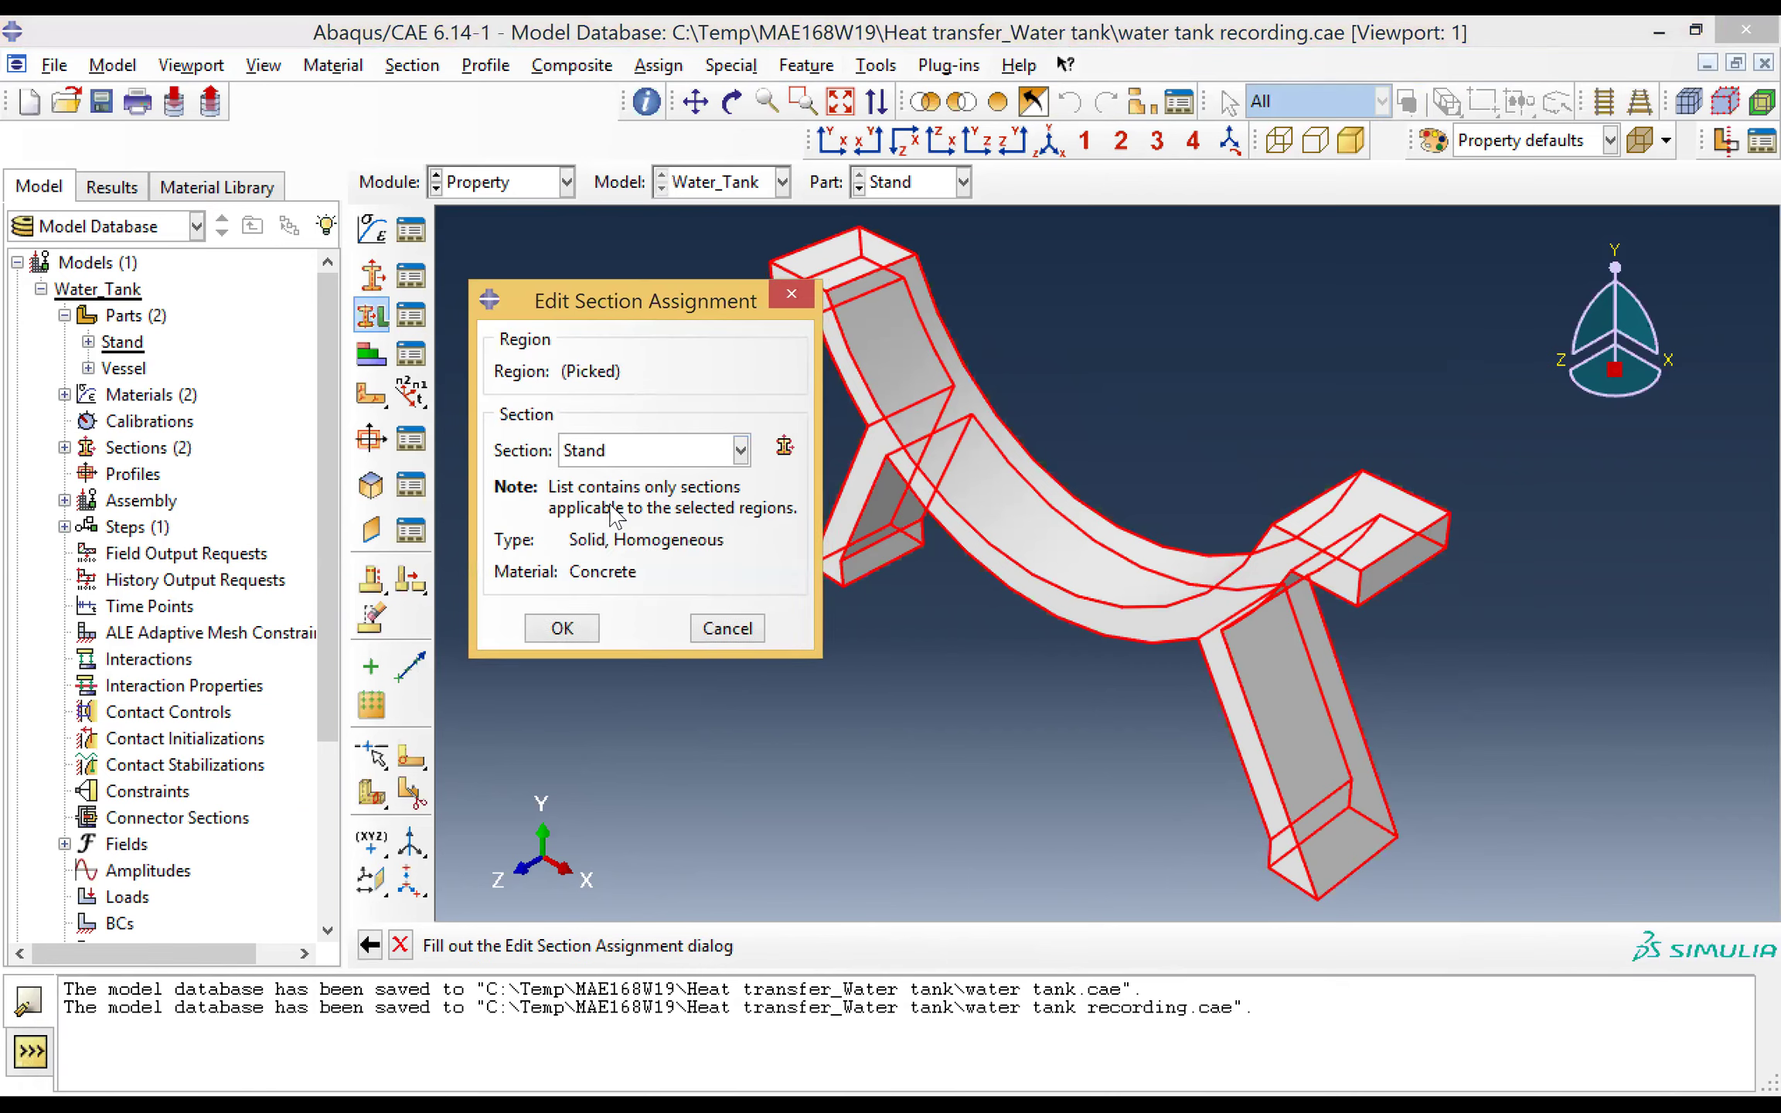
{"action": "left_click", "coordinate": [562, 628]}
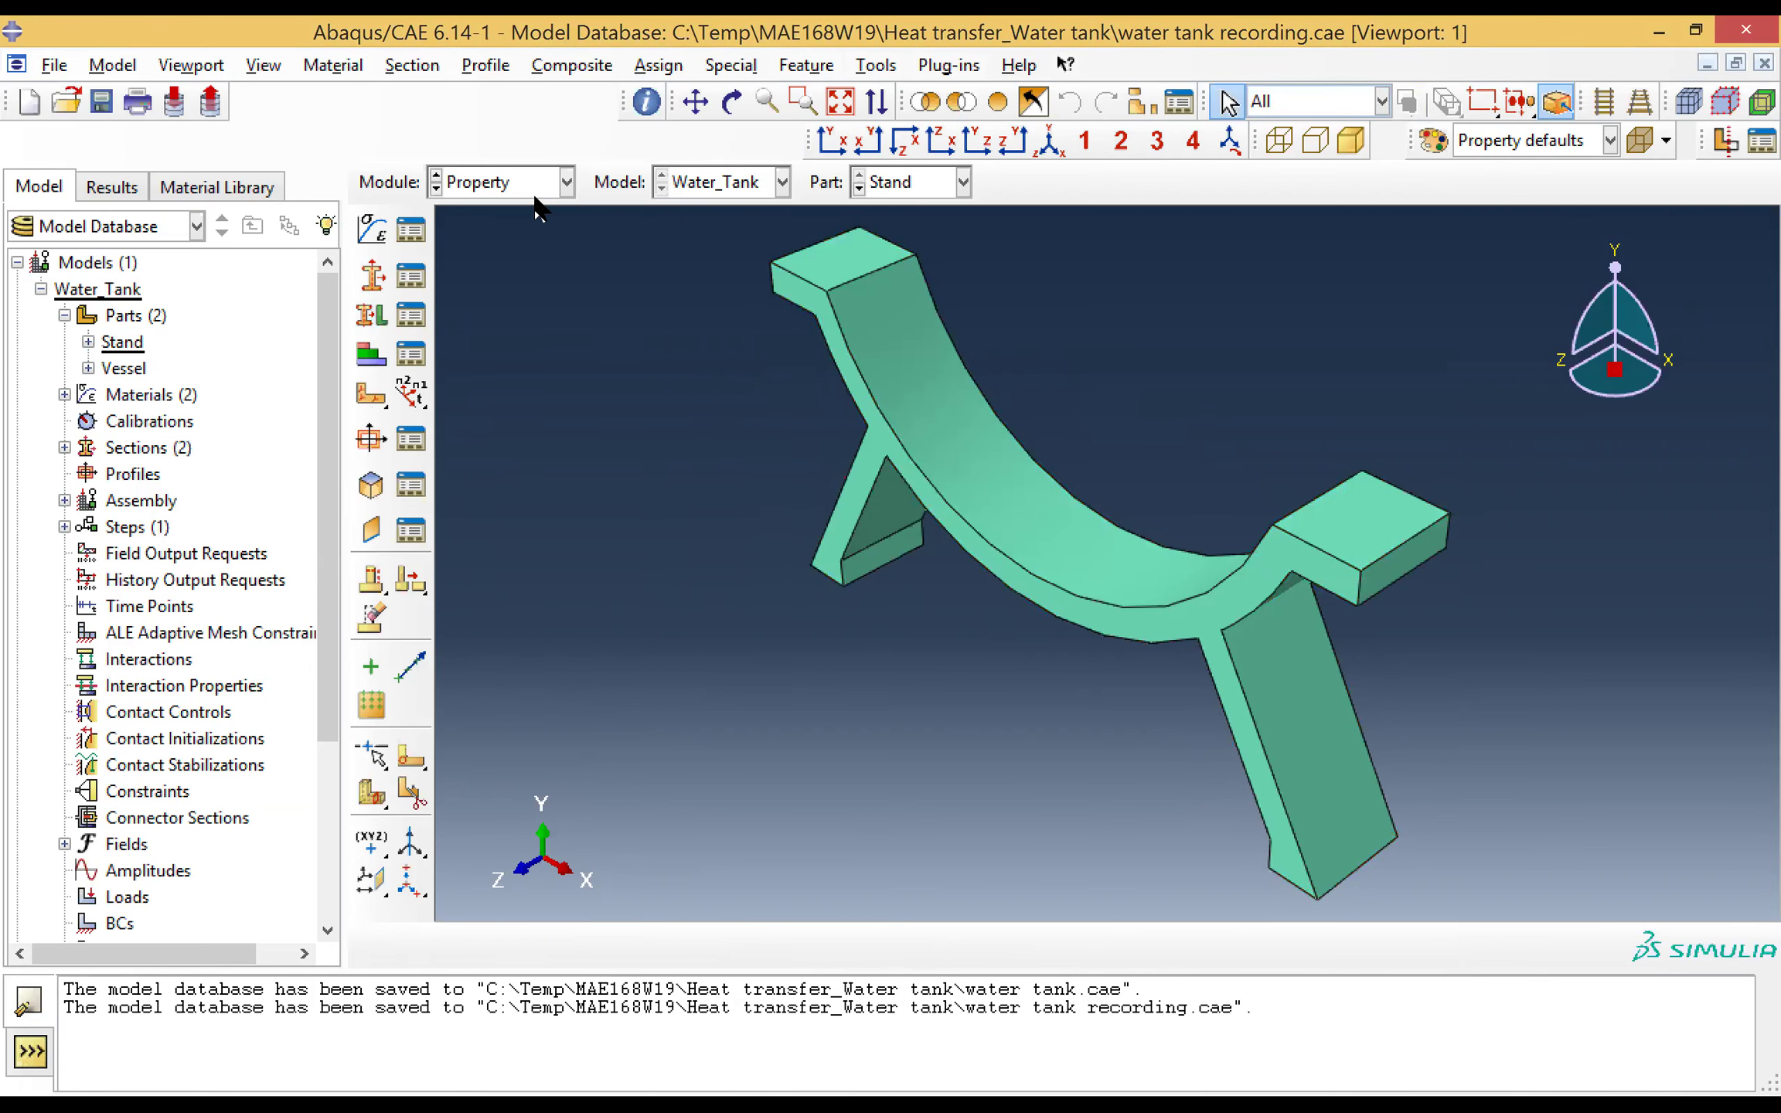
Step: Switch to the Assembly module and create a dependent instance of the Vessel part
{"action": "left_click", "coordinate": [541, 186]}
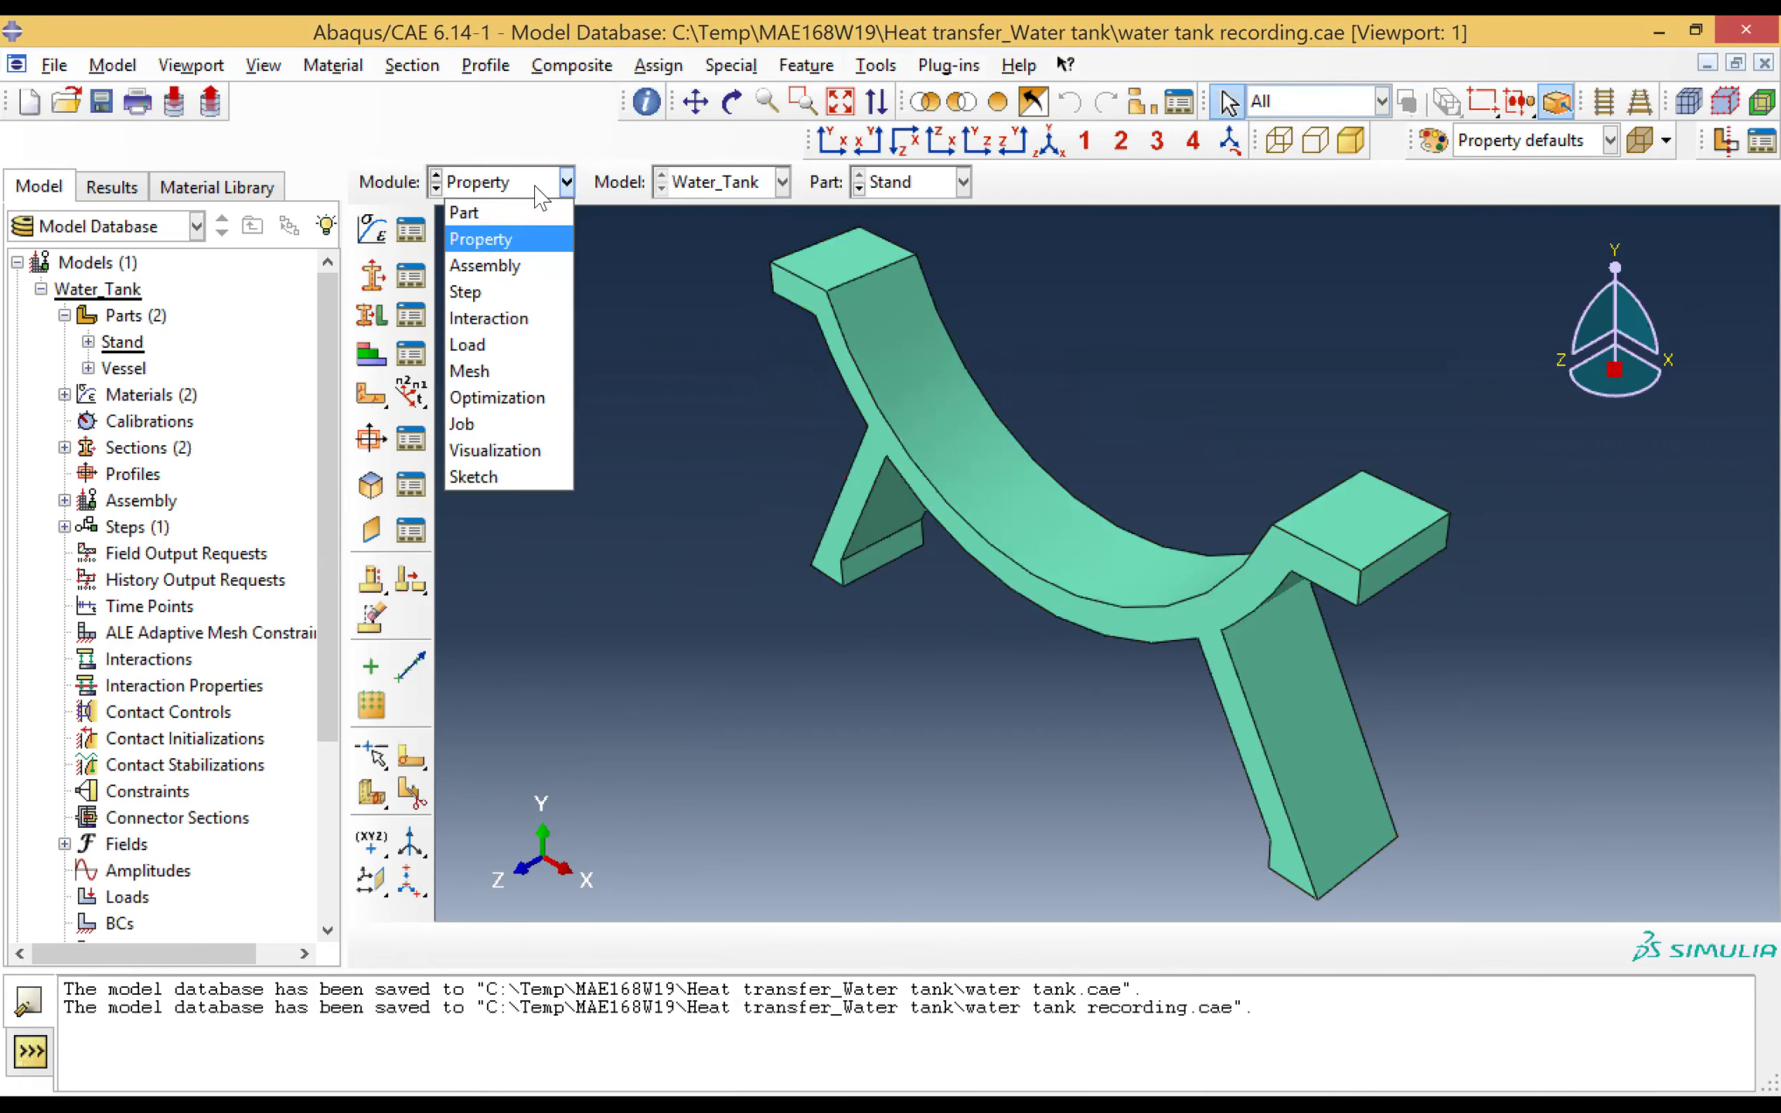
{"action": "left_click", "coordinate": [510, 266]}
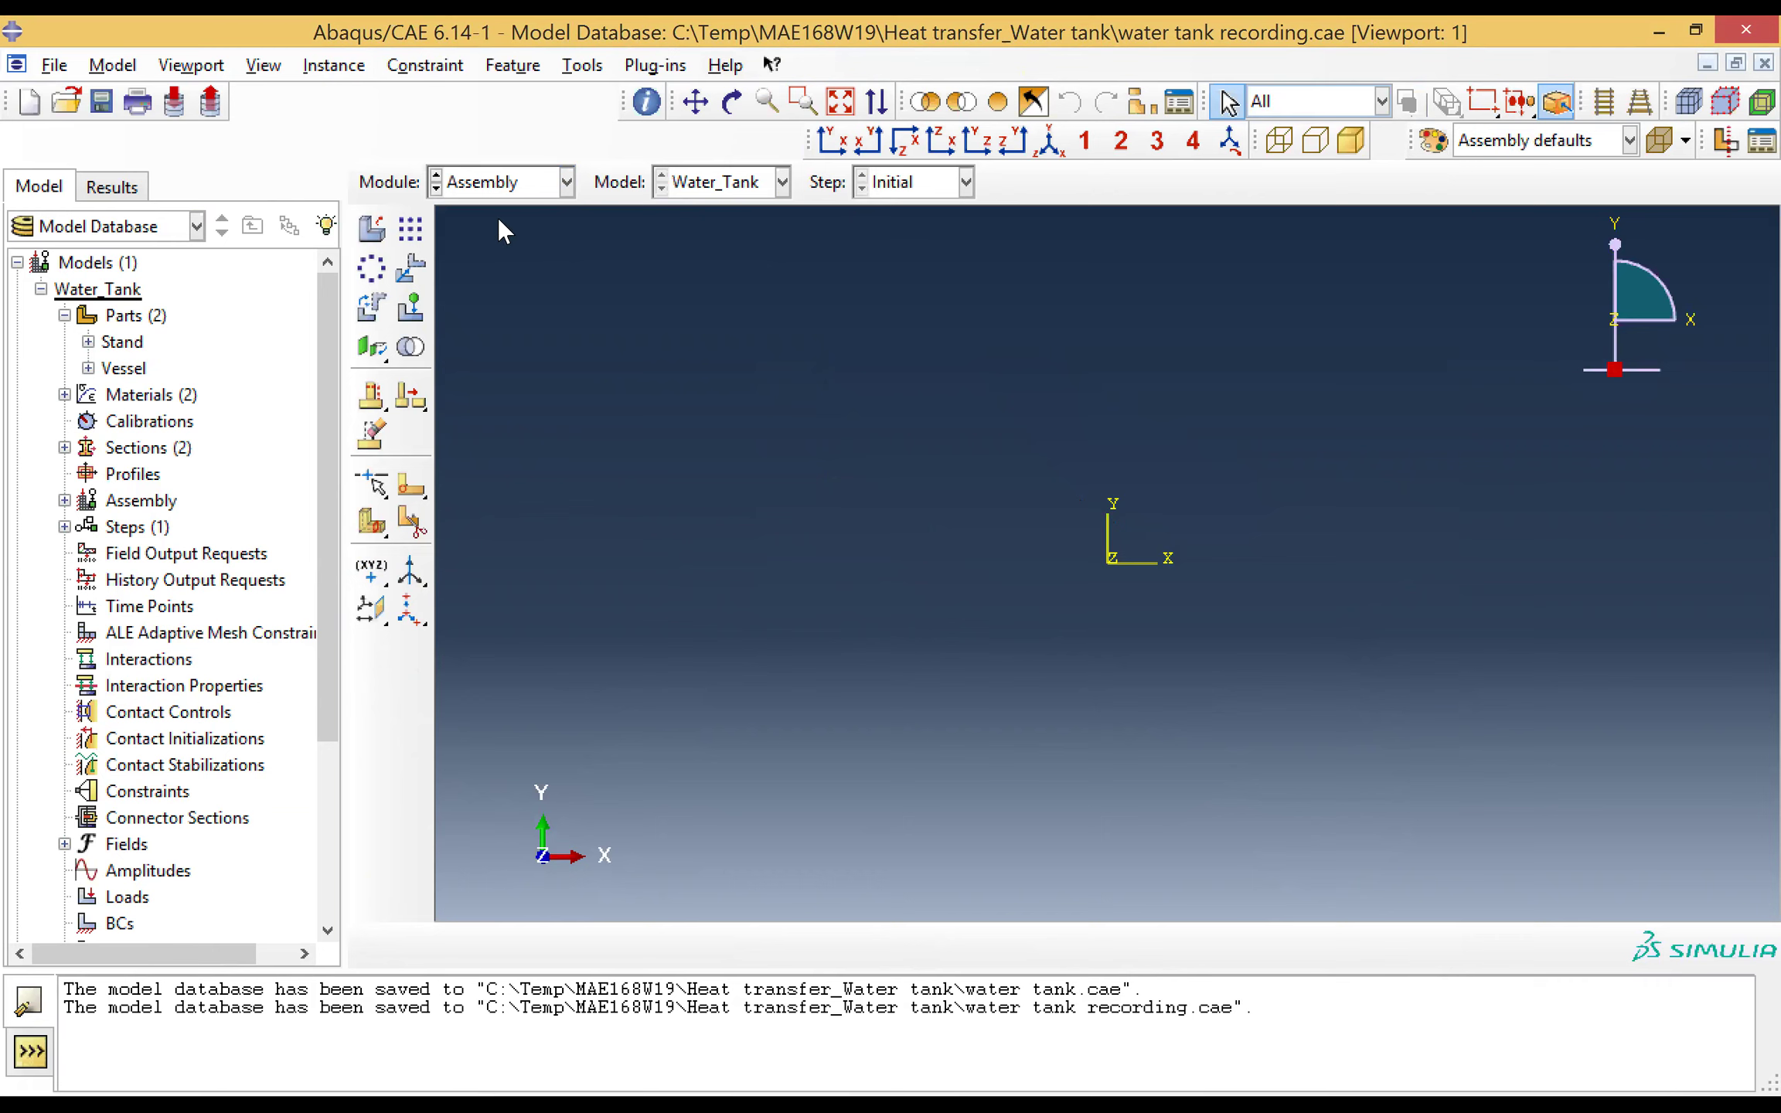
{"action": "left_click", "coordinate": [371, 232]}
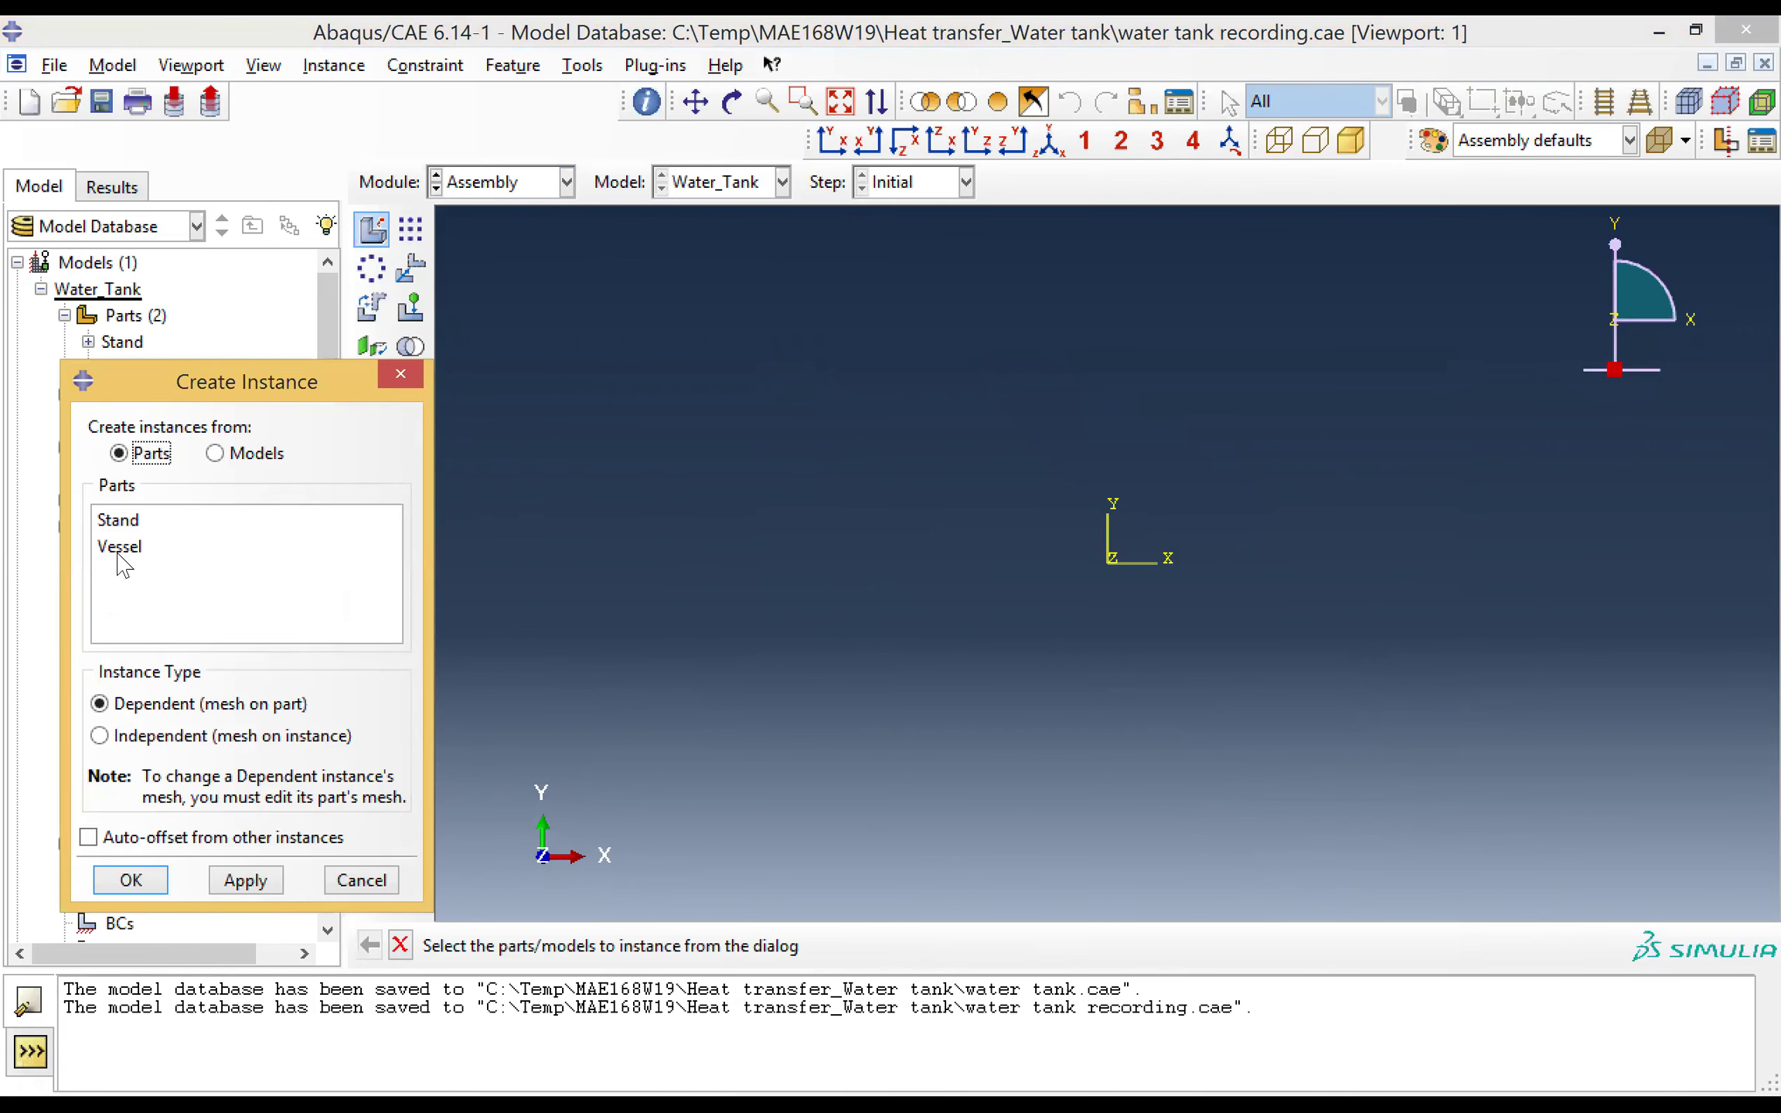
{"action": "left_click", "coordinate": [118, 549]}
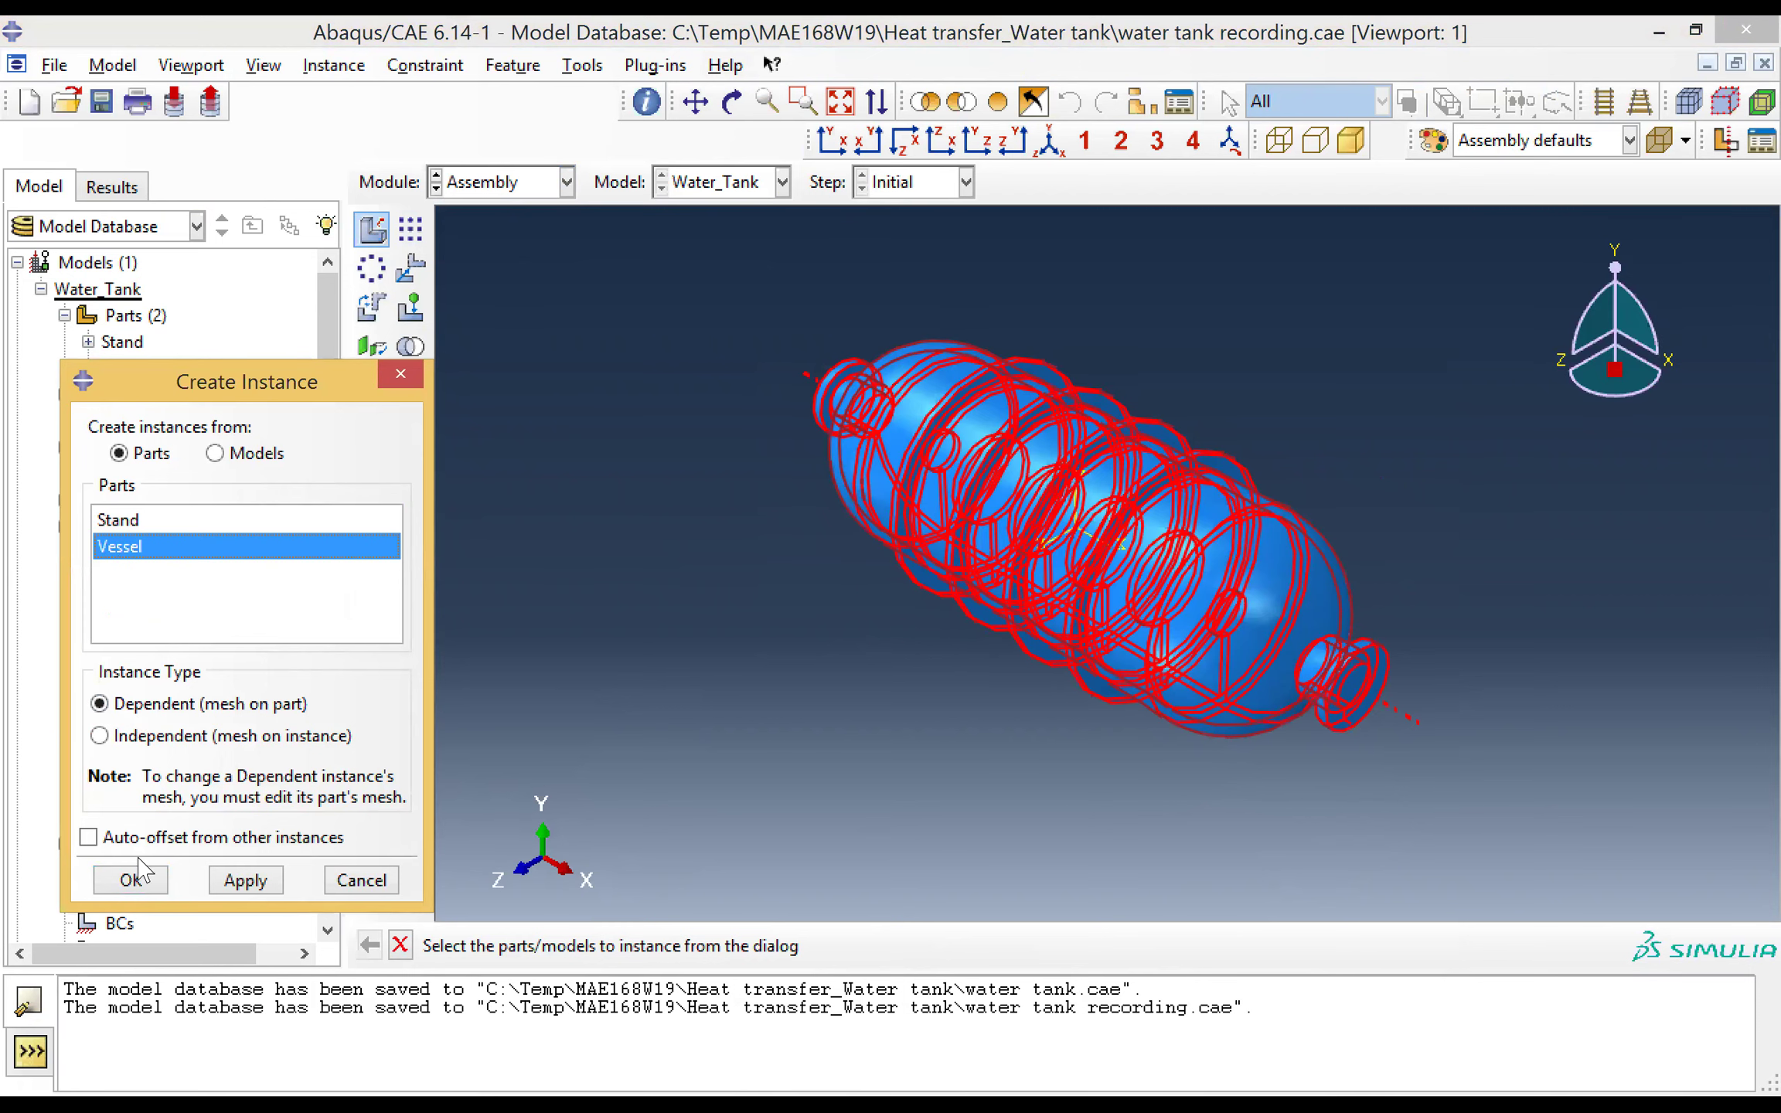
{"action": "key", "text": "Return"}
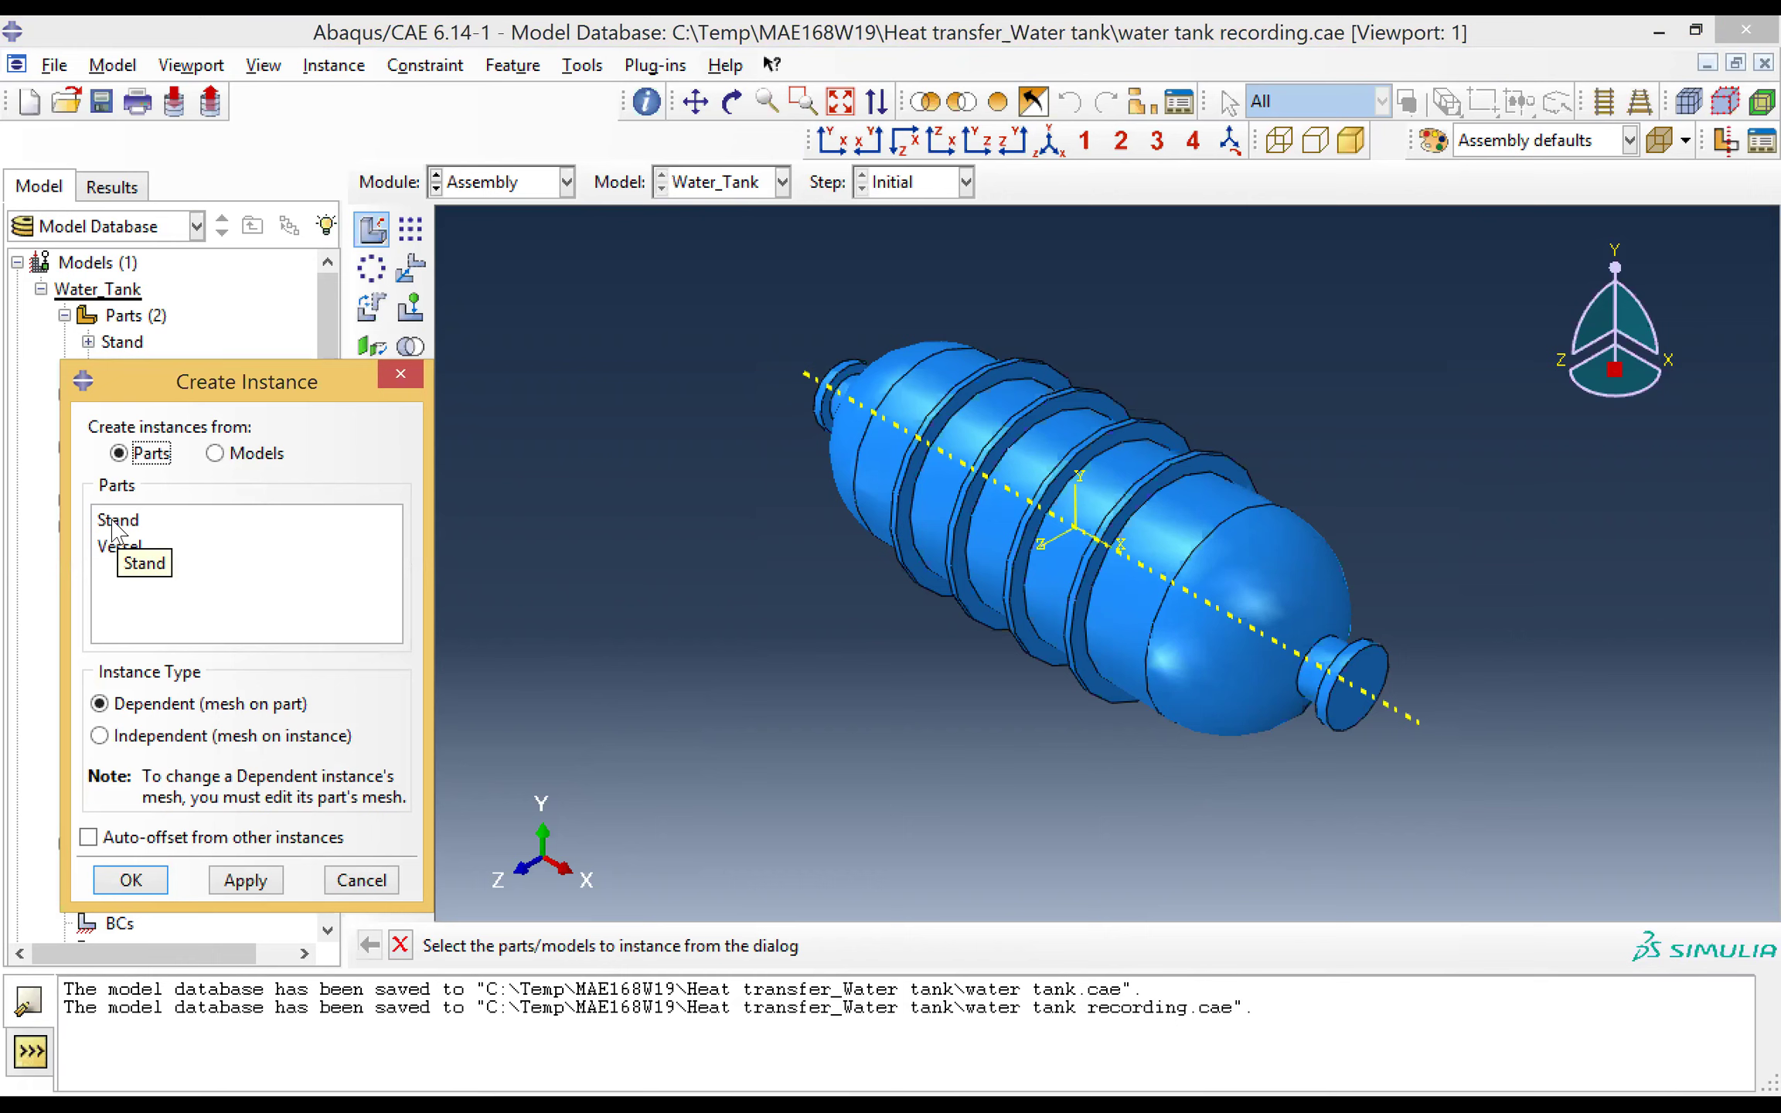
Step: Add an instance of the Stand part to the assembly, auto-offset from the other instances
{"action": "left_click", "coordinate": [115, 520]}
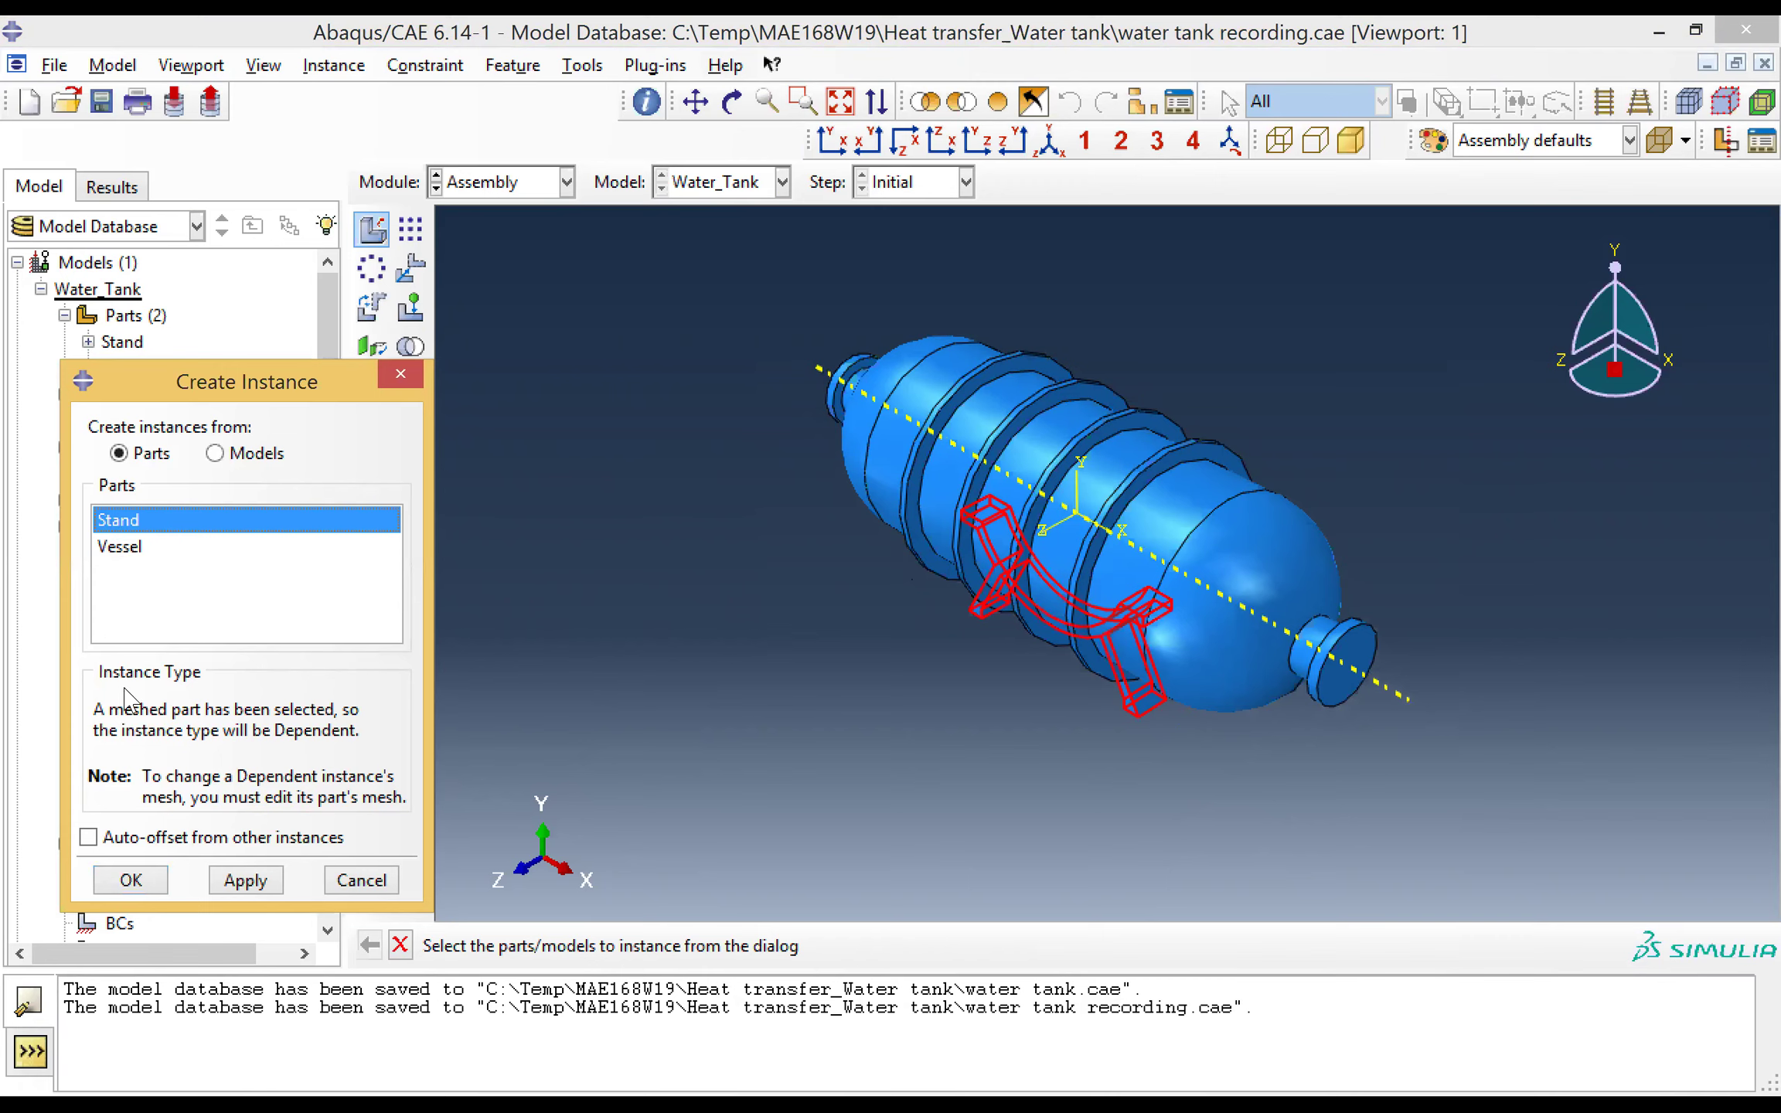
{"action": "left_click", "coordinate": [88, 838]}
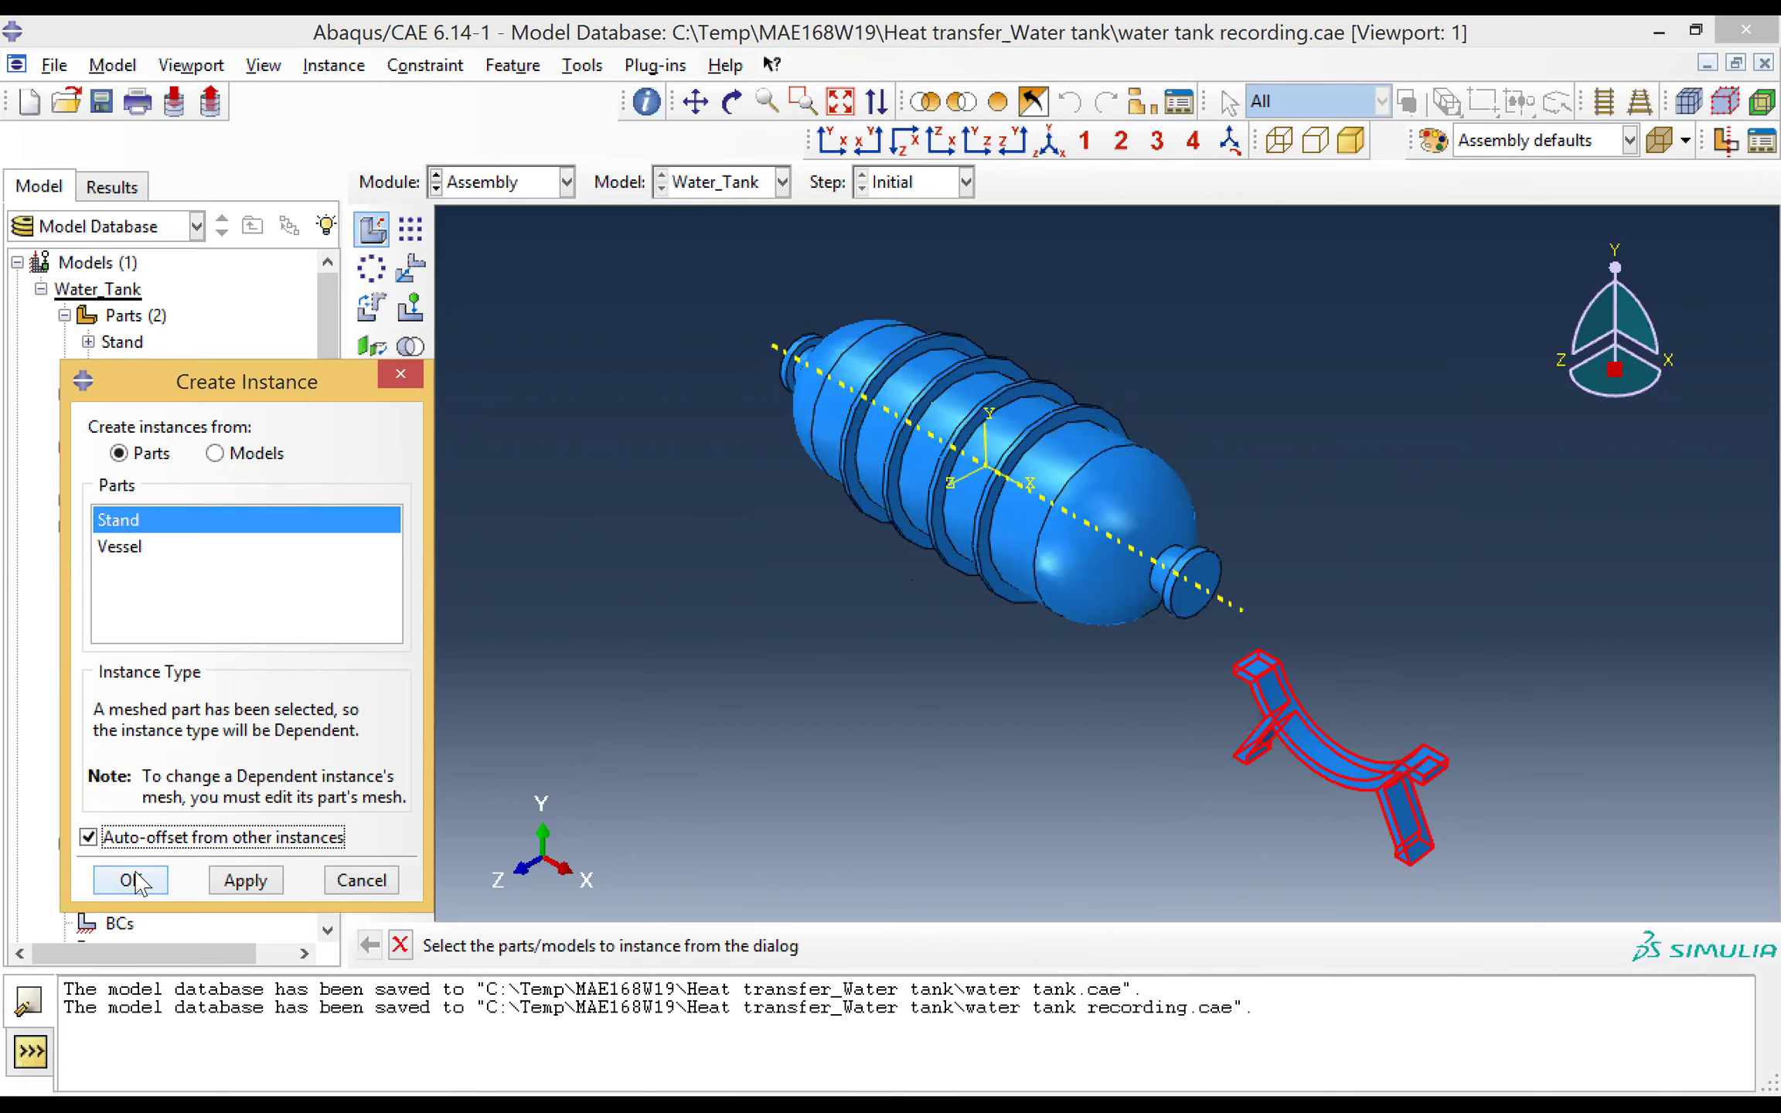
{"action": "left_click", "coordinate": [136, 880]}
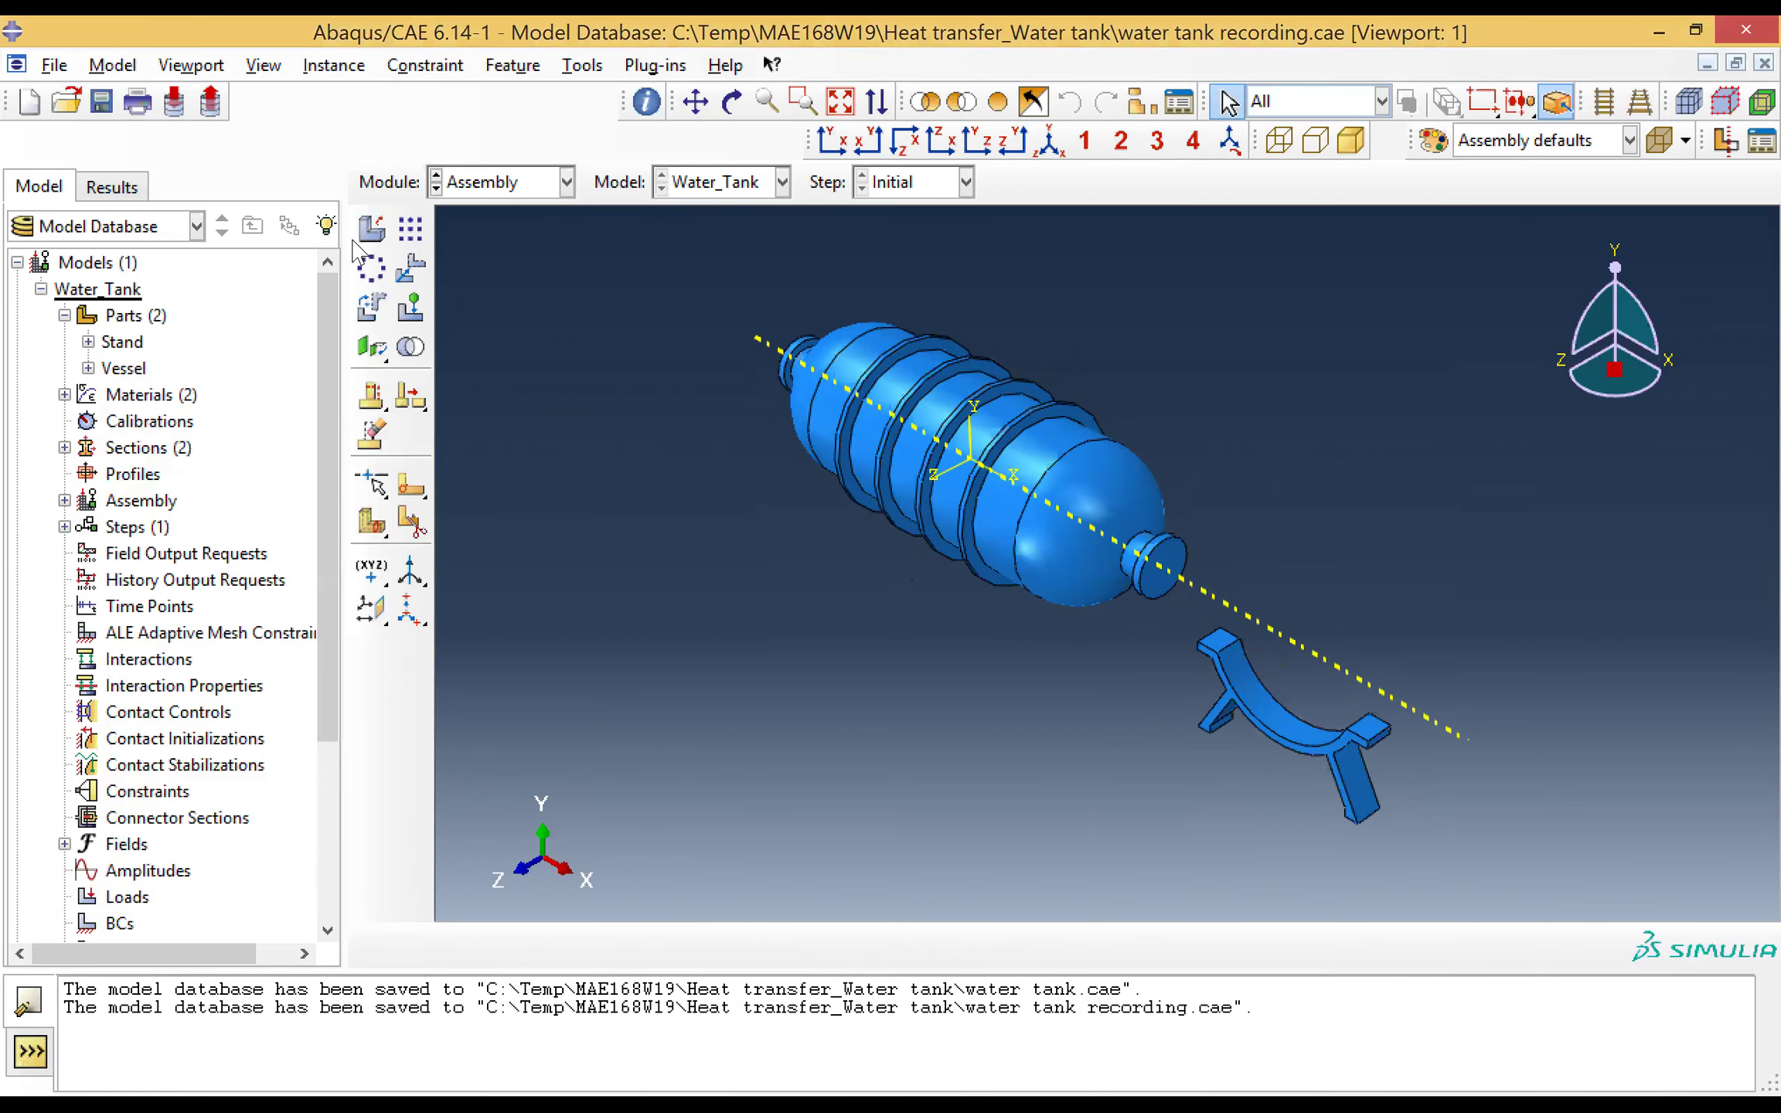
Step: Add a second Stand instance to the assembly with auto-offset from the other instances
{"action": "left_click", "coordinate": [374, 232]}
{"action": "left_click", "coordinate": [127, 522]}
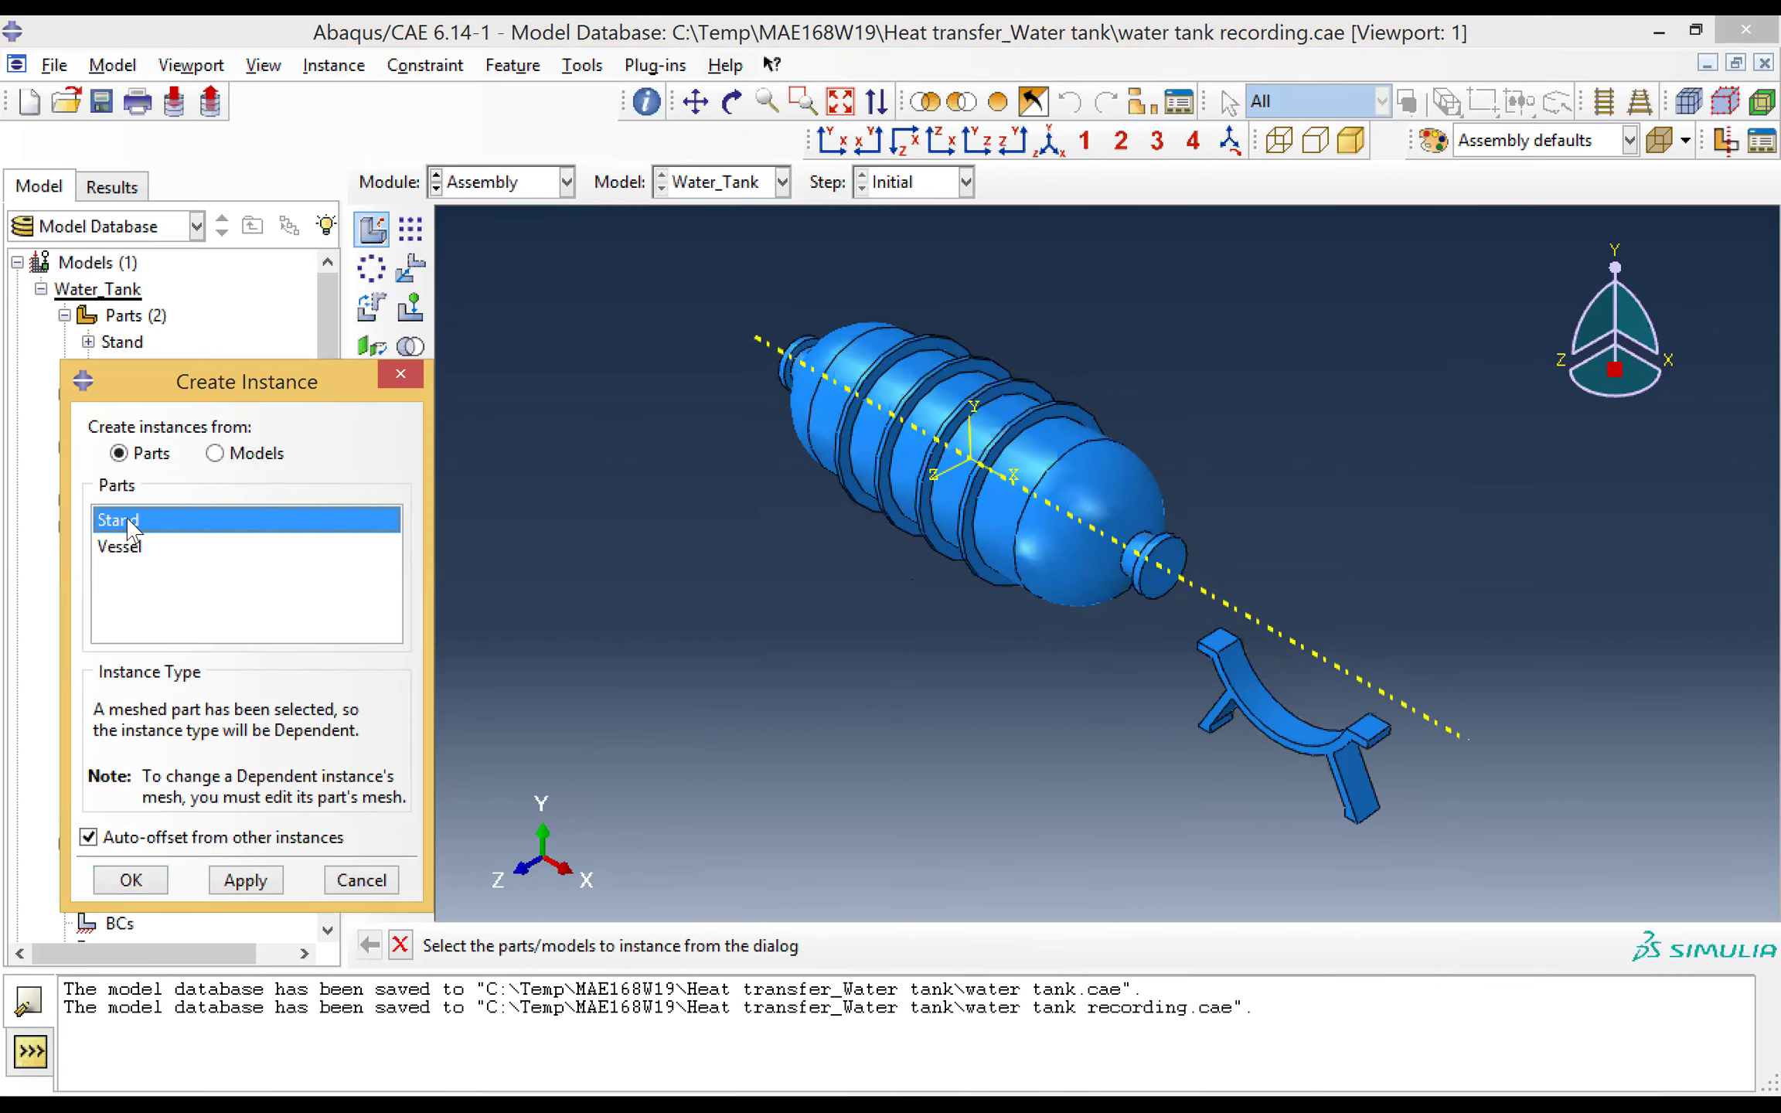
{"action": "left_click", "coordinate": [128, 881]}
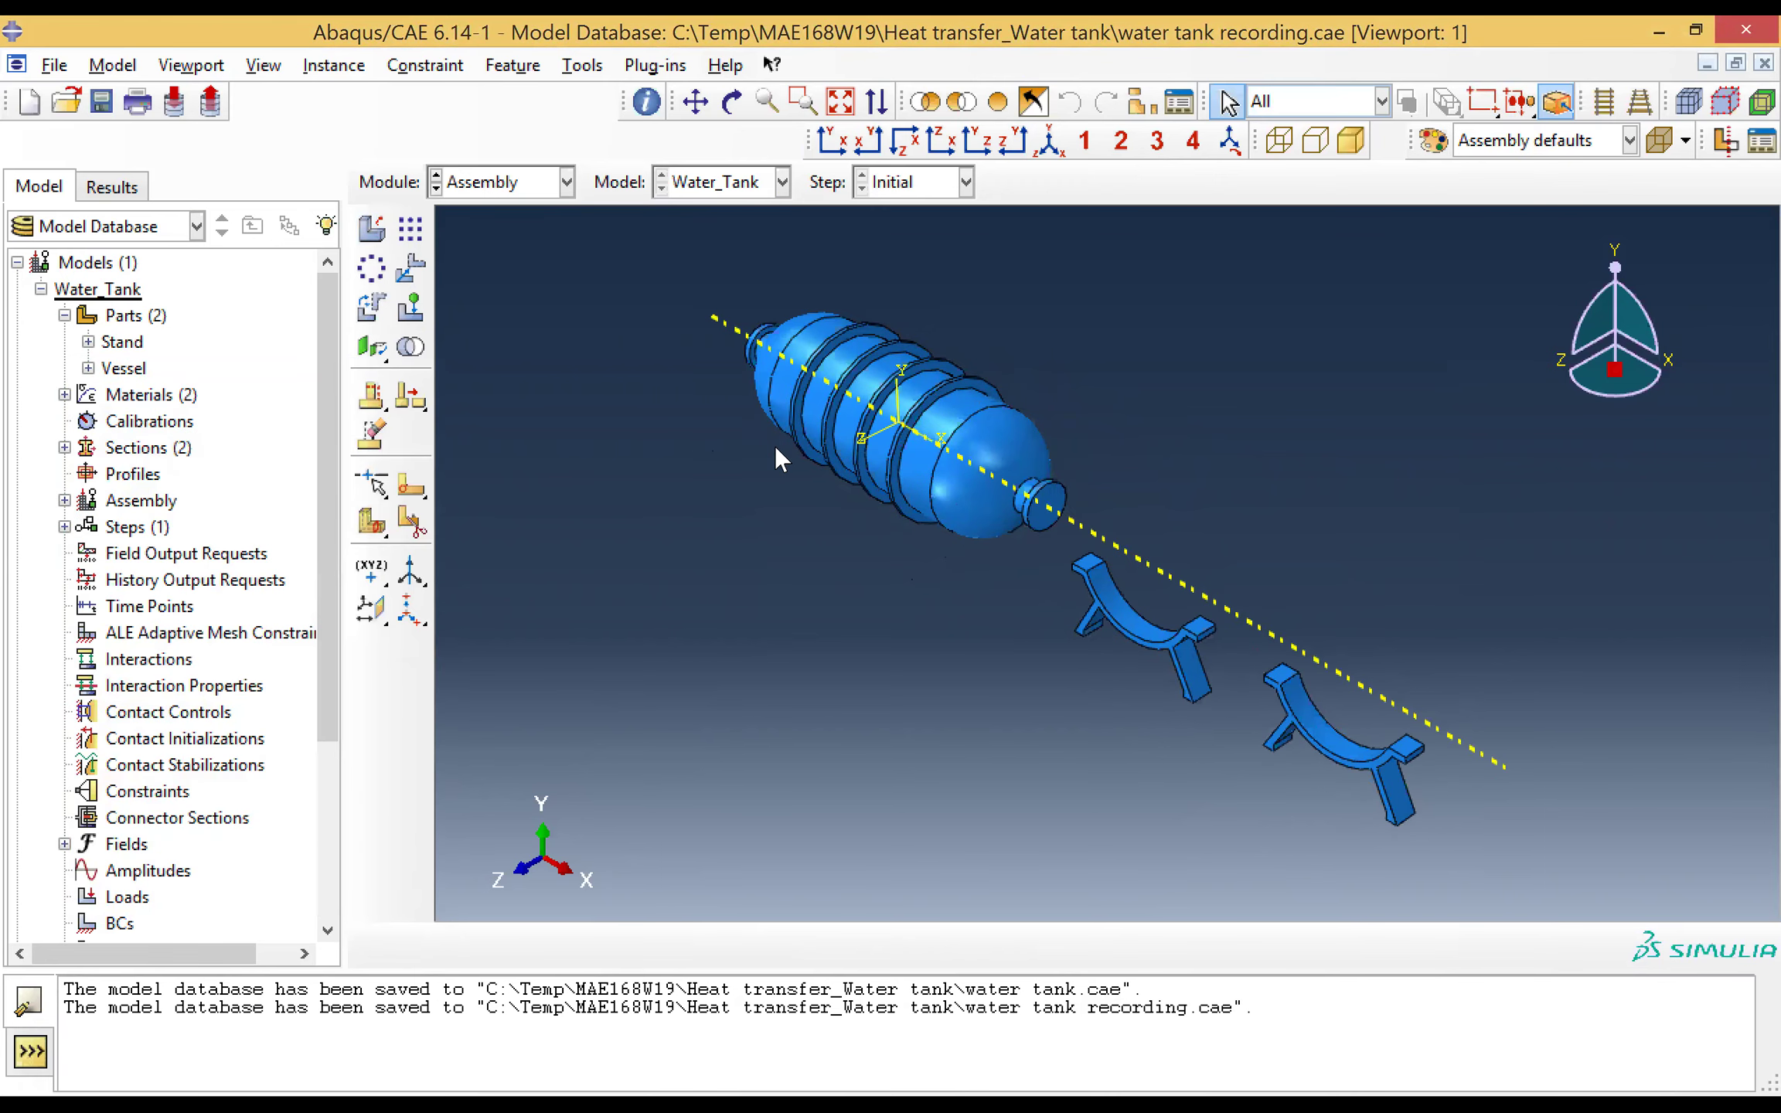
{"action": "left_click", "coordinate": [567, 187]}
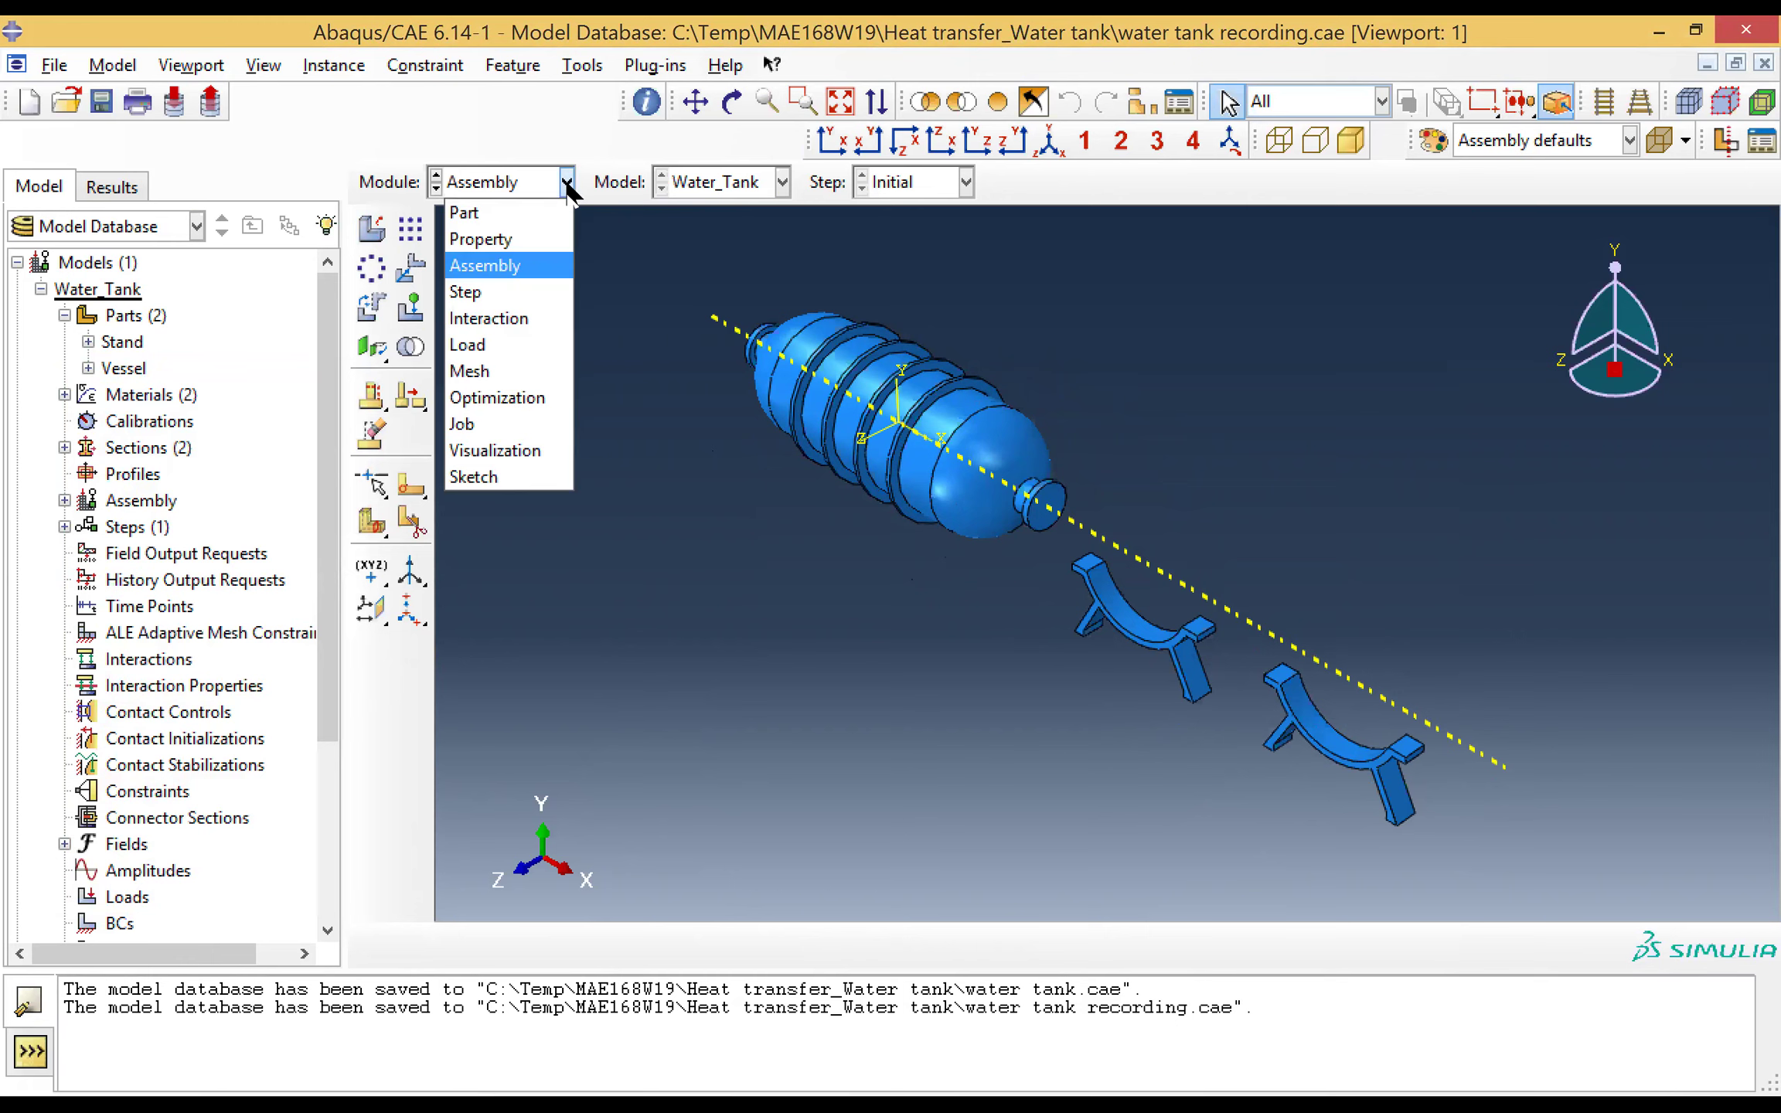
{"action": "left_click", "coordinate": [566, 187]}
Step: Try to rotate both stand instances by 90 degrees about the Y axis, with the rotation axis ending at 0.0,0.0,0.0
{"action": "left_click", "coordinate": [334, 69]}
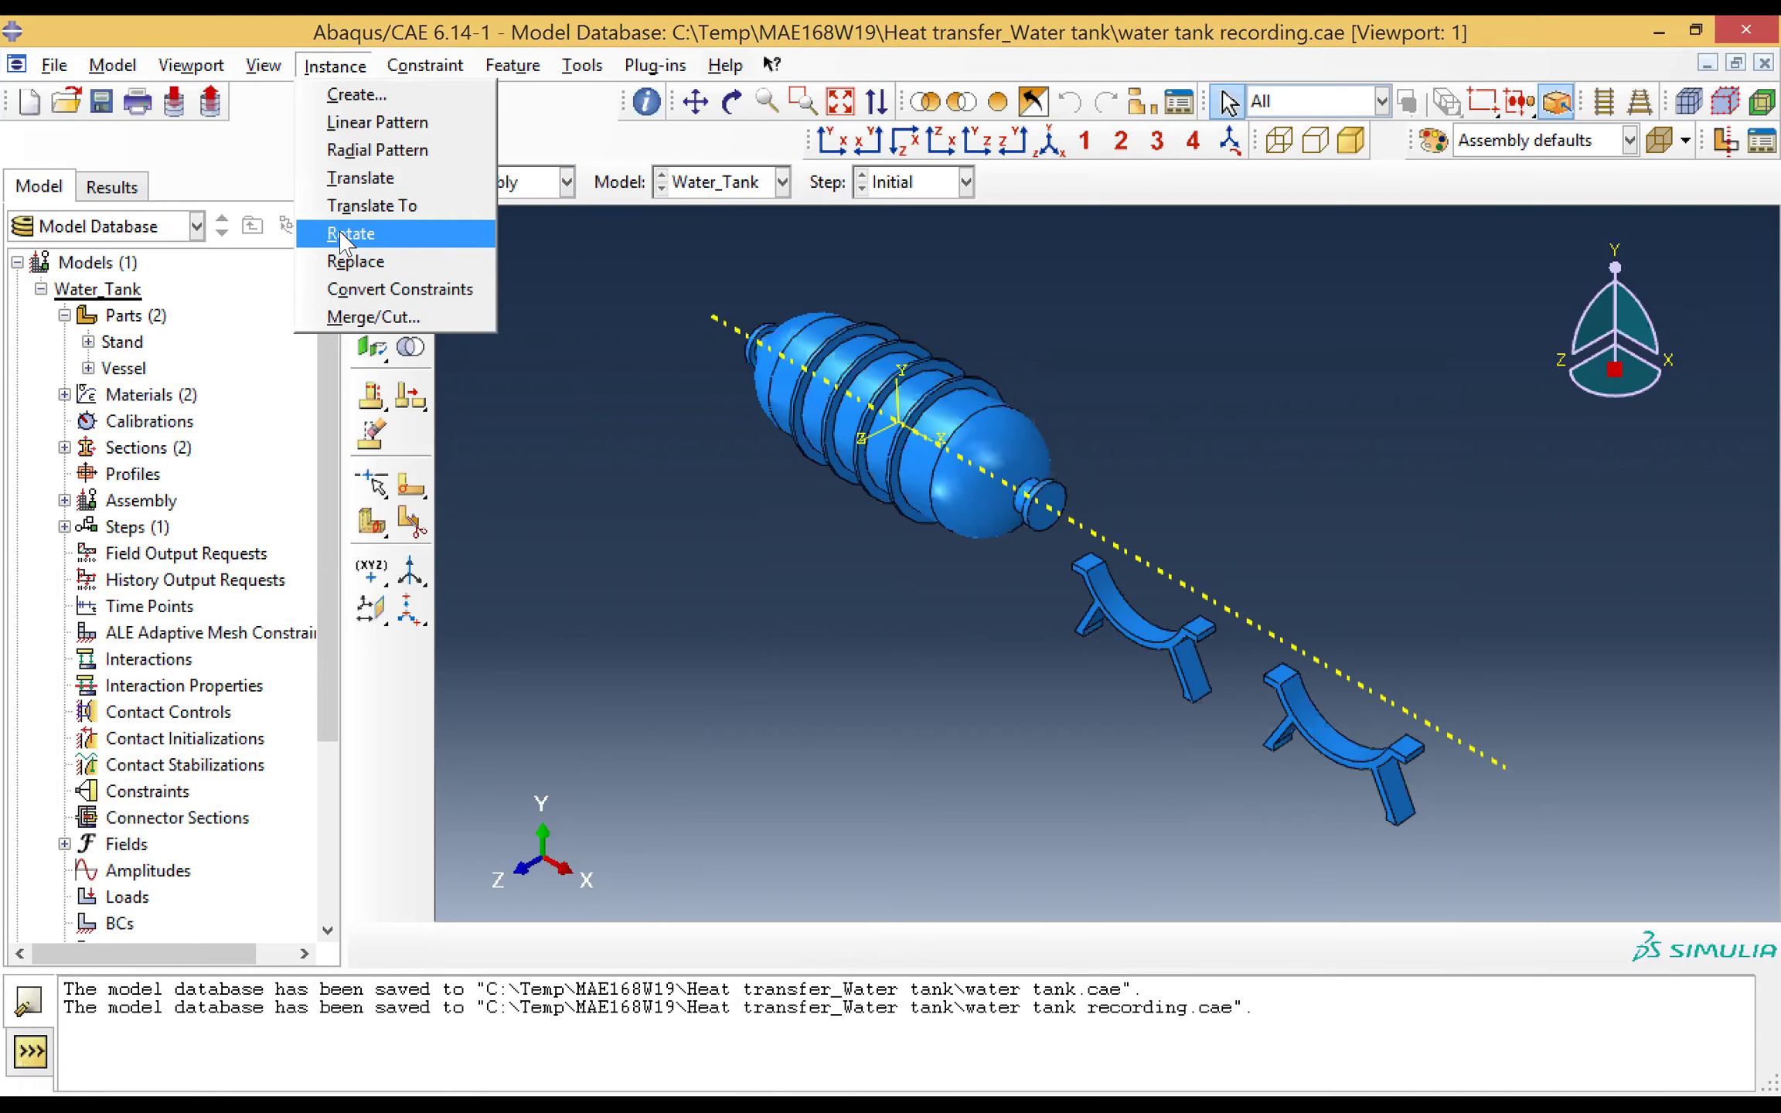
{"action": "left_click", "coordinate": [350, 234]}
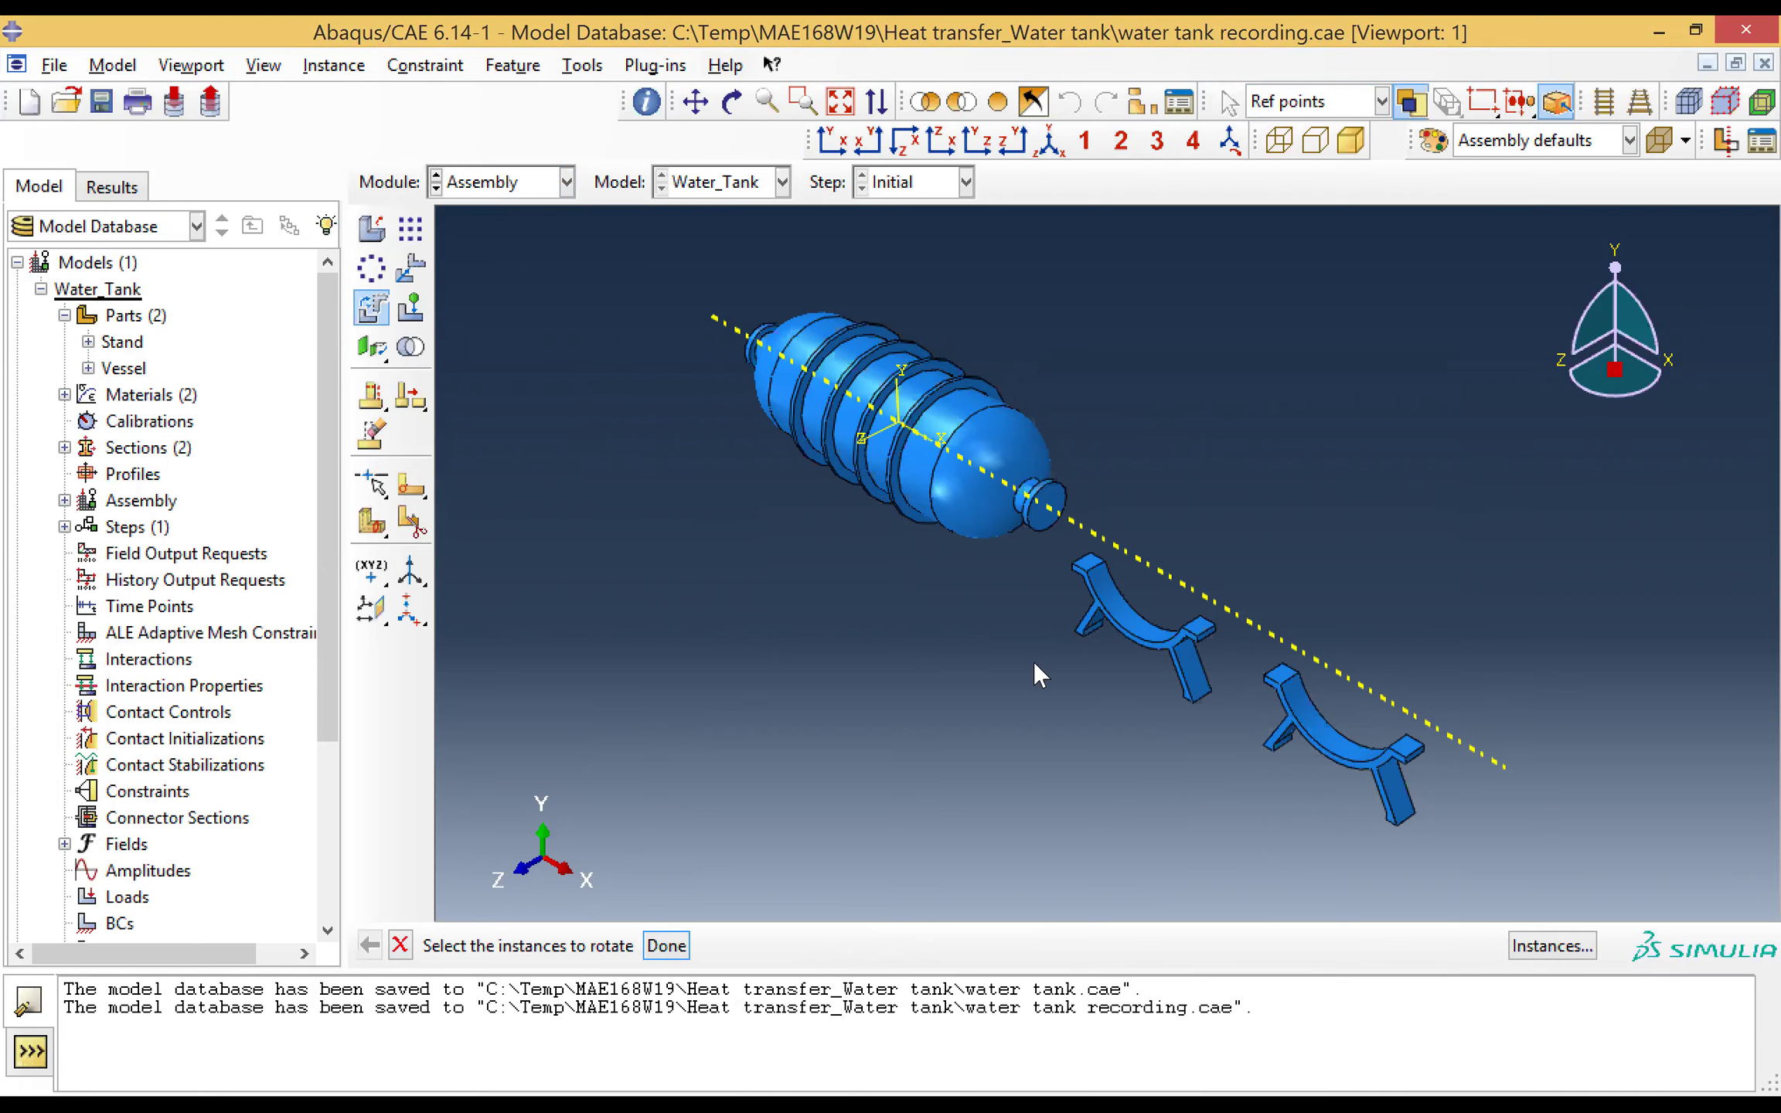
{"action": "left_click_drag", "start_coordinate": [1071, 545], "coordinate": [1420, 828]}
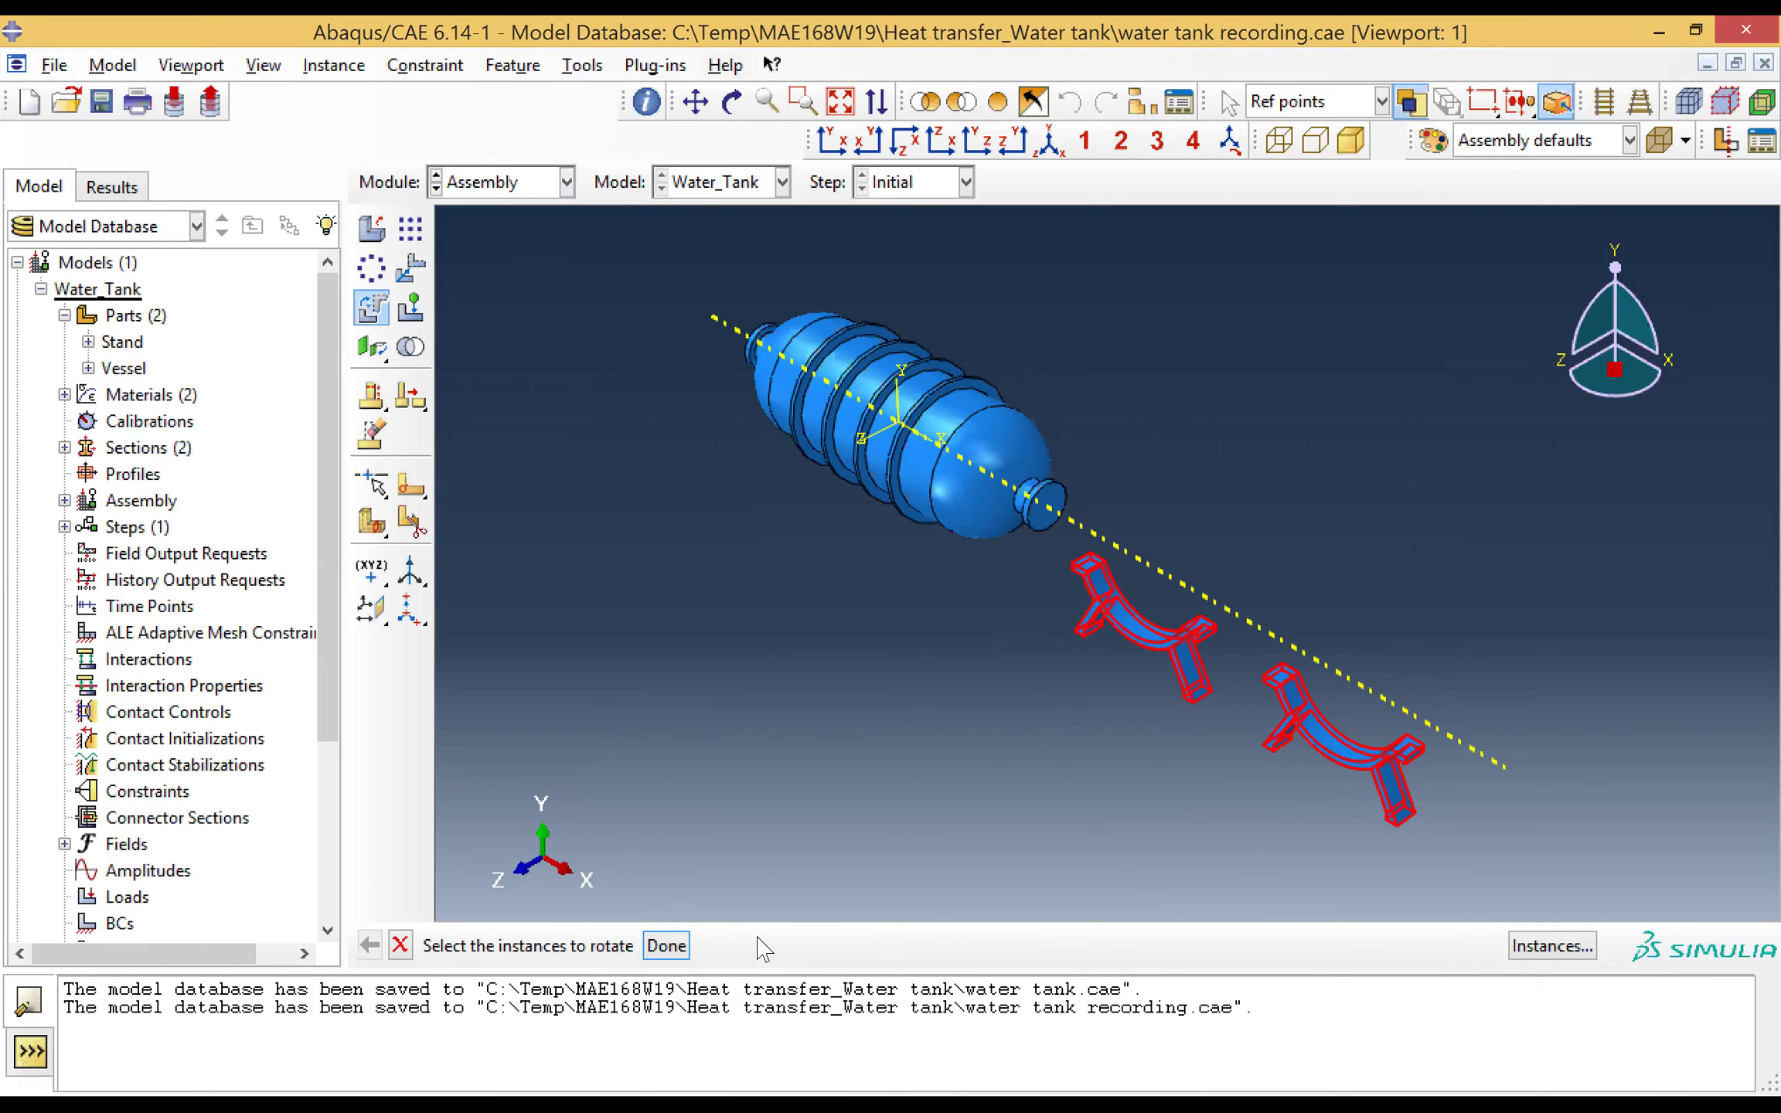
{"action": "left_click", "coordinate": [666, 947]}
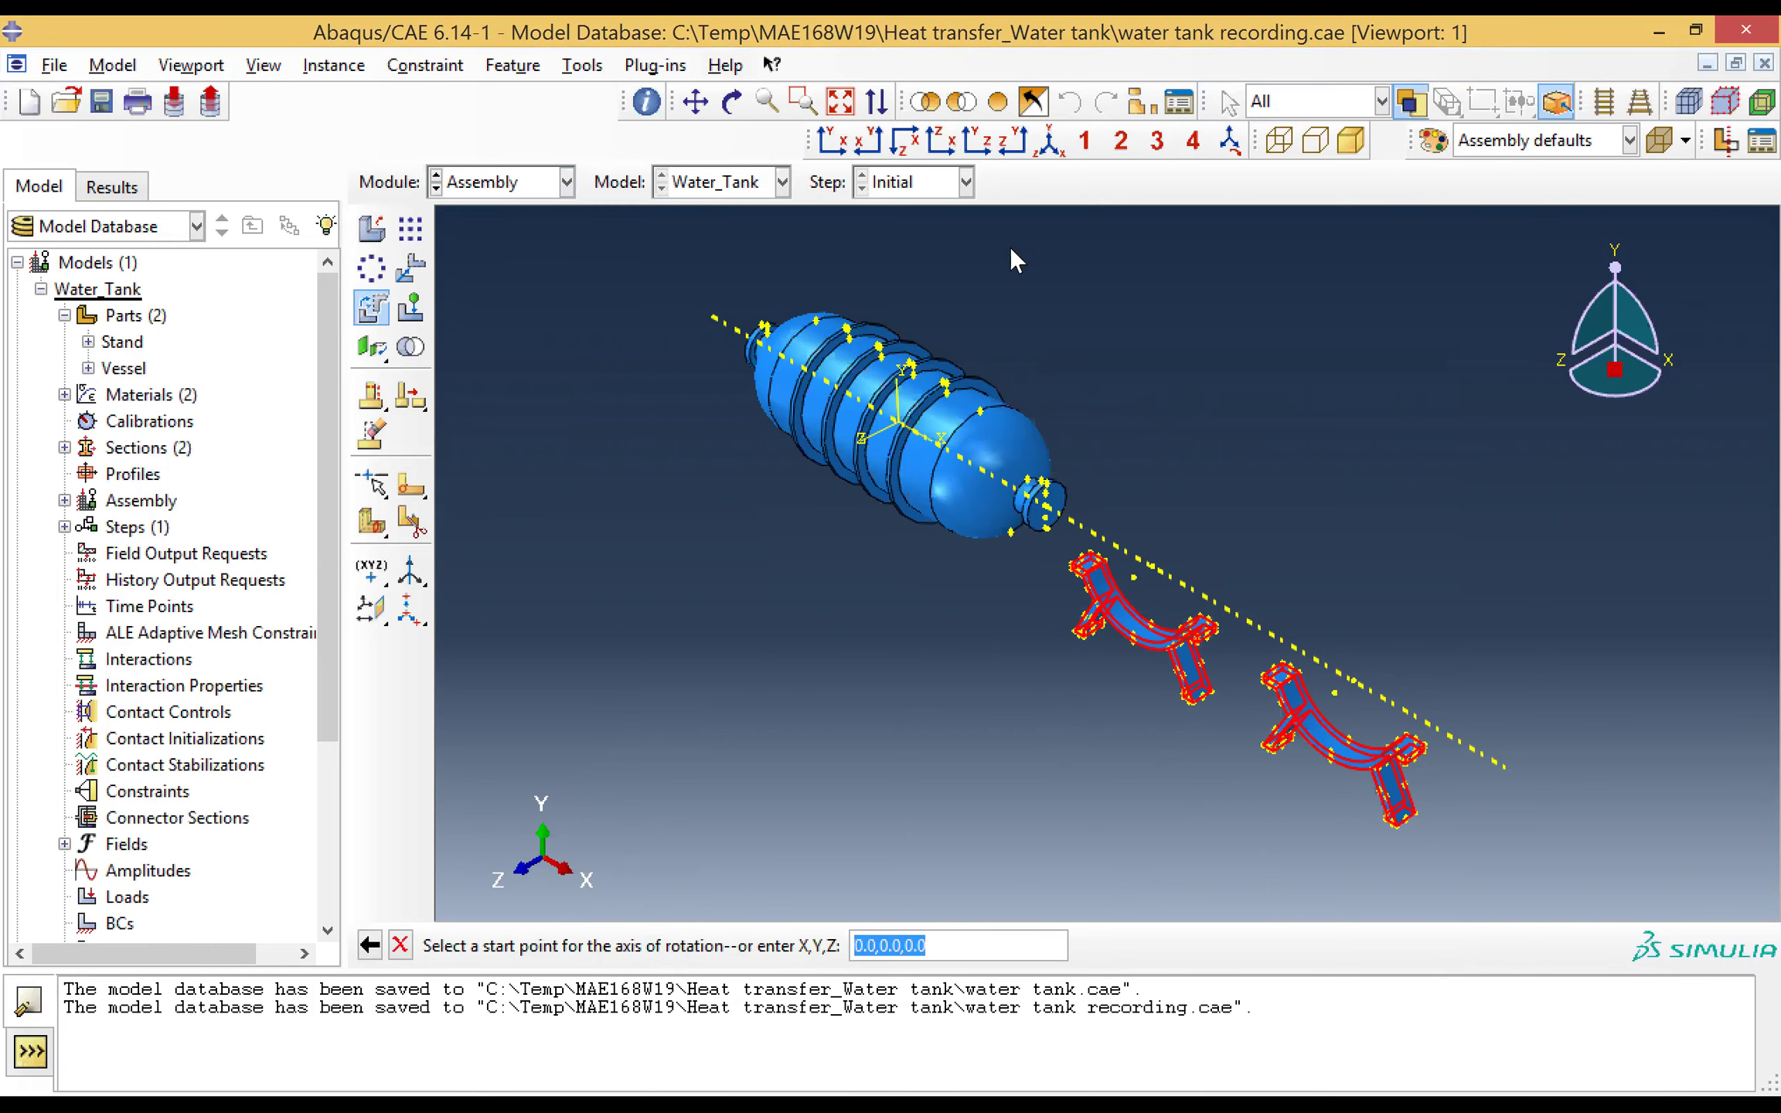
{"action": "left_click", "coordinate": [843, 144]}
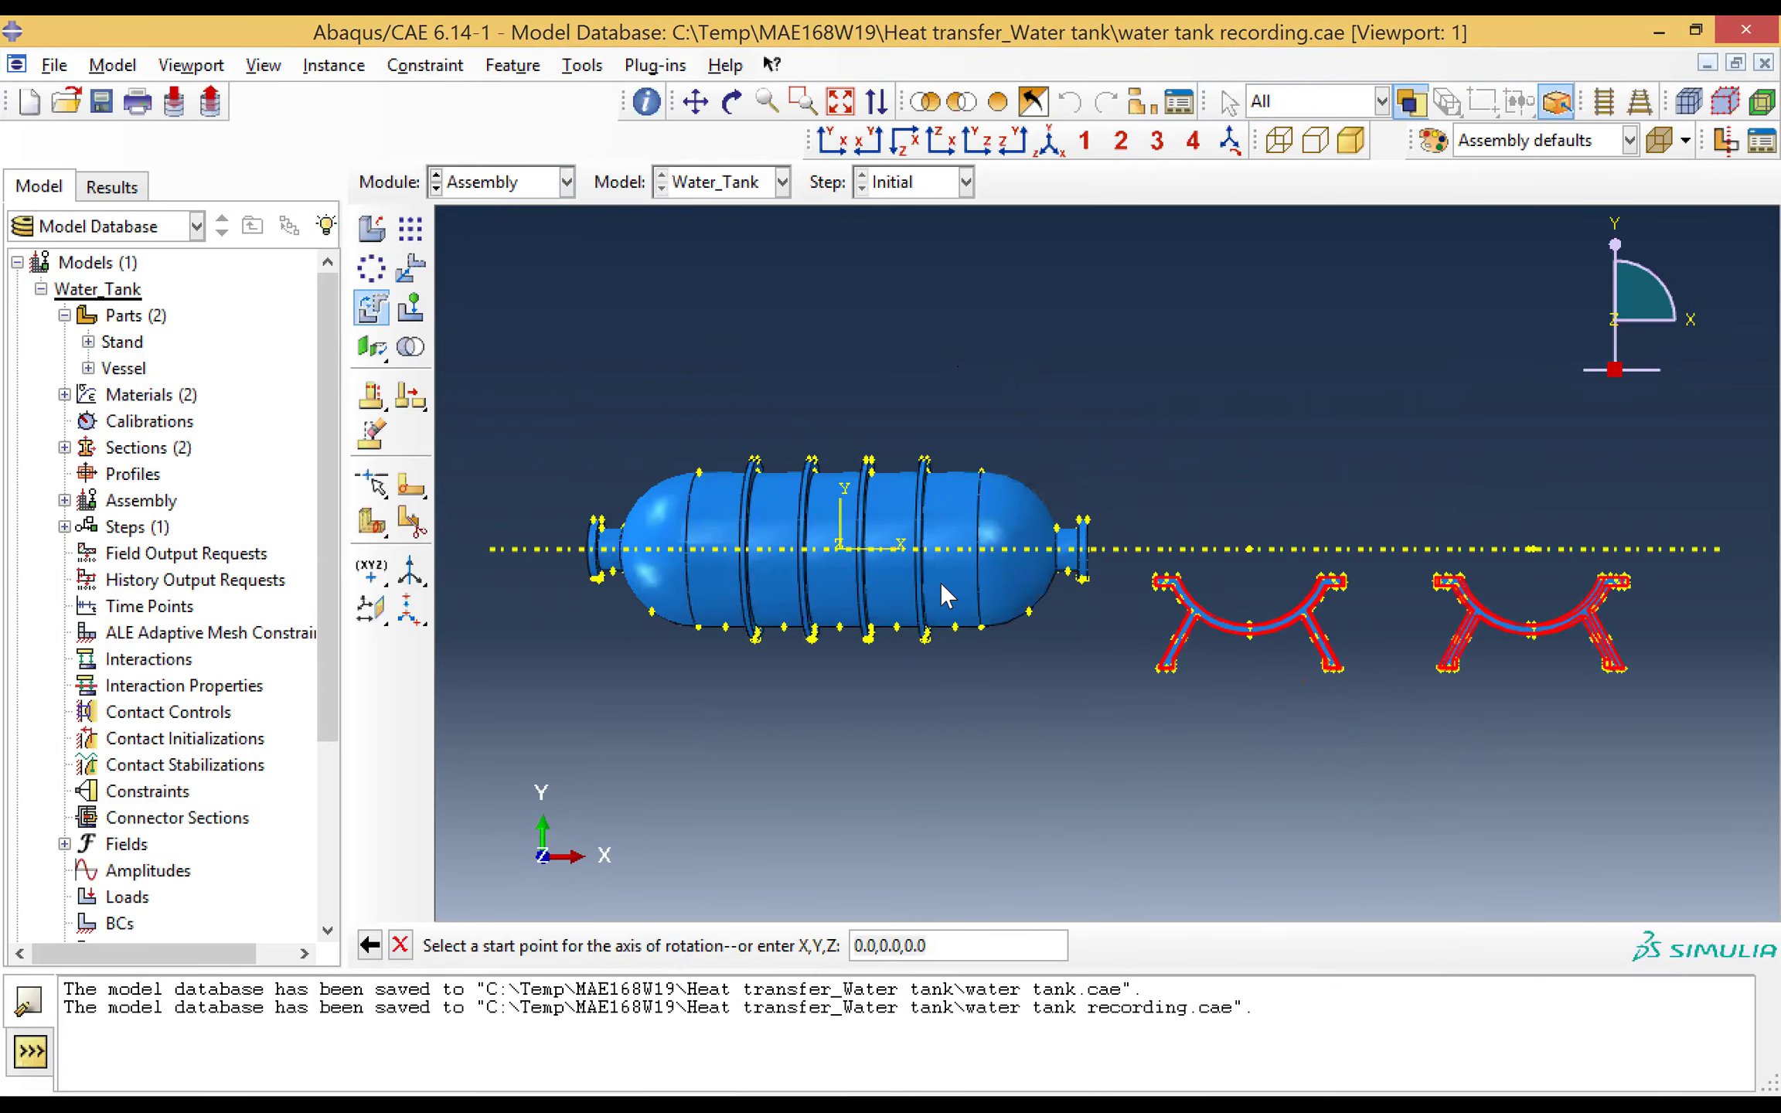
{"action": "scroll", "coordinate": [941, 581], "scroll_direction": "up", "scroll_amount": 2}
{"action": "scroll", "coordinate": [941, 581], "scroll_direction": "down", "scroll_amount": 2}
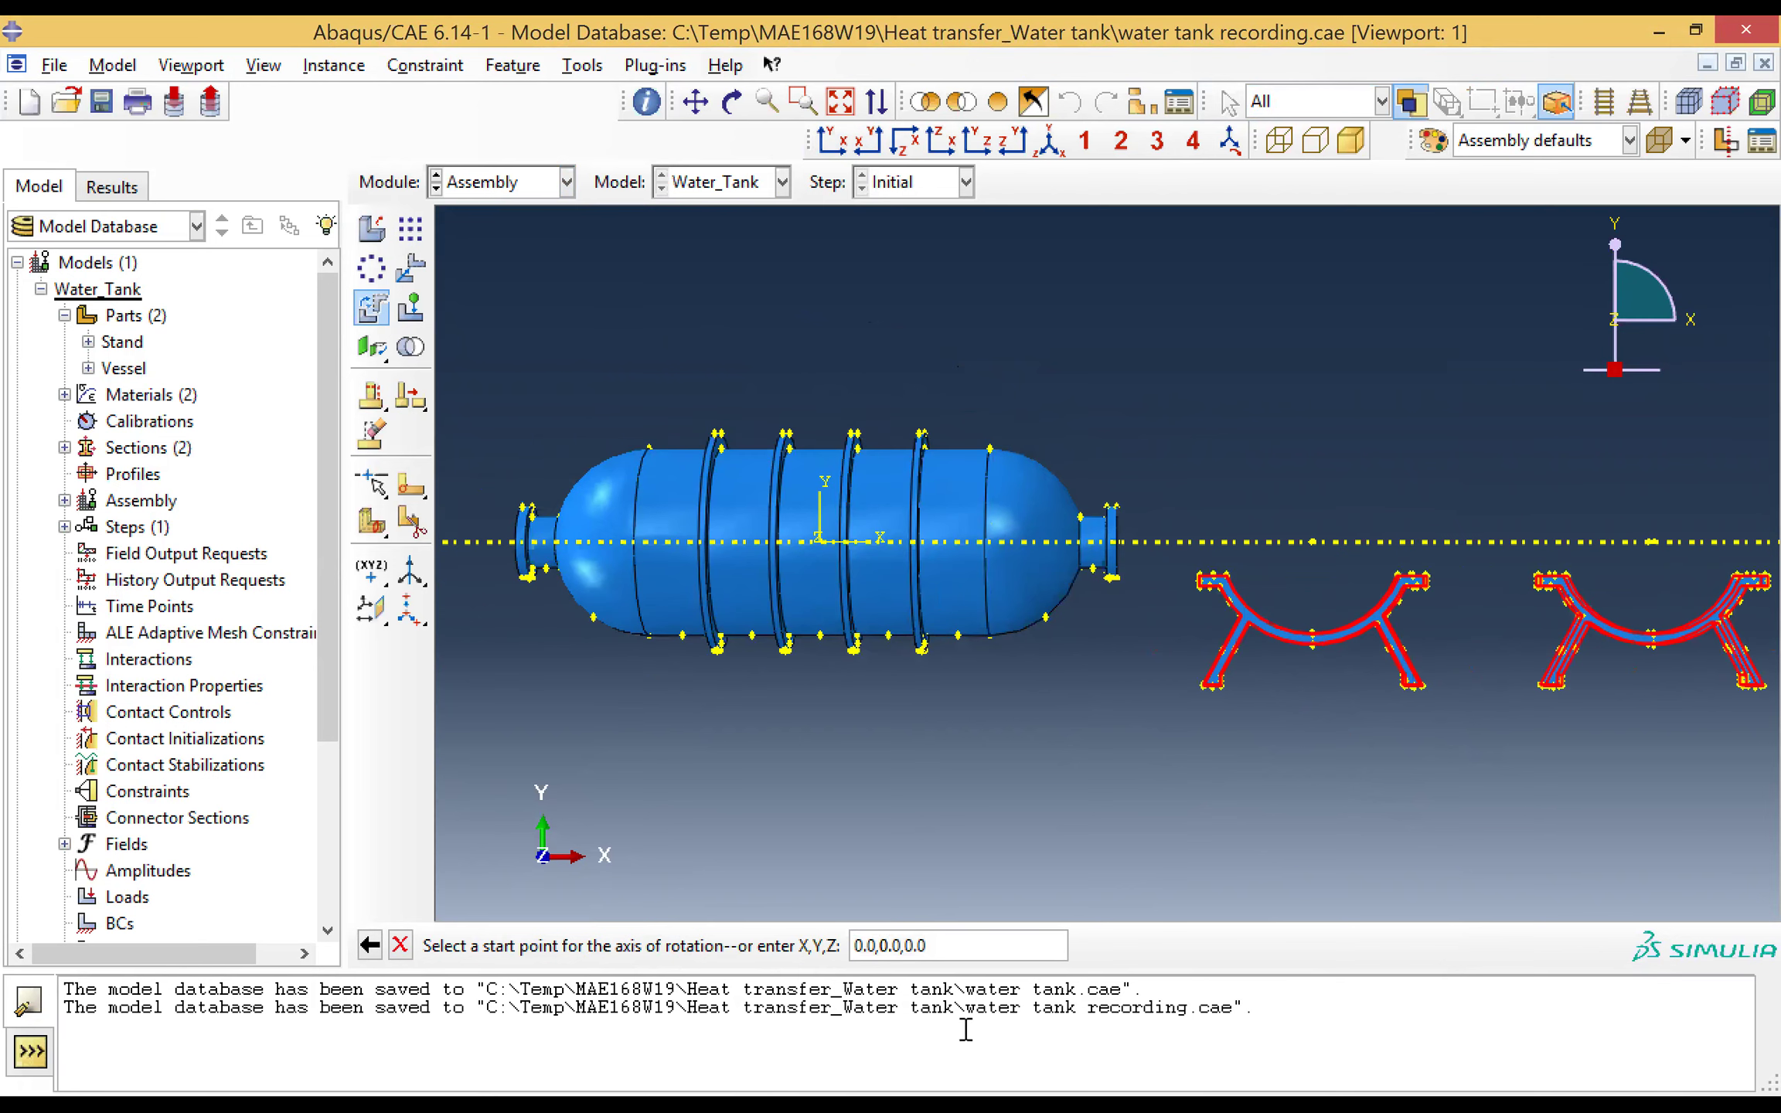
{"action": "key", "text": "BackSpace"}
{"action": "type", "text": "1"}
{"action": "key", "text": "Return"}
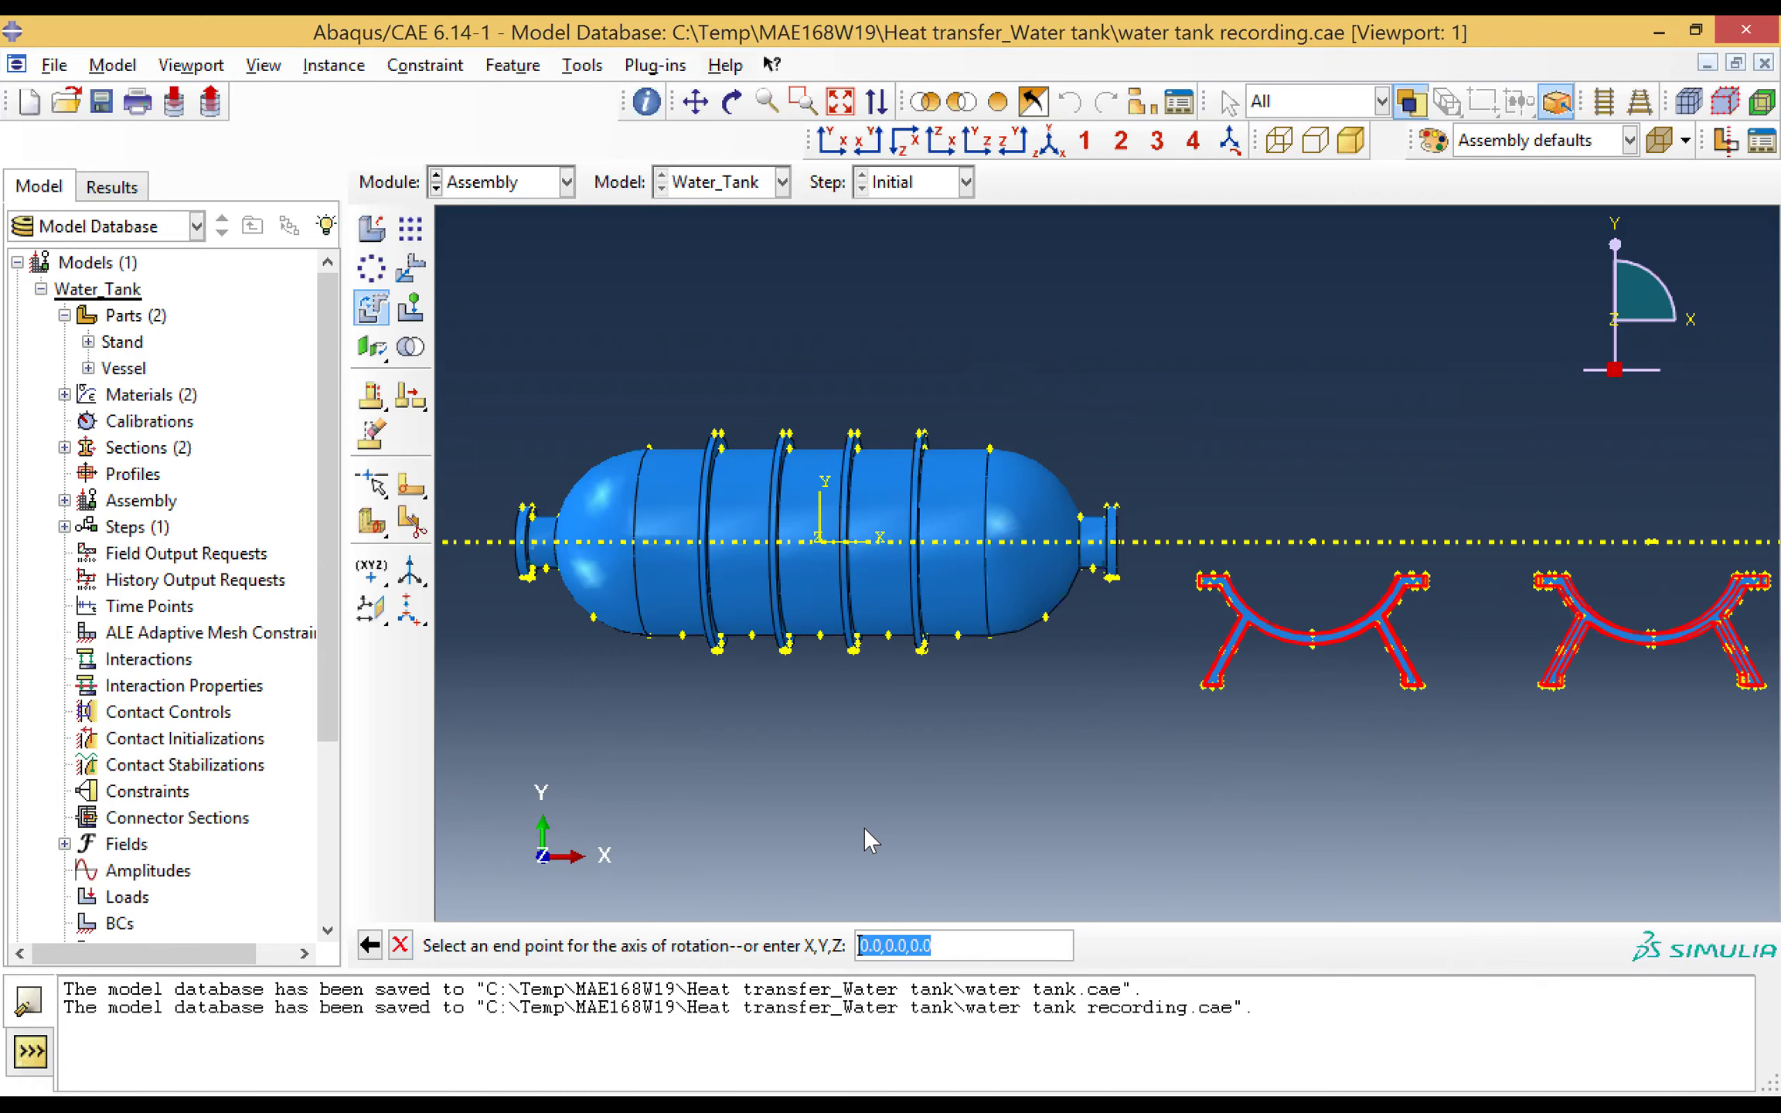
{"action": "key", "text": "Return"}
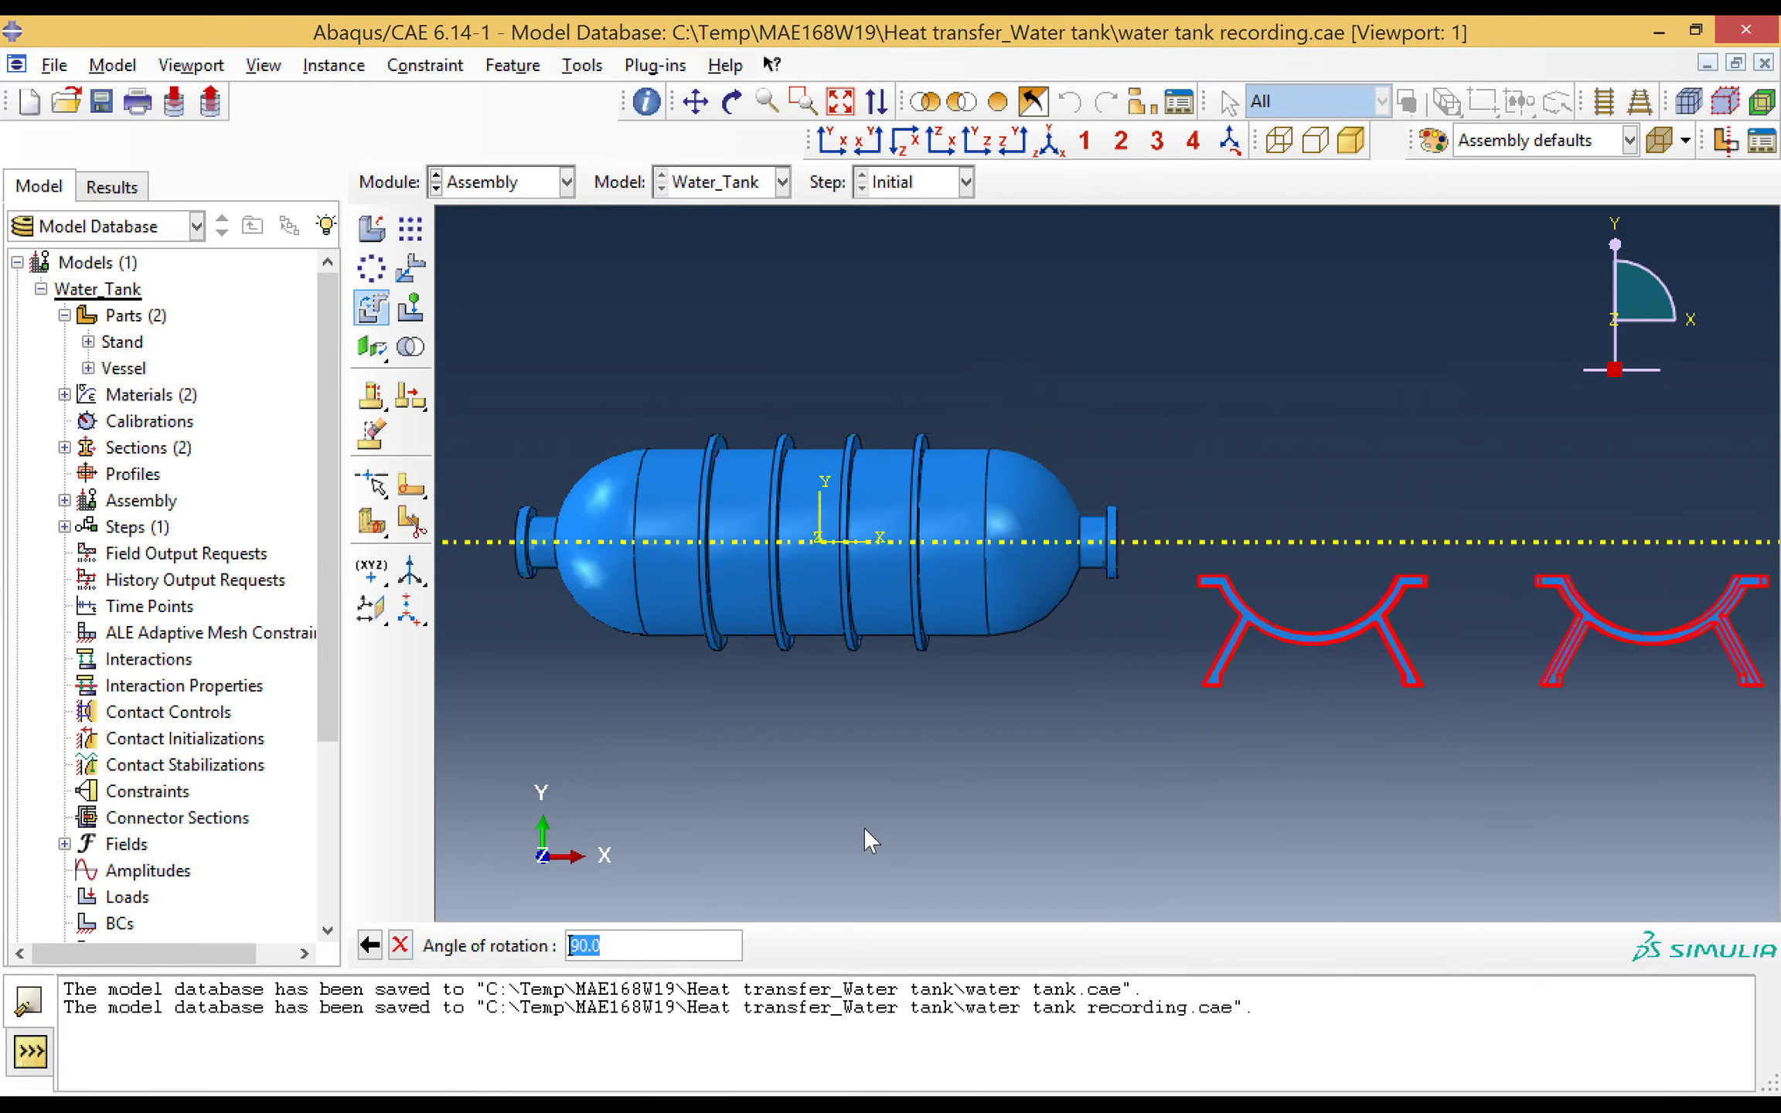
{"action": "key", "text": "Return"}
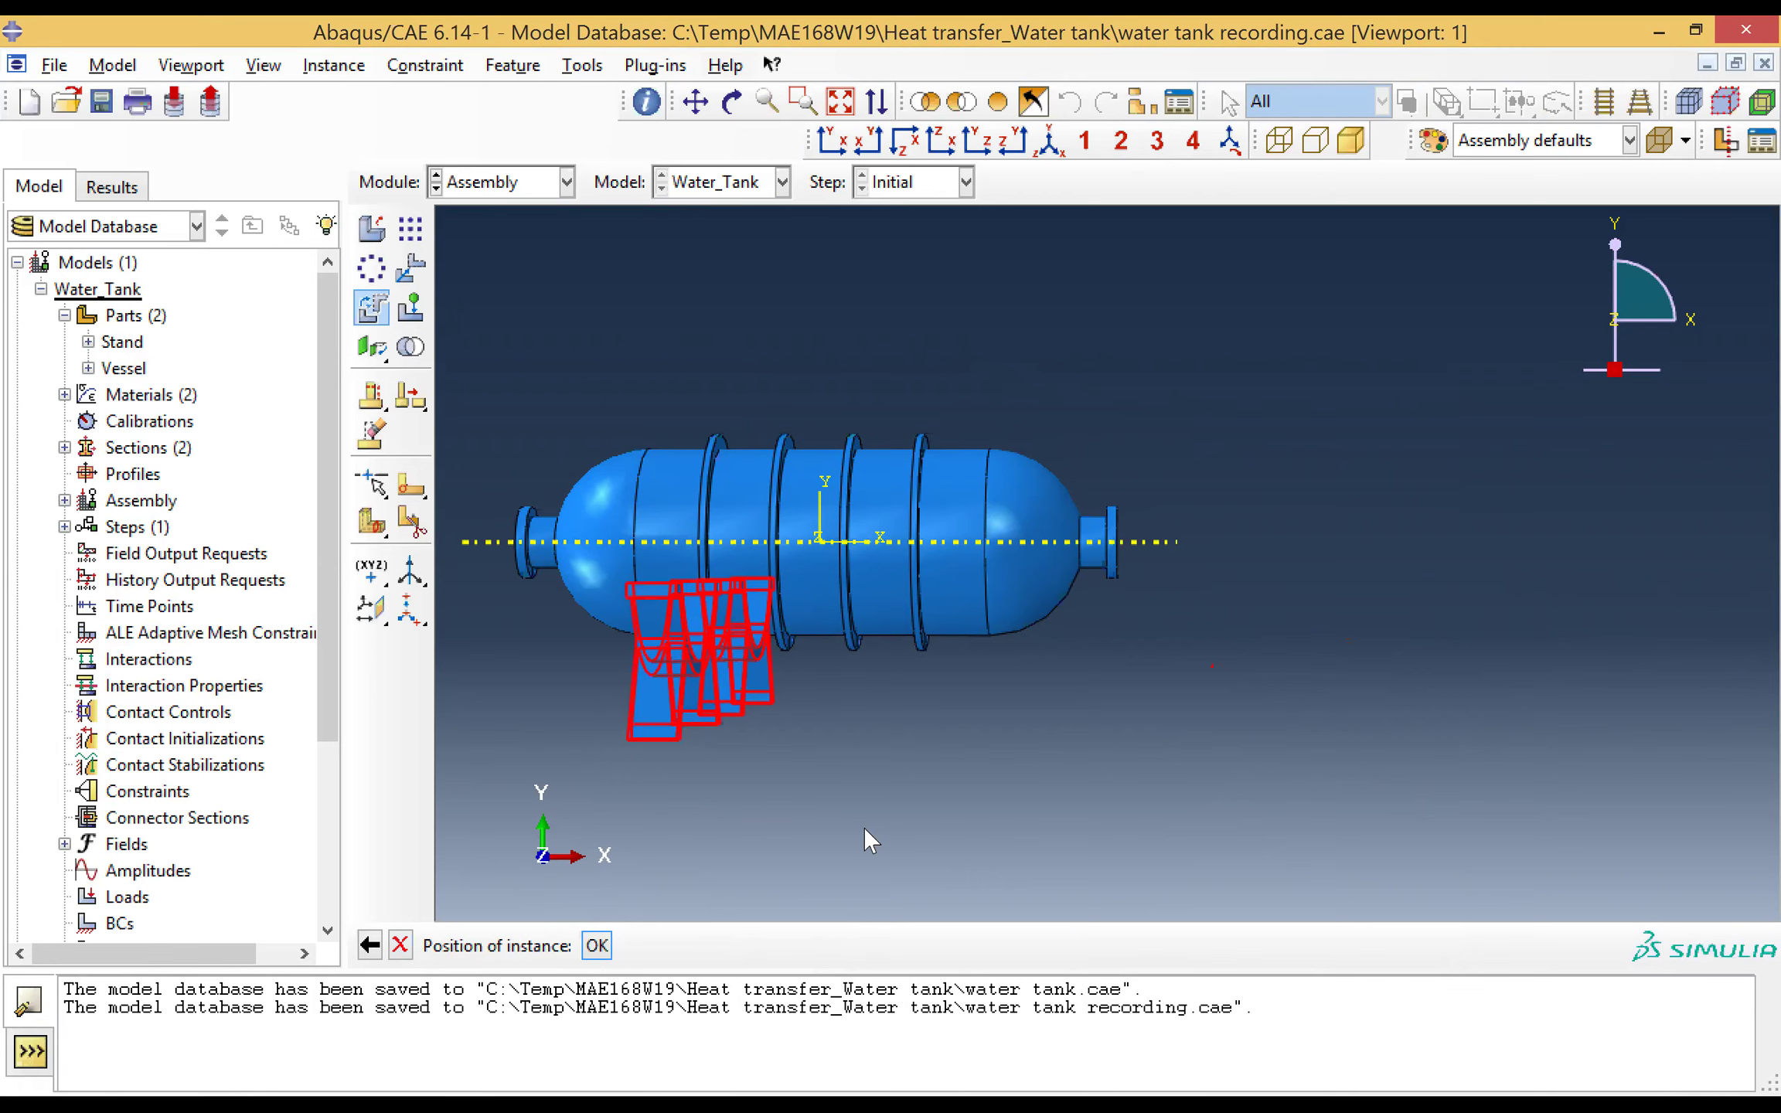
{"action": "left_click", "coordinate": [939, 140]}
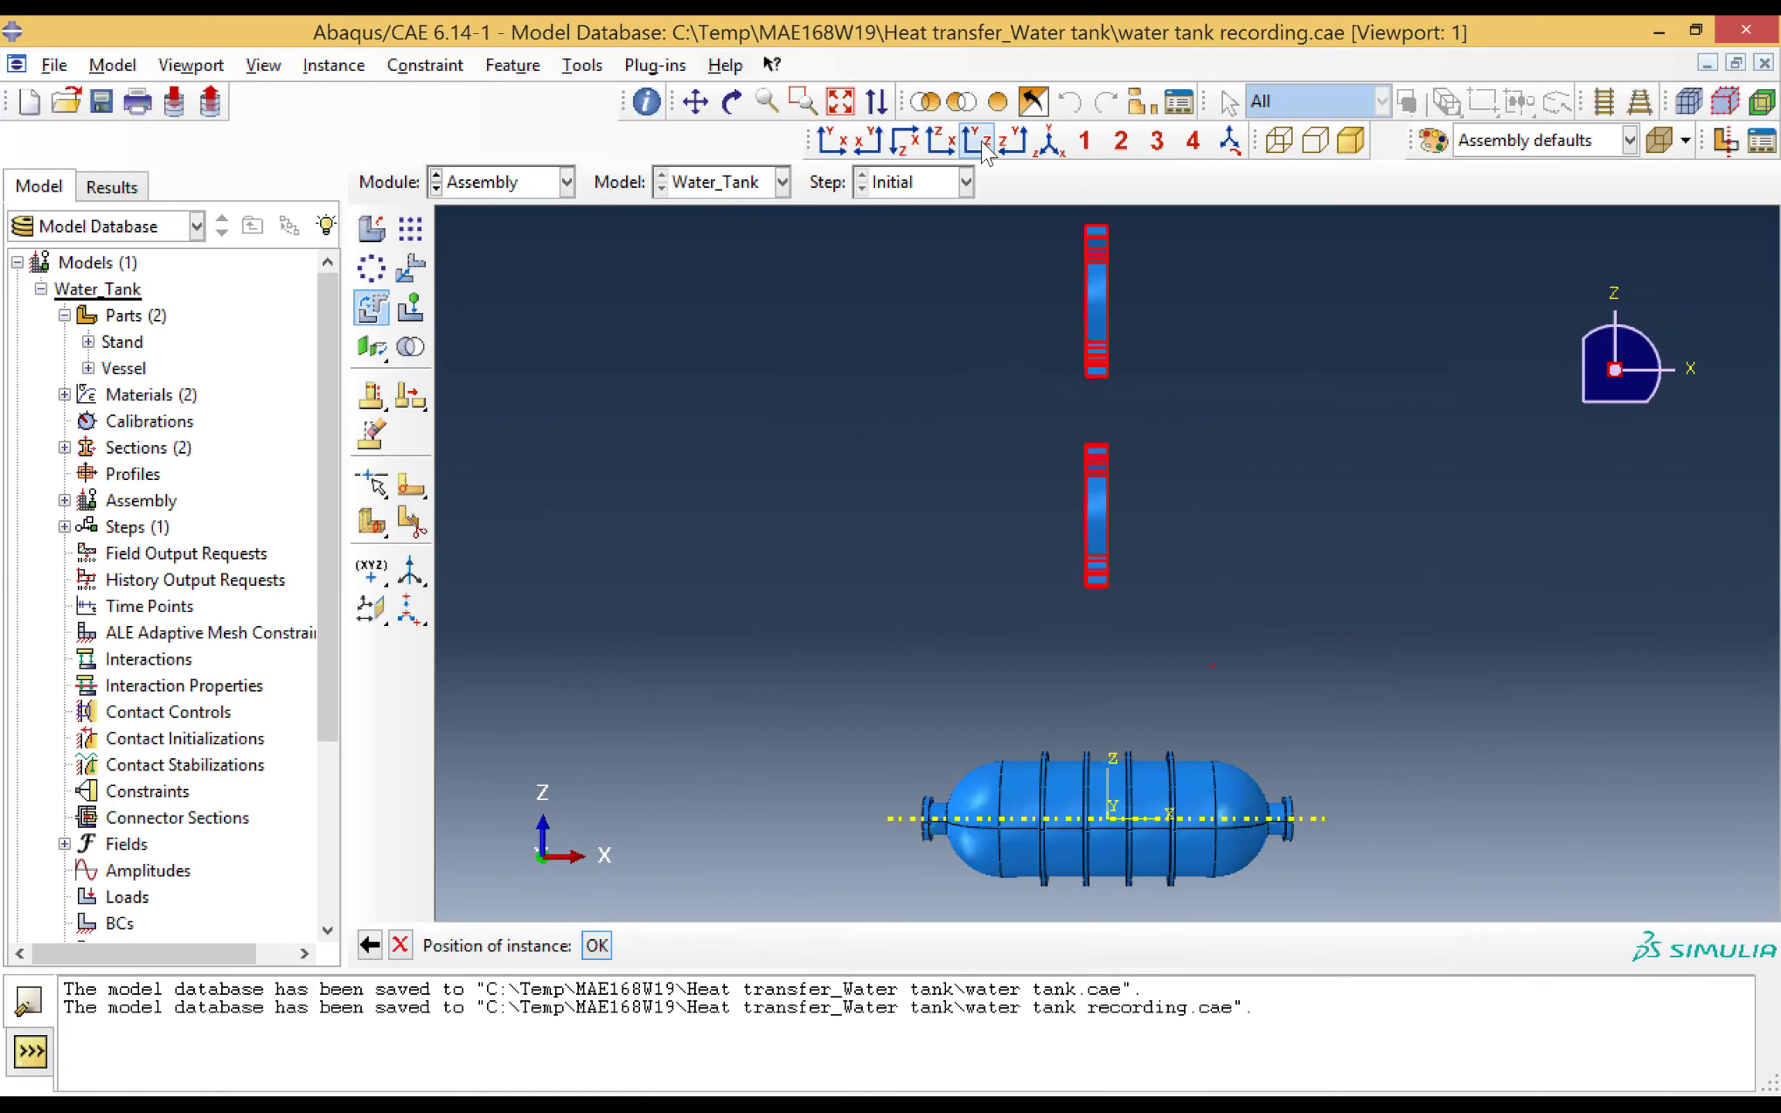
{"action": "left_click", "coordinate": [985, 149]}
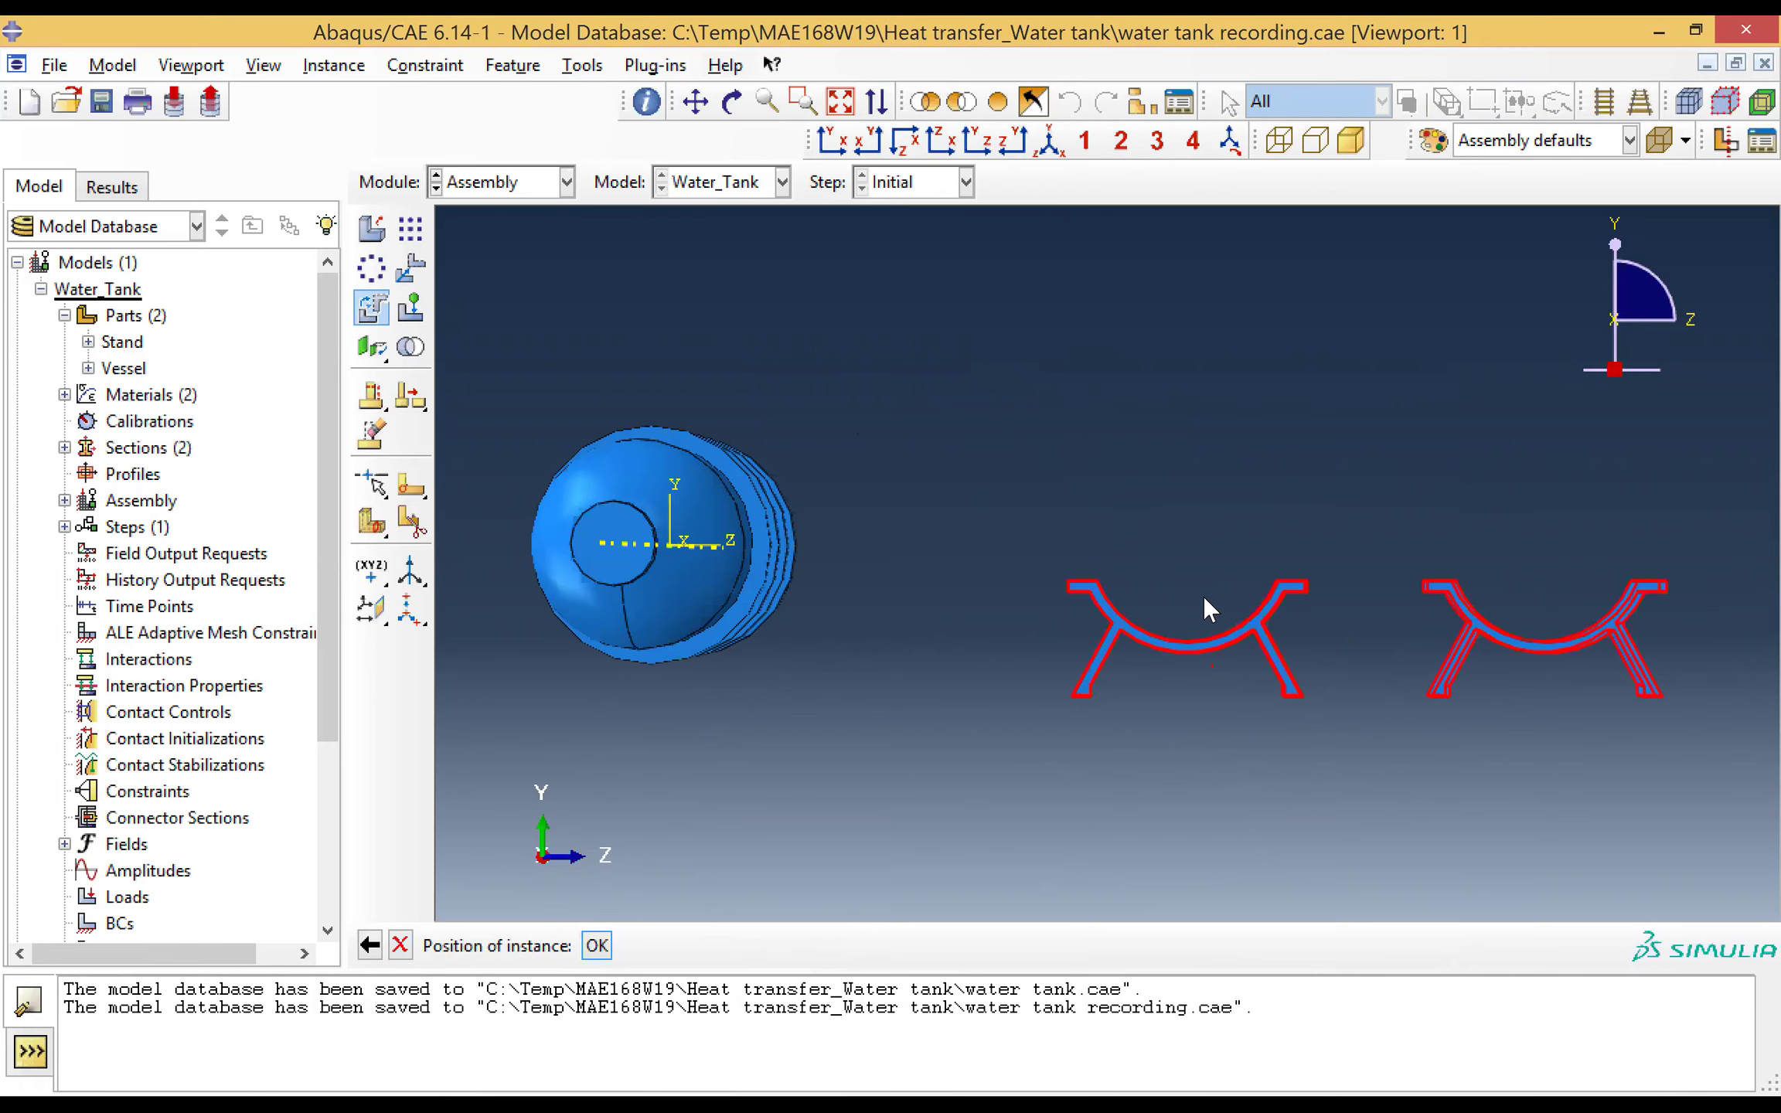
Step: Begin translating the unrotated Stand instance nearest the vessel, starting the vector at the front-face midpoint of its saddle's inner arc
{"action": "left_click", "coordinate": [329, 66]}
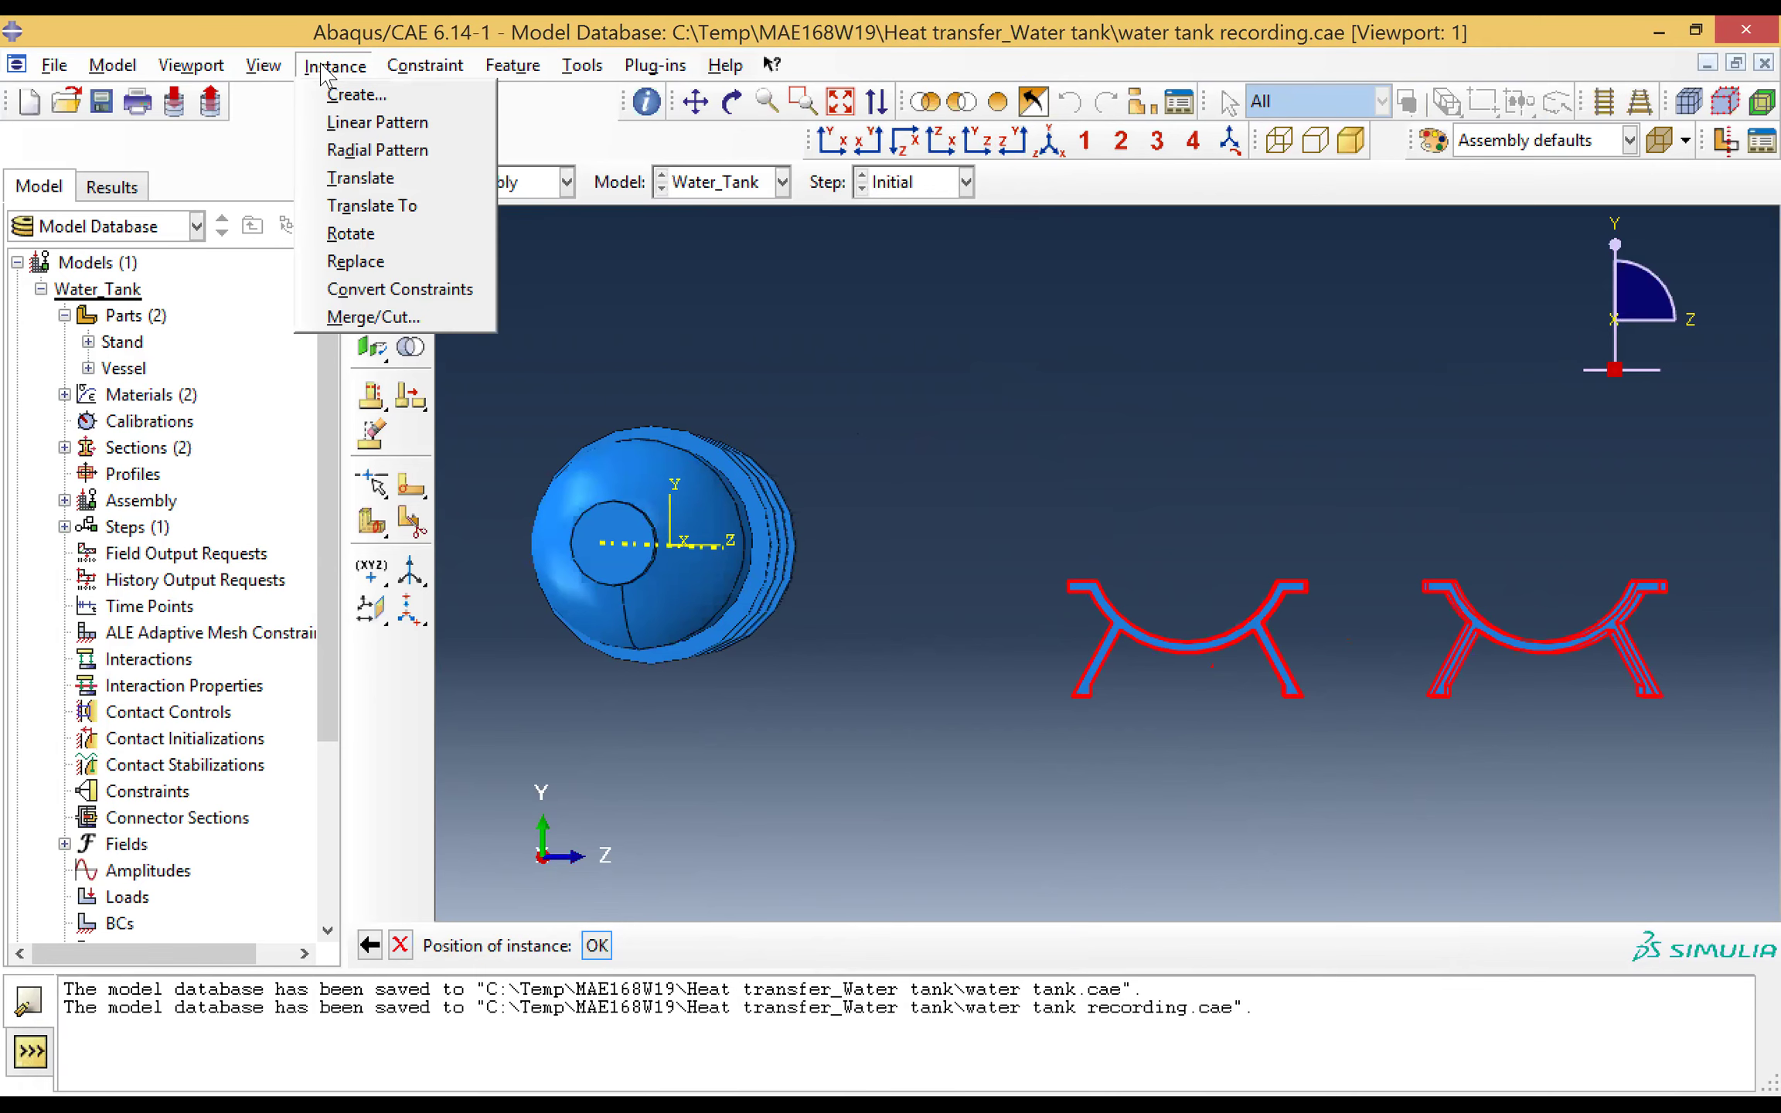
{"action": "left_click", "coordinate": [378, 193]}
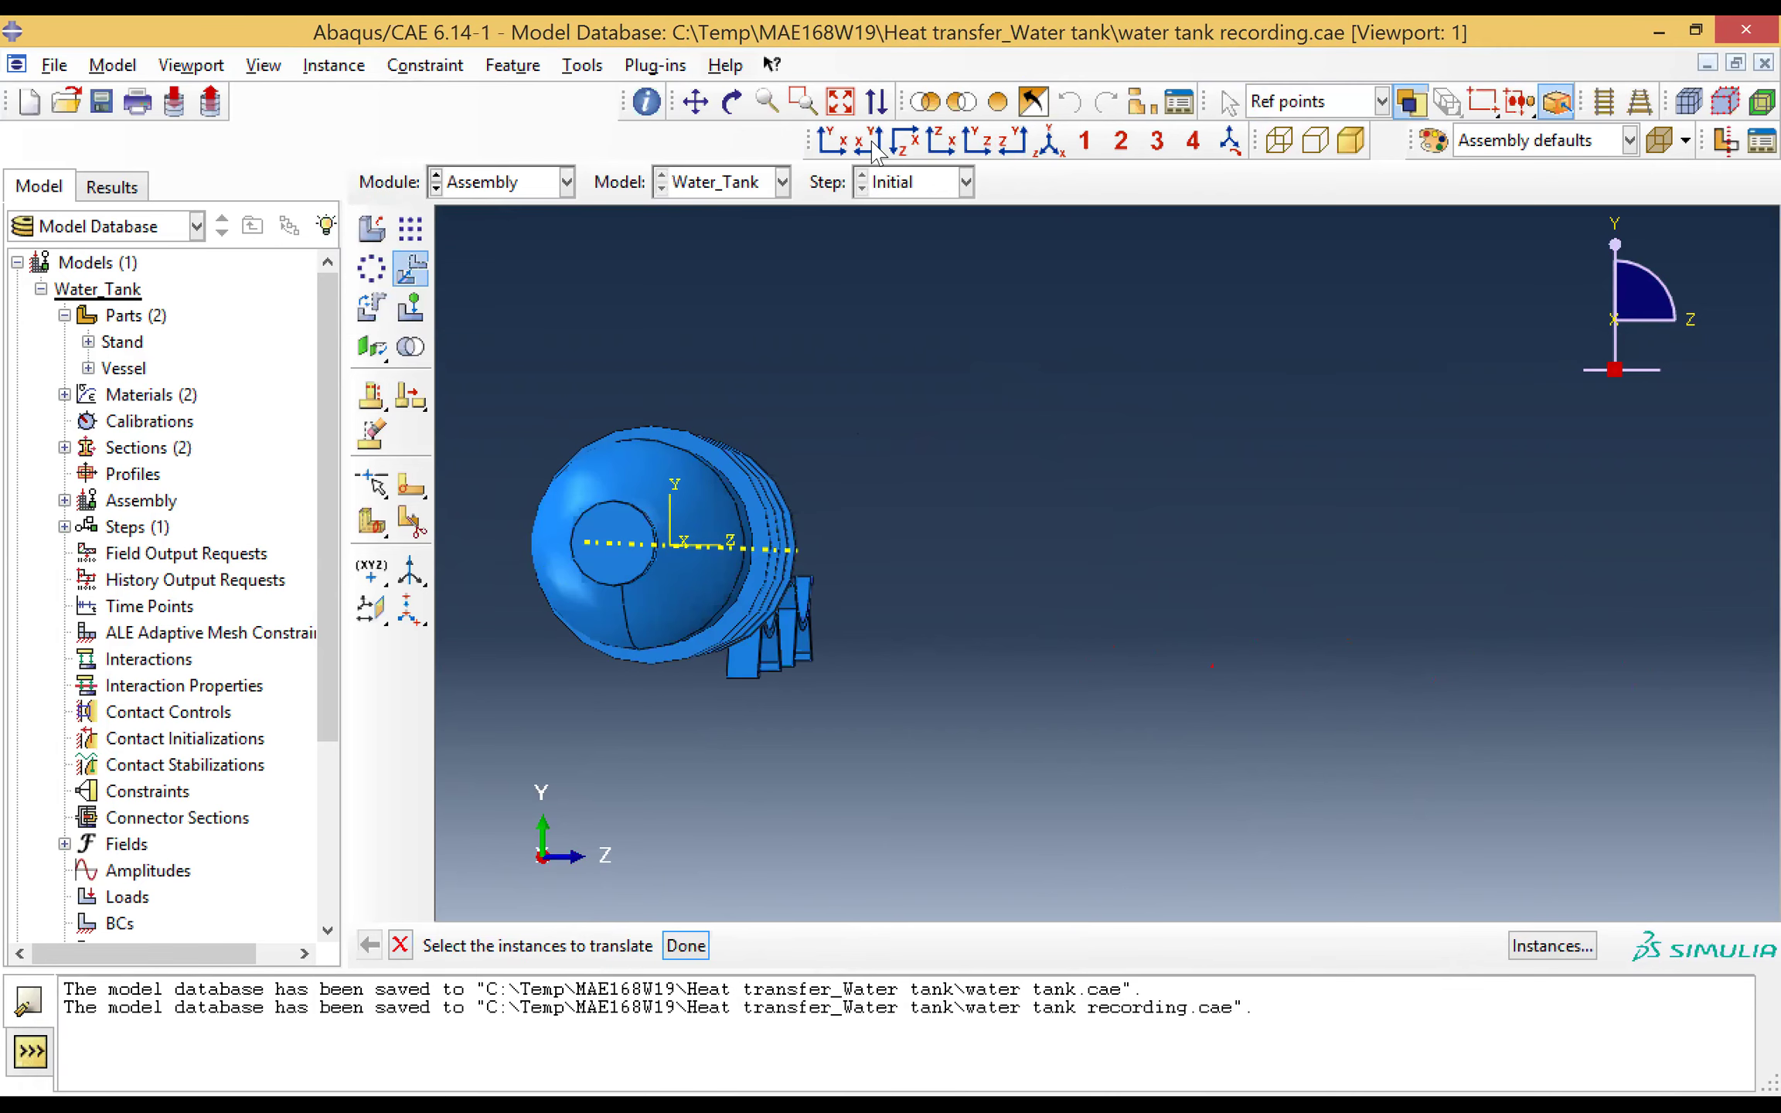
{"action": "left_click", "coordinate": [832, 140]}
{"action": "left_click", "coordinate": [839, 611]}
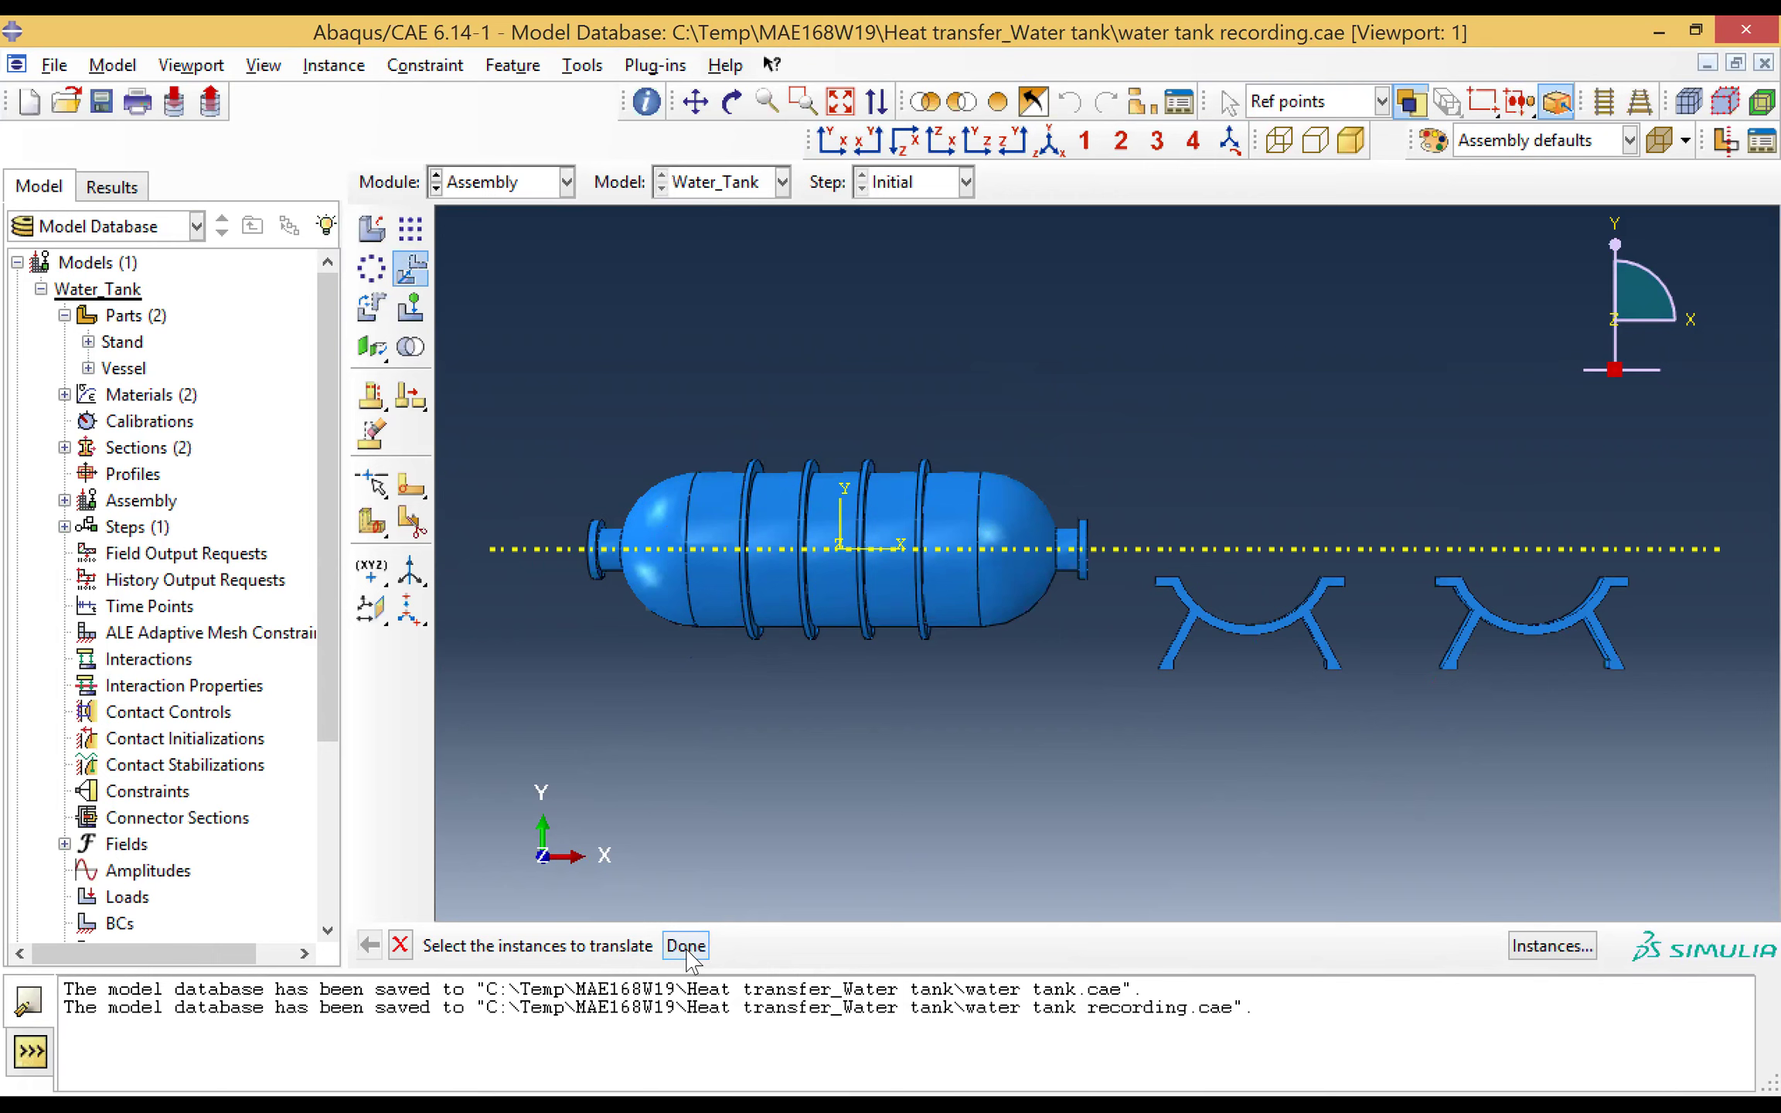
{"action": "left_click_drag", "start_coordinate": [1137, 558], "coordinate": [1379, 720]}
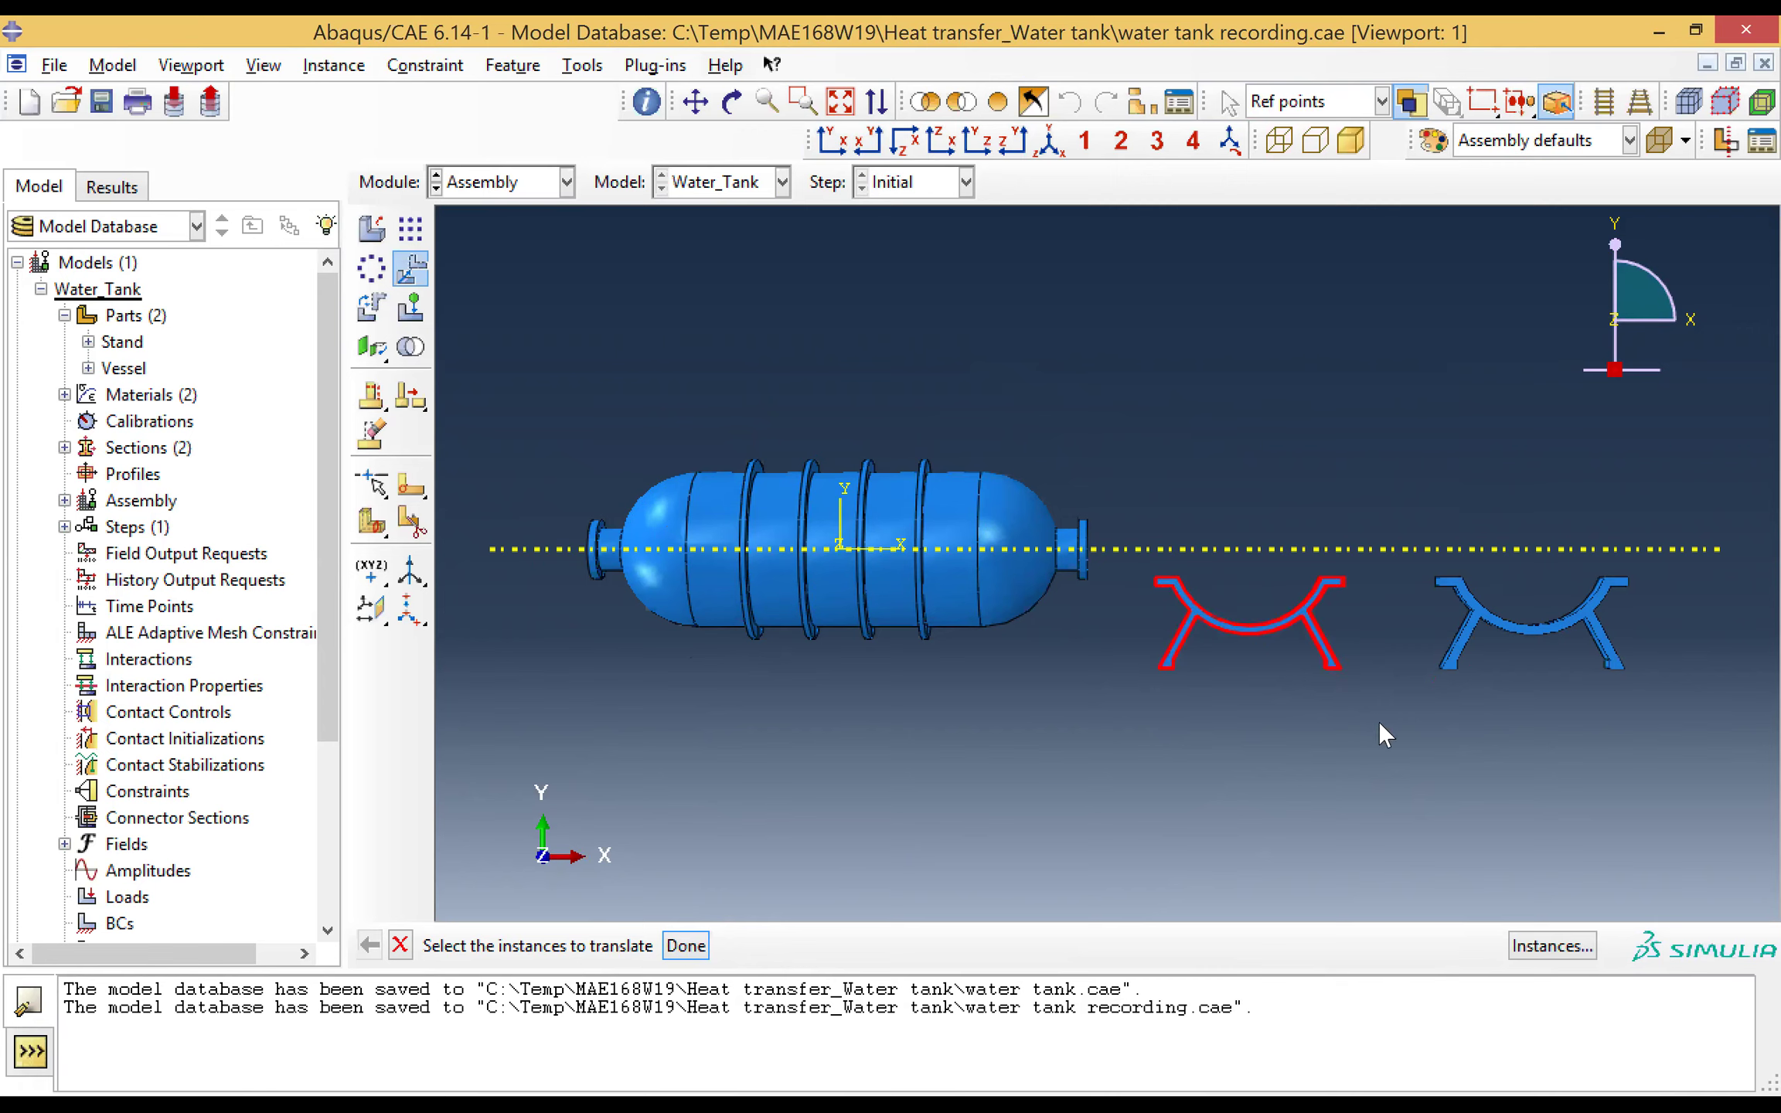
{"action": "left_click", "coordinate": [686, 946]}
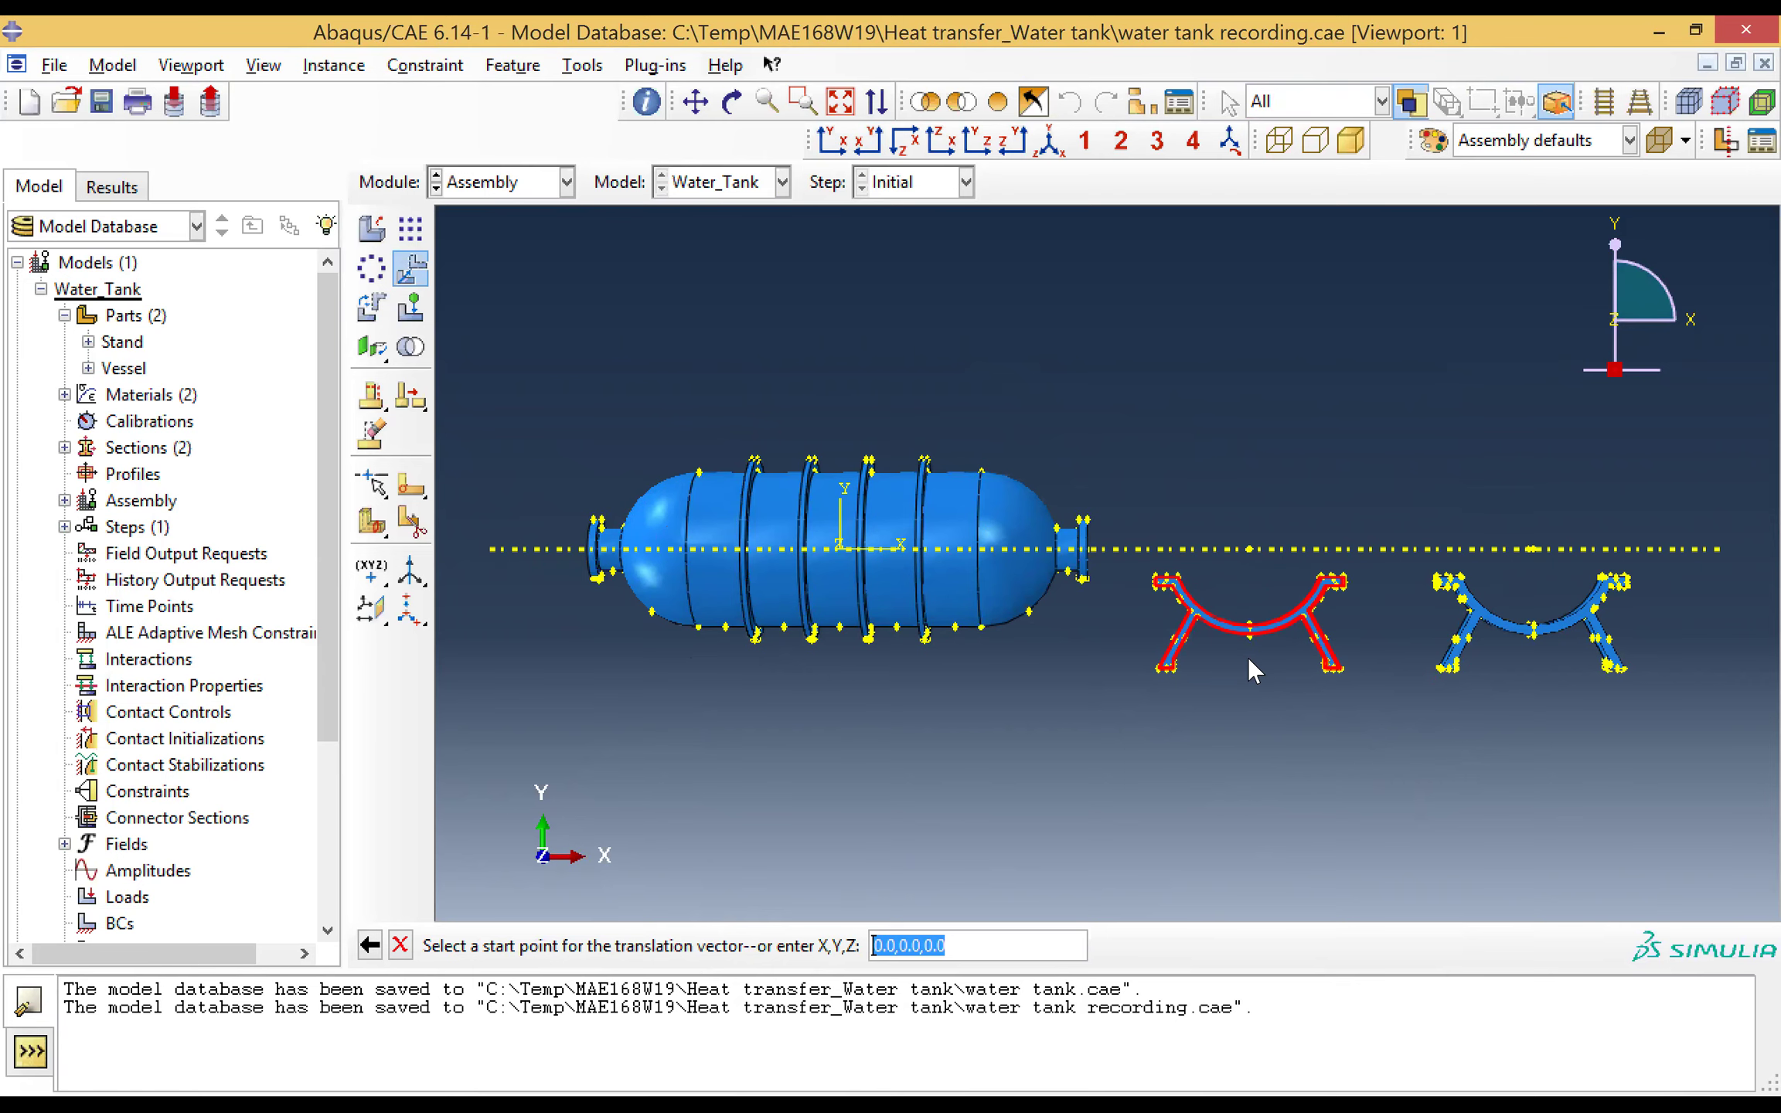
{"action": "scroll", "coordinate": [1249, 657], "scroll_direction": "down", "scroll_amount": 5}
{"action": "scroll", "coordinate": [1249, 670], "scroll_direction": "down", "scroll_amount": 3}
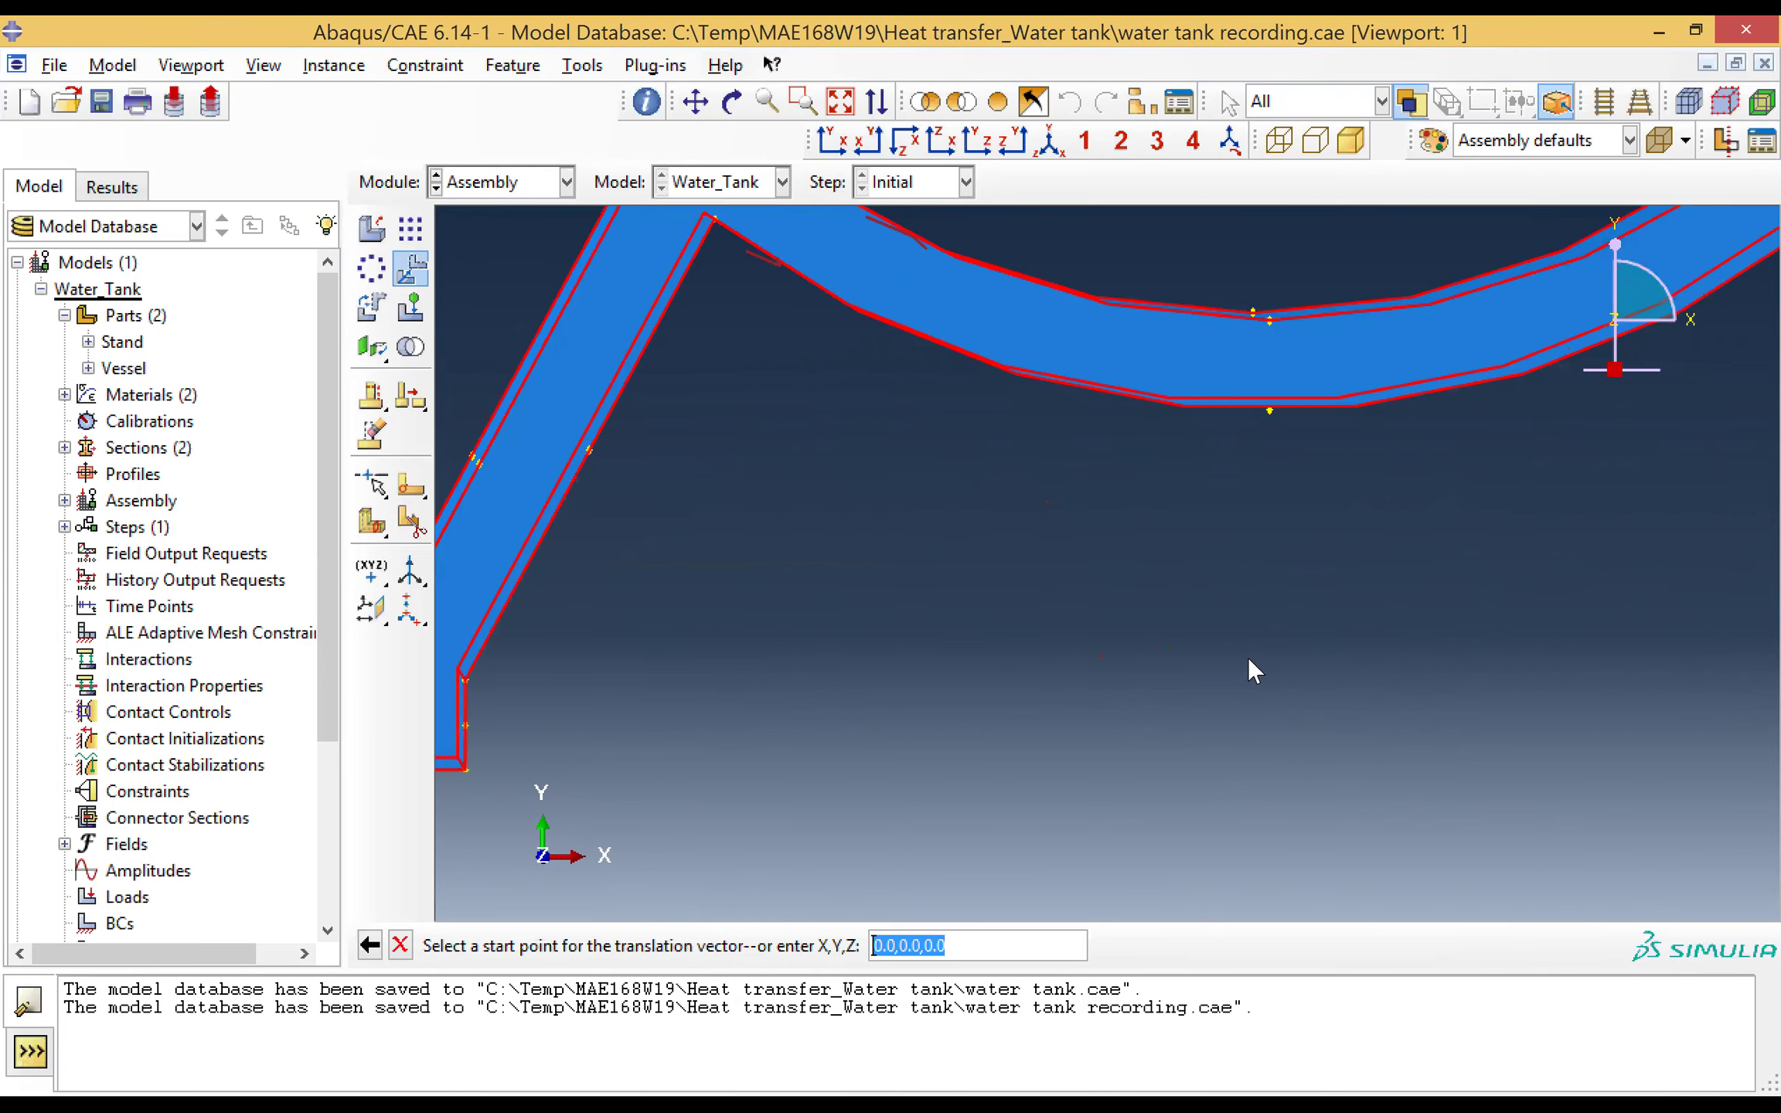
{"action": "left_click", "coordinate": [1270, 319]}
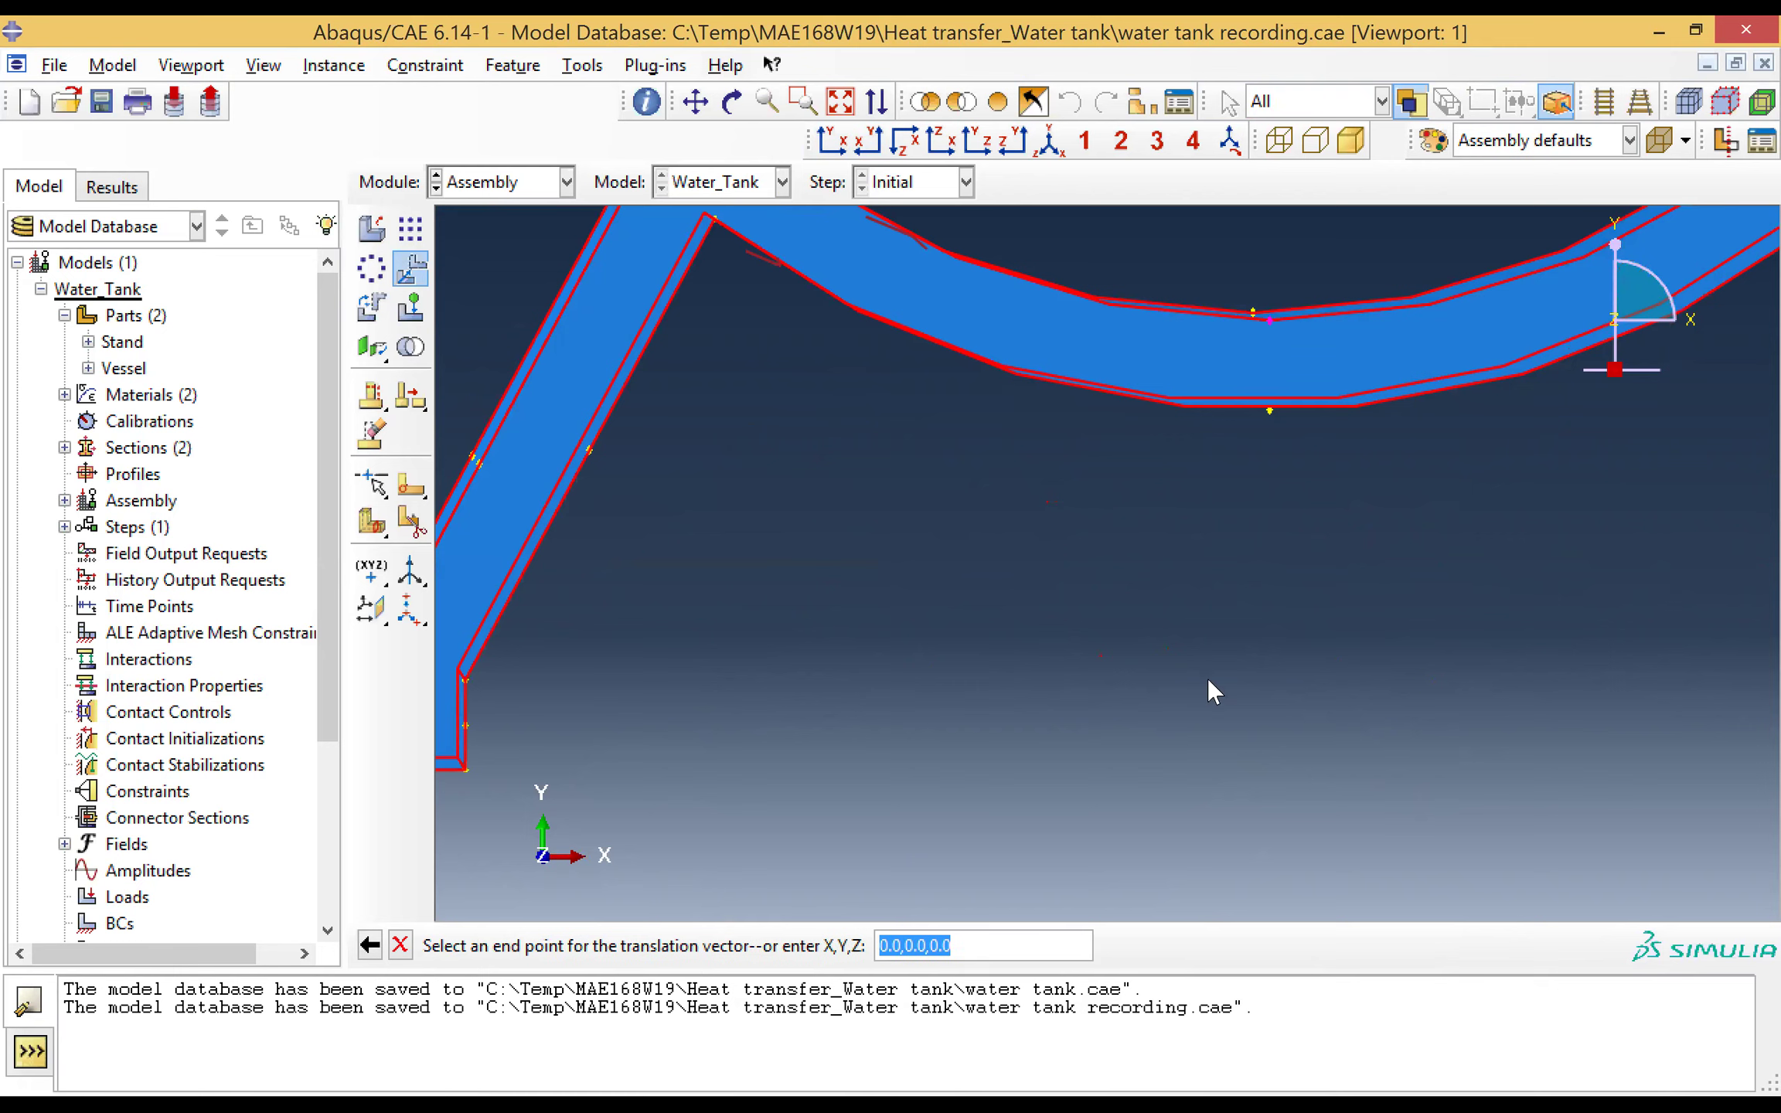
Step: End the translation vector at the vessel's bottom vertex where the end dome meets the cylinder, and accept the stand's position
{"action": "key", "text": "Return"}
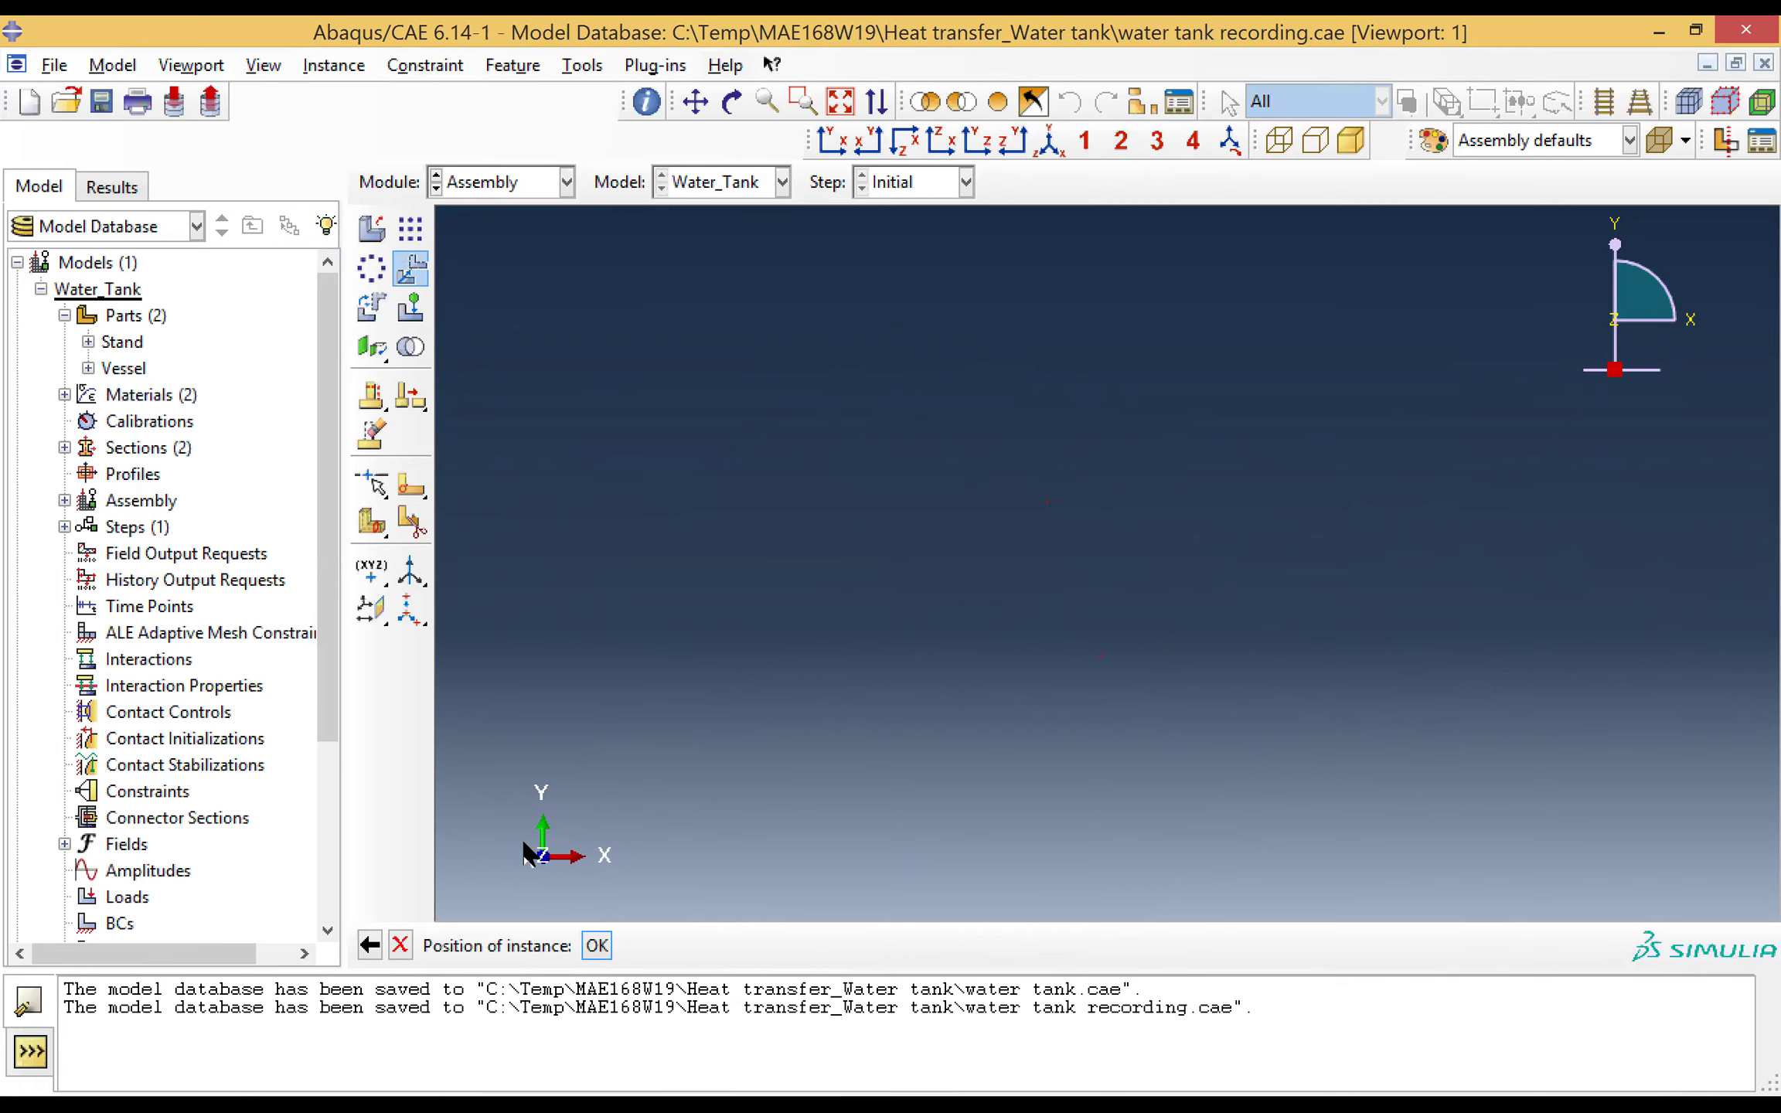
{"action": "left_click", "coordinate": [373, 942]}
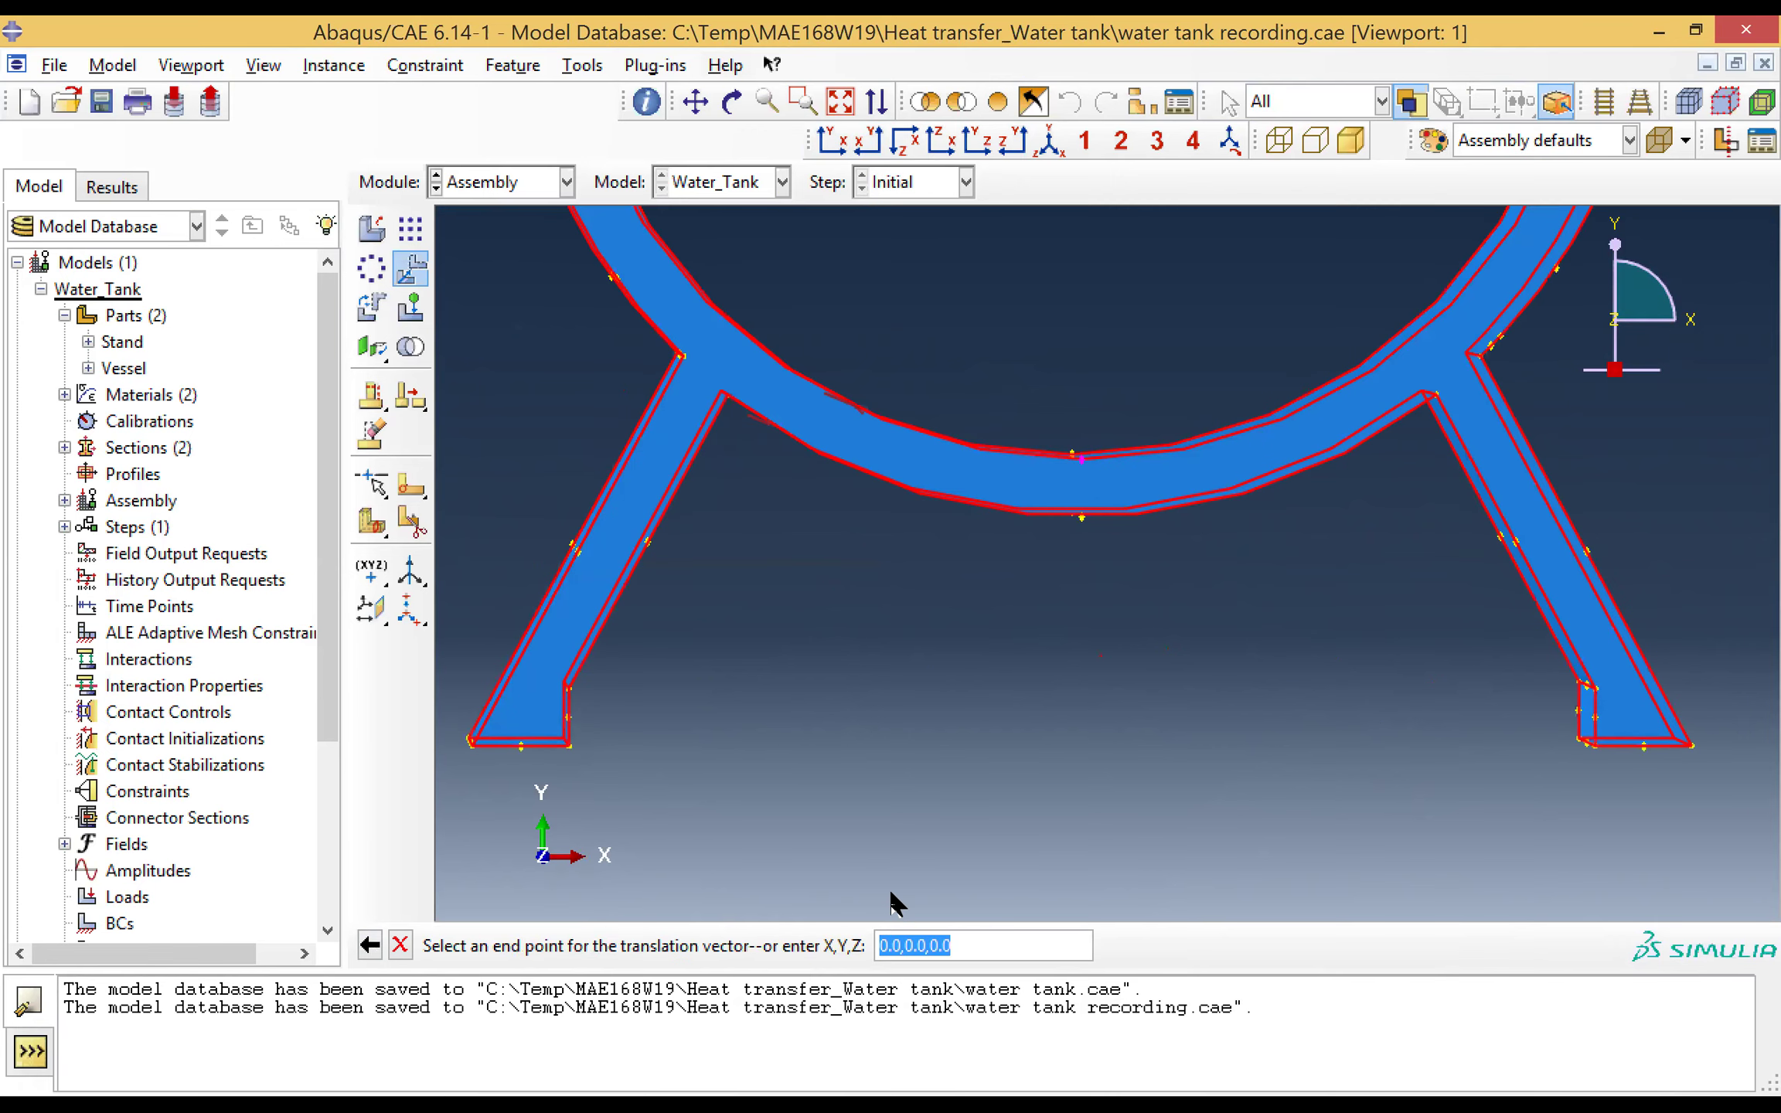
{"action": "scroll", "coordinate": [946, 732], "scroll_direction": "up", "scroll_amount": 5}
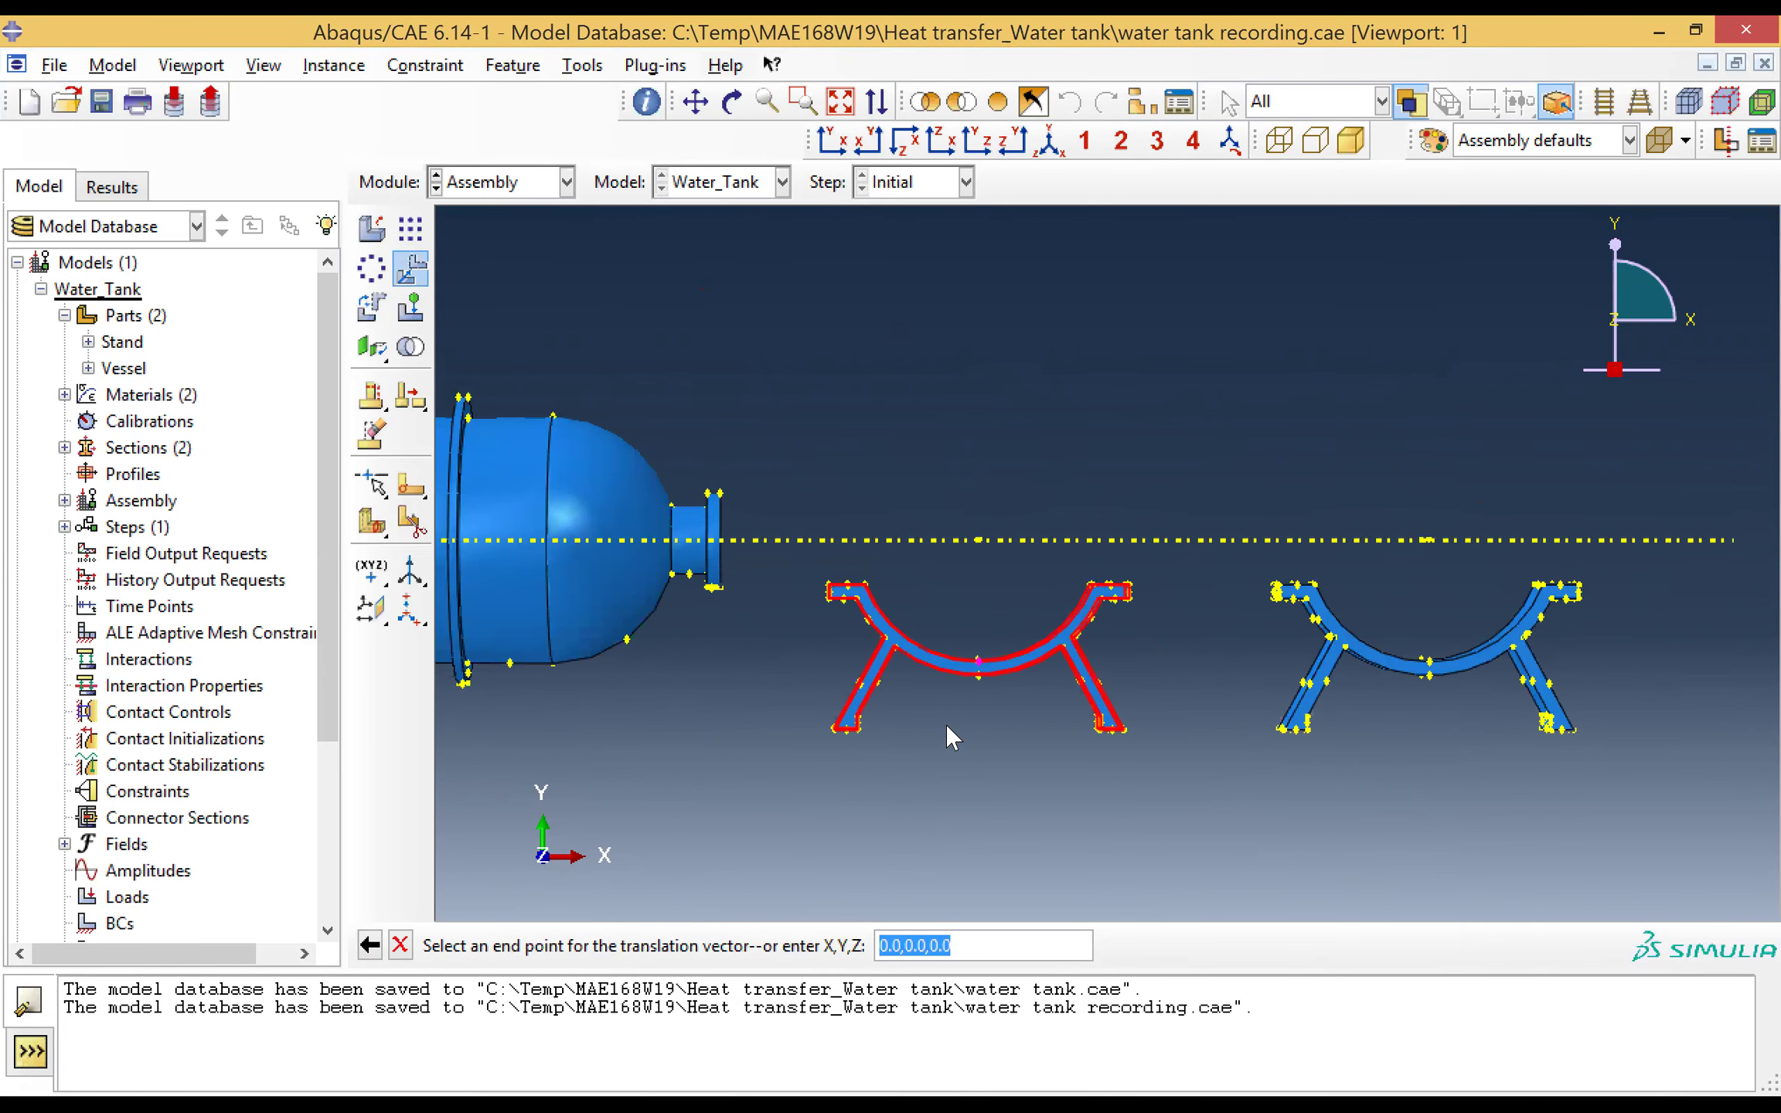
{"action": "scroll", "coordinate": [945, 725], "scroll_direction": "up", "scroll_amount": 3}
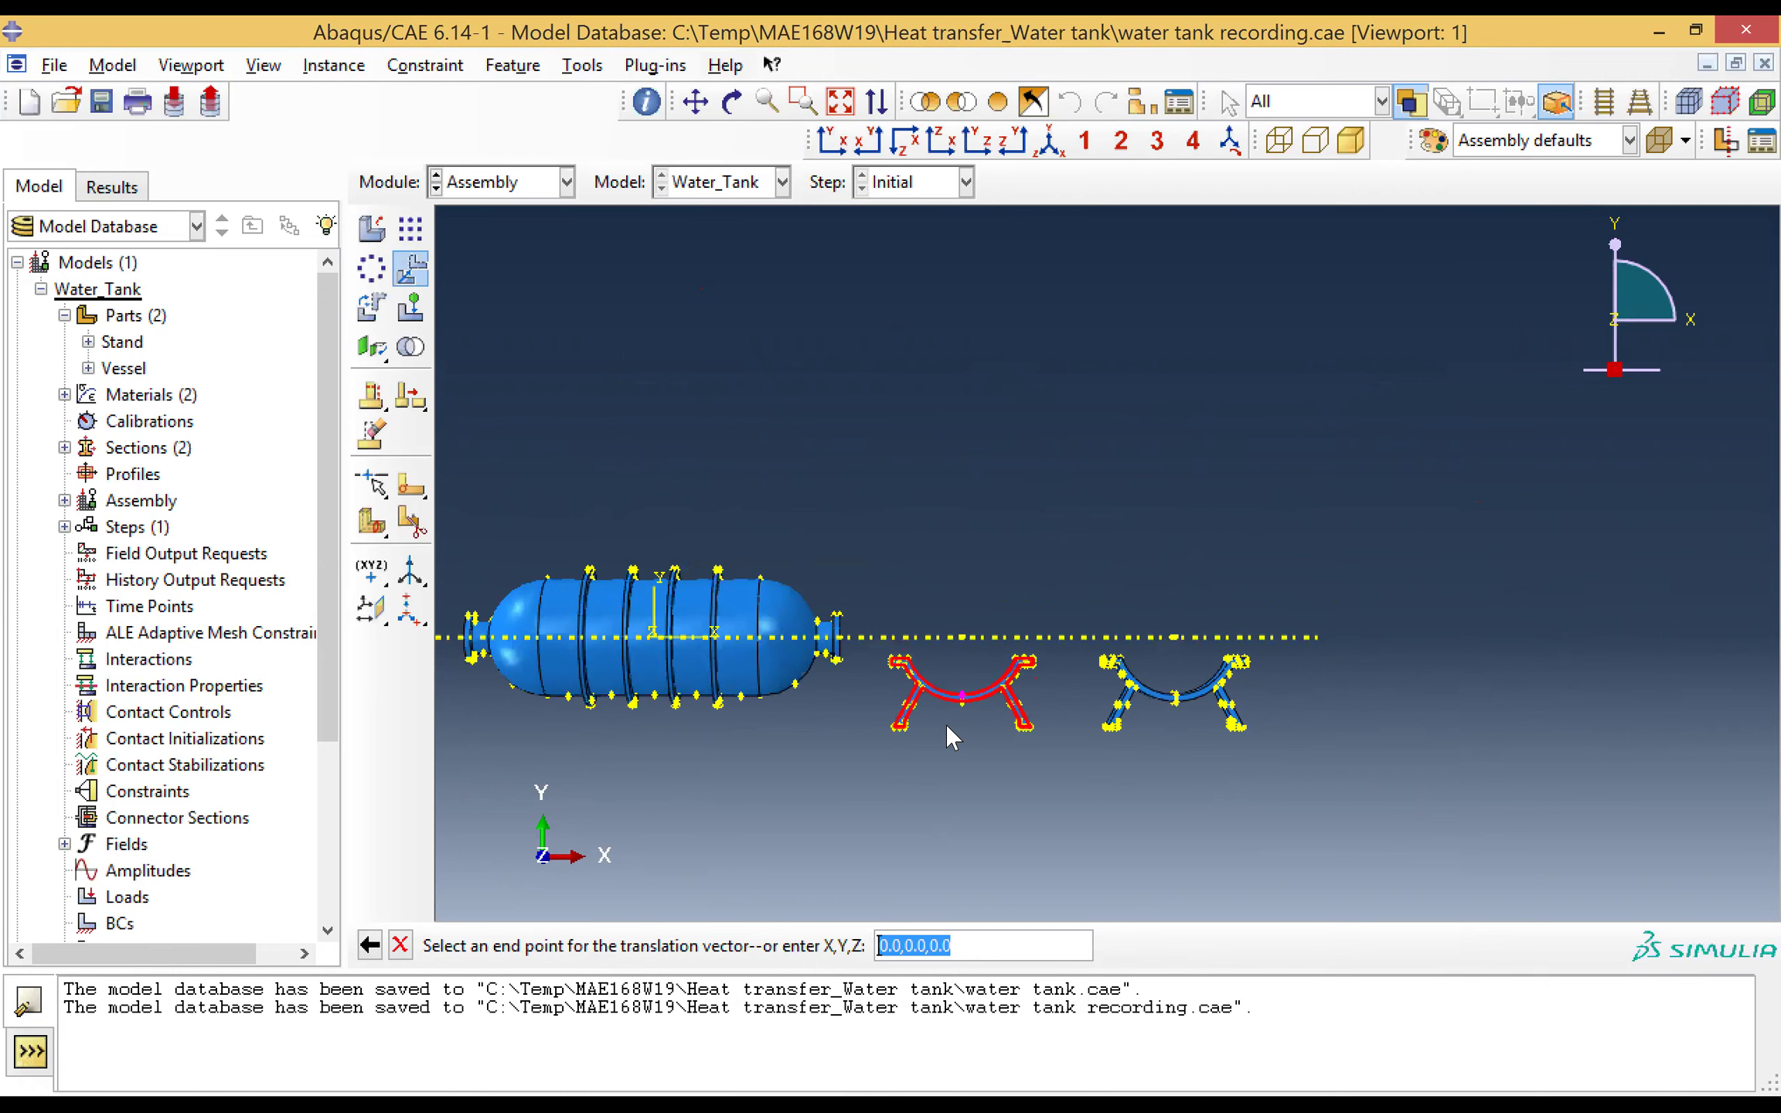
{"action": "scroll", "coordinate": [945, 725], "scroll_direction": "up", "scroll_amount": 1}
{"action": "scroll", "coordinate": [741, 658], "scroll_direction": "down", "scroll_amount": 2}
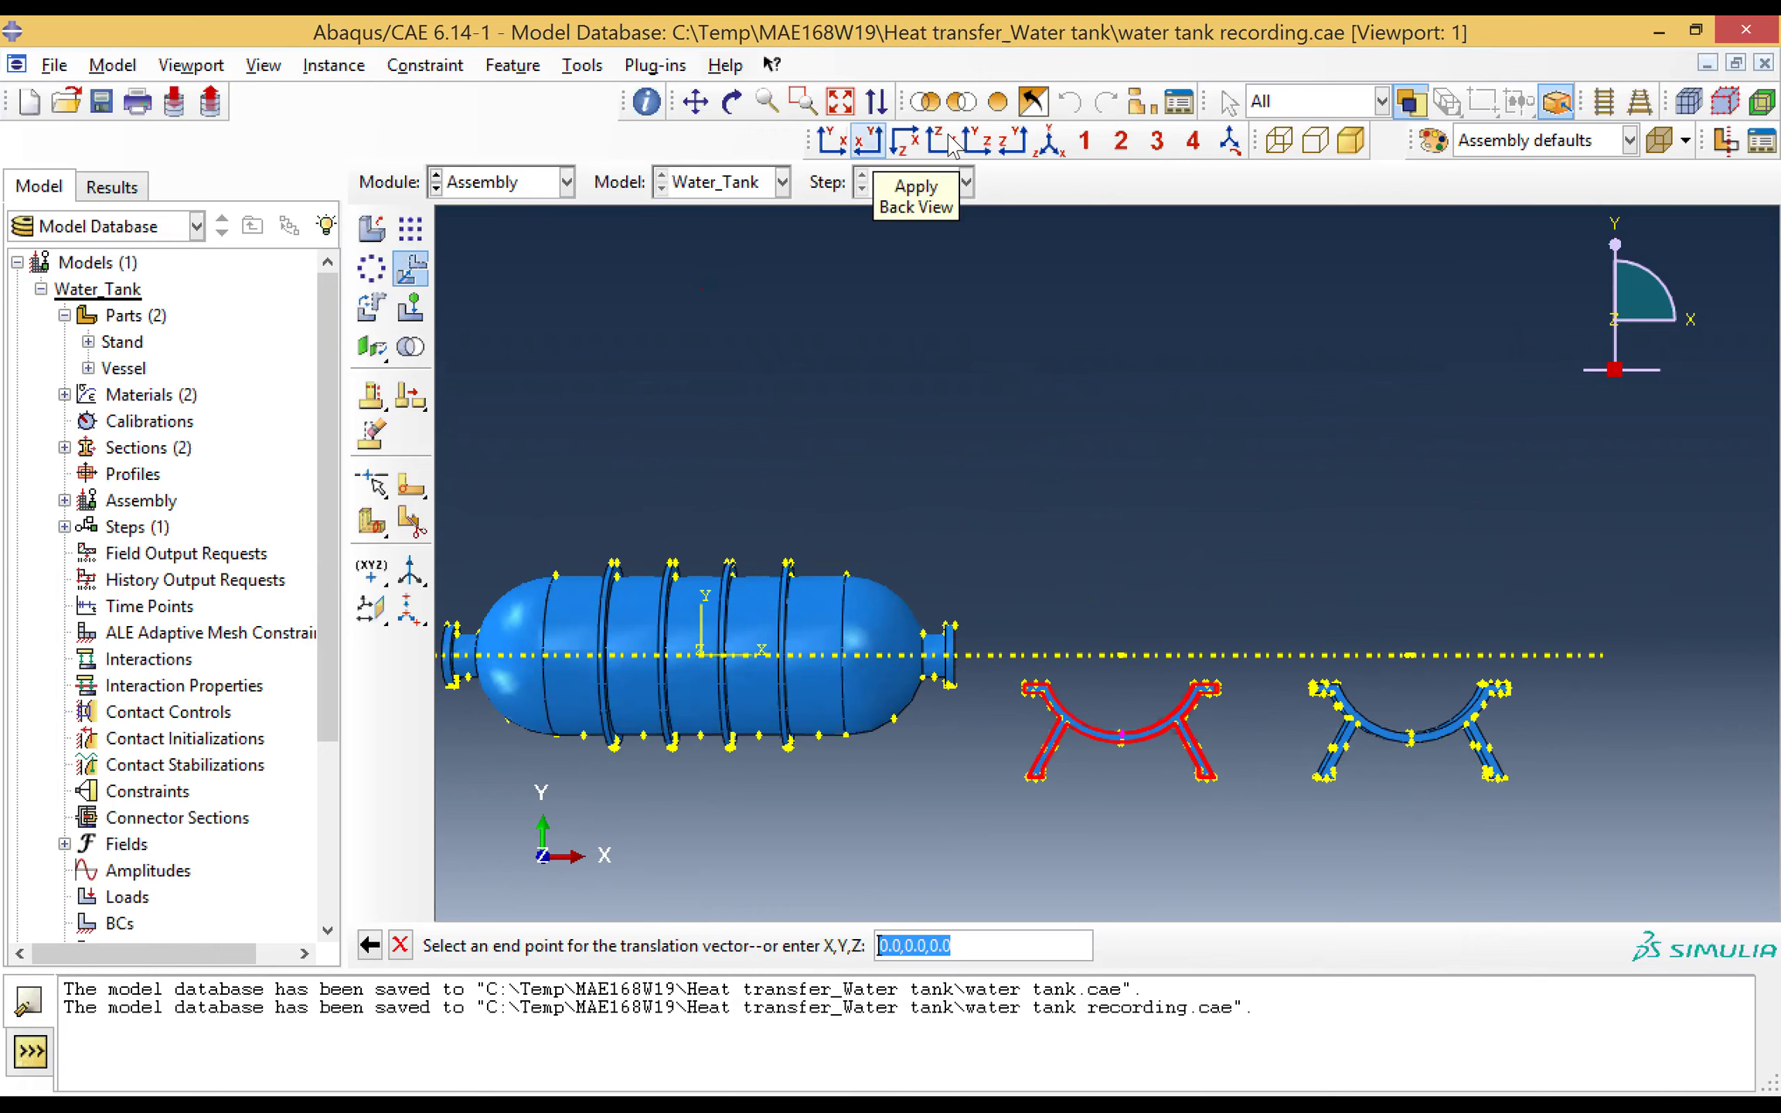
{"action": "left_click", "coordinate": [977, 143]}
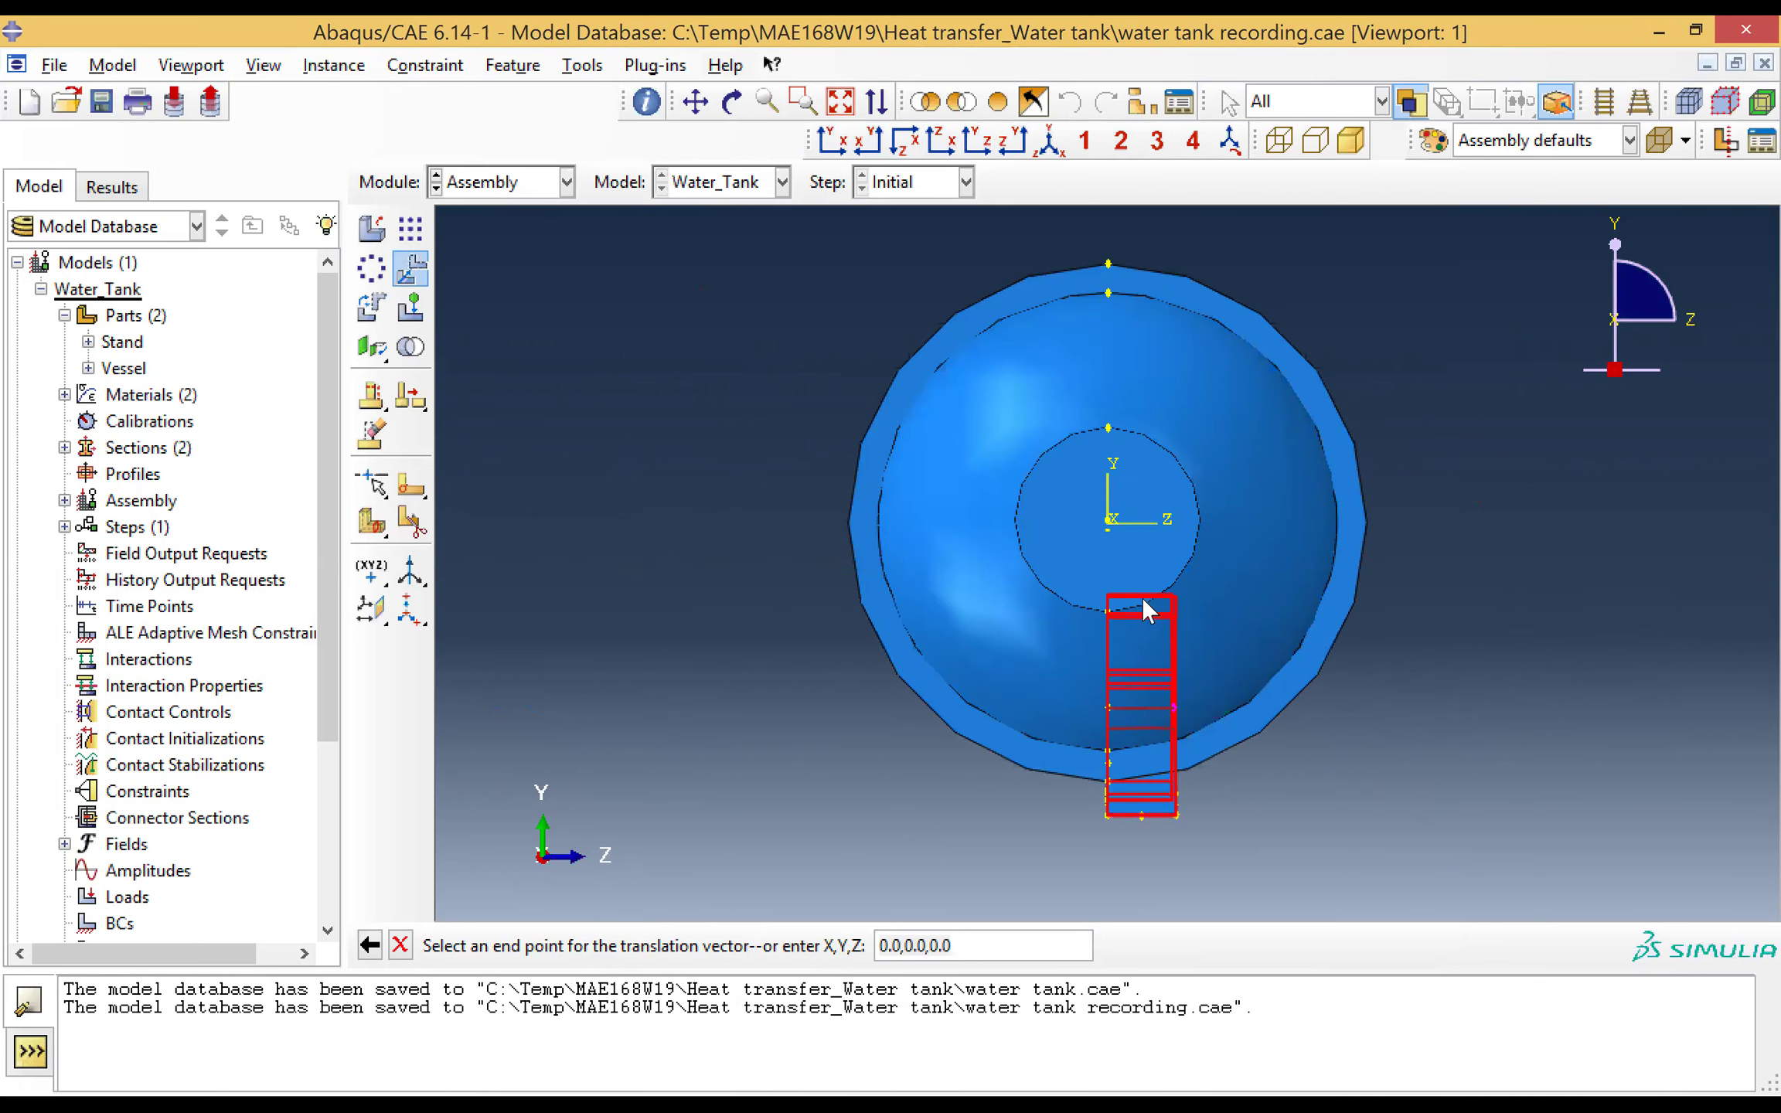
{"action": "scroll", "coordinate": [1144, 607], "scroll_direction": "up", "scroll_amount": 3}
{"action": "scroll", "coordinate": [1144, 607], "scroll_direction": "down", "scroll_amount": 3}
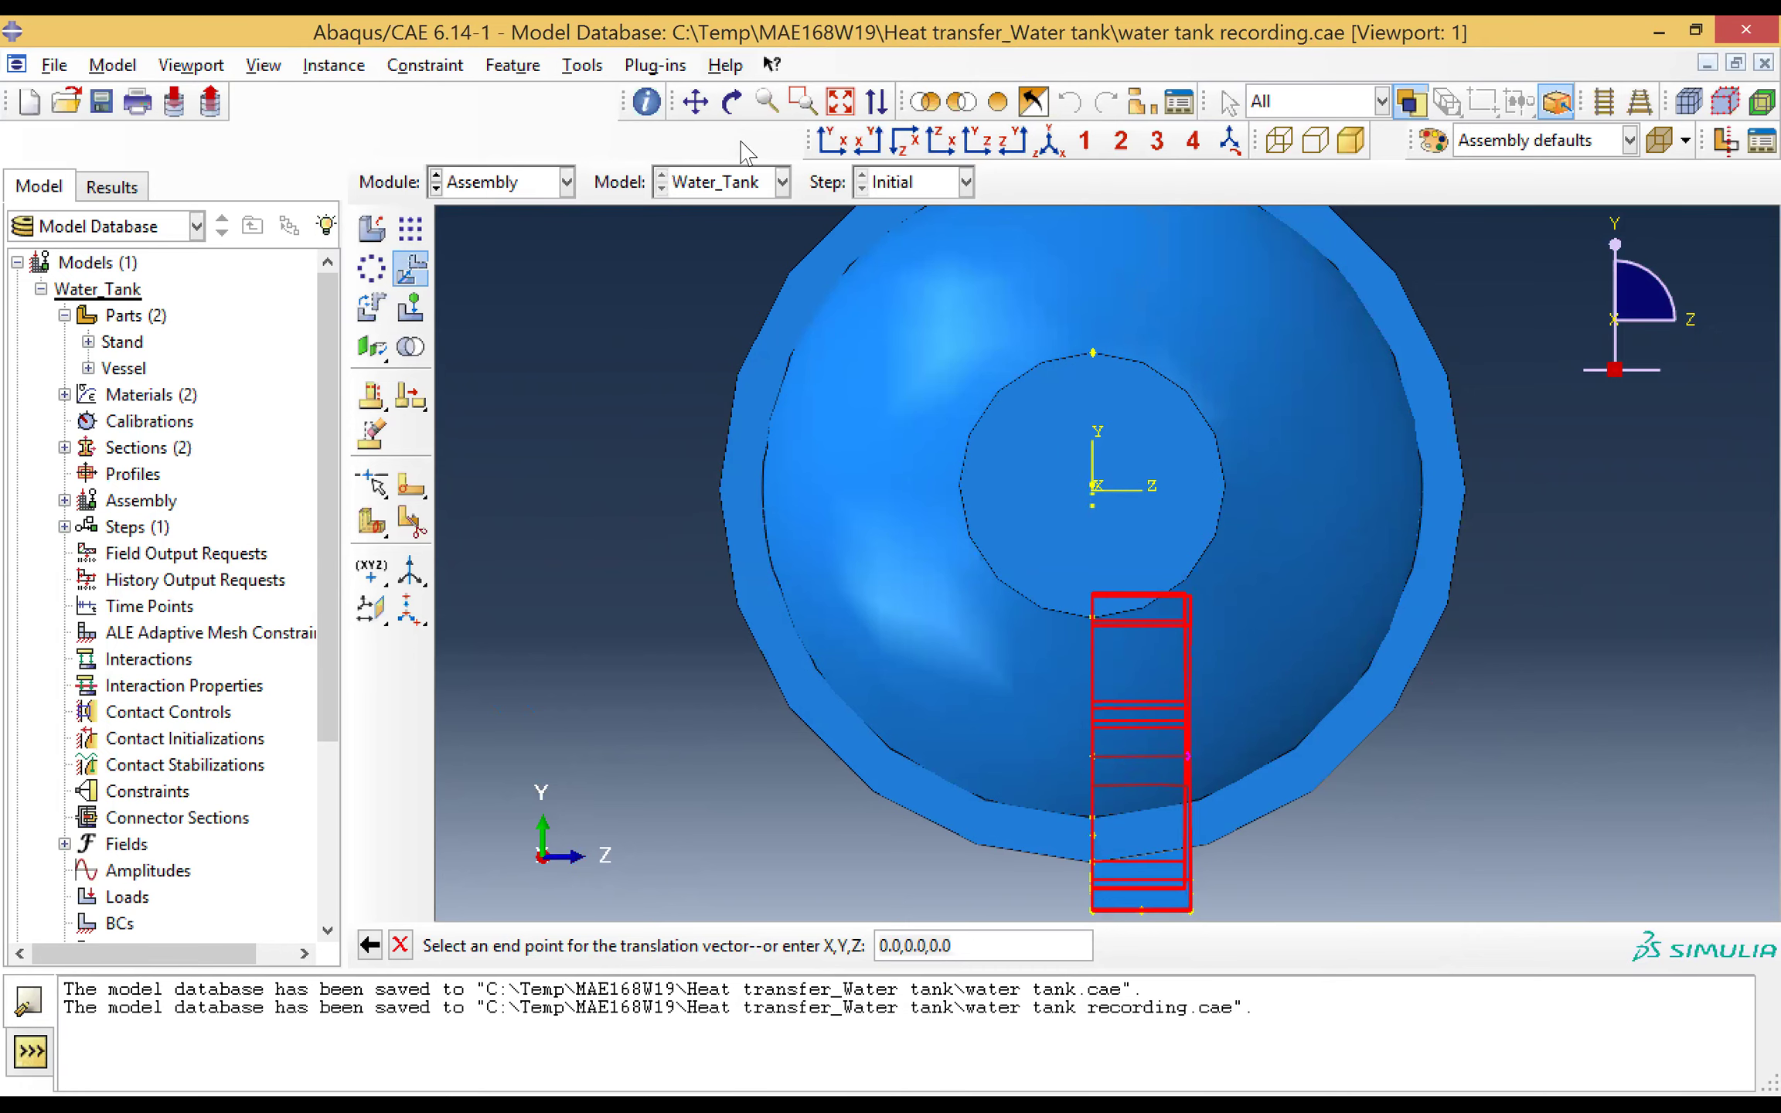
{"action": "left_click", "coordinate": [730, 101]}
{"action": "left_click_drag", "start_coordinate": [1062, 589], "coordinate": [1027, 612]}
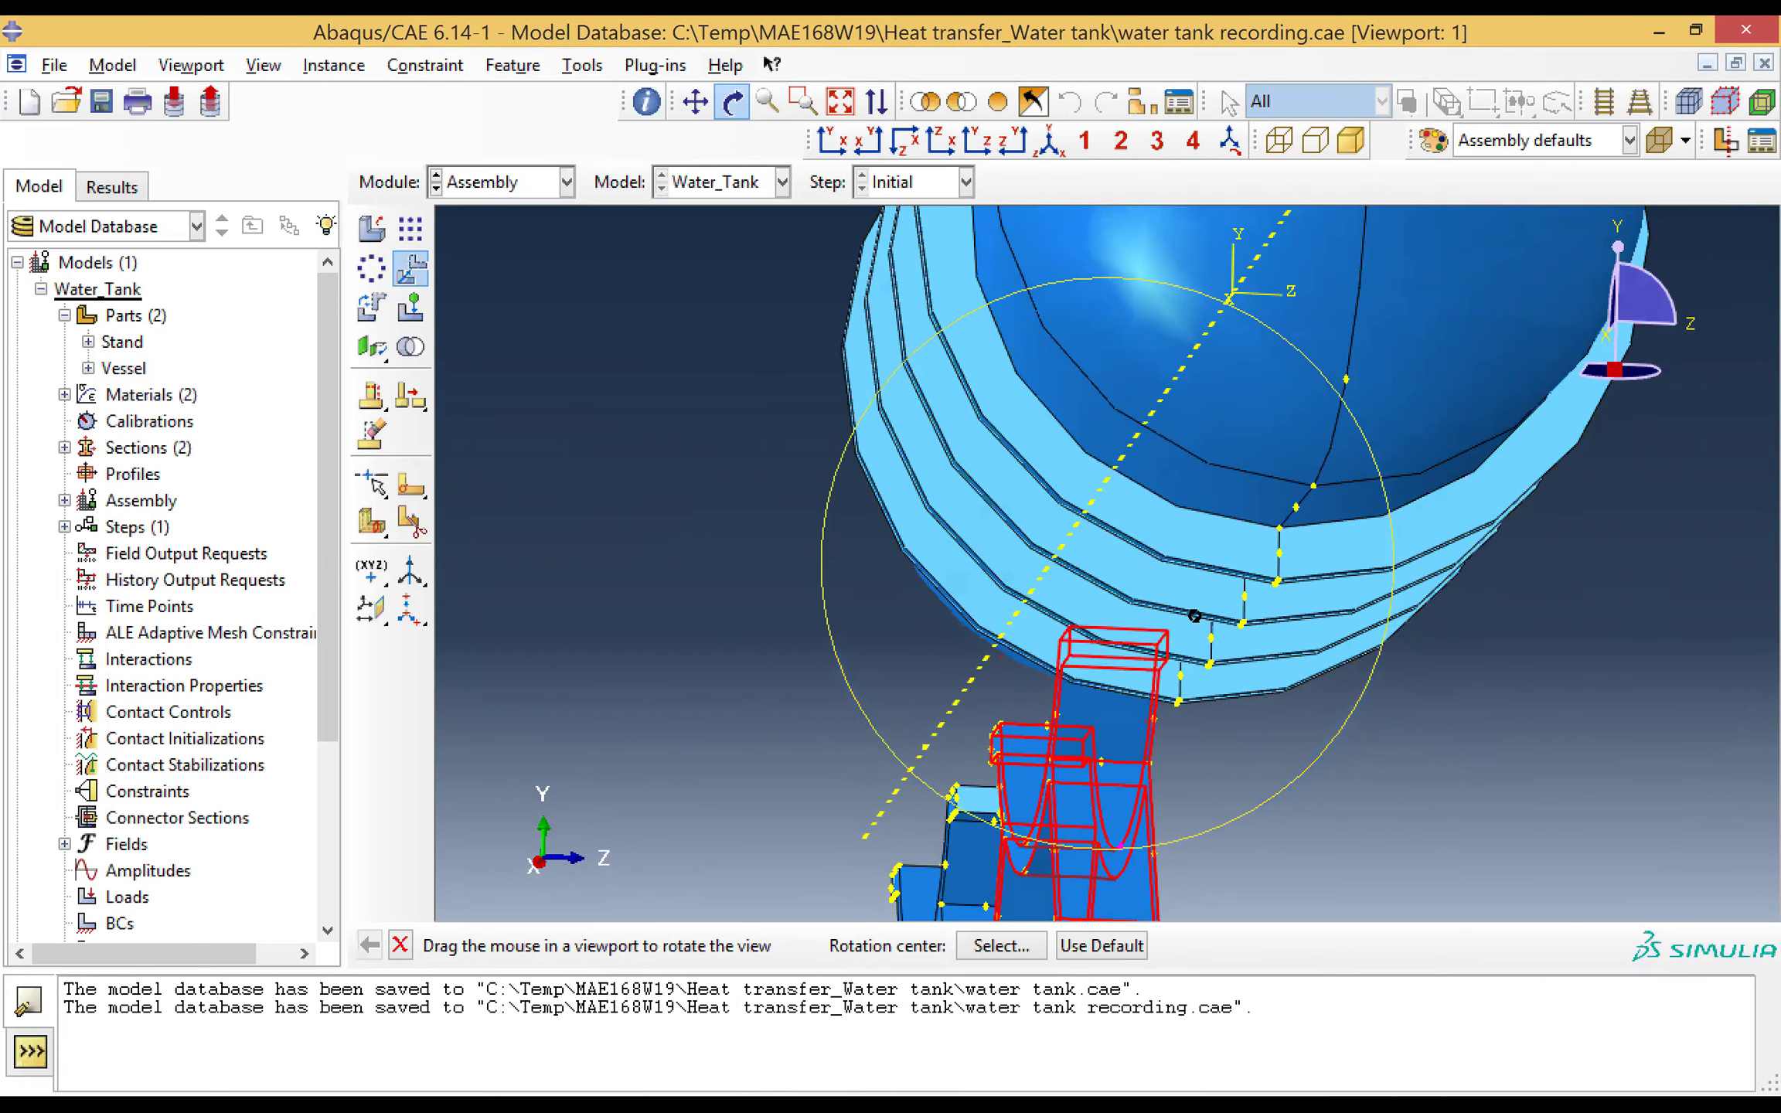
{"action": "left_click_drag", "start_coordinate": [1195, 615], "coordinate": [1203, 617]}
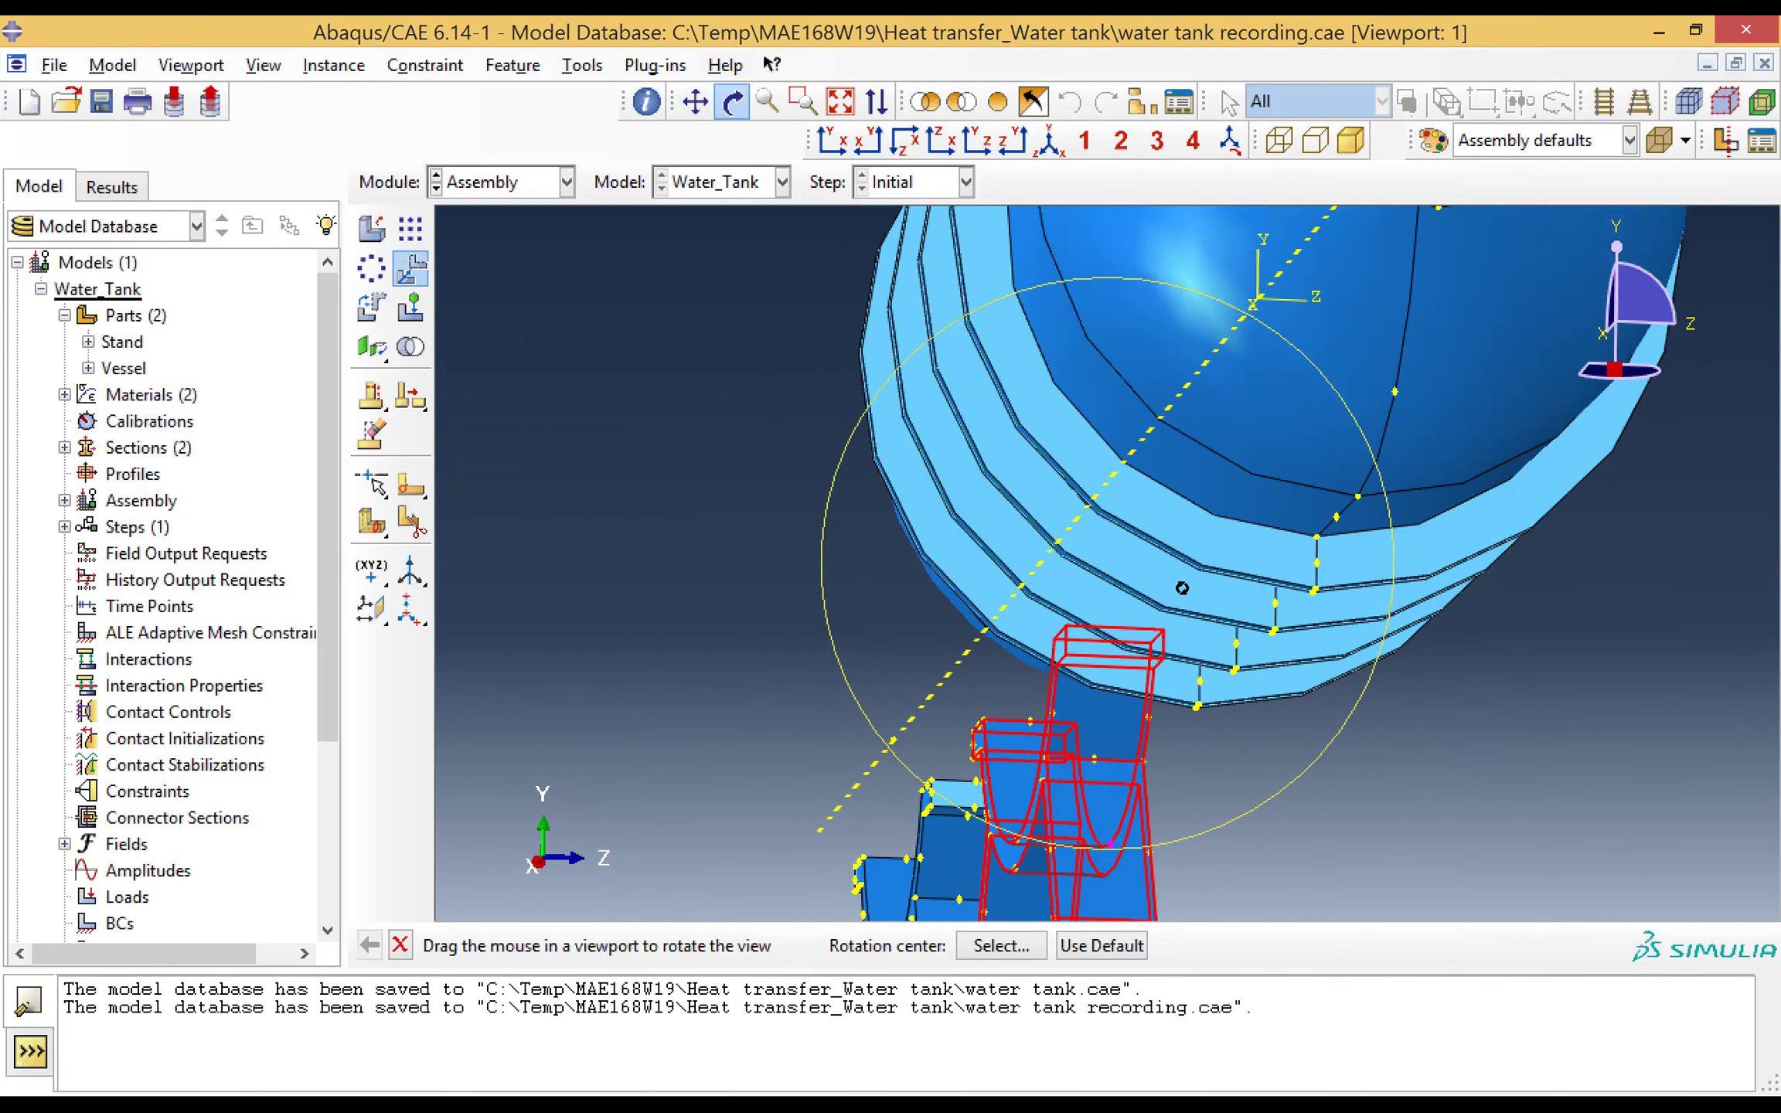
{"action": "key", "text": "Escape"}
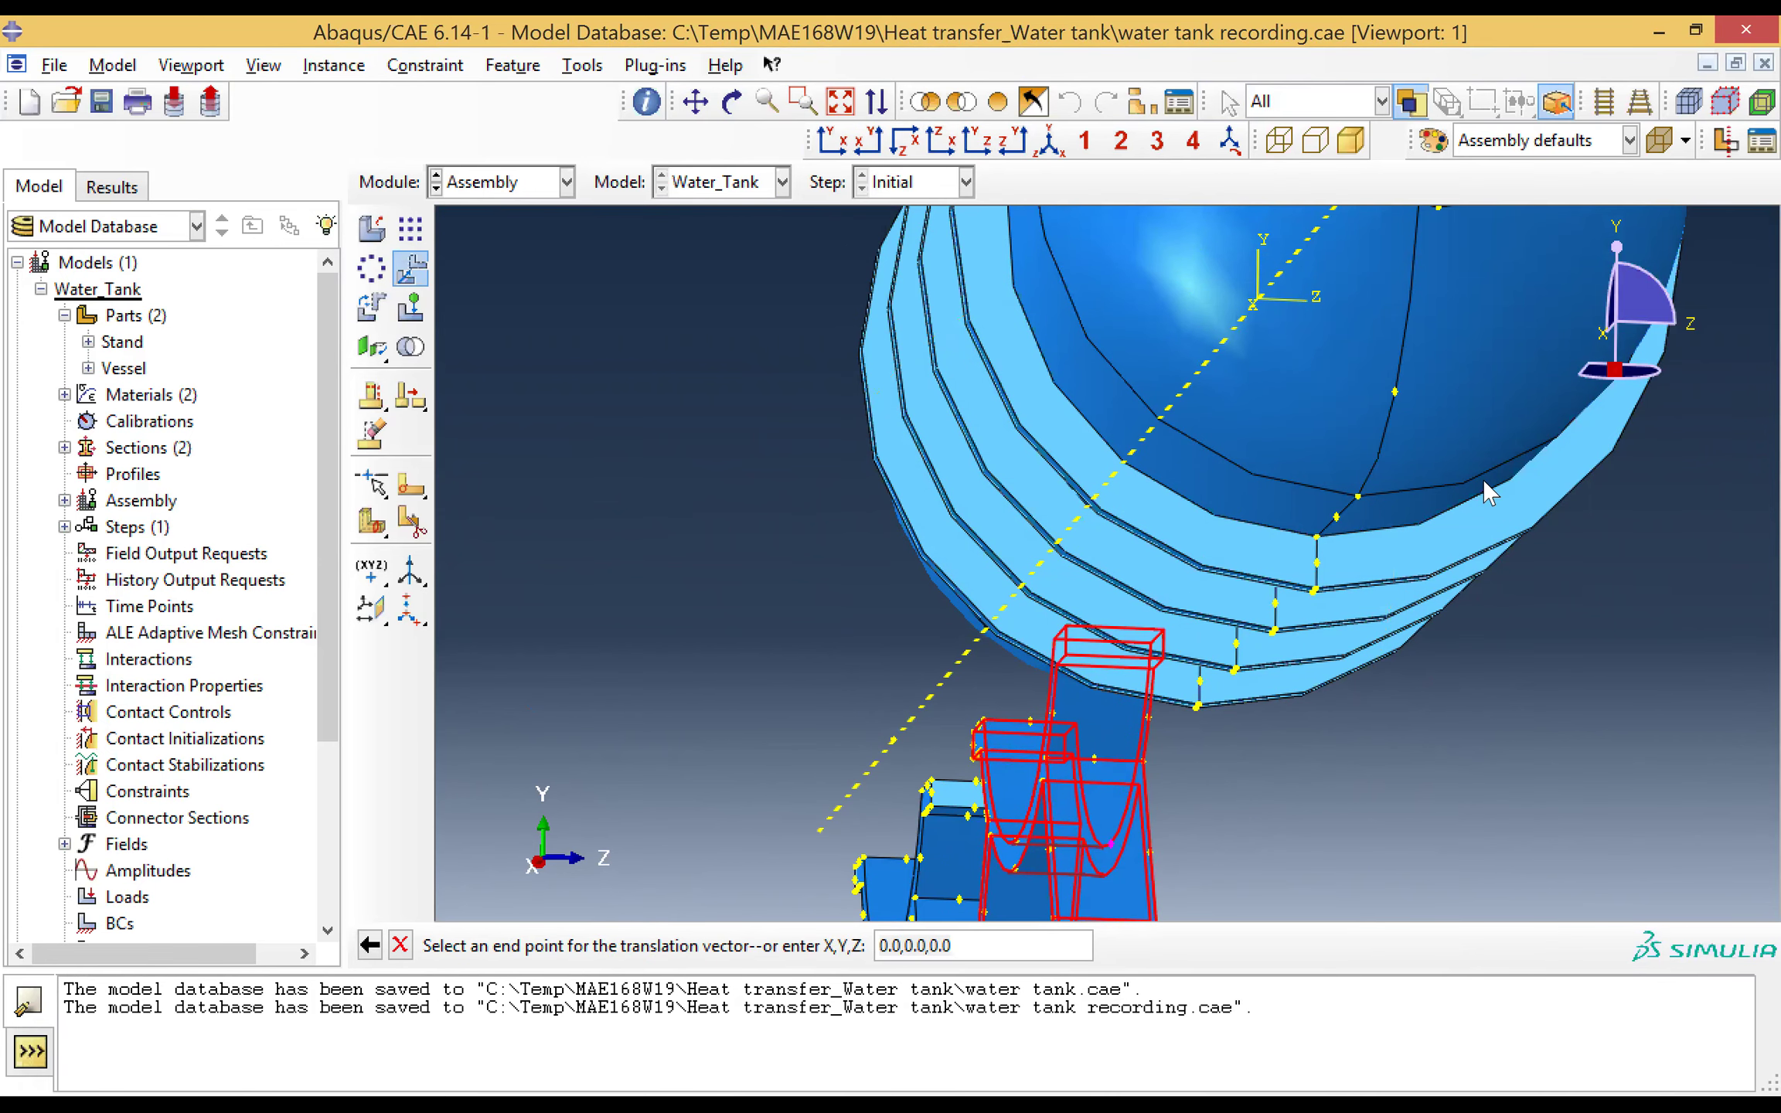
{"action": "left_click", "coordinate": [1357, 497]}
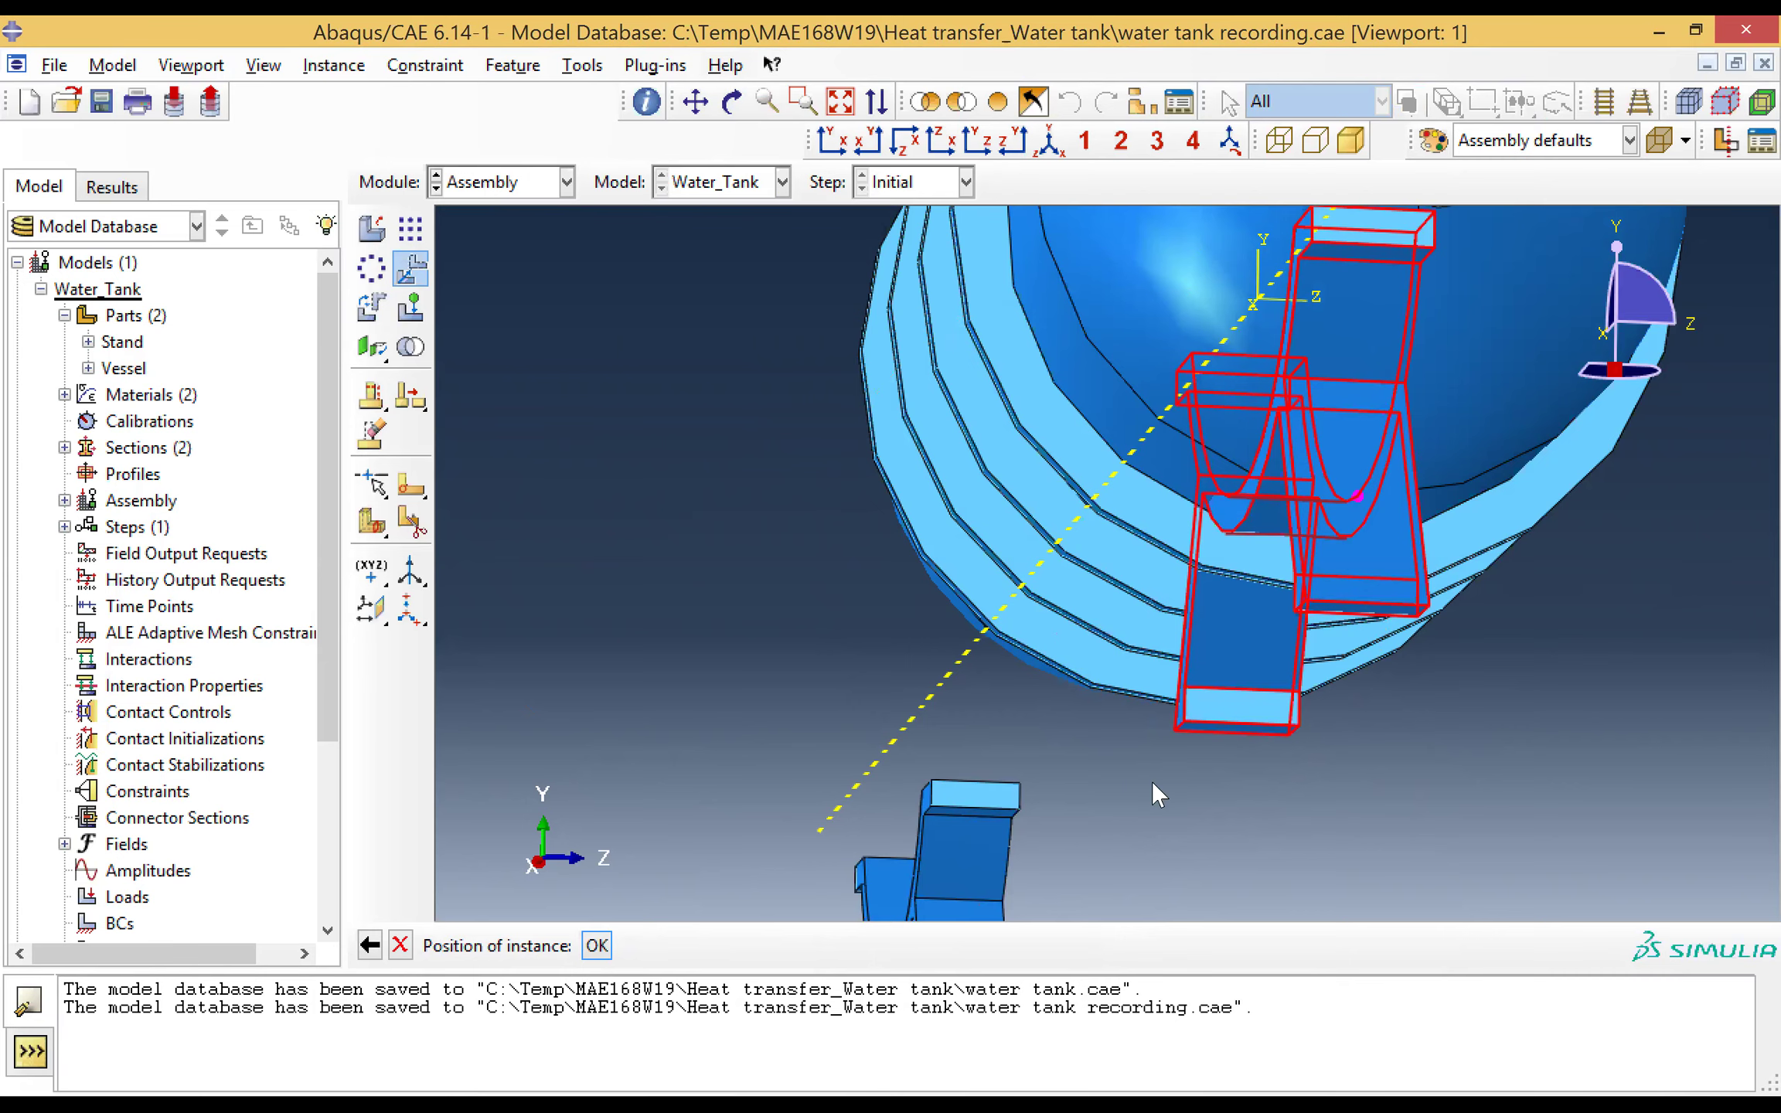
{"action": "left_click", "coordinate": [596, 946]}
Step: Rotate the second Stand instance by 90 degrees about the axis from 0,1,0 to 0,0,0 and accept its position
{"action": "scroll", "coordinate": [1155, 667], "scroll_direction": "down", "scroll_amount": 5}
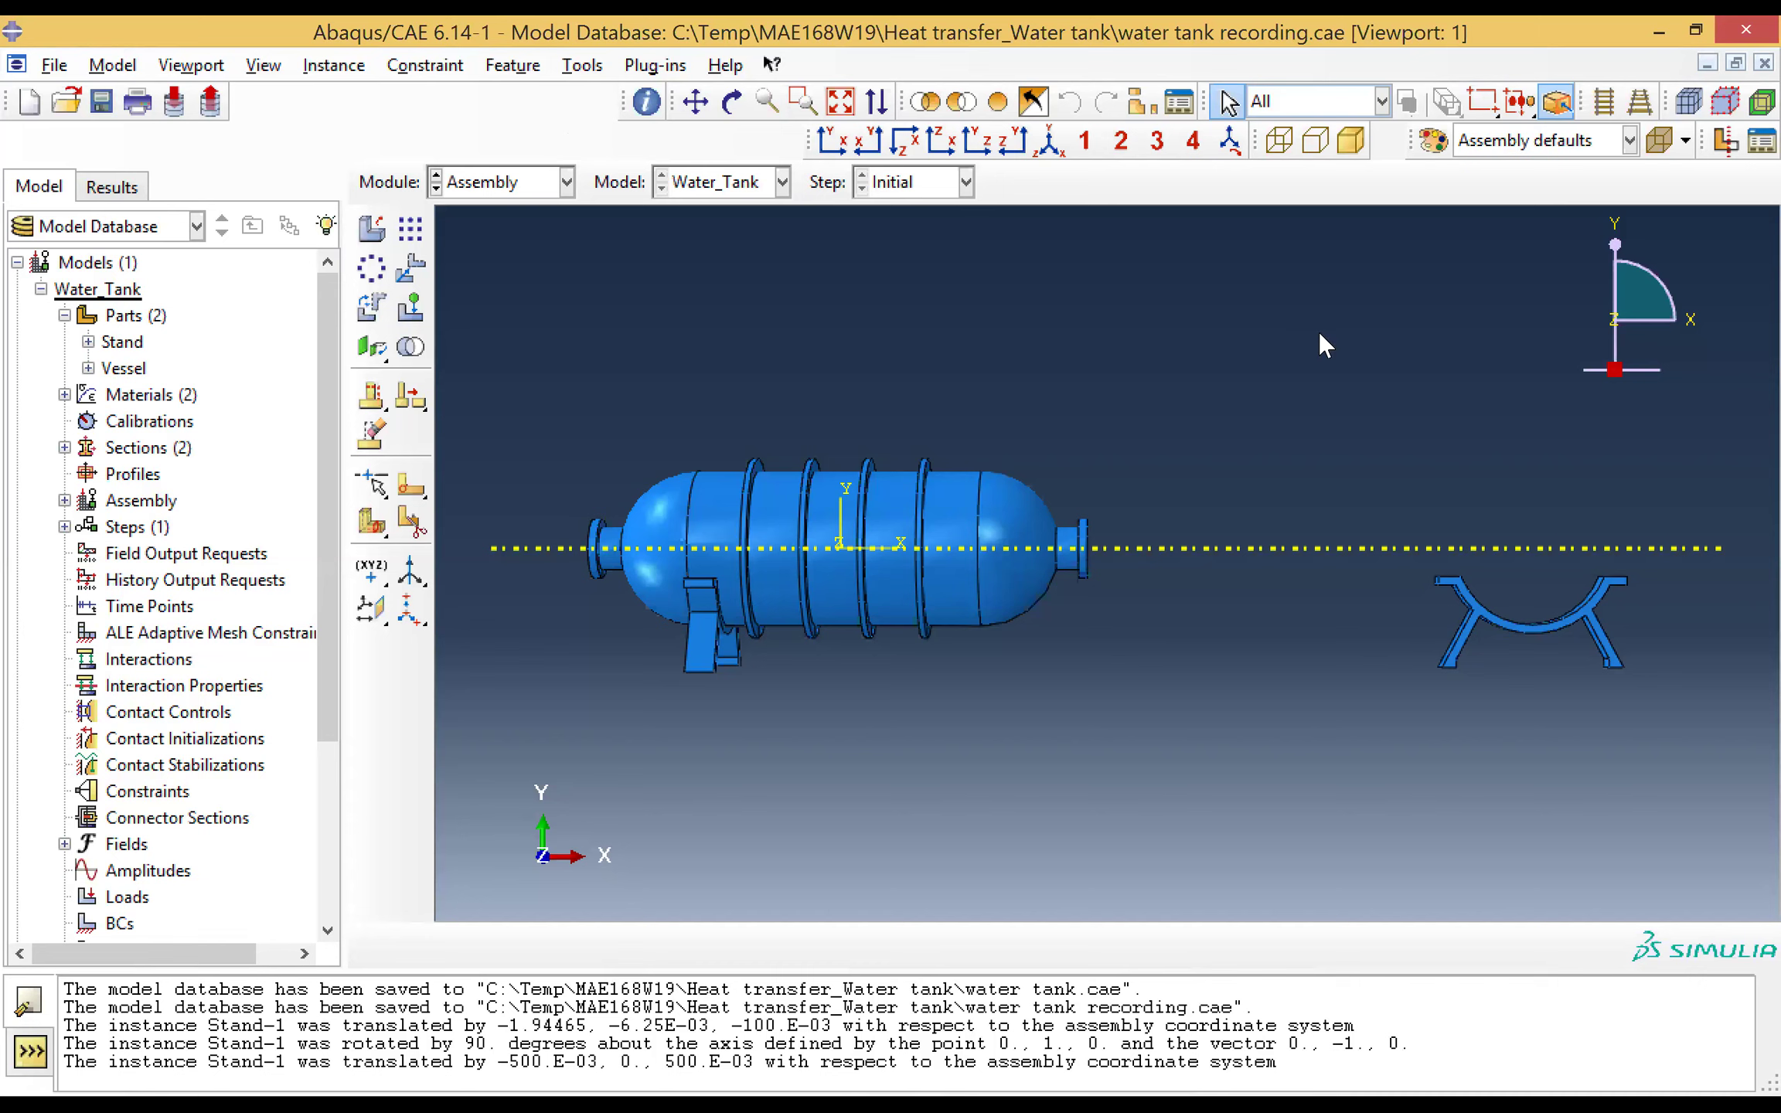
{"action": "left_click", "coordinate": [331, 68]}
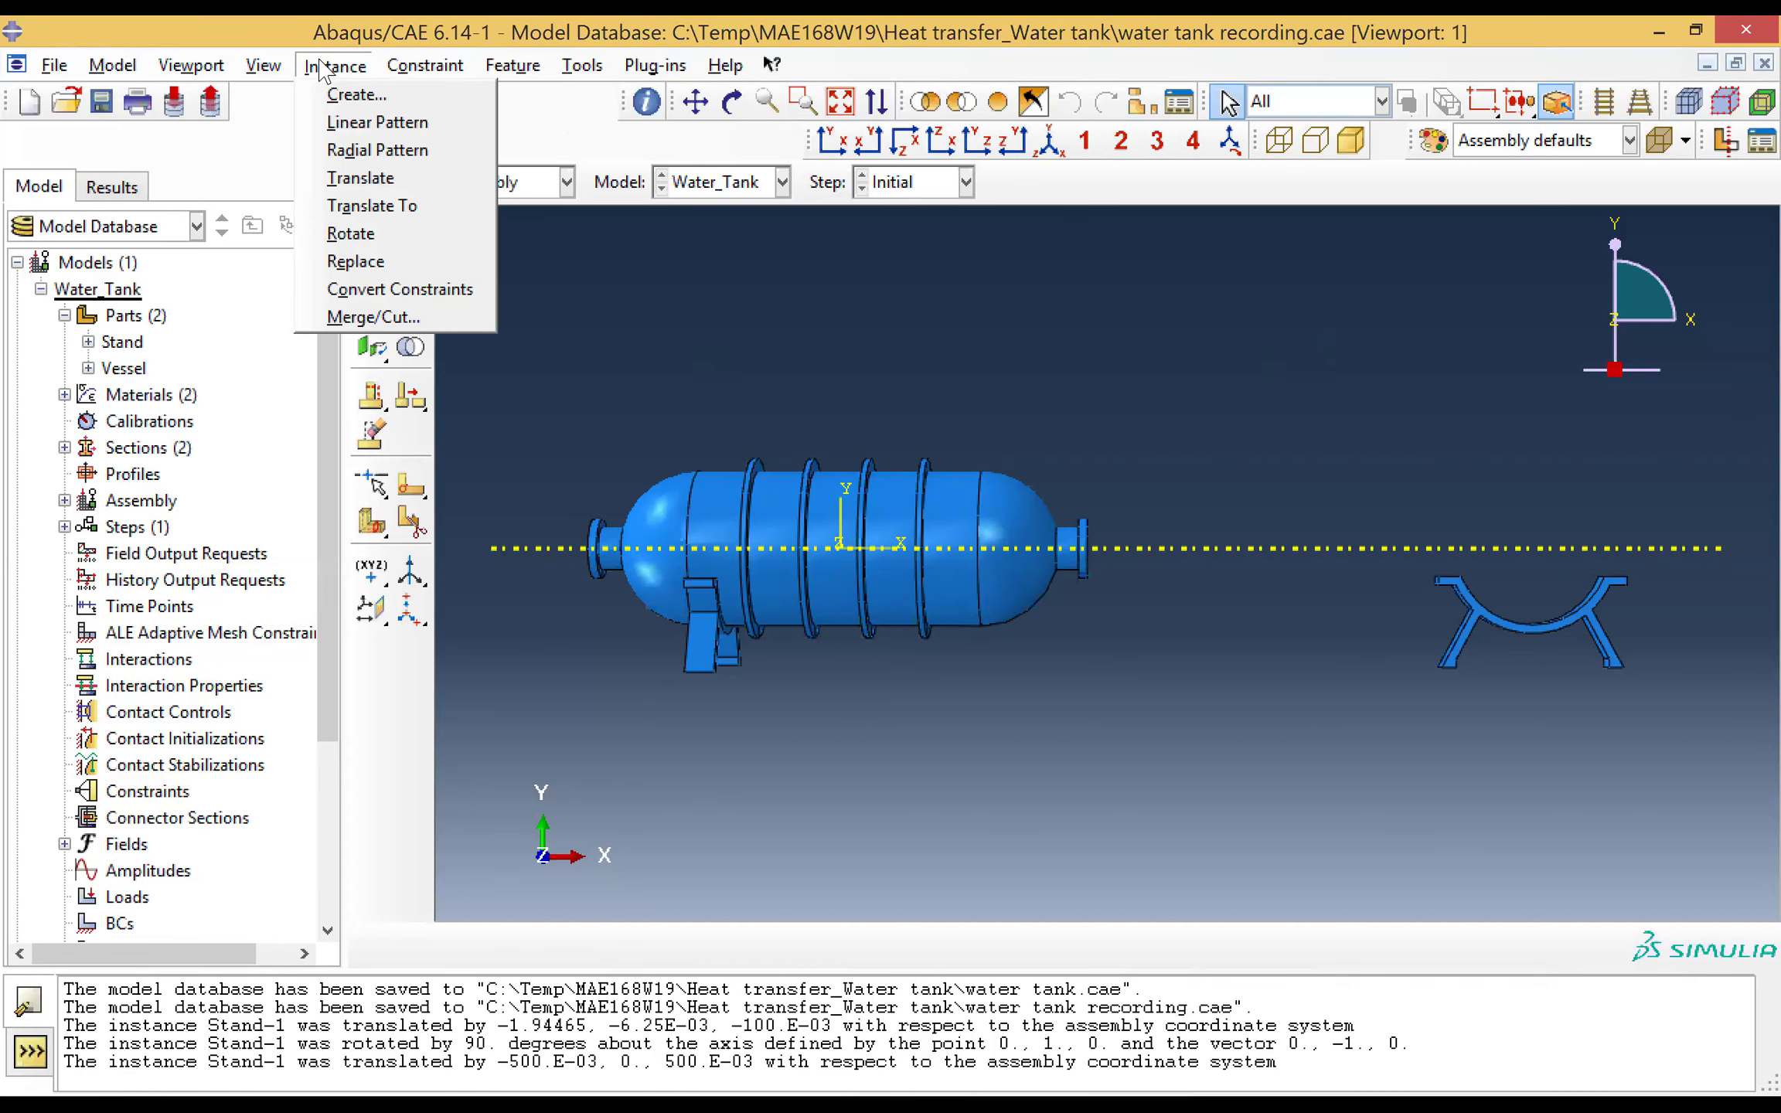
{"action": "left_click", "coordinate": [403, 233]}
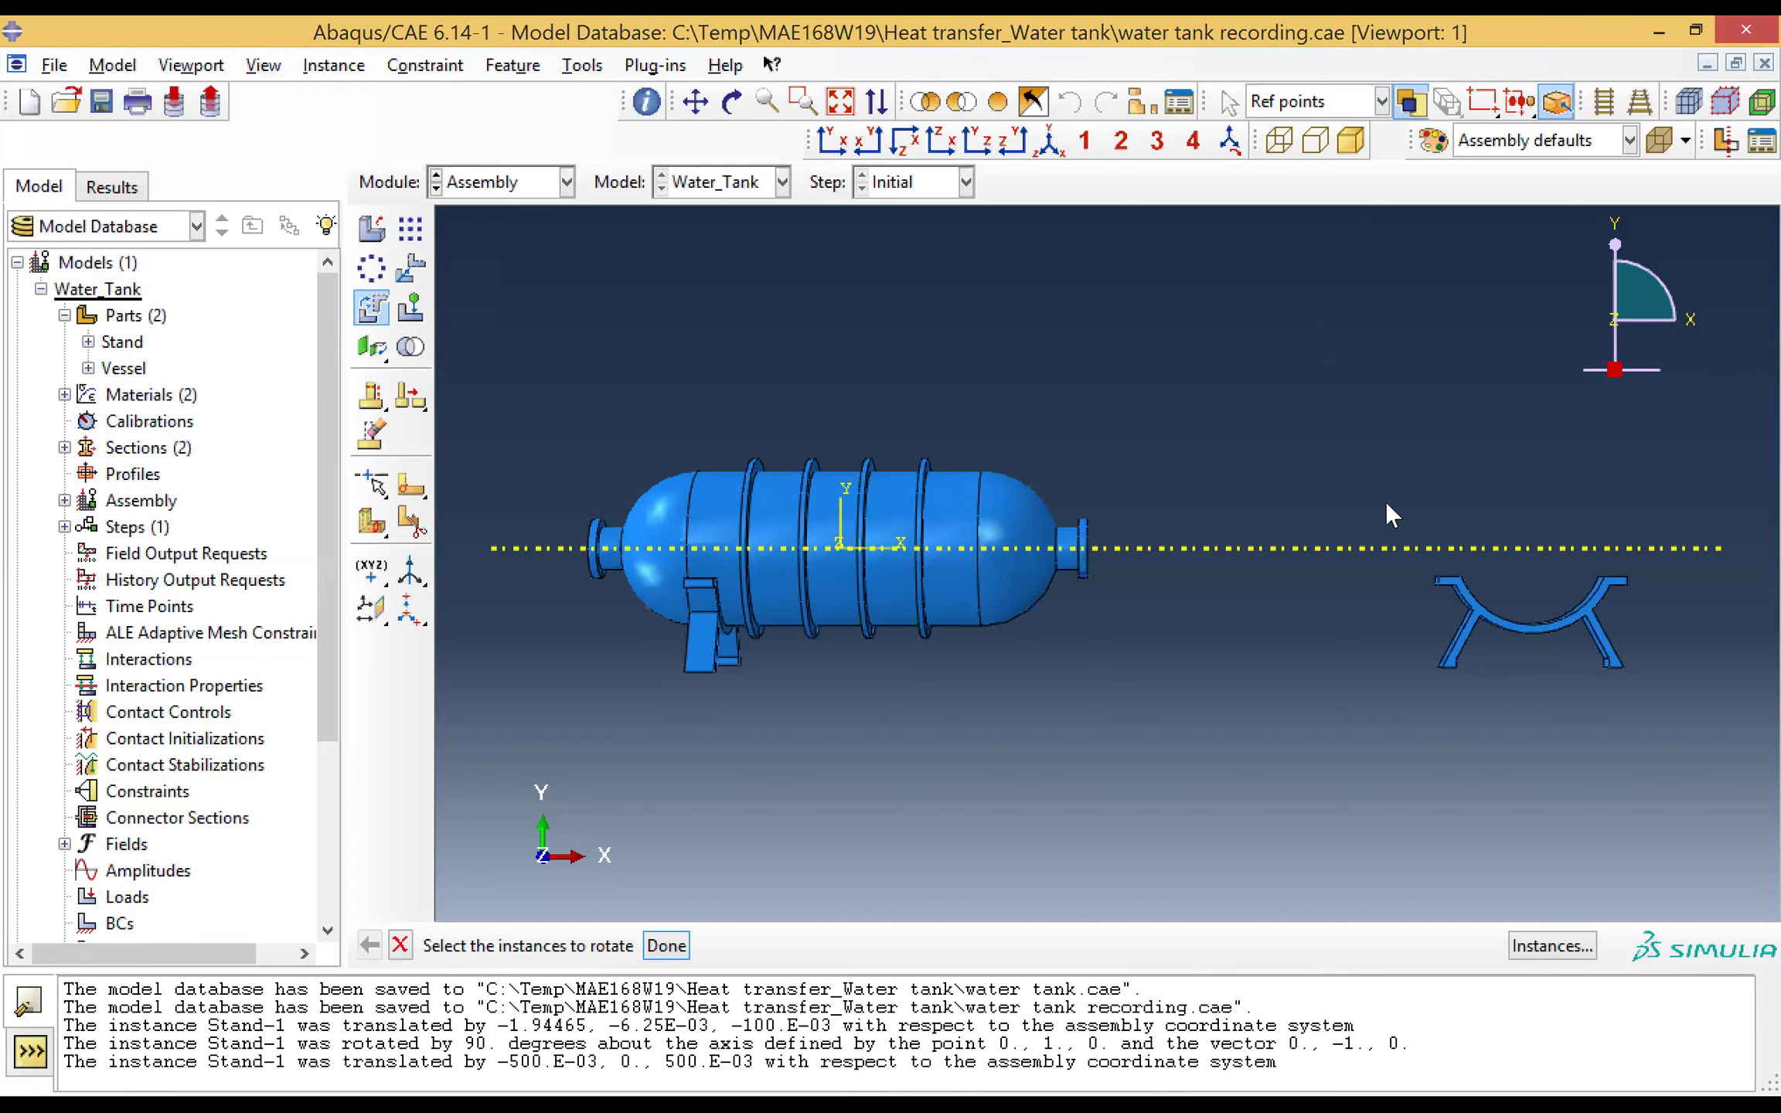
{"action": "left_click_drag", "start_coordinate": [1421, 567], "coordinate": [1662, 685]}
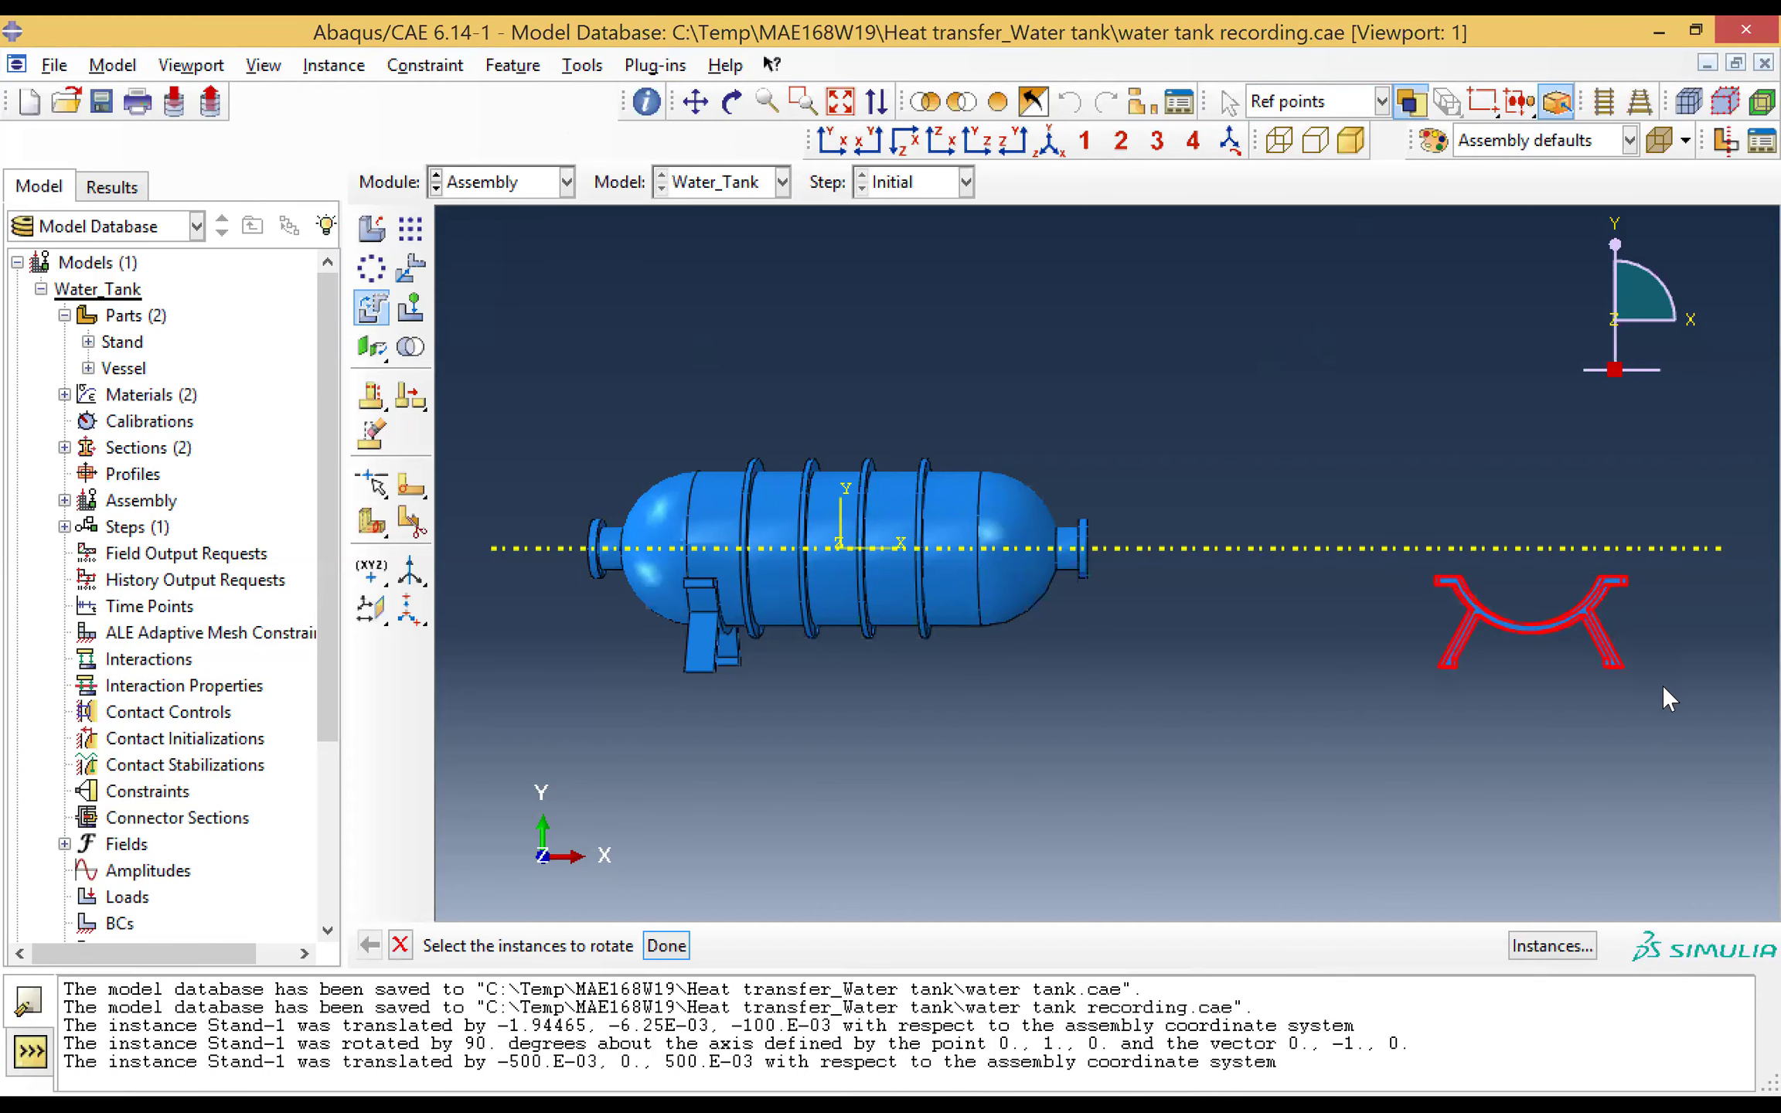
{"action": "left_click", "coordinate": [669, 945]}
{"action": "left_click", "coordinate": [892, 946]}
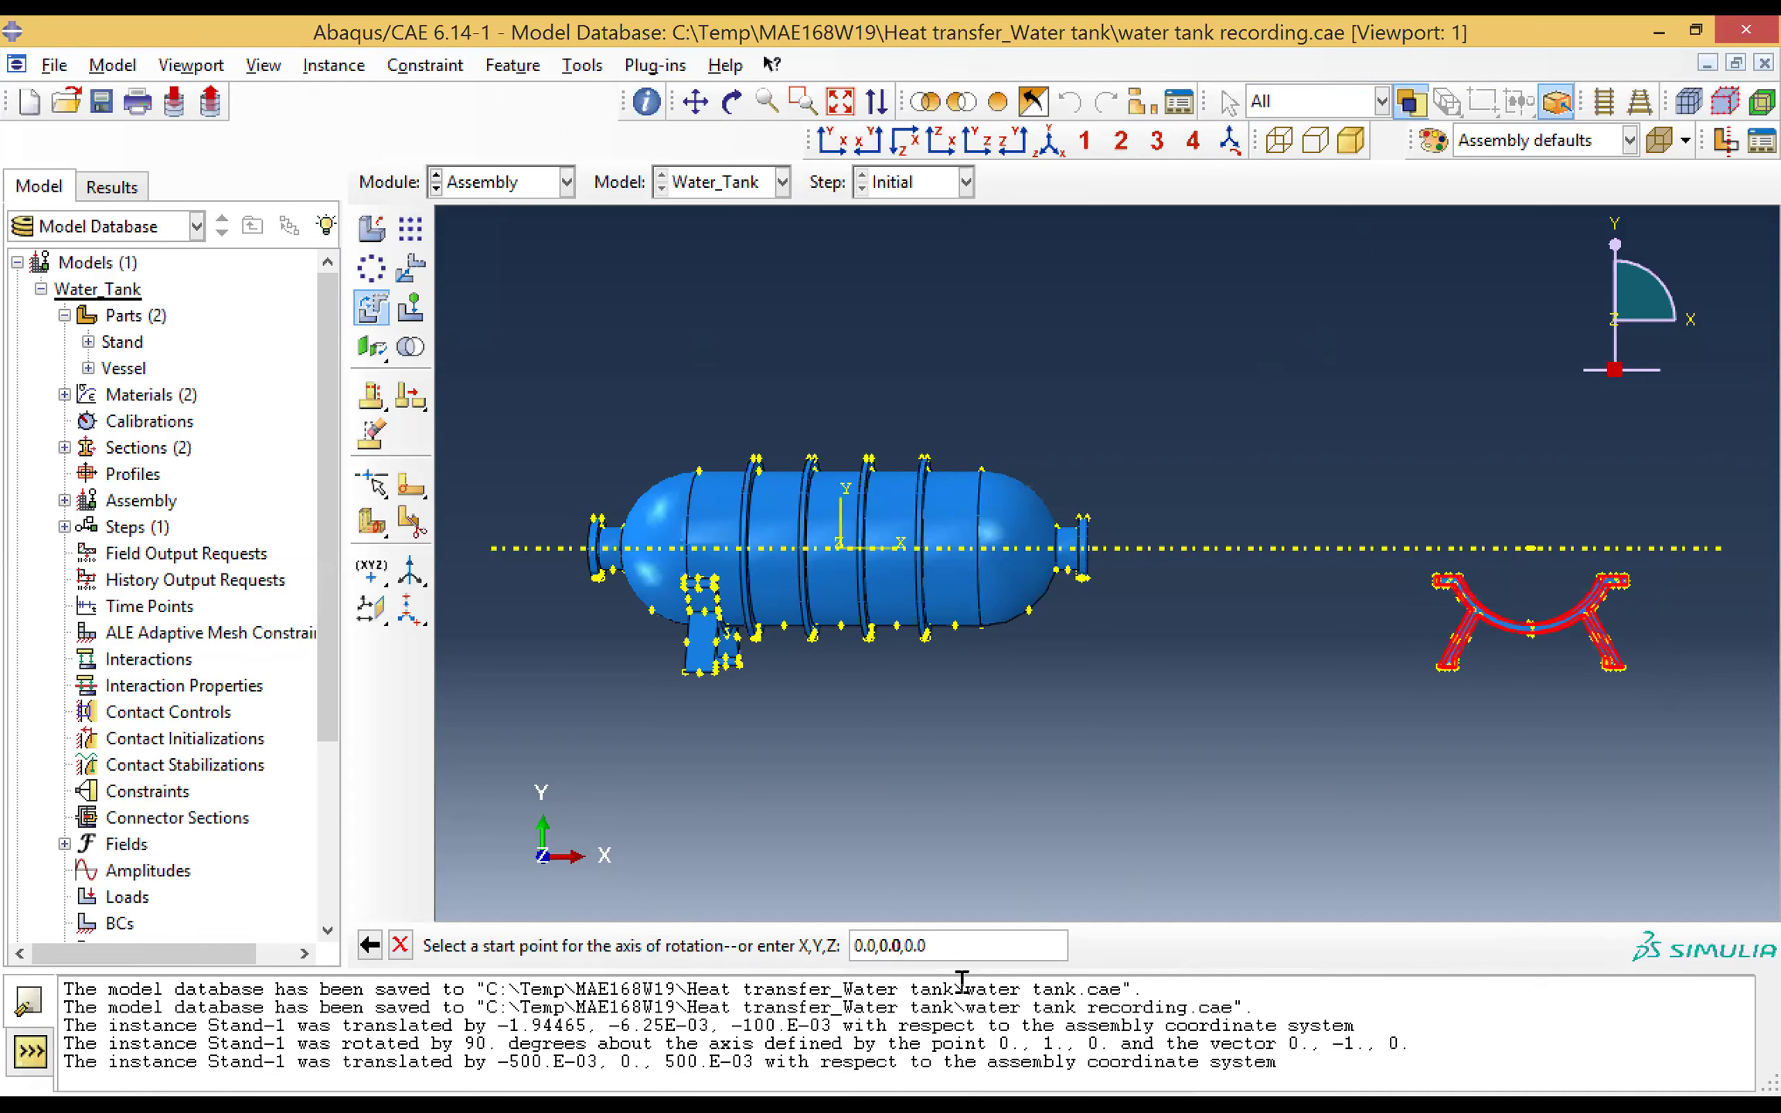
{"action": "type", "text": "1"}
{"action": "key", "text": "Return"}
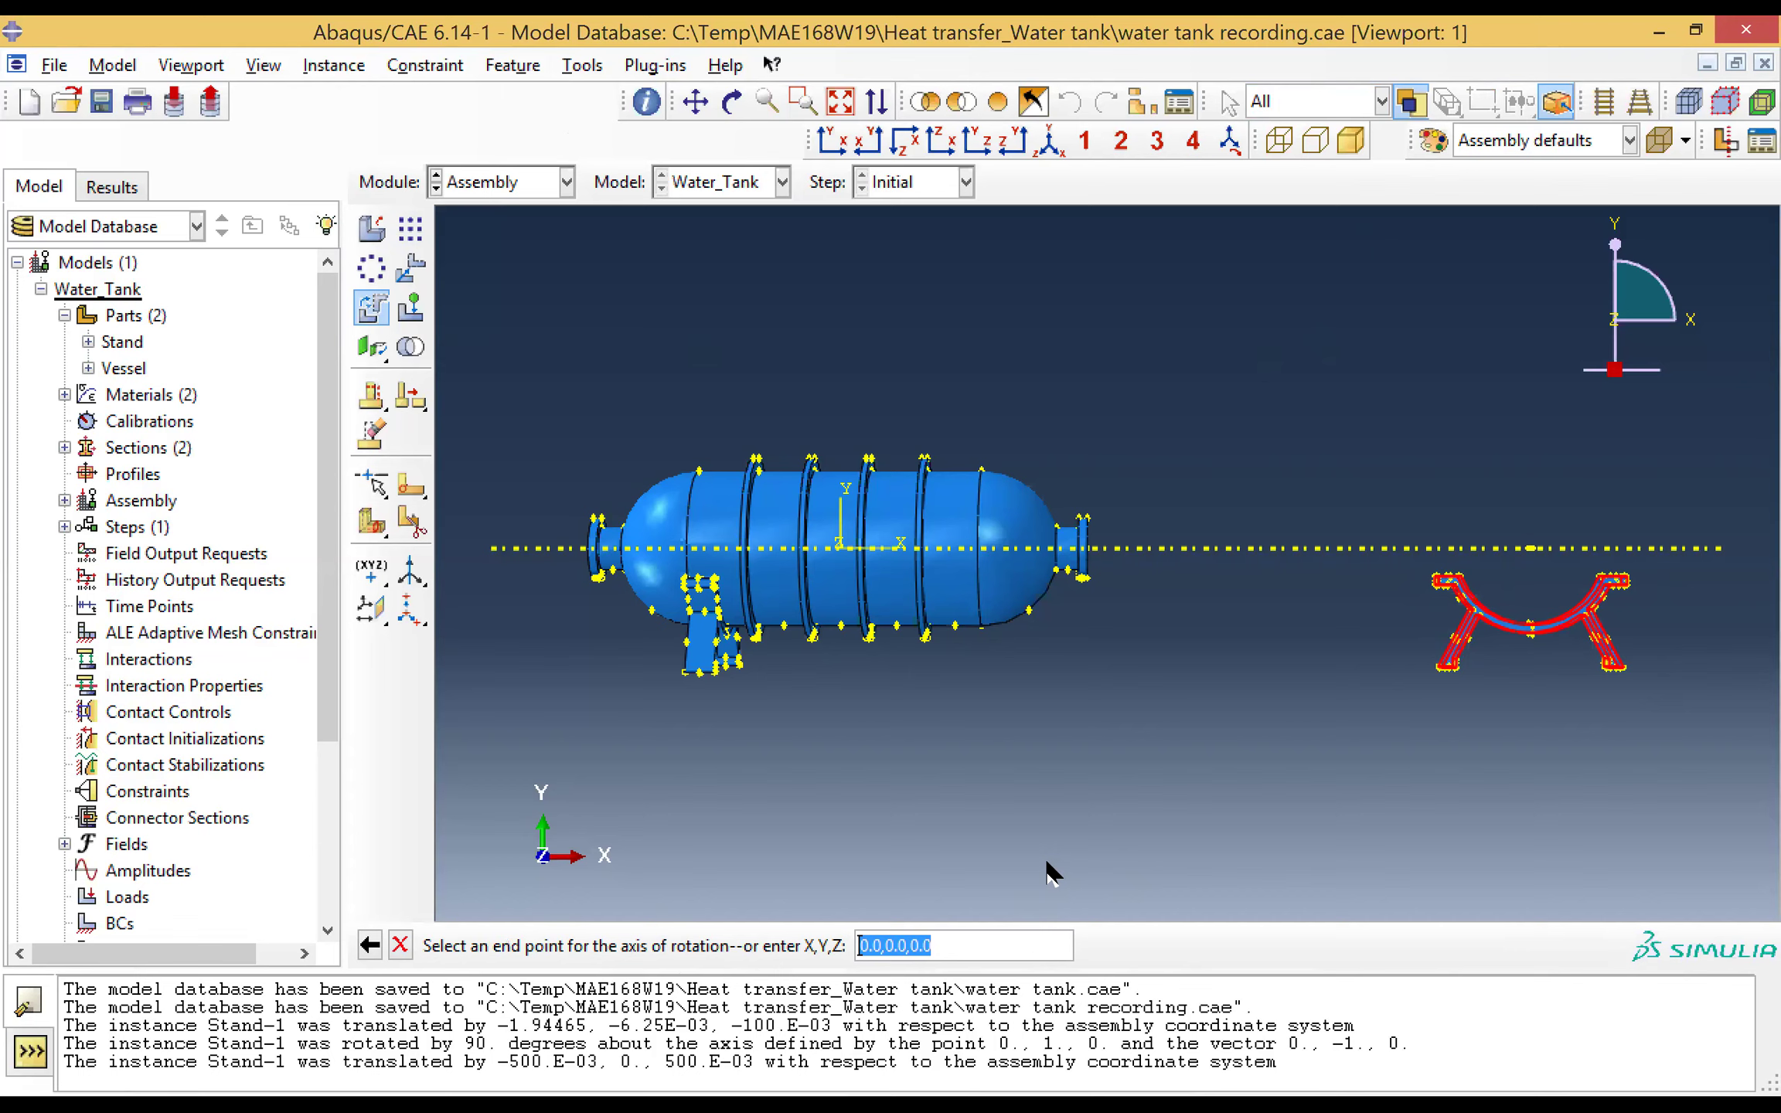
{"action": "key", "text": "Return"}
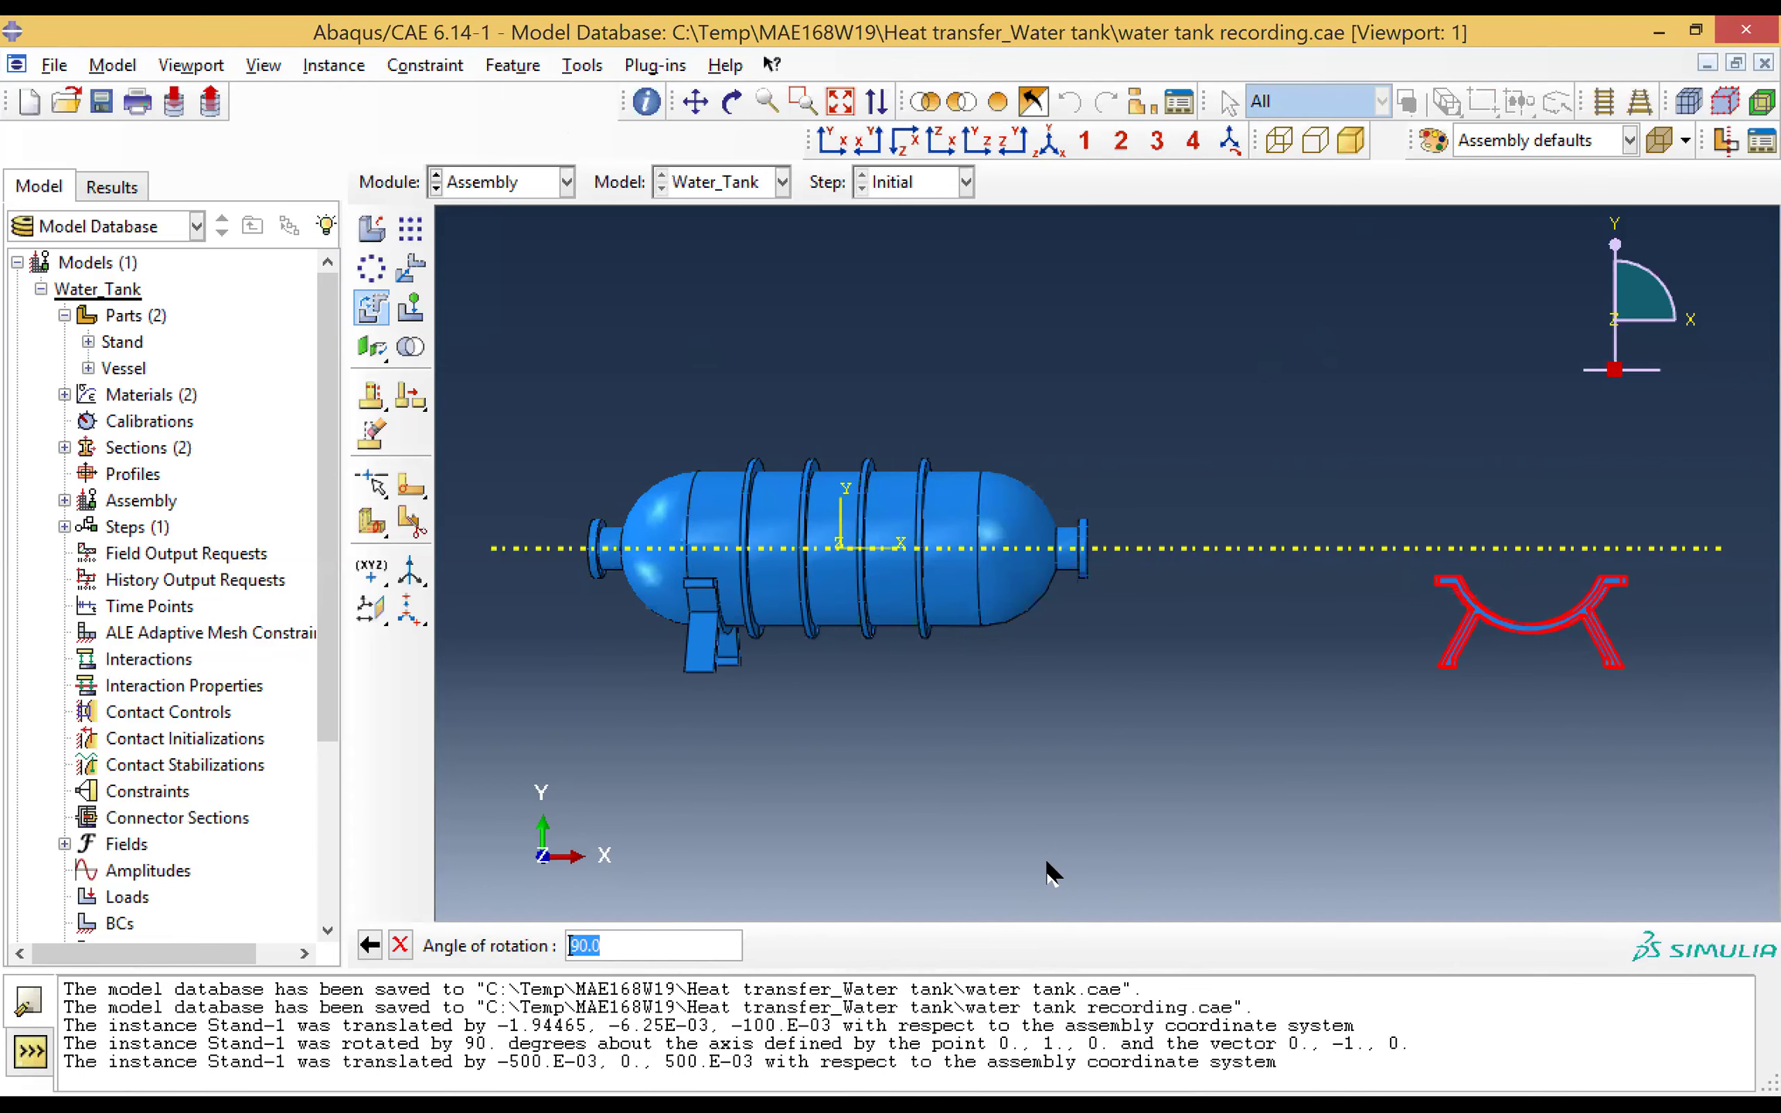
{"action": "key", "text": "Return"}
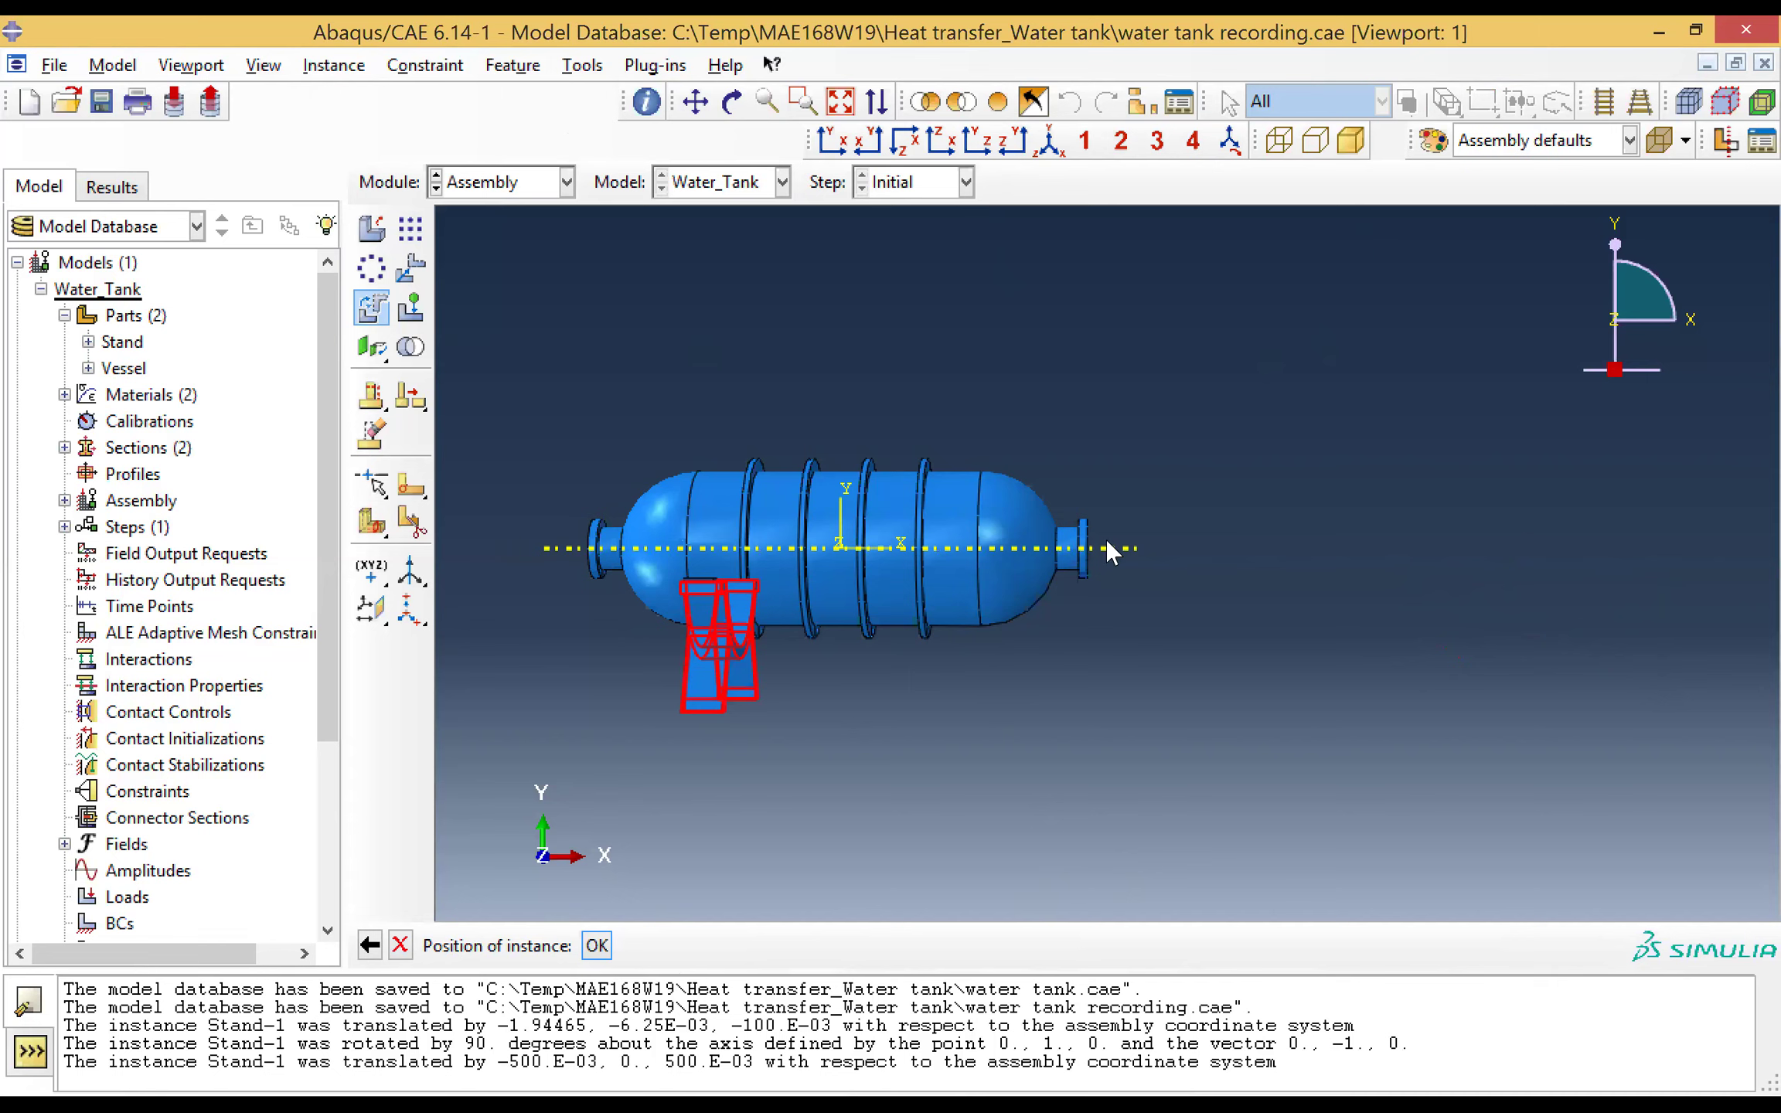
{"action": "left_click", "coordinate": [597, 945]}
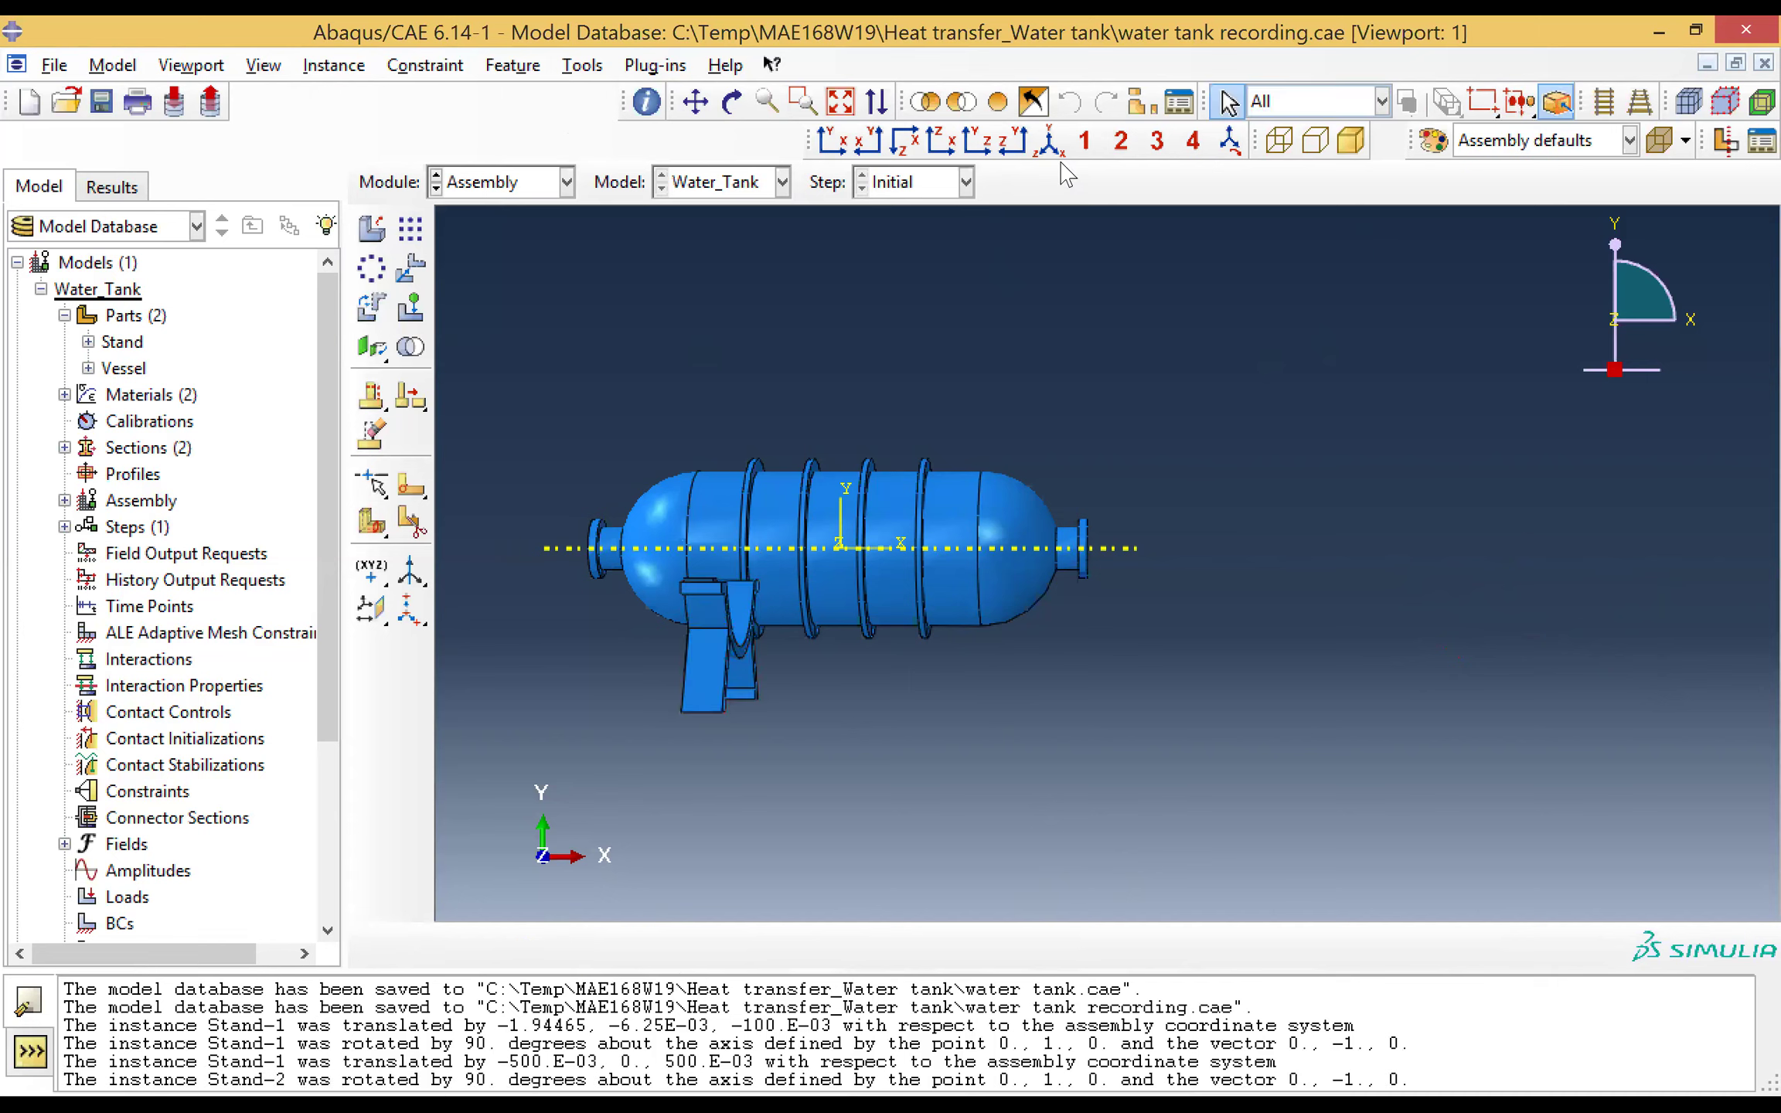
Step: Begin translating the second Stand instance away from the vessel, starting the vector at the +X face's midpoint on its saddle's inner arc
{"action": "left_click", "coordinate": [1012, 141]}
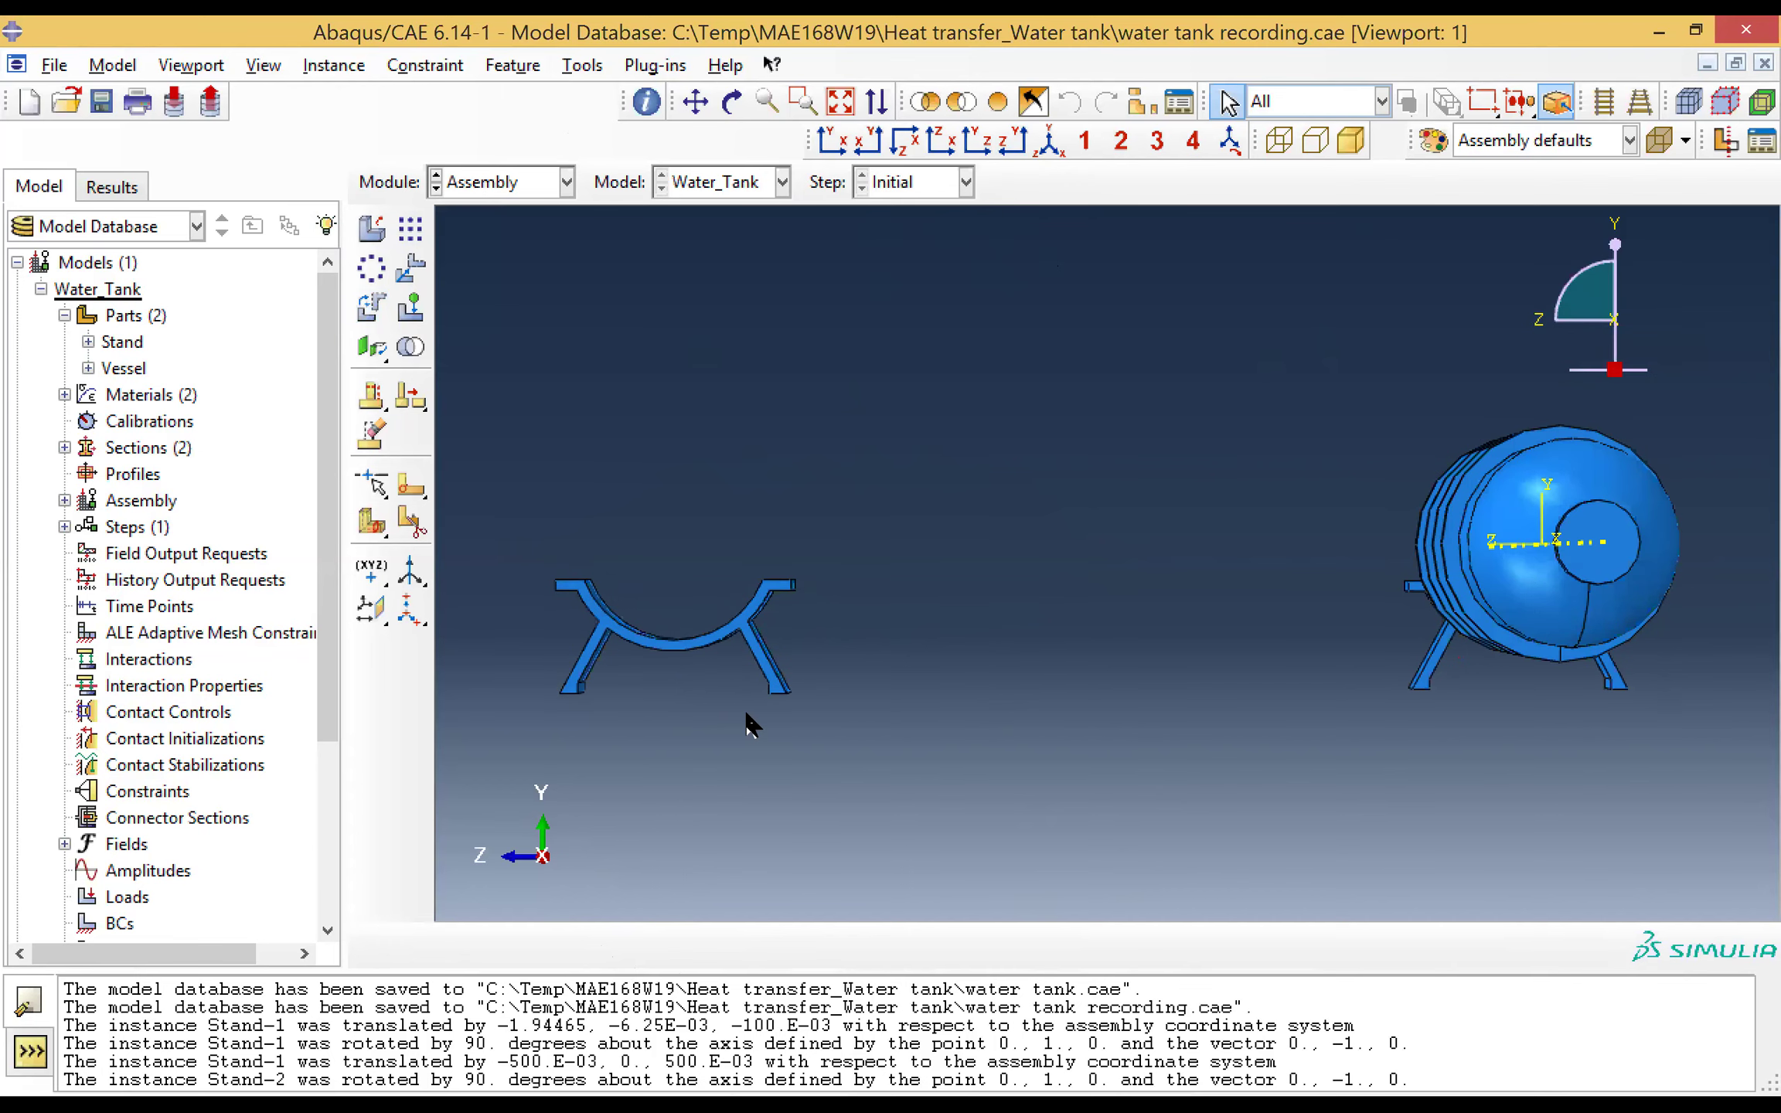
{"action": "left_click", "coordinate": [351, 68]}
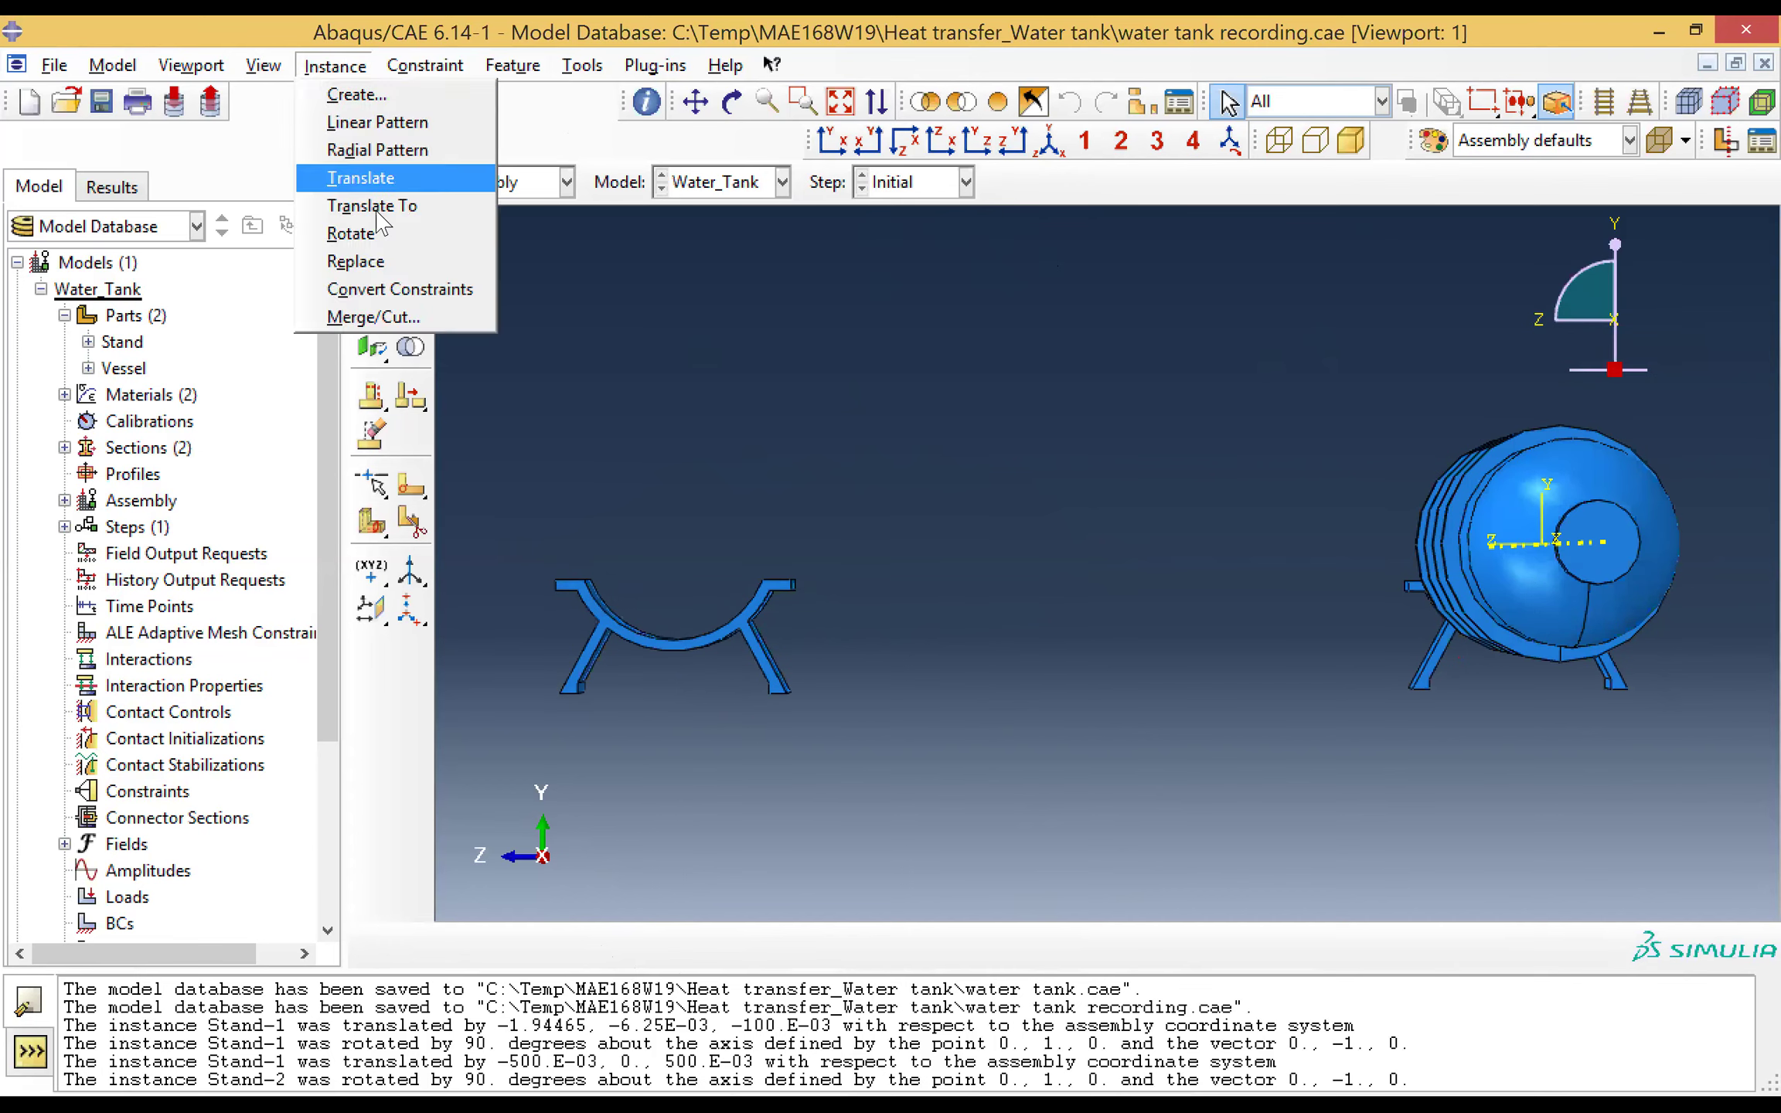
{"action": "left_click", "coordinate": [363, 179]}
{"action": "left_click_drag", "start_coordinate": [552, 577], "coordinate": [824, 749]}
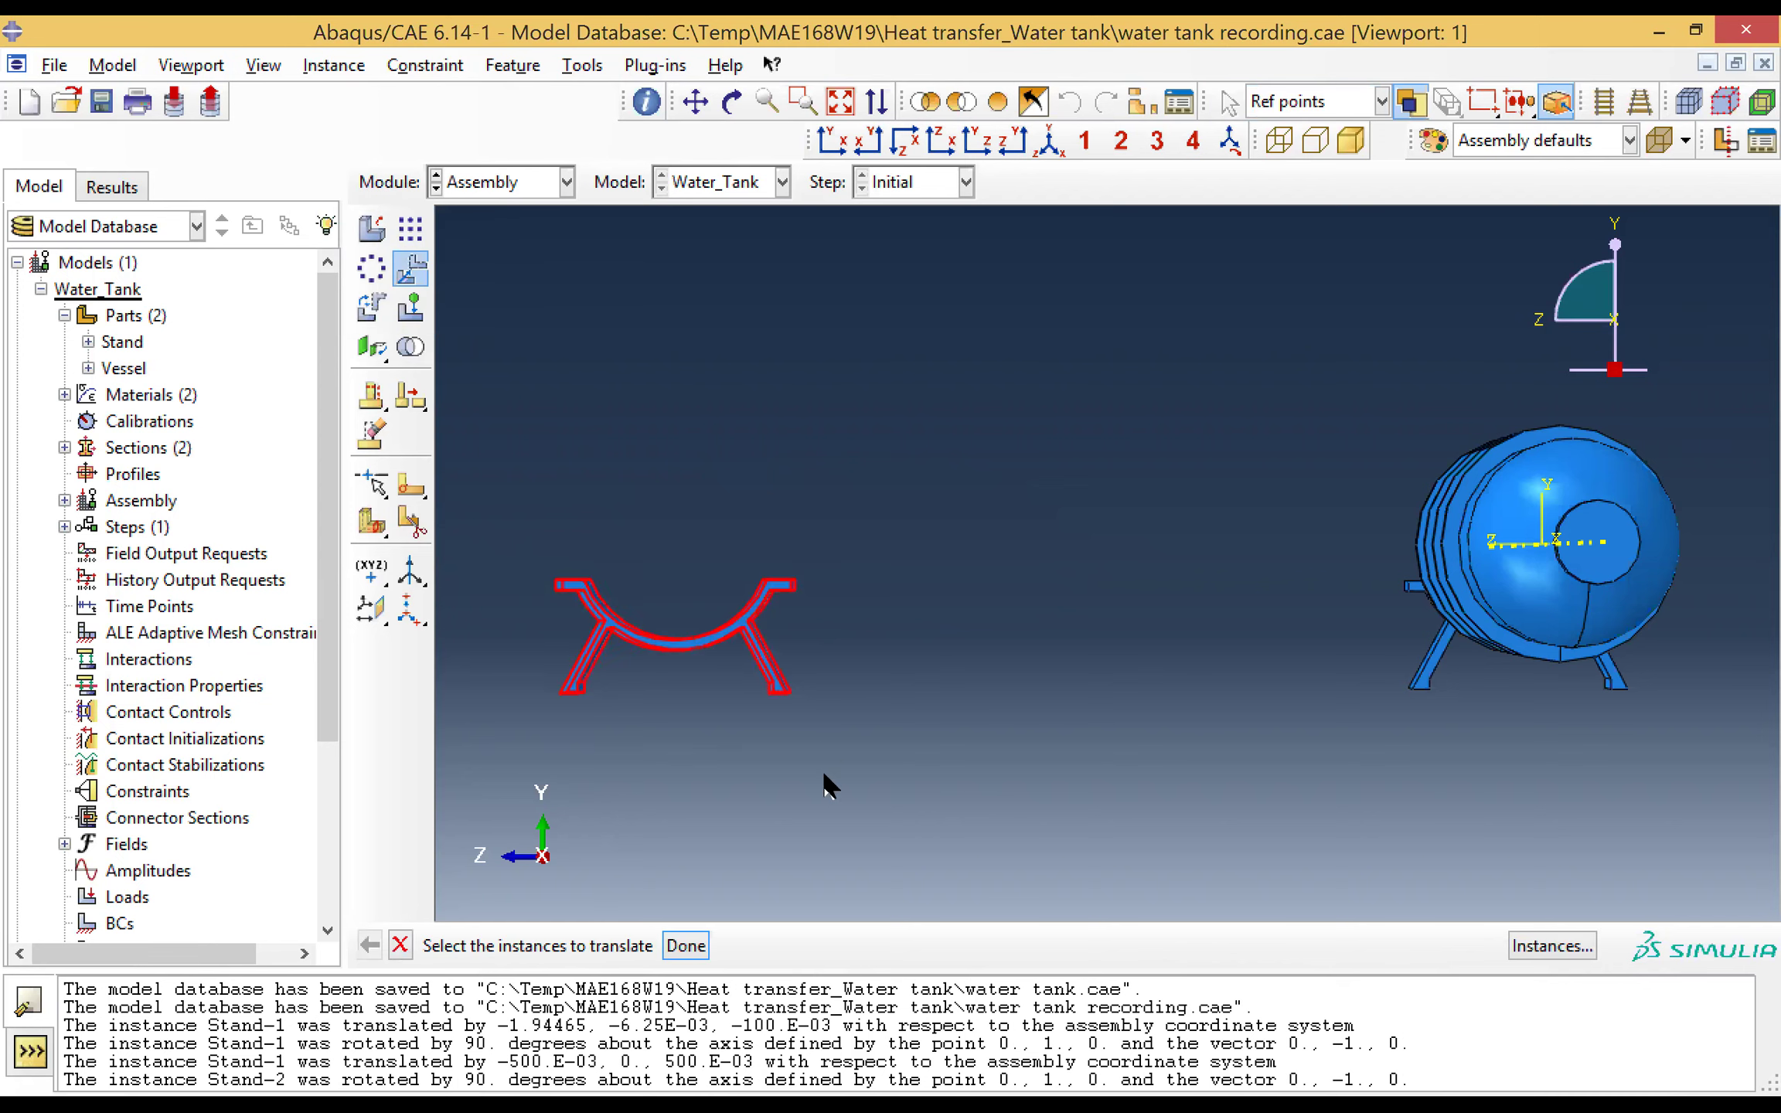
{"action": "left_click", "coordinate": [684, 946]}
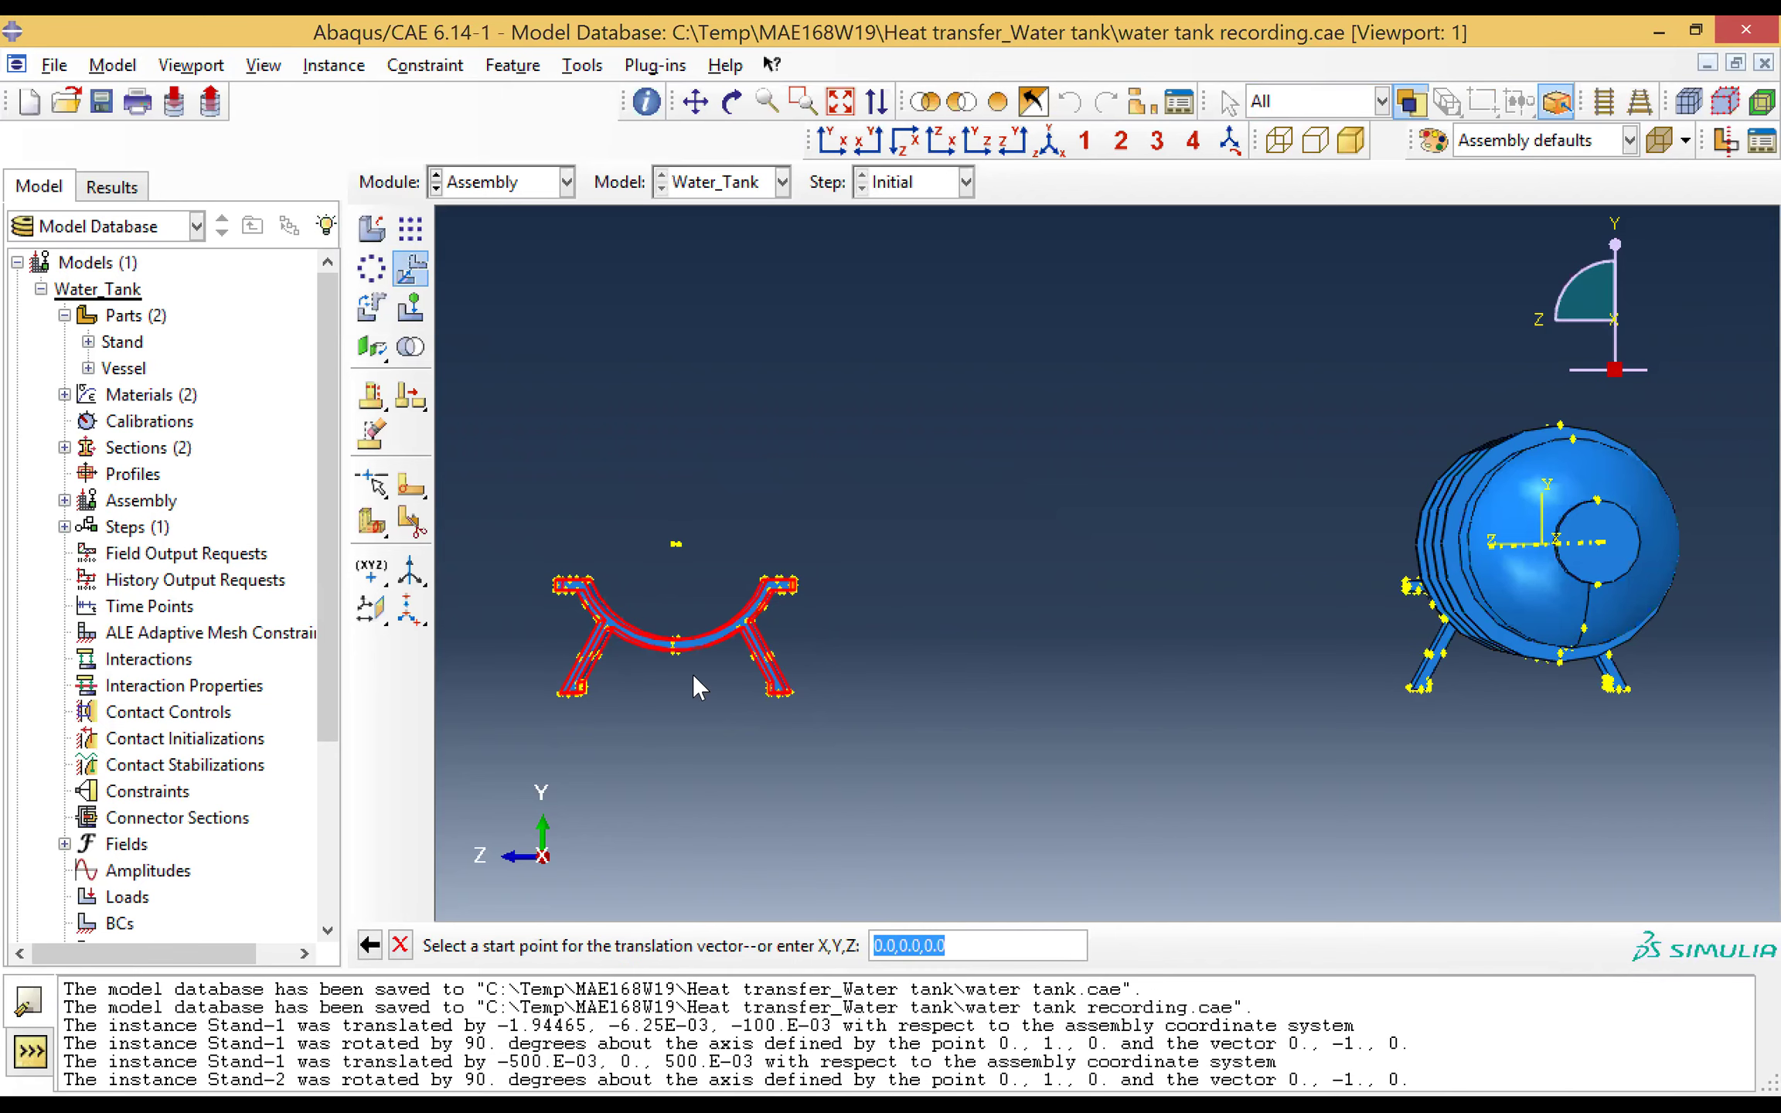
{"action": "scroll", "coordinate": [692, 675], "scroll_direction": "up", "scroll_amount": 5}
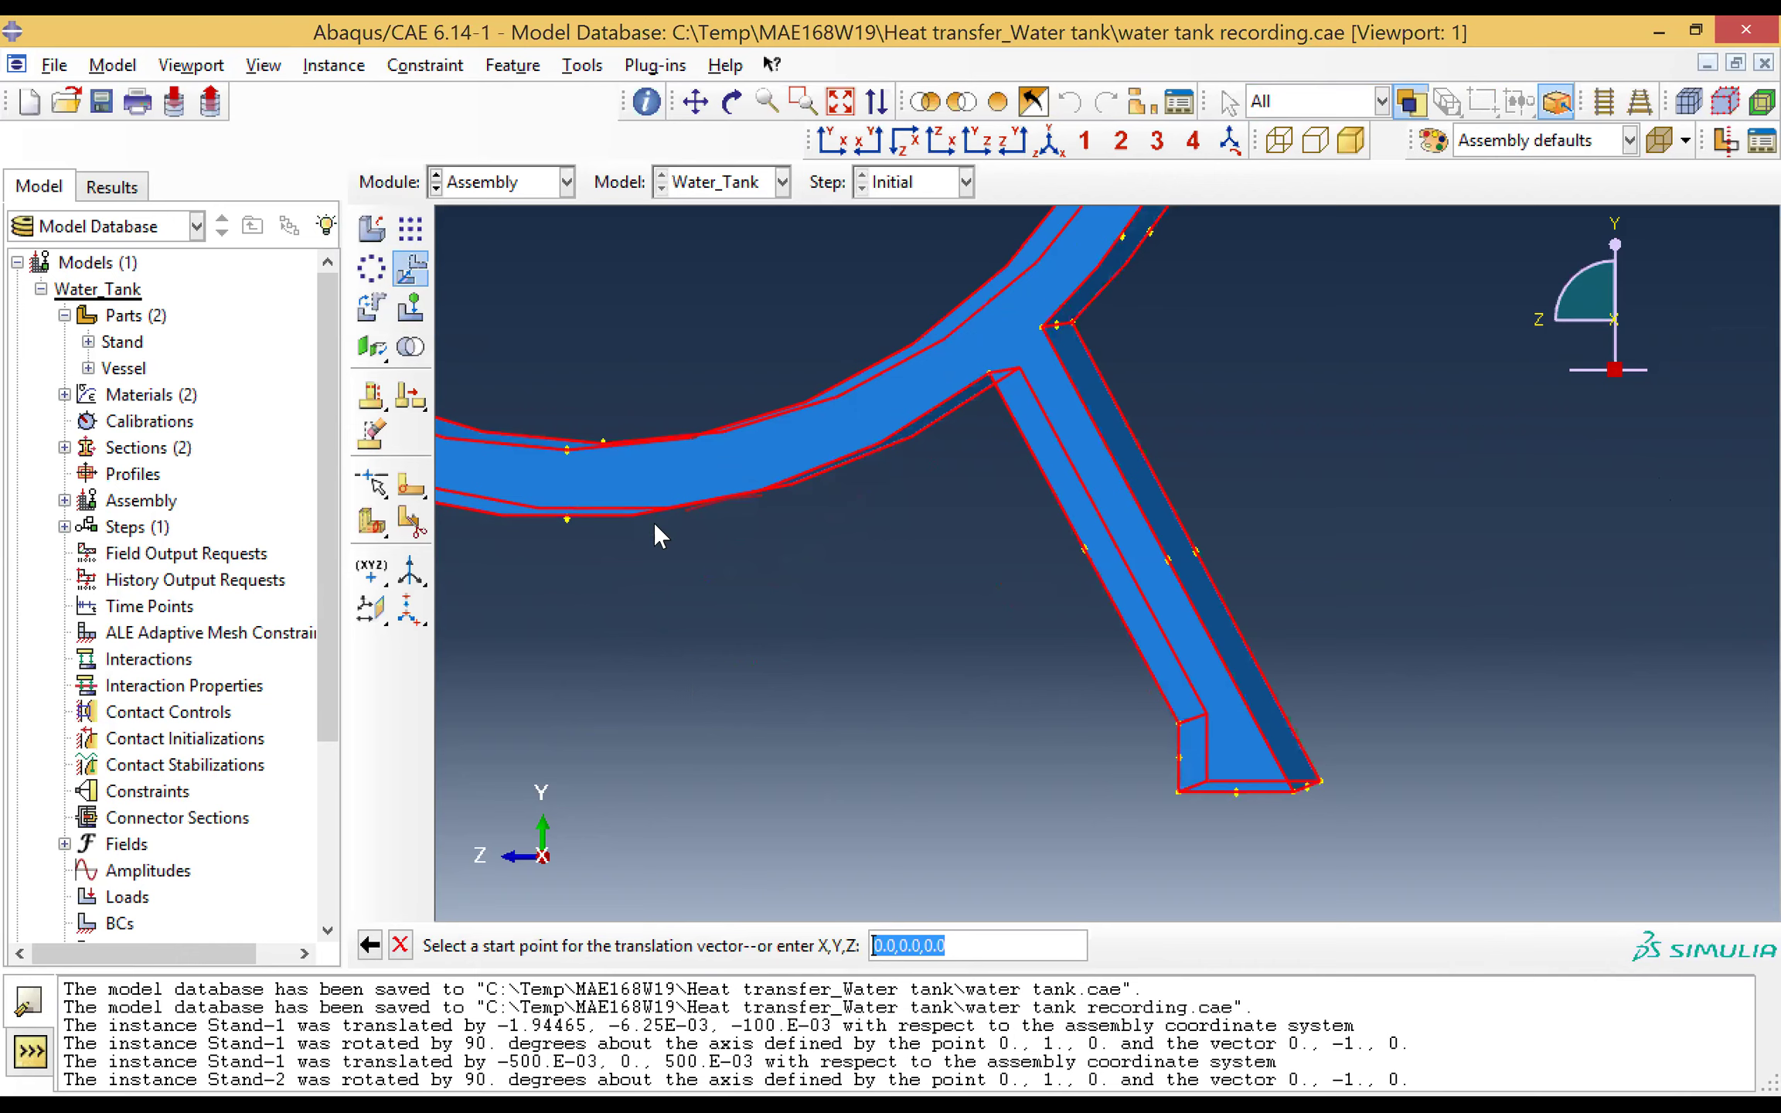
{"action": "scroll", "coordinate": [600, 539], "scroll_direction": "up", "scroll_amount": 2}
{"action": "scroll", "coordinate": [599, 538], "scroll_direction": "down", "scroll_amount": 5}
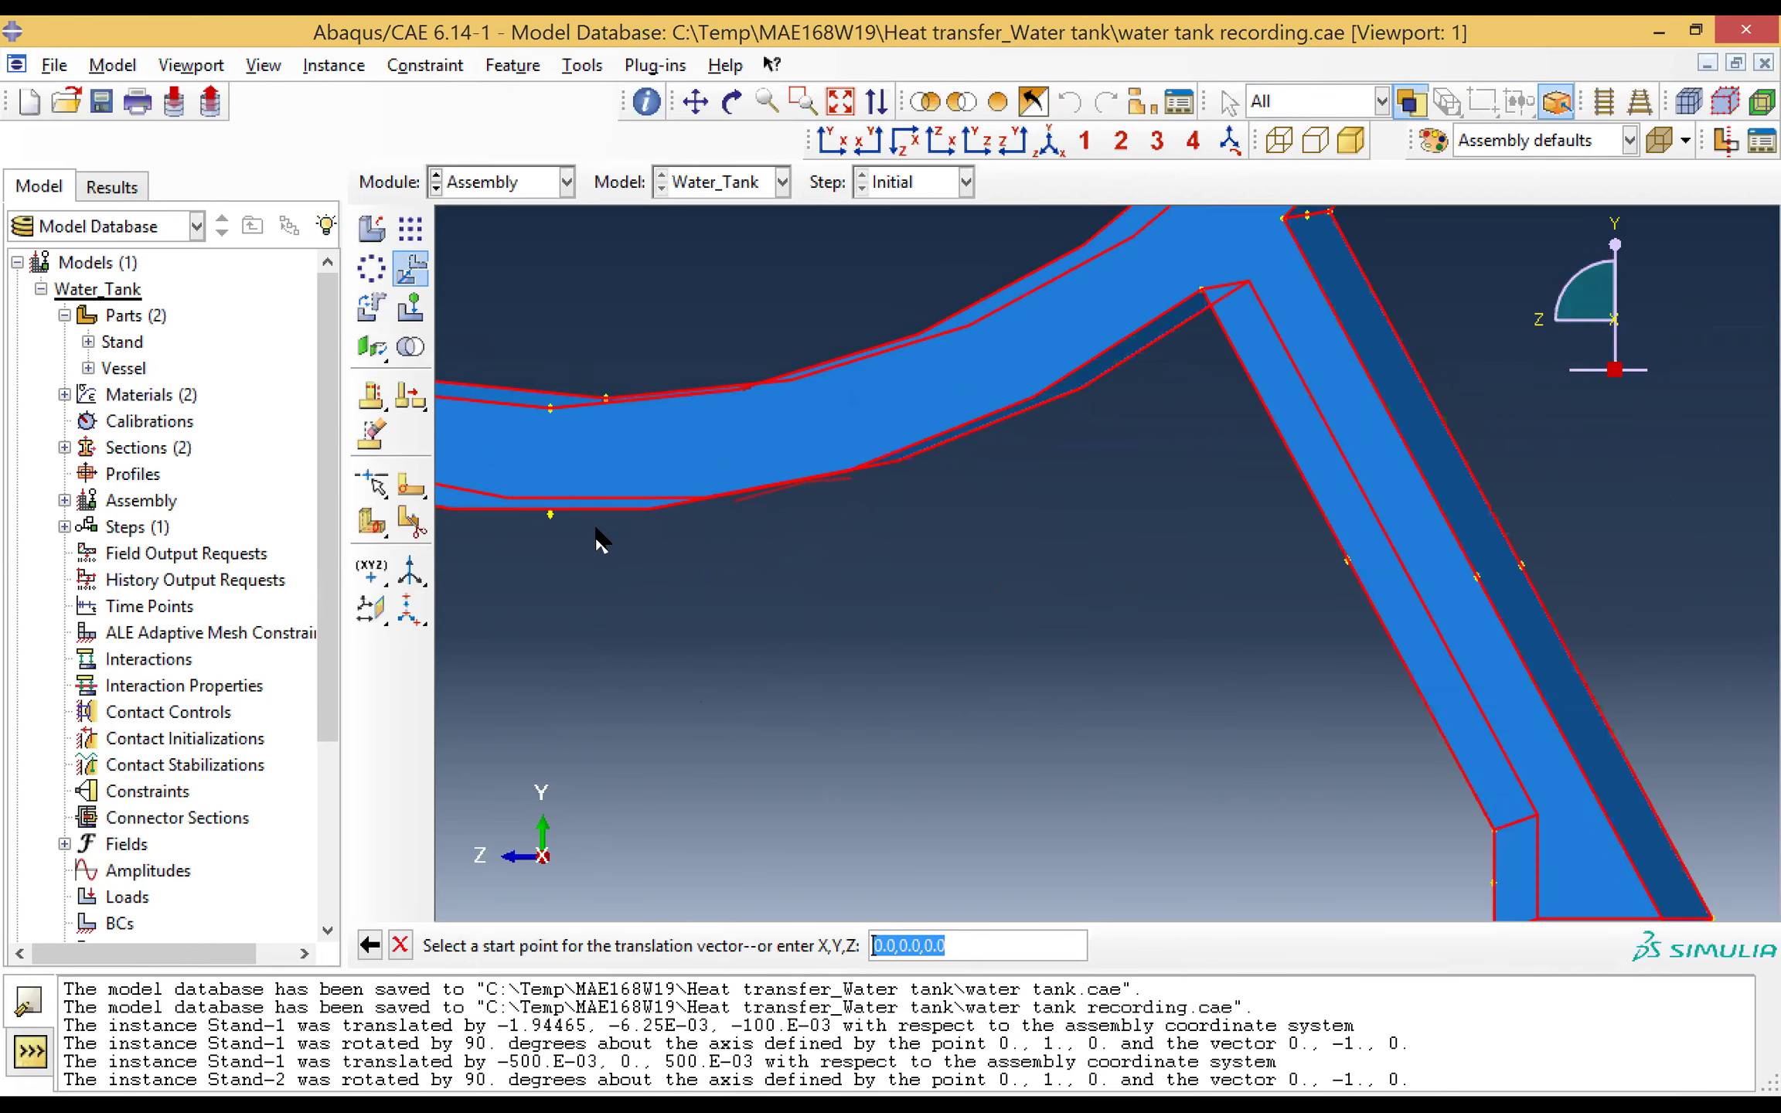
{"action": "scroll", "coordinate": [599, 539], "scroll_direction": "down", "scroll_amount": 3}
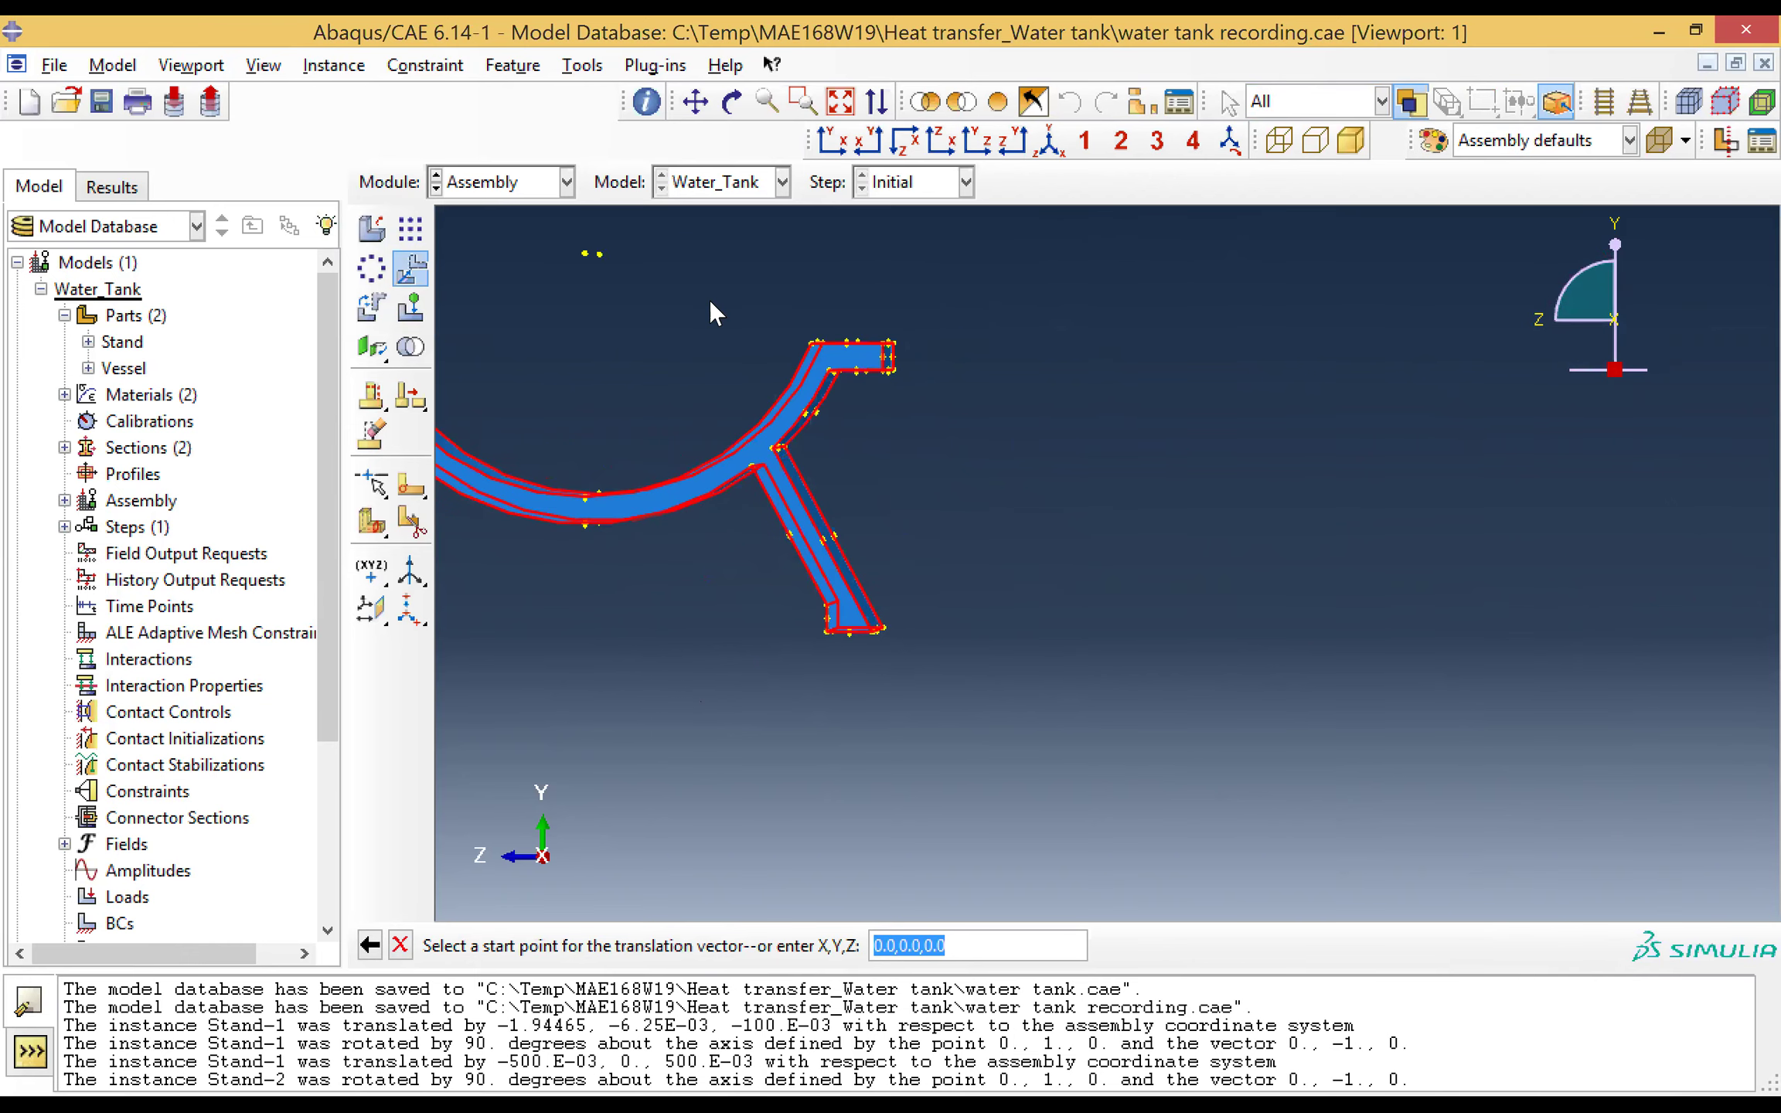
{"action": "left_click", "coordinate": [696, 102]}
{"action": "left_click_drag", "start_coordinate": [683, 315], "coordinate": [866, 346]}
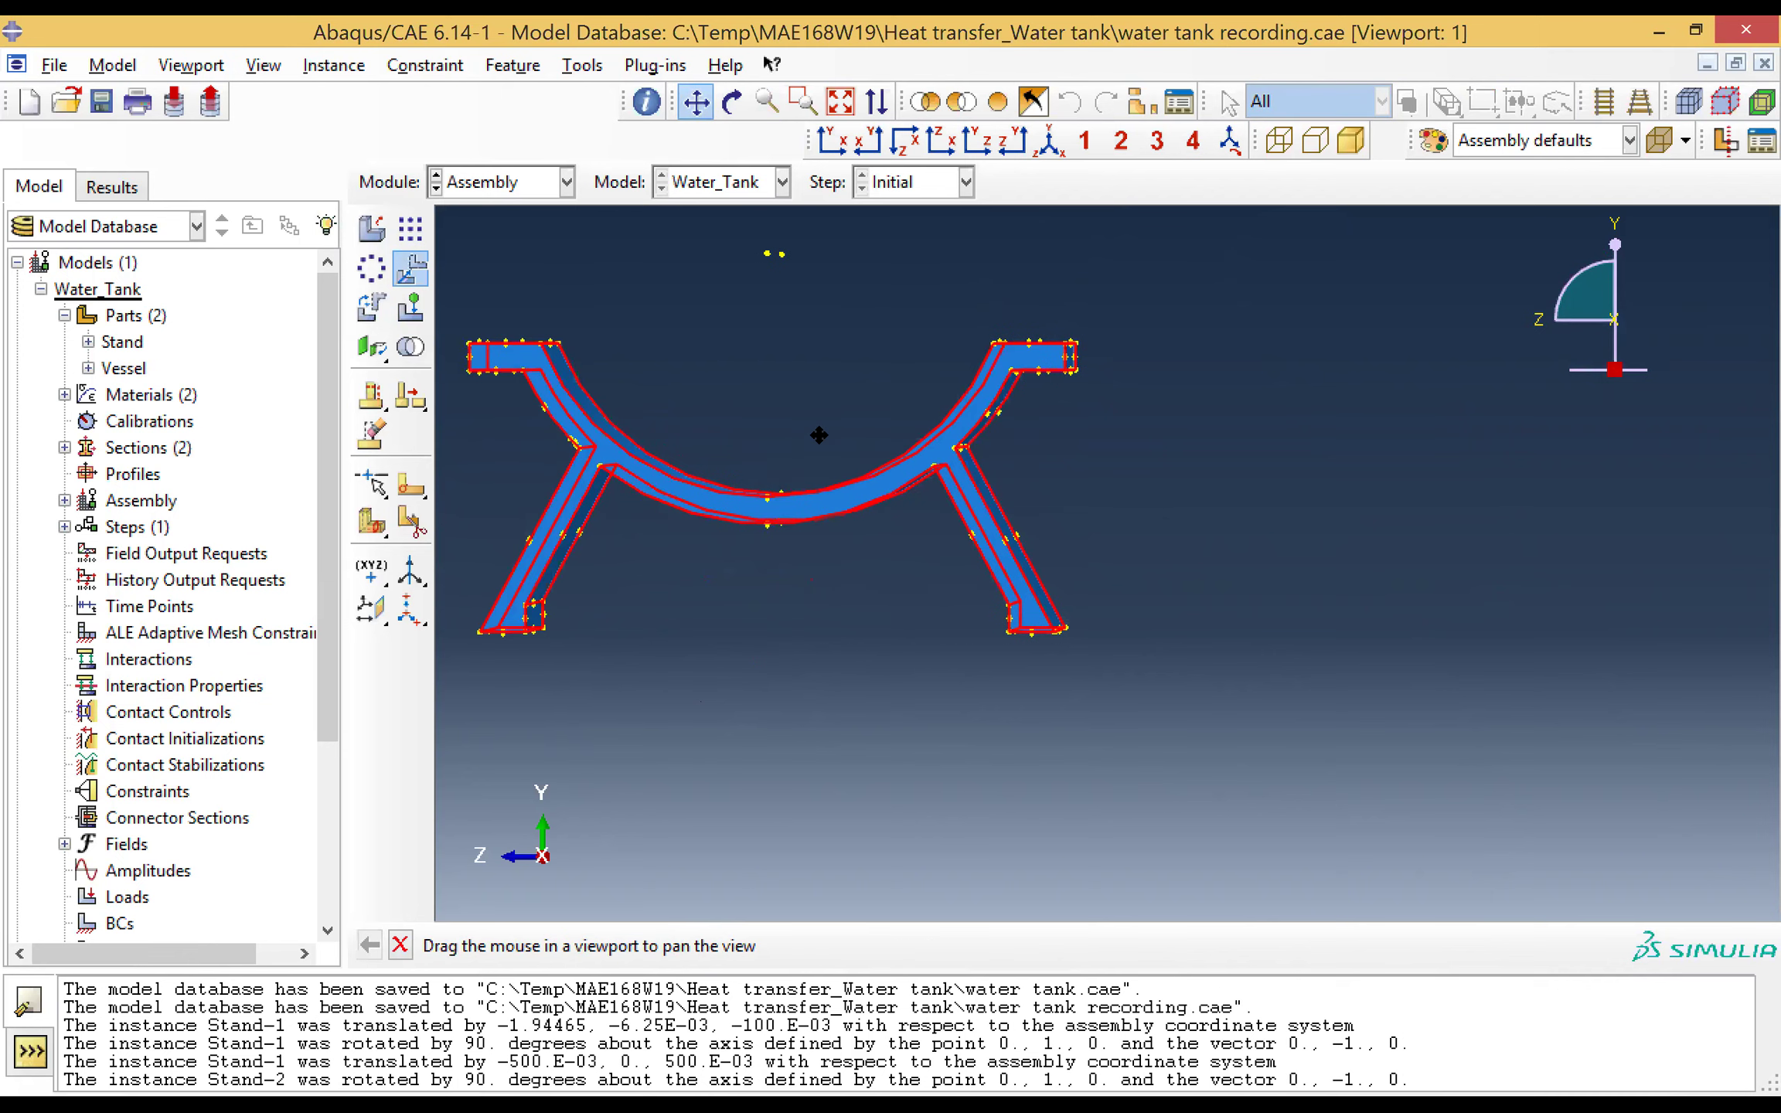
{"action": "key", "text": "Escape"}
{"action": "scroll", "coordinate": [812, 473], "scroll_direction": "up", "scroll_amount": 4}
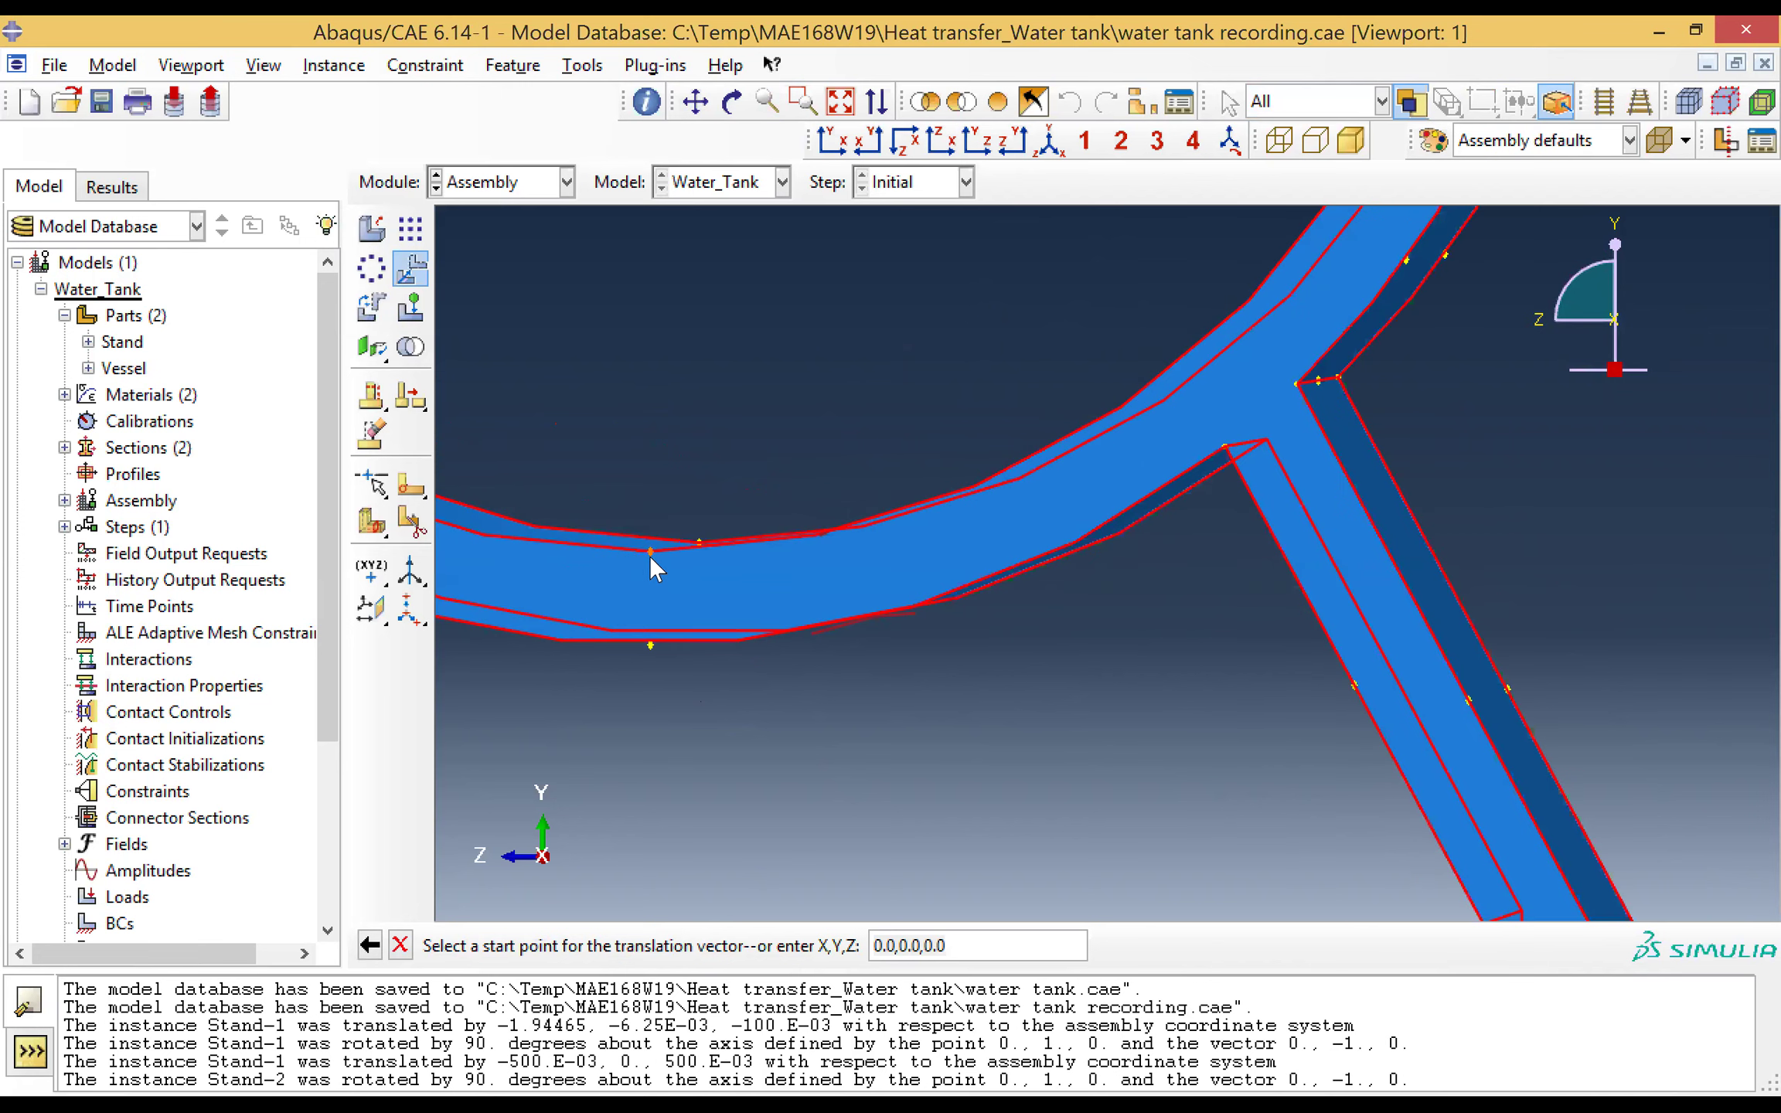
{"action": "left_click", "coordinate": [650, 555]}
Step: End the vector at the bottom vertex where the vessel's +X end dome meets the cylinder, and accept the second stand's position
{"action": "scroll", "coordinate": [938, 713], "scroll_direction": "down", "scroll_amount": 5}
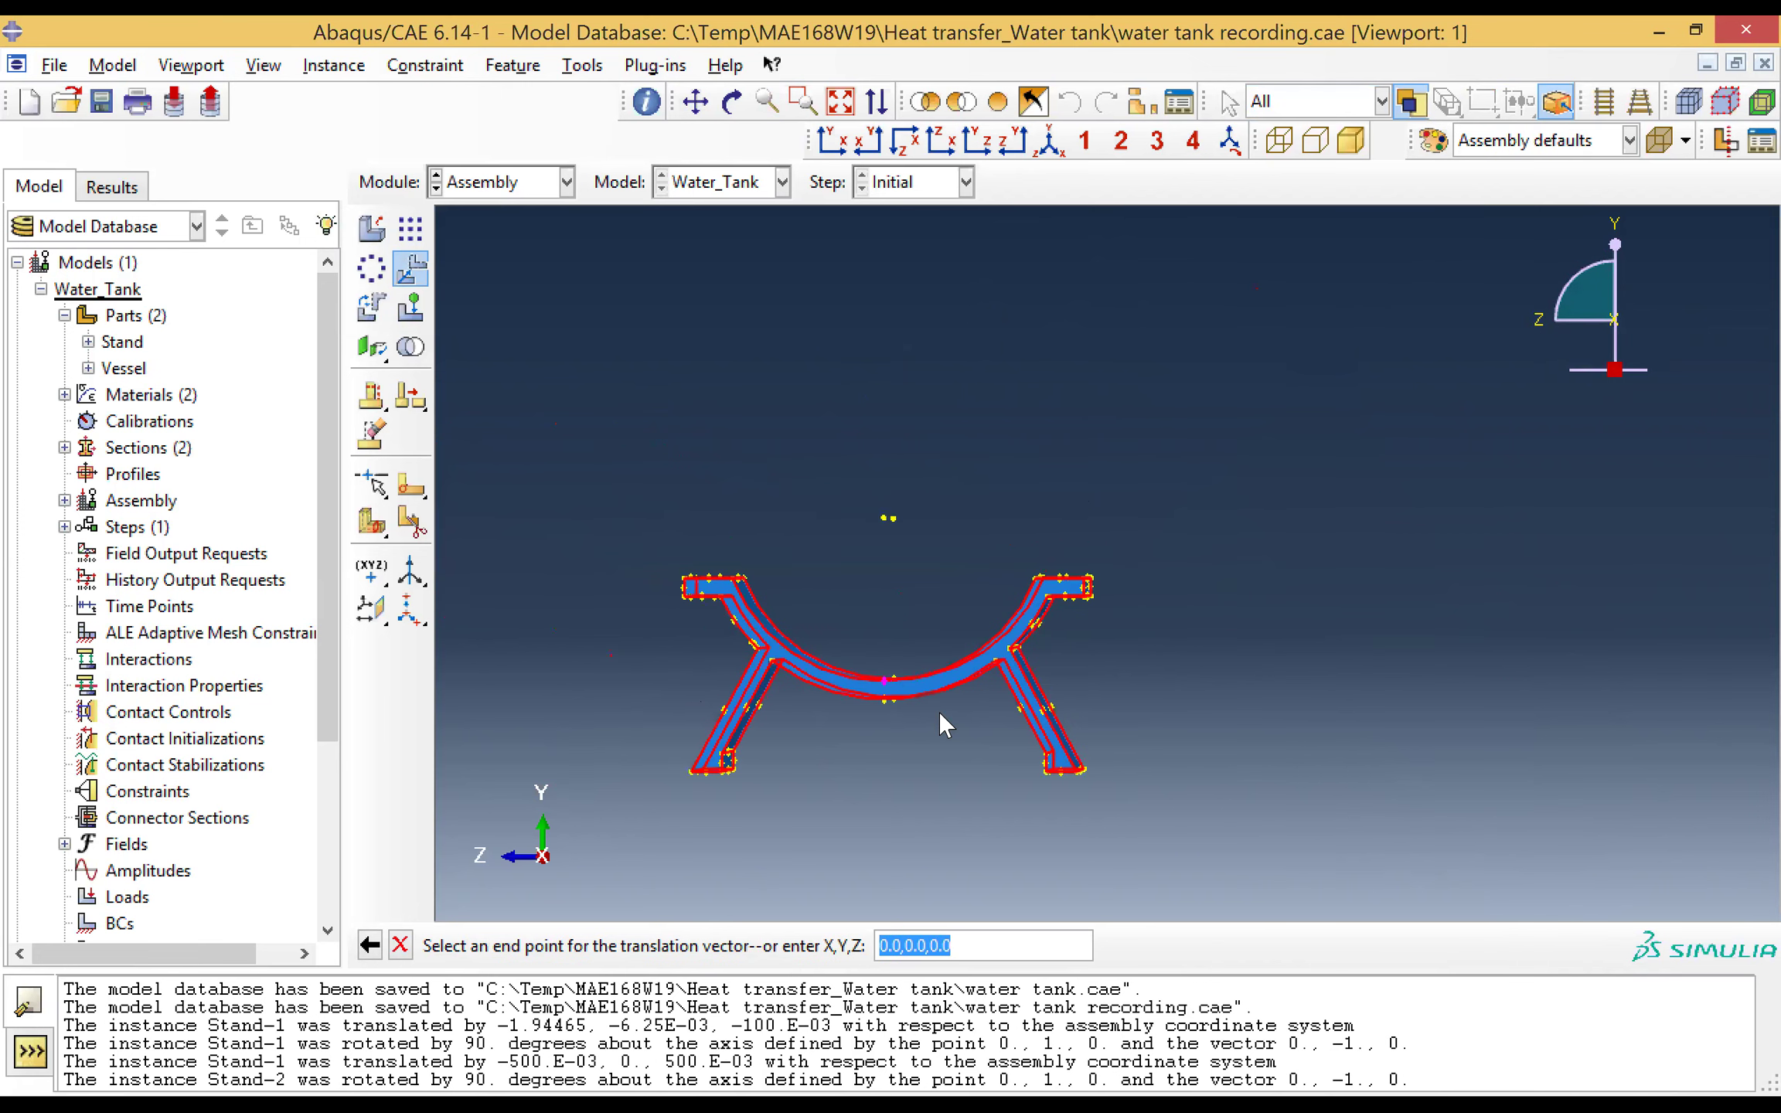
{"action": "scroll", "coordinate": [1130, 595], "scroll_direction": "down", "scroll_amount": 3}
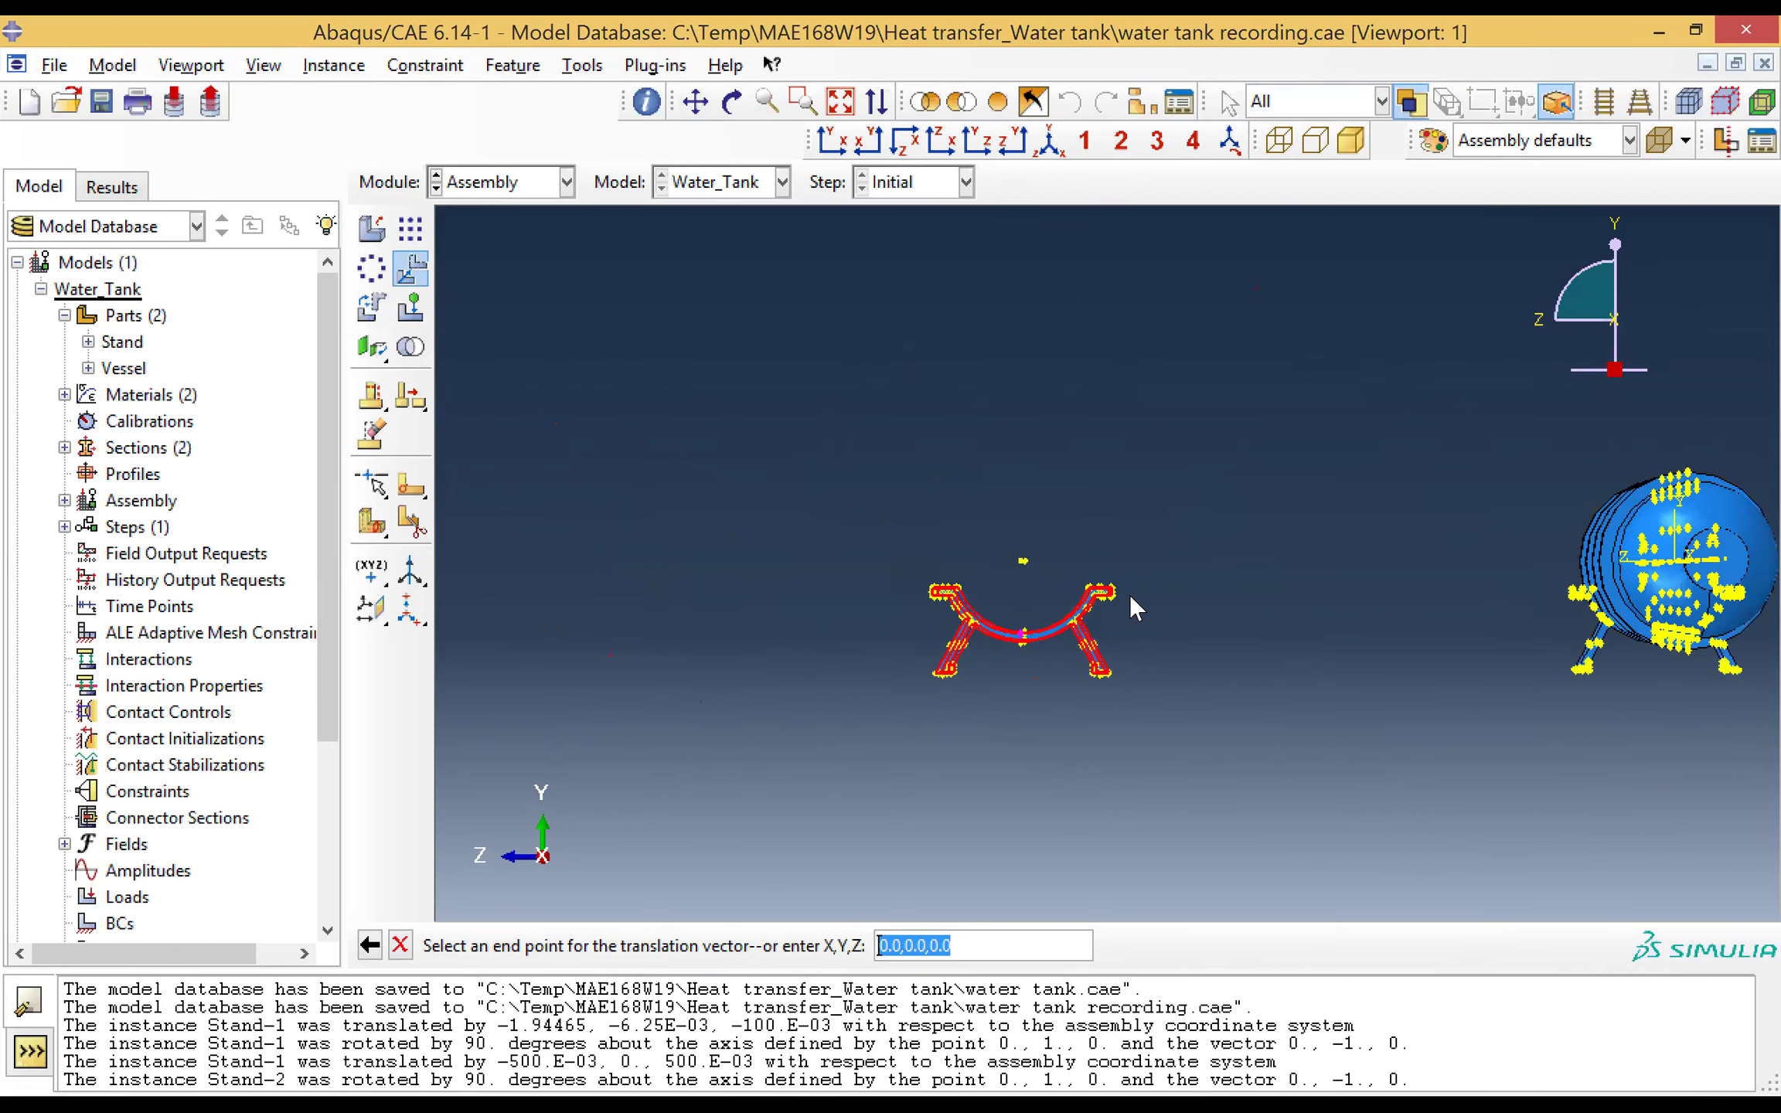
{"action": "scroll", "coordinate": [1131, 597], "scroll_direction": "down", "scroll_amount": 1}
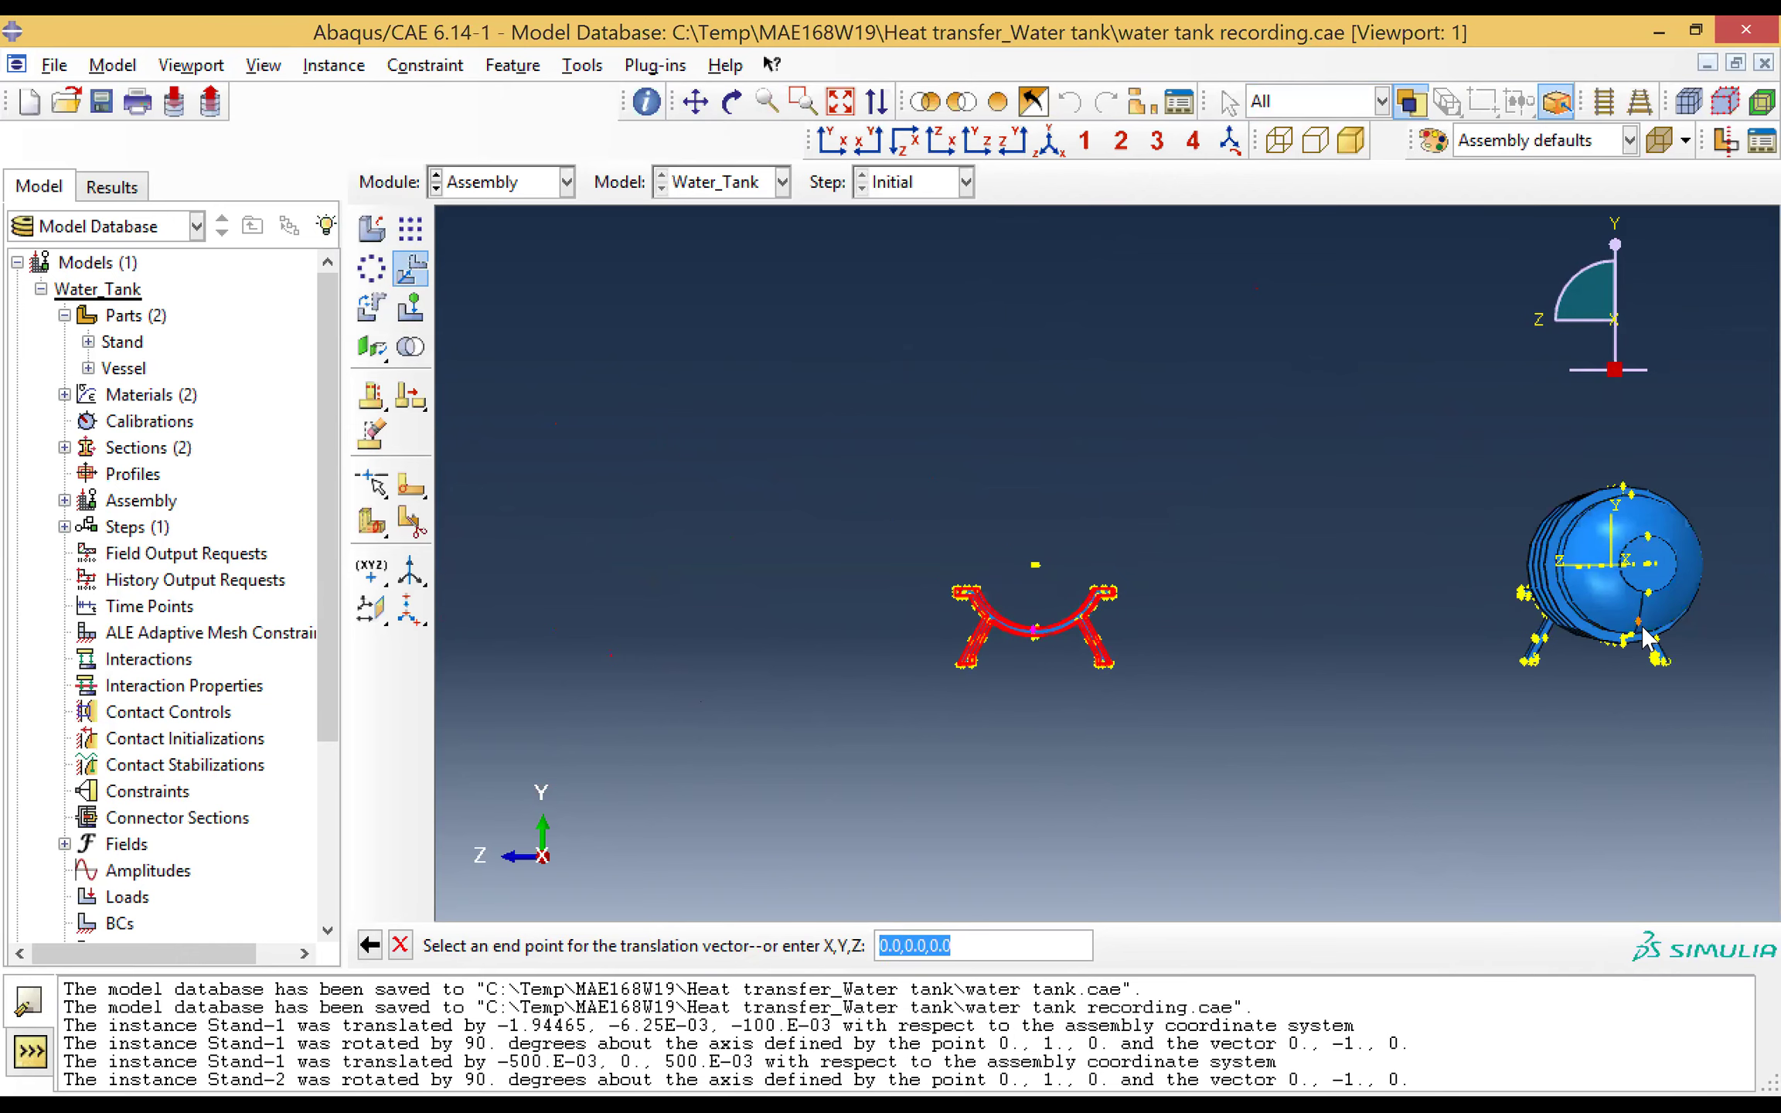
{"action": "scroll", "coordinate": [1642, 629], "scroll_direction": "up", "scroll_amount": 6}
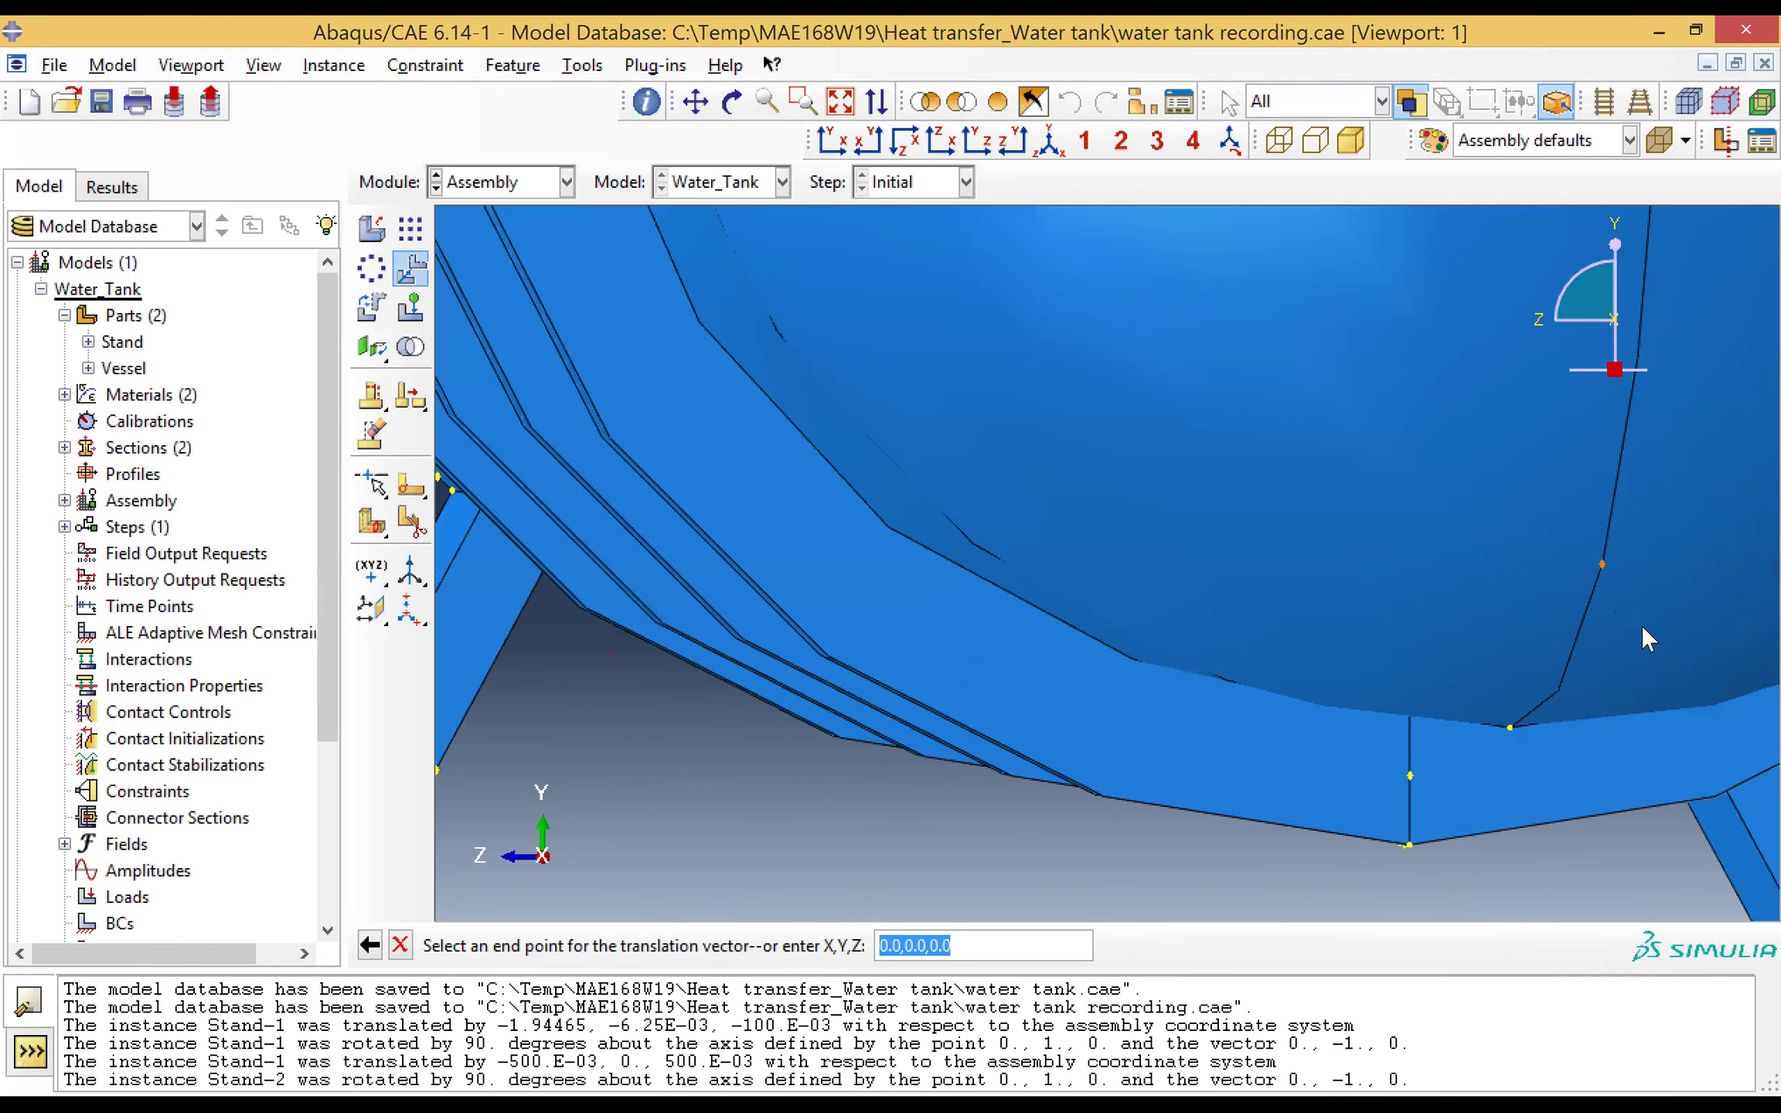
{"action": "left_click", "coordinate": [732, 101]}
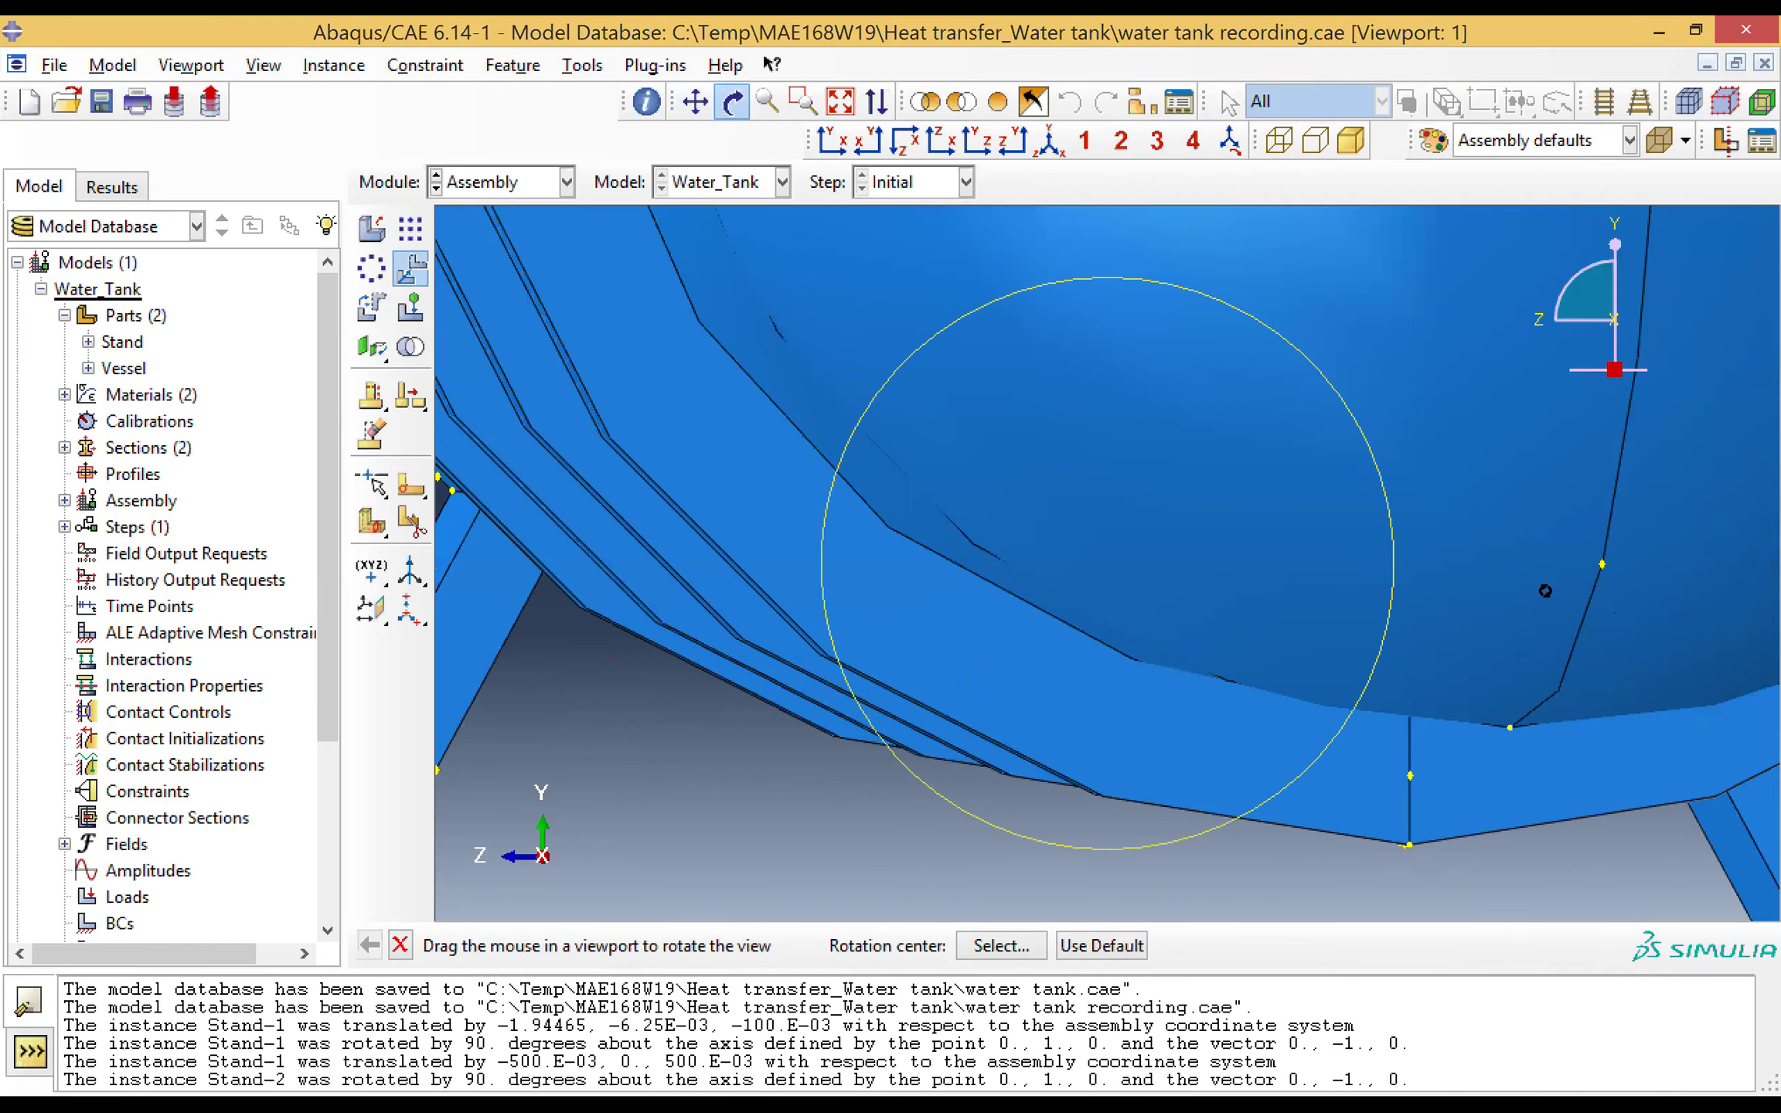
{"action": "left_click_drag", "start_coordinate": [1552, 570], "coordinate": [1490, 560]}
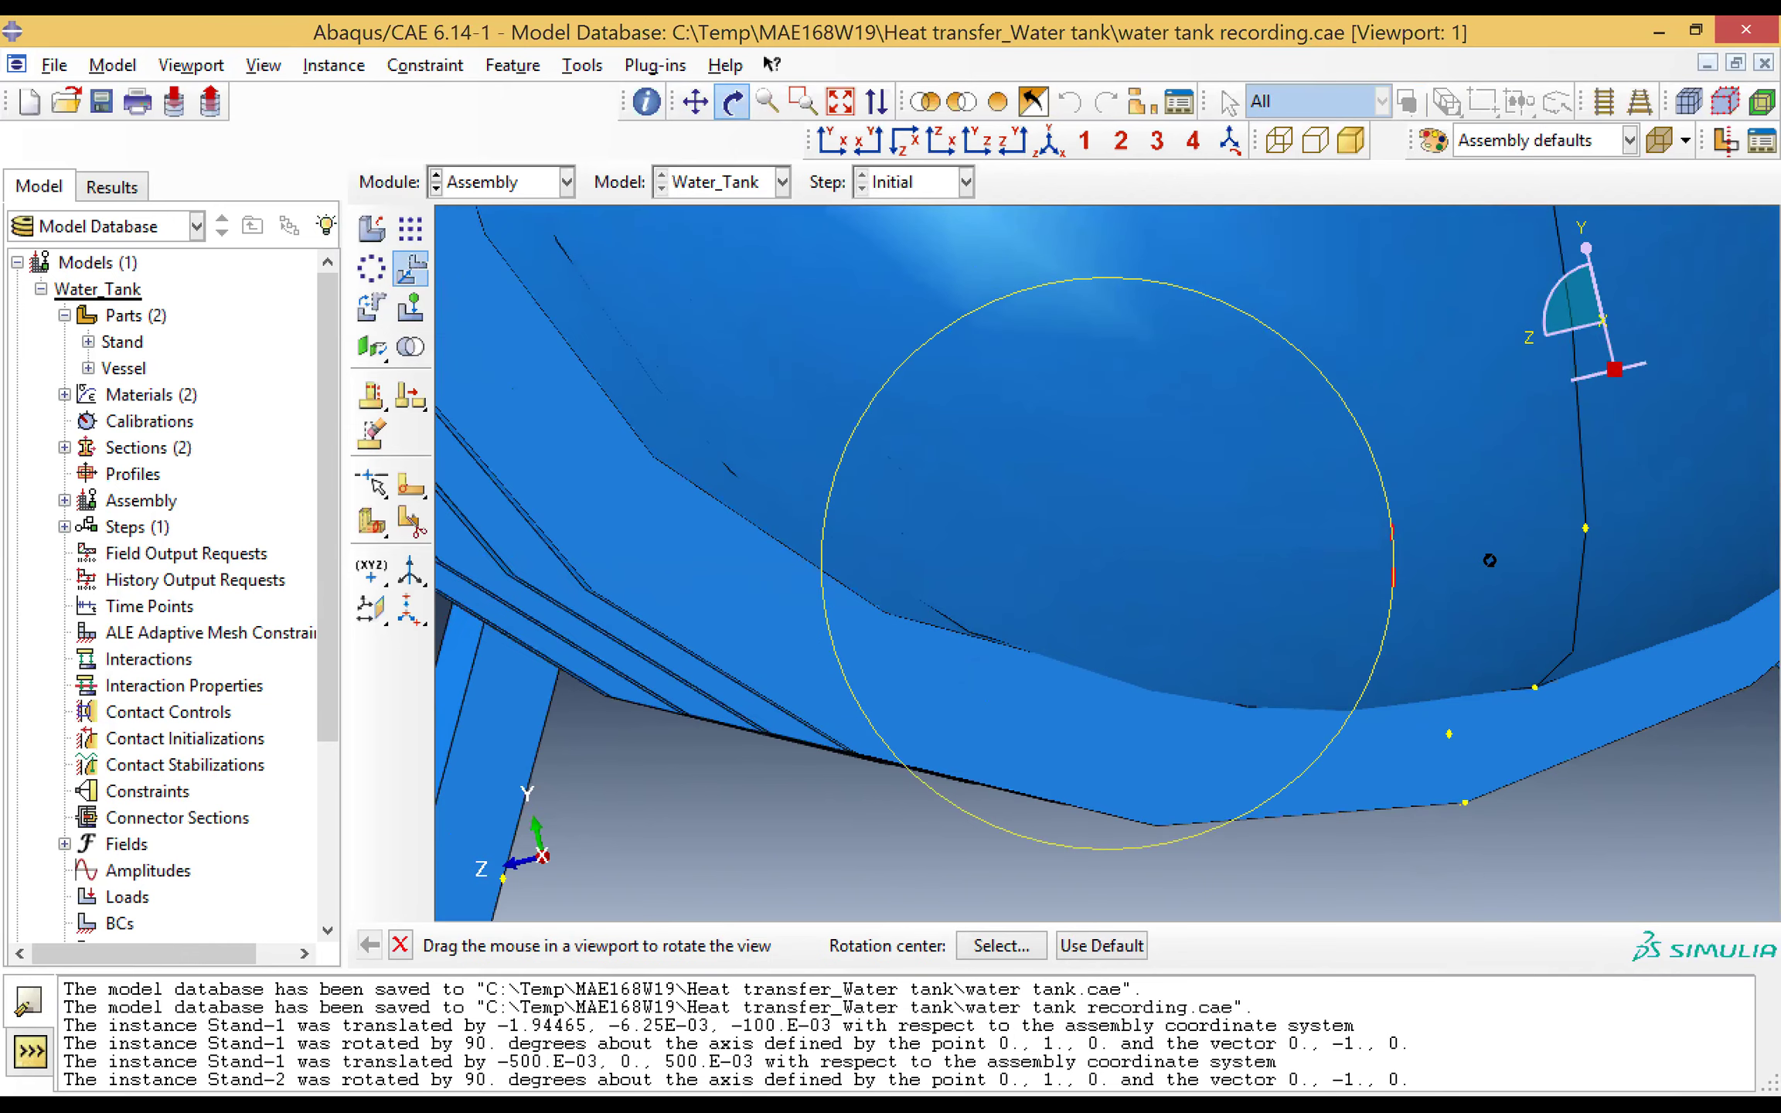
{"action": "left_click_drag", "start_coordinate": [1379, 671], "coordinate": [1187, 686]}
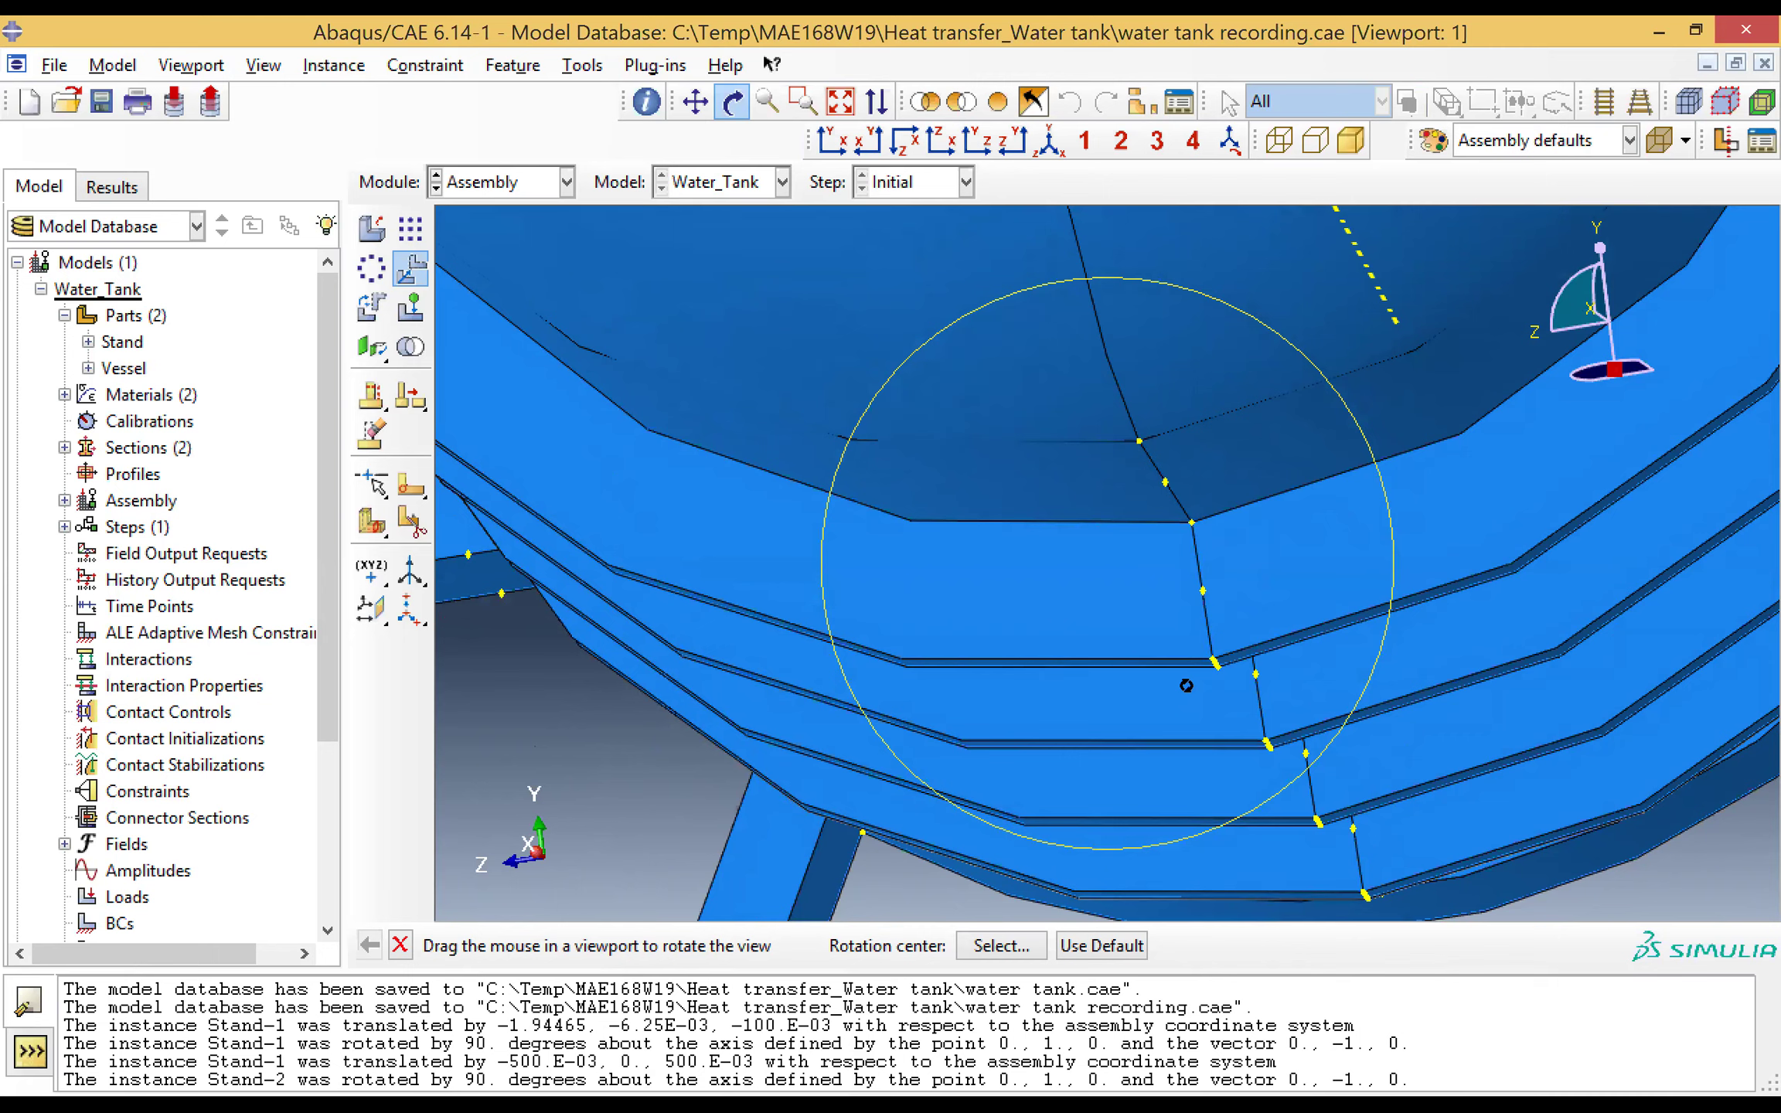
{"action": "middle_click", "coordinate": [1187, 686]}
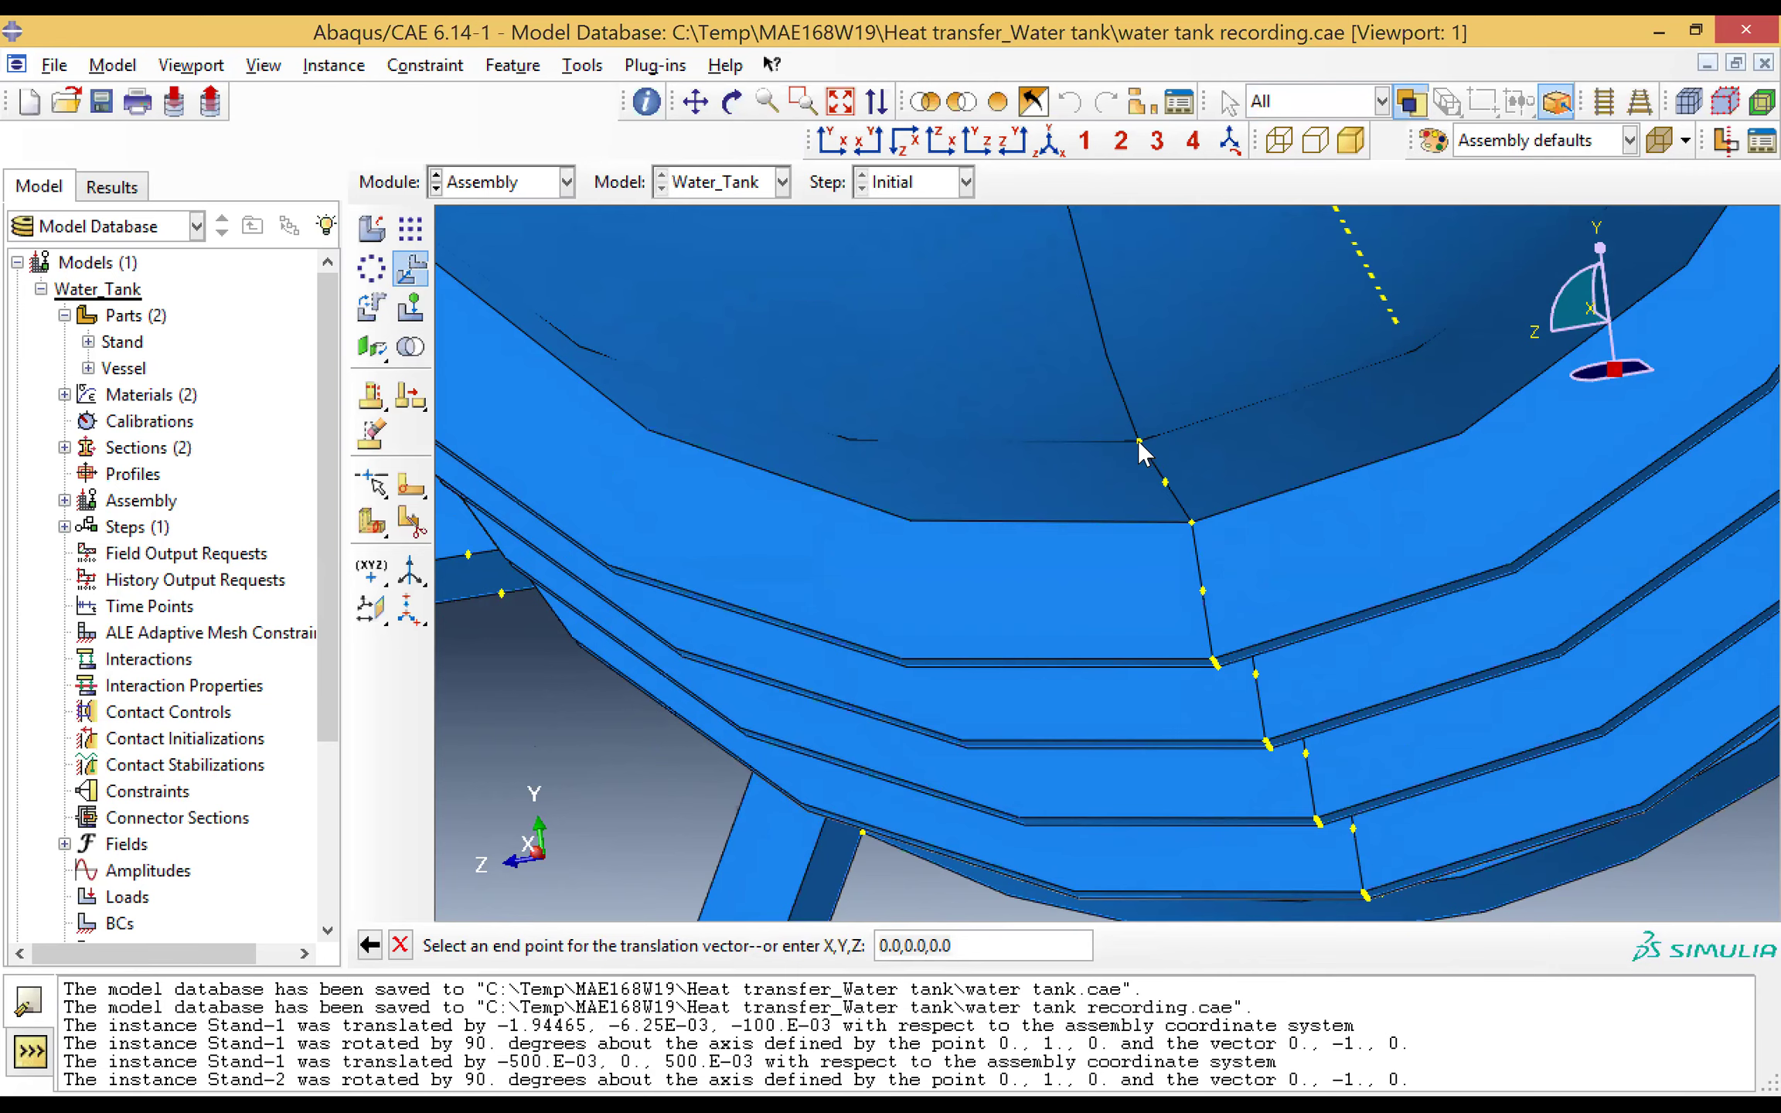
{"action": "left_click", "coordinate": [1138, 441]}
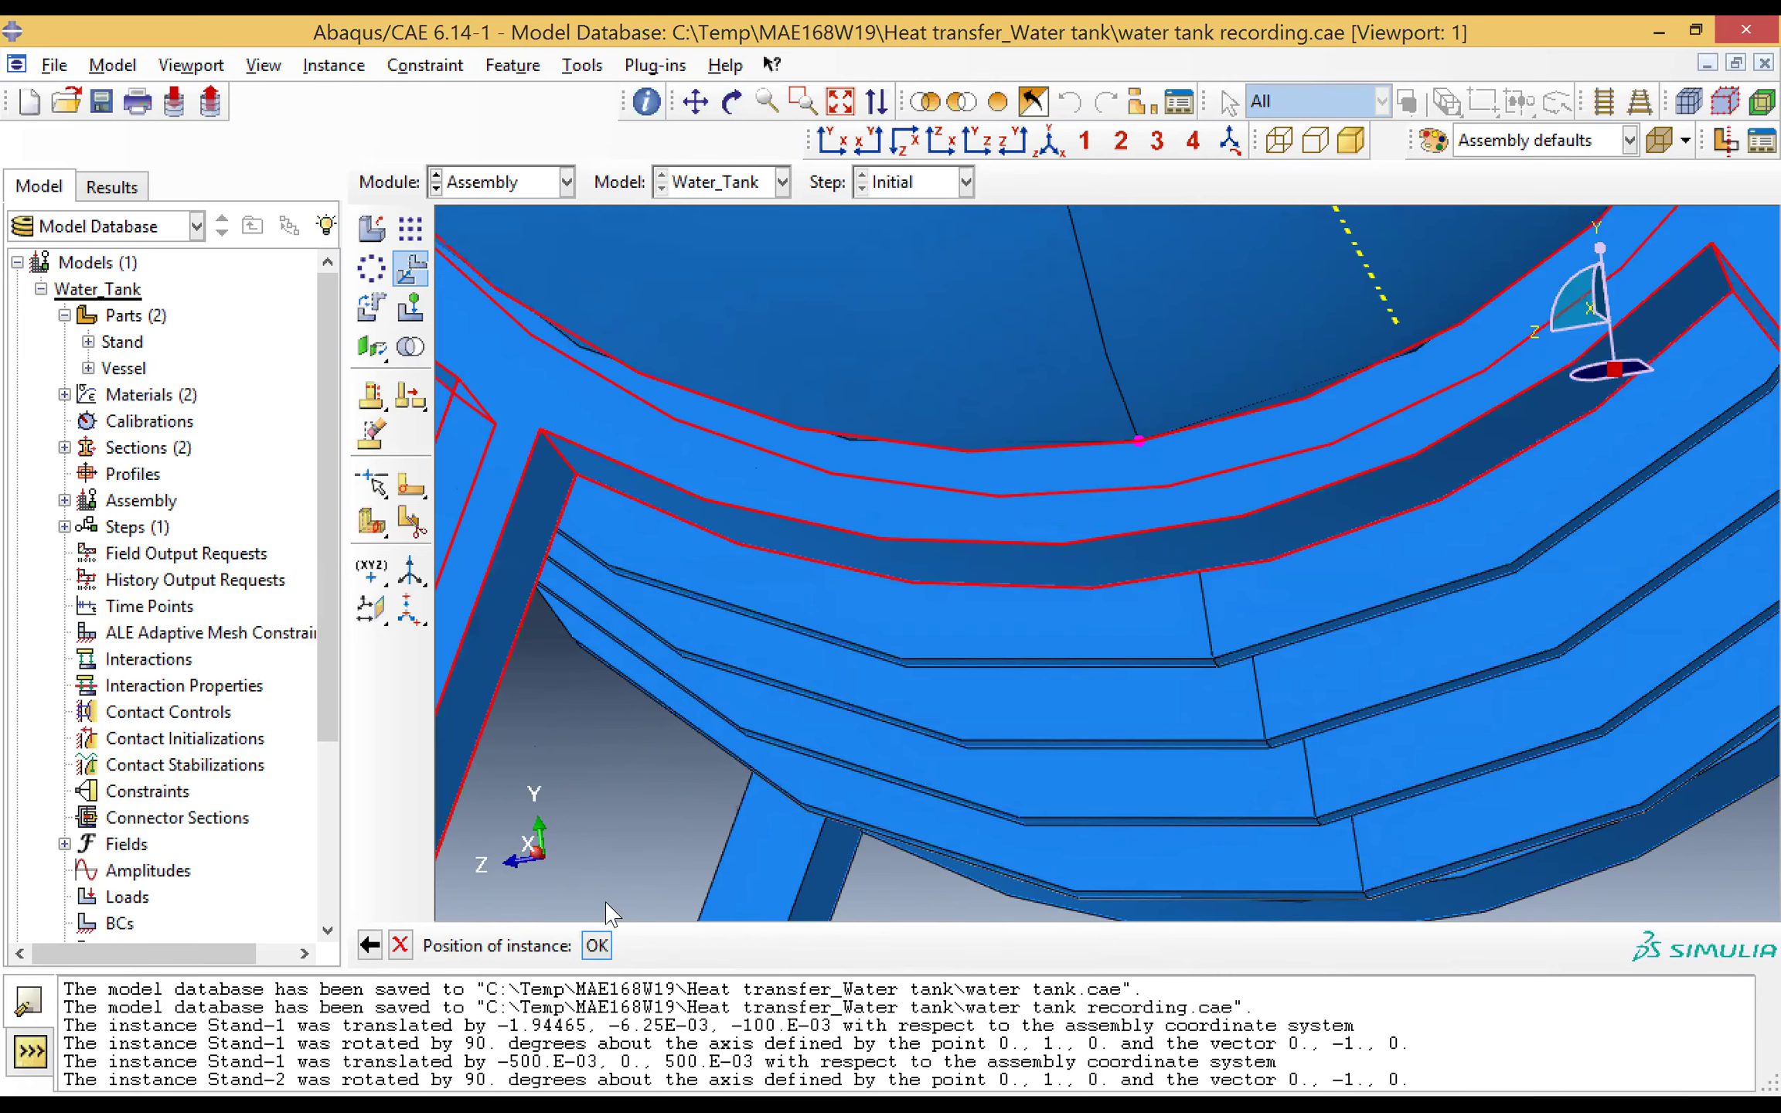
{"action": "left_click", "coordinate": [597, 945]}
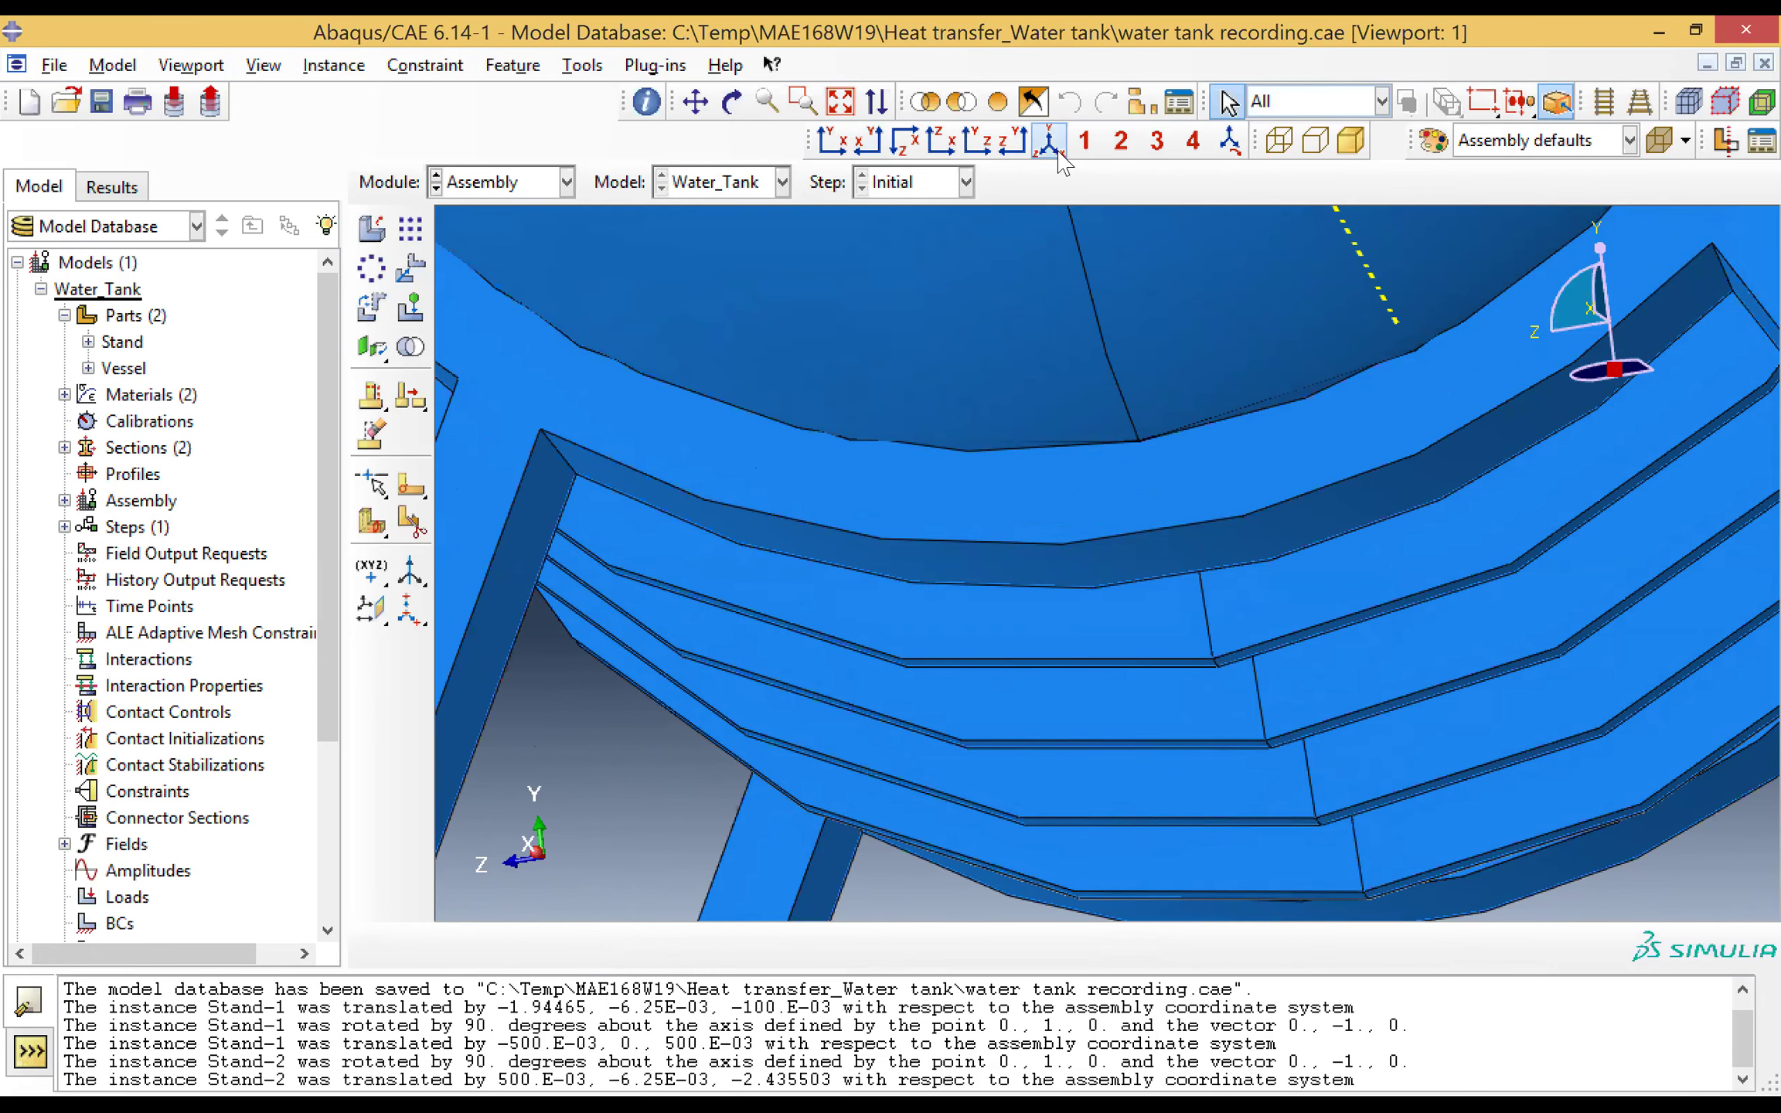
{"action": "left_click", "coordinate": [1049, 142]}
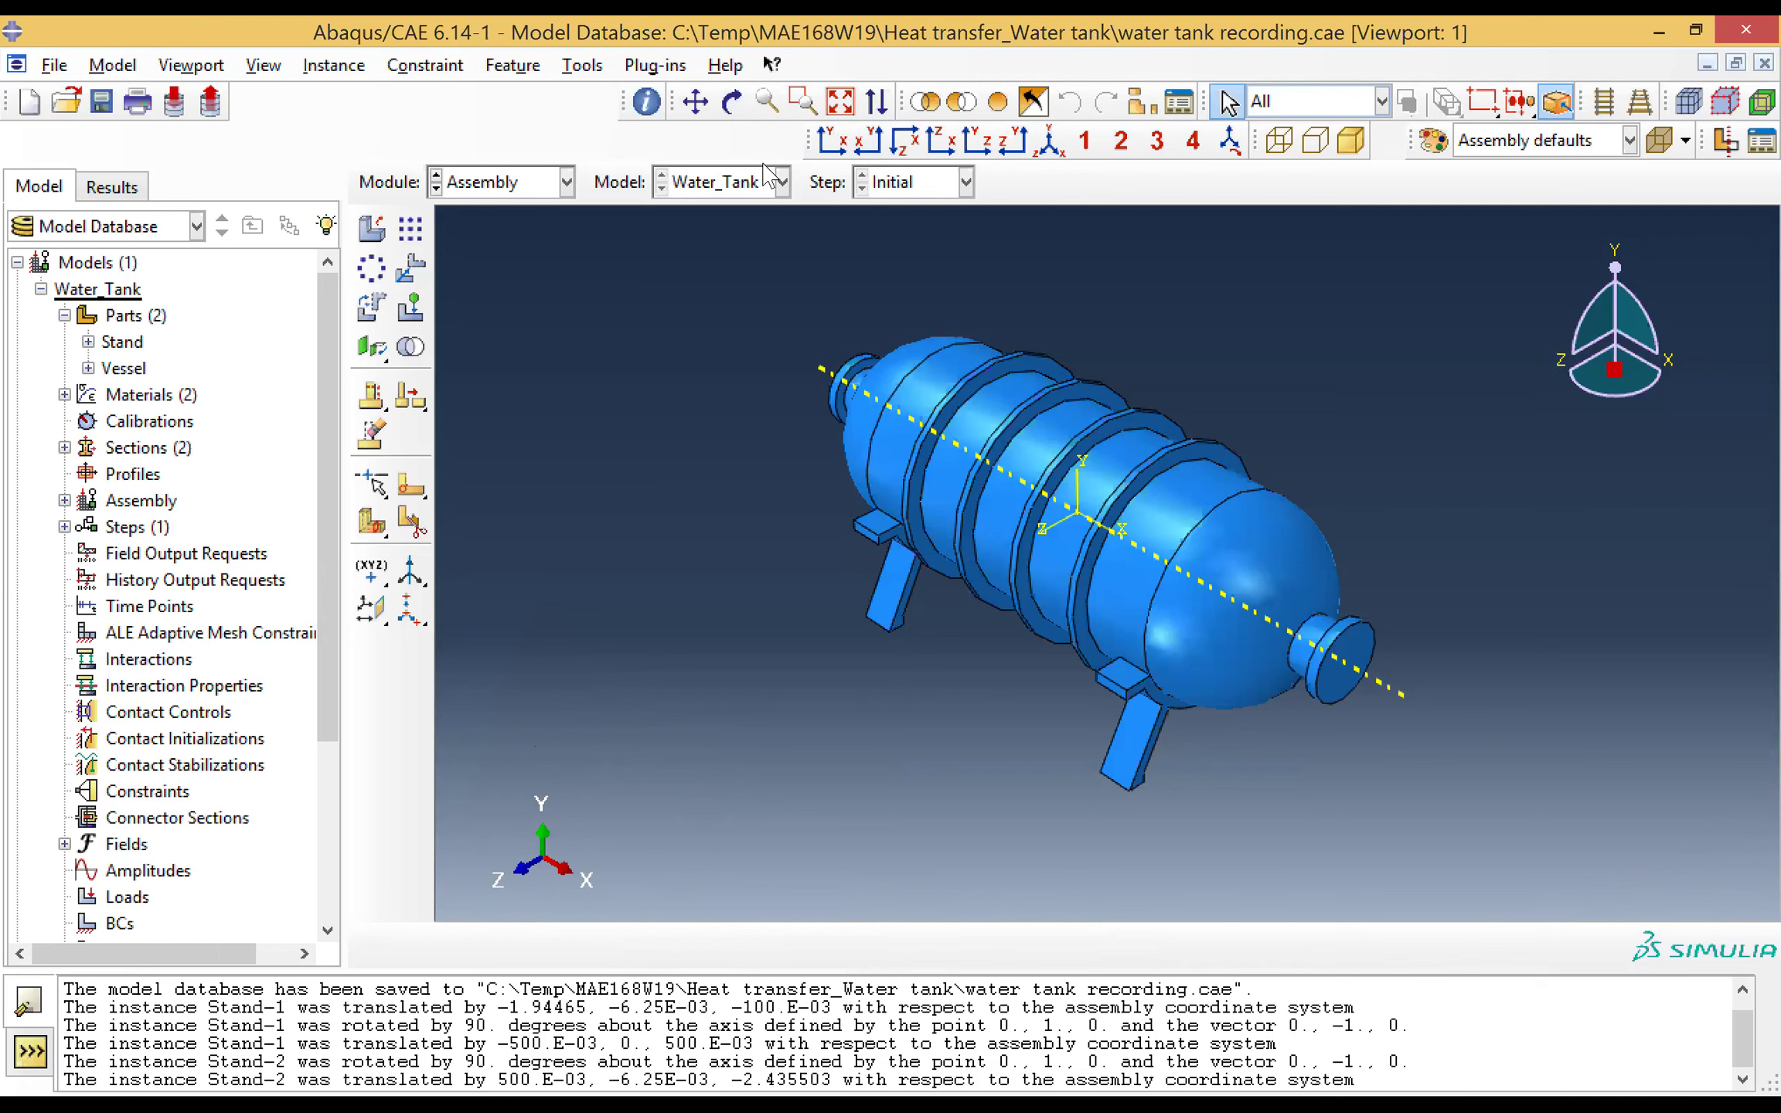
{"action": "left_click", "coordinate": [832, 142]}
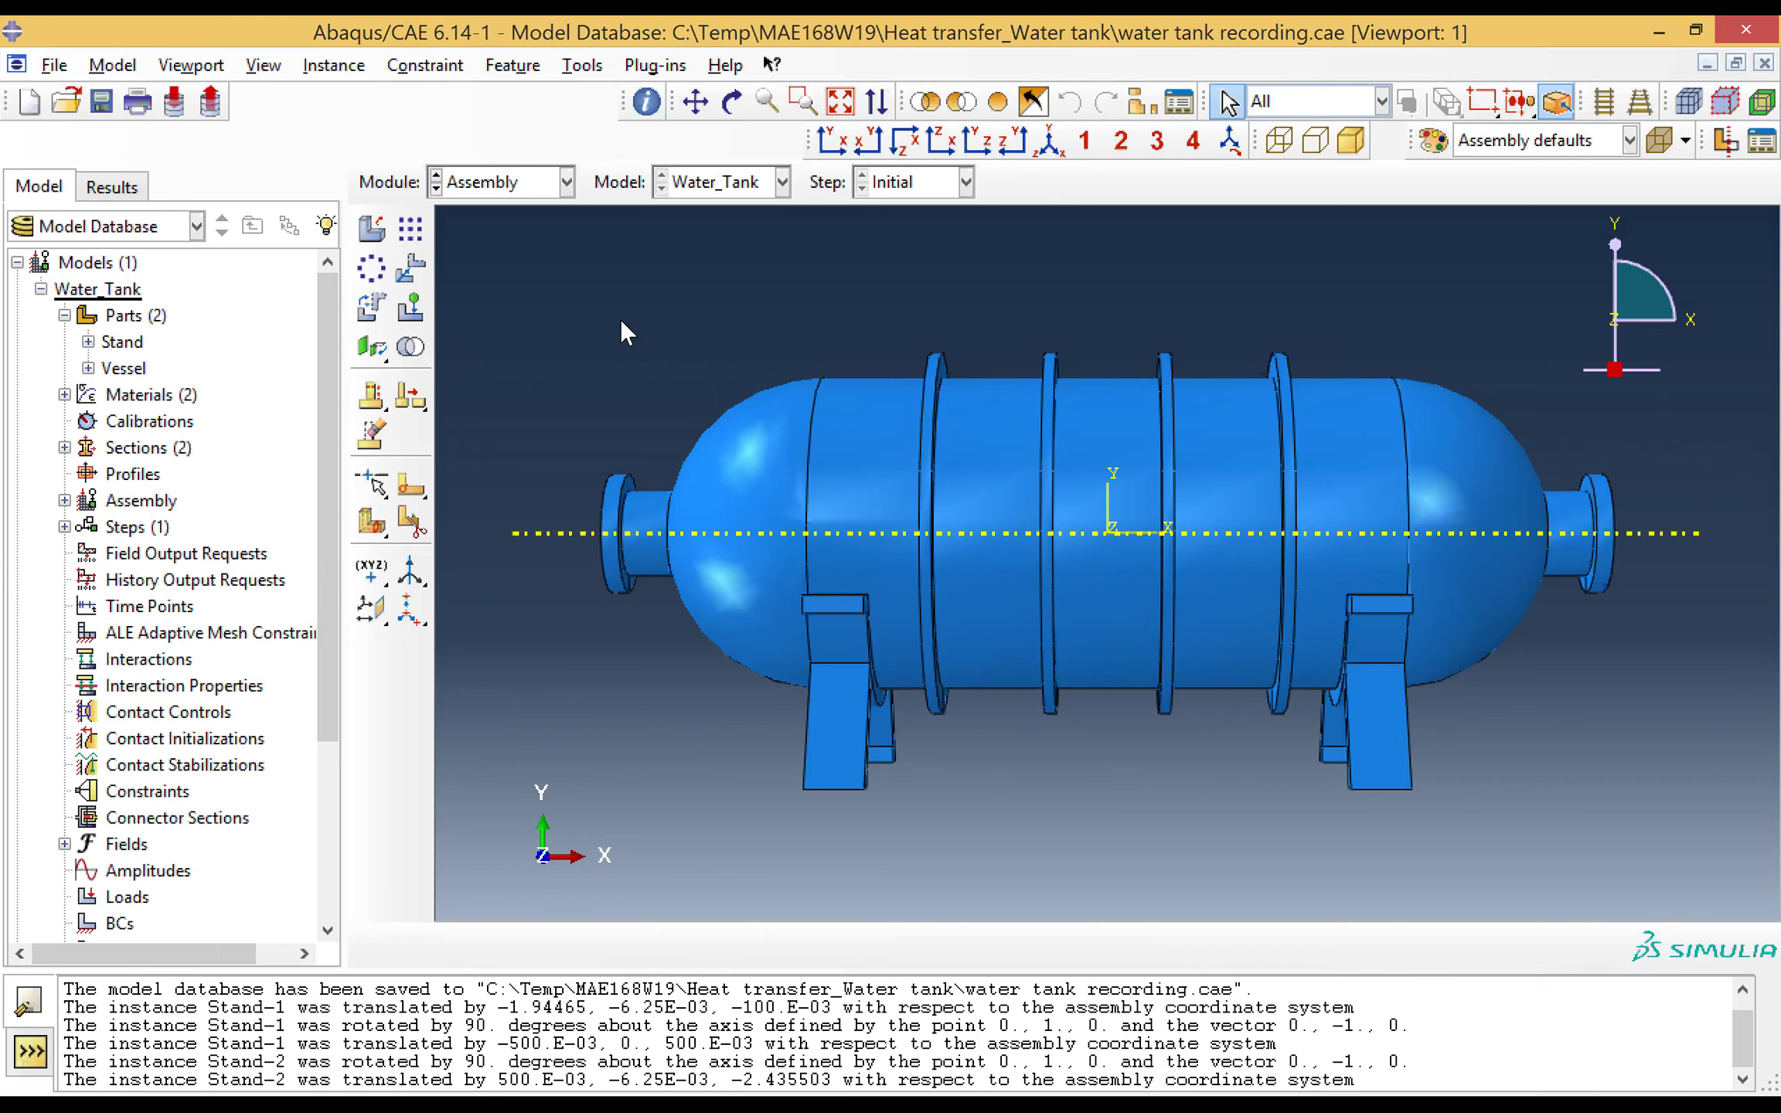
Step: Open the Vessel part in the Part module and create a datum plane based on the XZ principal plane
{"action": "left_click", "coordinate": [543, 184]}
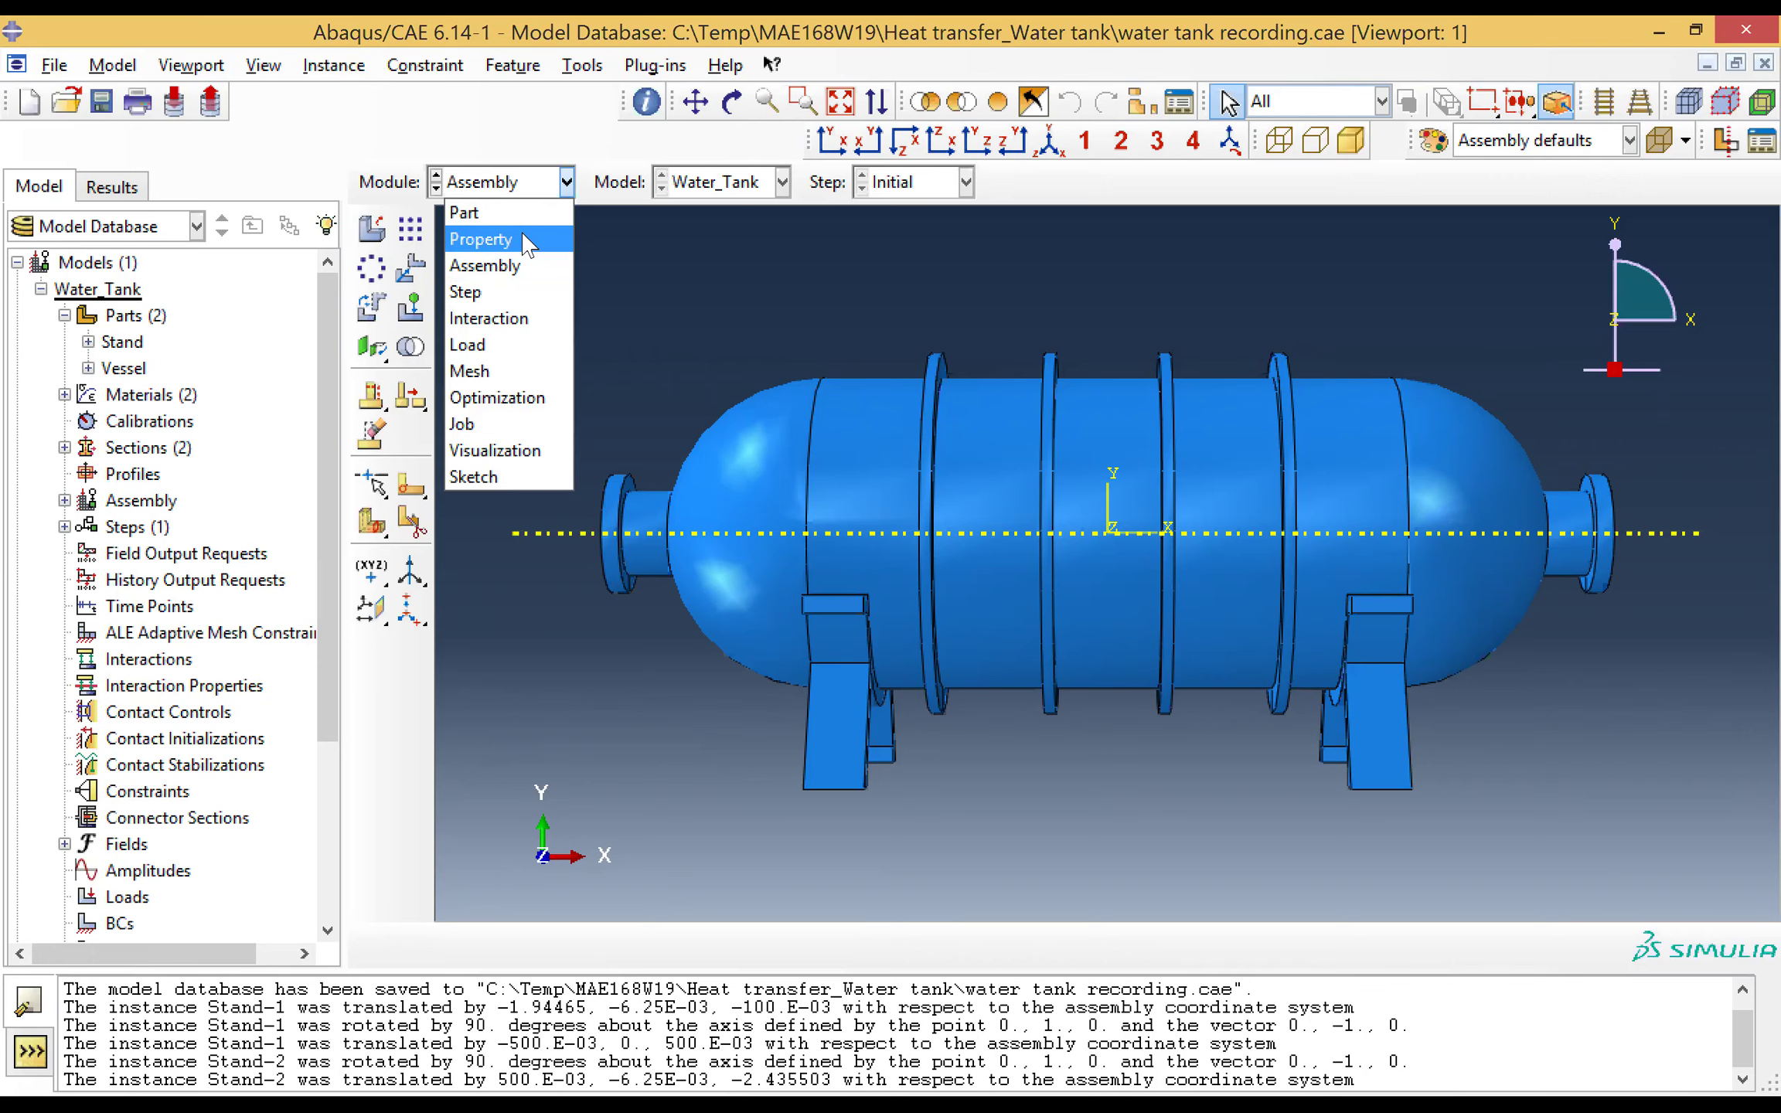
{"action": "left_click", "coordinate": [499, 216]}
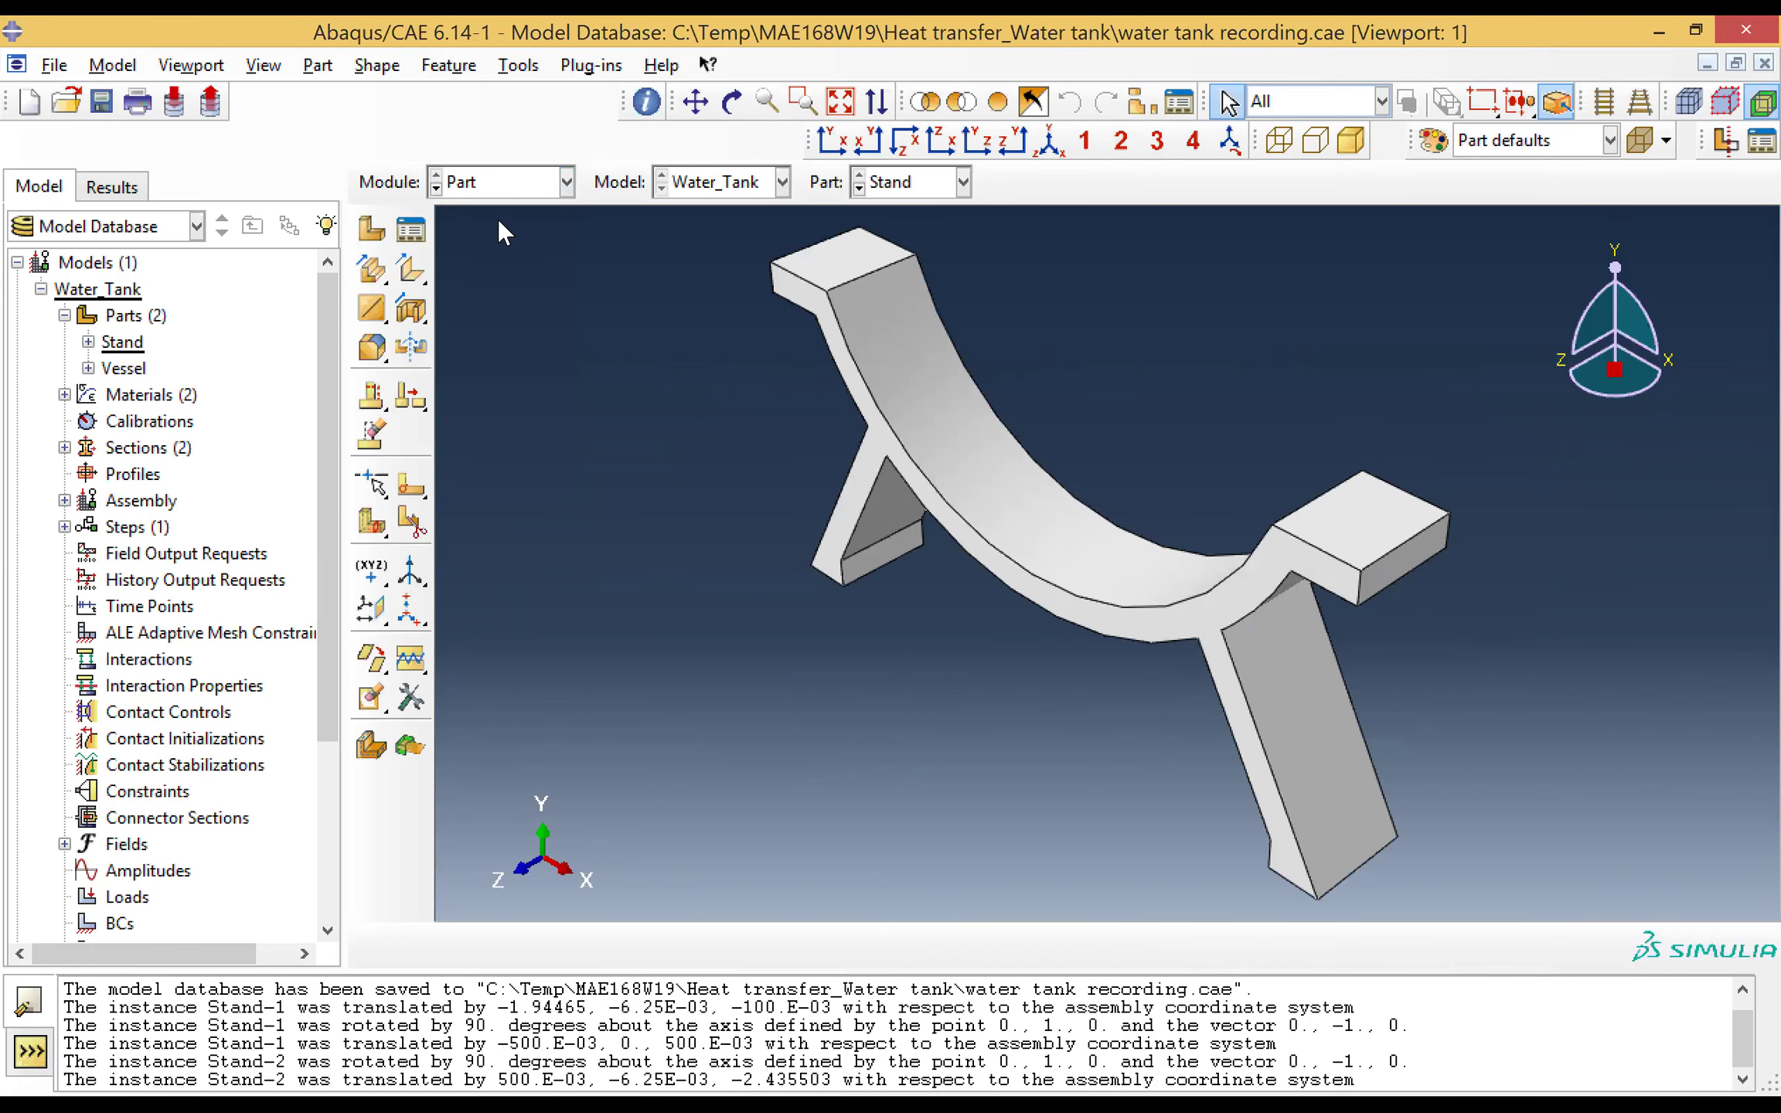
{"action": "left_click", "coordinate": [897, 186]}
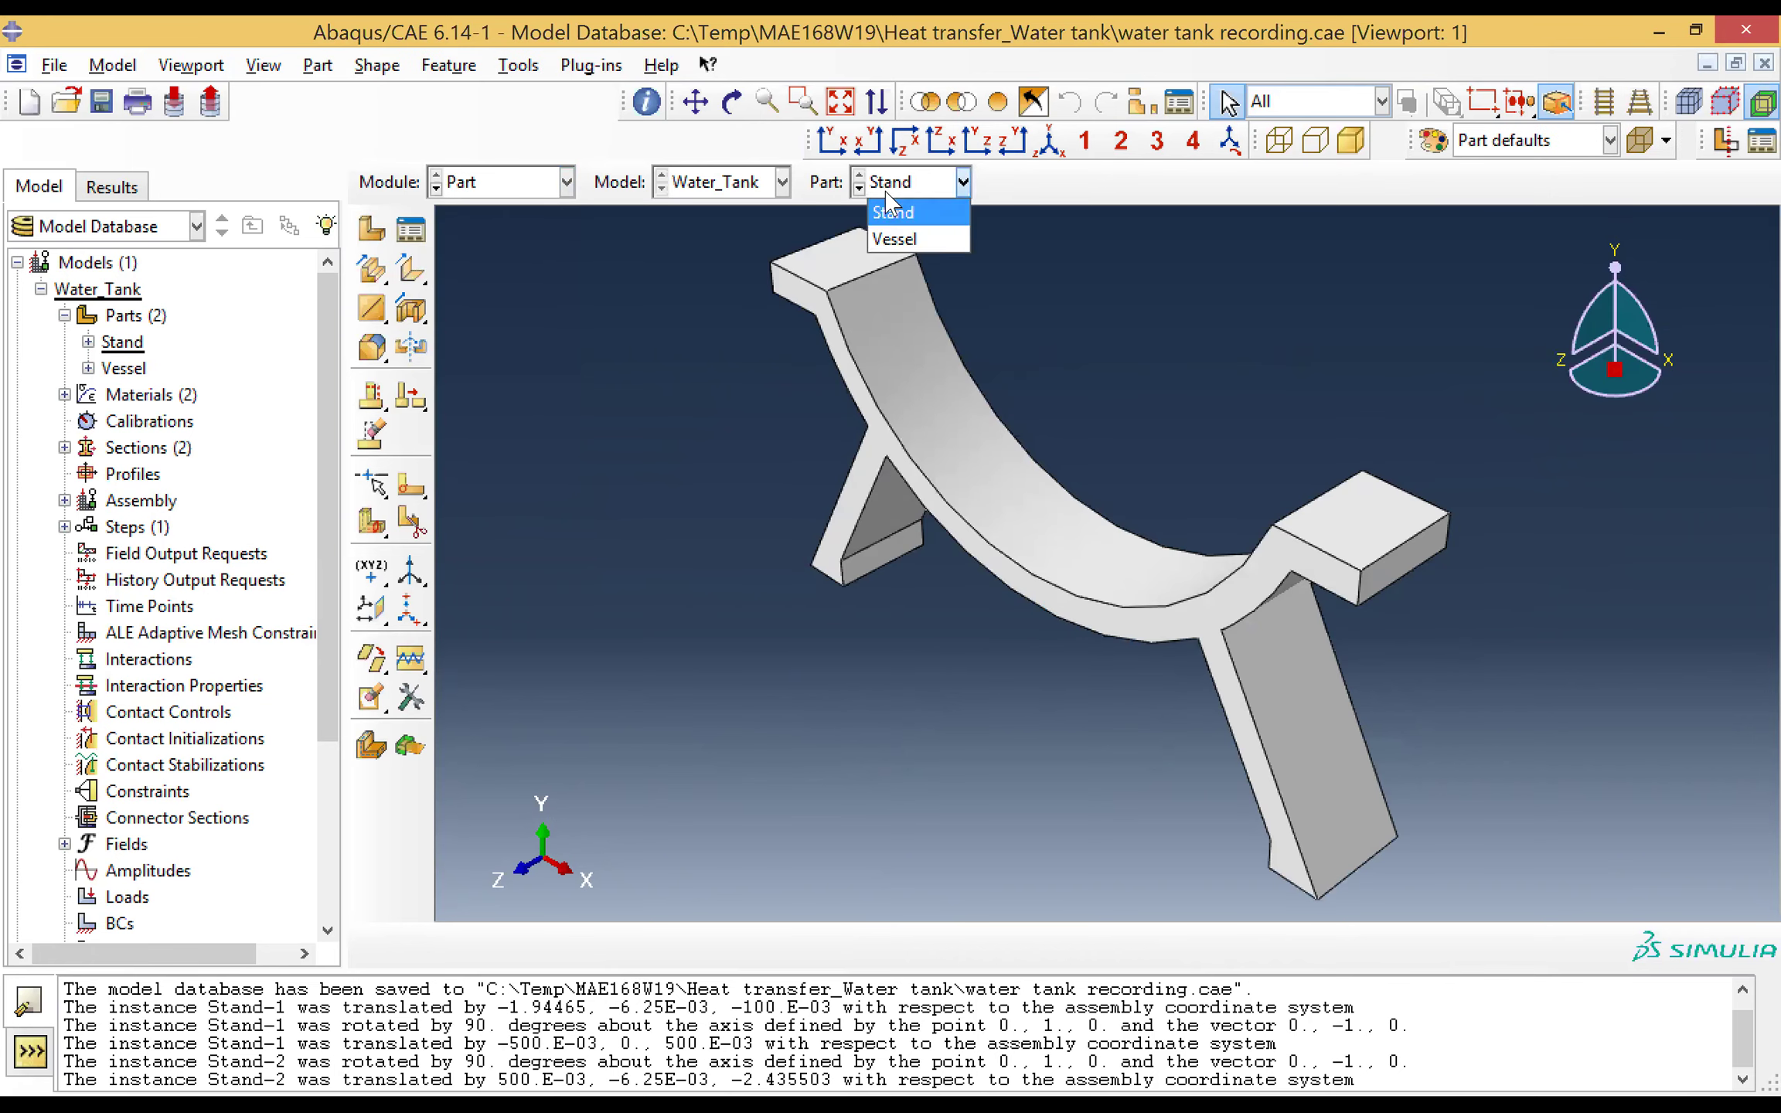
{"action": "left_click", "coordinate": [905, 242]}
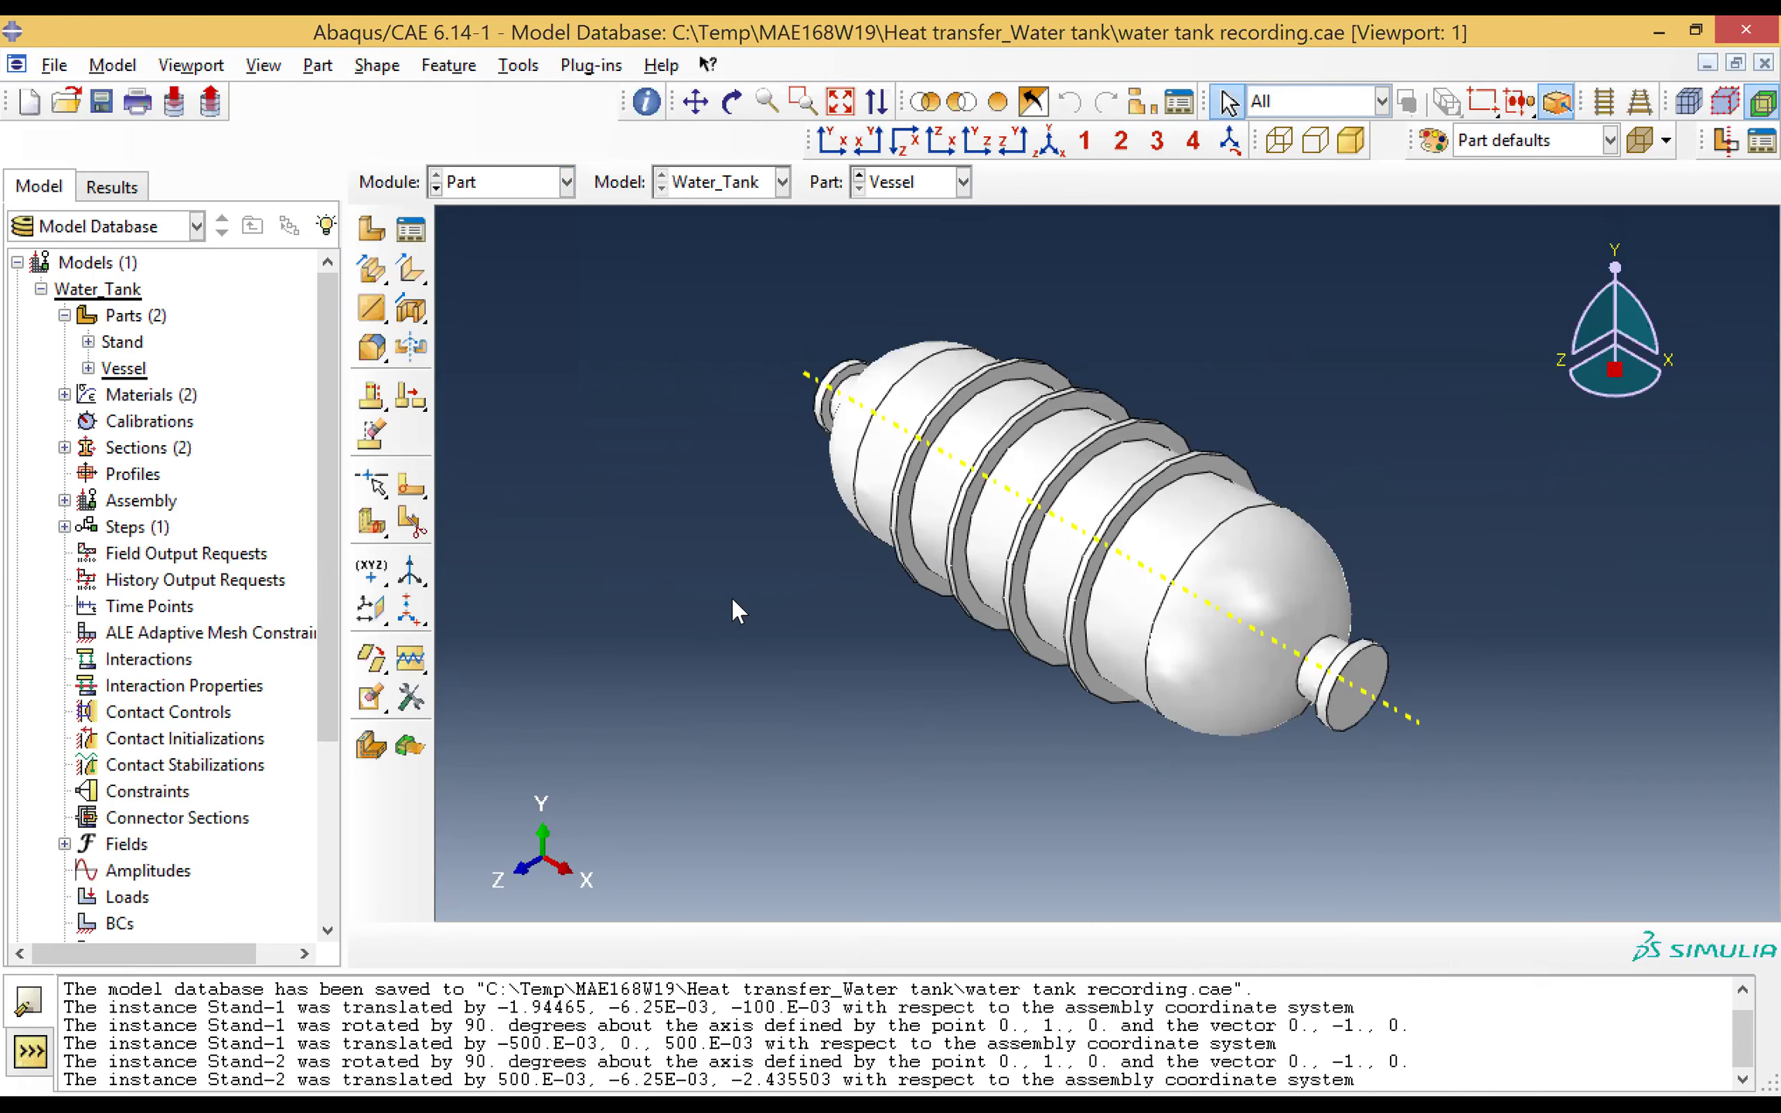
{"action": "left_click", "coordinate": [373, 613]}
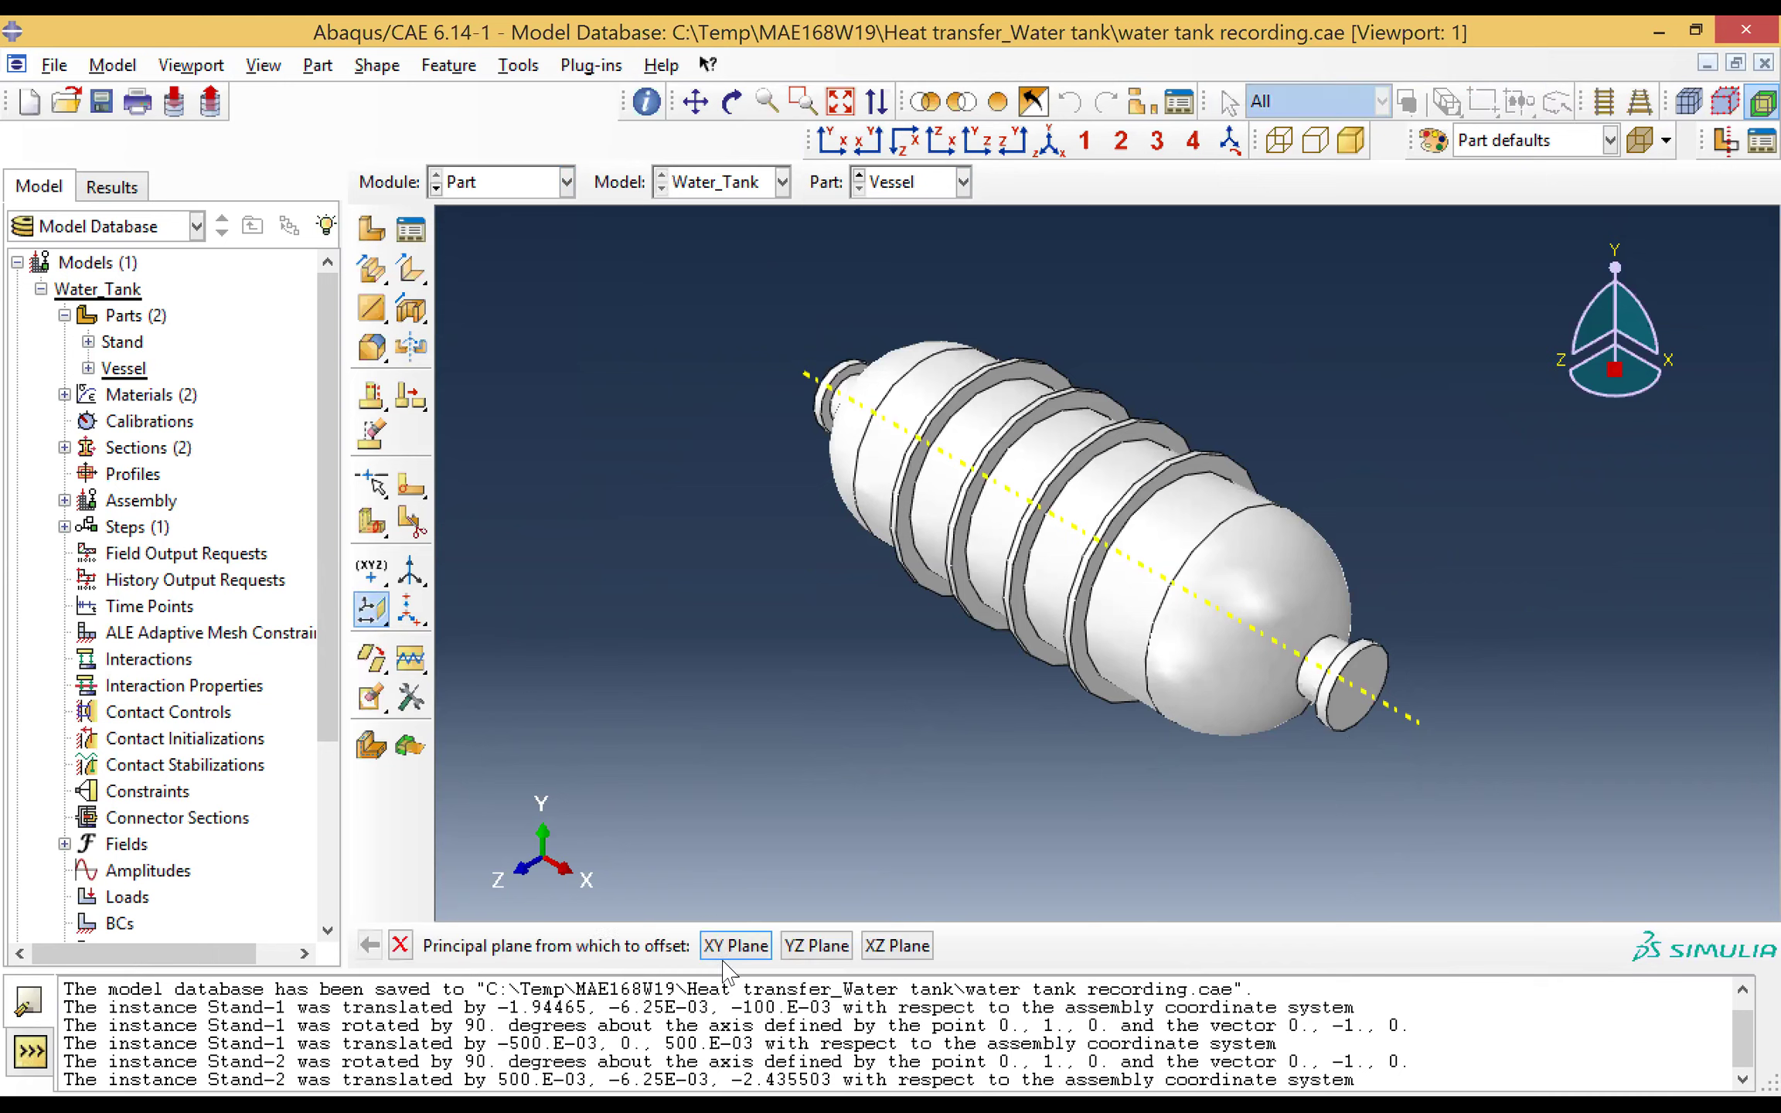
{"action": "left_click", "coordinate": [897, 947]}
{"action": "key", "text": "Return"}
{"action": "left_click", "coordinate": [407, 609]}
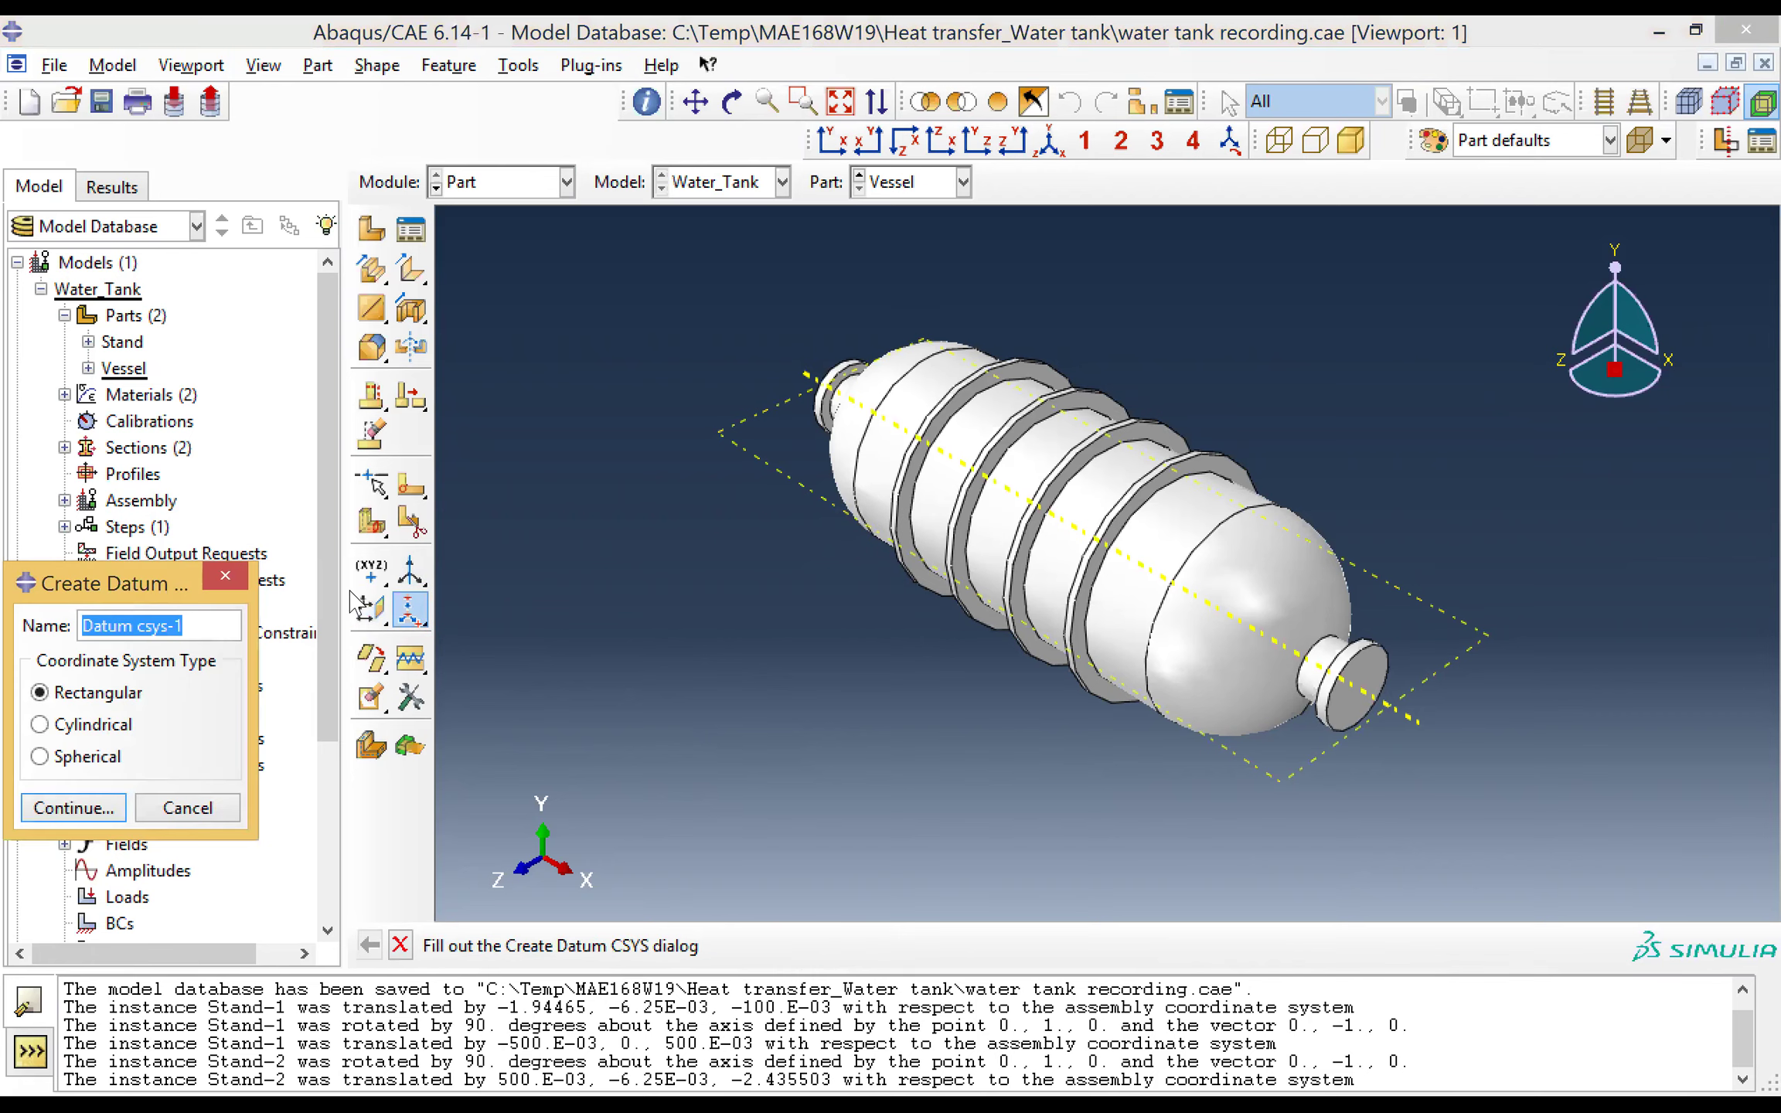
{"action": "left_click", "coordinate": [231, 580]}
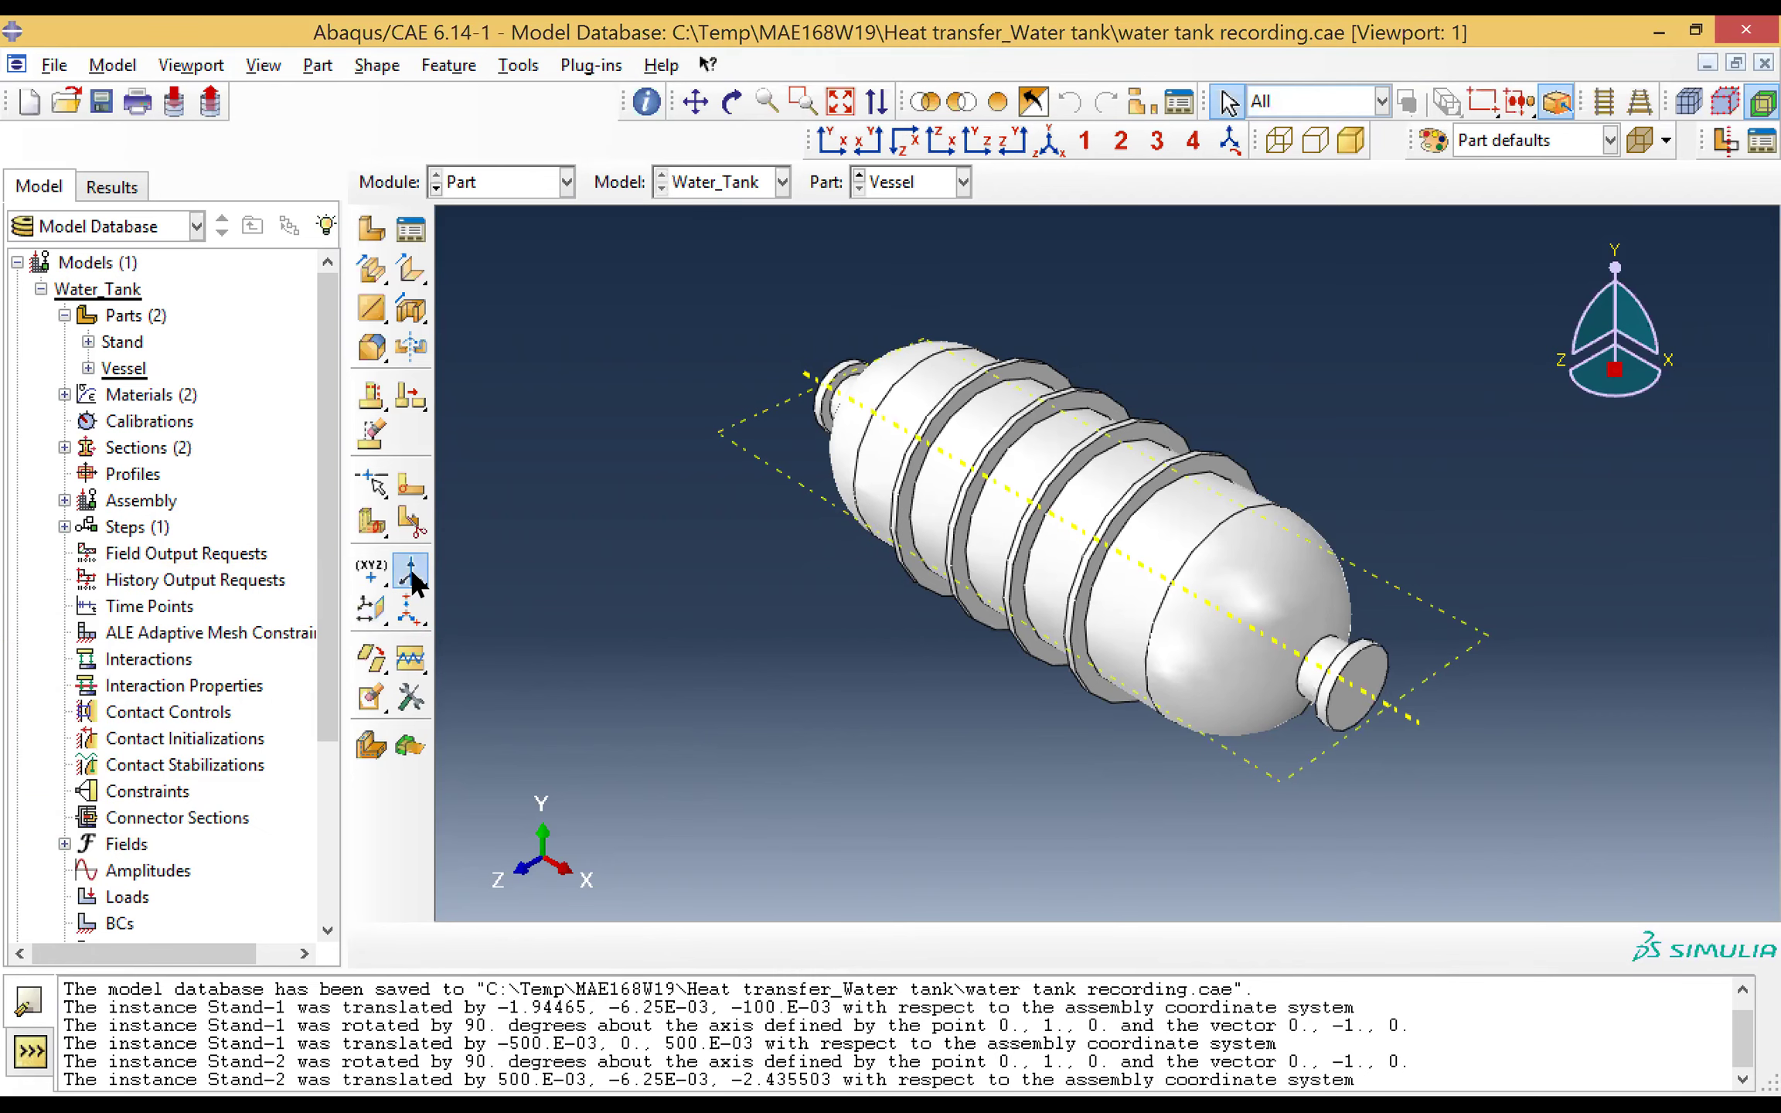
{"action": "left_click", "coordinate": [411, 573]}
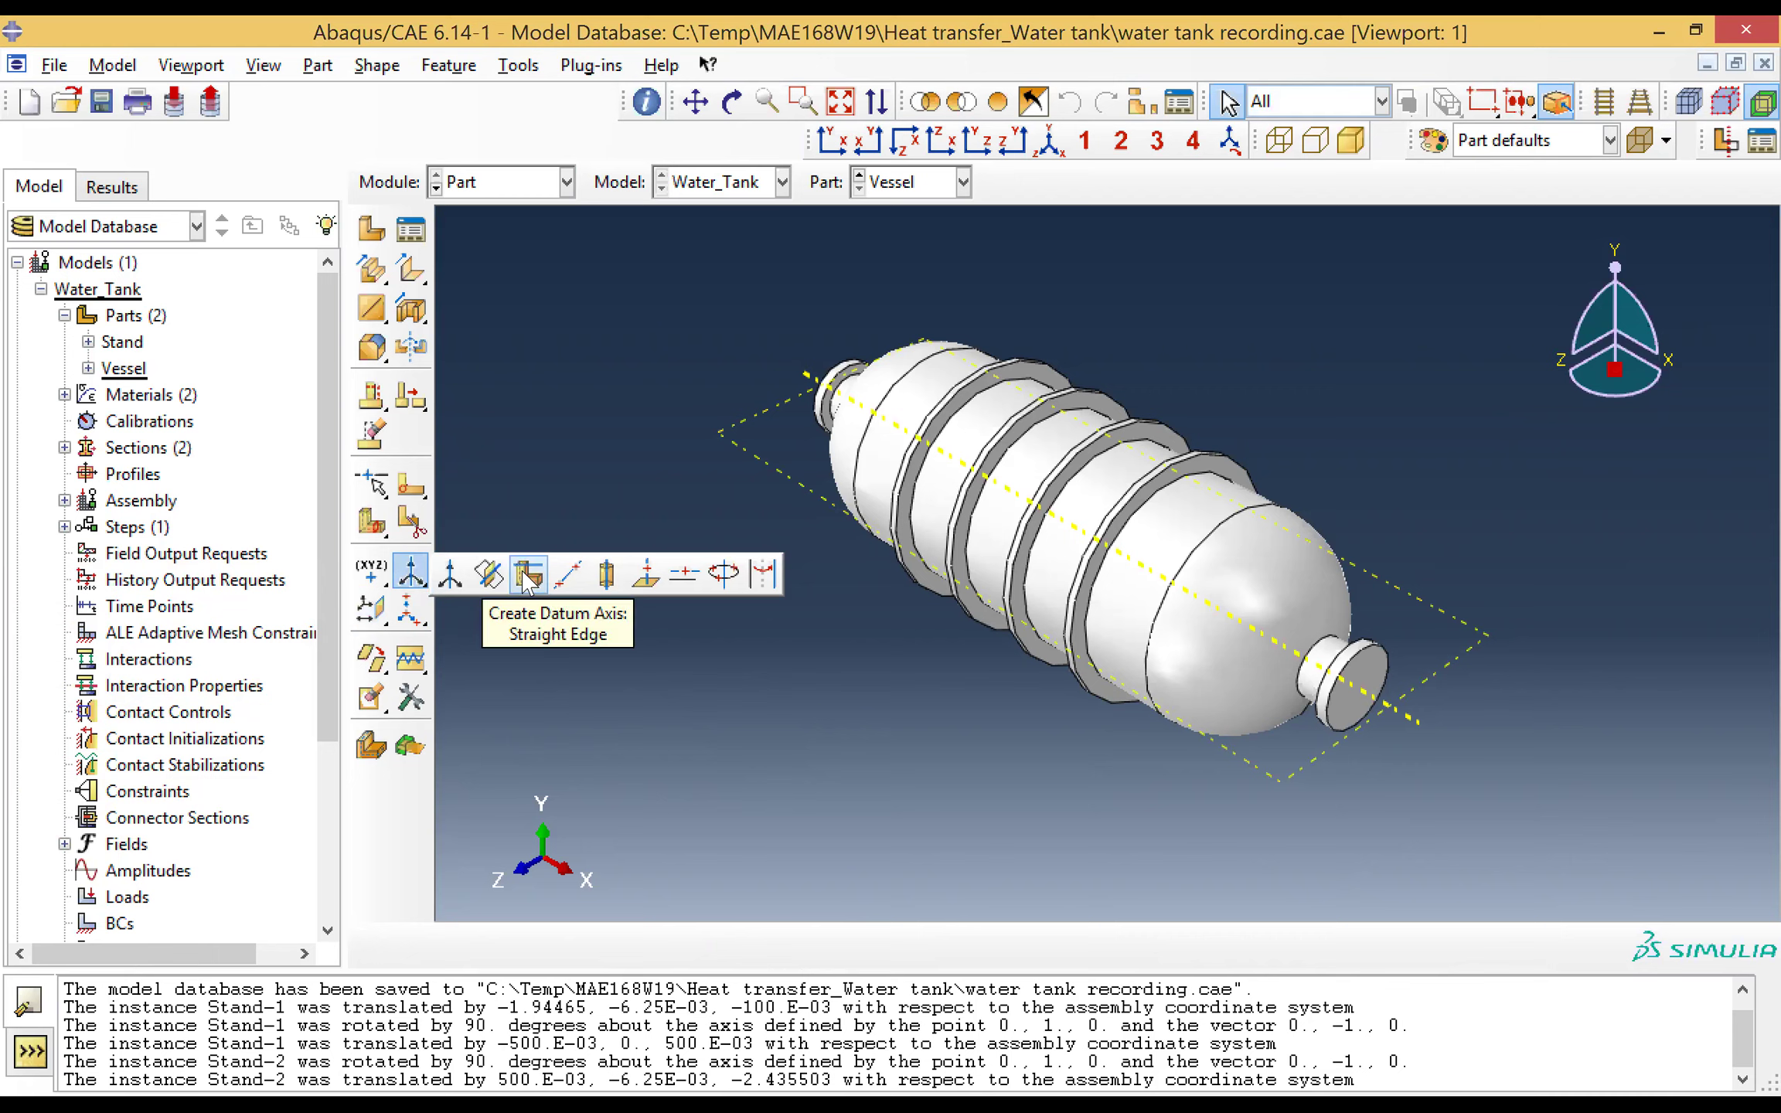
{"action": "left_click", "coordinate": [410, 612]}
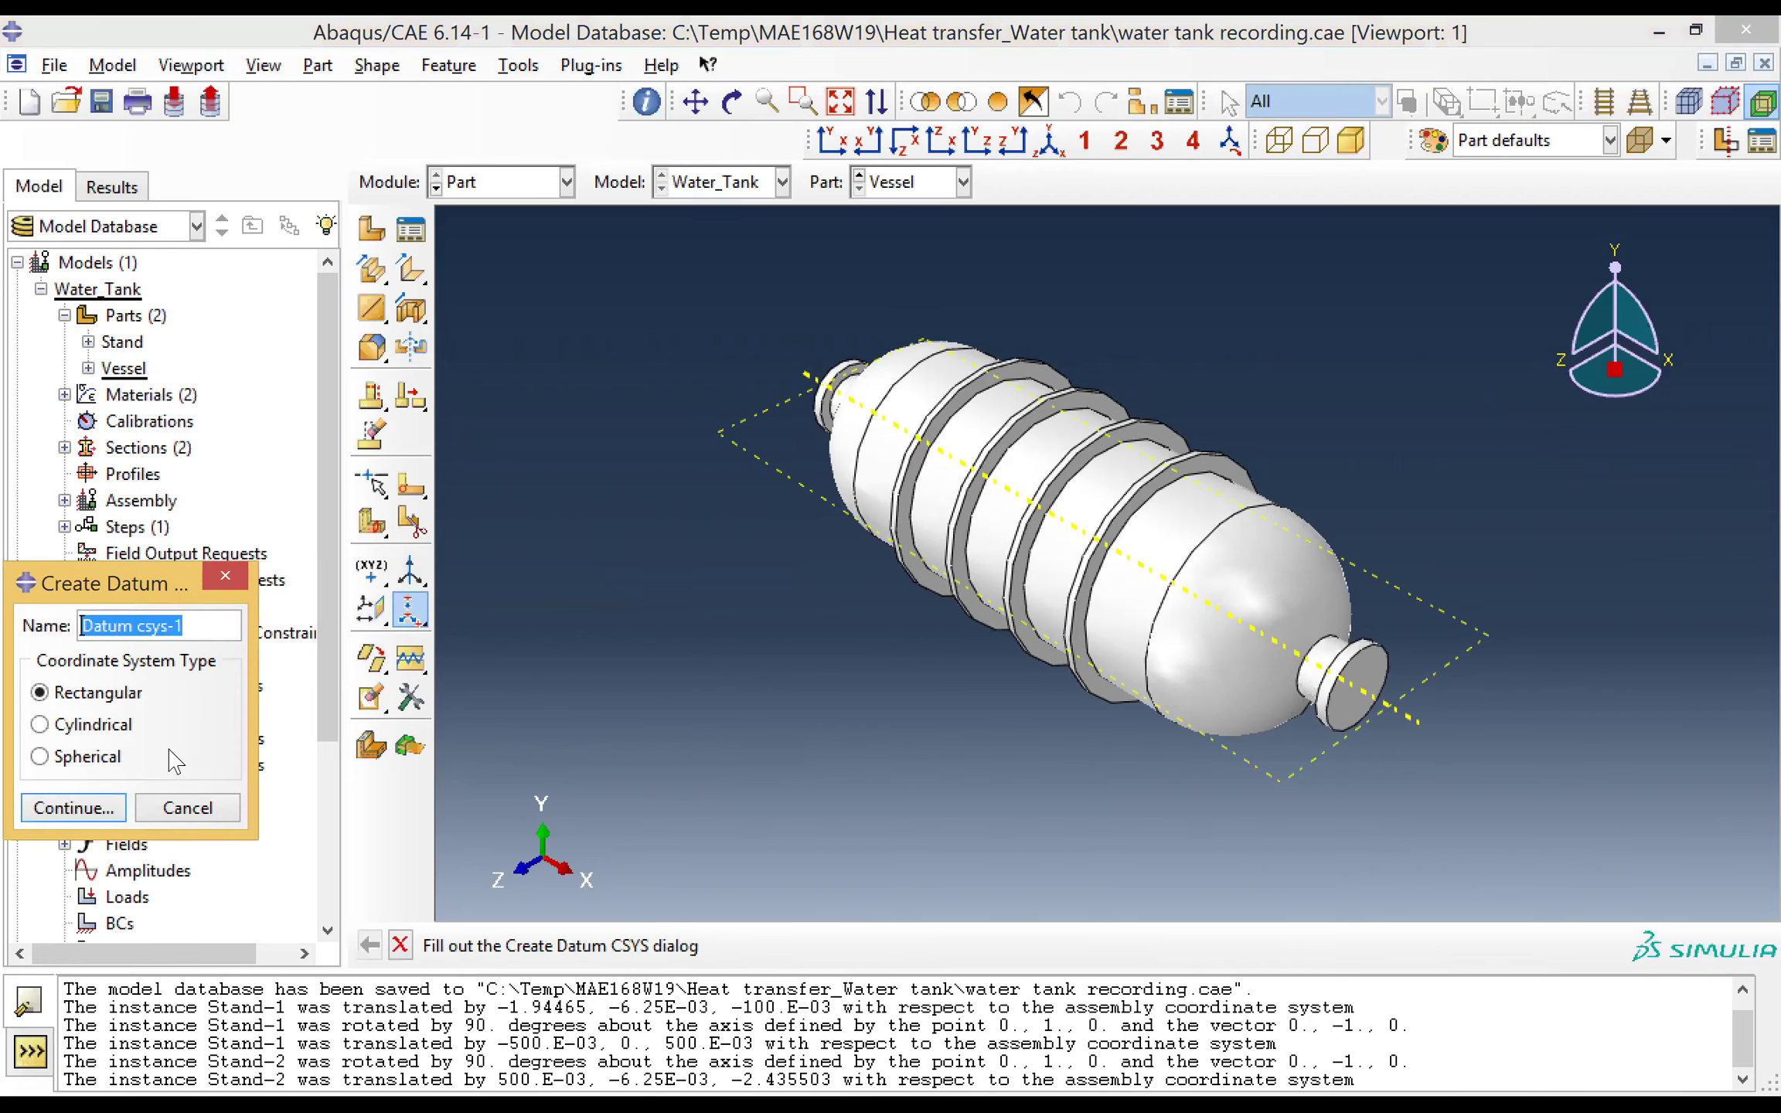
{"action": "left_click", "coordinate": [103, 821]}
{"action": "left_click", "coordinate": [398, 945]}
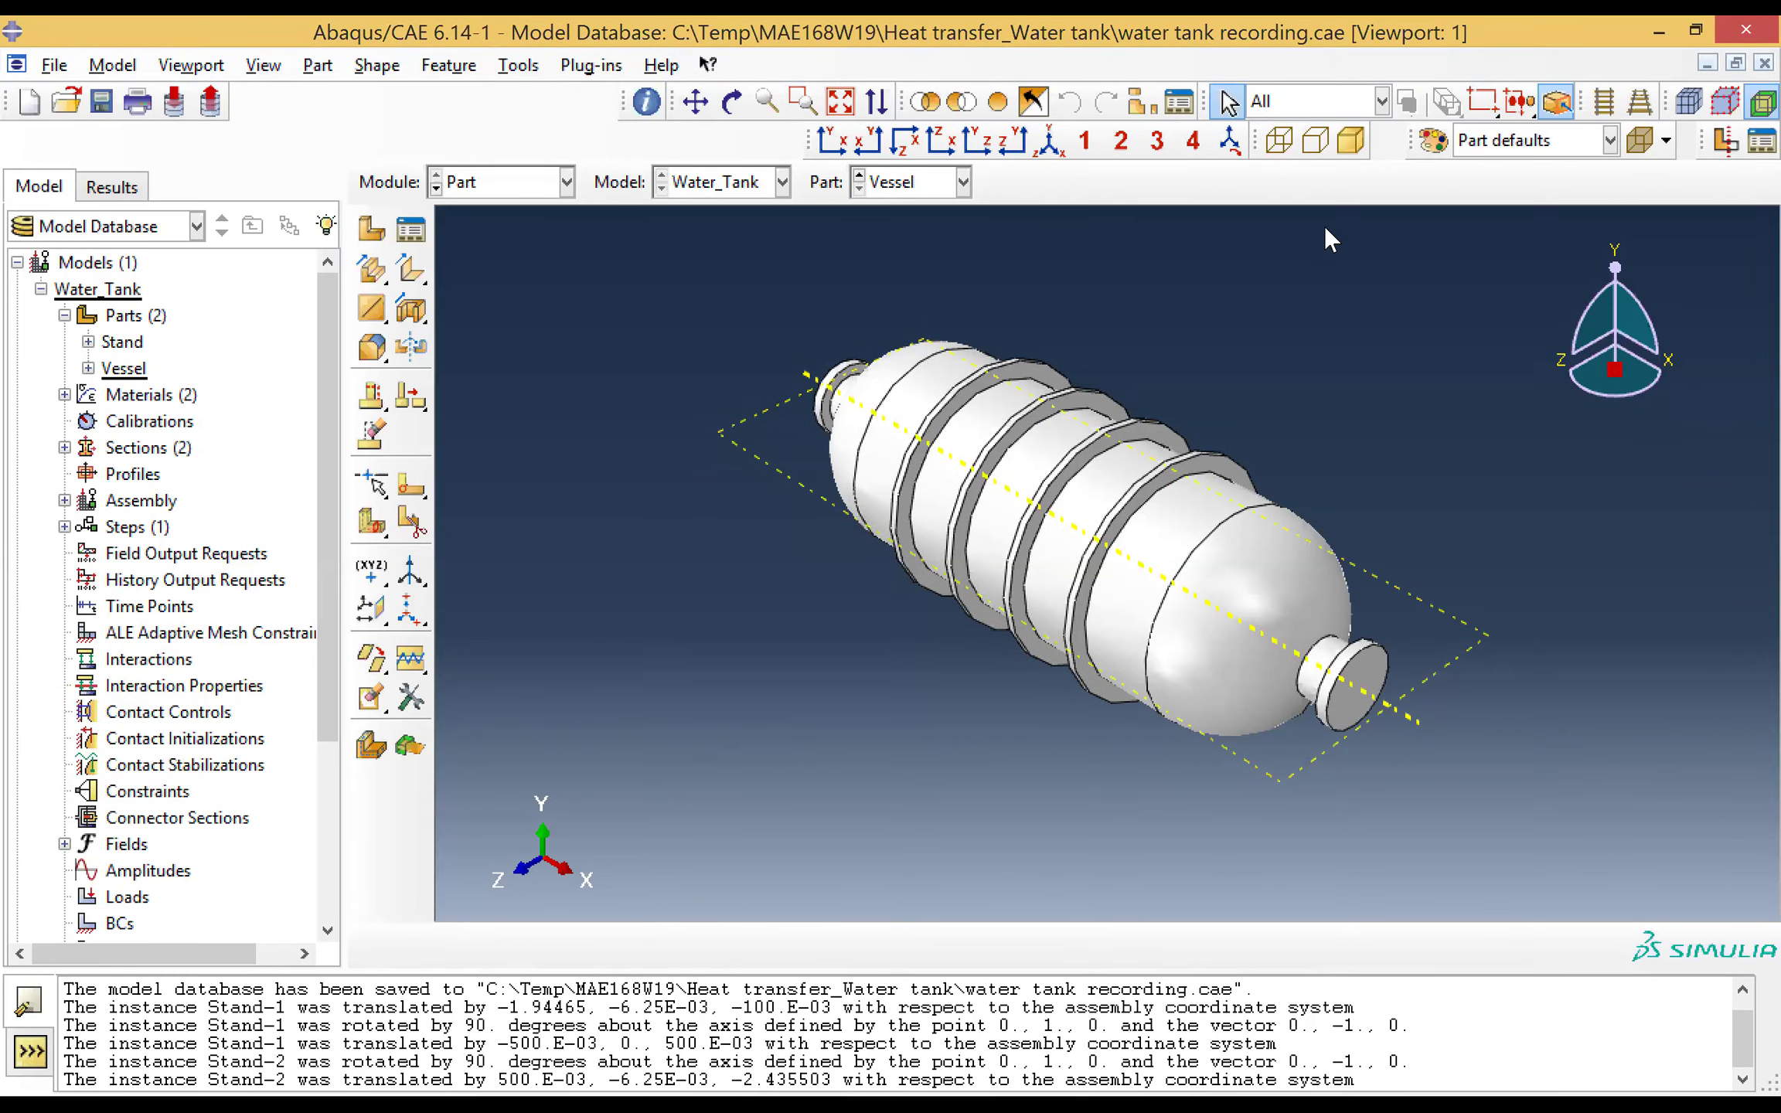
Step: Partition the vessel's cell using the horizontal datum plane through its axis
{"action": "left_click", "coordinate": [412, 528]}
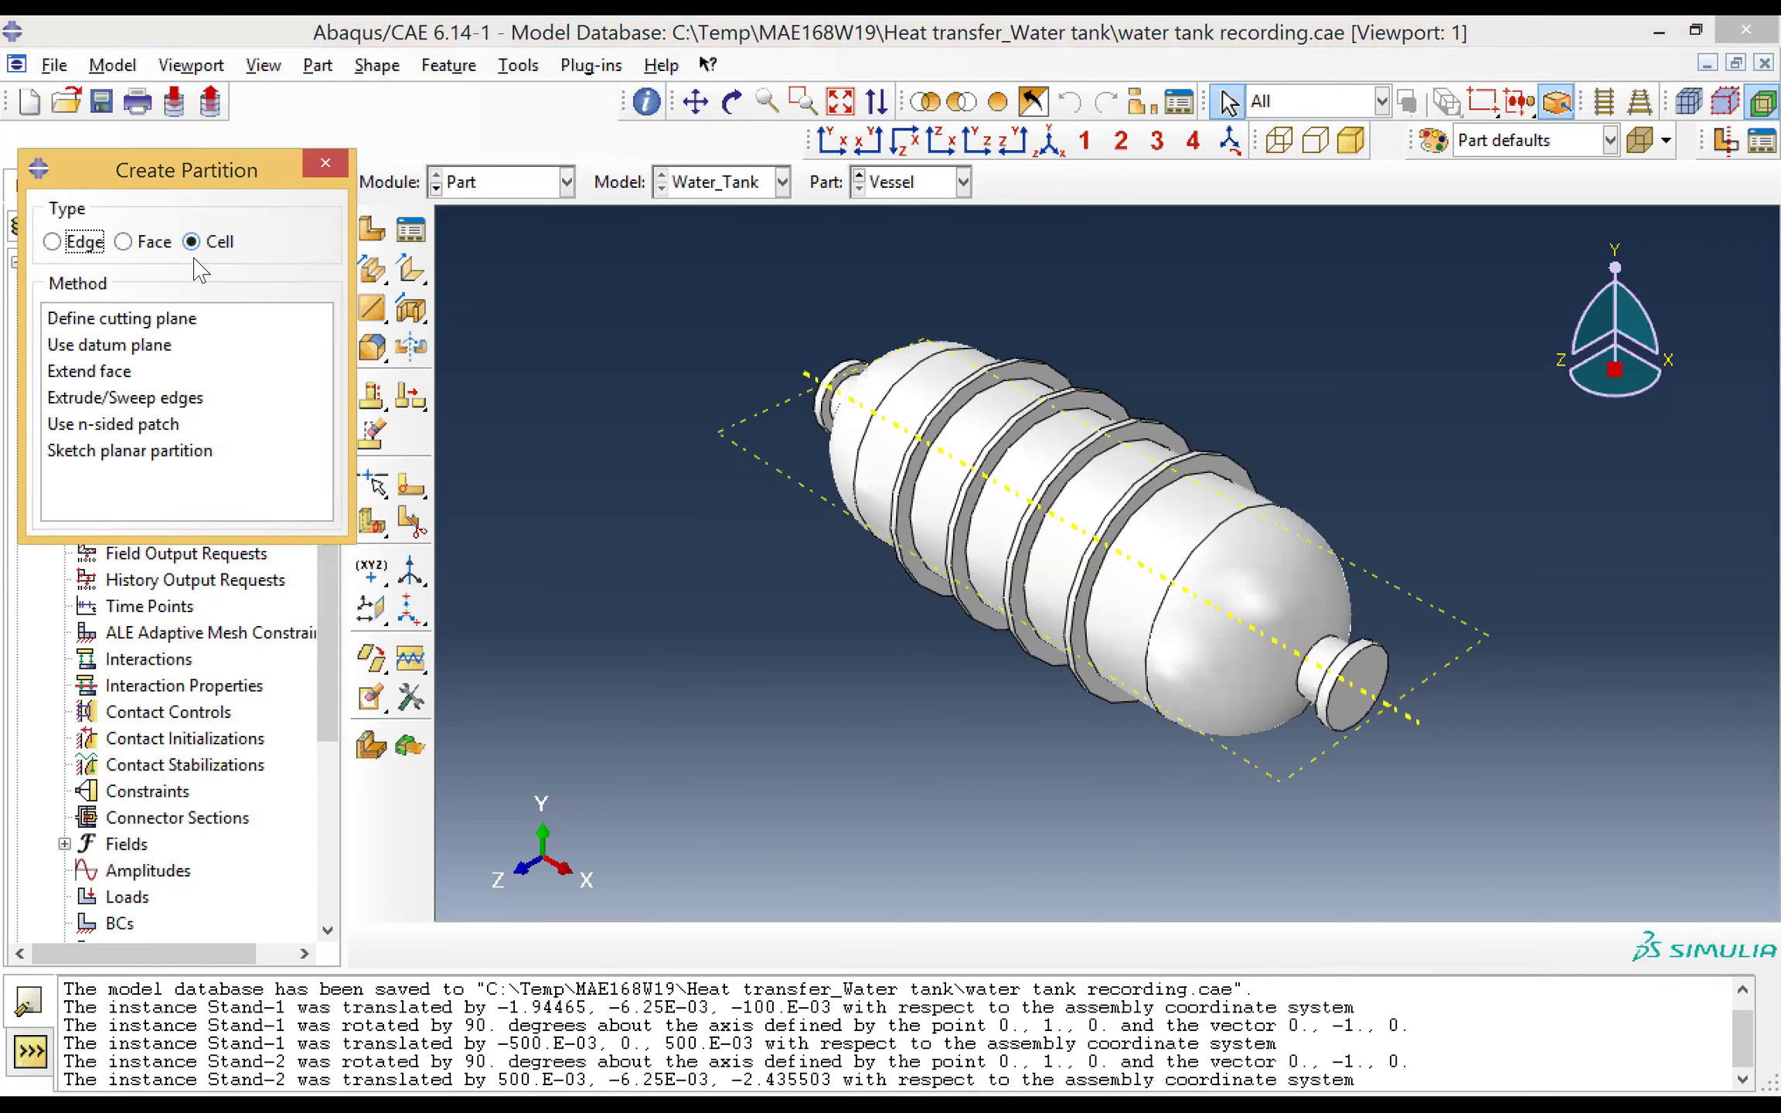
{"action": "left_click", "coordinate": [170, 348]}
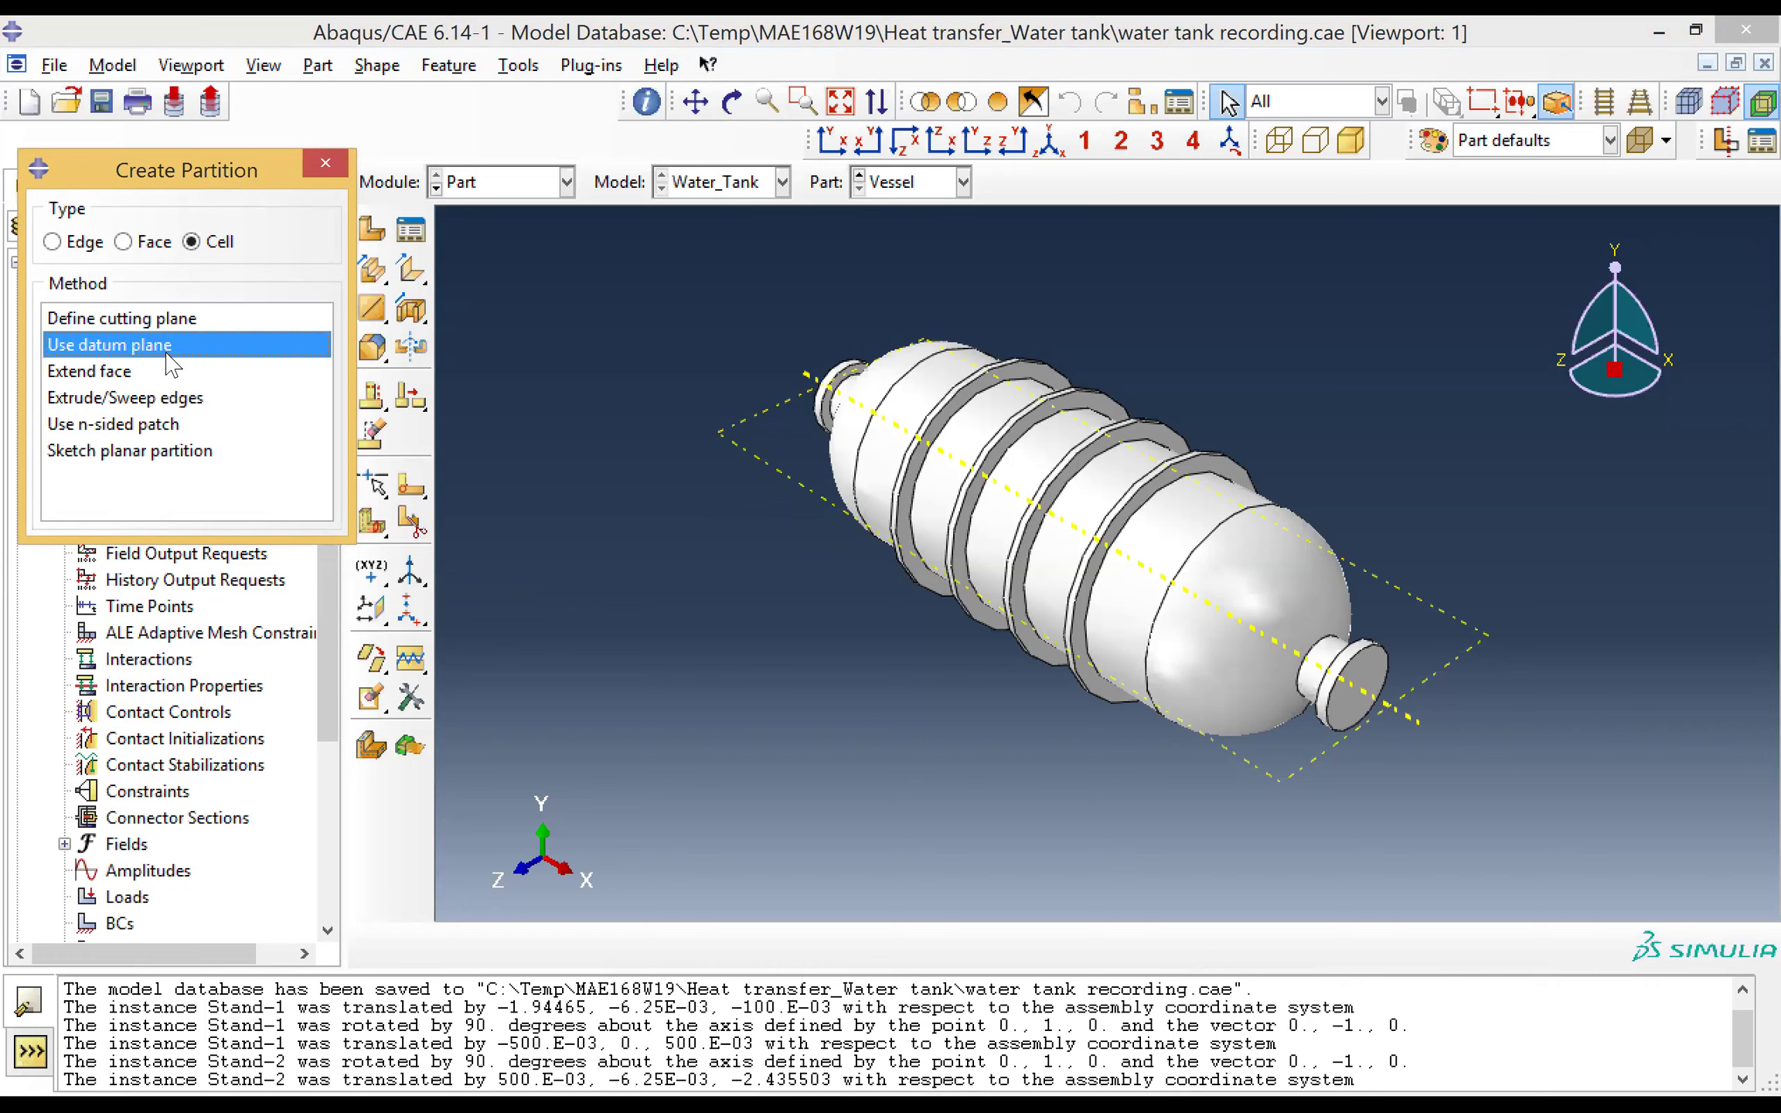
{"action": "left_click", "coordinate": [1240, 764]}
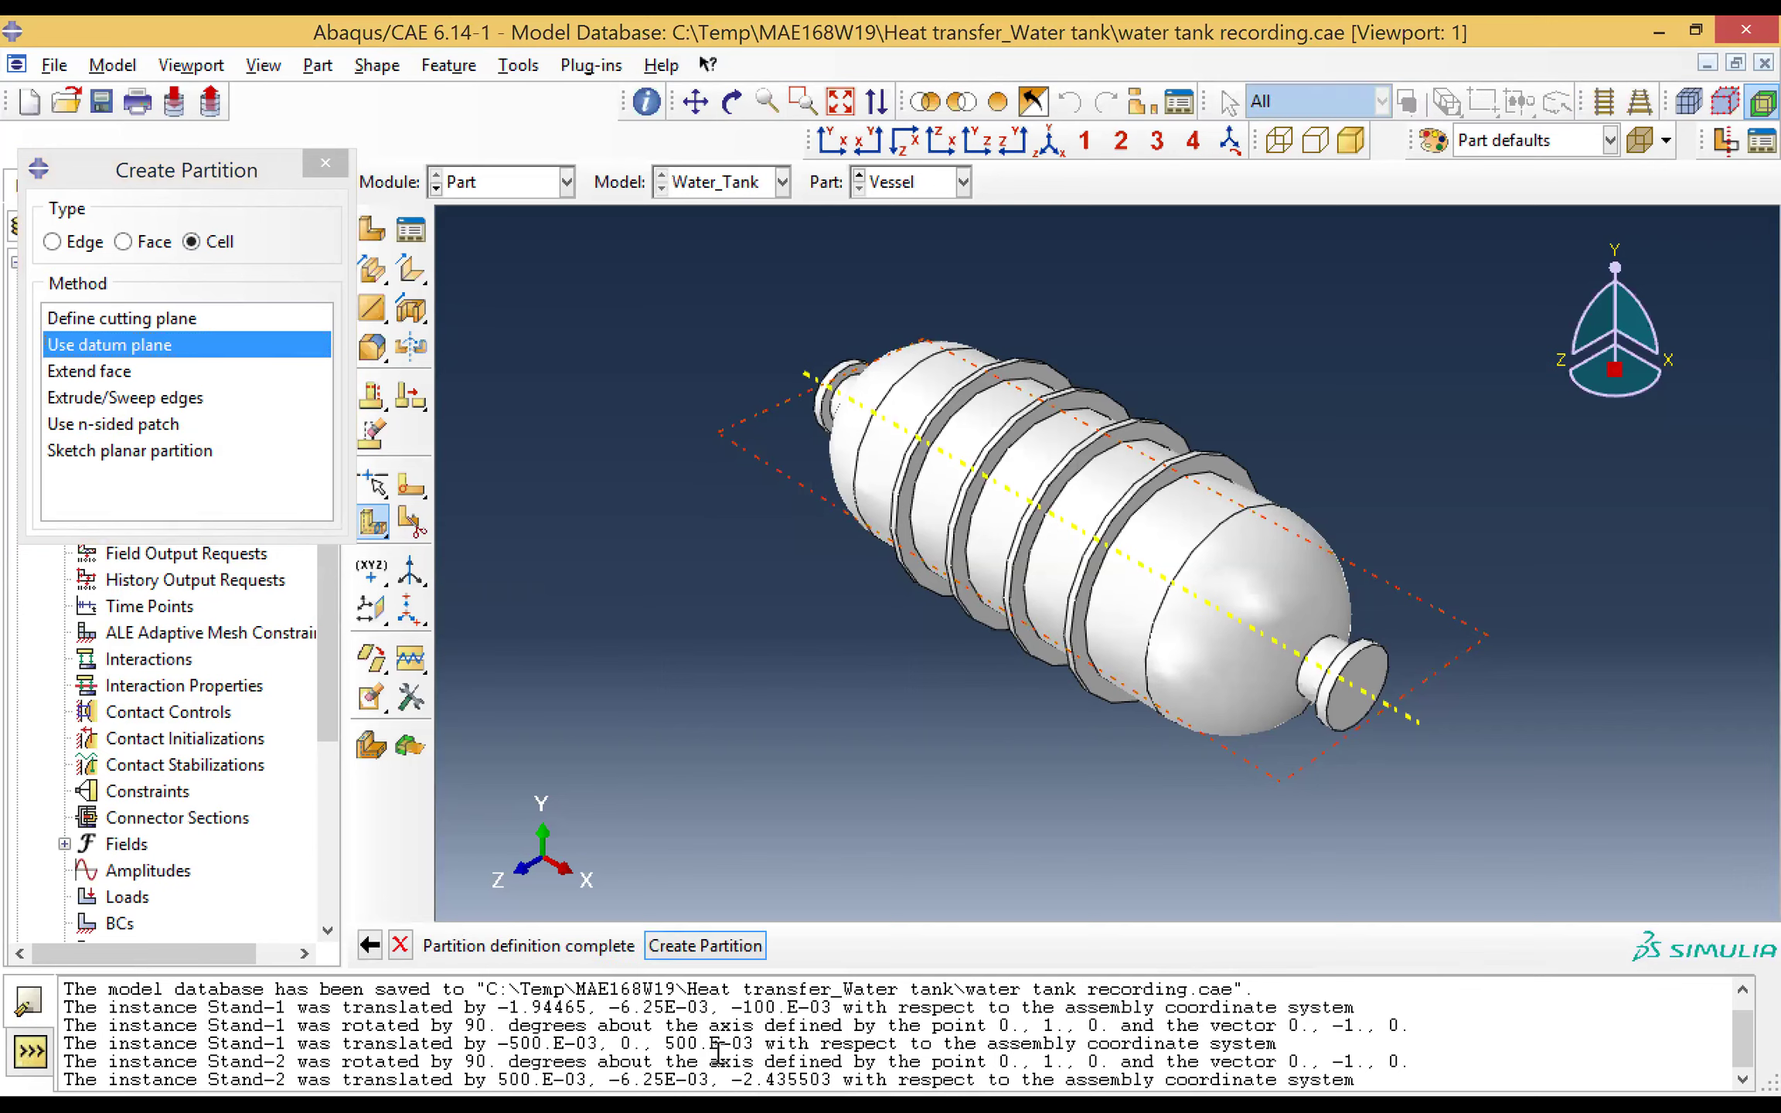
{"action": "left_click", "coordinate": [704, 946]}
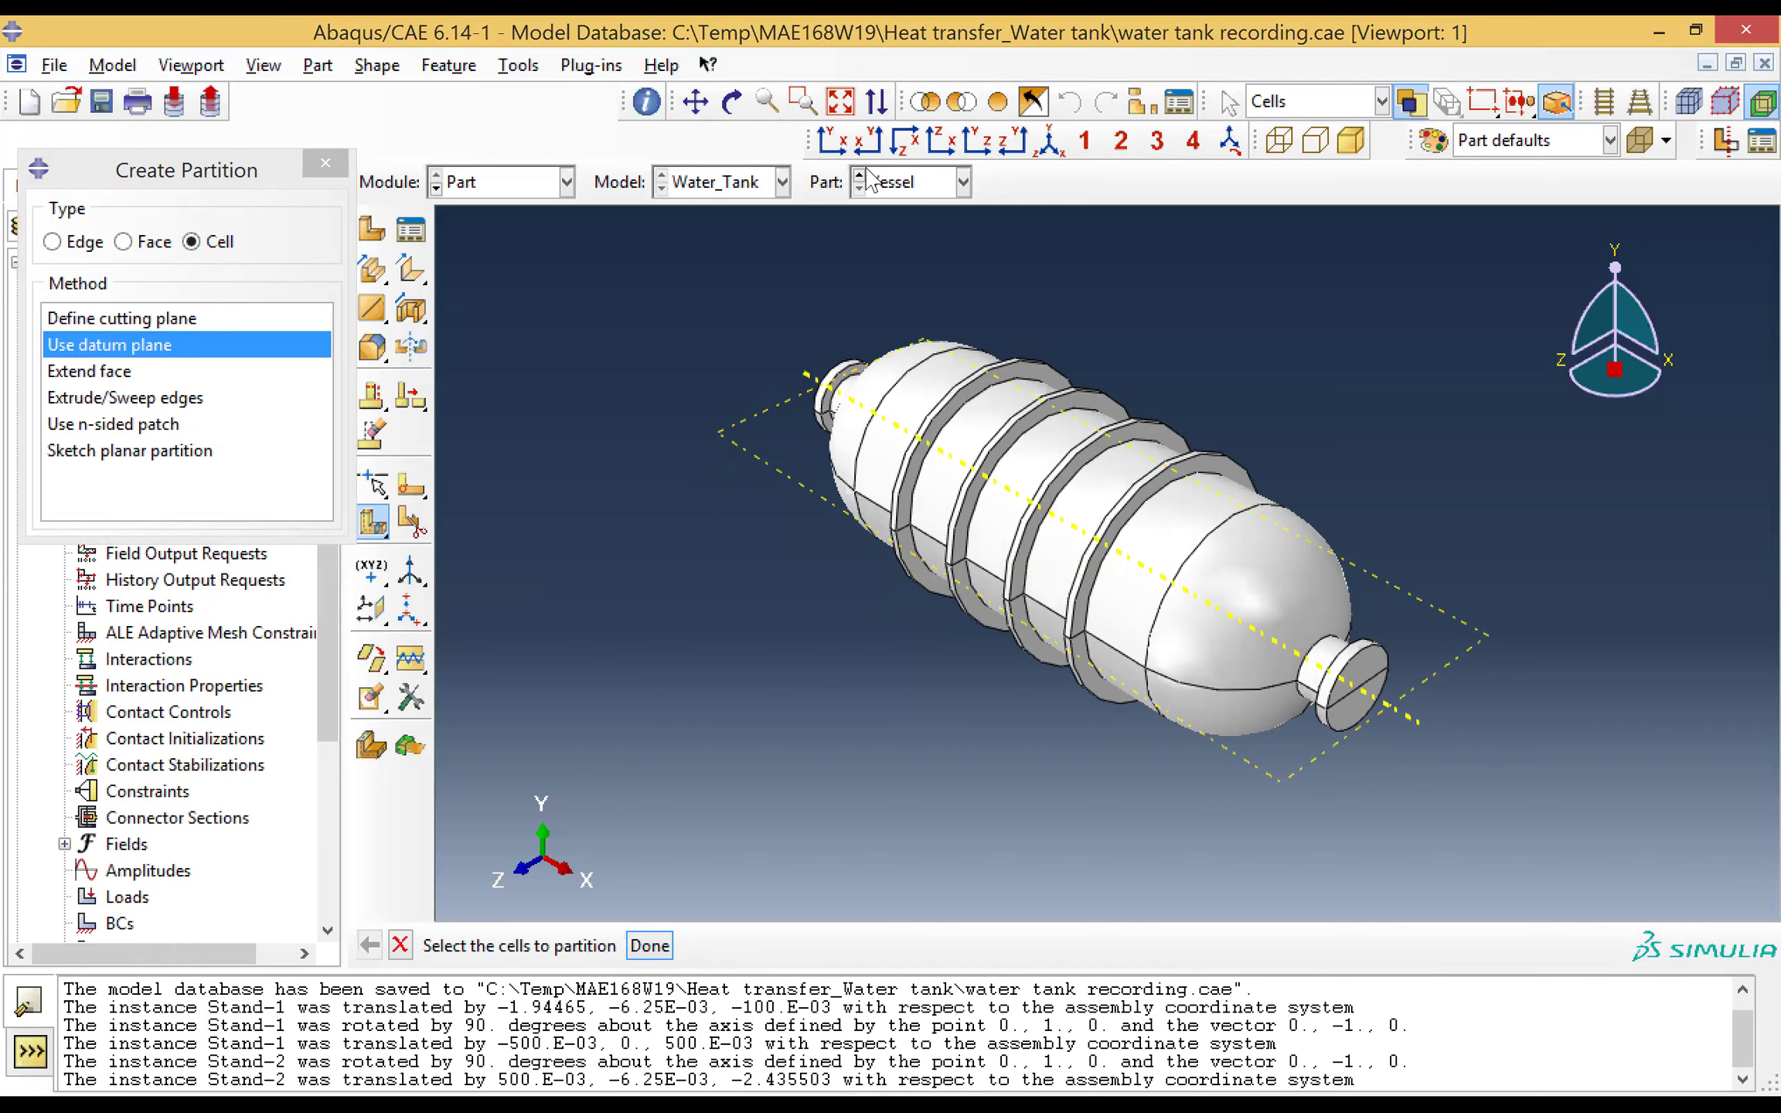
Step: Check the Vessel's lower half cell in the end view along the X axis and close the partition tool
{"action": "left_click", "coordinate": [975, 140]}
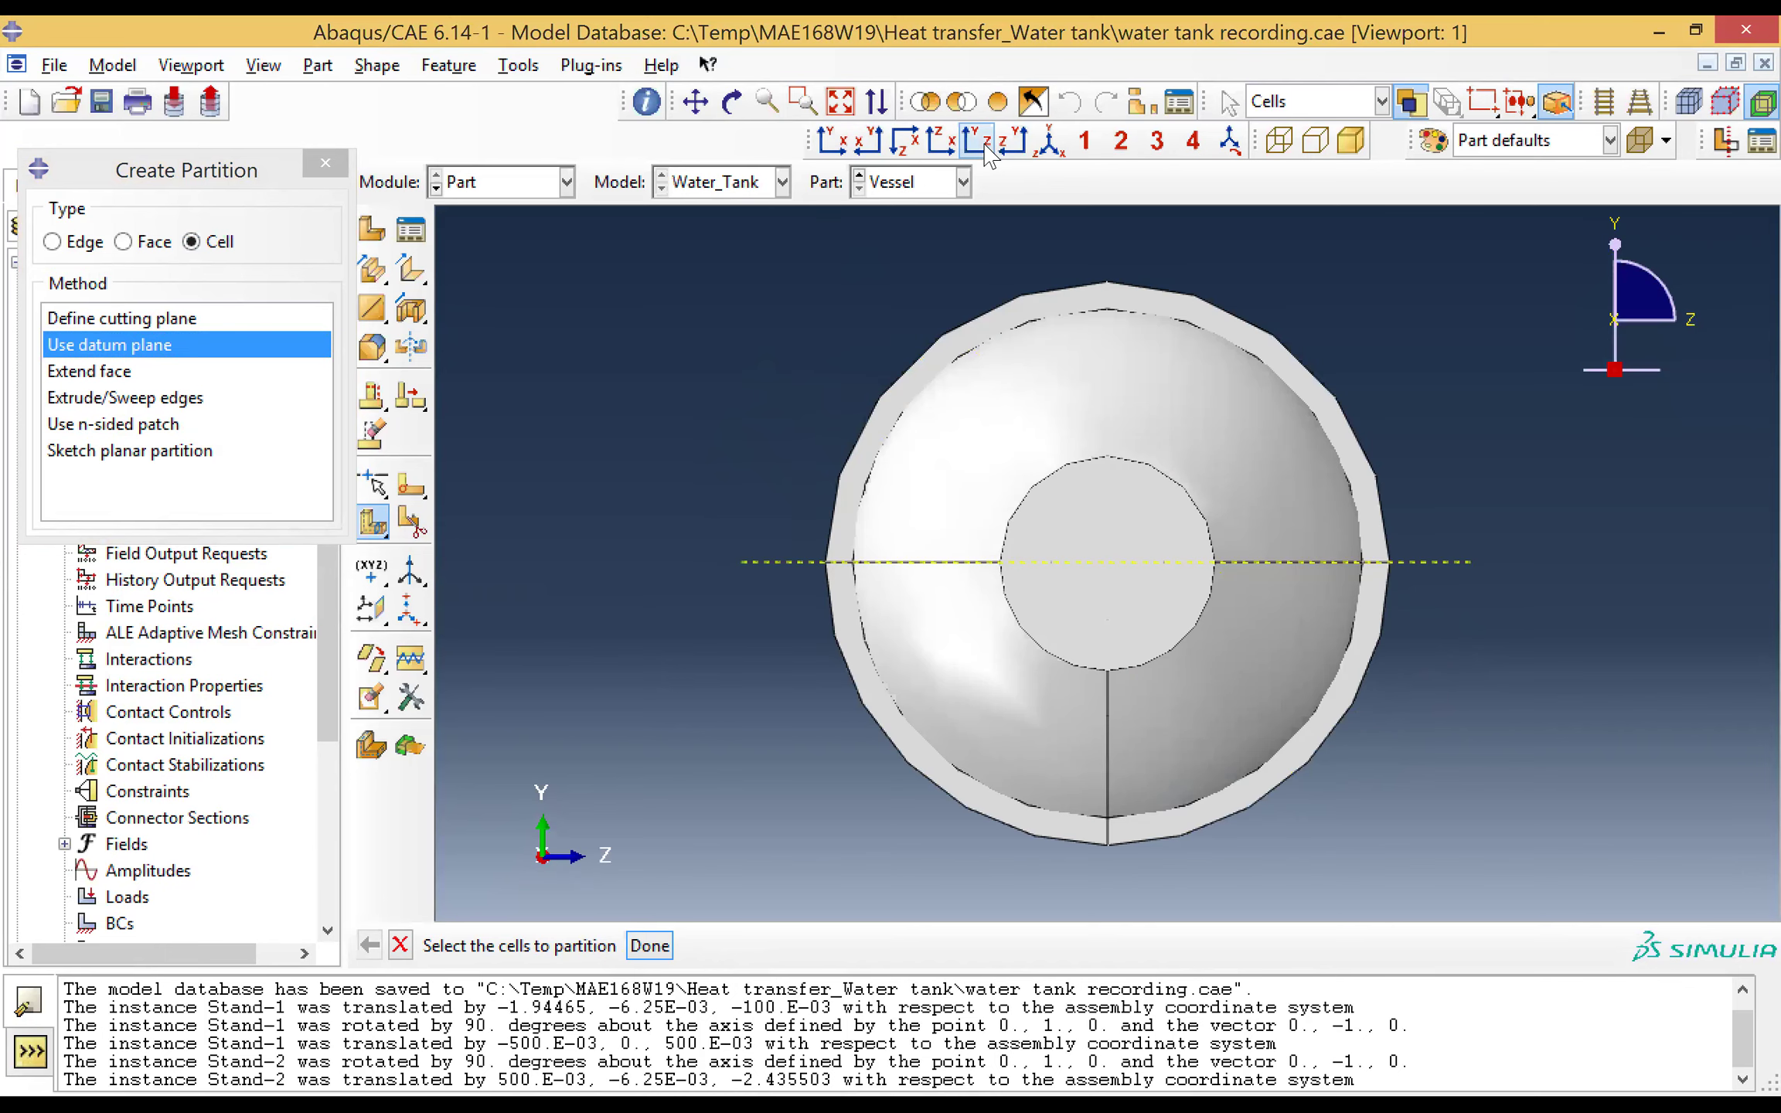
{"action": "left_click", "coordinate": [1101, 789]}
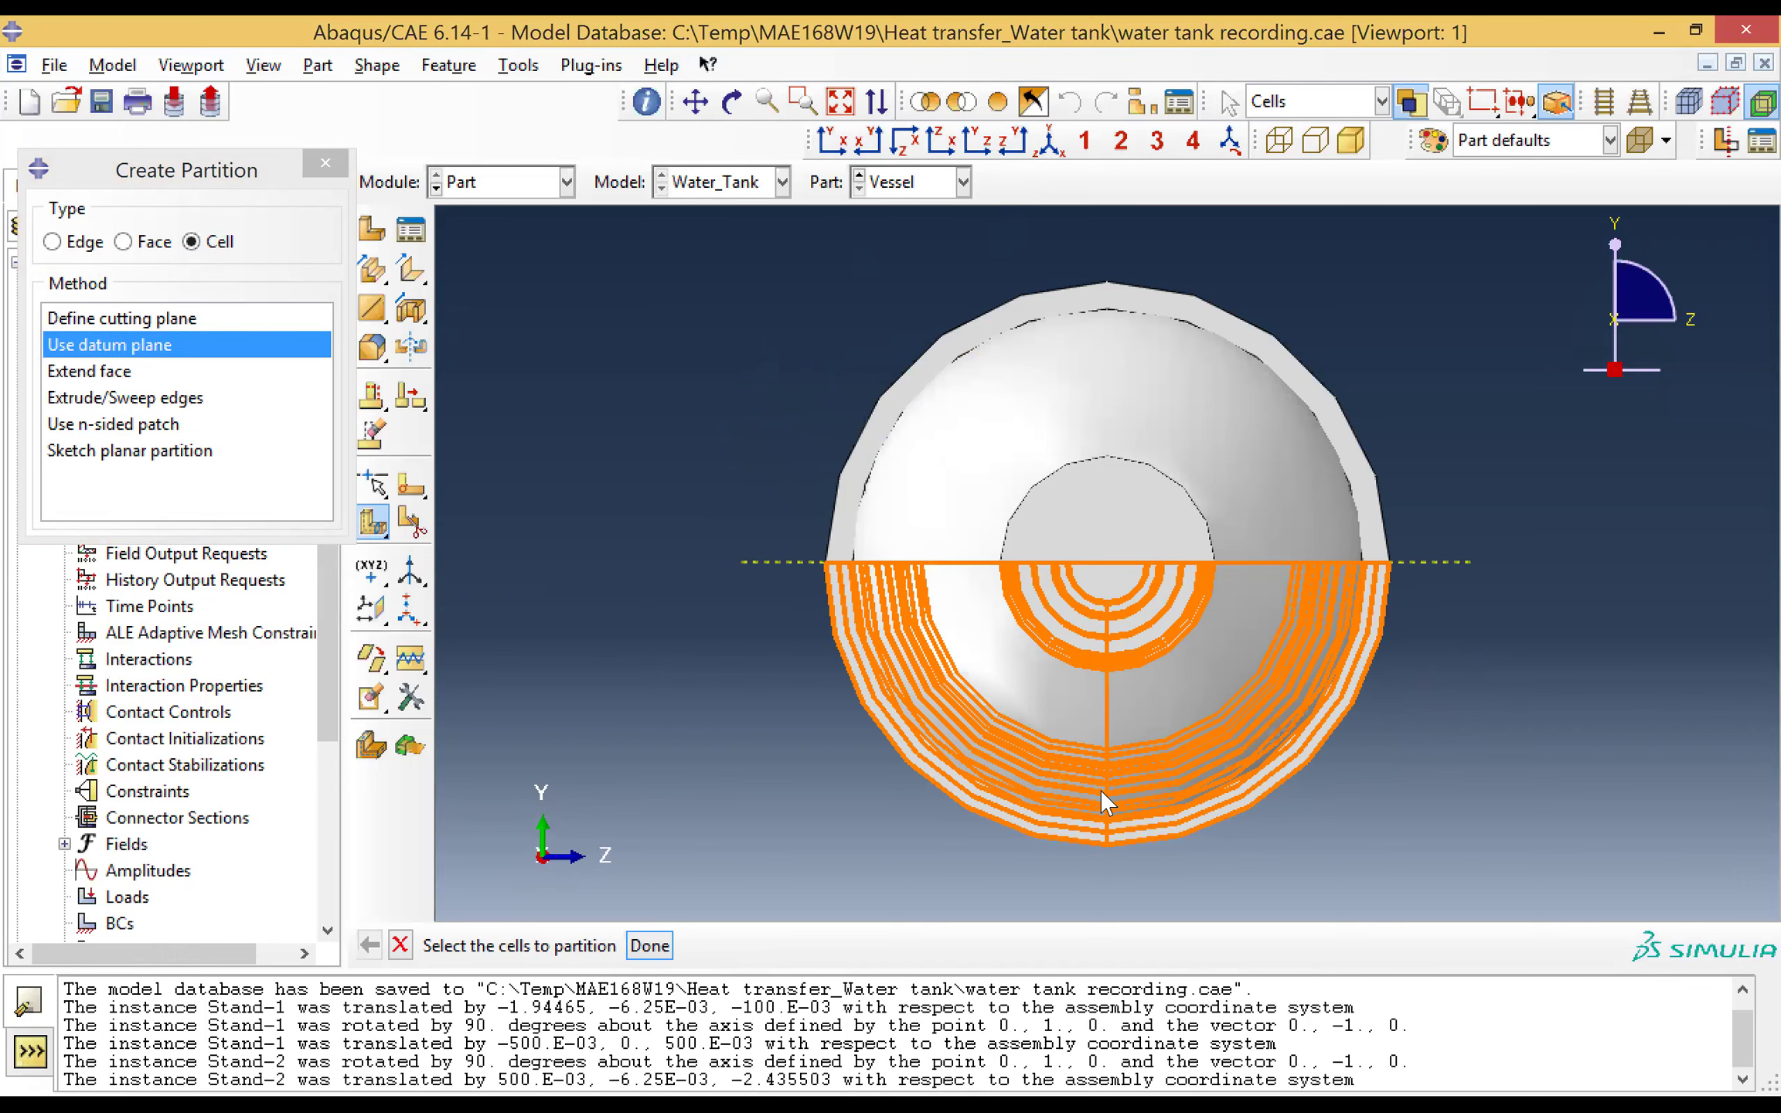
{"action": "left_click", "coordinate": [758, 669]}
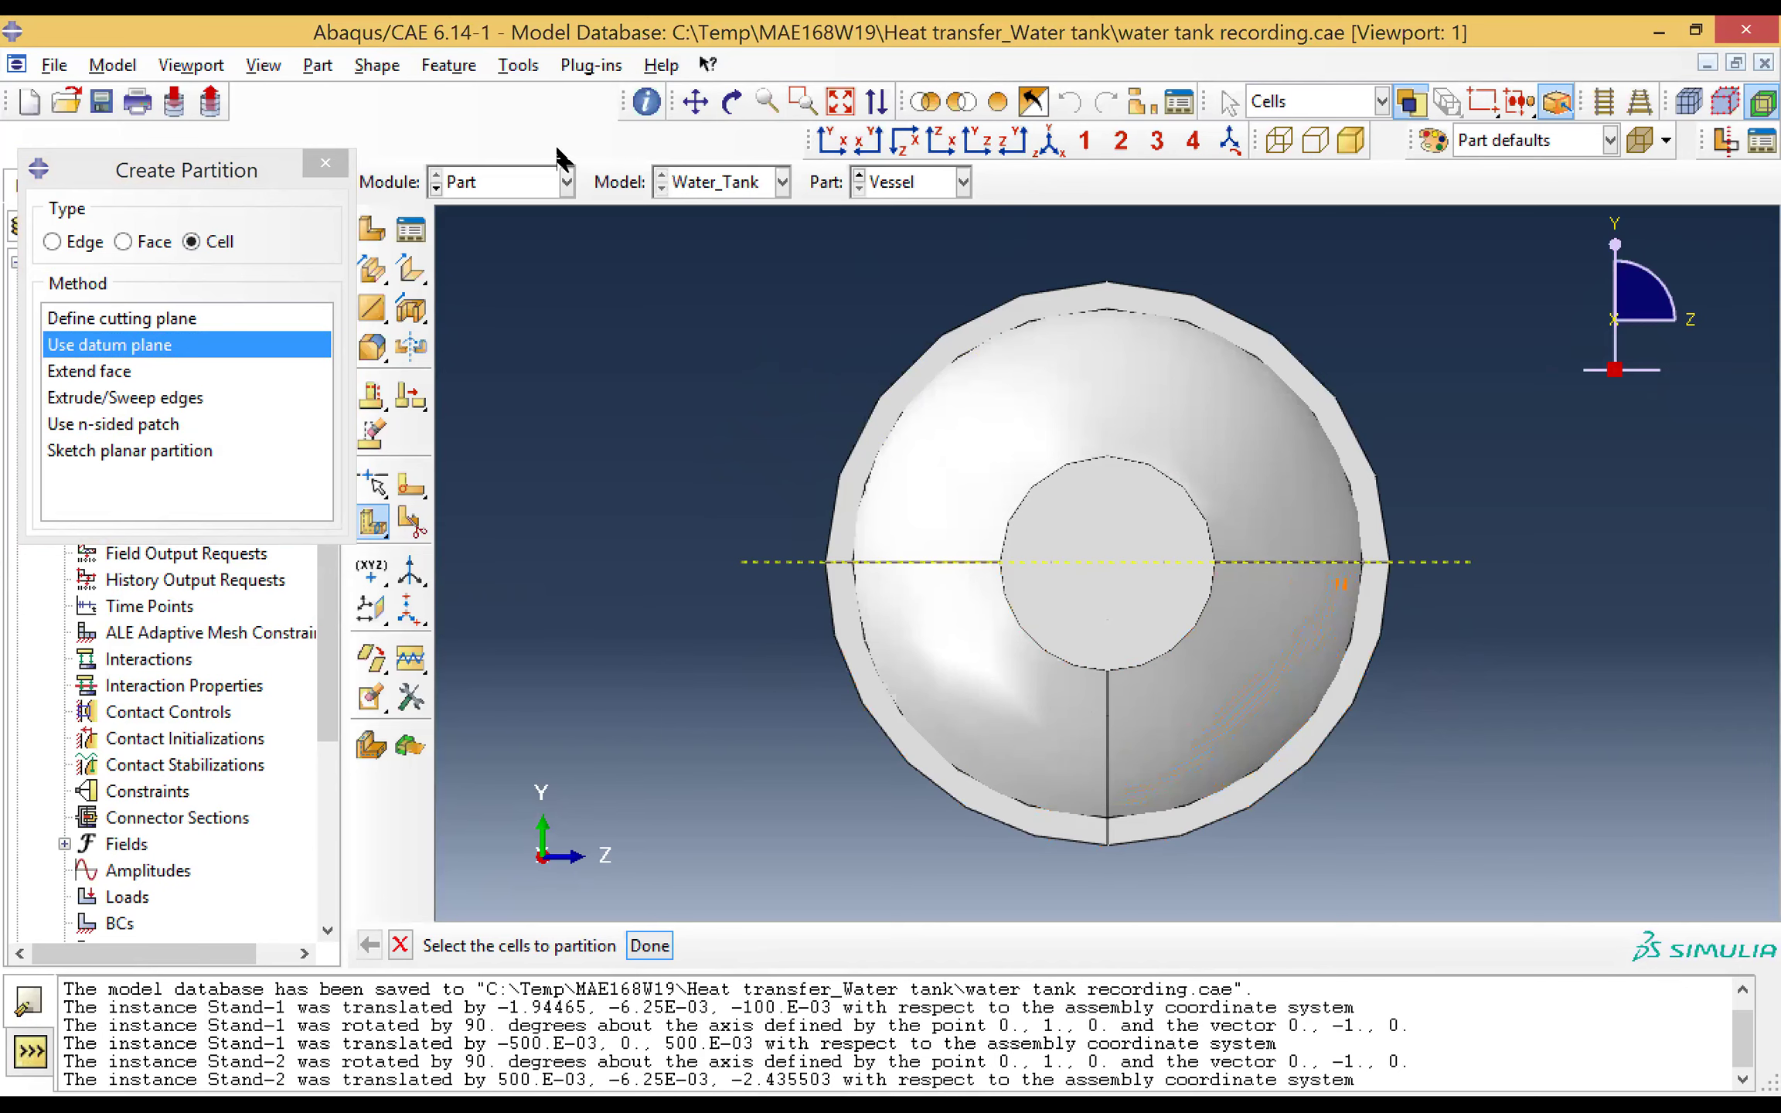
{"action": "left_click", "coordinate": [325, 168]}
Step: Return to the assembly and switch from there to the Step module
{"action": "left_click", "coordinate": [490, 185]}
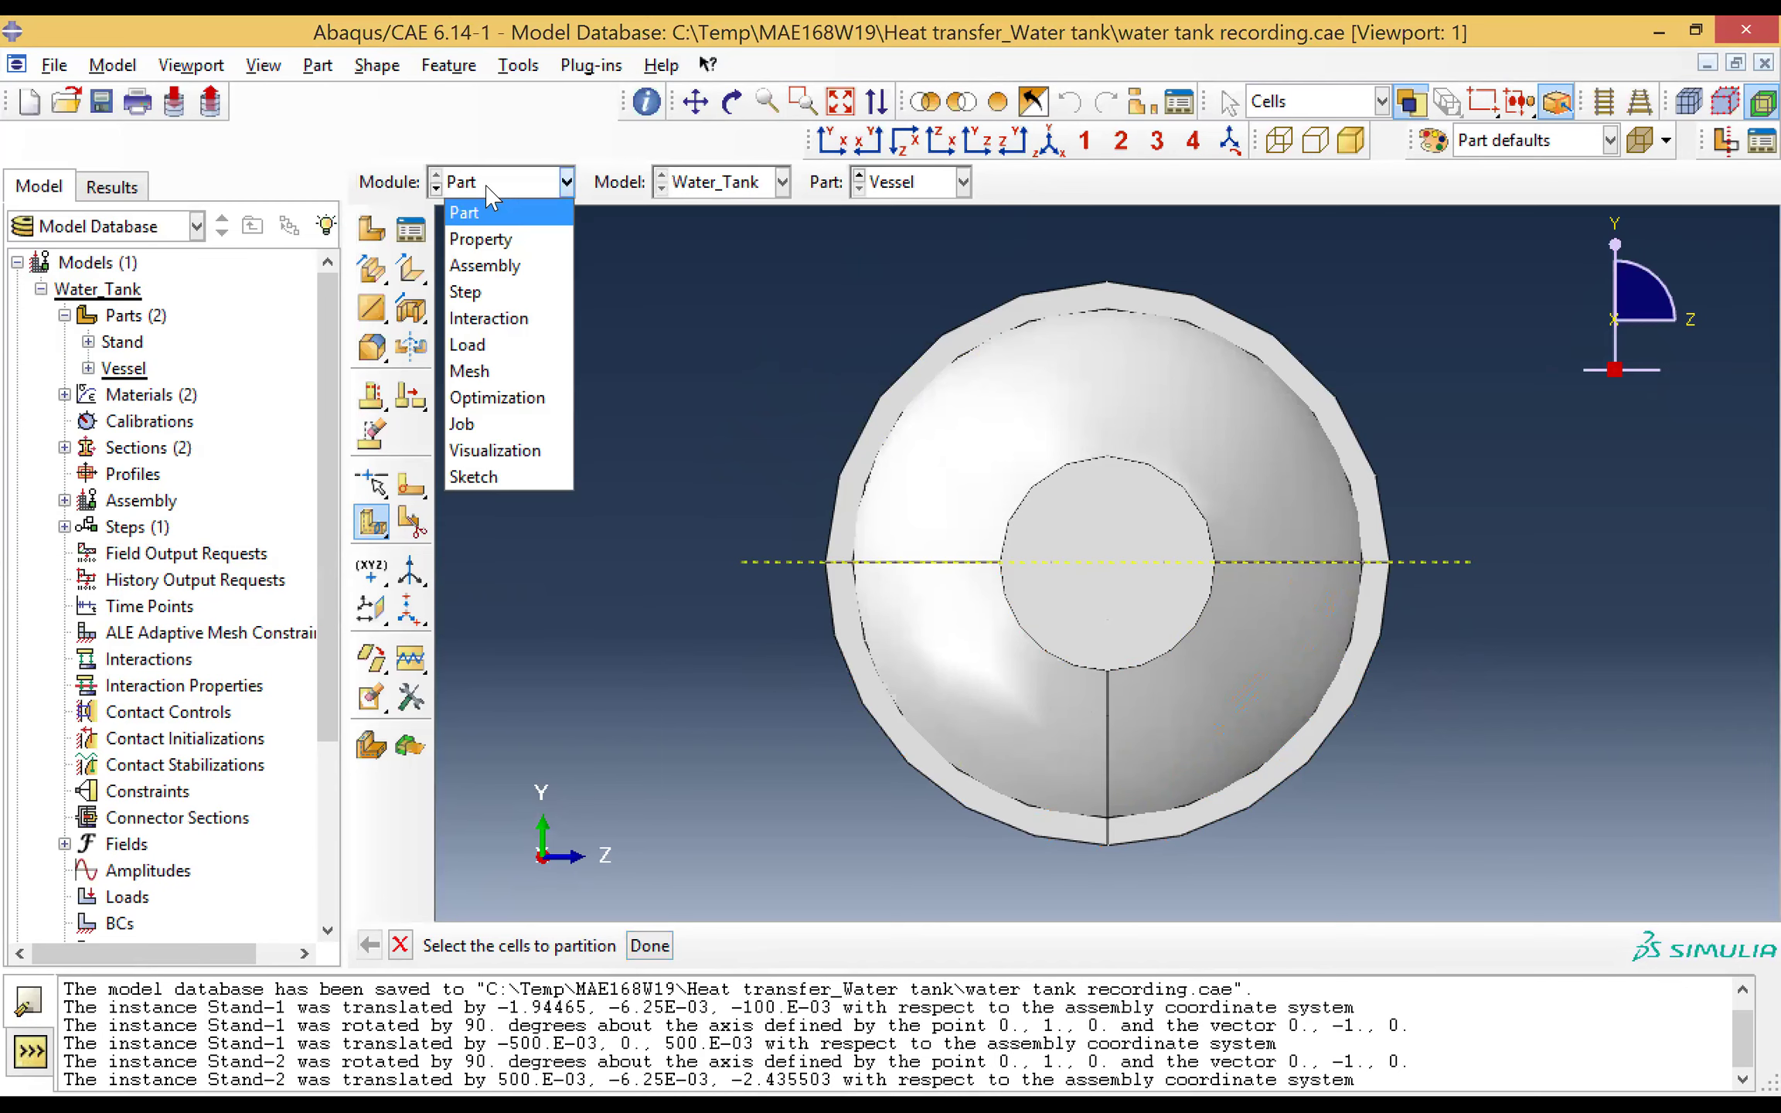
{"action": "left_click", "coordinate": [503, 271]}
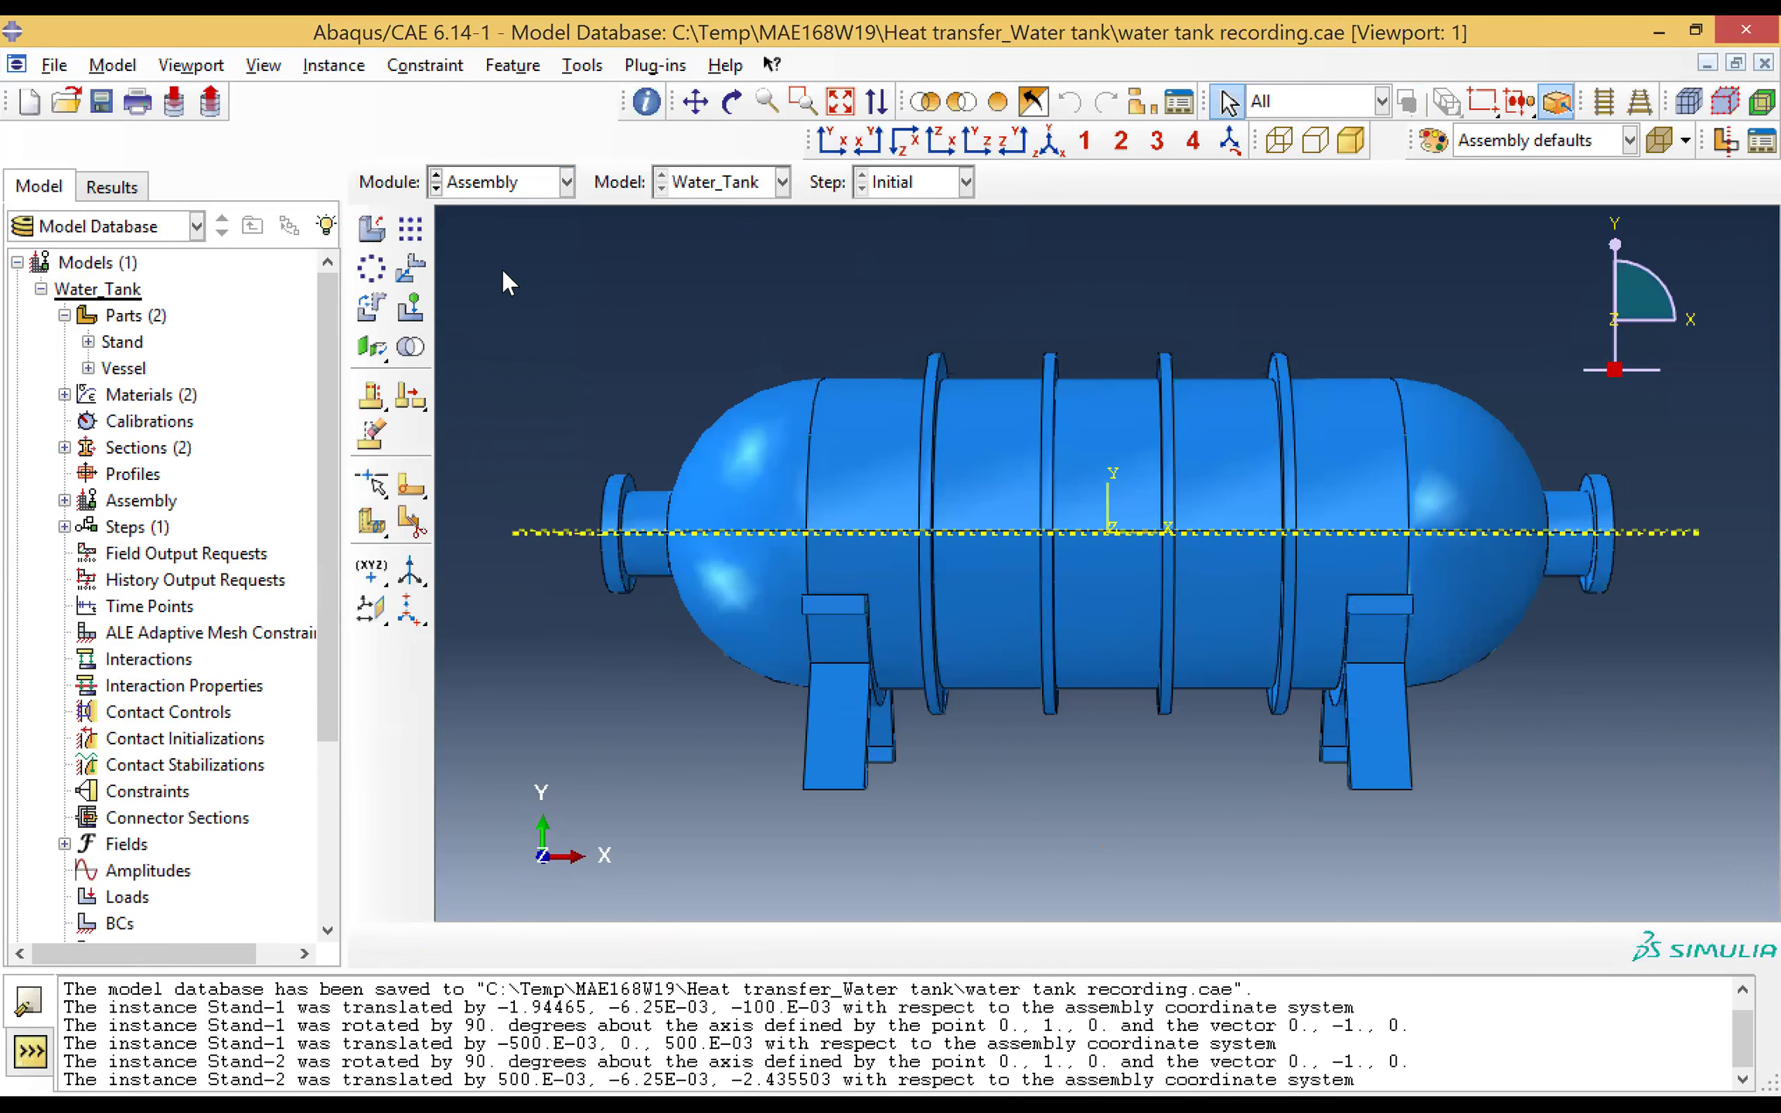
{"action": "left_click", "coordinate": [532, 183]}
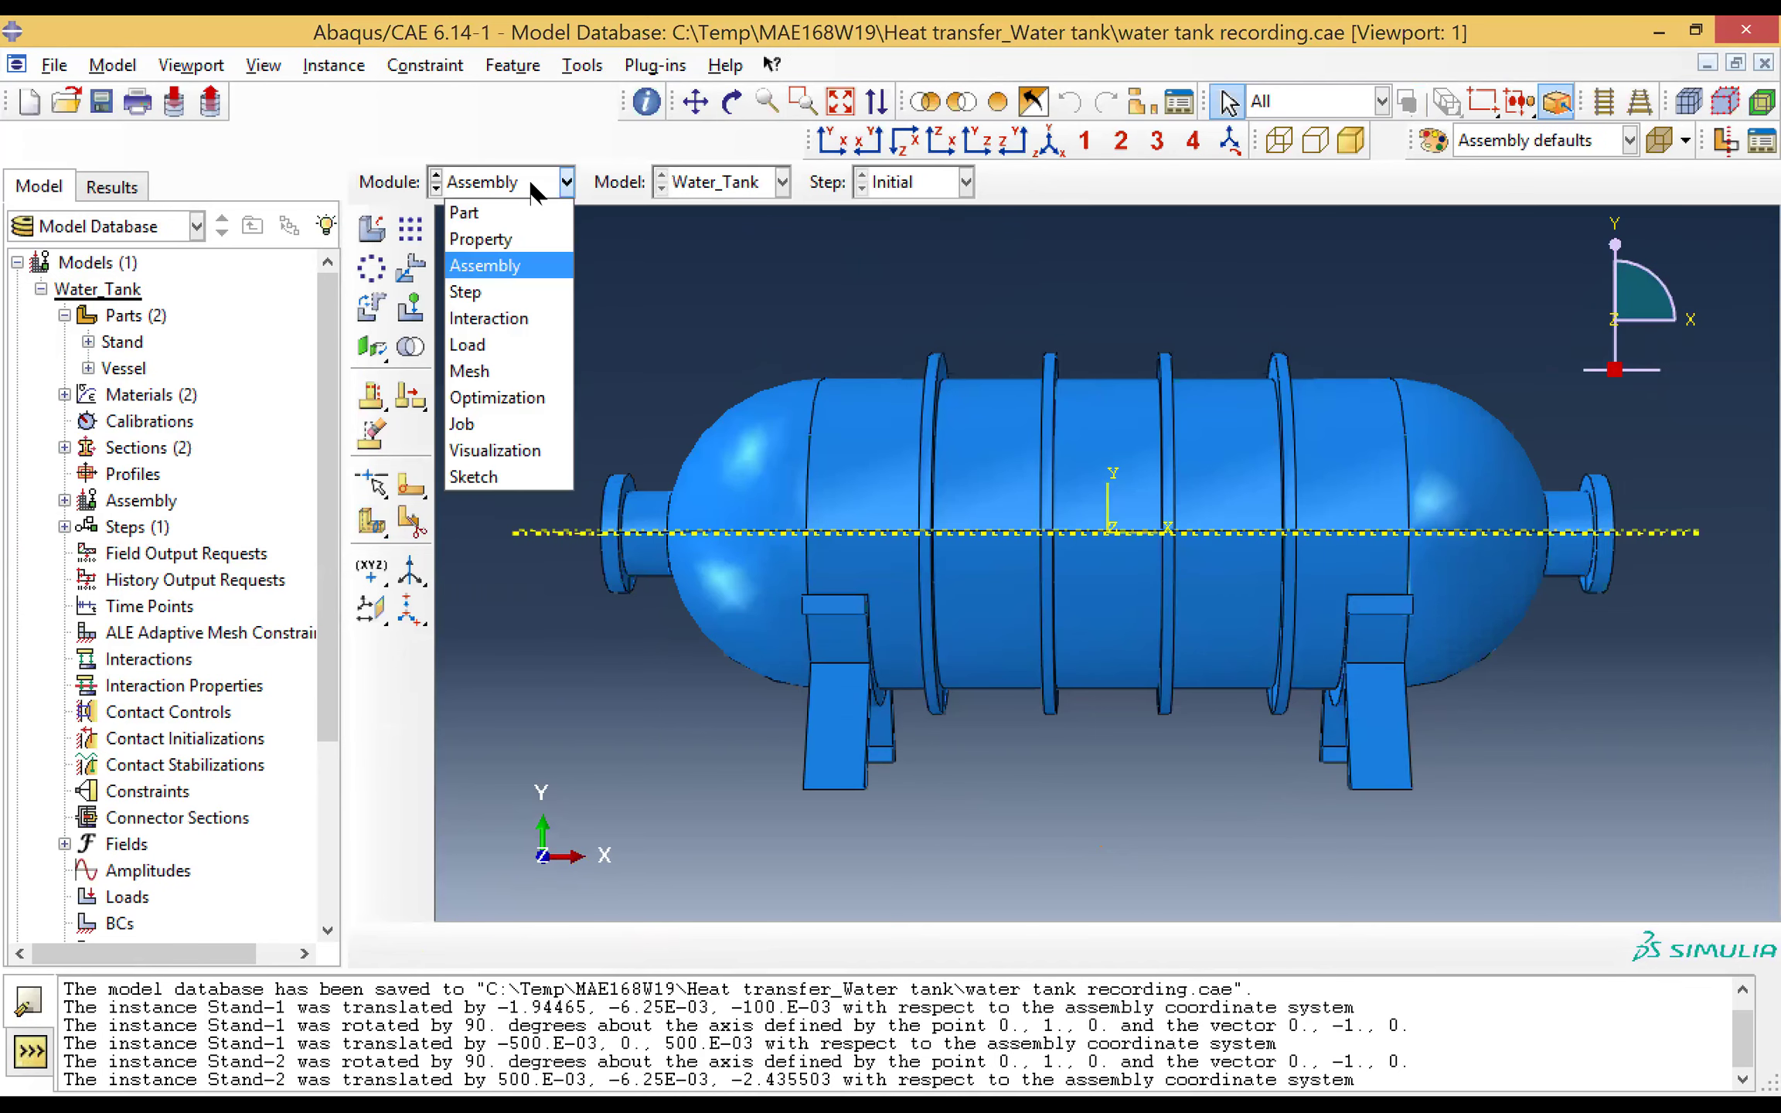
{"action": "left_click", "coordinate": [499, 293]}
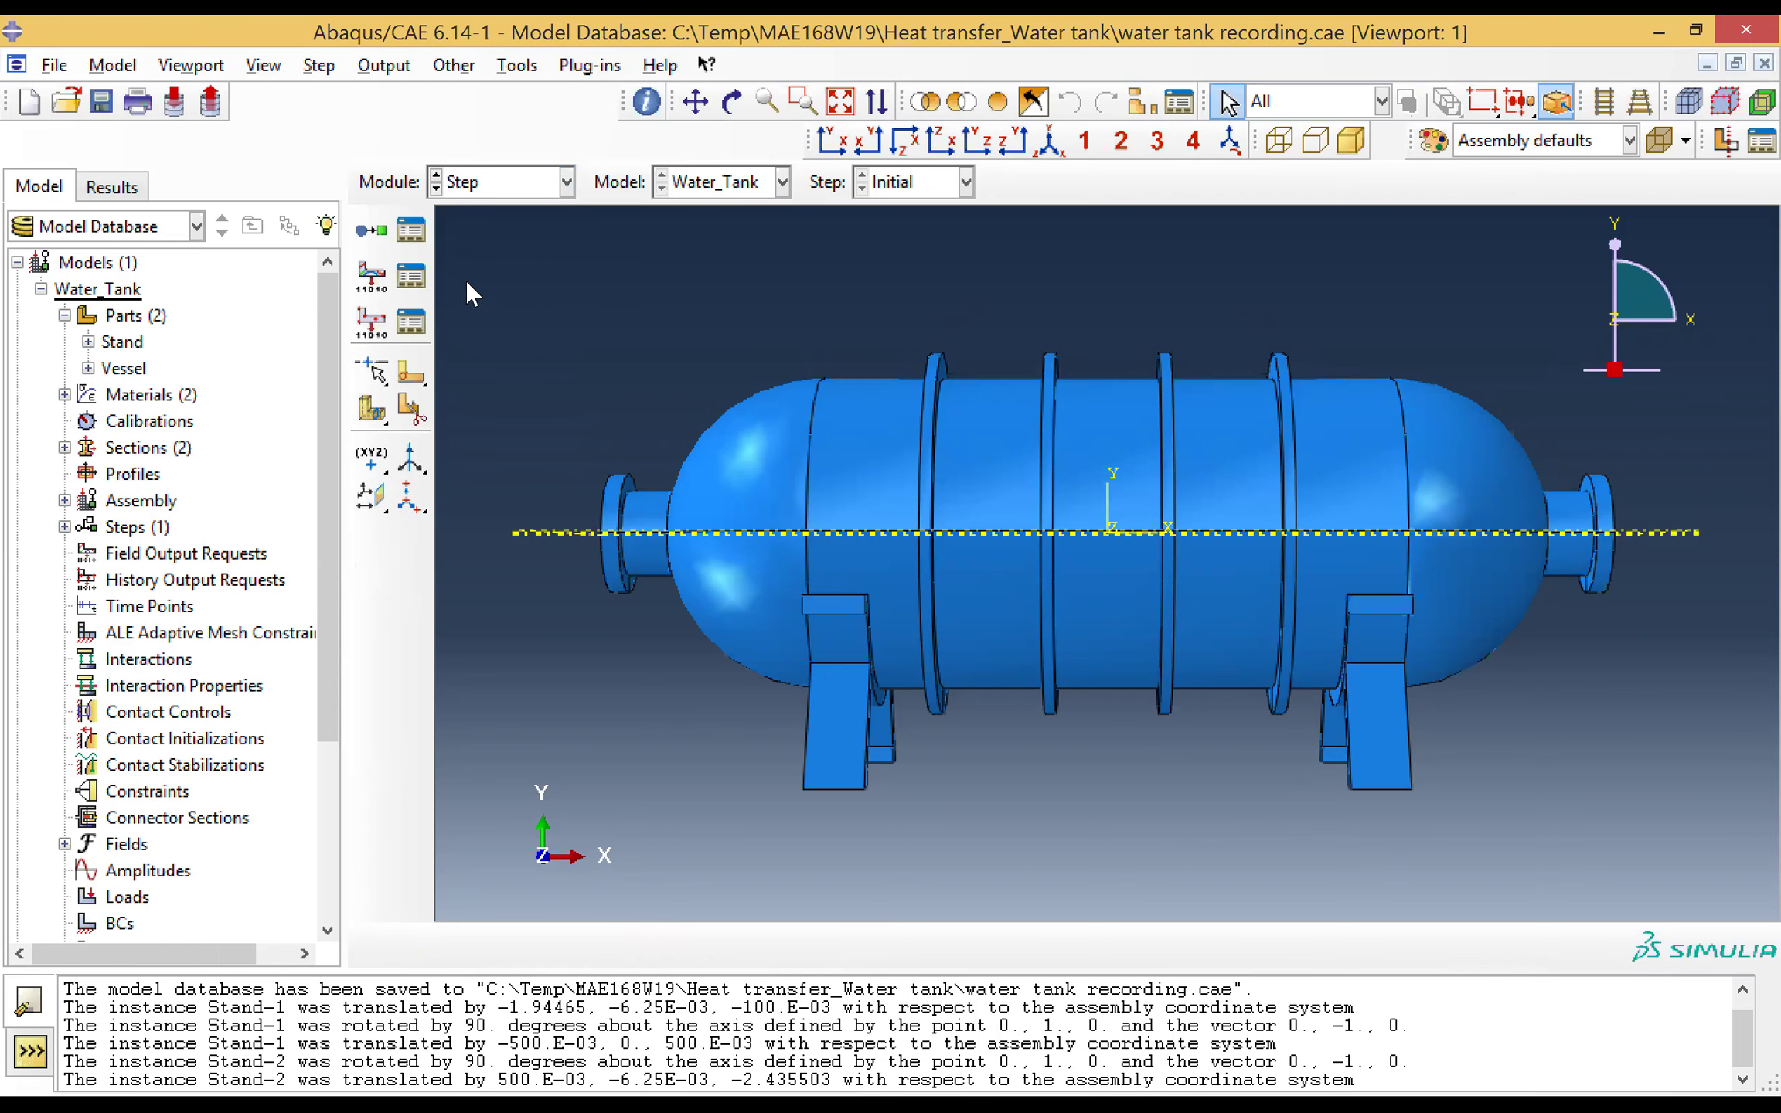
Step: Create a Heat transfer step named "Steady state" after the Initial step, with a Steady-state response
{"action": "left_click", "coordinate": [371, 232]}
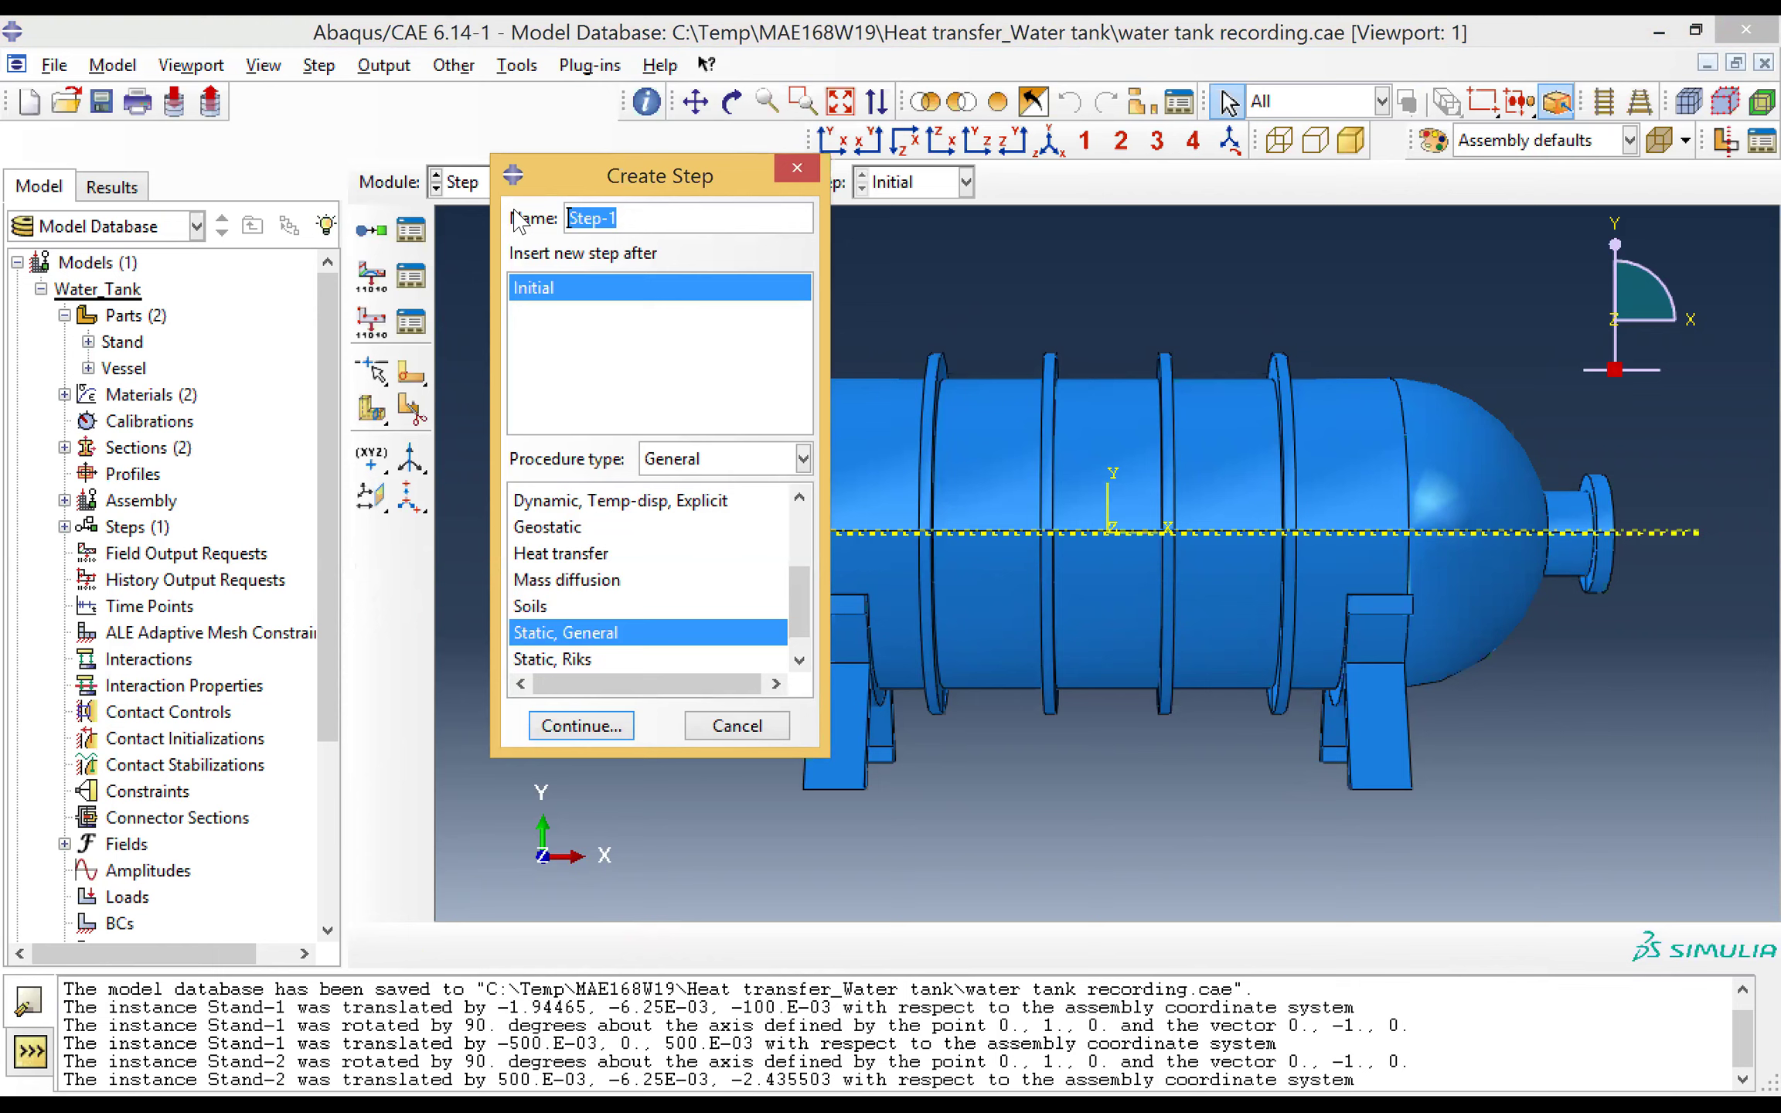
{"action": "type", "text": "Steas"}
{"action": "key", "text": "BackSpace"}
{"action": "type", "text": "dy state"}
{"action": "left_click", "coordinate": [578, 554]}
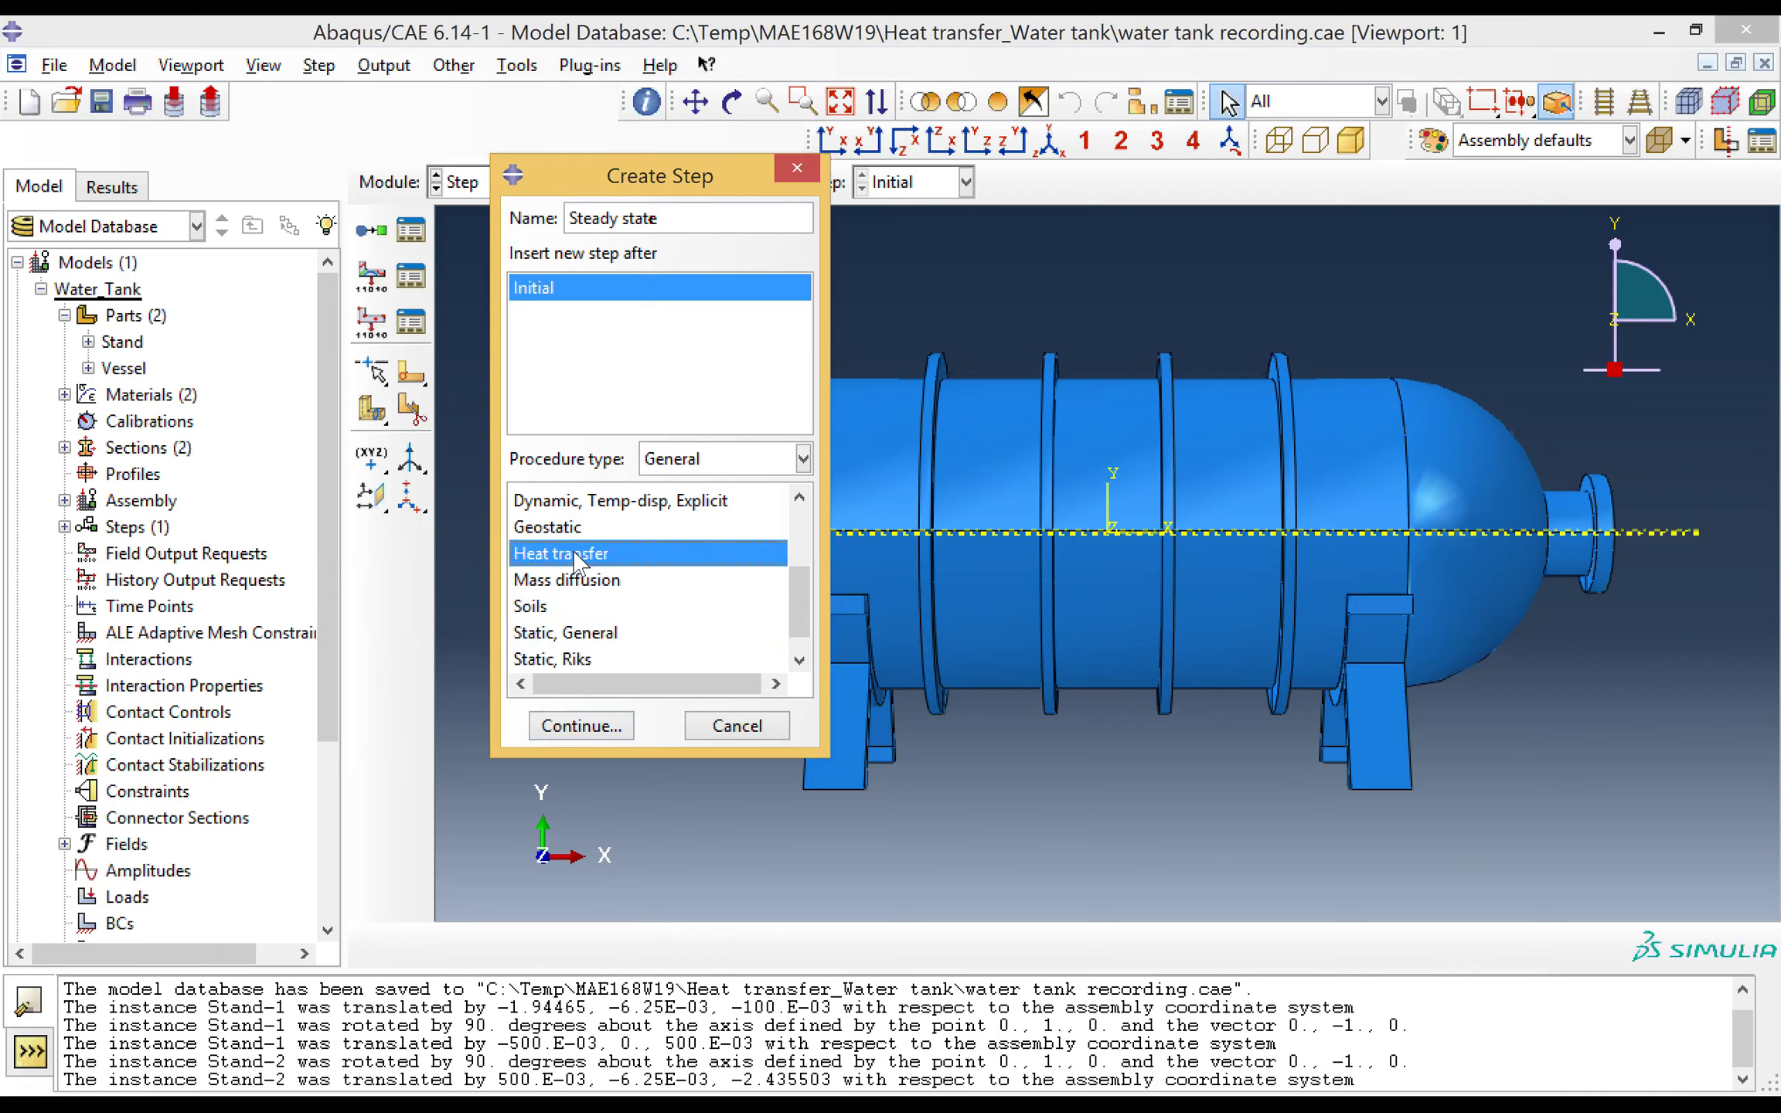
{"action": "left_click", "coordinate": [576, 727]}
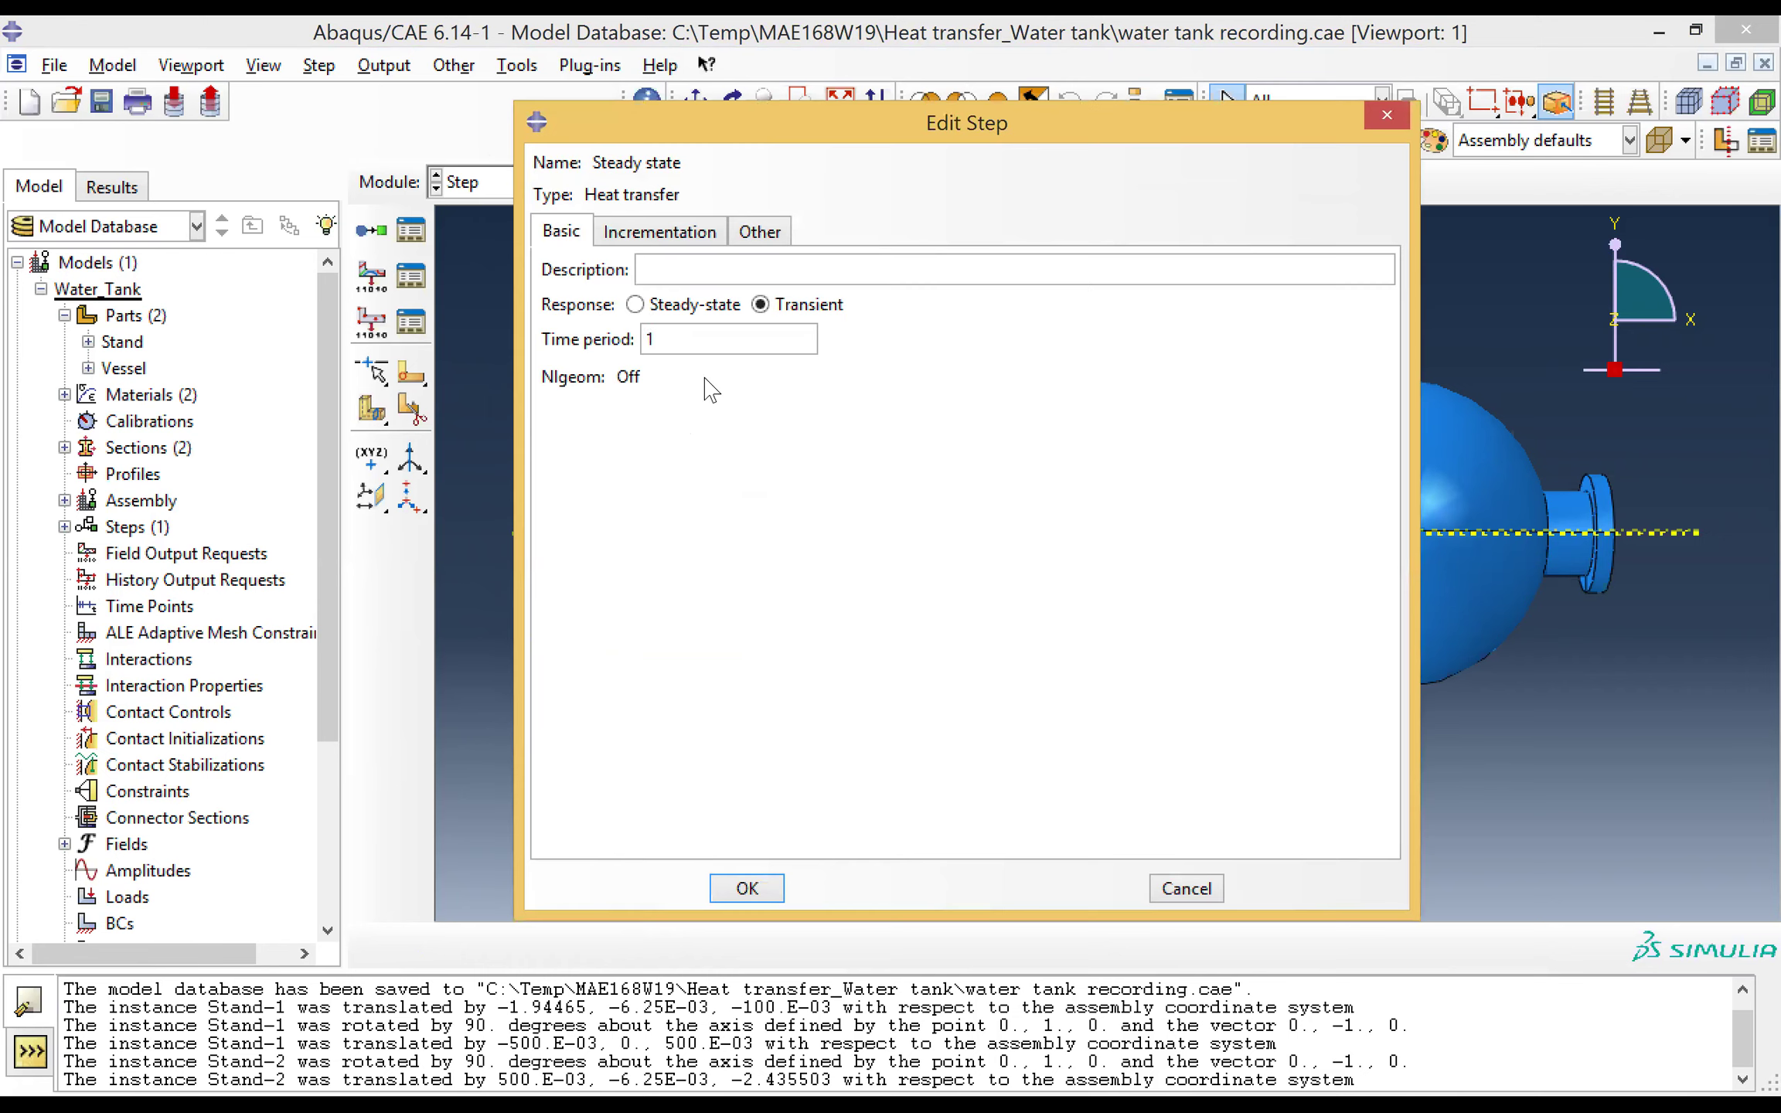
{"action": "left_click", "coordinate": [636, 305]}
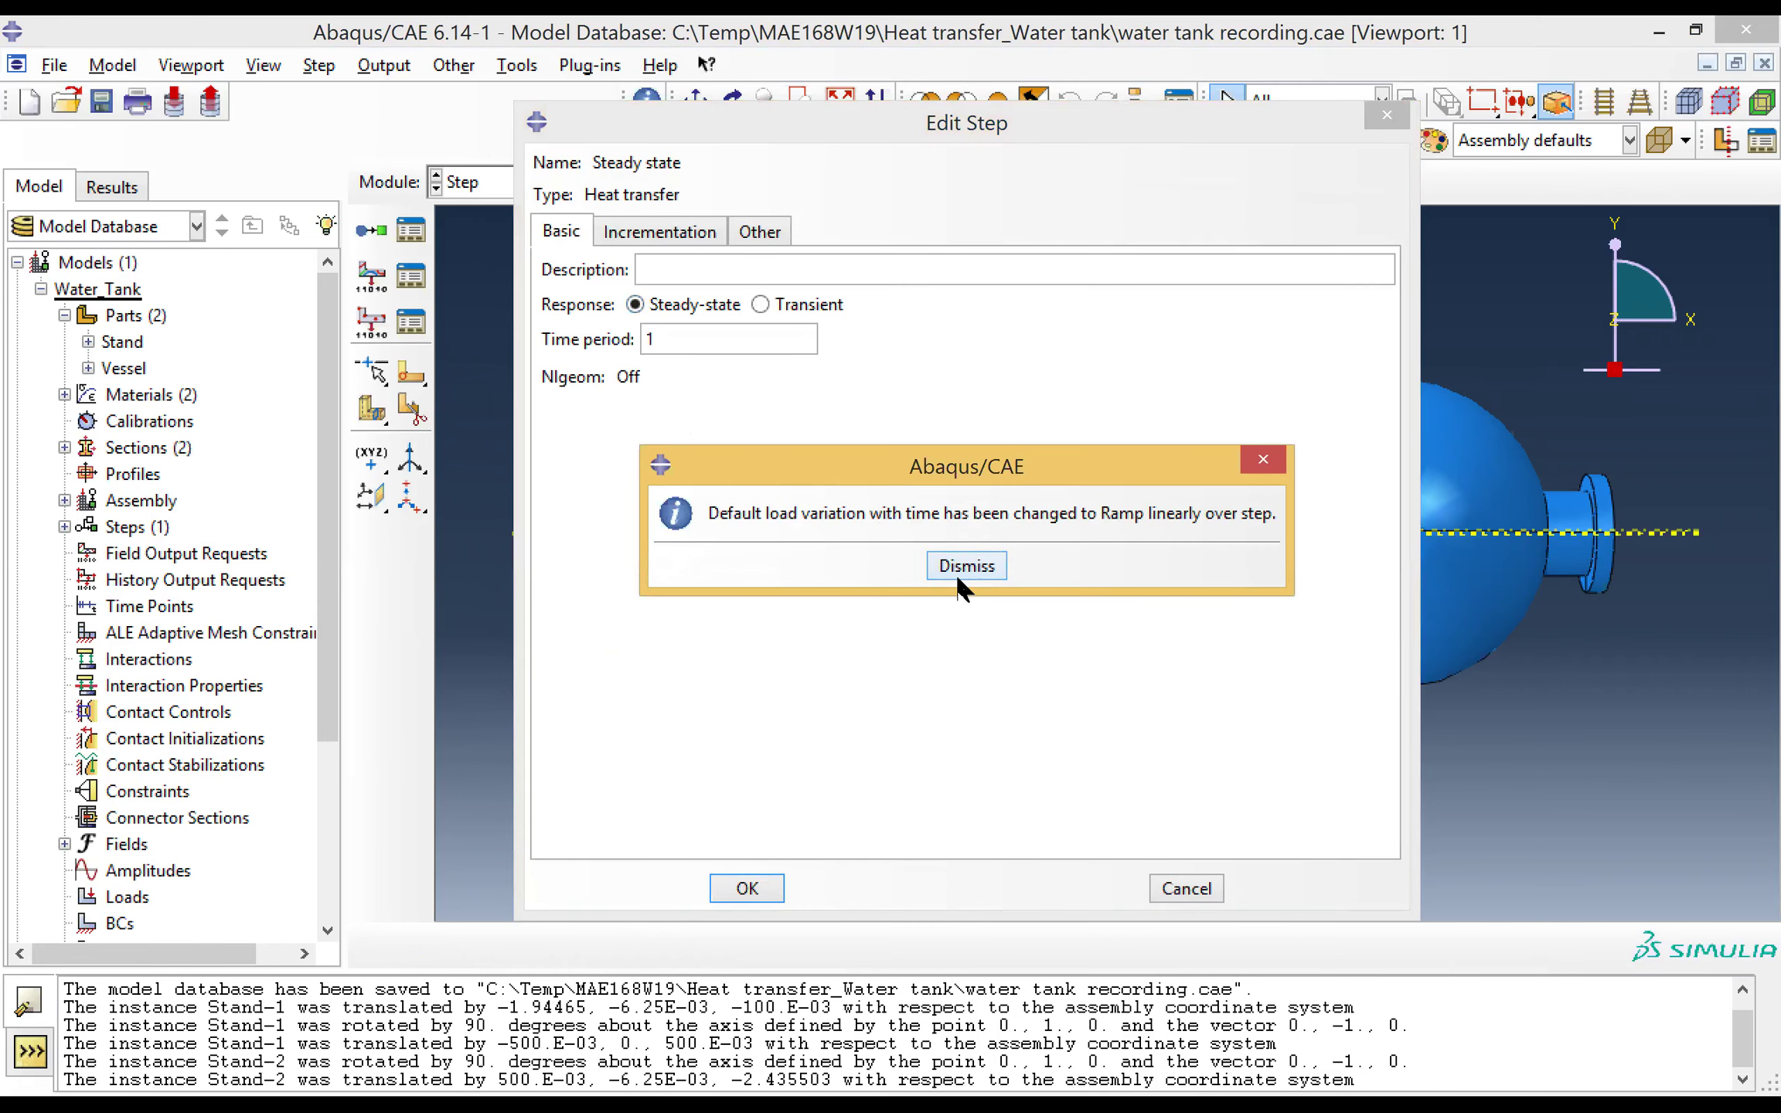
{"action": "left_click", "coordinate": [959, 575]}
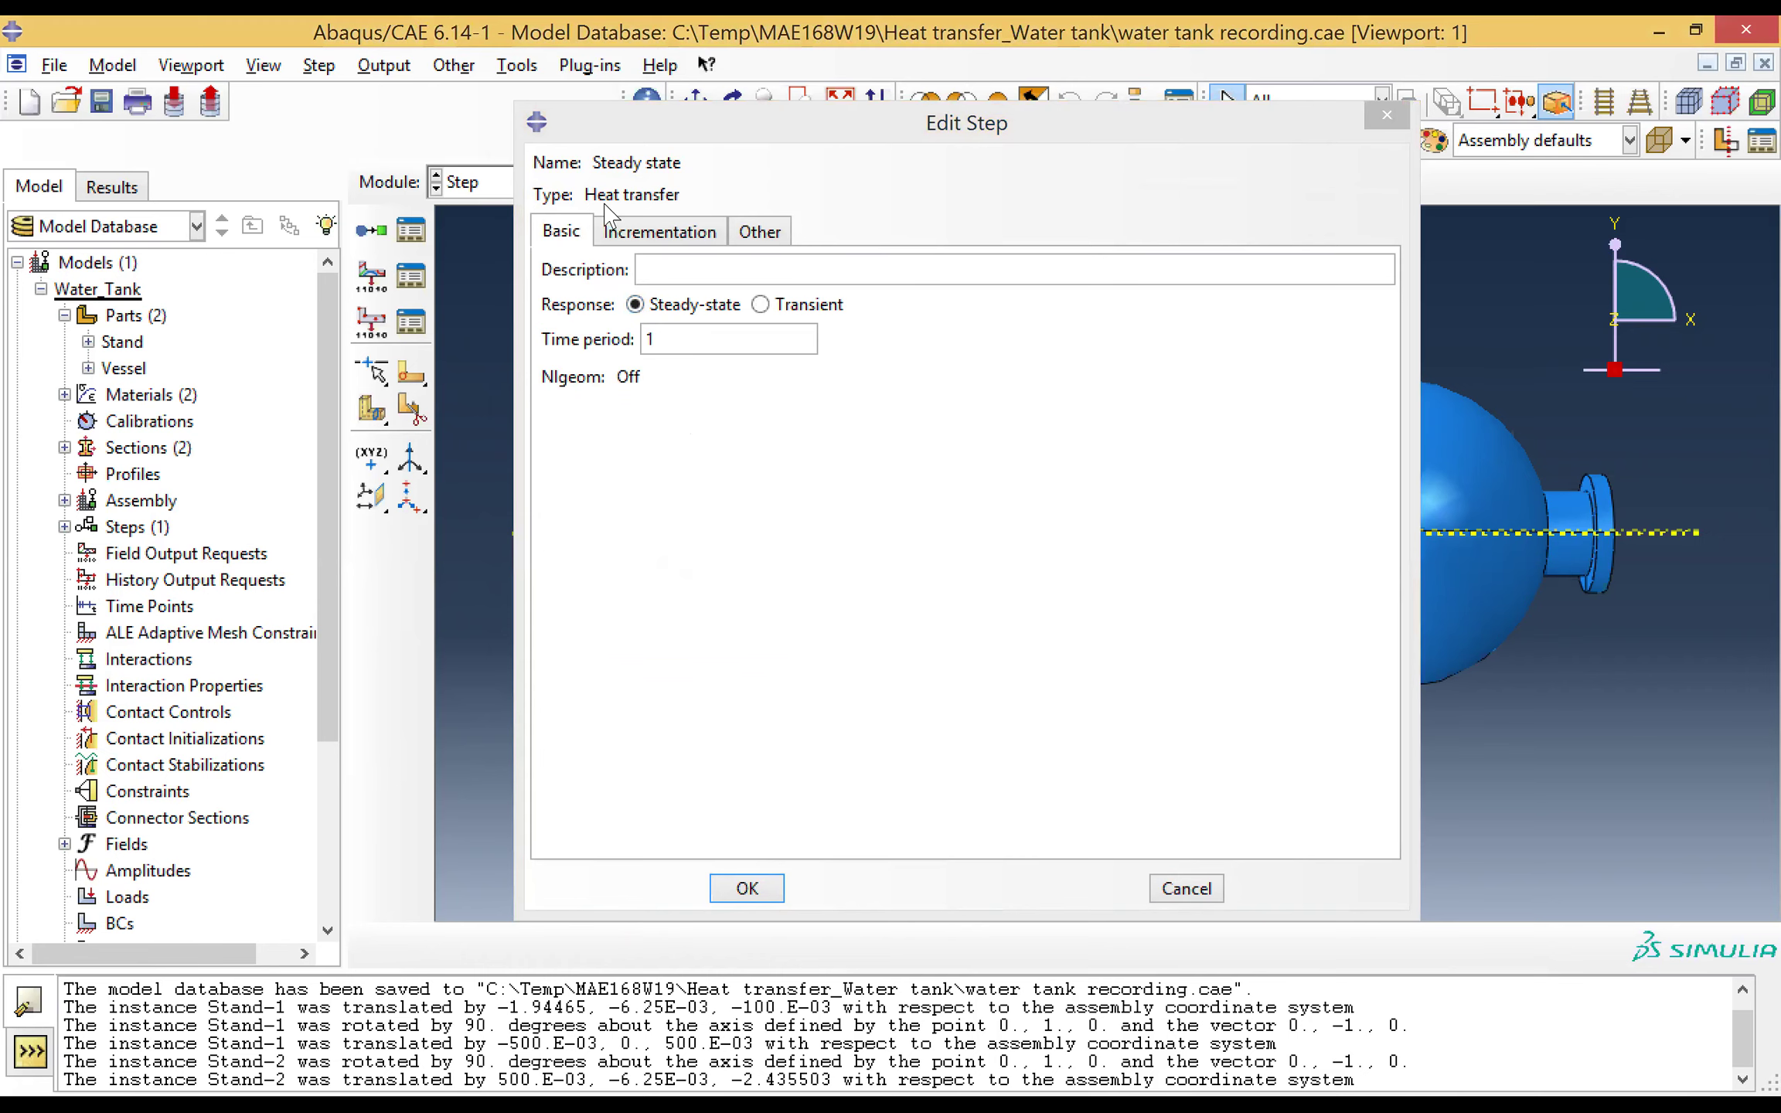
{"action": "left_click", "coordinate": [747, 889]}
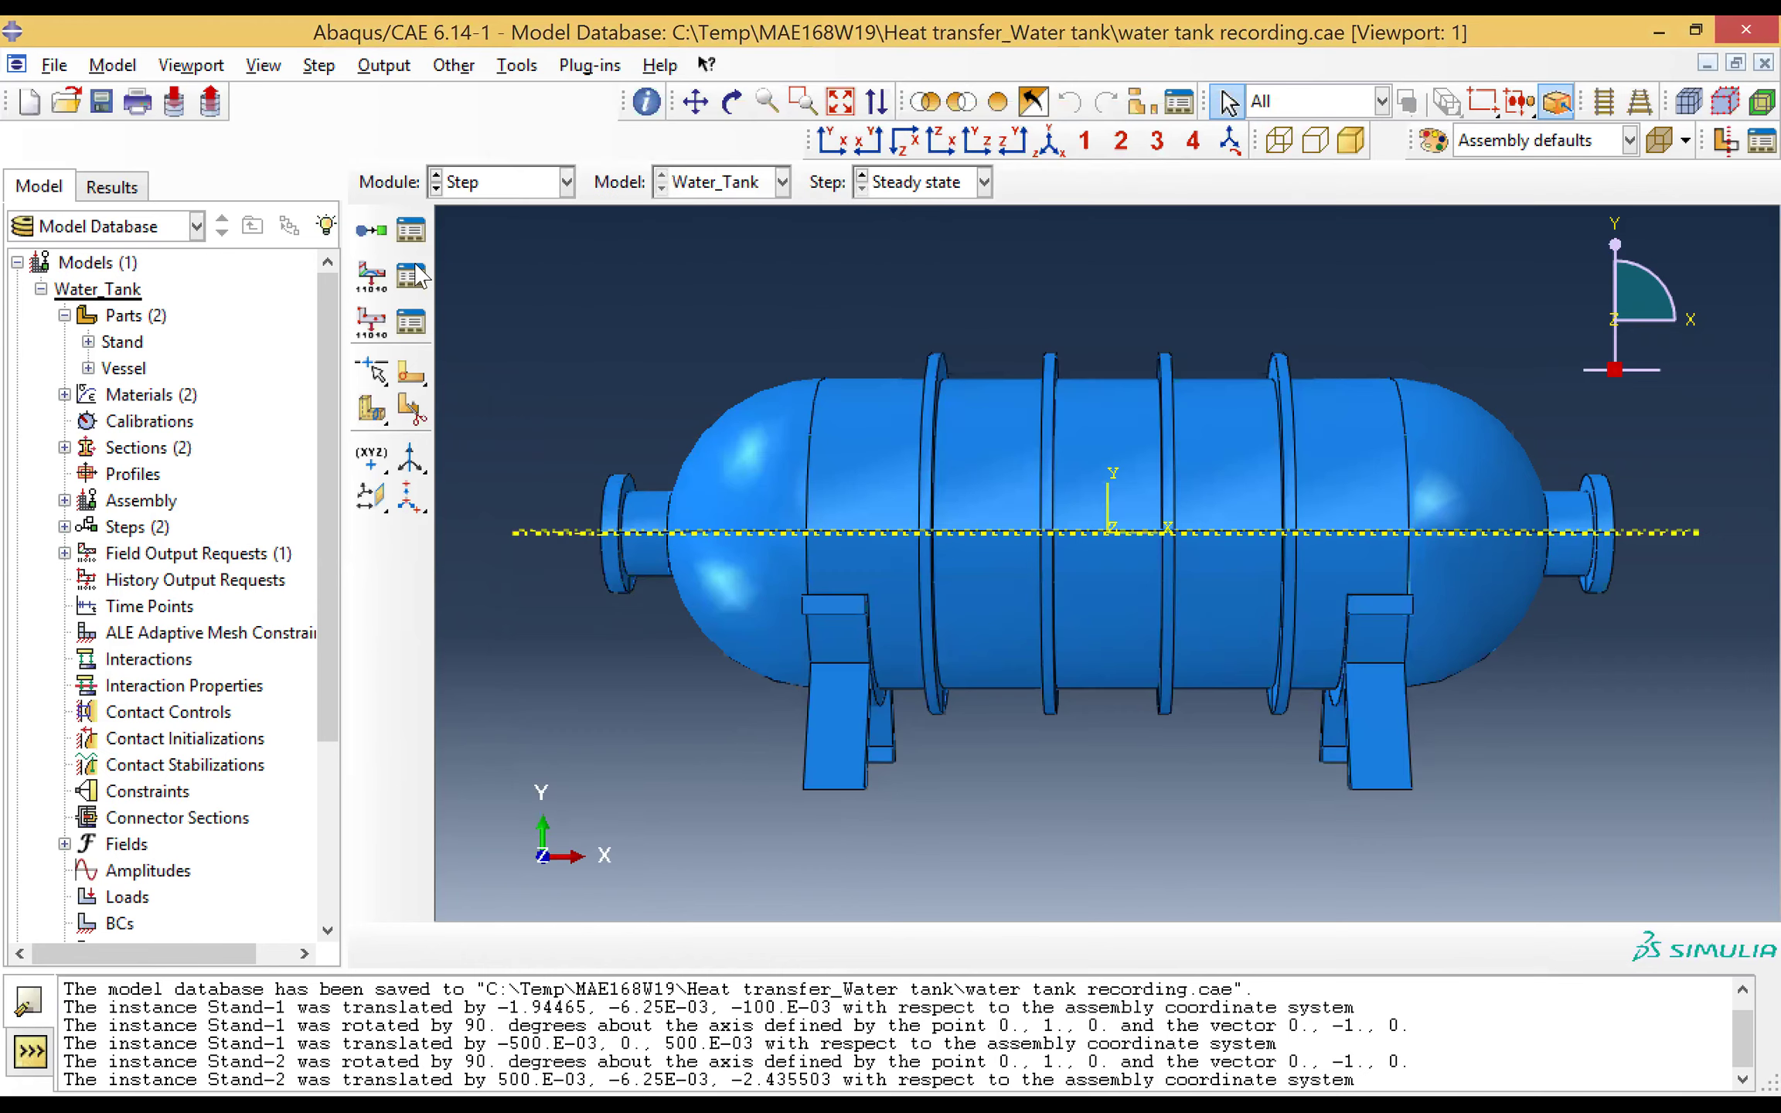
Step: Add a Heat transfer step named "Transient" after the Steady state step, with a time period of 500
{"action": "left_click", "coordinate": [373, 230]}
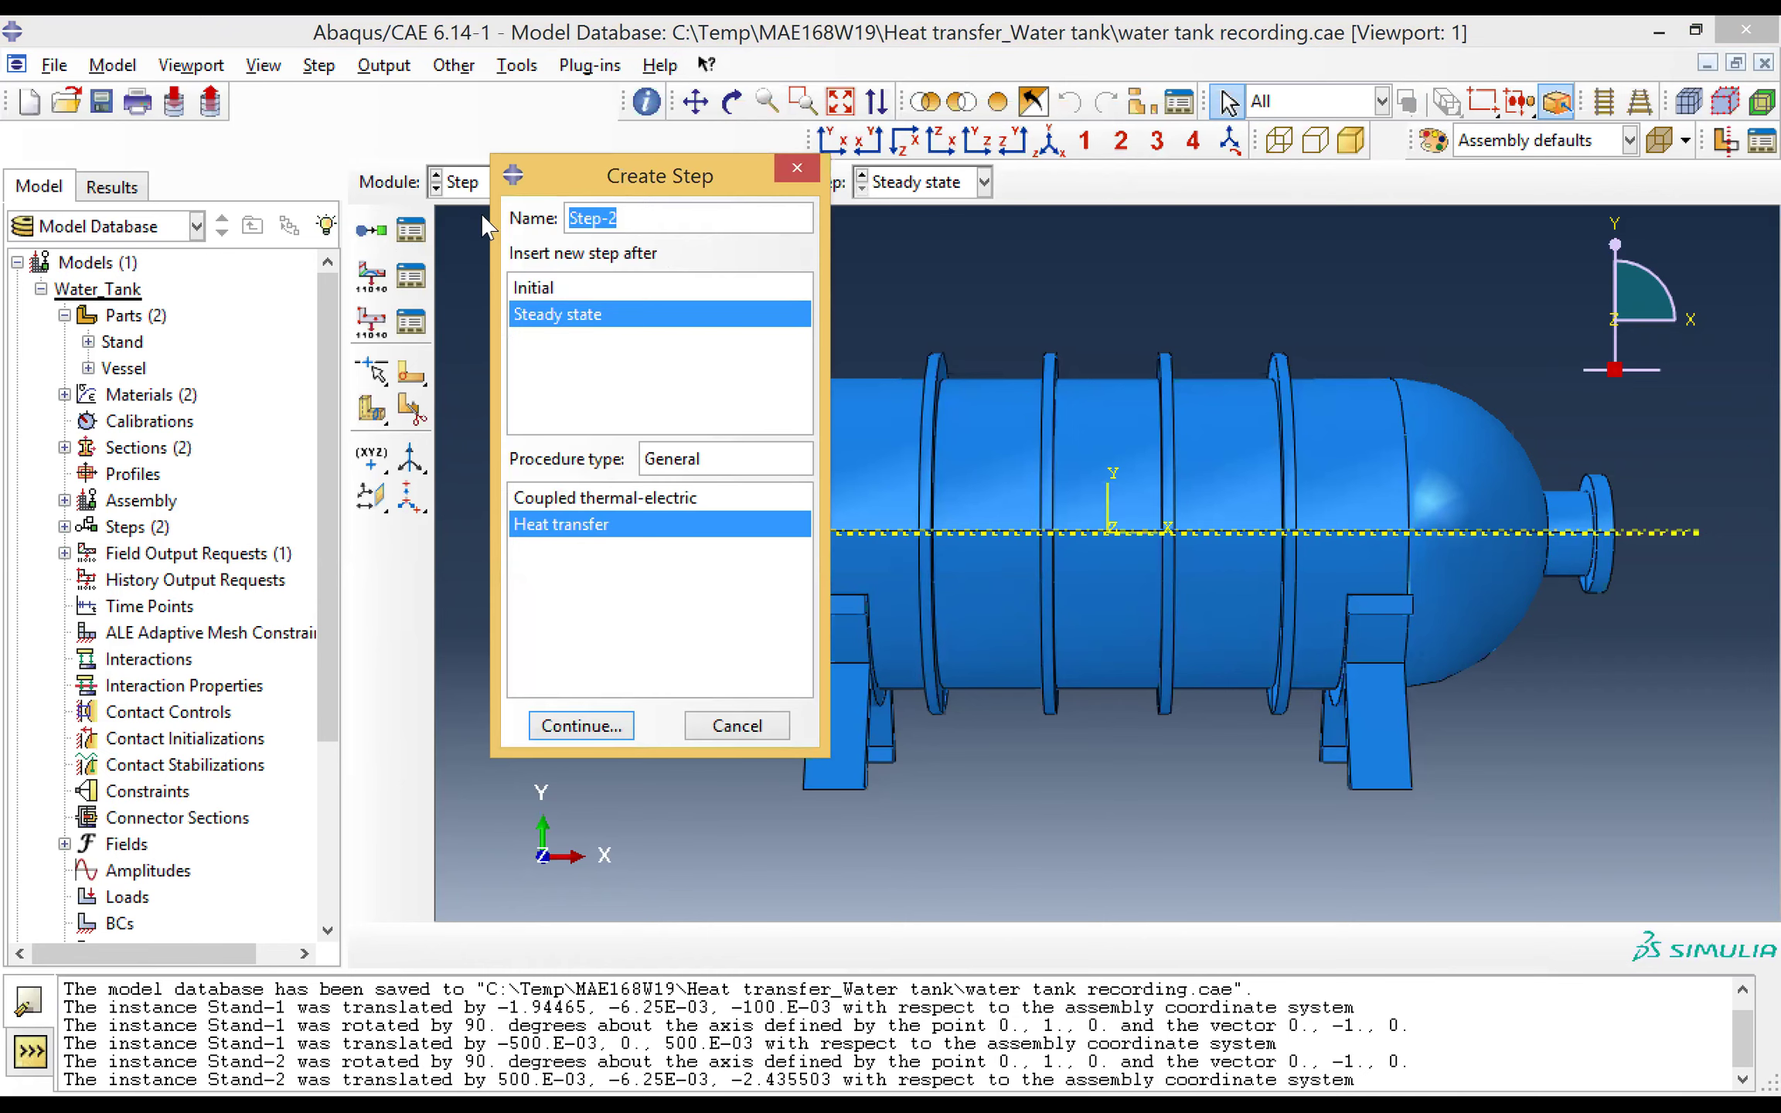
{"action": "type", "text": "Transient"}
{"action": "left_click", "coordinate": [576, 727]}
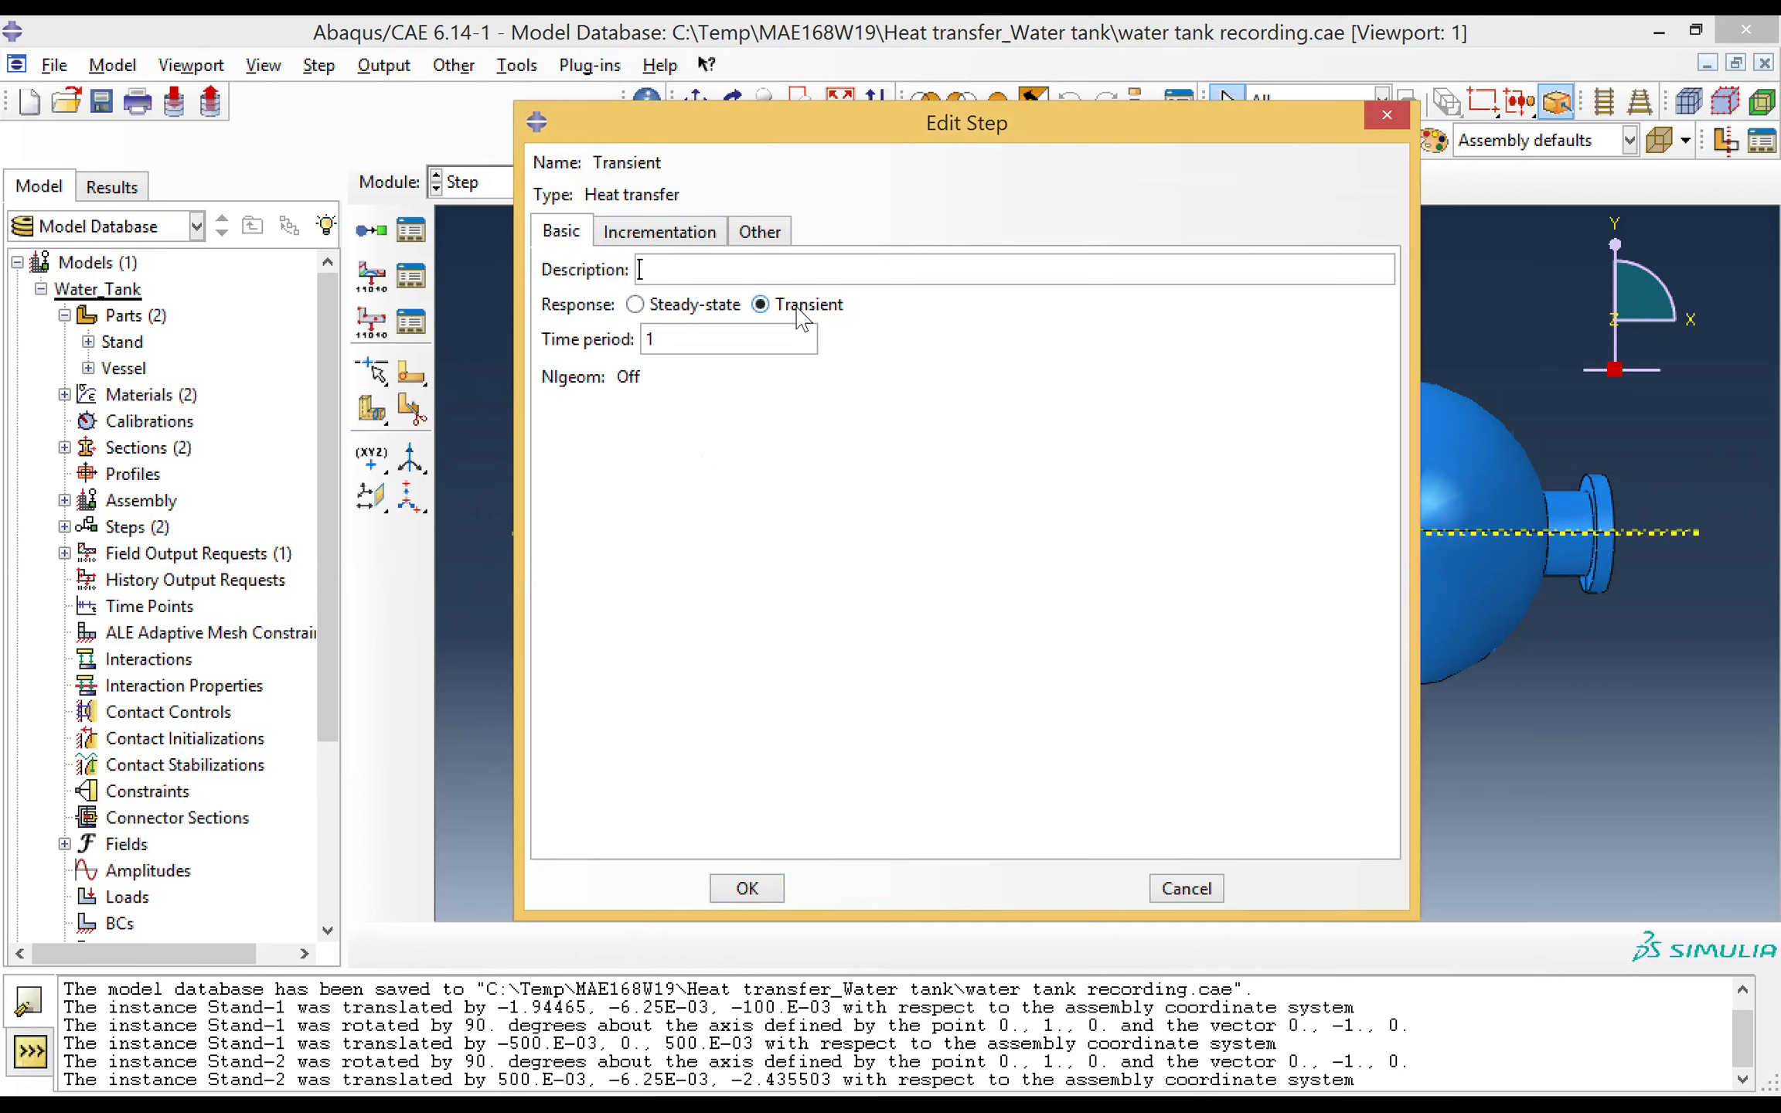
{"action": "left_click", "coordinate": [743, 343]}
{"action": "key", "text": "BackSpace"}
{"action": "type", "text": "500"}
Step: Set the Transient step's initial increment size to 1 and maximum allowable temperature change per increment to 5, and review the step list
{"action": "left_click", "coordinate": [671, 233]}
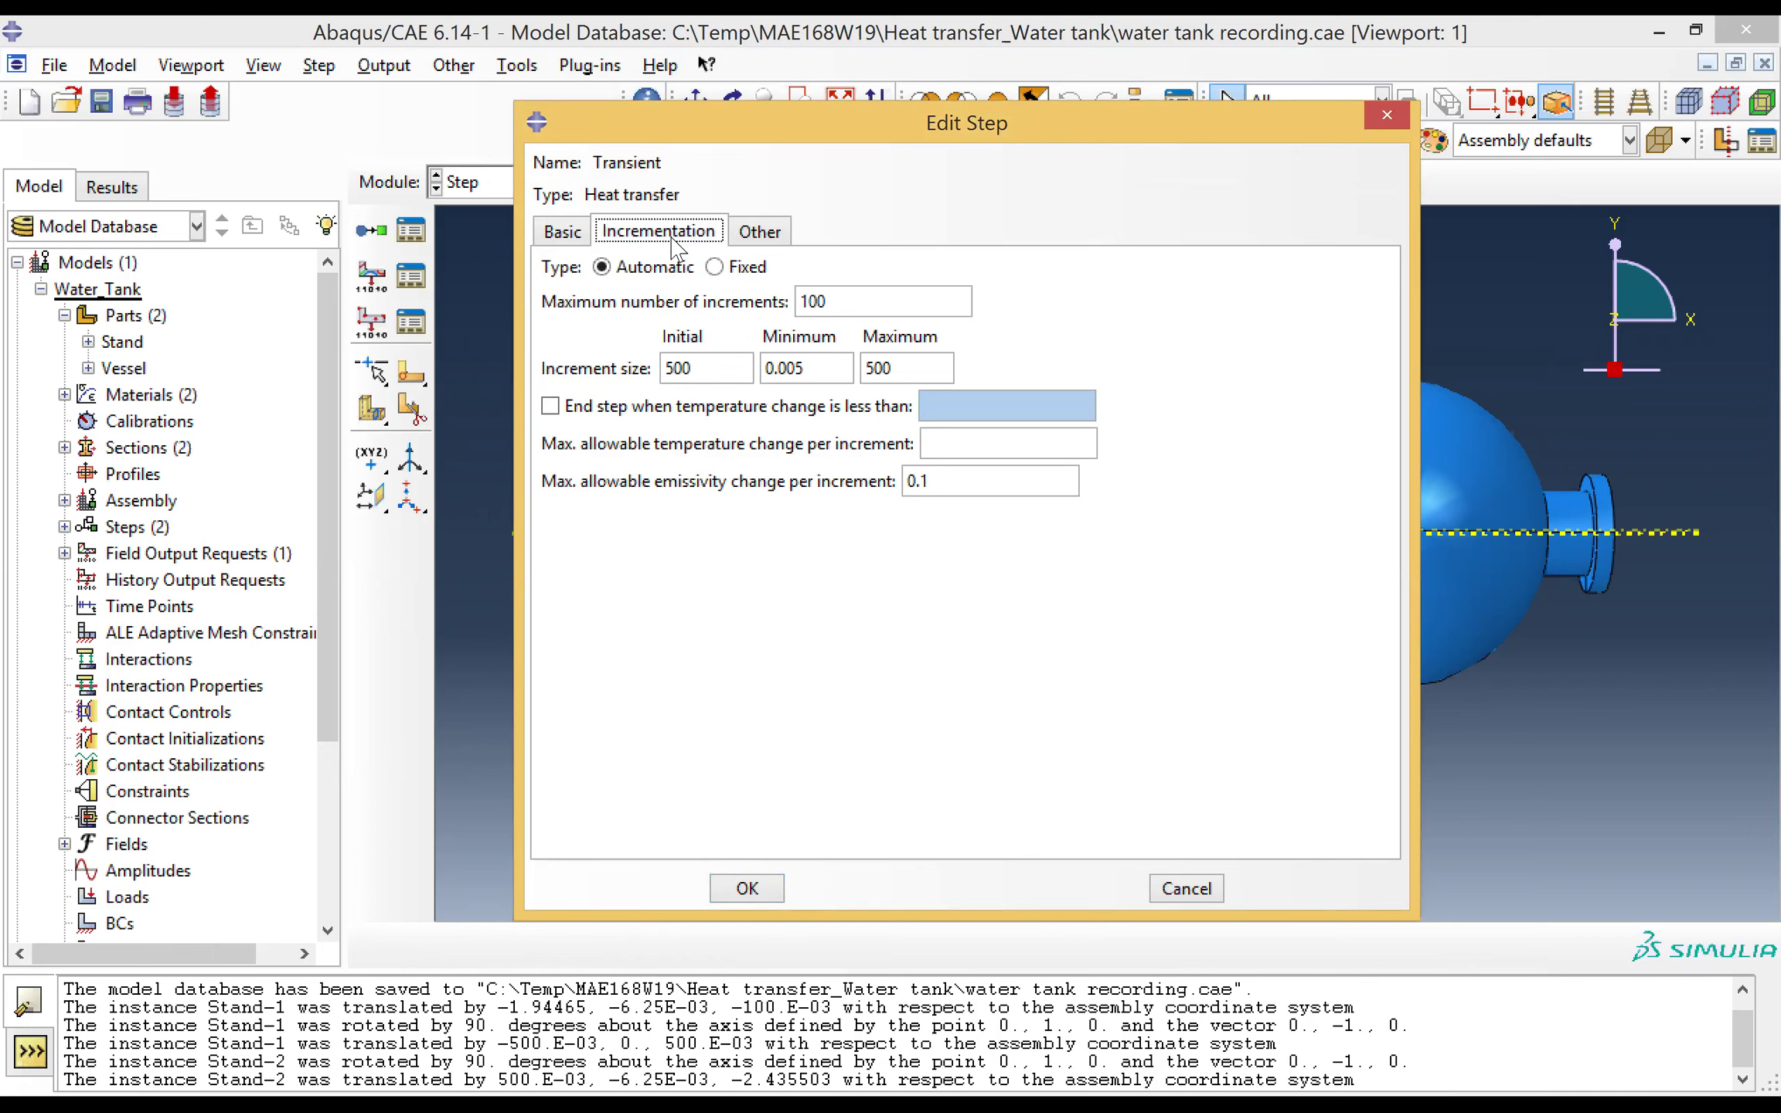
{"action": "left_click", "coordinate": [711, 374]}
{"action": "left_click_drag", "start_coordinate": [712, 371], "coordinate": [641, 391]}
{"action": "type", "text": "1"}
{"action": "type", "text": "5"}
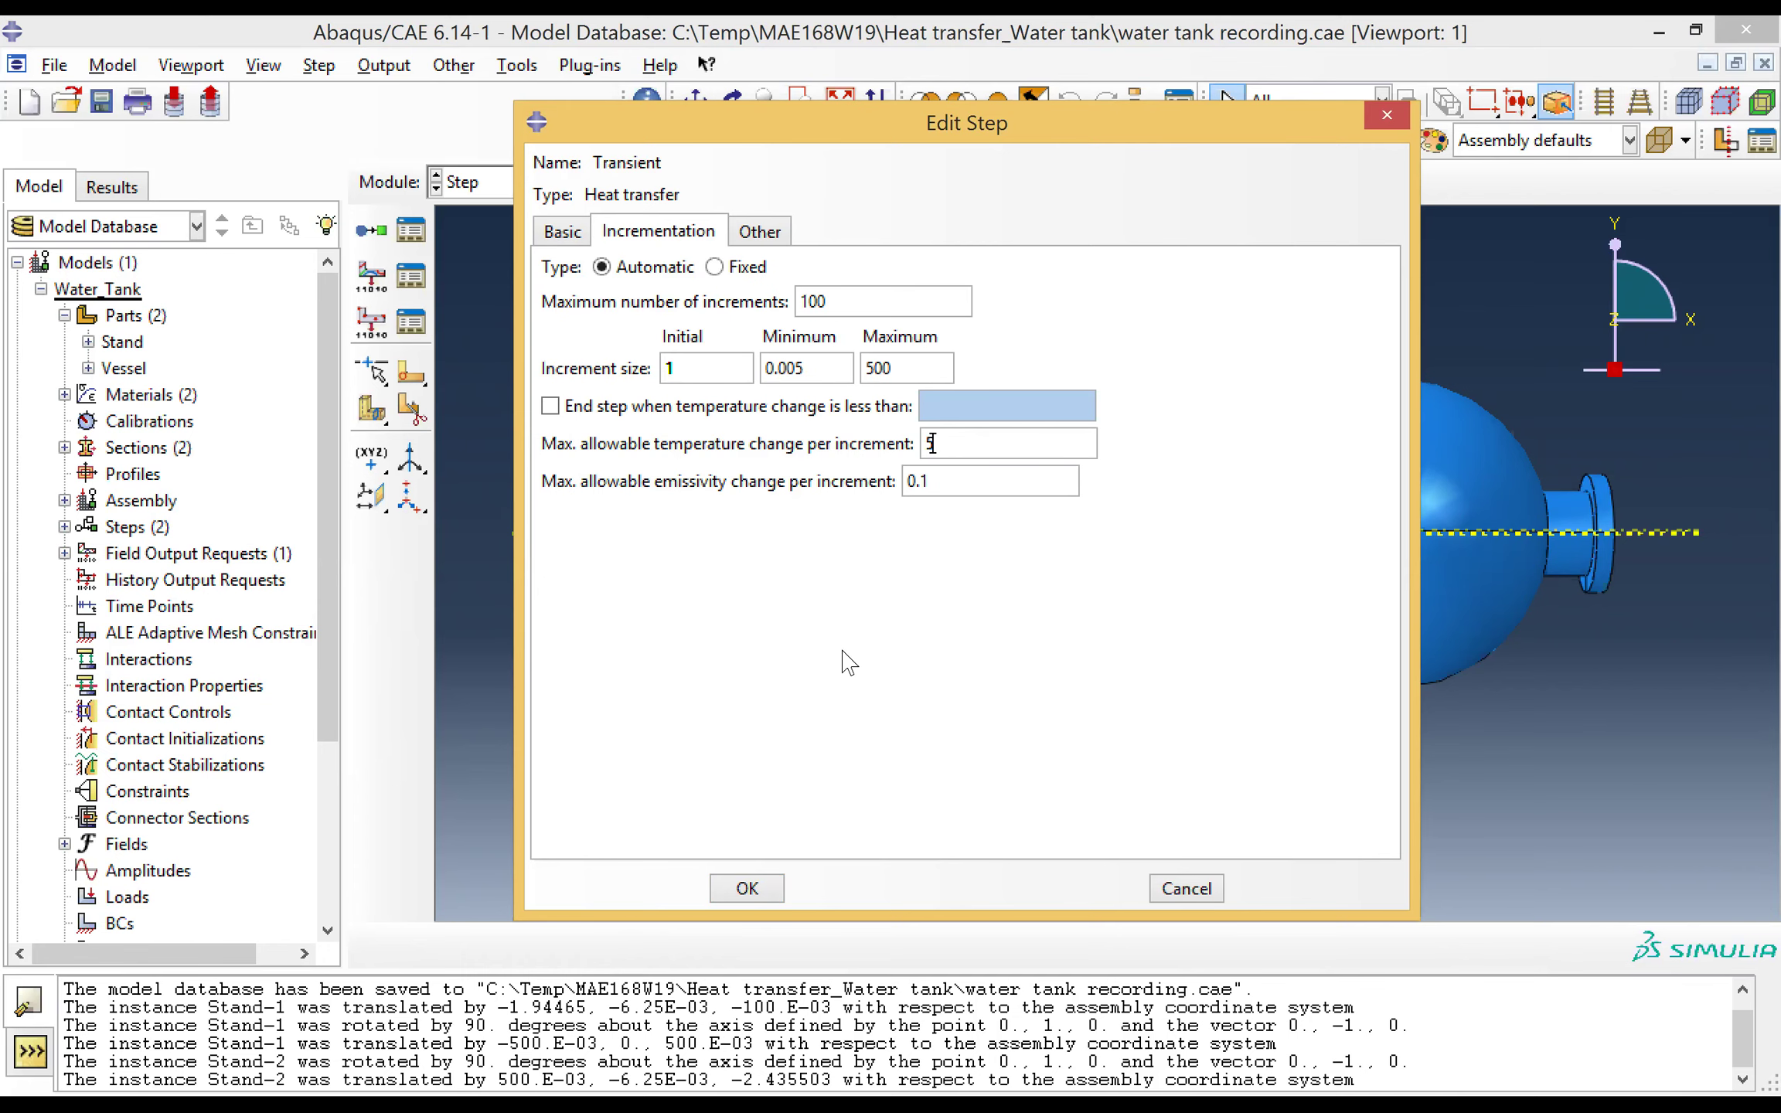
{"action": "left_click", "coordinate": [747, 889]}
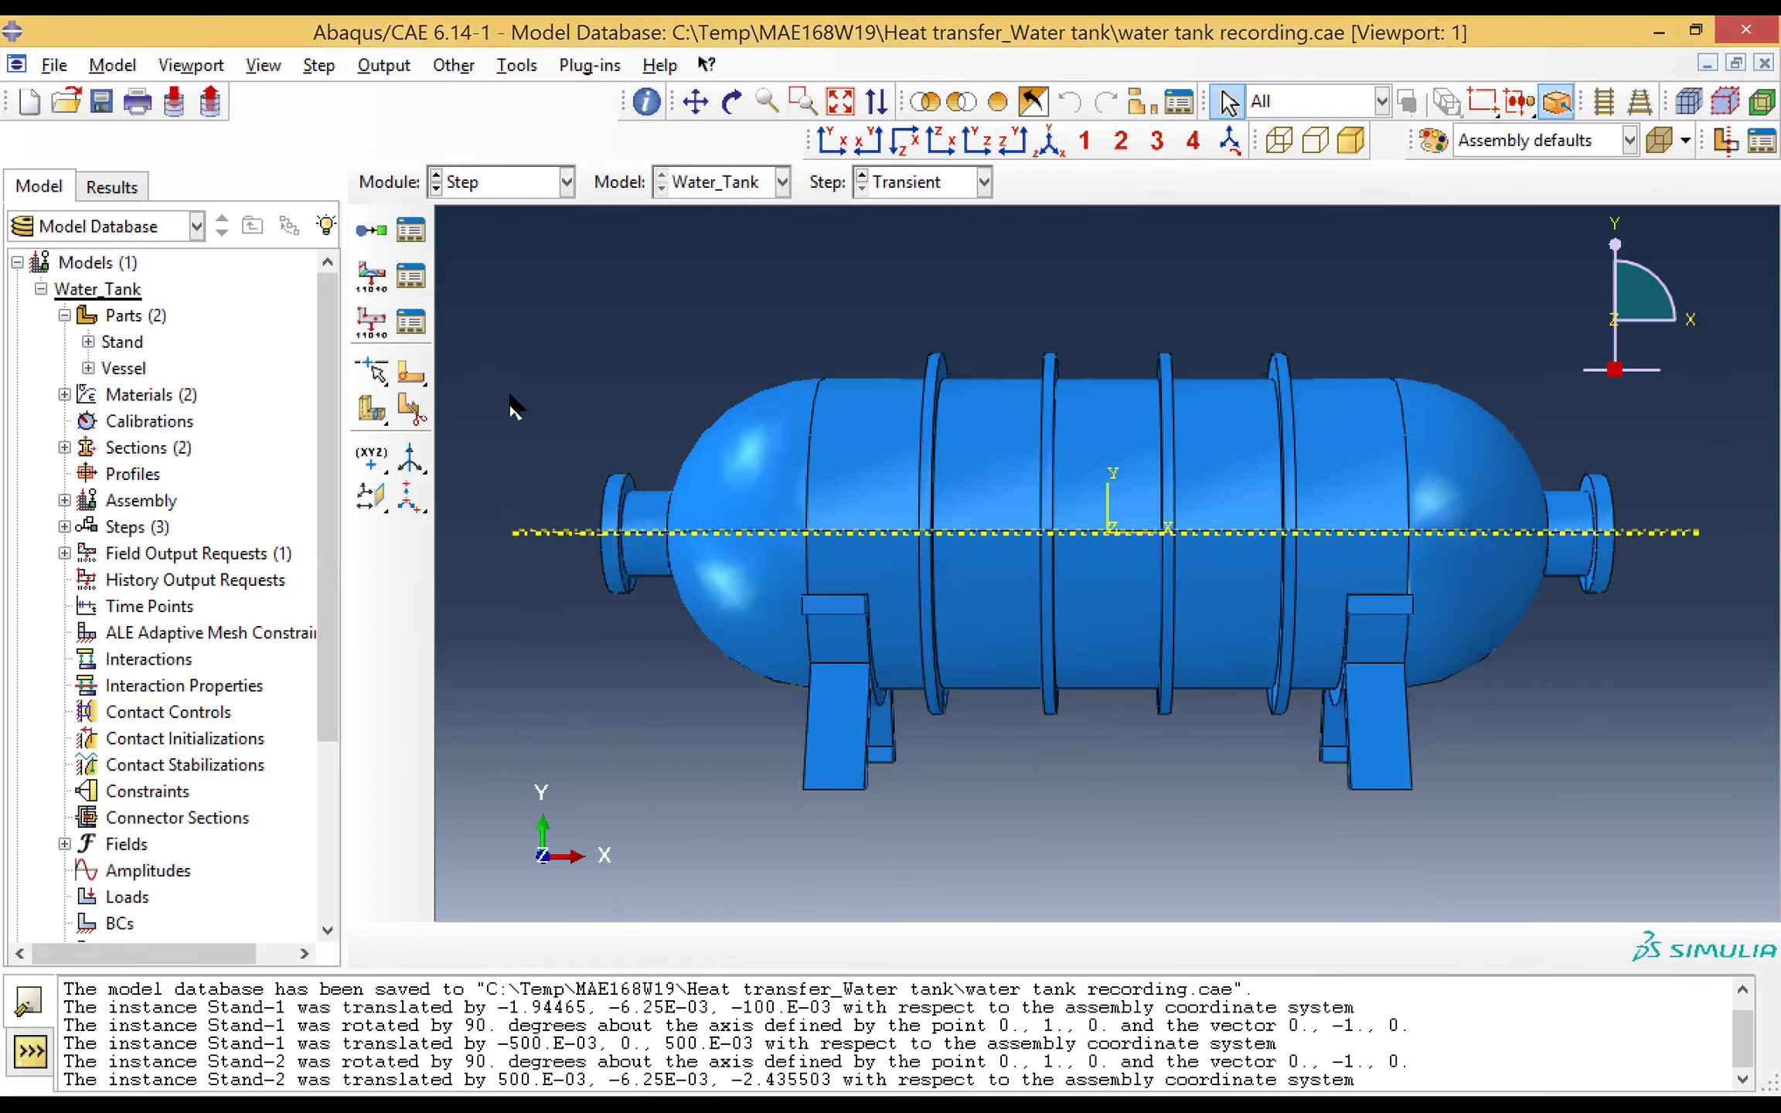
{"action": "left_click", "coordinate": [411, 232]}
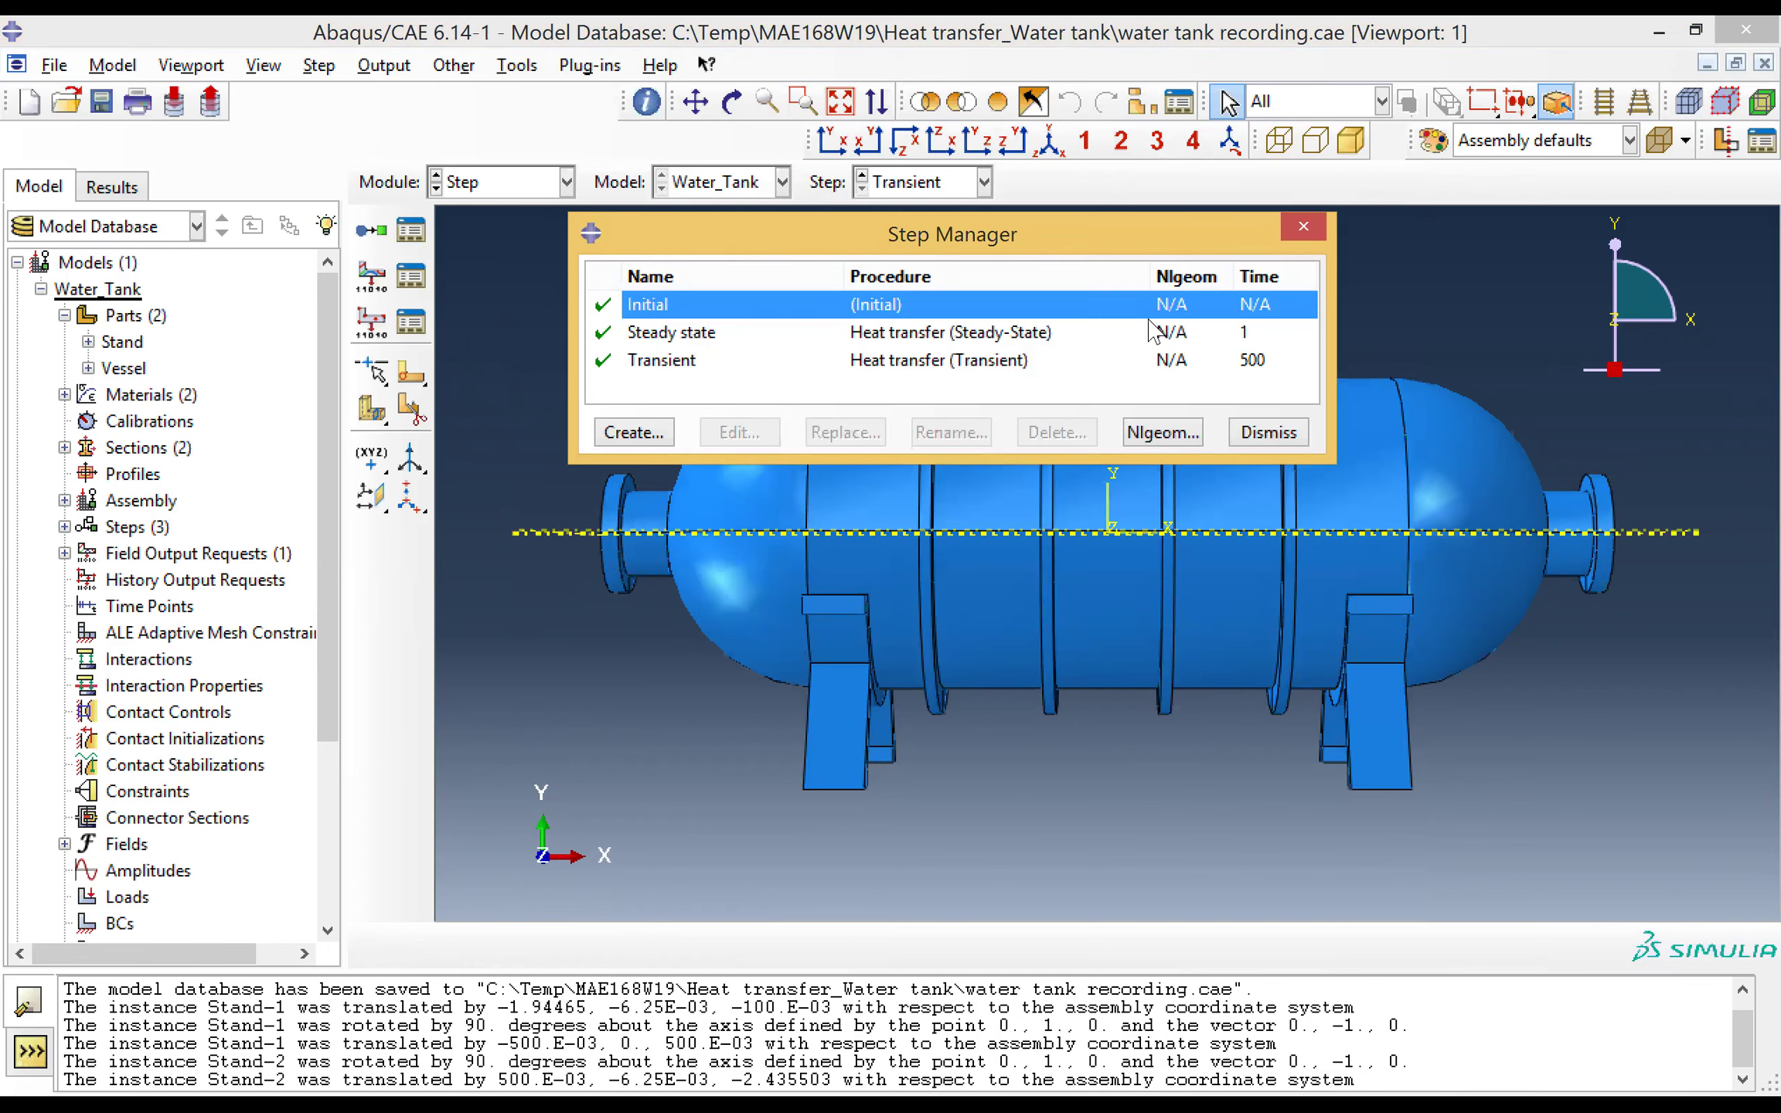
{"action": "left_click", "coordinate": [1303, 226]}
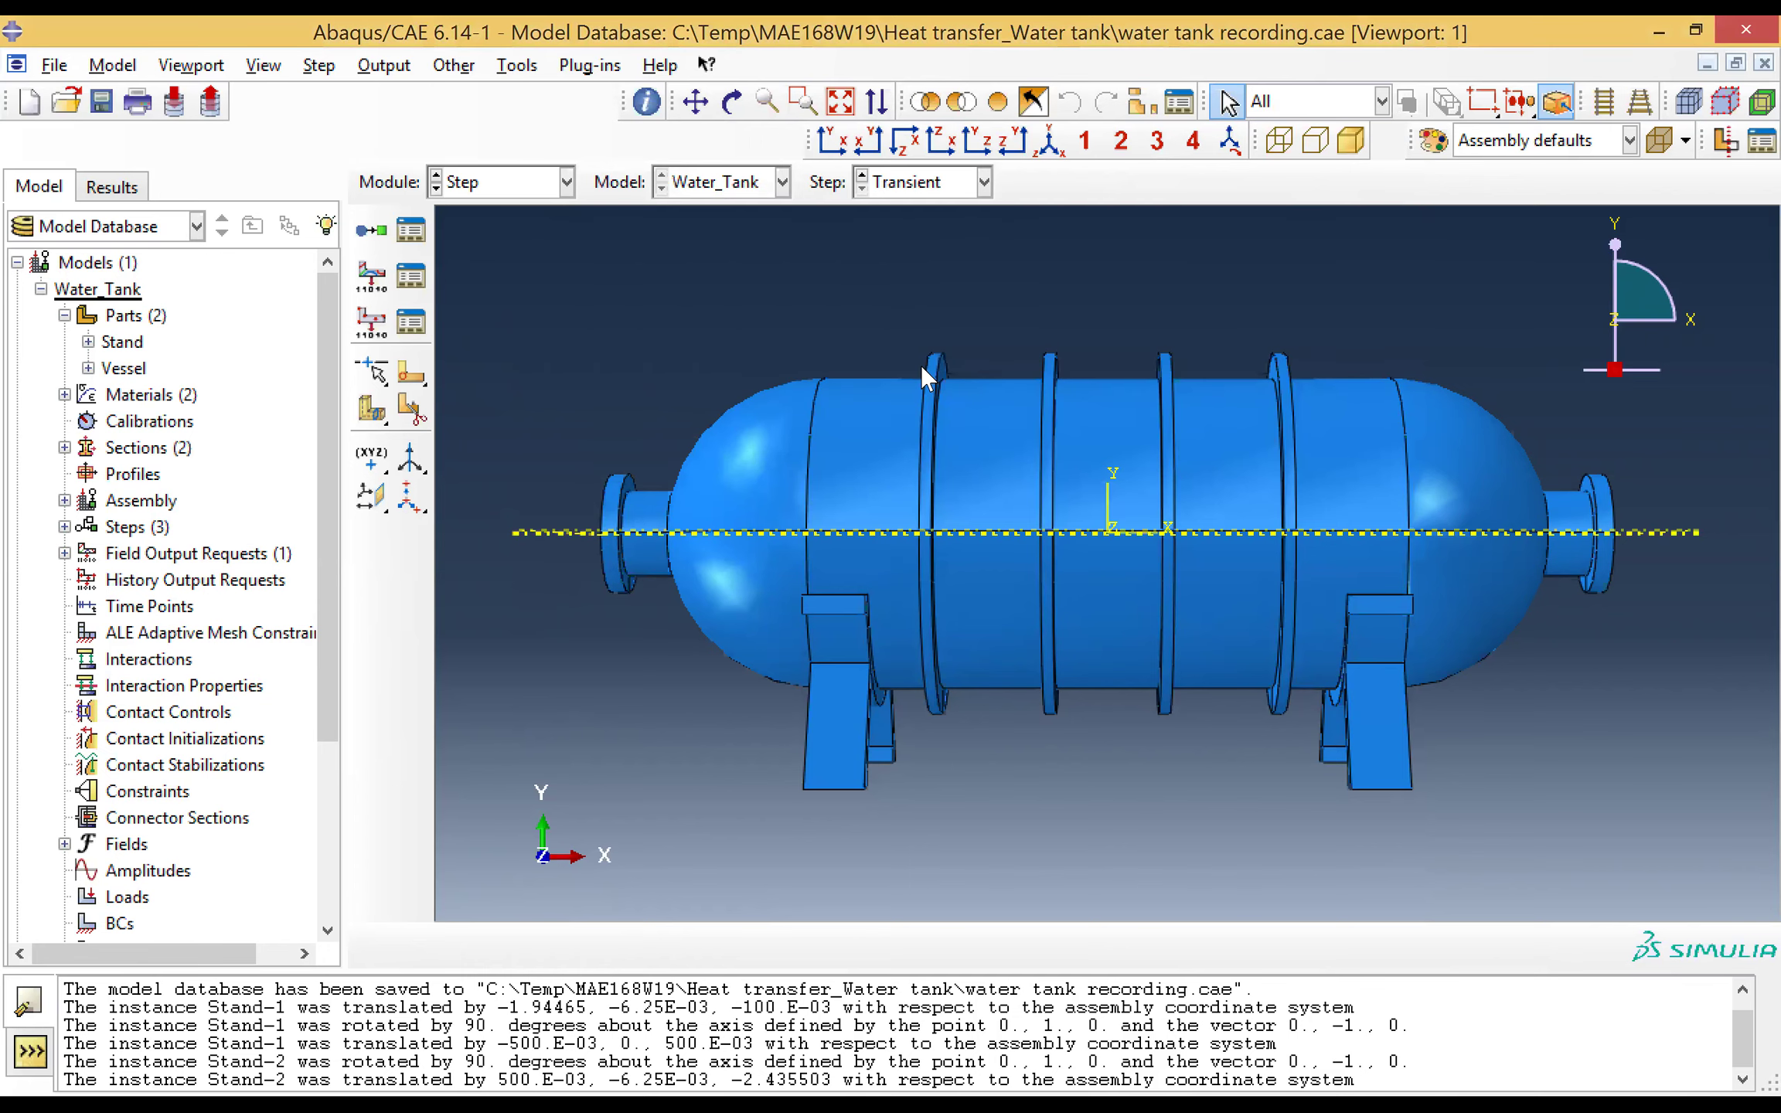
Step: In the Interaction module, create a Contact interaction property named "Conduction"
{"action": "left_click", "coordinate": [517, 186]}
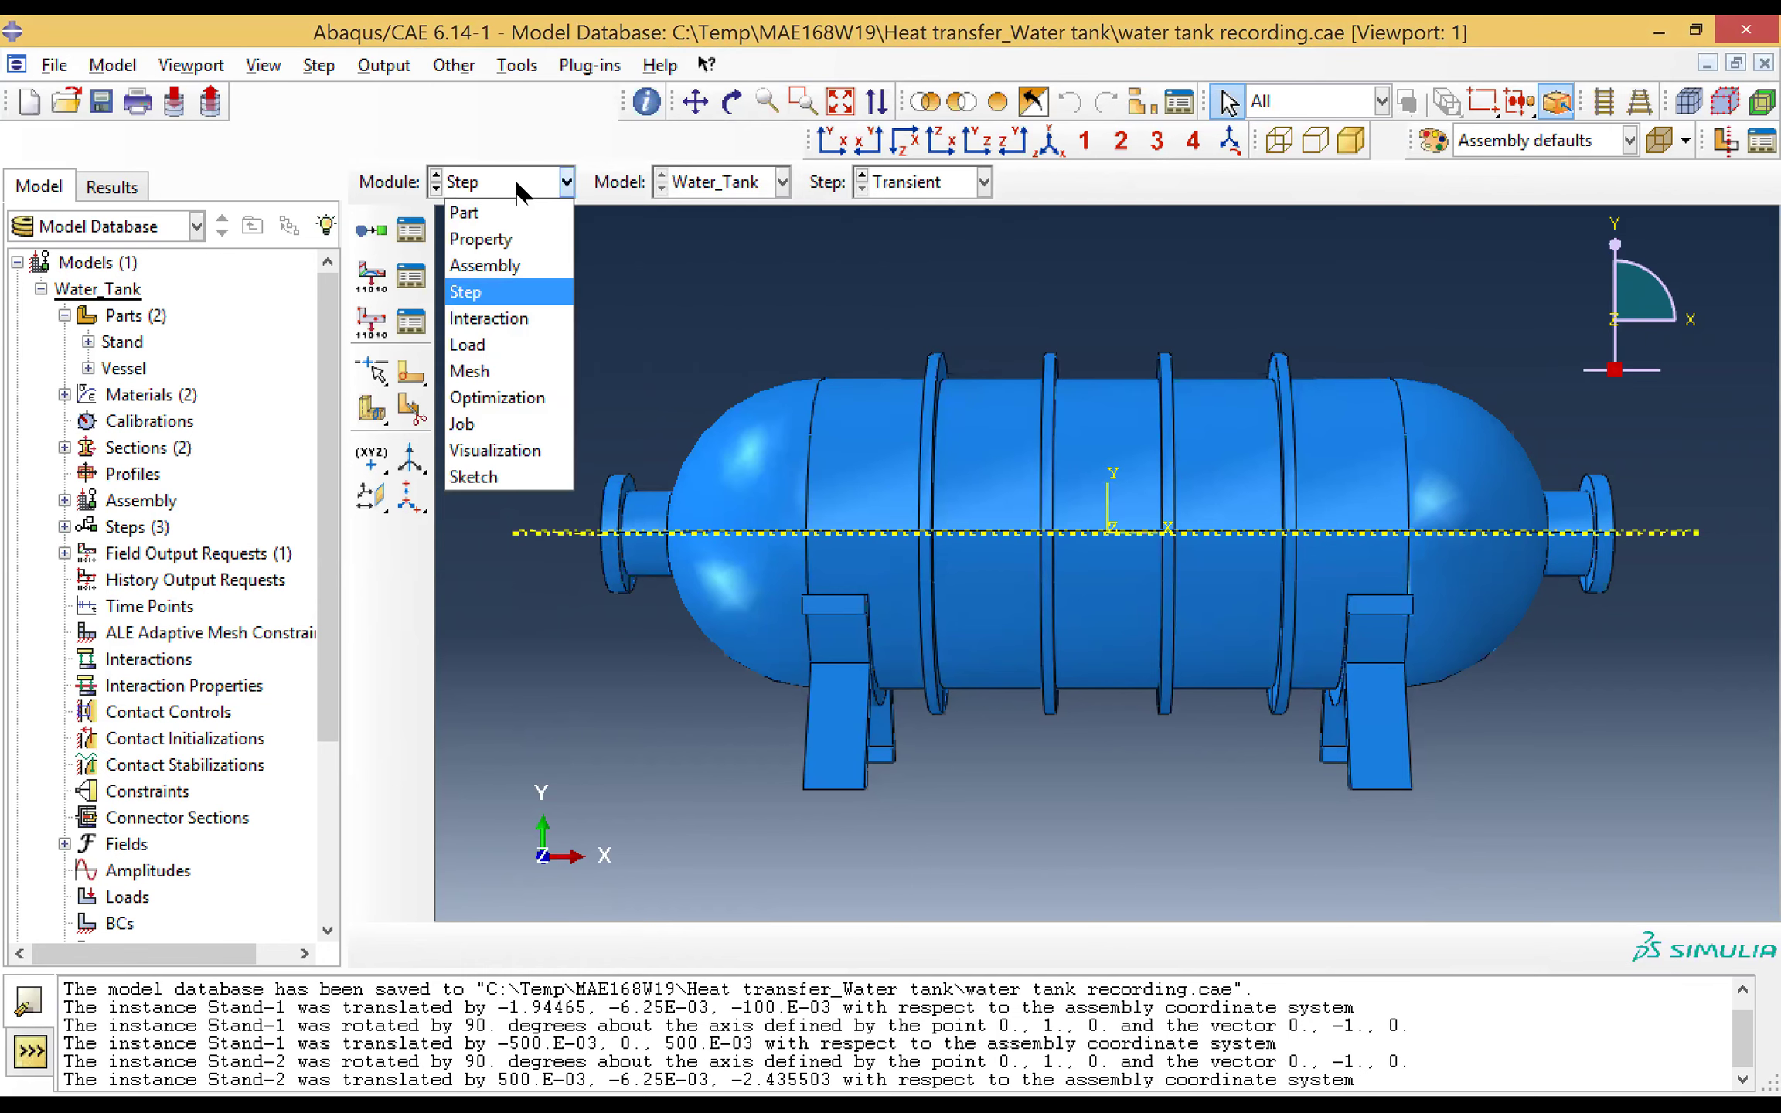
{"action": "left_click", "coordinate": [500, 318]}
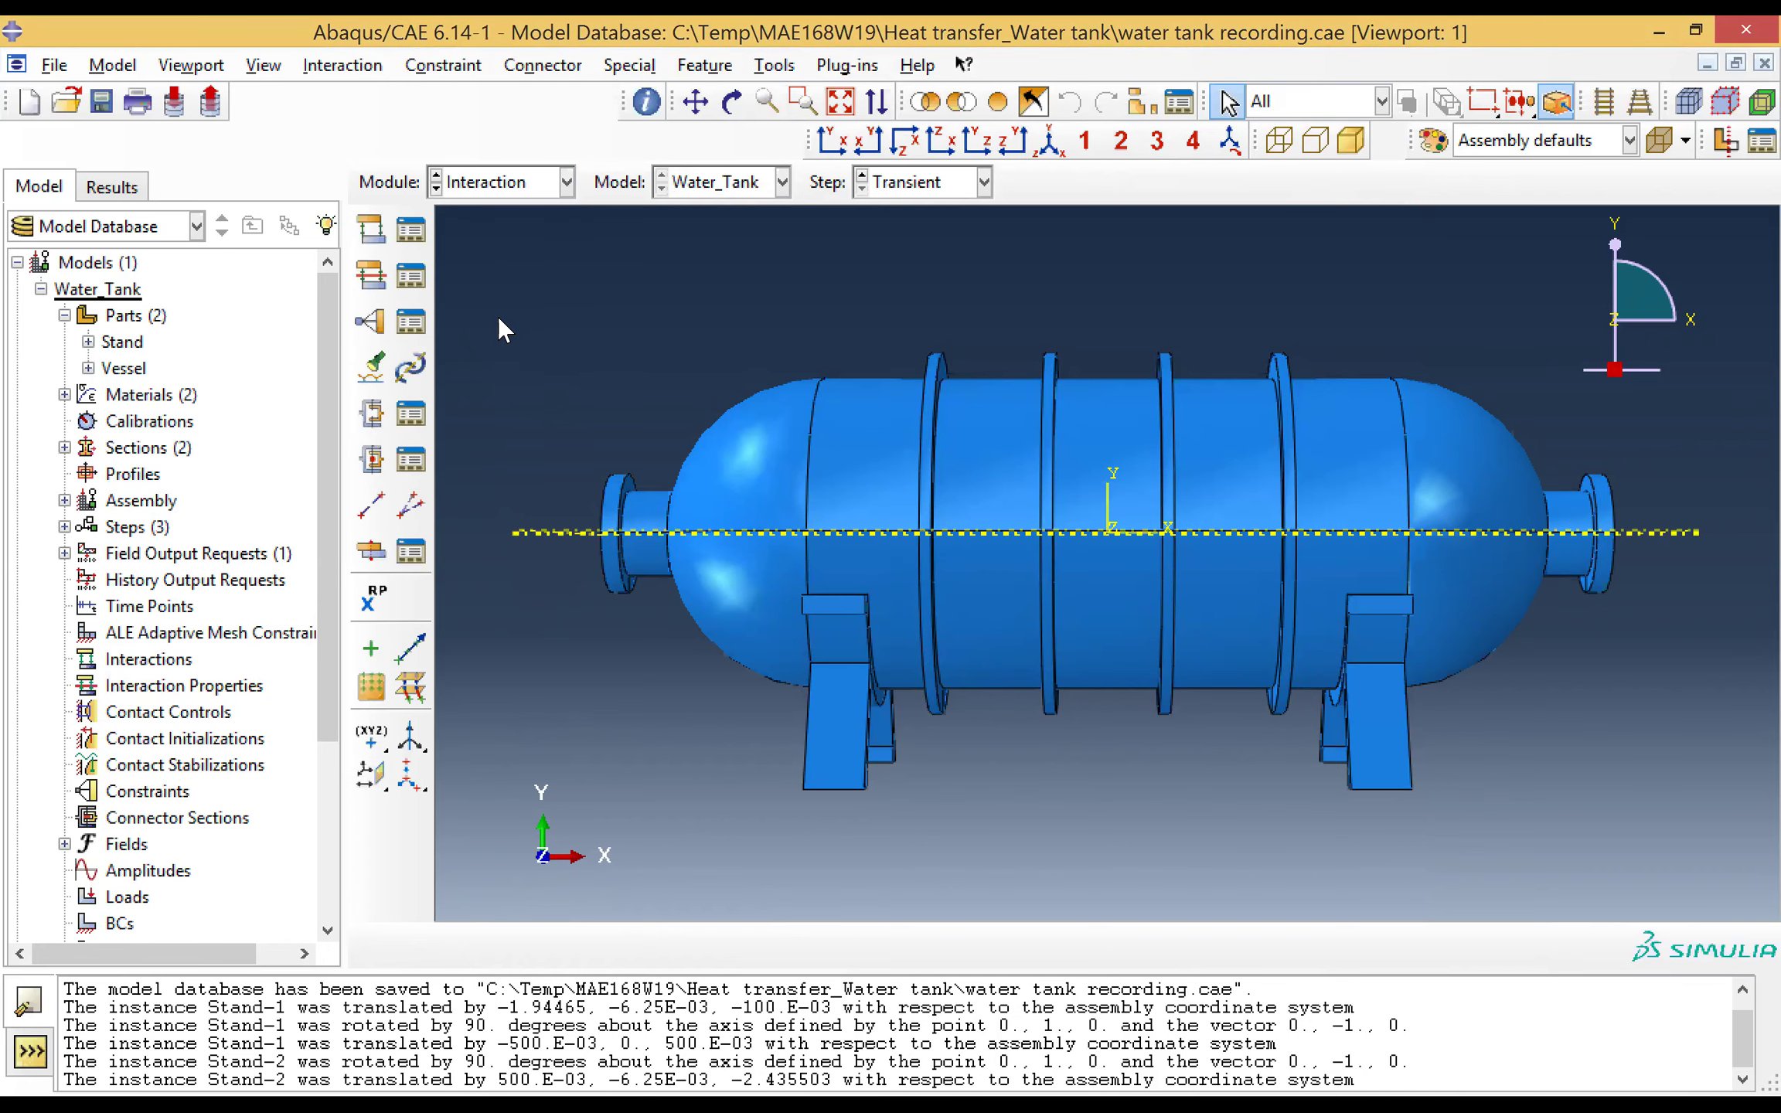
{"action": "left_click", "coordinate": [372, 287]}
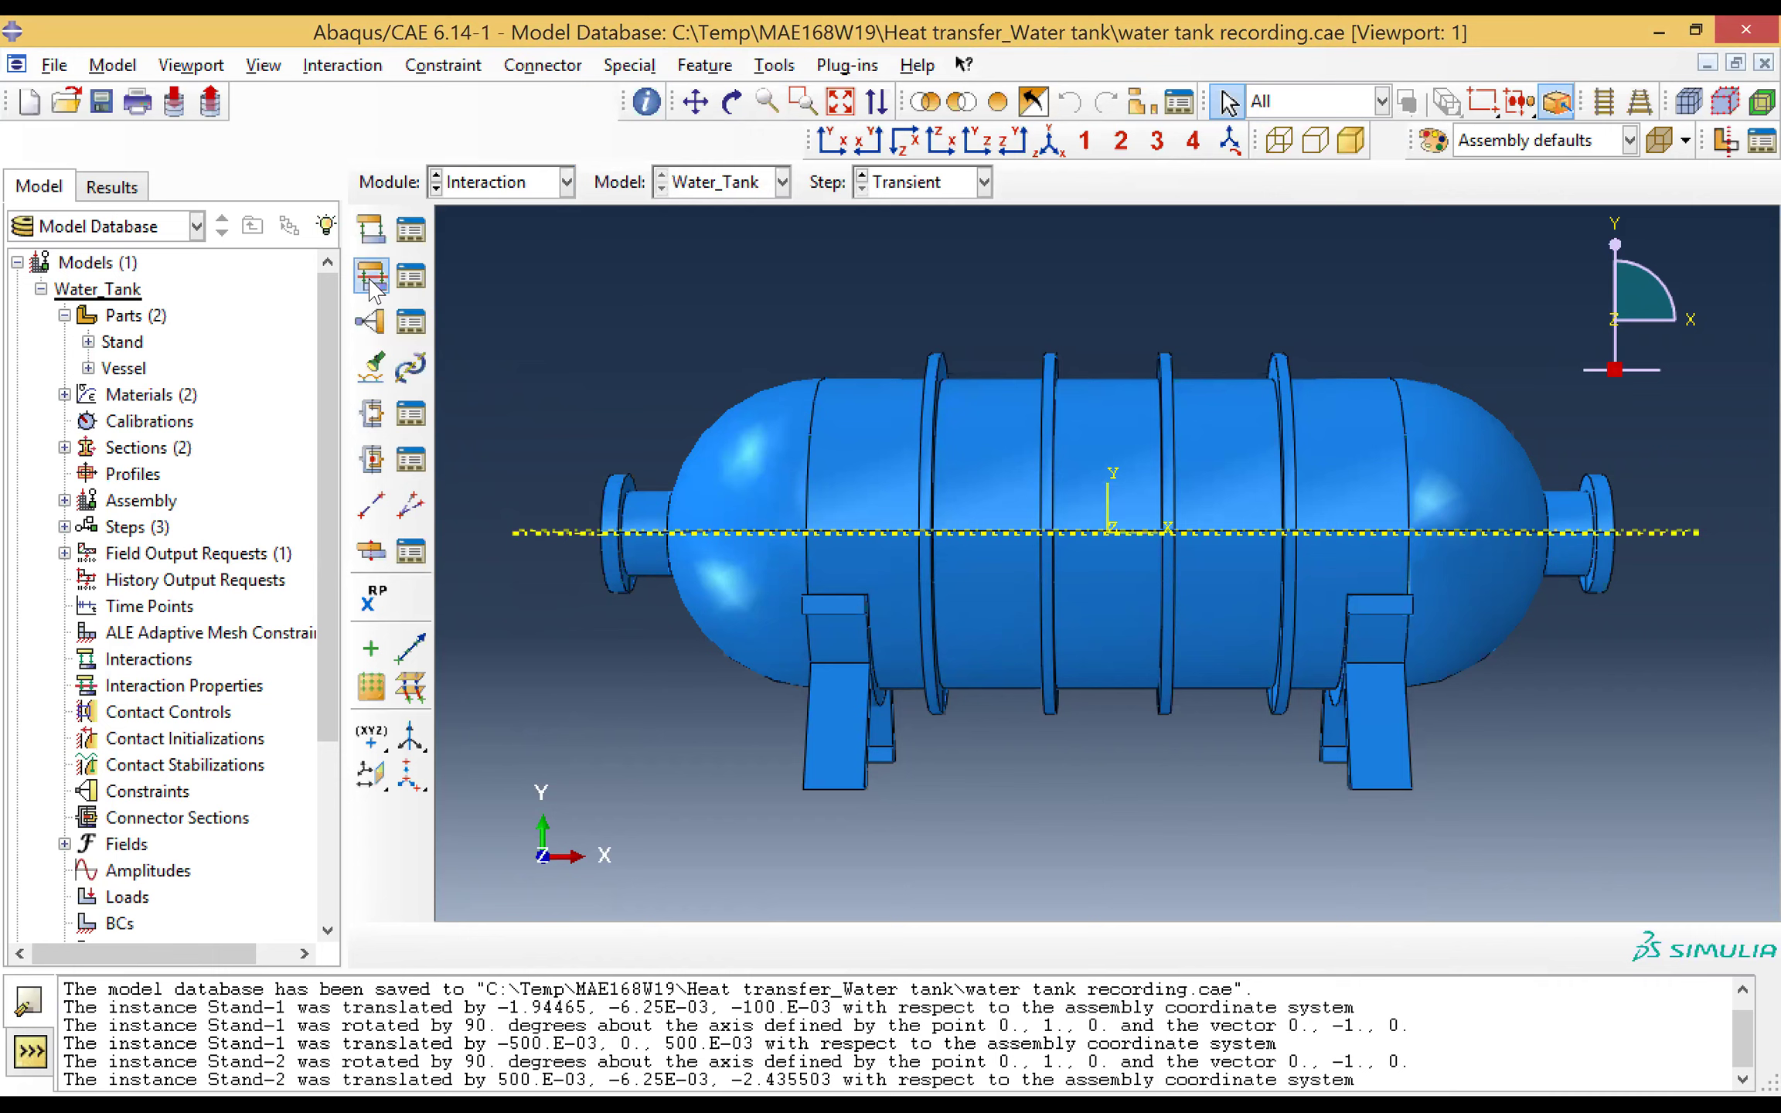
{"action": "left_click", "coordinate": [197, 335]}
{"action": "triple_click", "coordinate": [197, 334]}
{"action": "type", "text": "Conduction"}
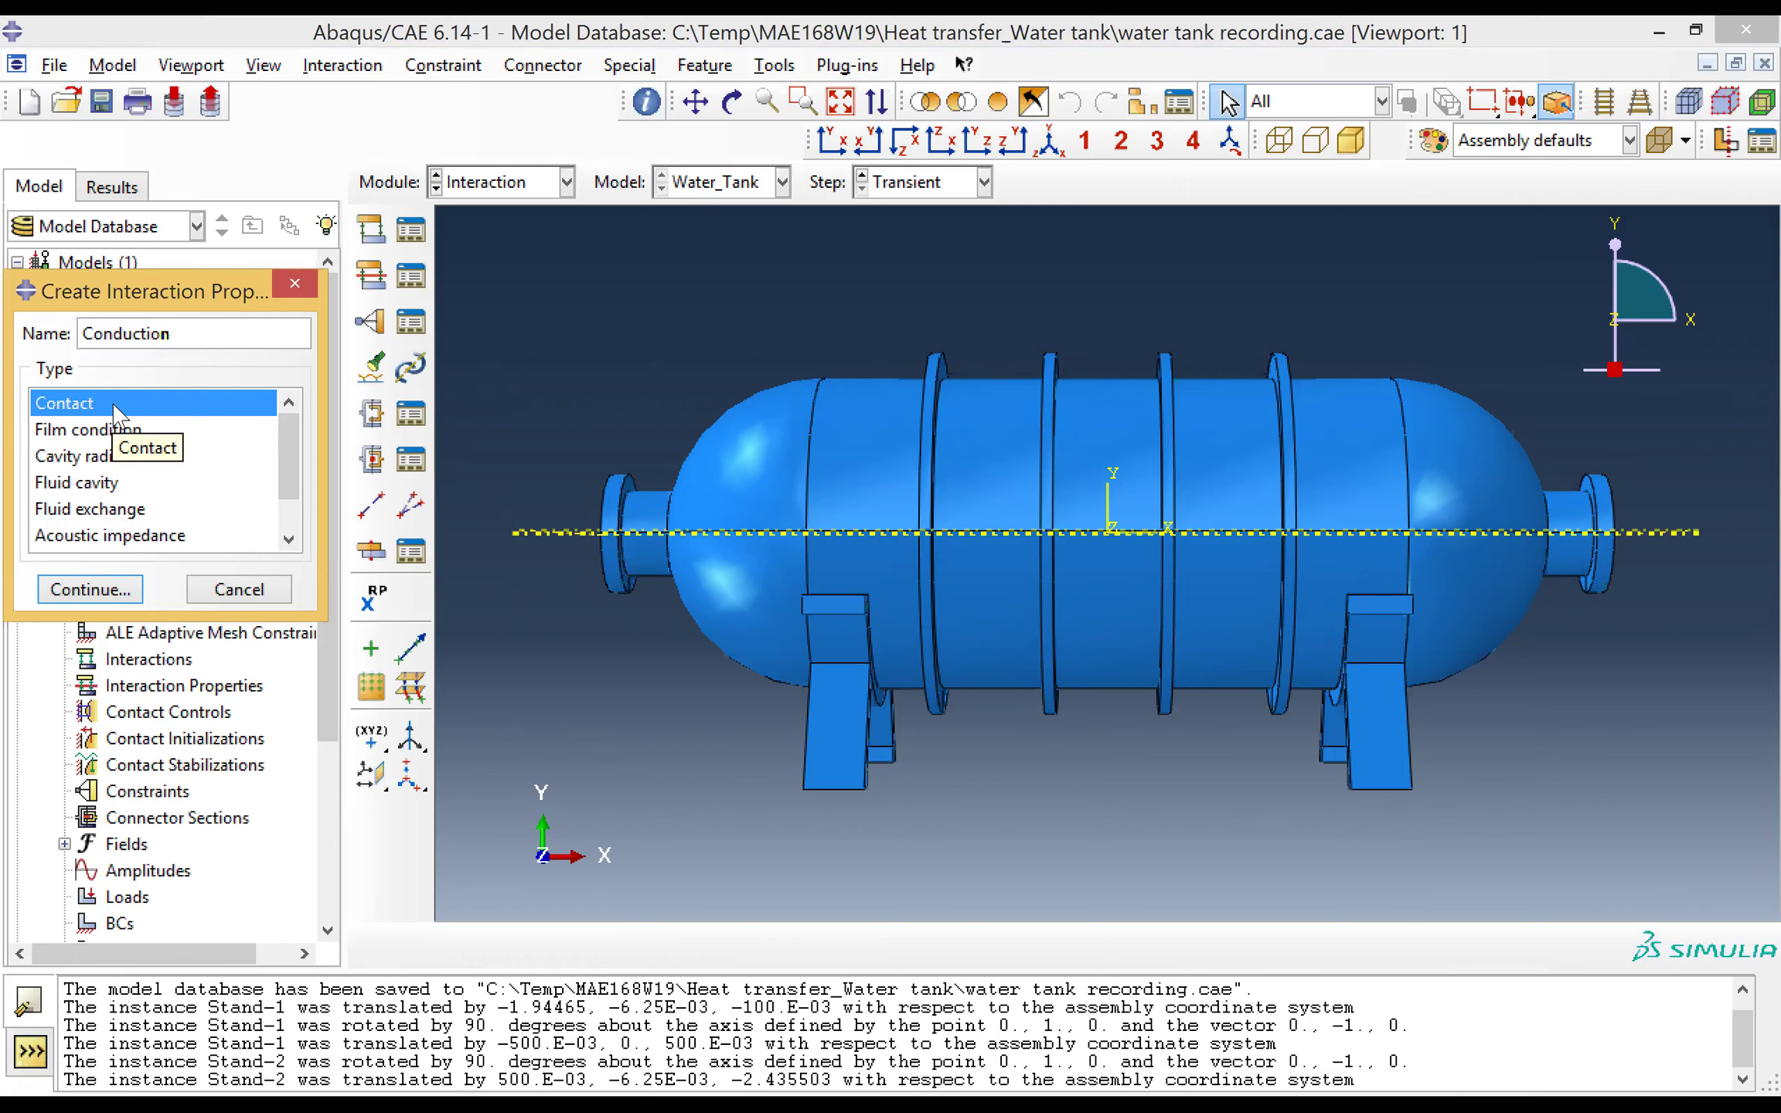
{"action": "left_click", "coordinate": [119, 594]}
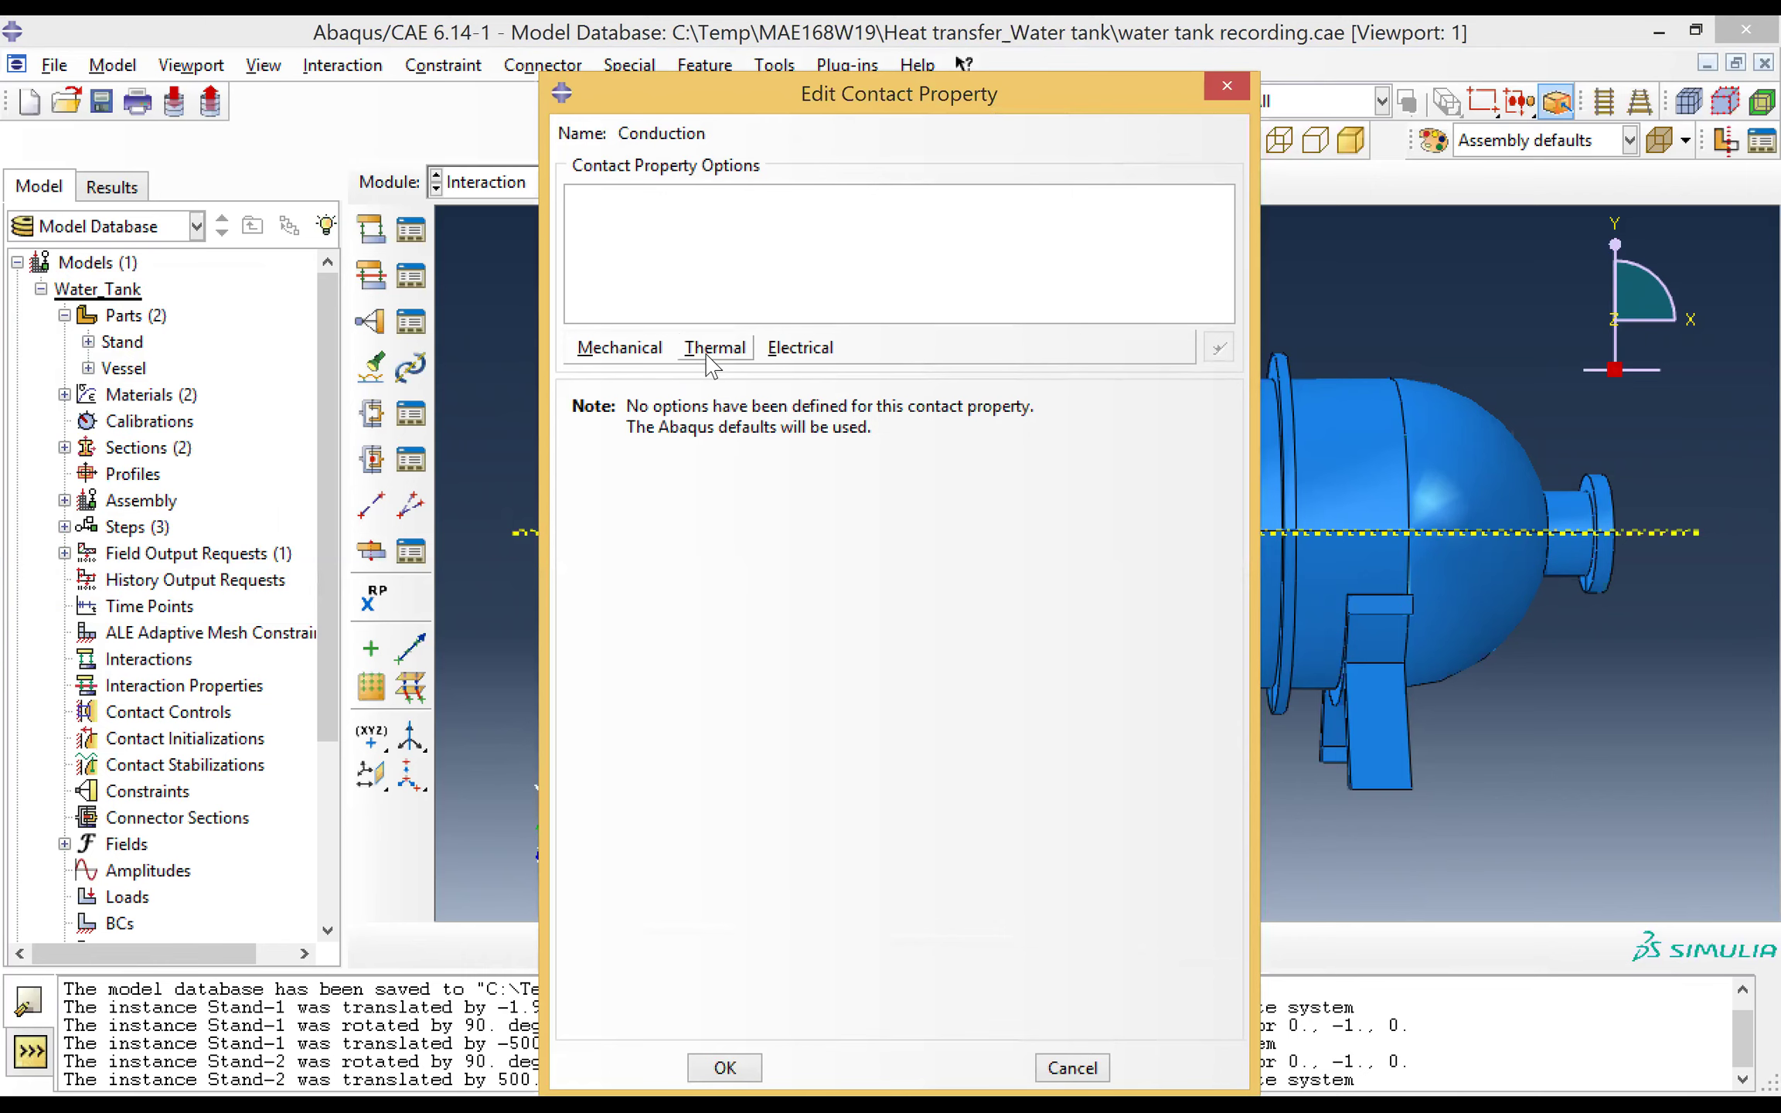
Step: Define clearance-dependent Thermal Conductance for the Conduction property: conductance 1.2 at clearance 0 and conductance 0 at clearance 0.005
{"action": "left_click", "coordinate": [711, 349]}
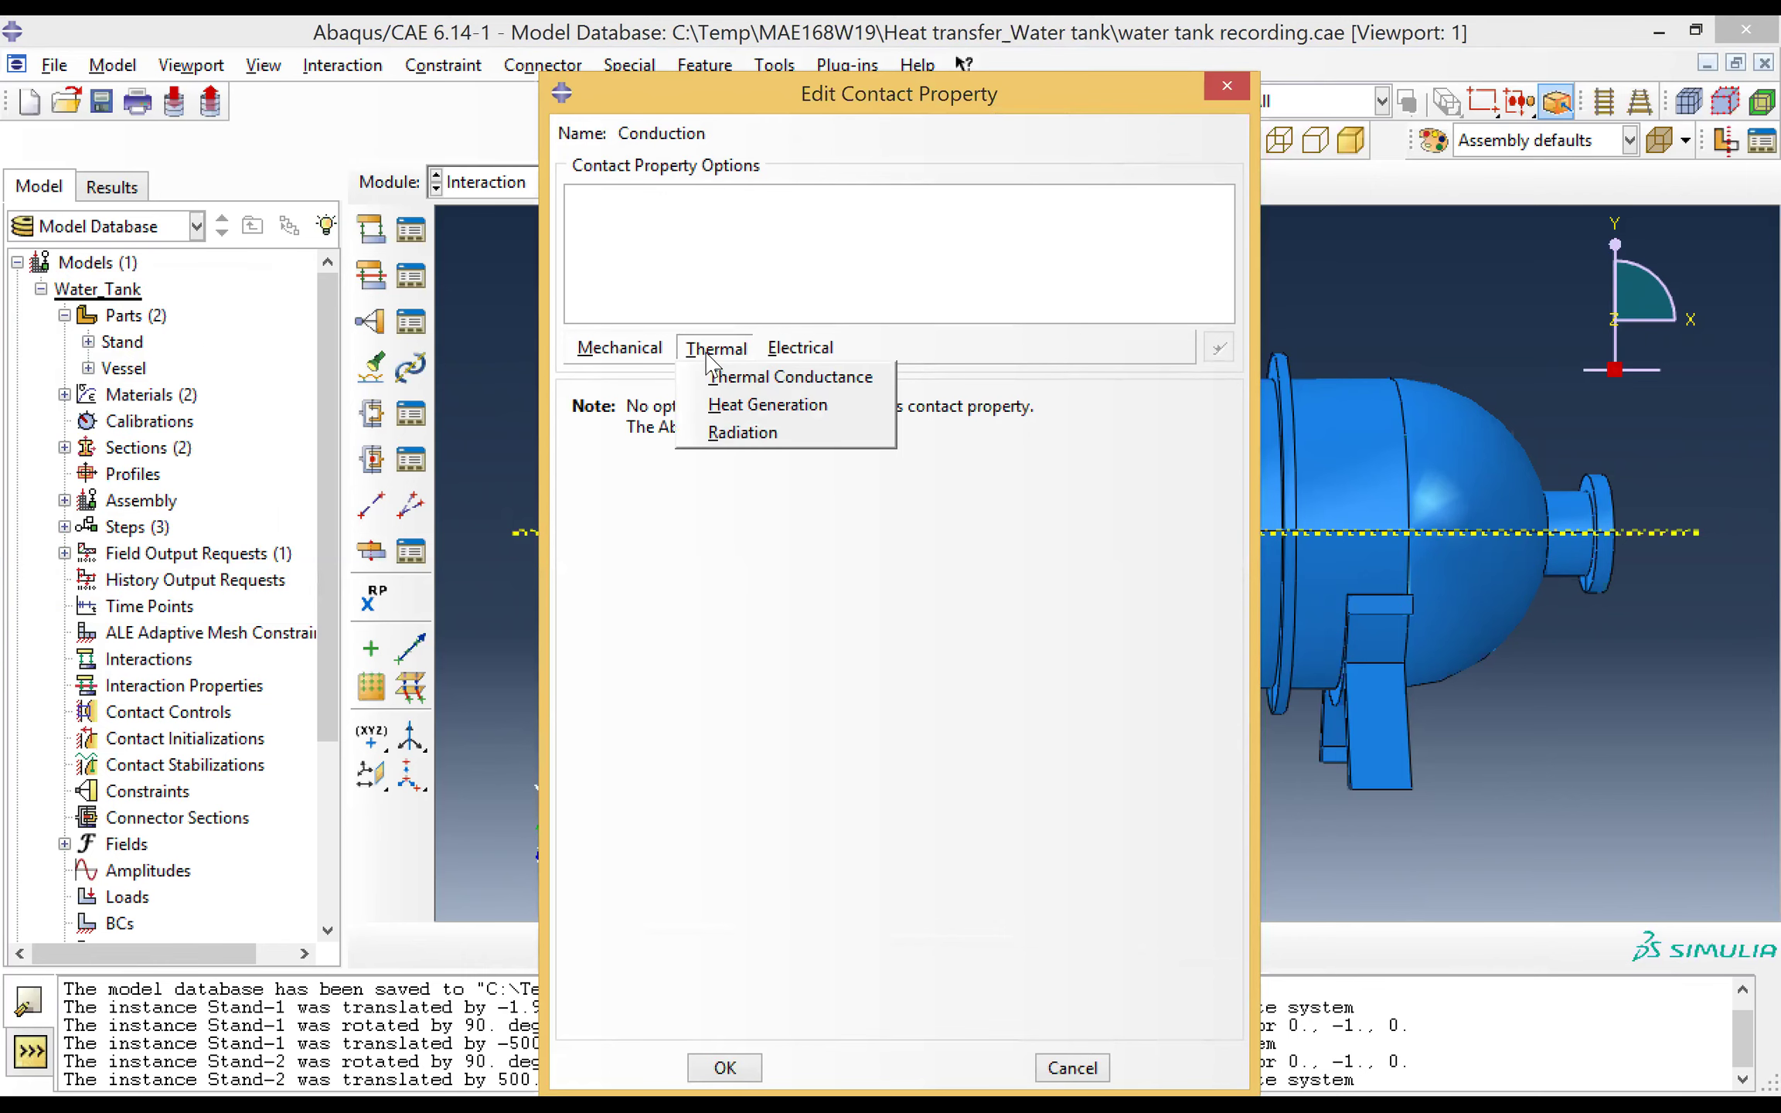
{"action": "left_click", "coordinate": [719, 379]}
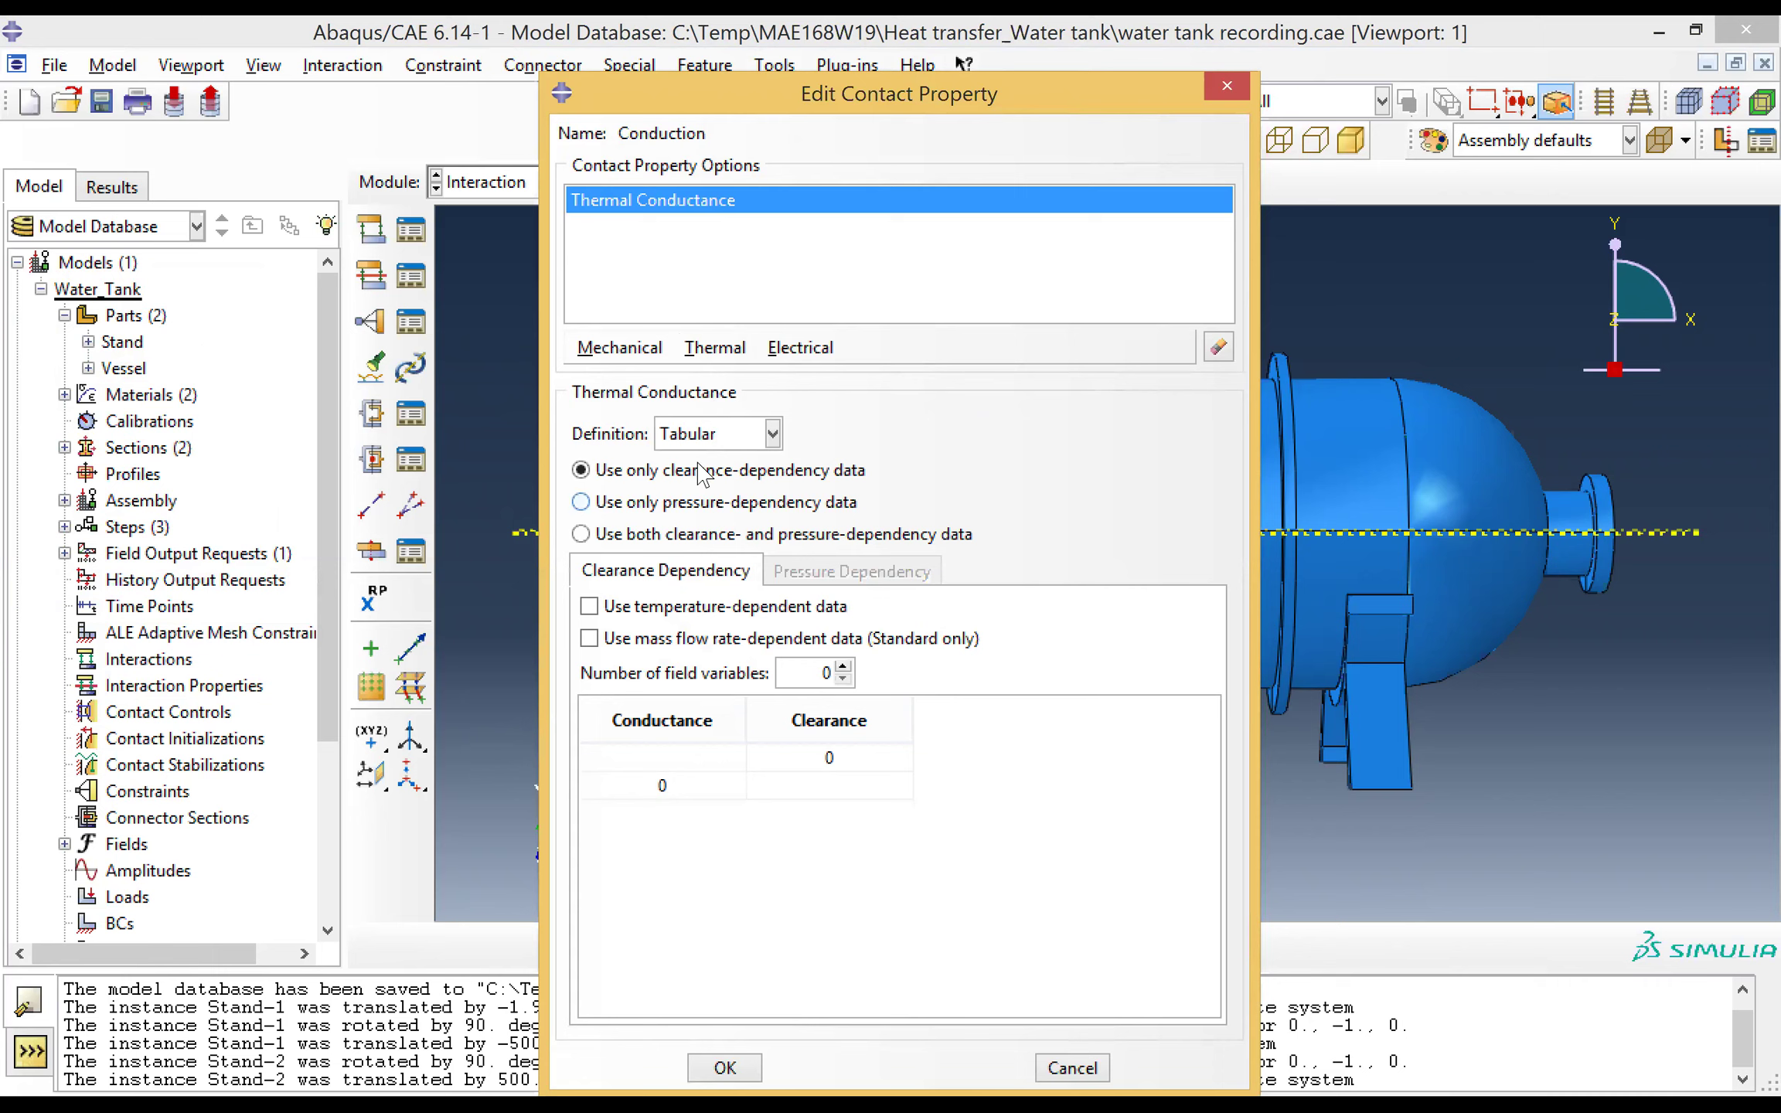
{"action": "left_click", "coordinate": [674, 754]}
{"action": "type", "text": "1.2"}
{"action": "left_click", "coordinate": [873, 760]}
{"action": "left_click", "coordinate": [725, 785]}
{"action": "left_click", "coordinate": [779, 785]}
{"action": "type", "text": "0.005"}
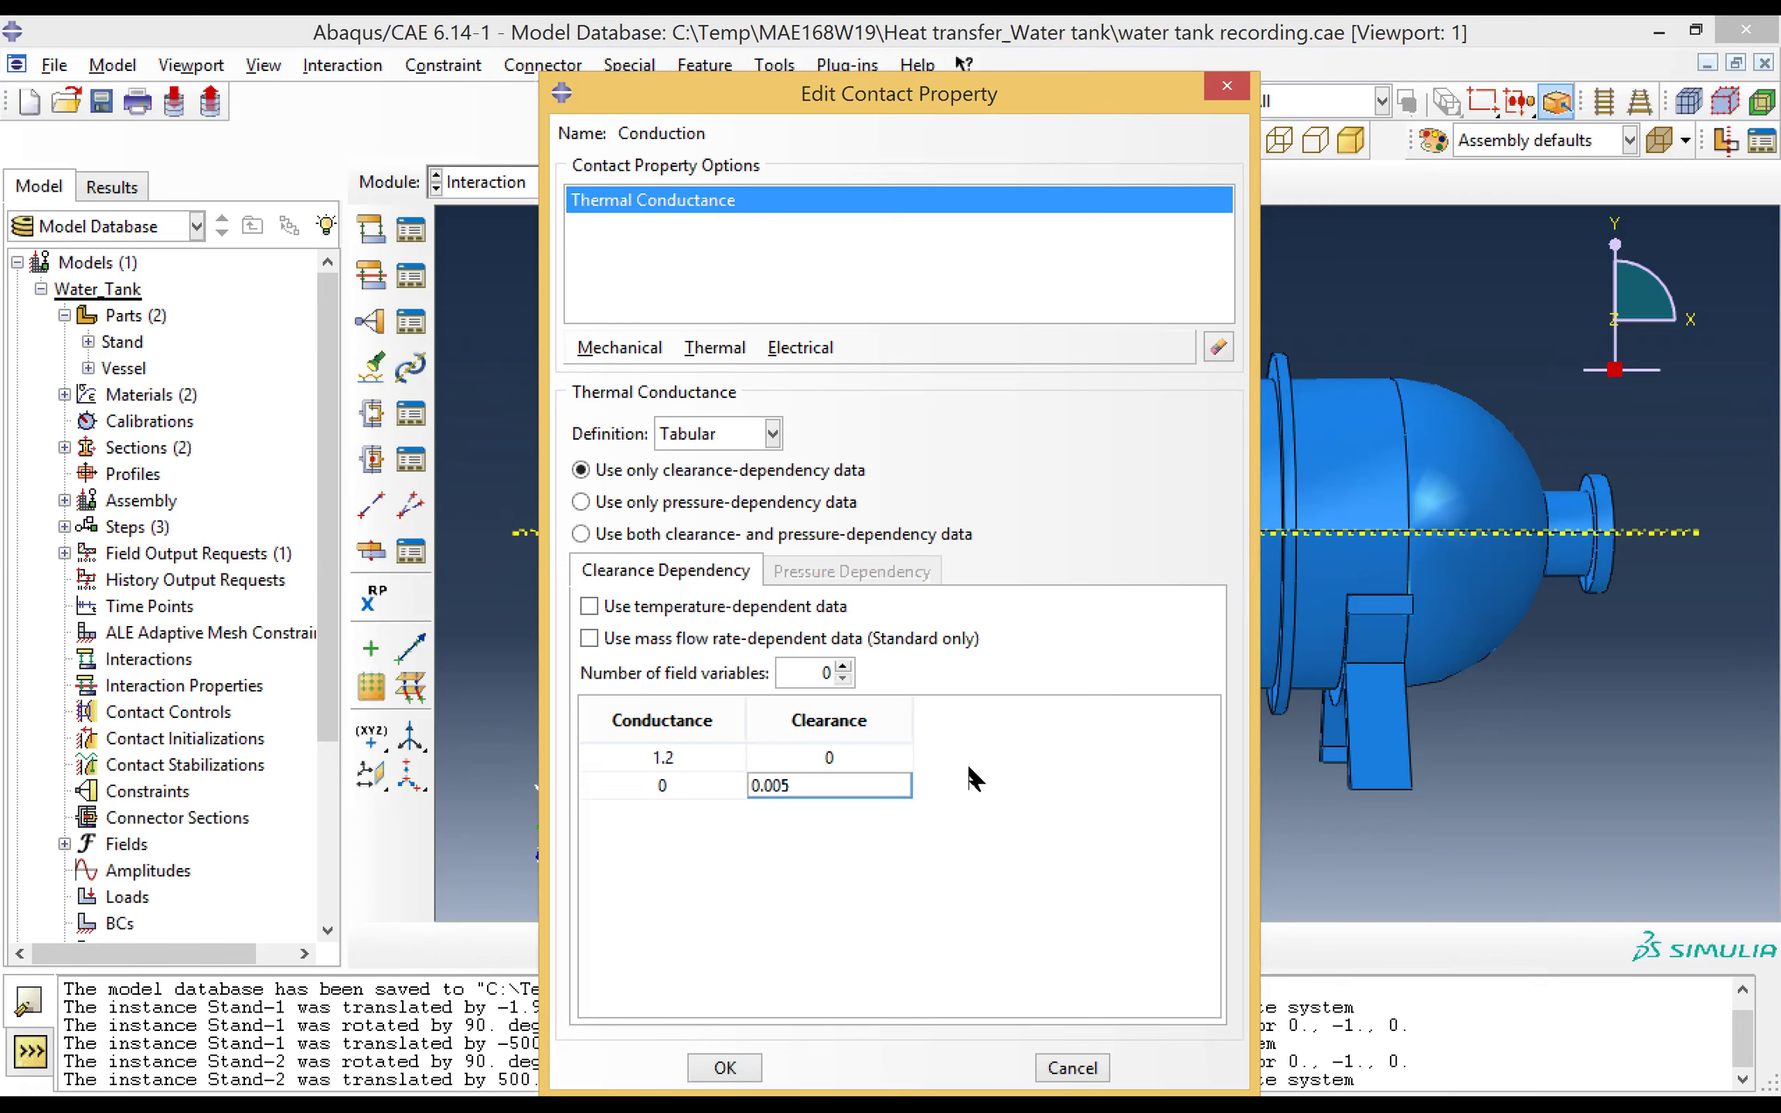
{"action": "key", "text": "Return"}
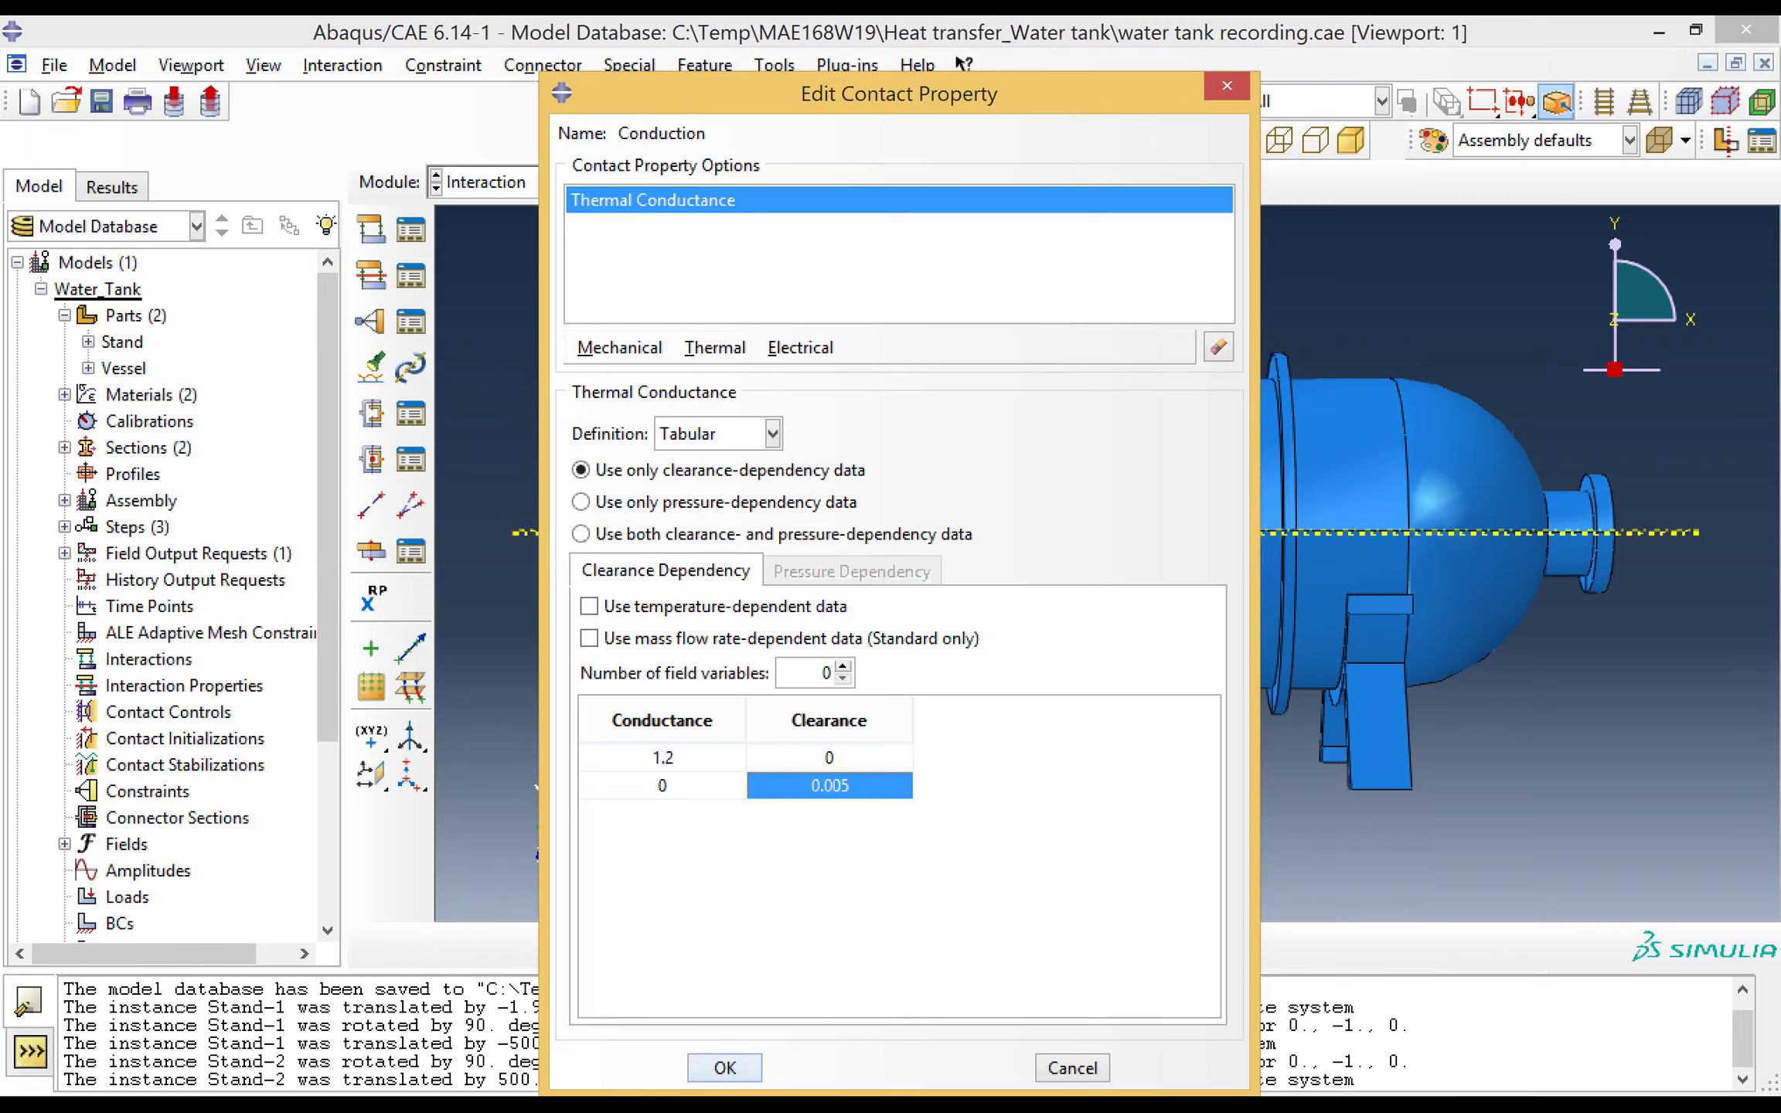
{"action": "left_click", "coordinate": [725, 1068]}
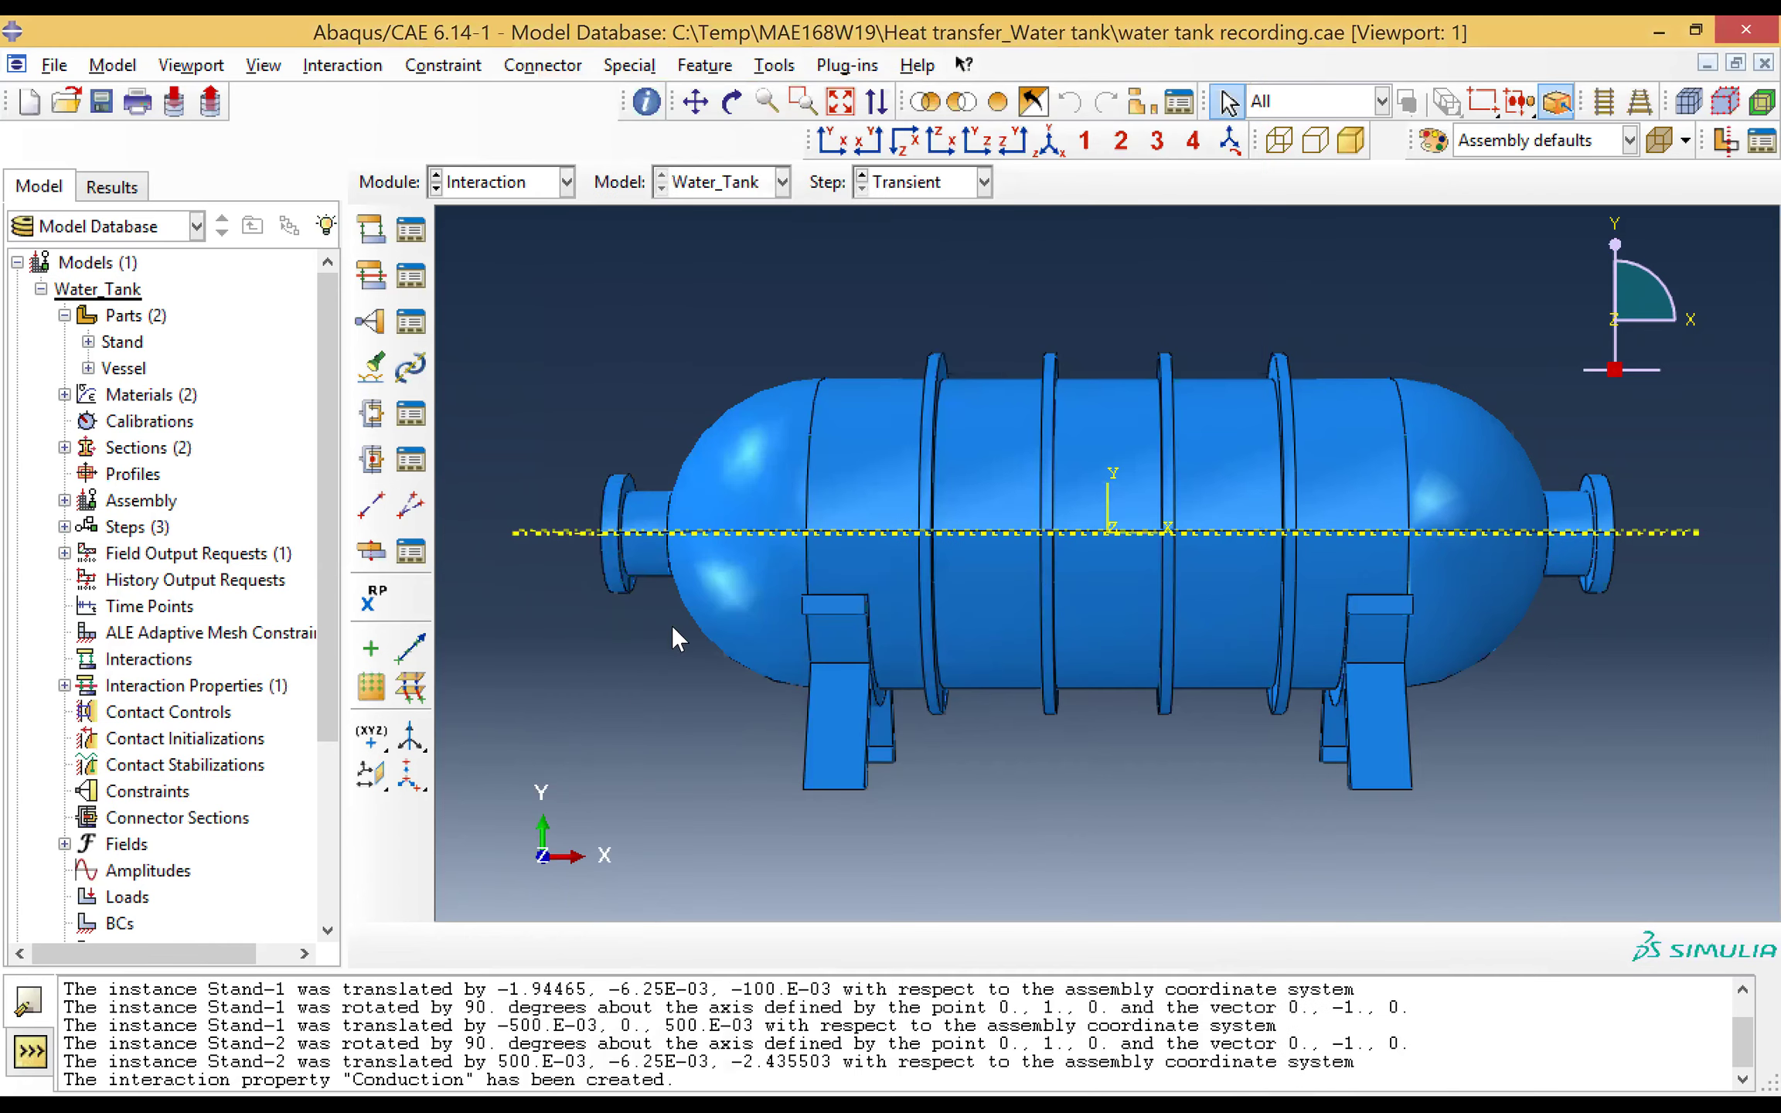
{"action": "left_click", "coordinate": [371, 229]}
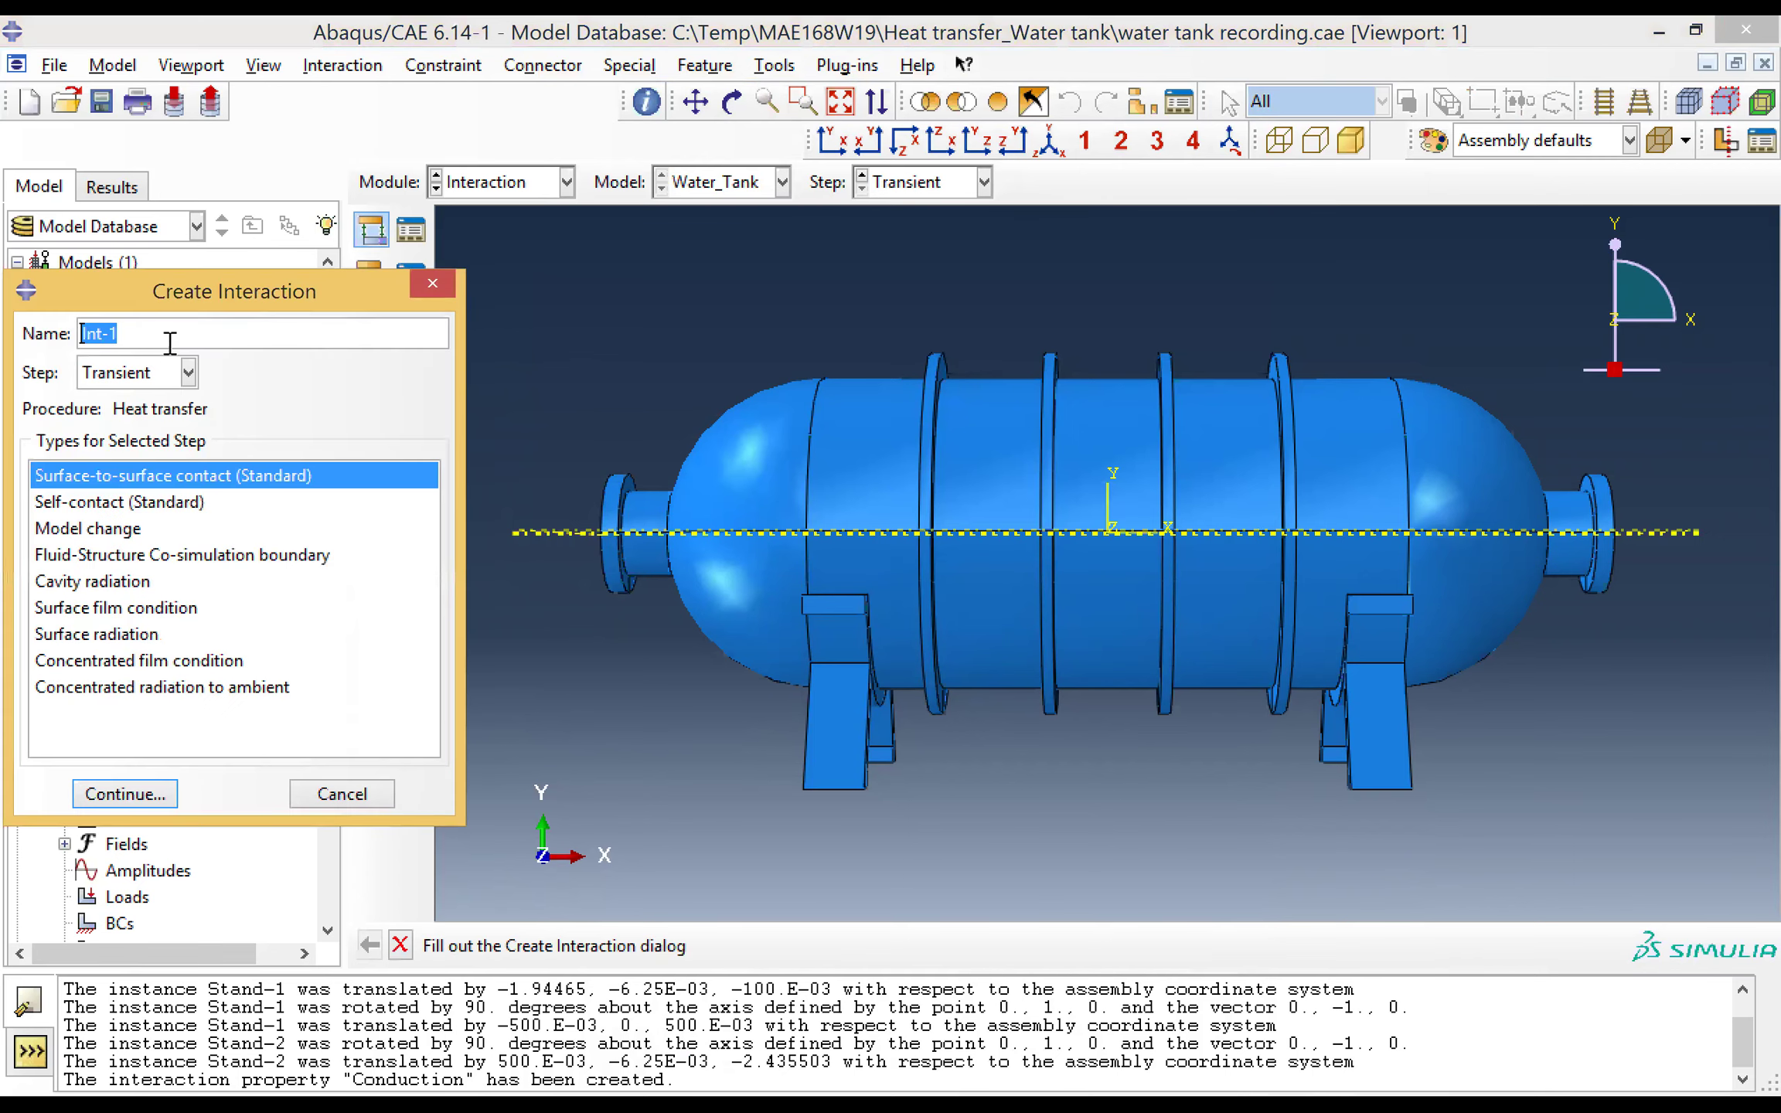
{"action": "left_click", "coordinate": [169, 334]}
{"action": "type", "text": "Con"}
{"action": "key", "text": "BackSpace"}
{"action": "key", "text": "BackSpace"}
{"action": "key", "text": "BackSpace"}
{"action": "key", "text": "BackSpace"}
{"action": "key", "text": "BackSpace"}
{"action": "key", "text": "BackSpace"}
{"action": "key", "text": "BackSpace"}
{"action": "key", "text": "BackSpace"}
{"action": "type", "text": "Conduc"}
{"action": "type", "text": "tion"}
{"action": "type", "text": "_"}
{"action": "type", "text": "F"}
{"action": "type", "text": "S"}
{"action": "key", "text": "BackSpace"}
{"action": "key", "text": "BackSpace"}
{"action": "type", "text": "LS"}
{"action": "left_click", "coordinate": [168, 376]}
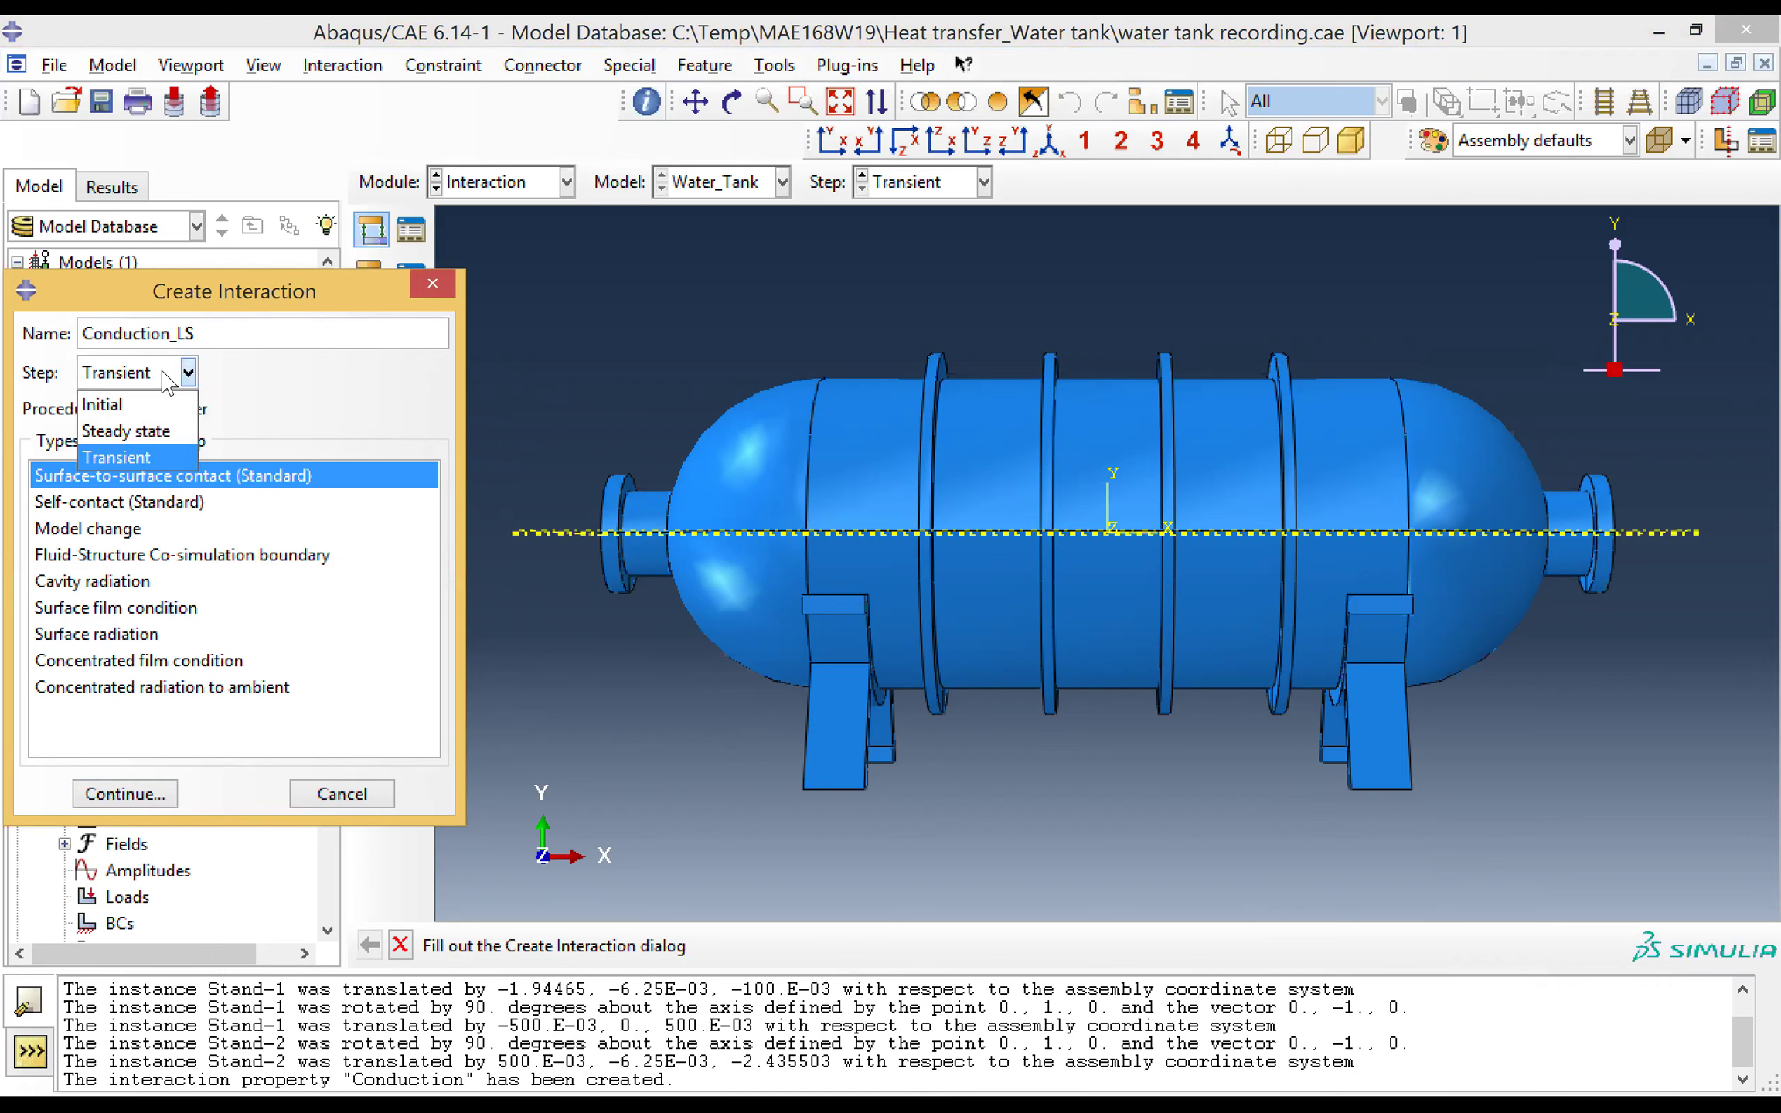
{"action": "left_click", "coordinate": [157, 429]}
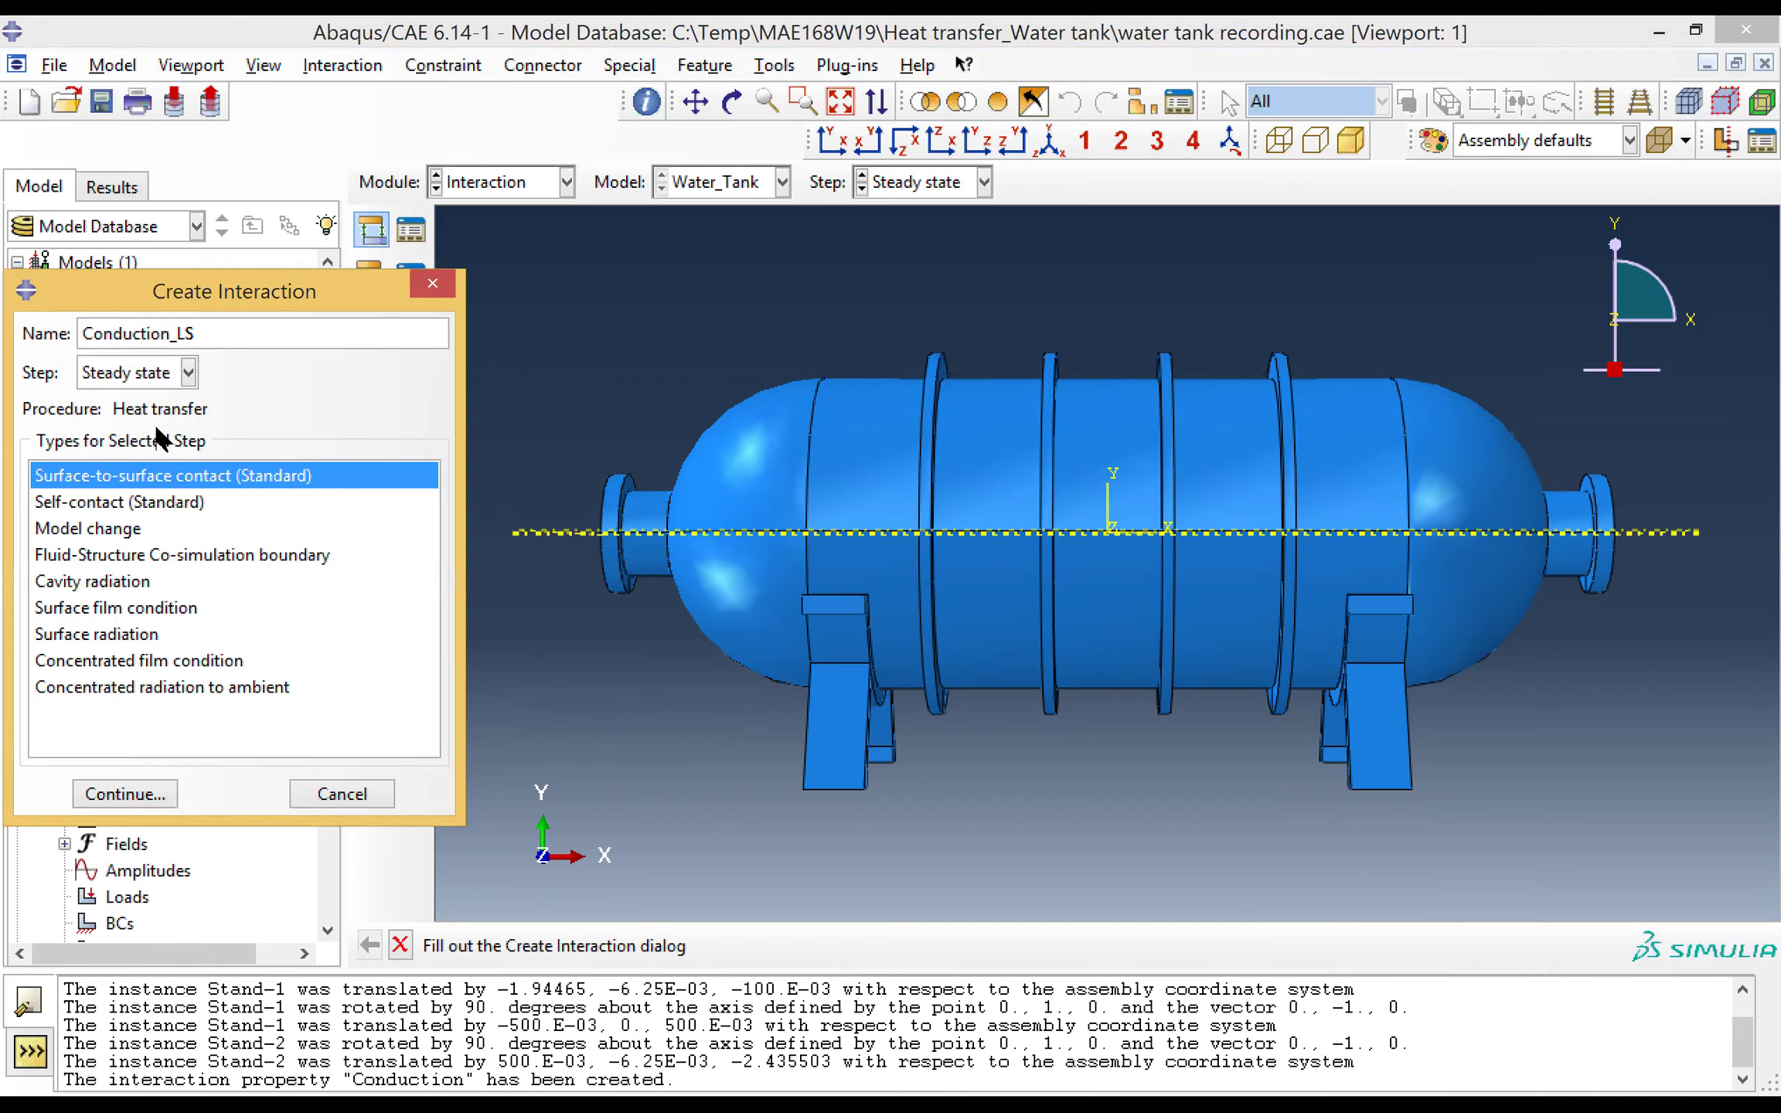
{"action": "double_click", "coordinate": [159, 485]}
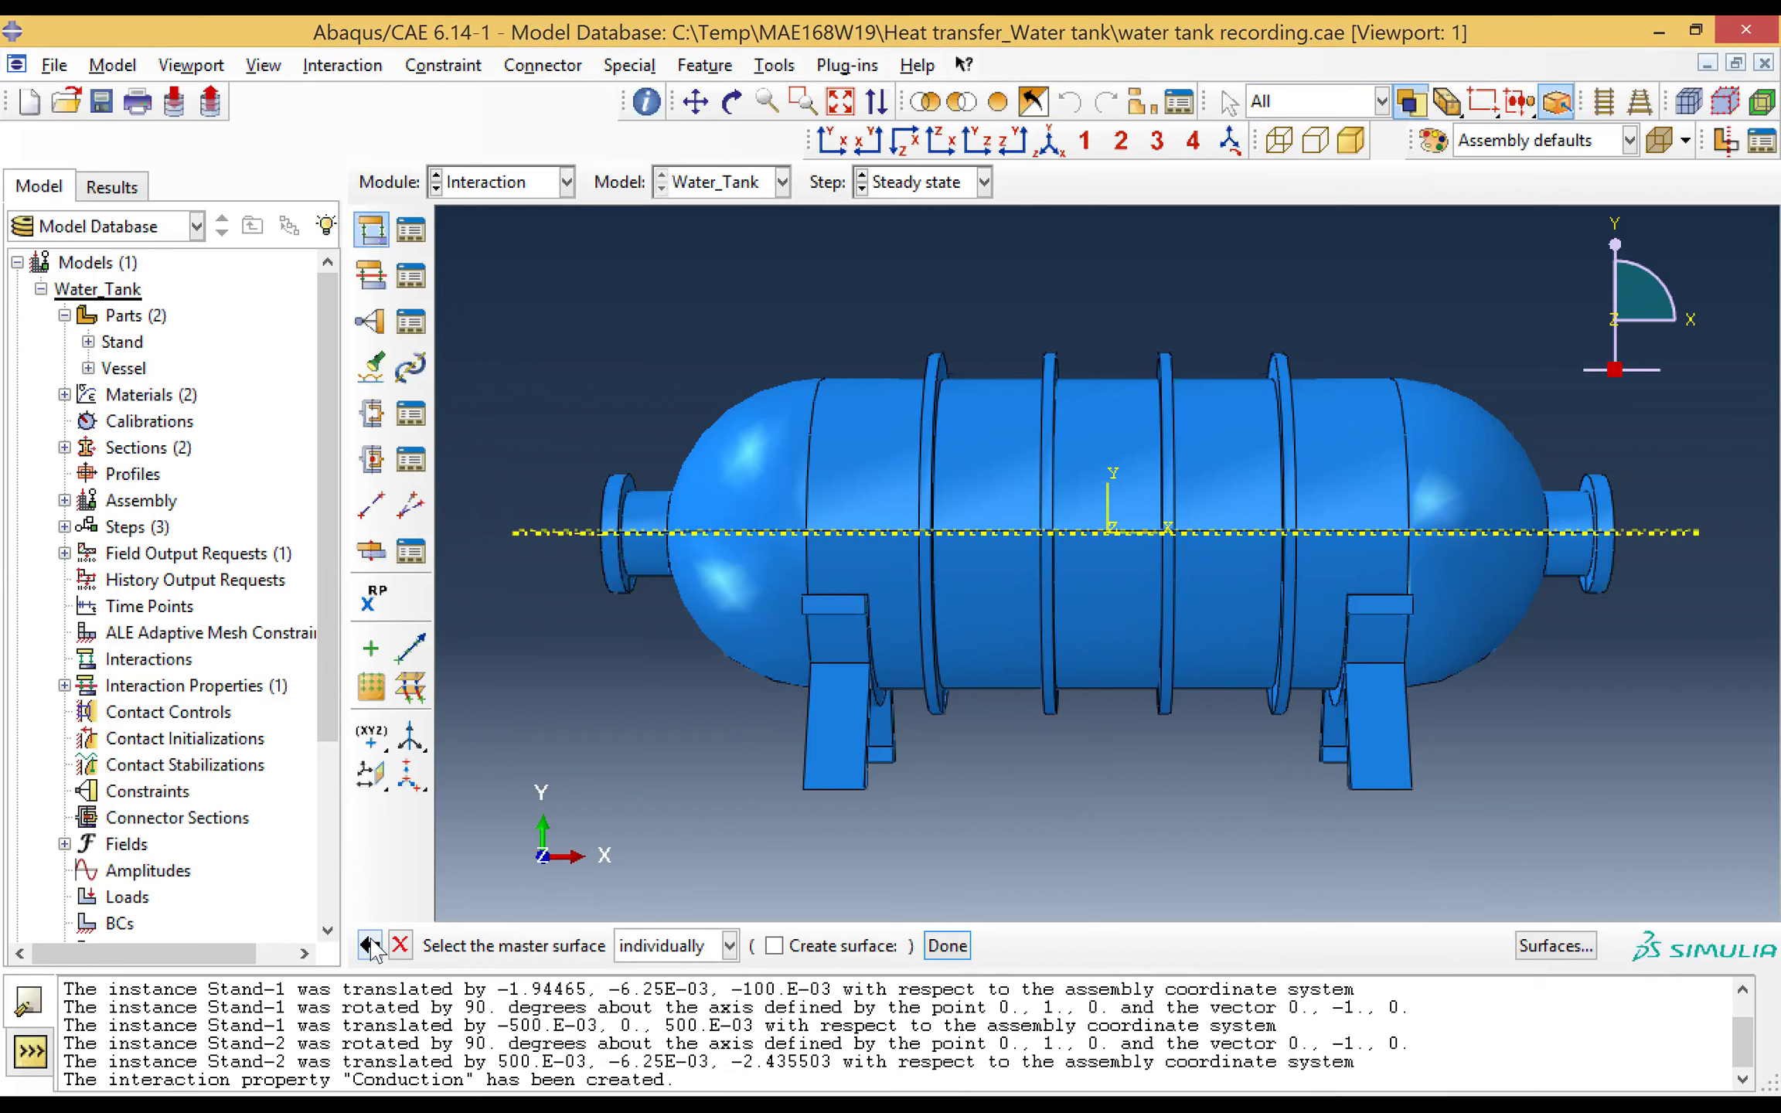
{"action": "left_click", "coordinate": [399, 950]}
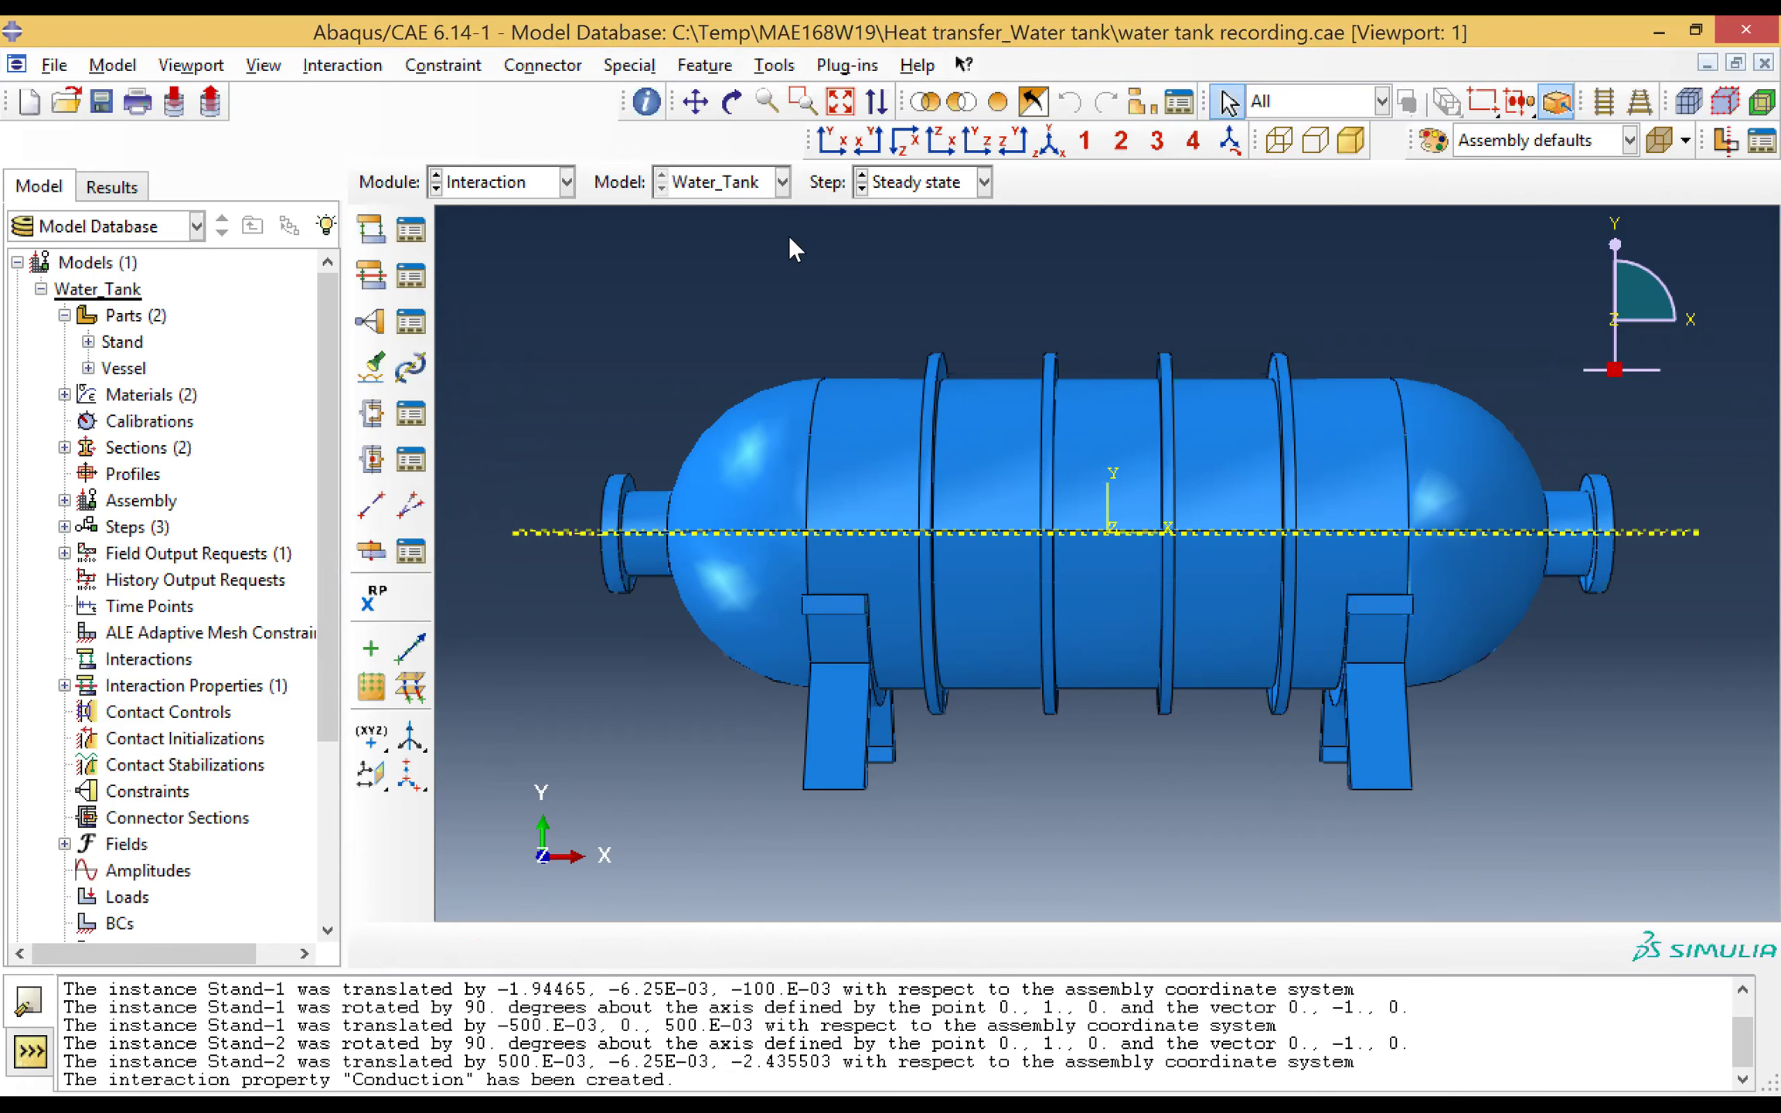
Step: Start a new geometry surface named "master_L" in the assembly
{"action": "left_click", "coordinate": [776, 66]}
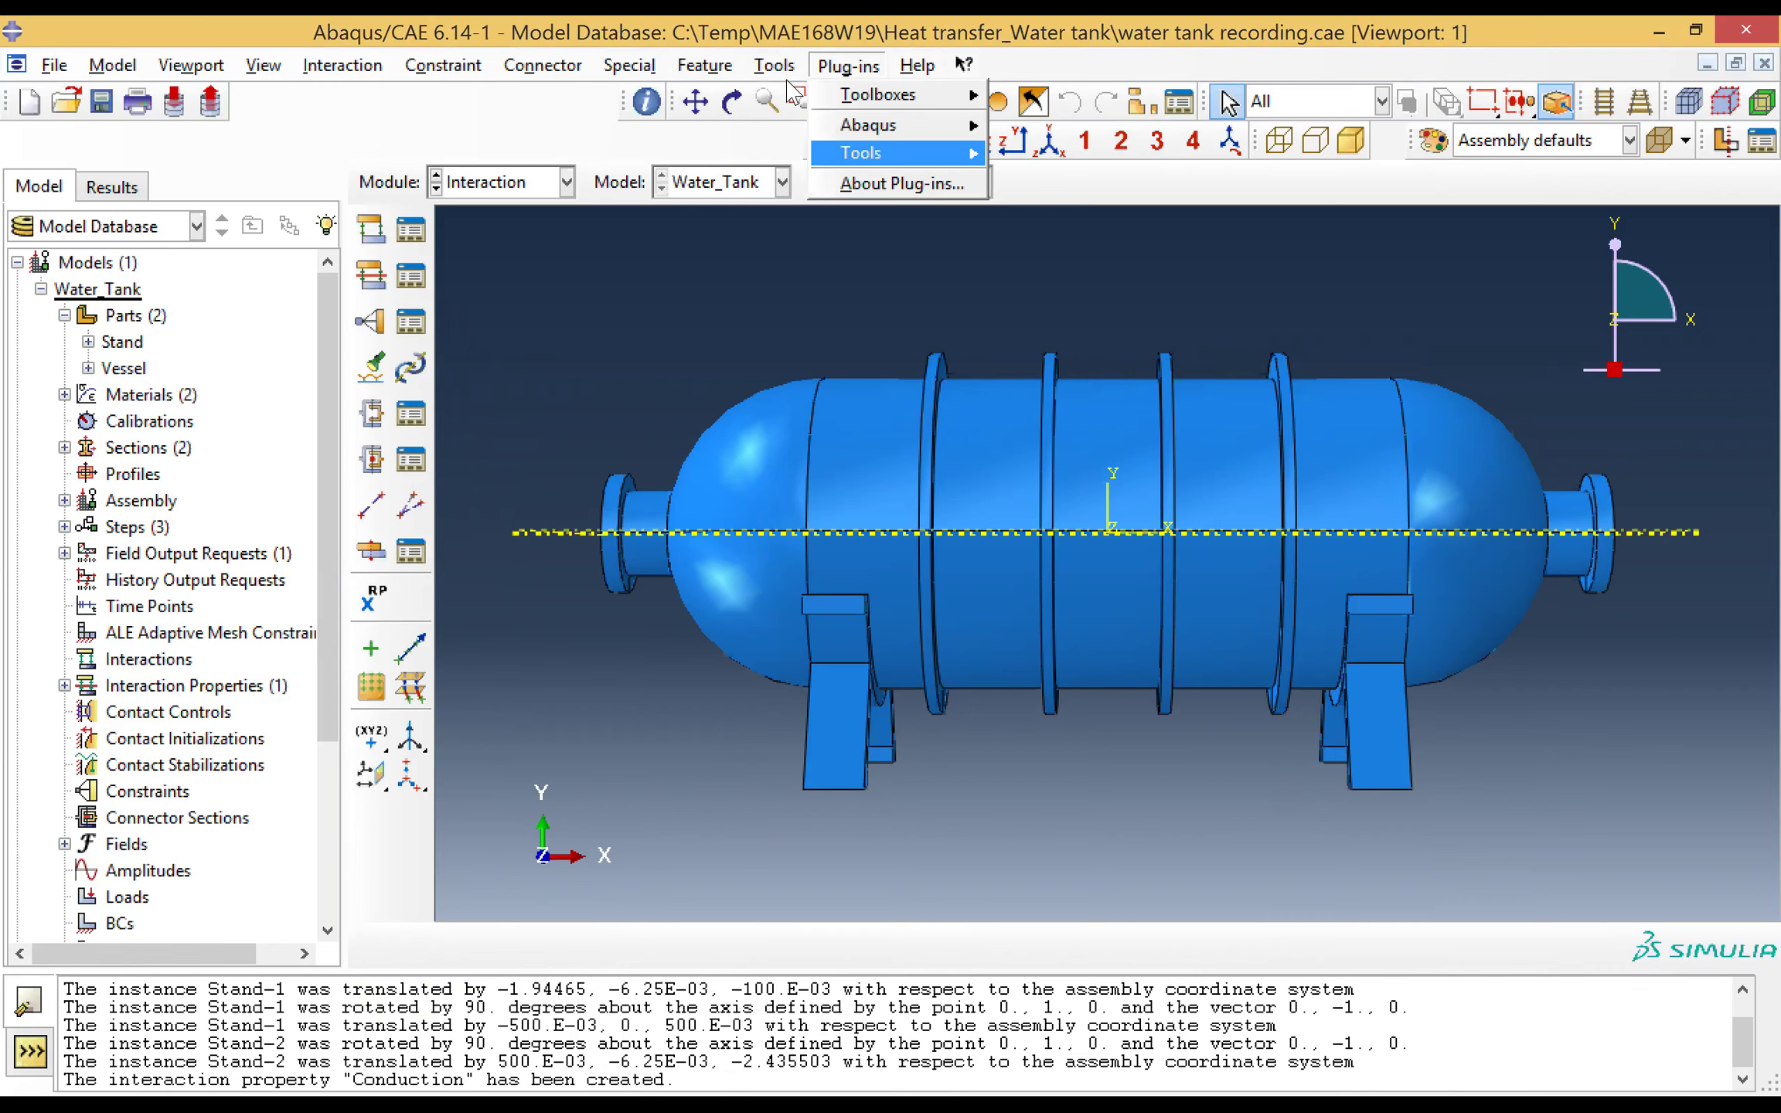
{"action": "mouse_move", "coordinate": [804, 209]}
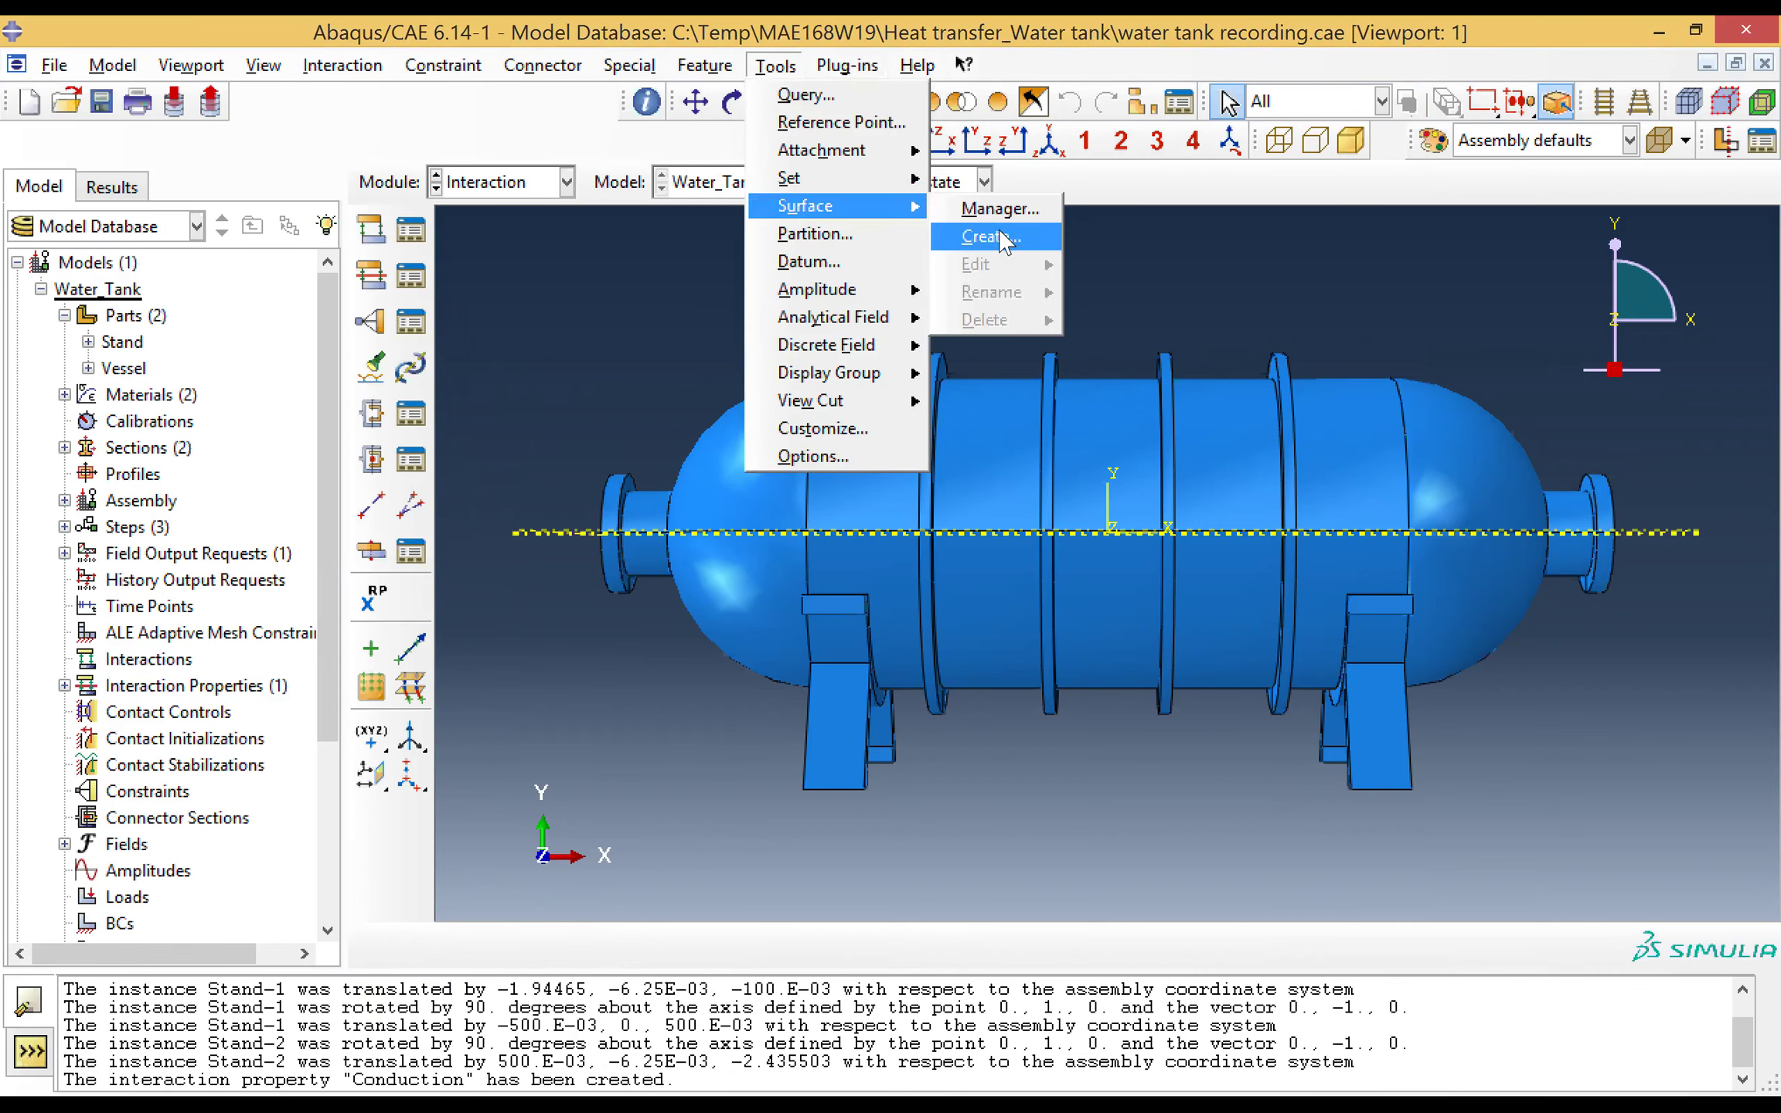
{"action": "left_click", "coordinate": [1002, 237]}
{"action": "left_click", "coordinate": [166, 379]}
{"action": "key", "text": "BackSpace"}
{"action": "key", "text": "BackSpace"}
{"action": "key", "text": "BackSpace"}
{"action": "key", "text": "BackSpace"}
{"action": "key", "text": "BackSpace"}
{"action": "key", "text": "BackSpace"}
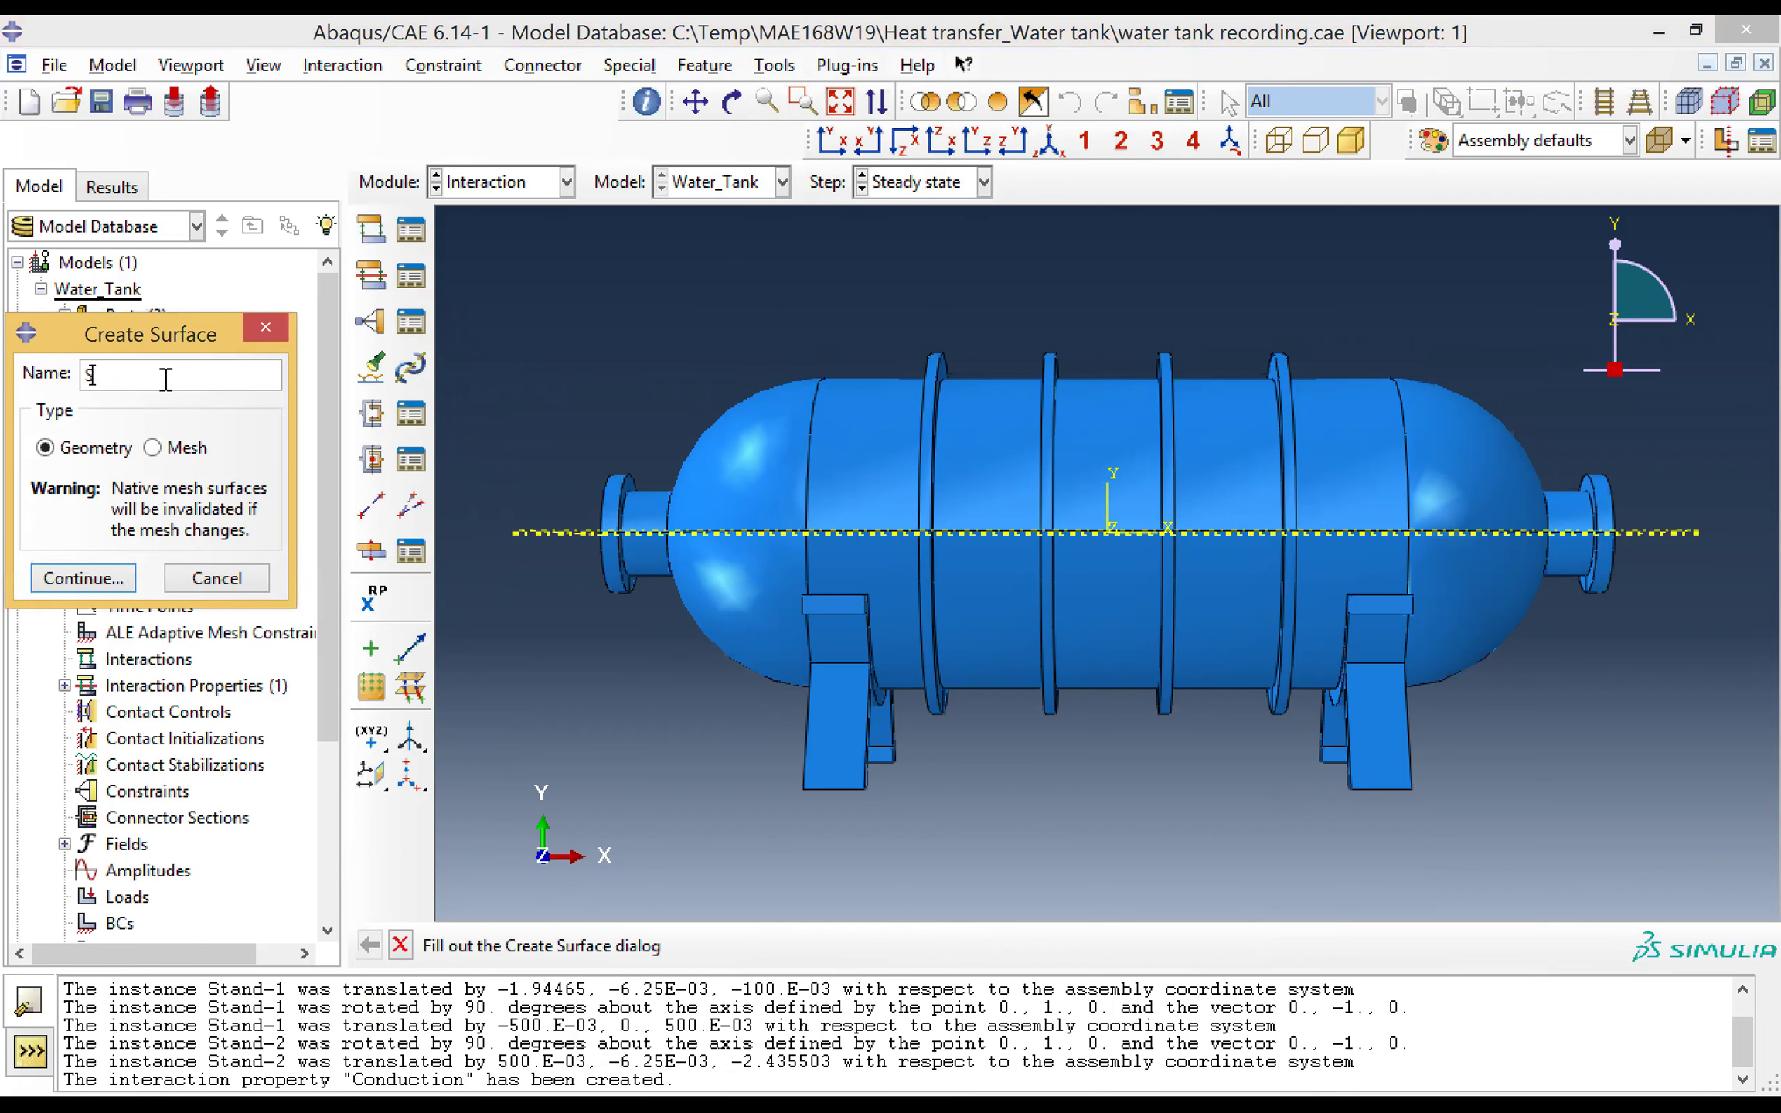
{"action": "type", "text": "master_l"}
{"action": "left_click", "coordinate": [89, 581]}
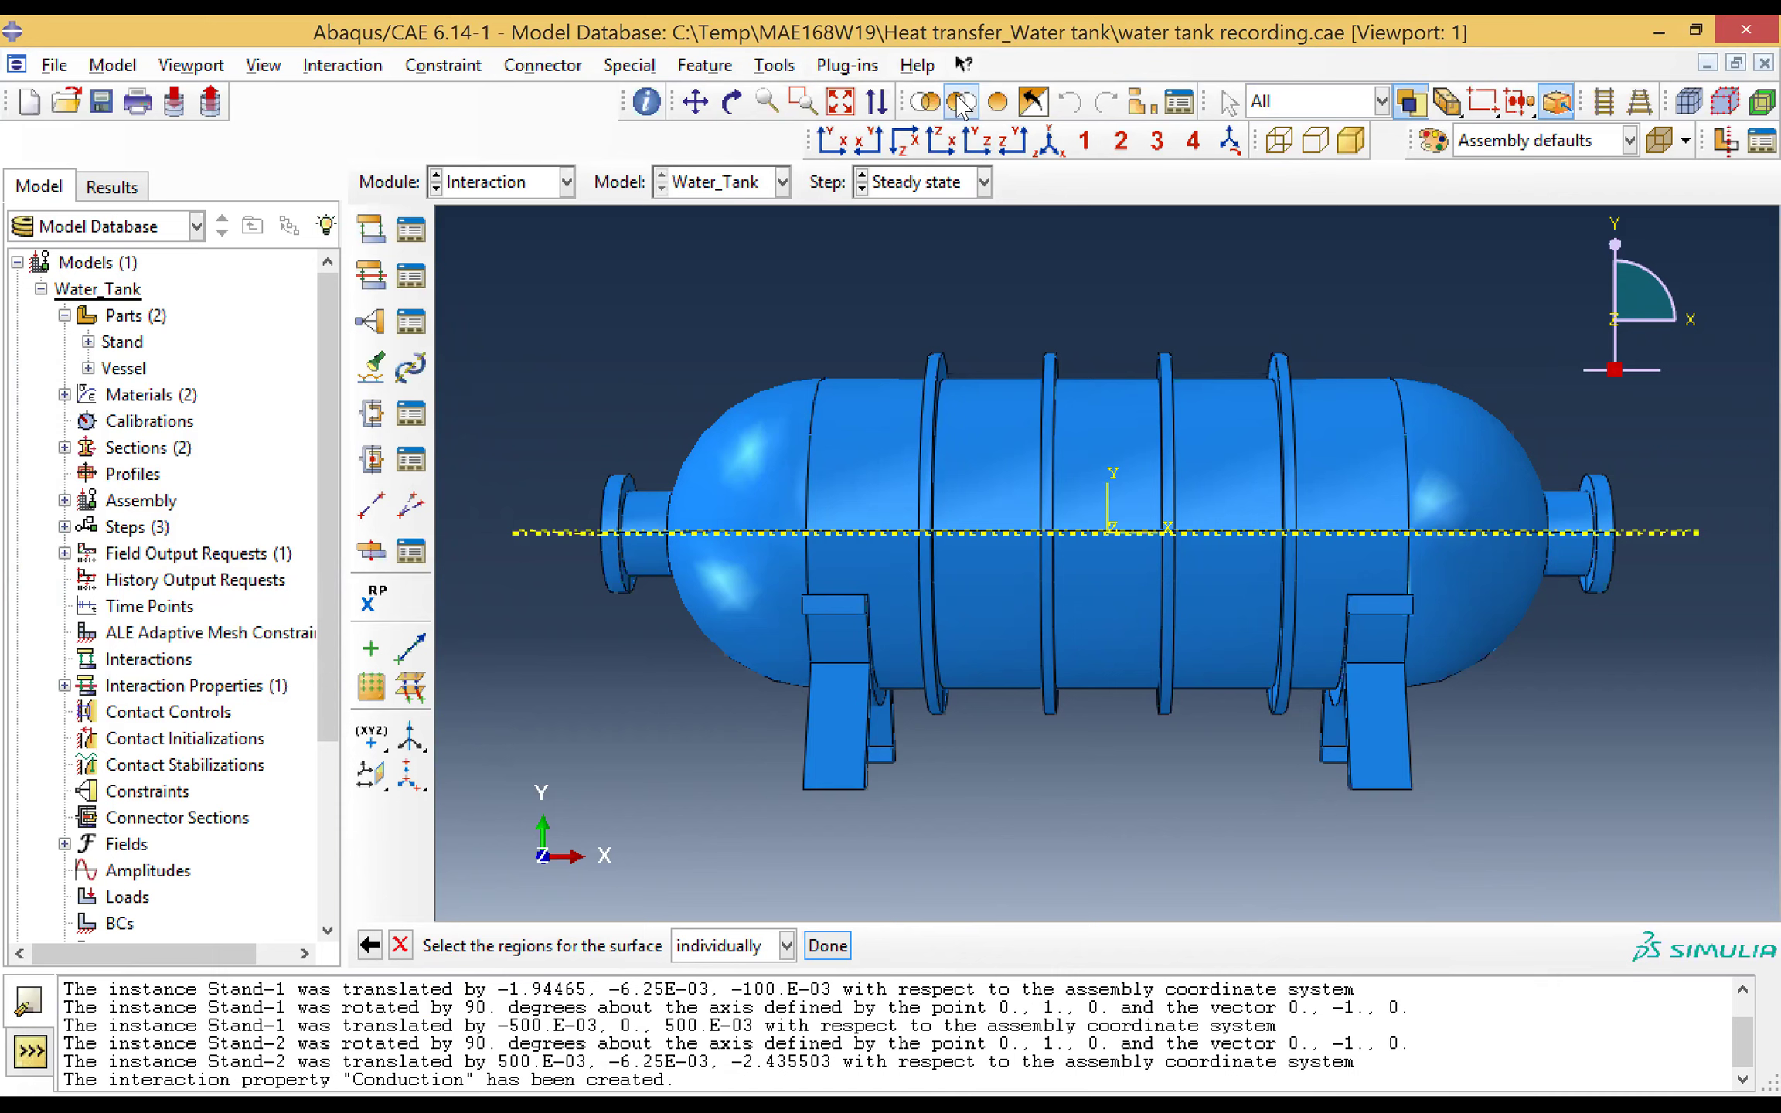
Step: Define master_L from the upper and lower front faces of the vessel's left dome and the adjoining cylinder section
{"action": "left_click", "coordinate": [761, 473]}
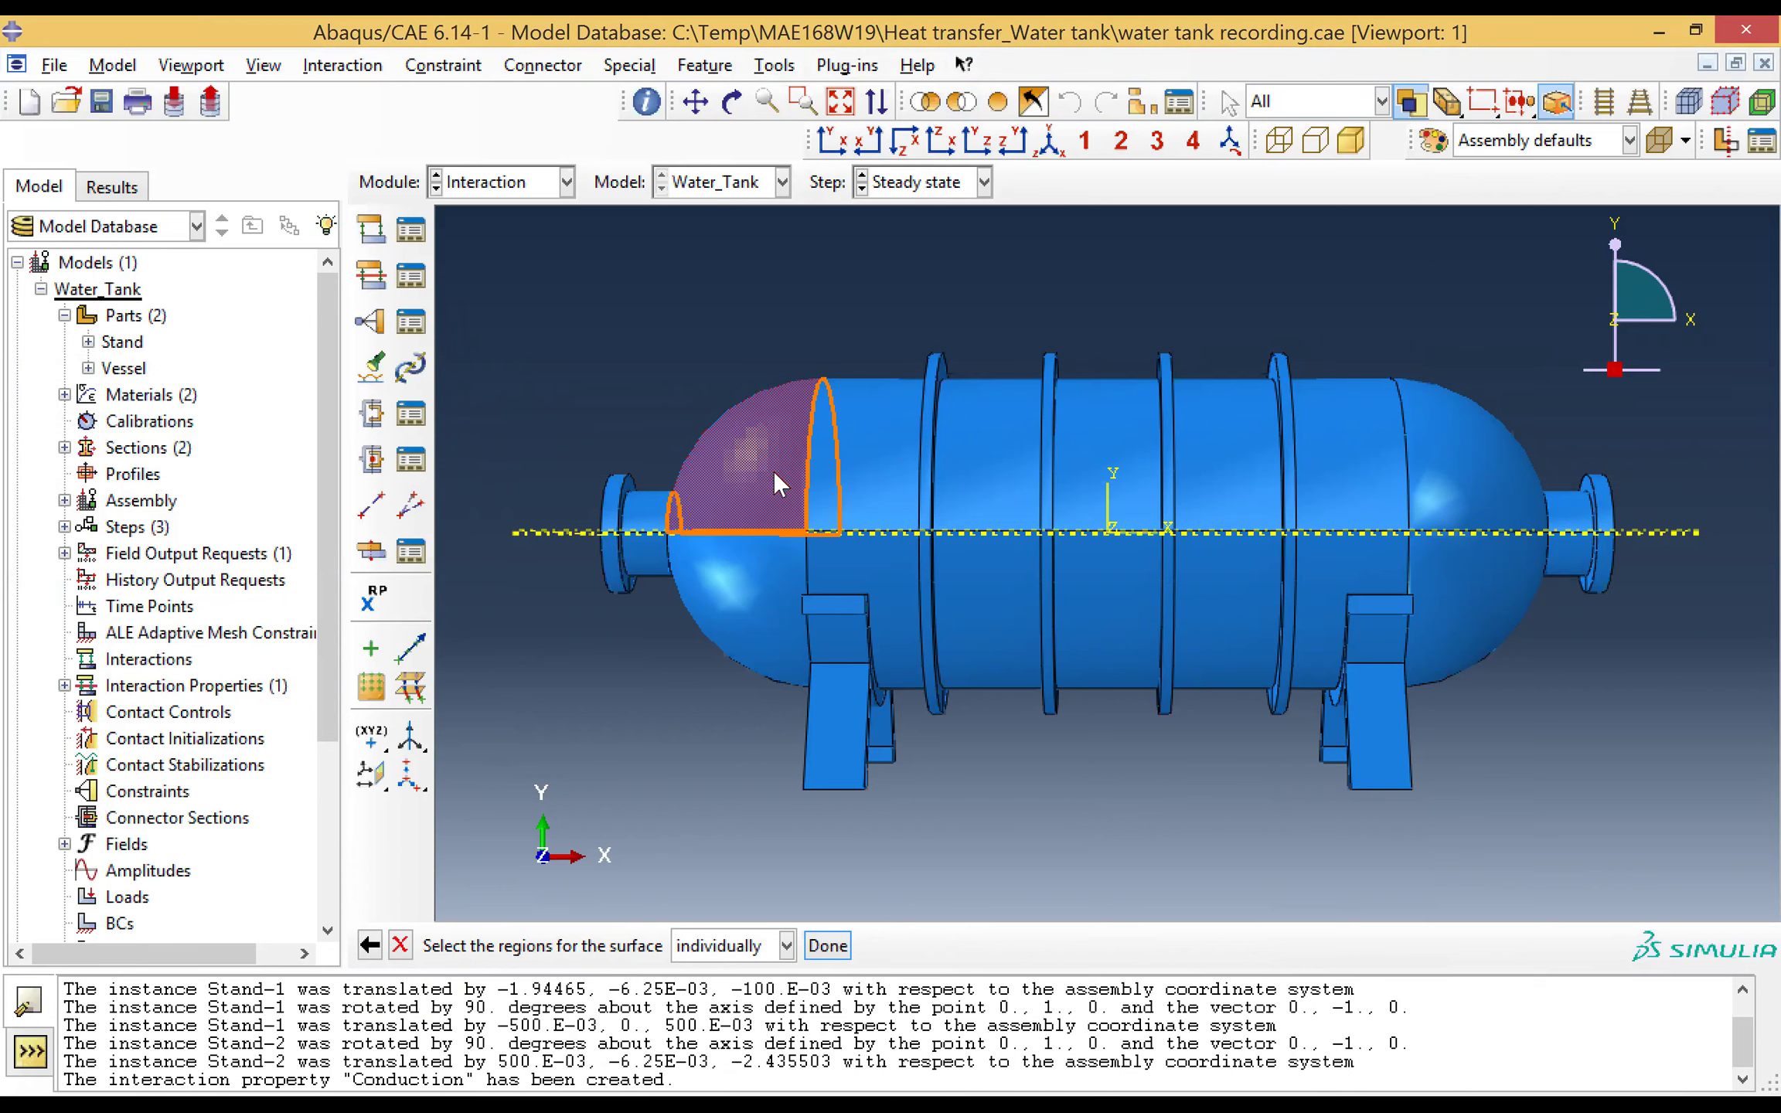
{"action": "left_click", "coordinate": [865, 469]}
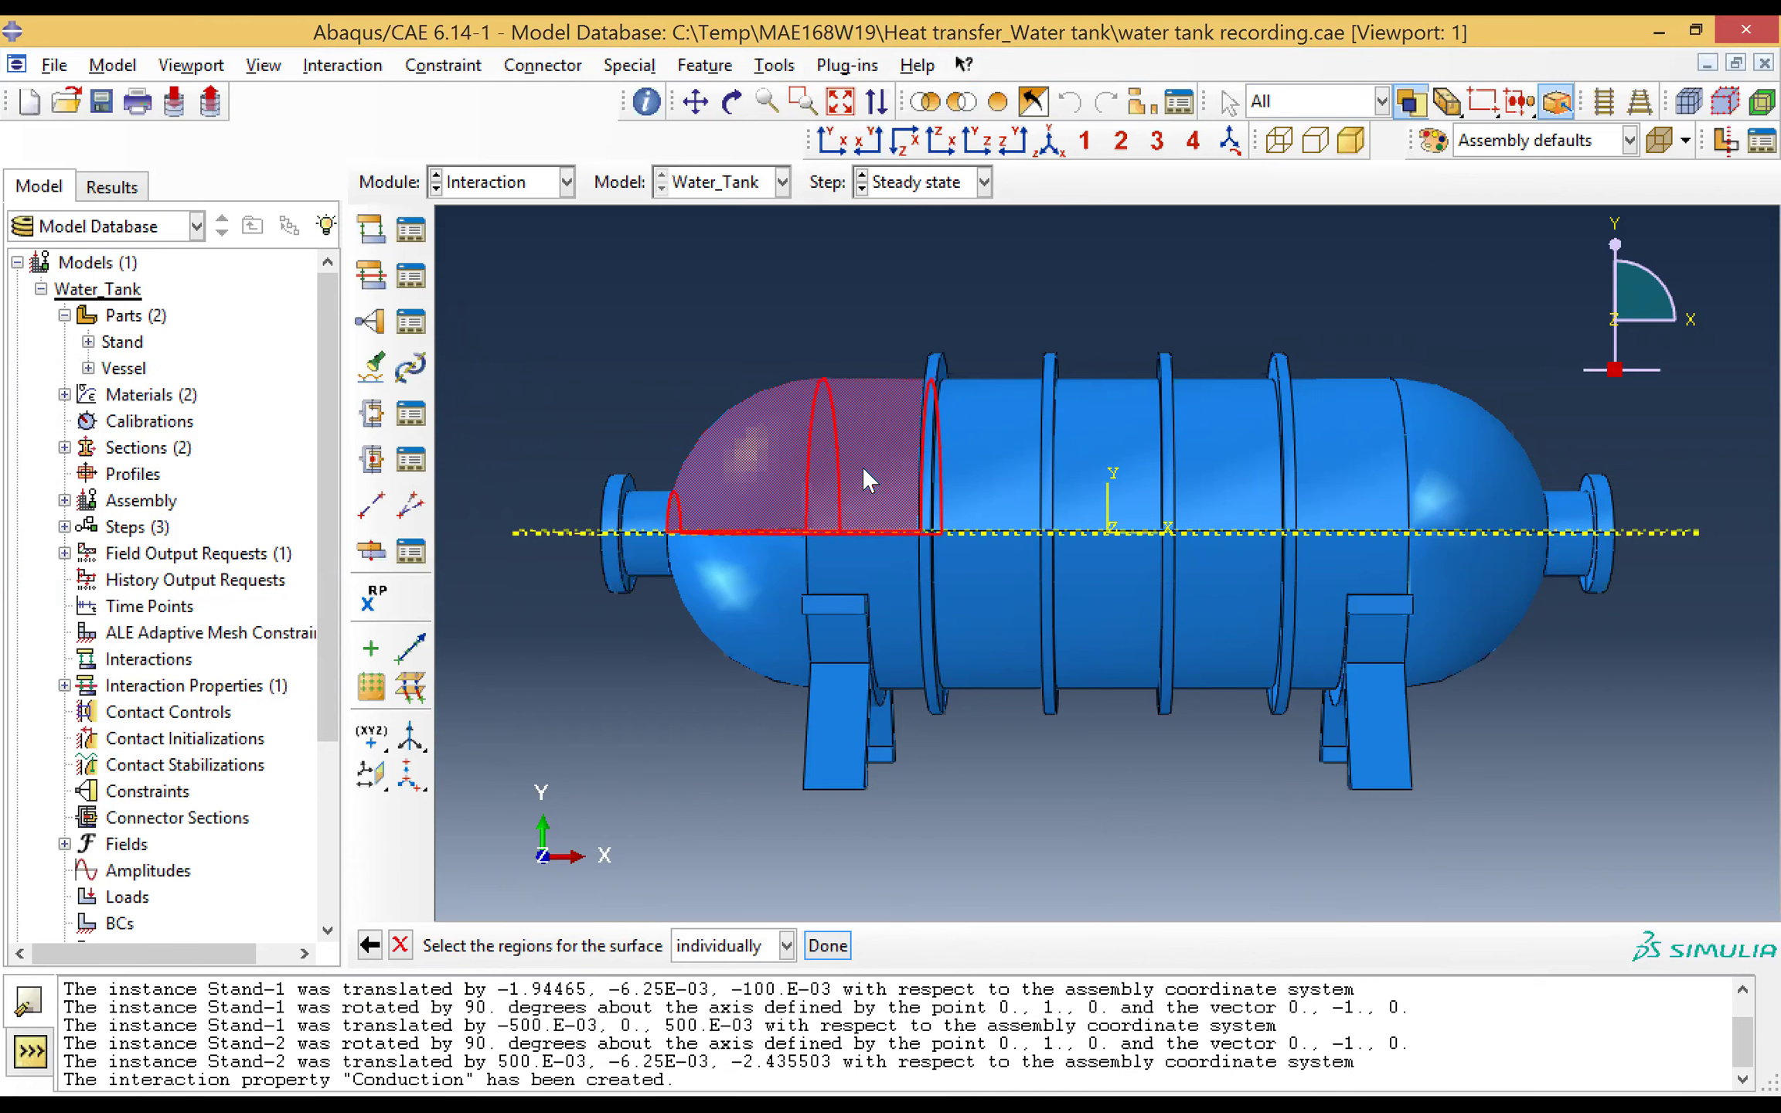
{"action": "left_click", "coordinate": [753, 588]}
{"action": "left_click", "coordinate": [889, 574]}
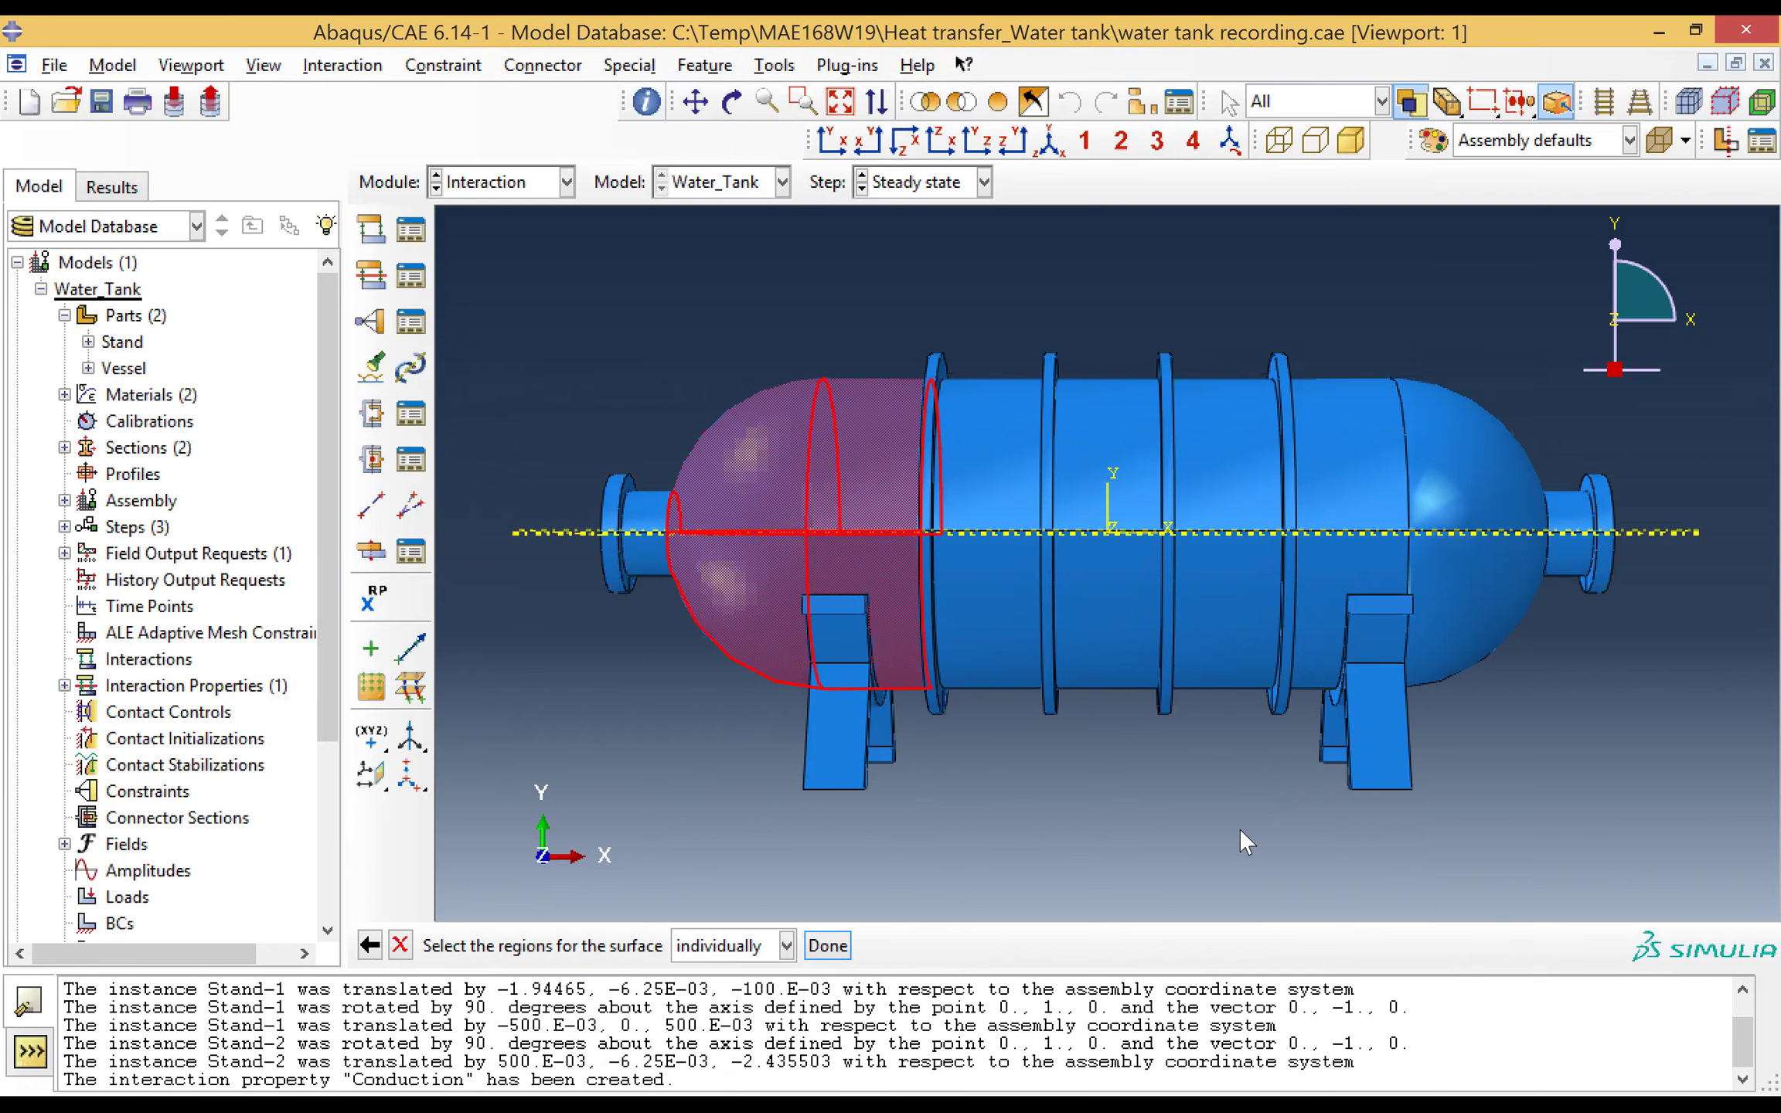
{"action": "left_click", "coordinate": [839, 947]}
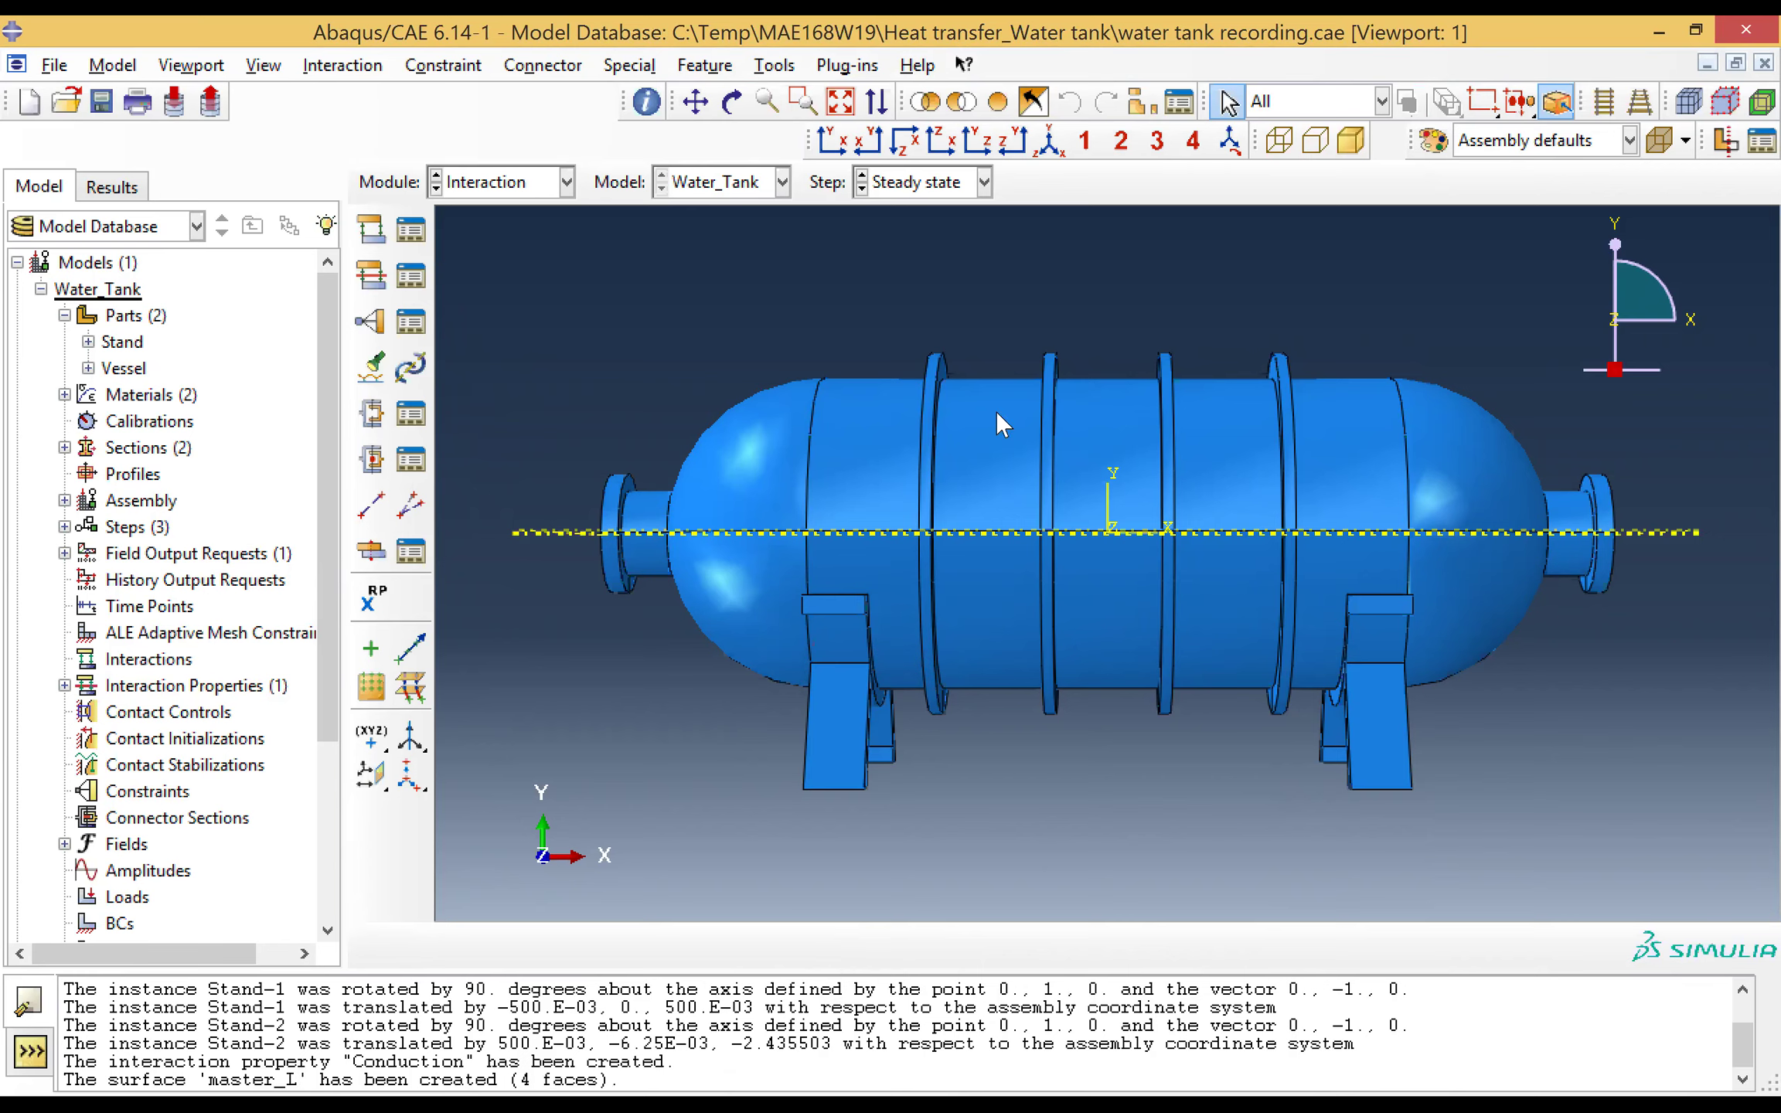
Step: Start a second geometry surface named "Master_R"
{"action": "left_click", "coordinate": [775, 65]}
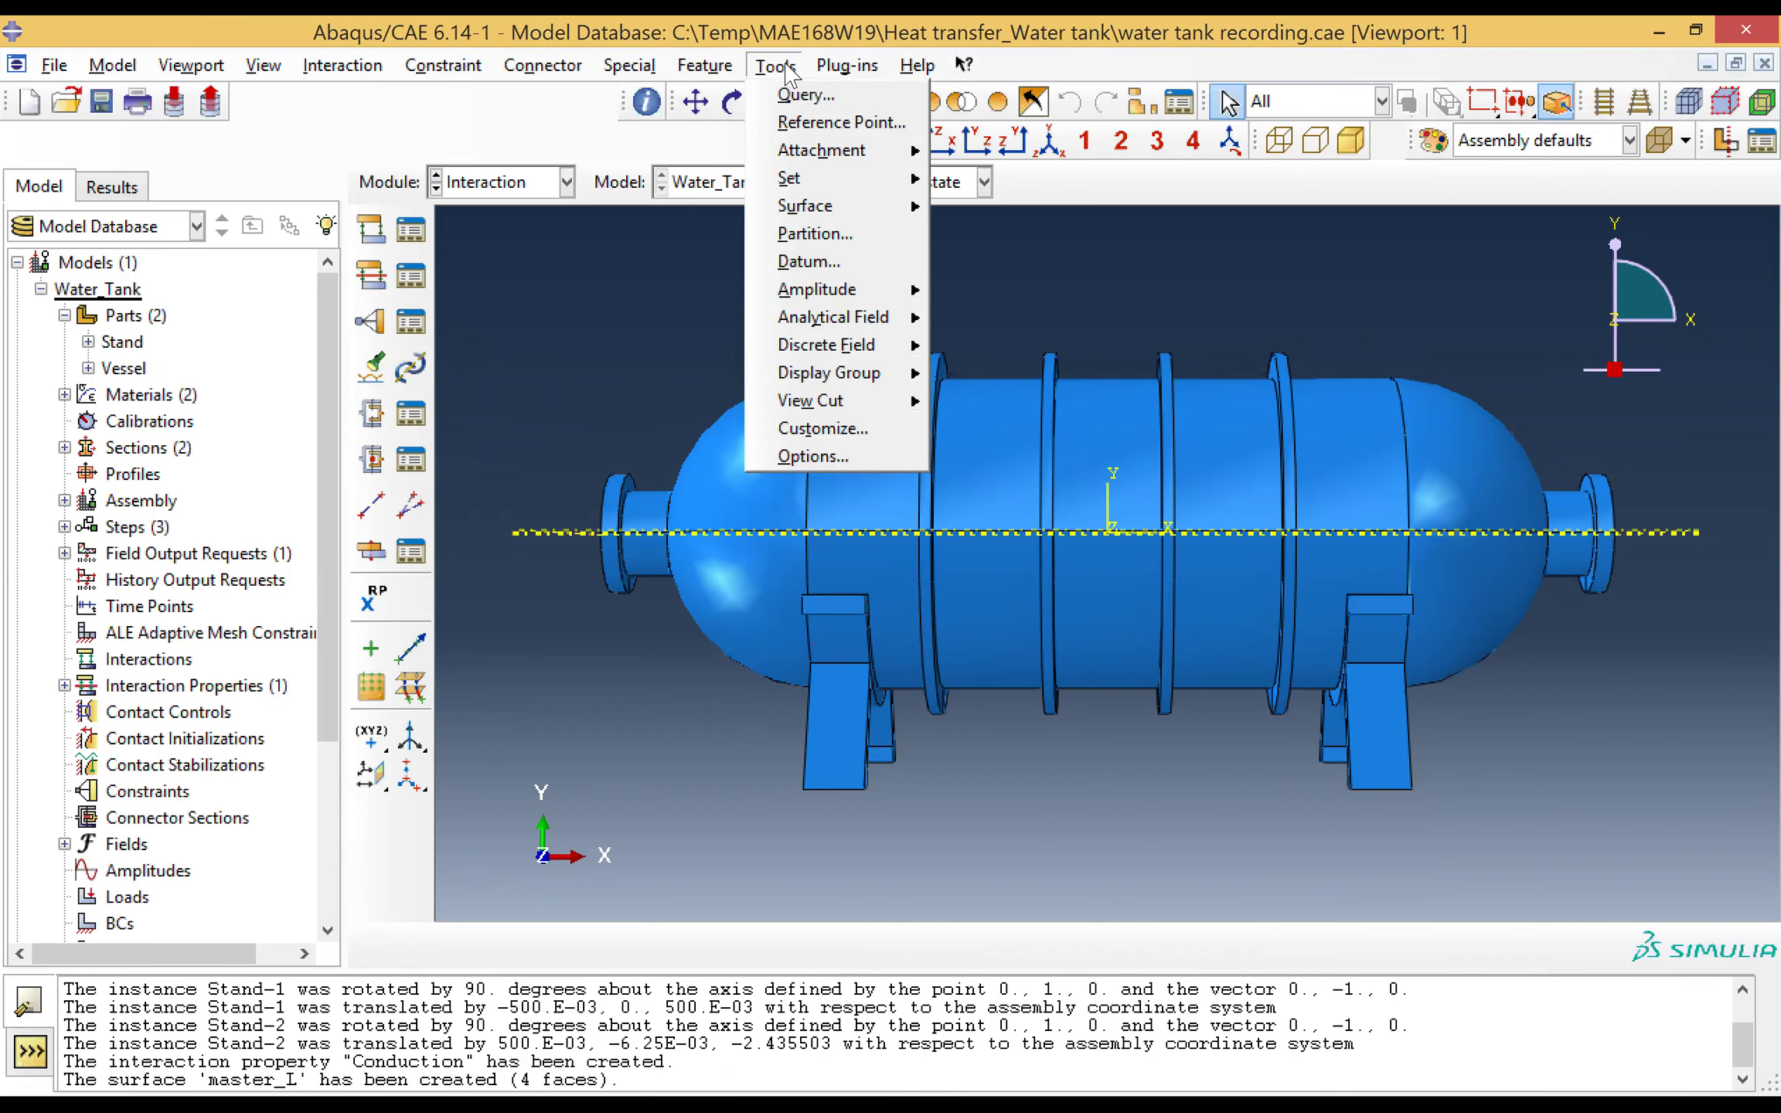
{"action": "mouse_move", "coordinate": [824, 222]}
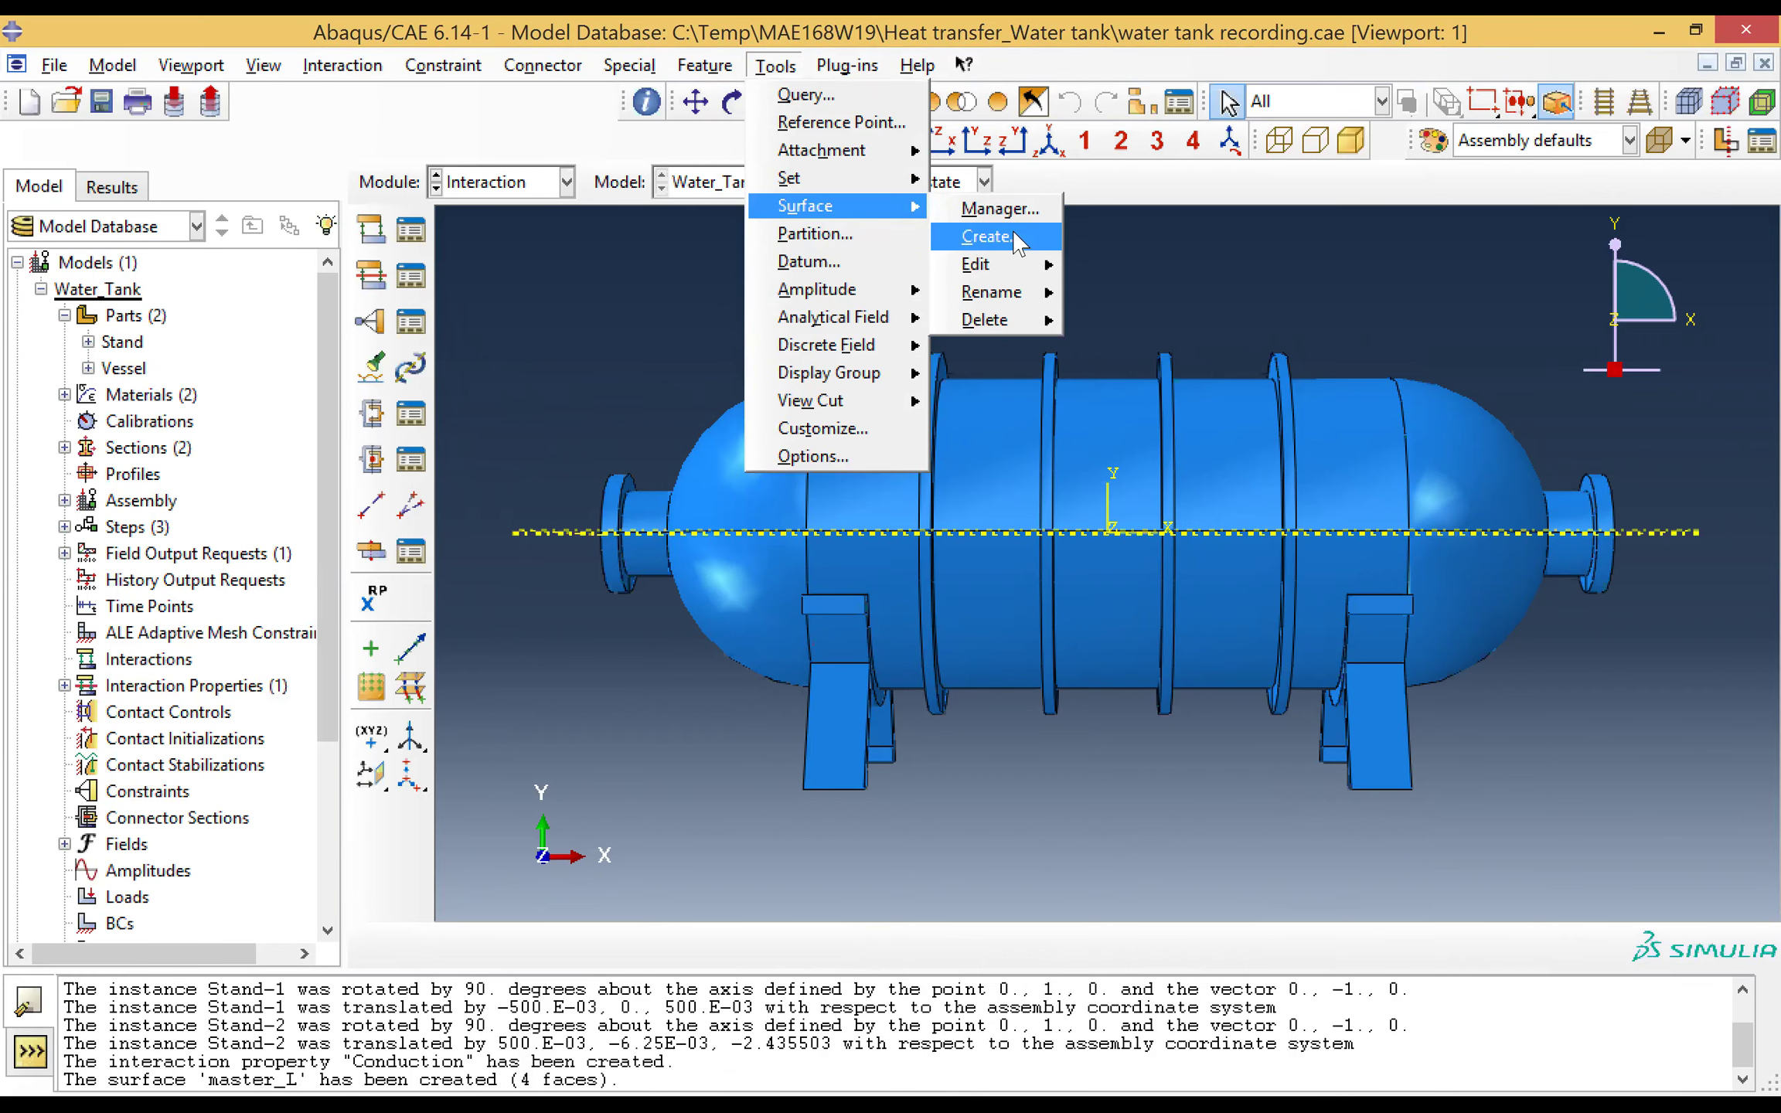
{"action": "left_click", "coordinate": [1019, 242]}
{"action": "type", "text": "Master"}
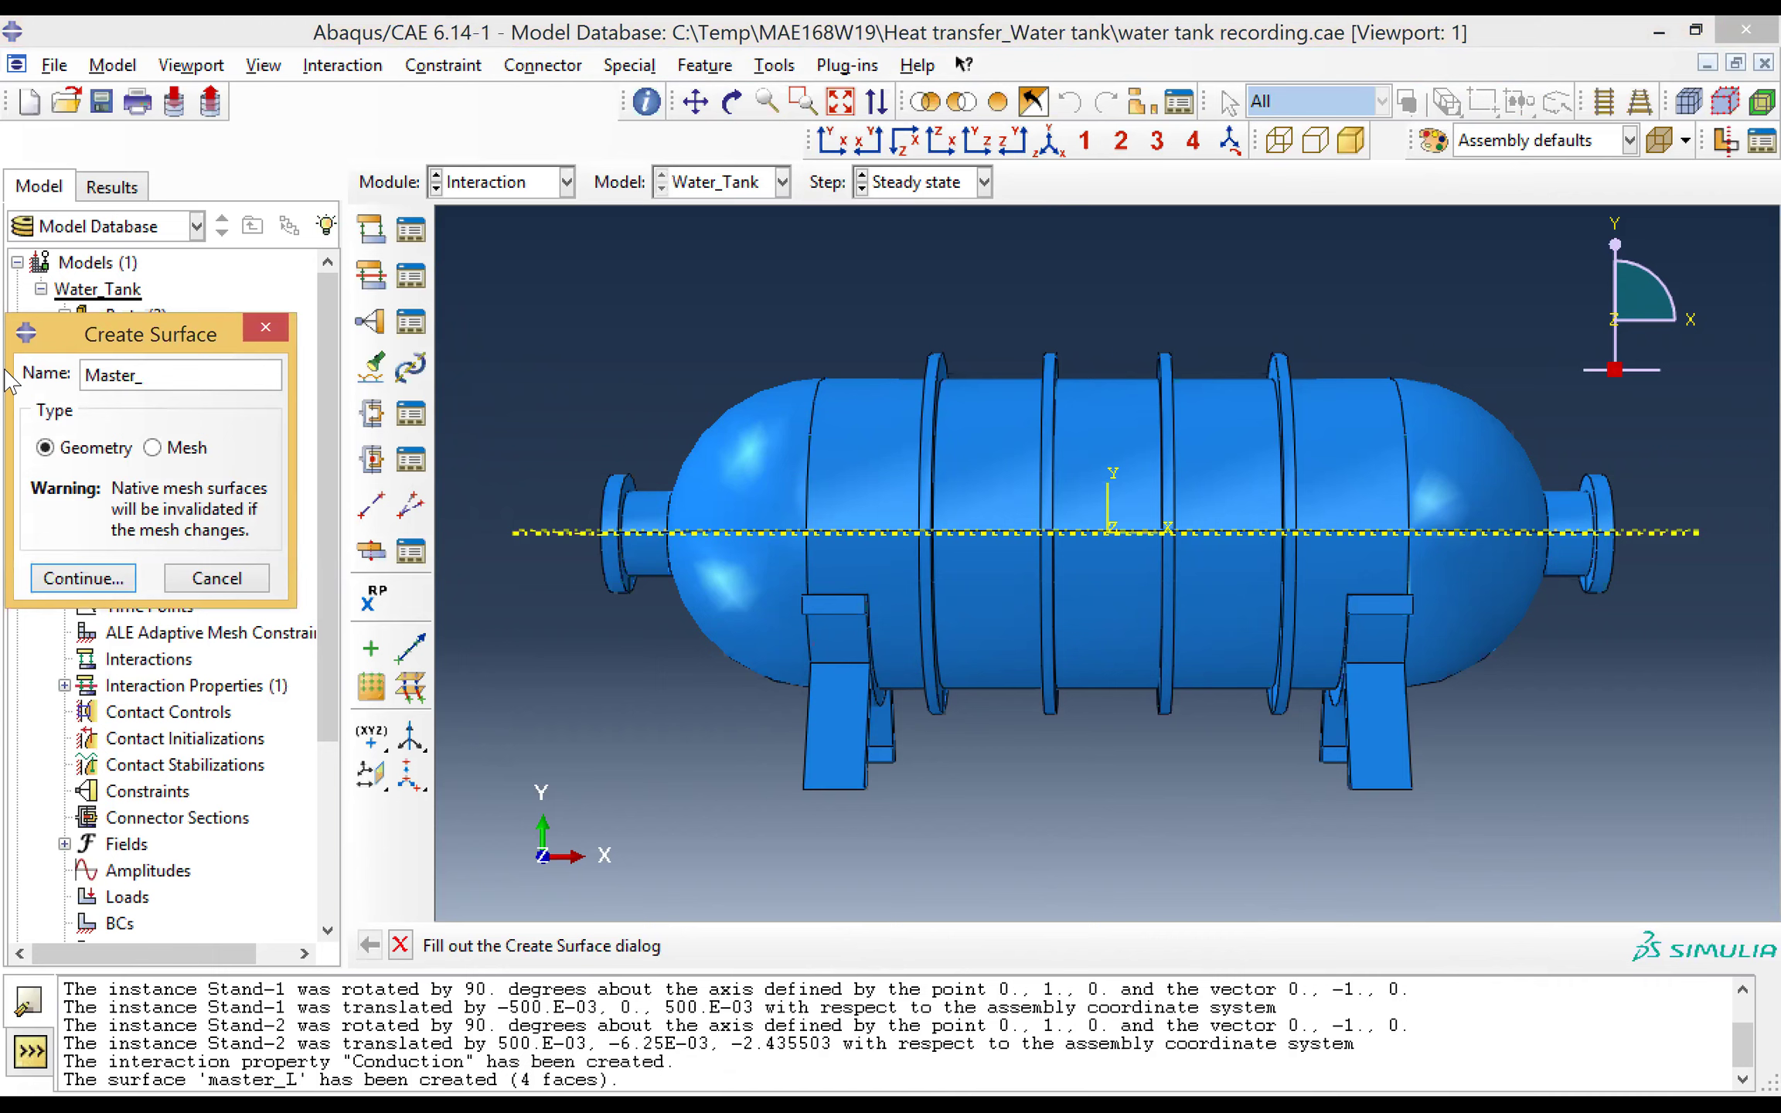
{"action": "type", "text": "_R"}
{"action": "left_click", "coordinate": [105, 584]}
Step: Define Master_R from the upper and lower front faces of the vessel's right dome and the adjoining cylinder section
{"action": "right_click", "coordinate": [1335, 448]}
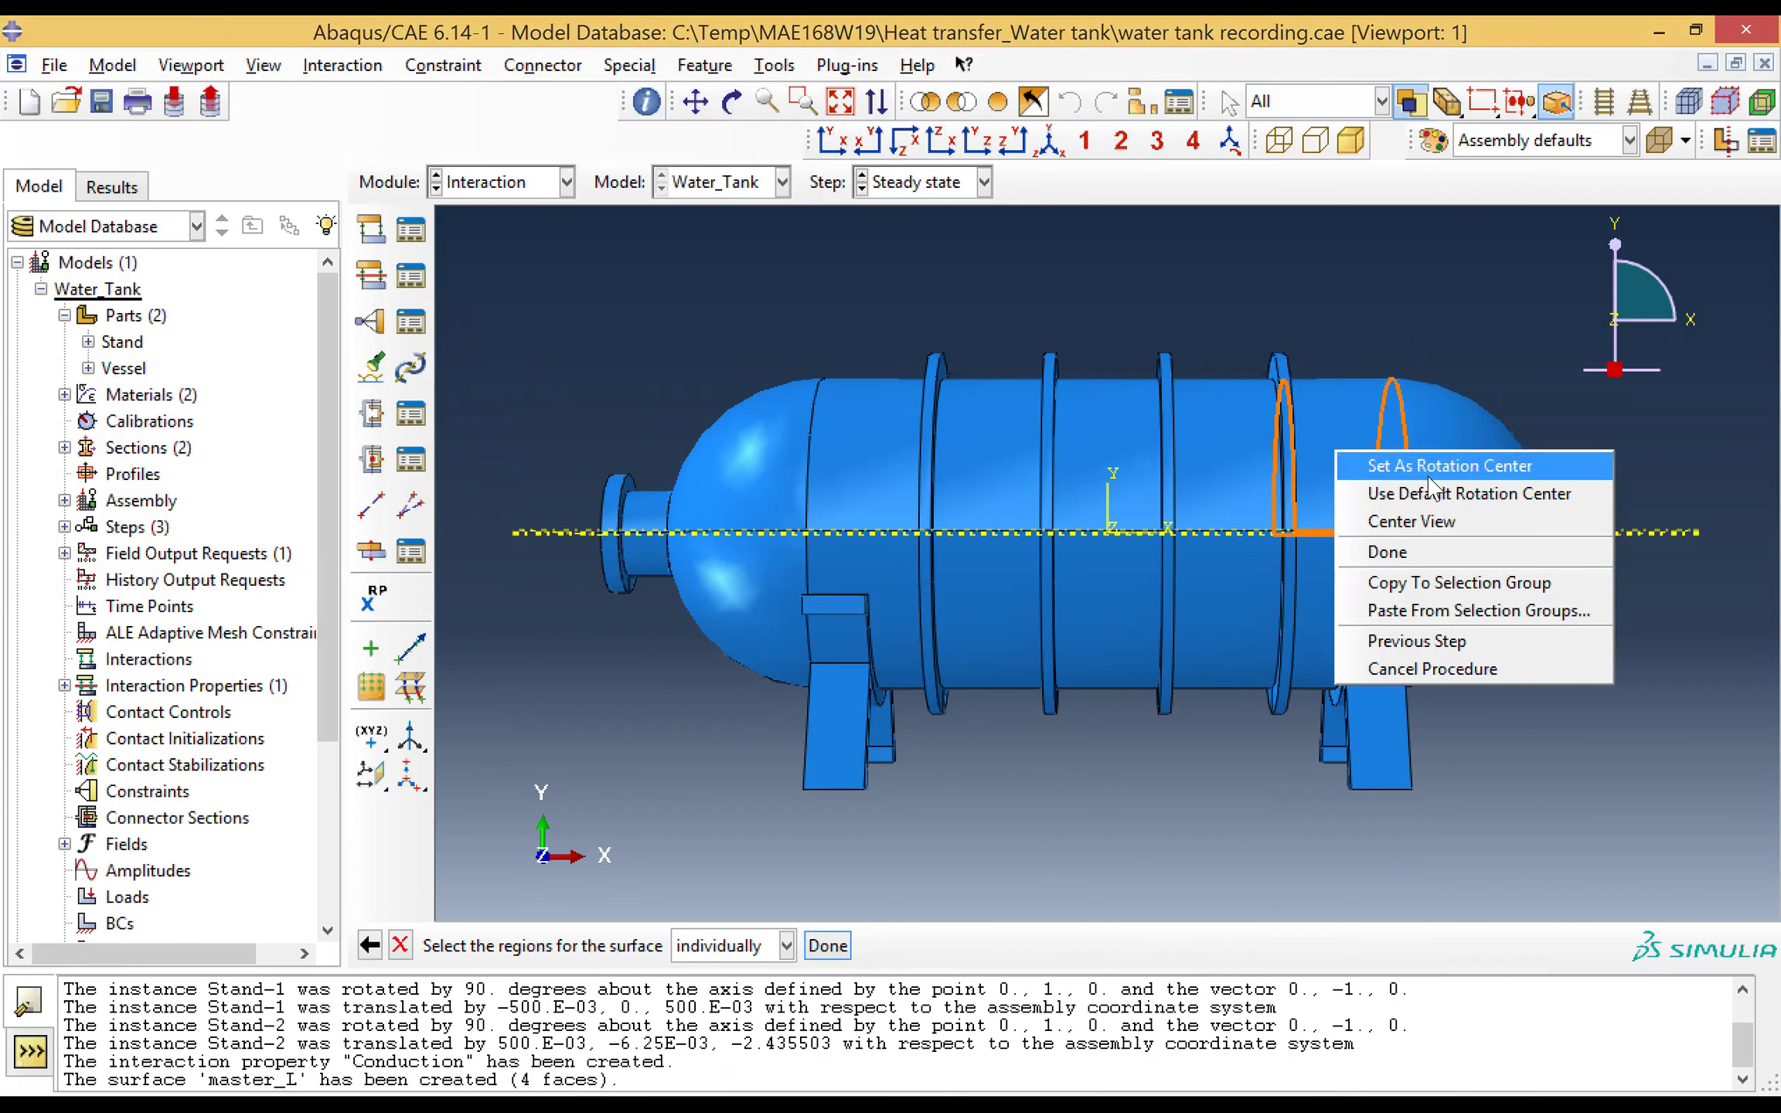
{"action": "left_click", "coordinate": [1440, 552]}
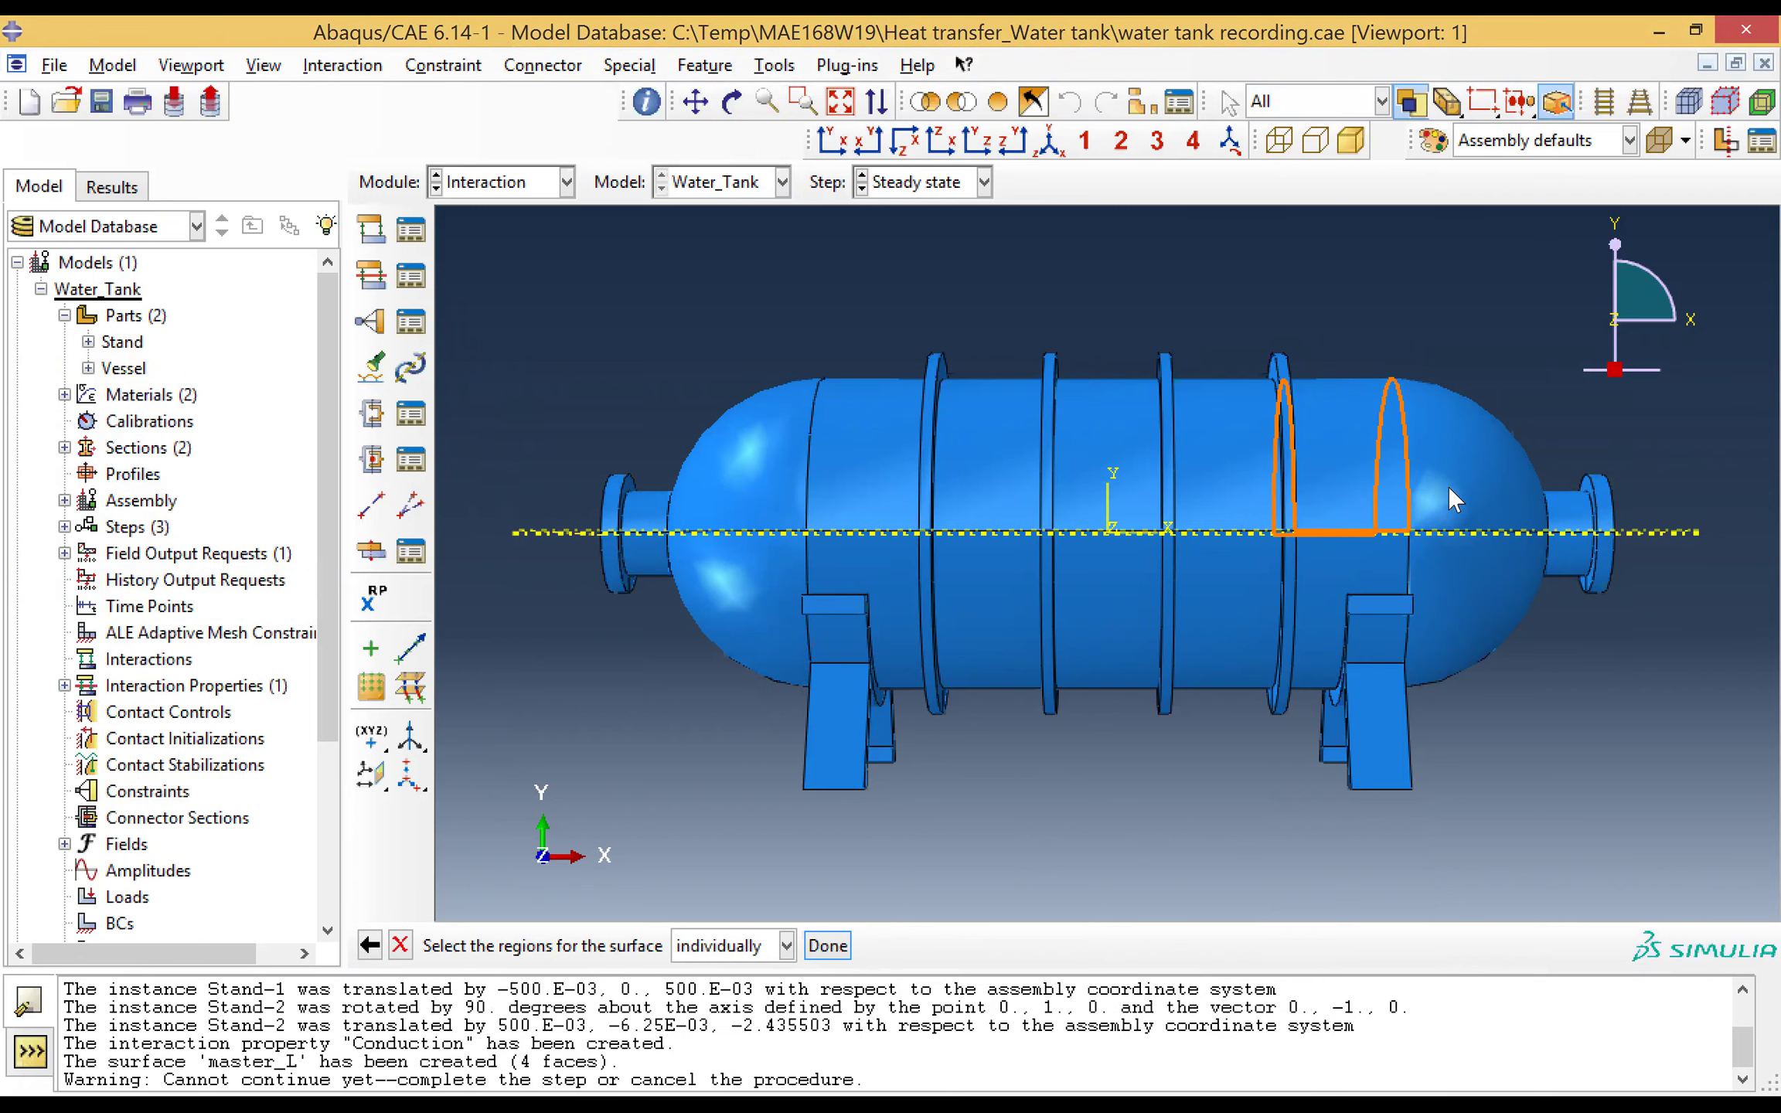
{"action": "left_click", "coordinate": [1367, 465]}
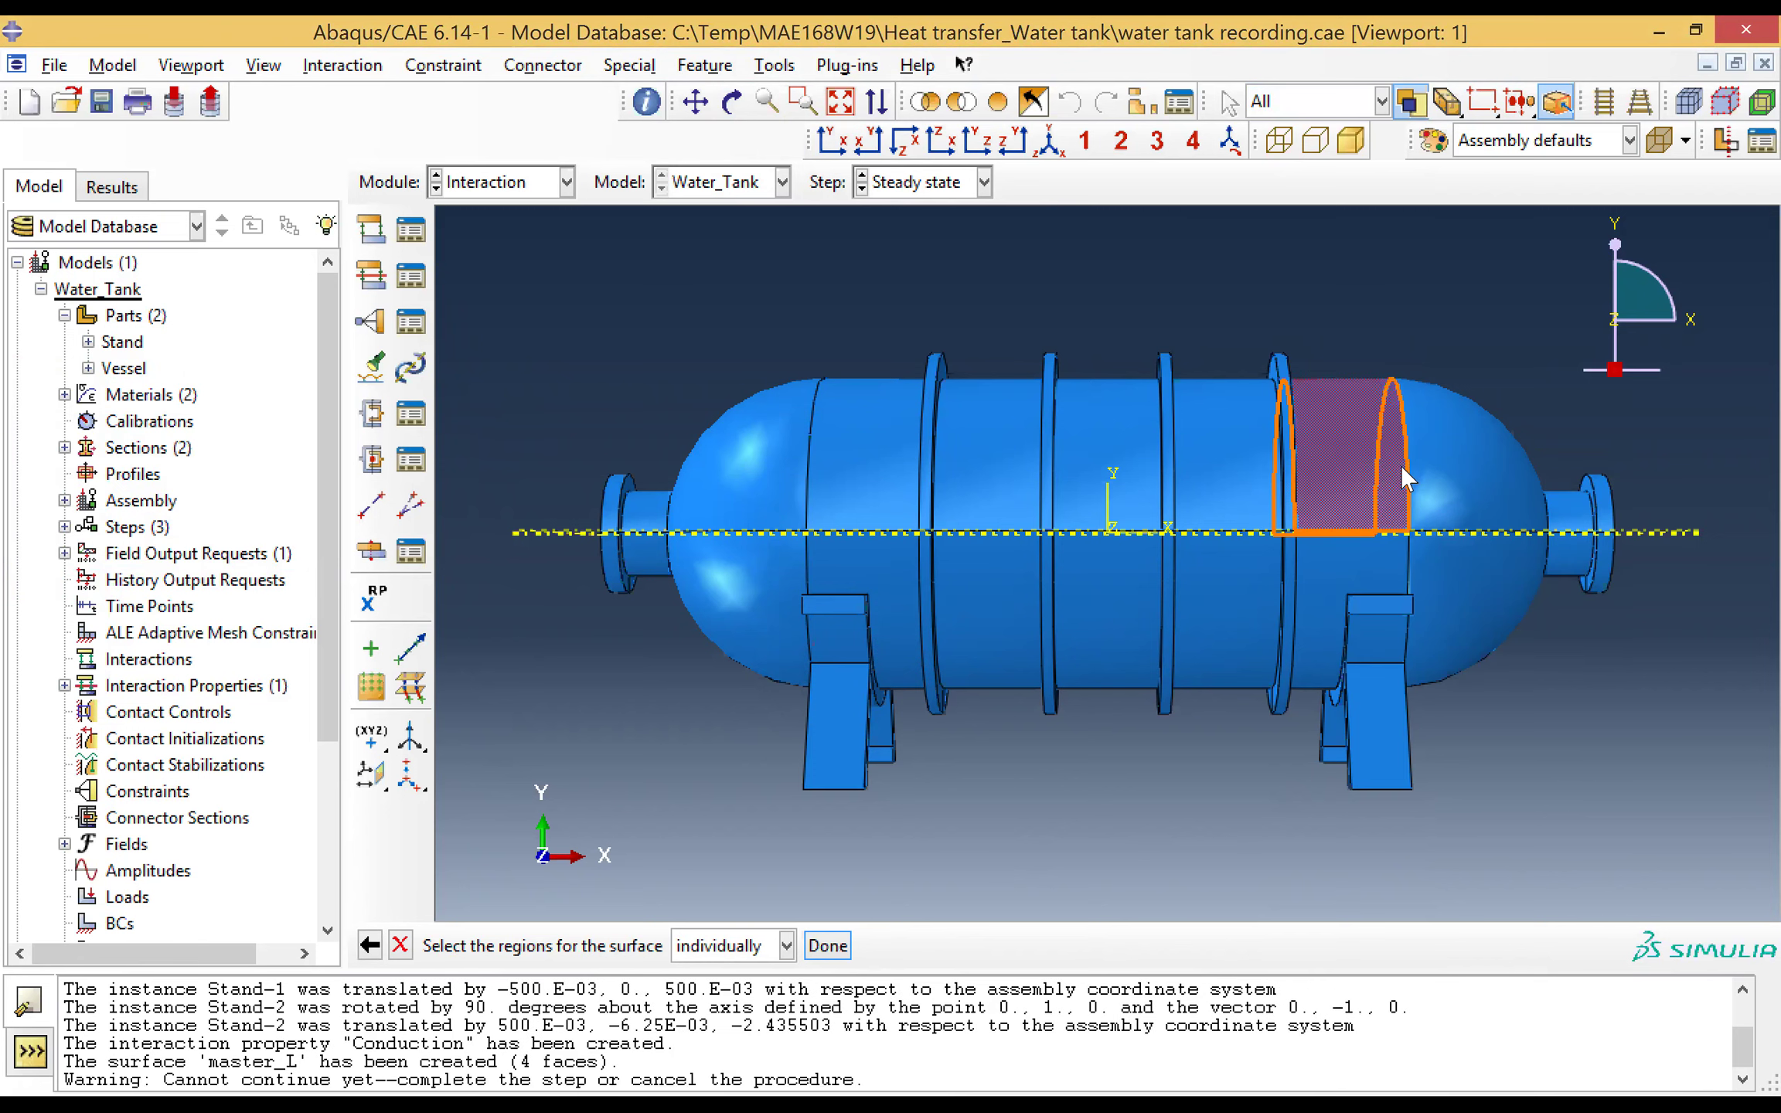
{"action": "left_click", "coordinate": [1452, 470], "text": "shift"}
{"action": "left_click", "coordinate": [1454, 555], "text": "shift"}
{"action": "left_click", "coordinate": [1369, 554], "text": "shift"}
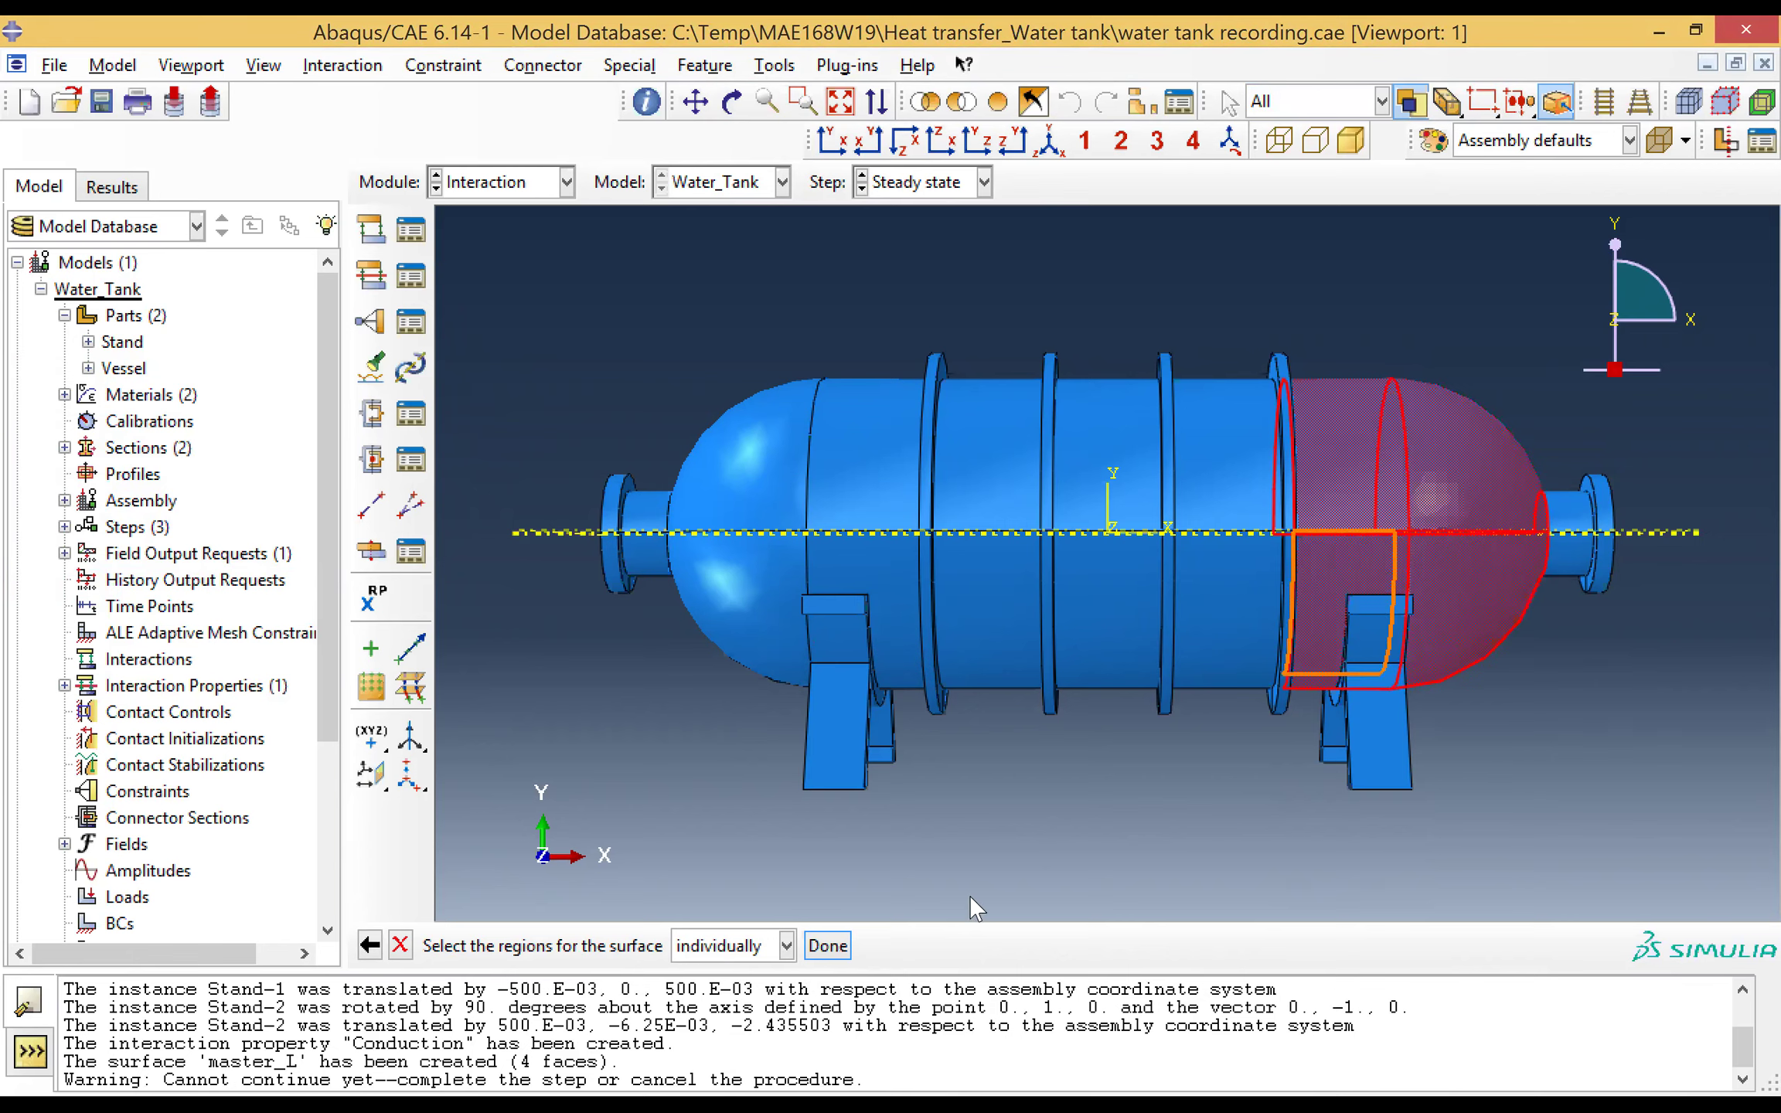
{"action": "left_click", "coordinate": [829, 946]}
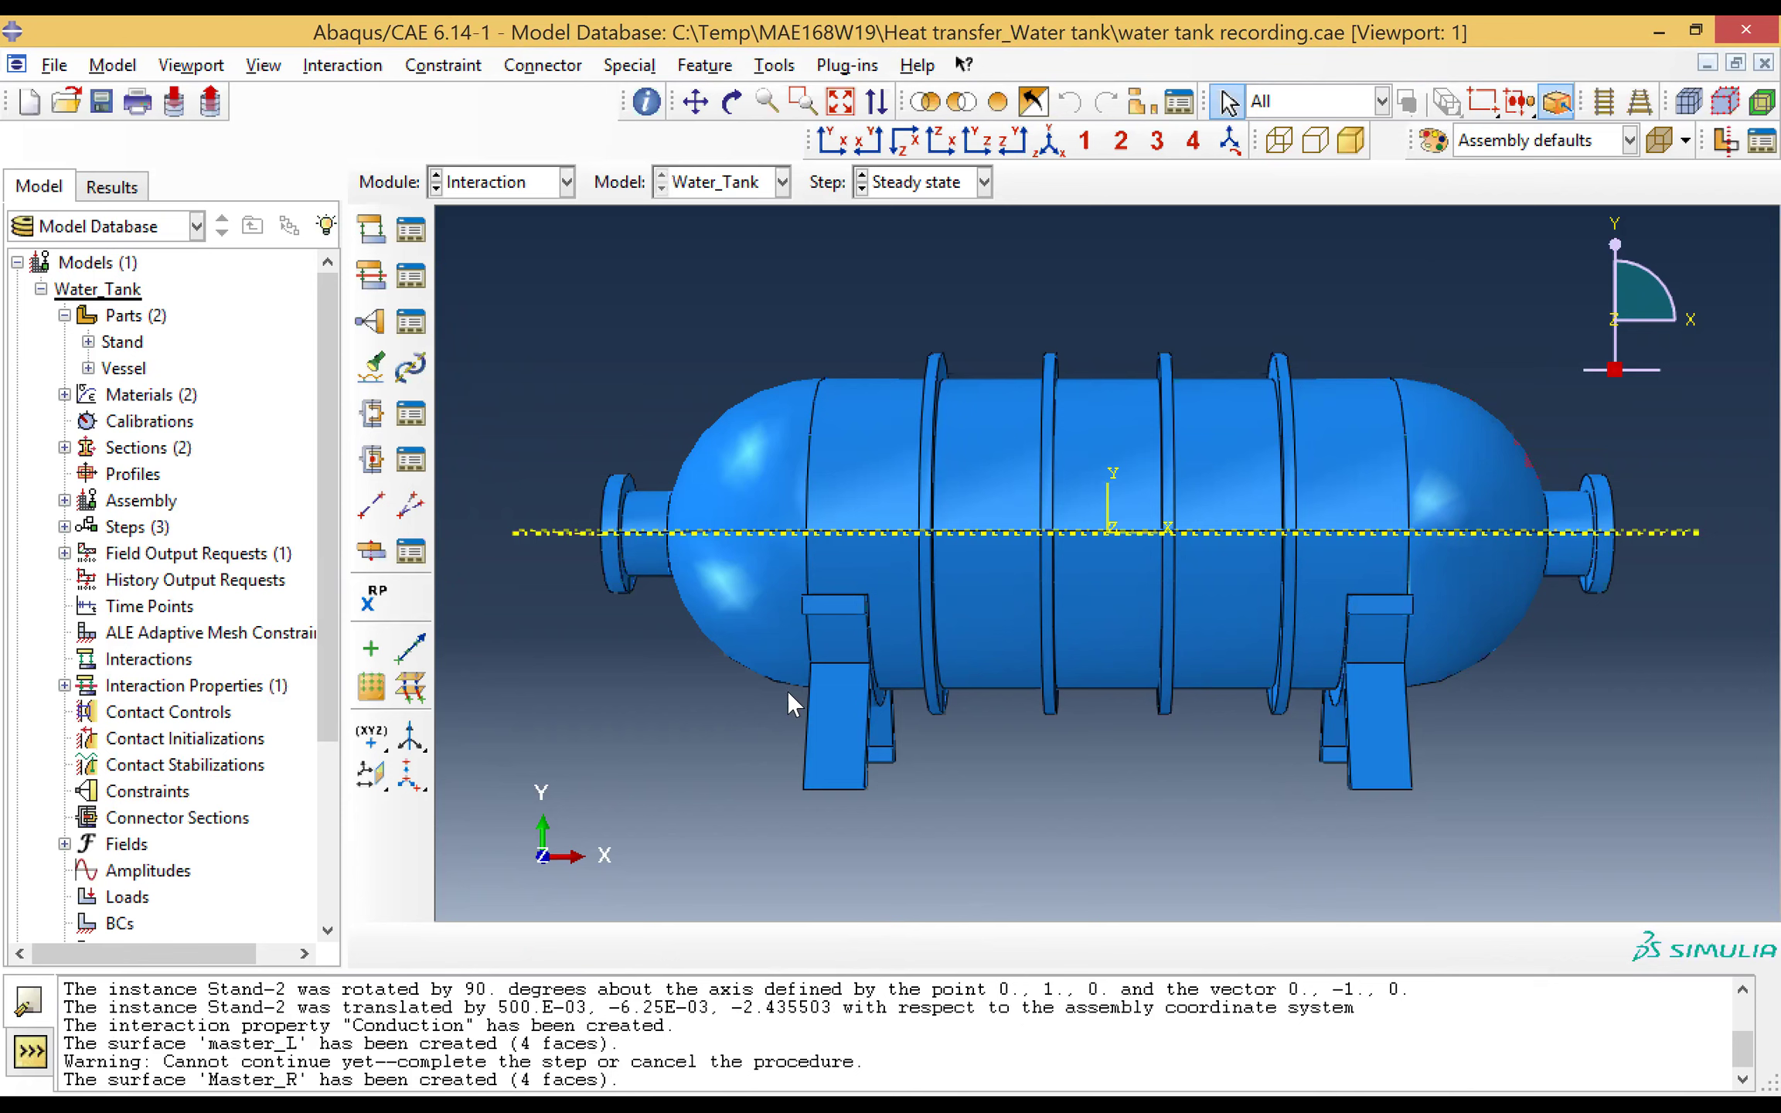
Step: Remove the vessel instance from the display so only the two stands are shown
{"action": "left_click", "coordinate": [964, 108]}
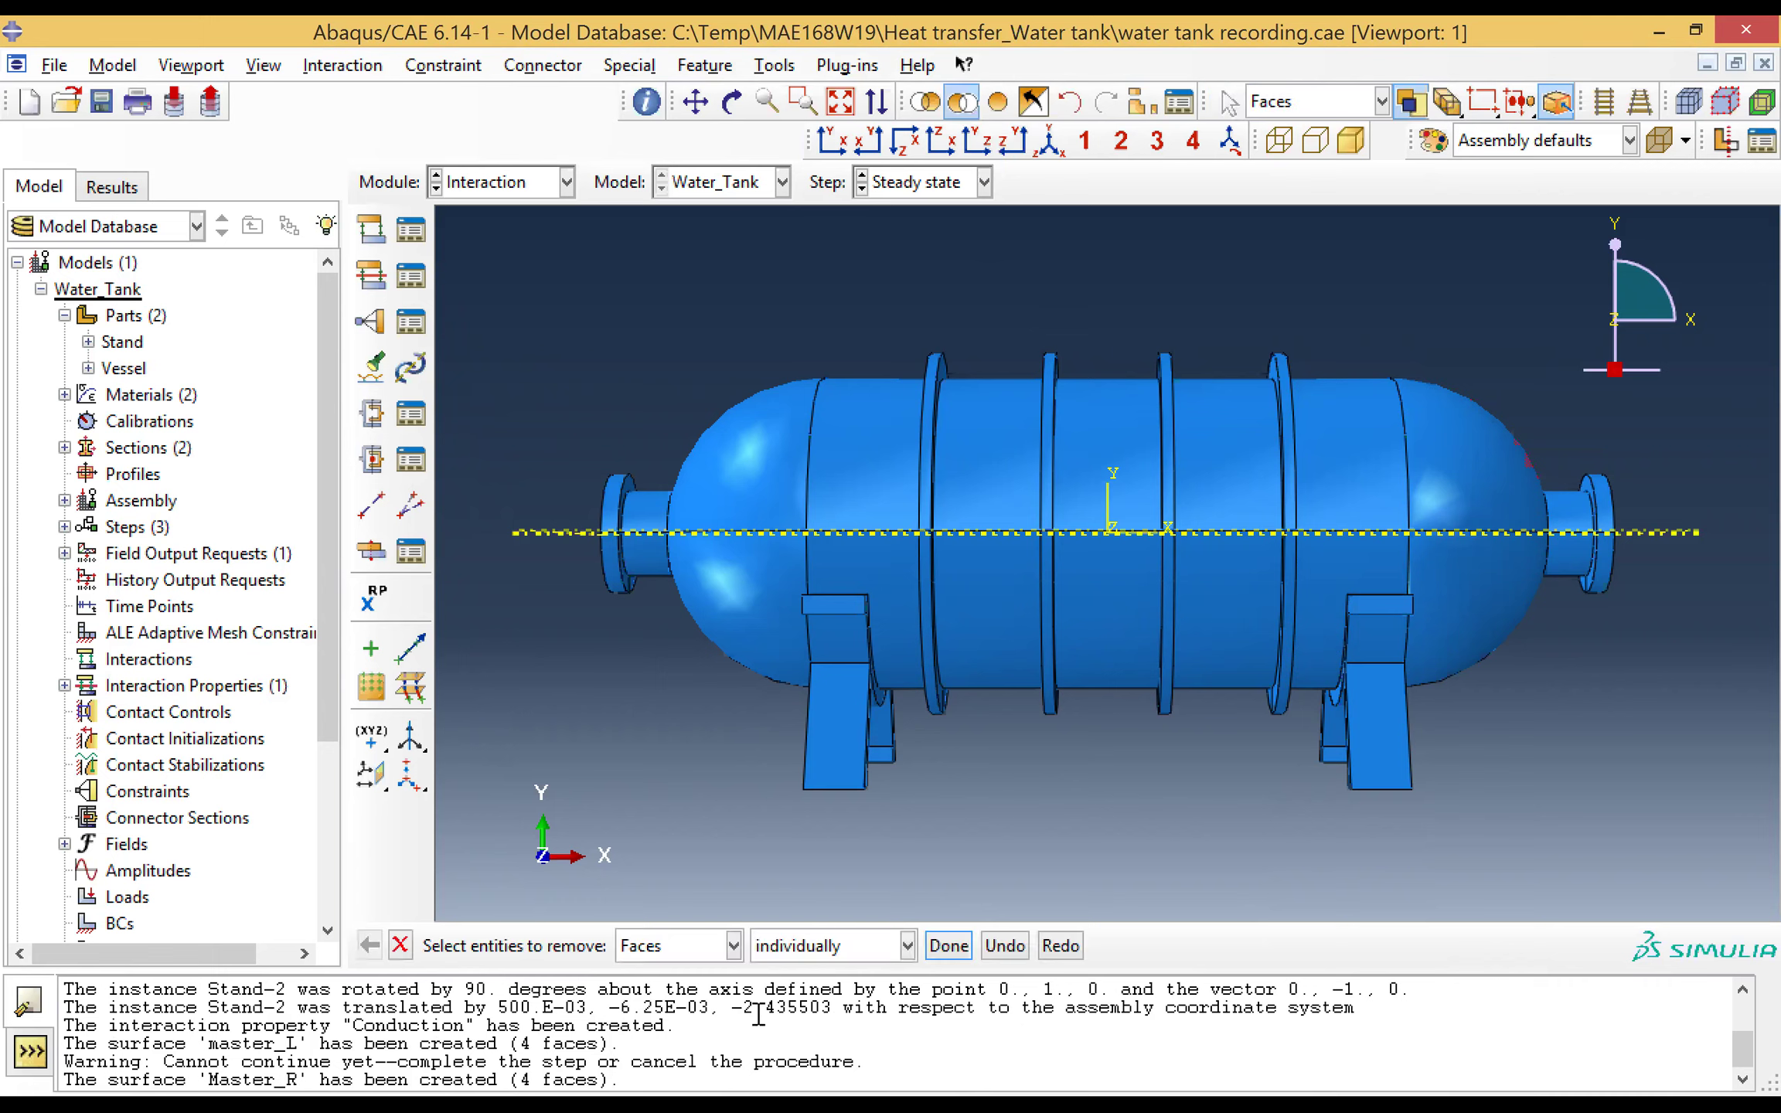
{"action": "left_click", "coordinate": [733, 947]}
{"action": "scroll", "coordinate": [733, 1033], "scroll_direction": "down", "scroll_amount": 1}
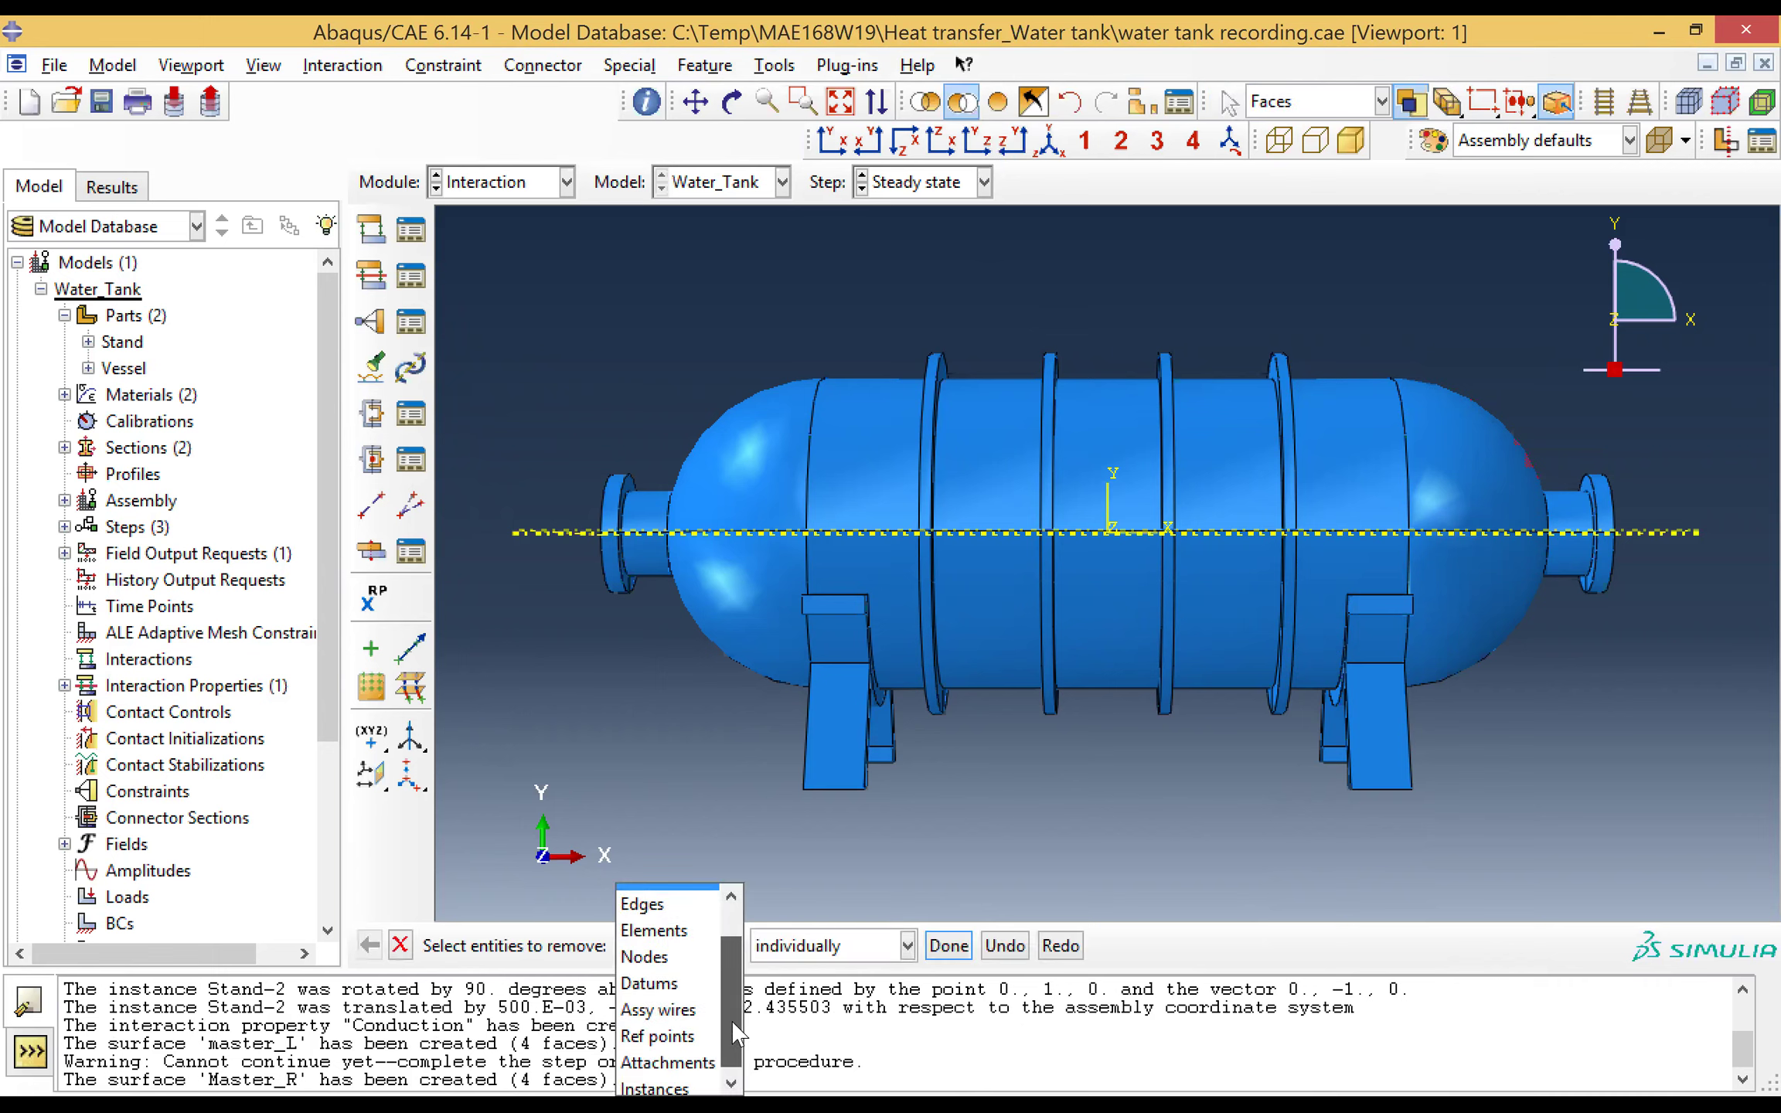
{"action": "left_click", "coordinate": [655, 1084]}
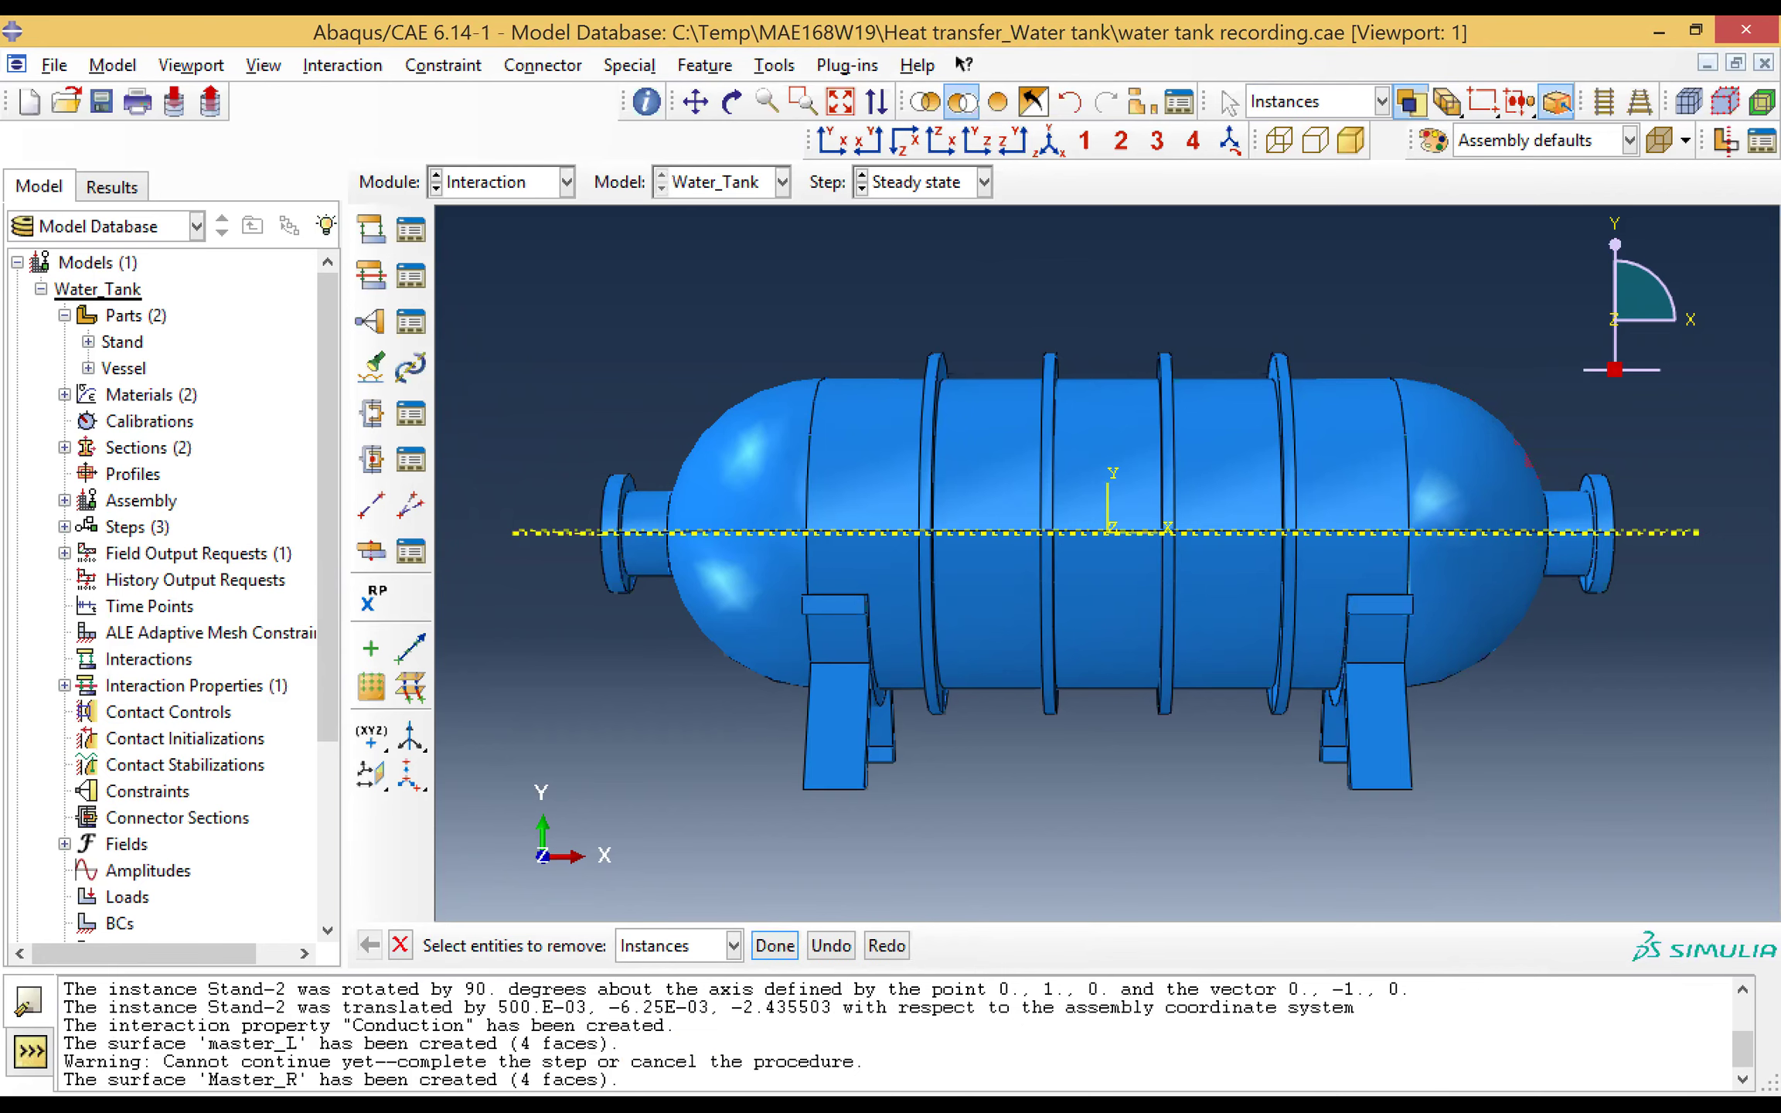
{"action": "left_click", "coordinate": [813, 506]}
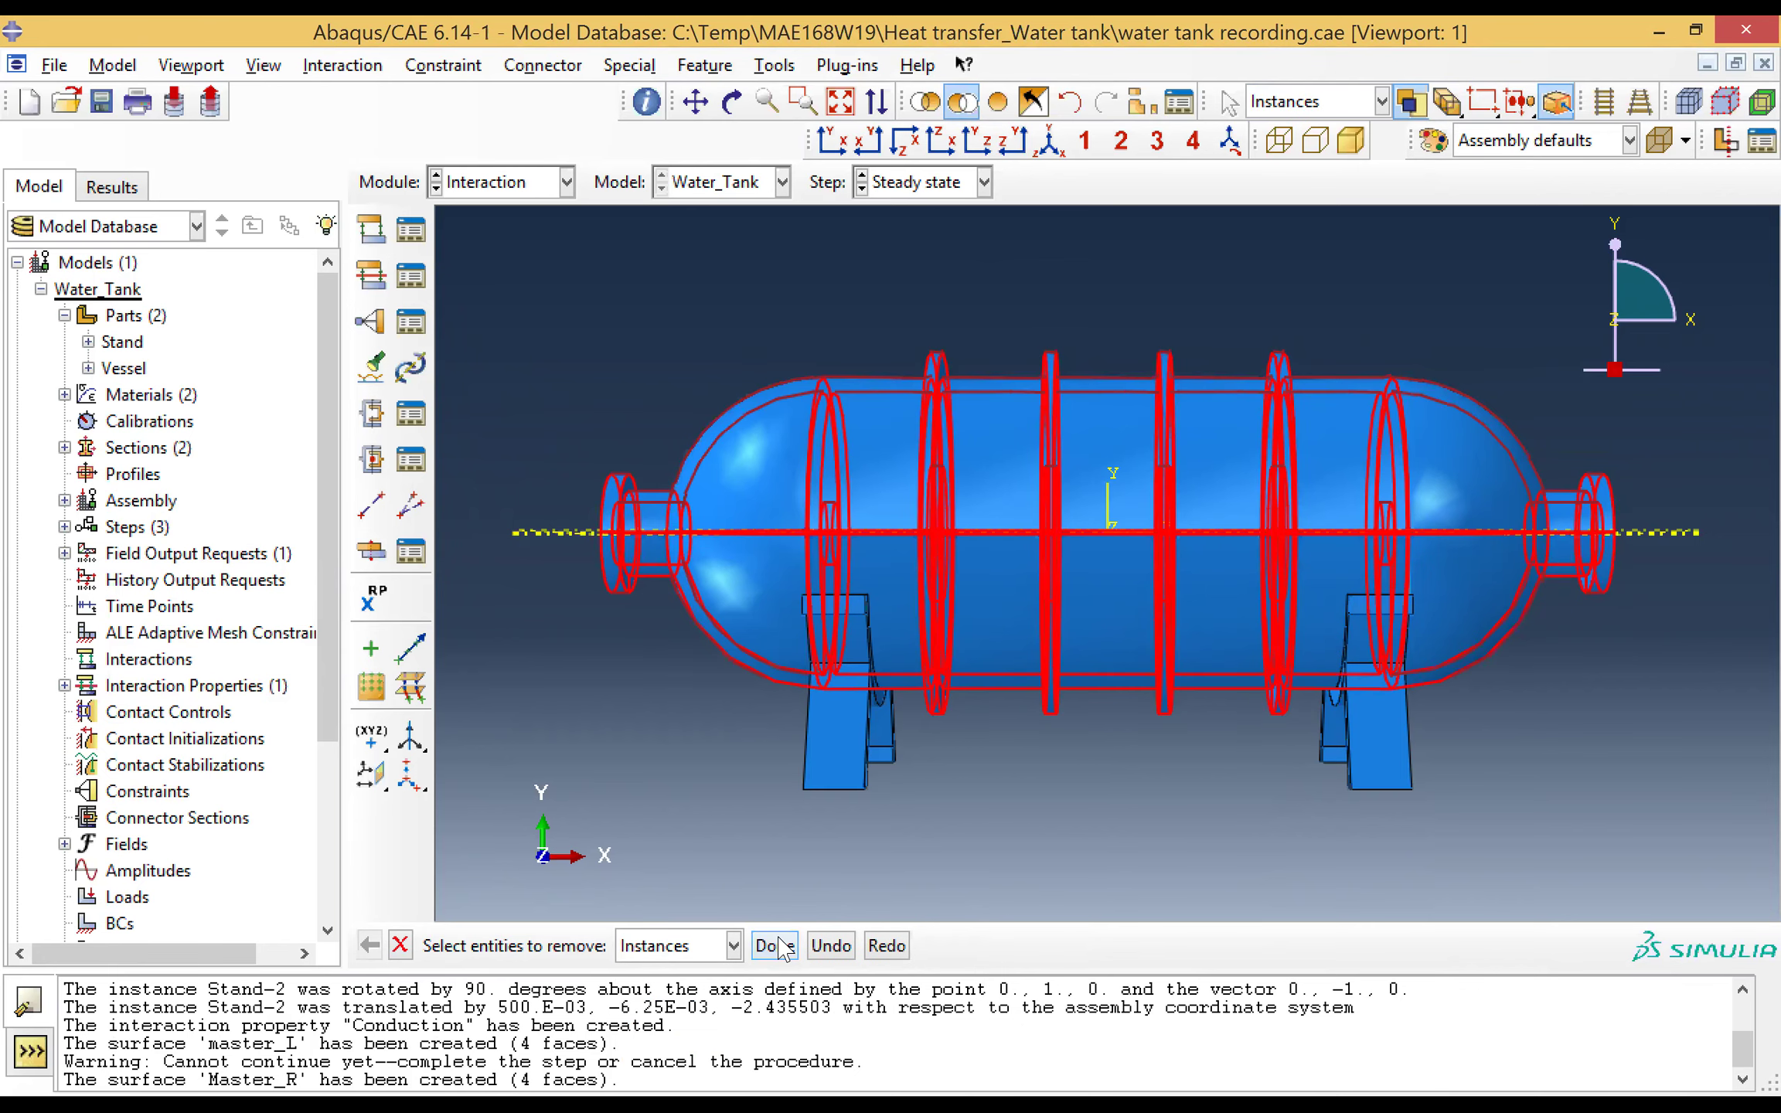
{"action": "left_click", "coordinate": [774, 948]}
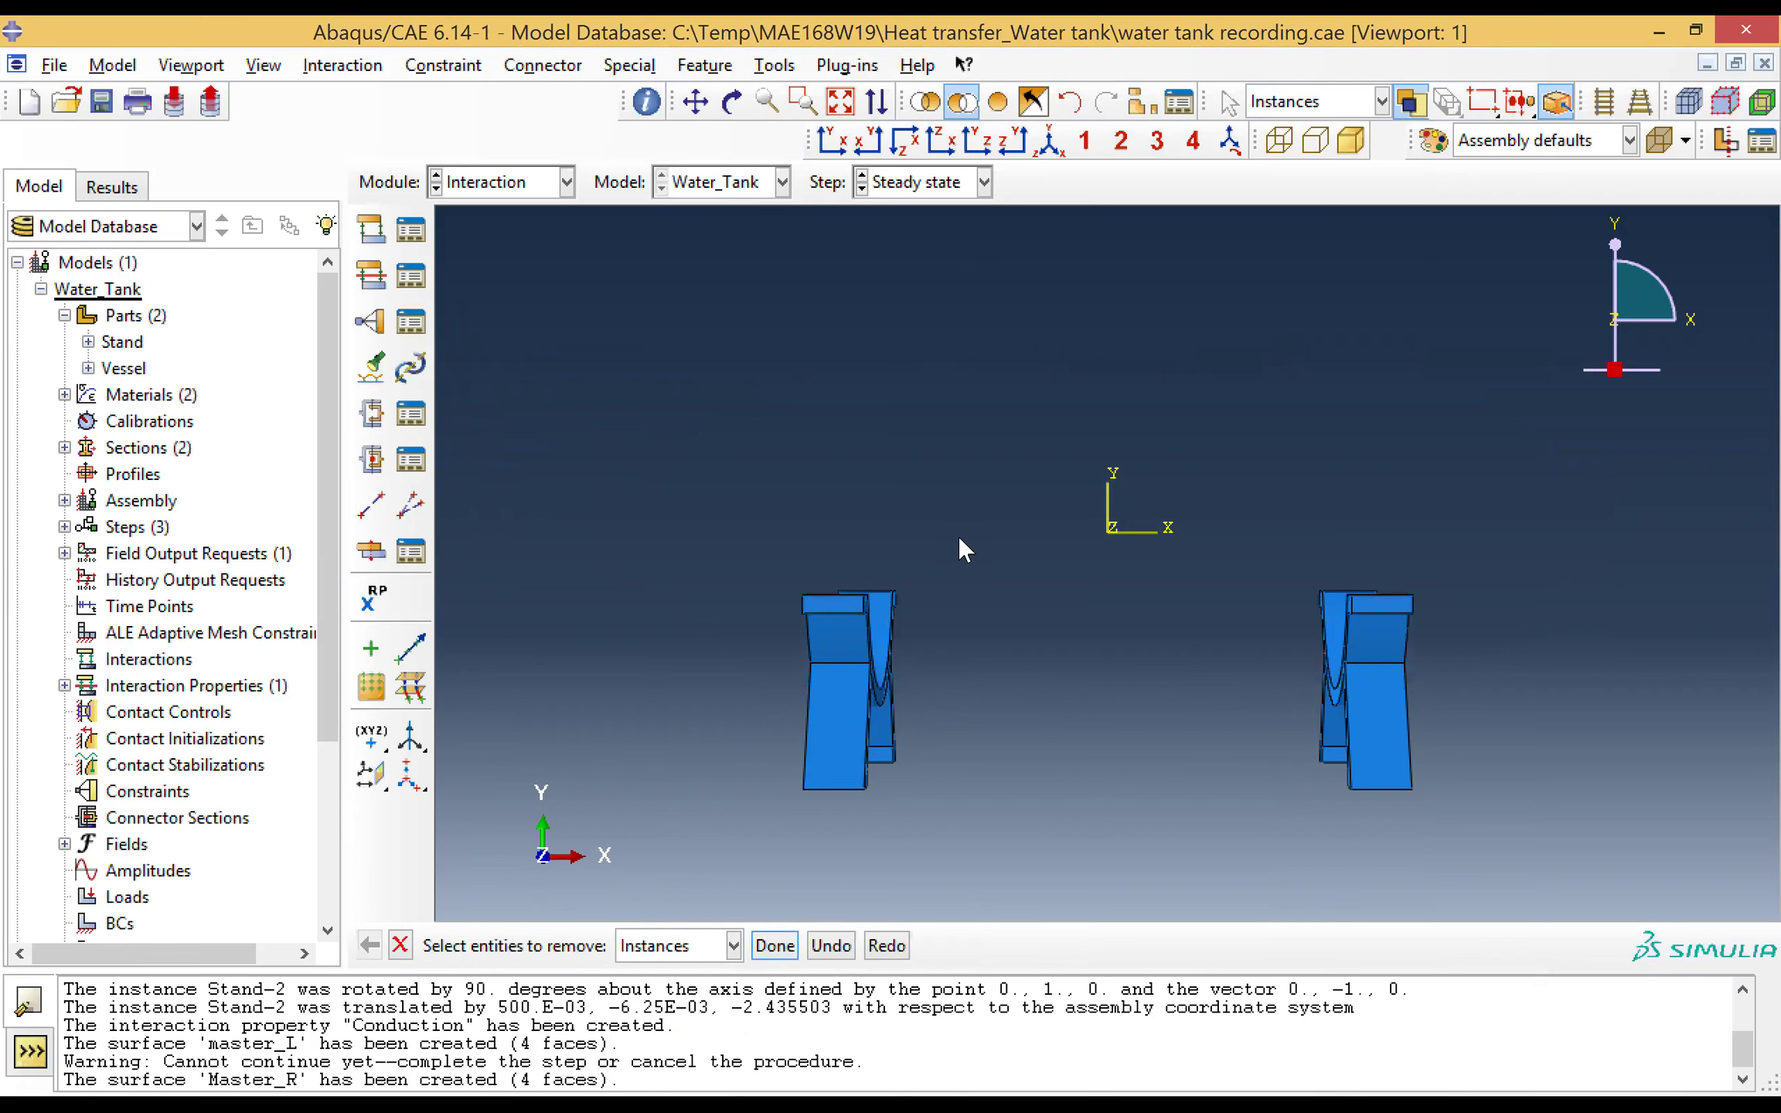
Step: Start a new geometry surface named "Slave_L" for the left stand
{"action": "left_click", "coordinate": [777, 66]}
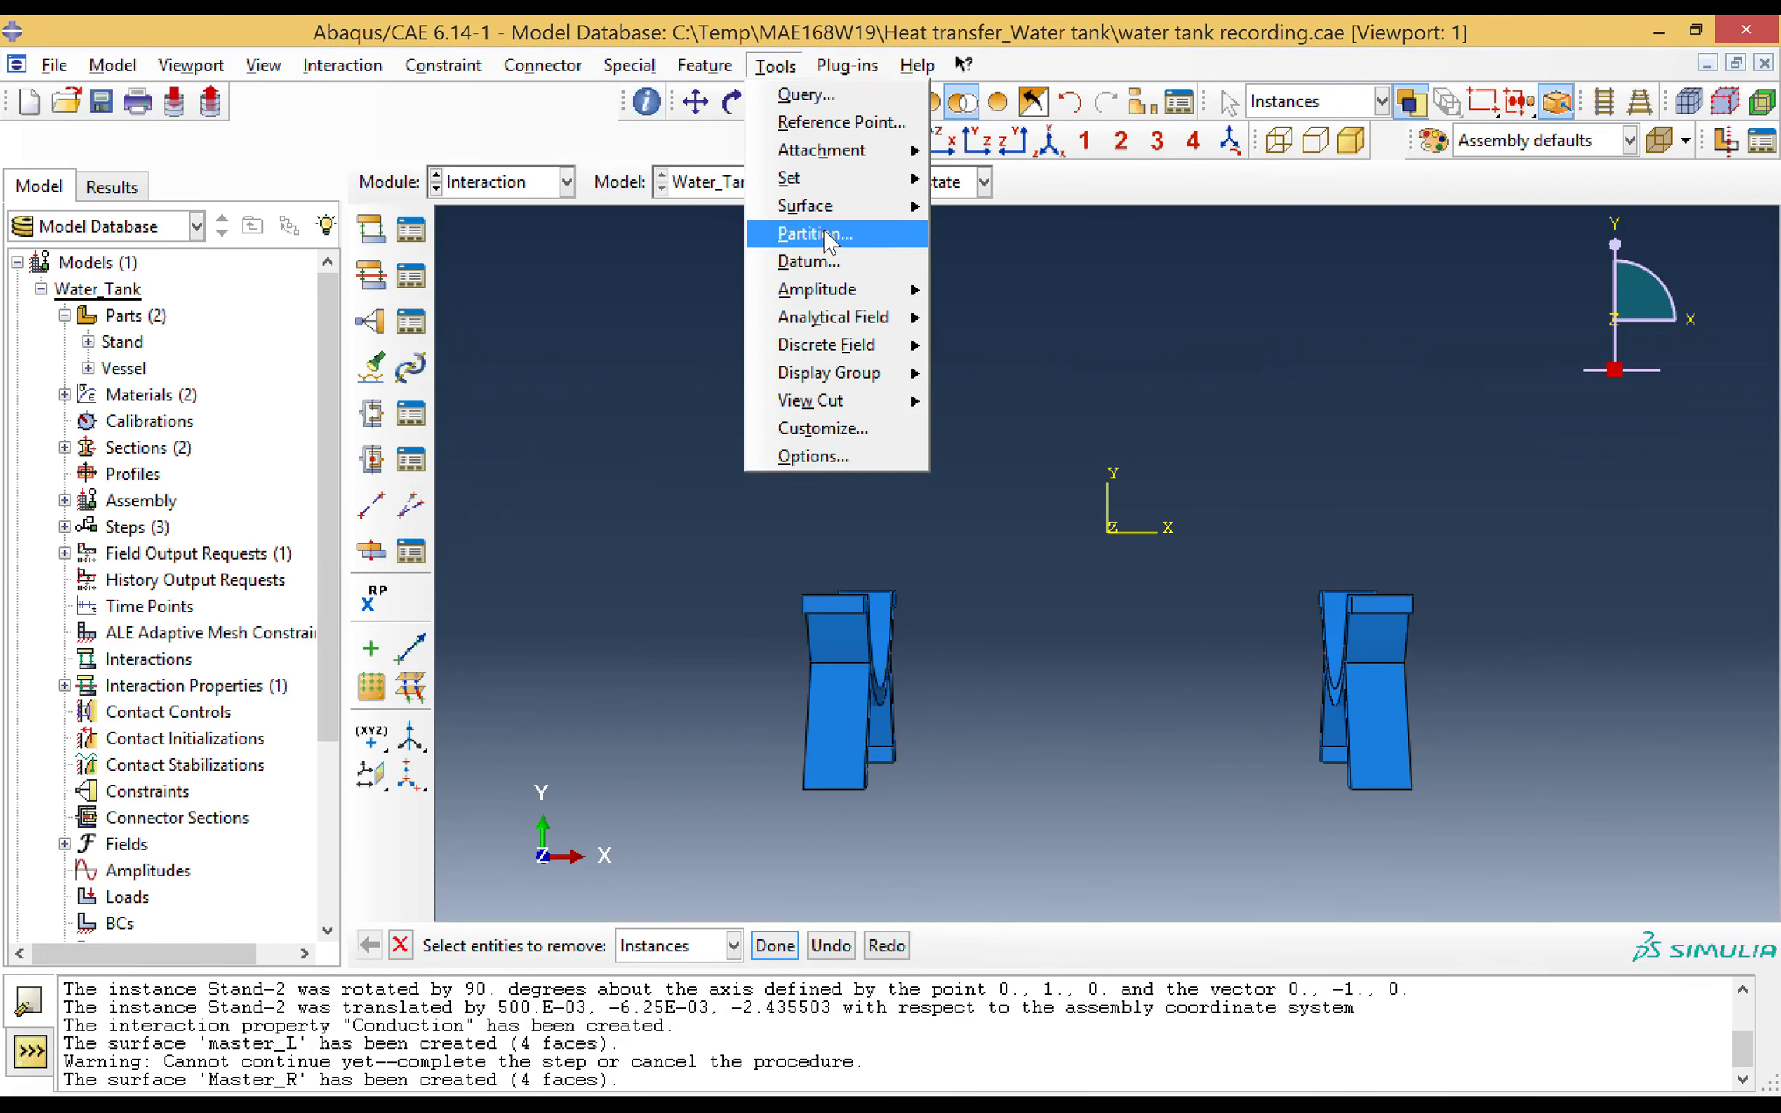
{"action": "mouse_move", "coordinate": [815, 216]}
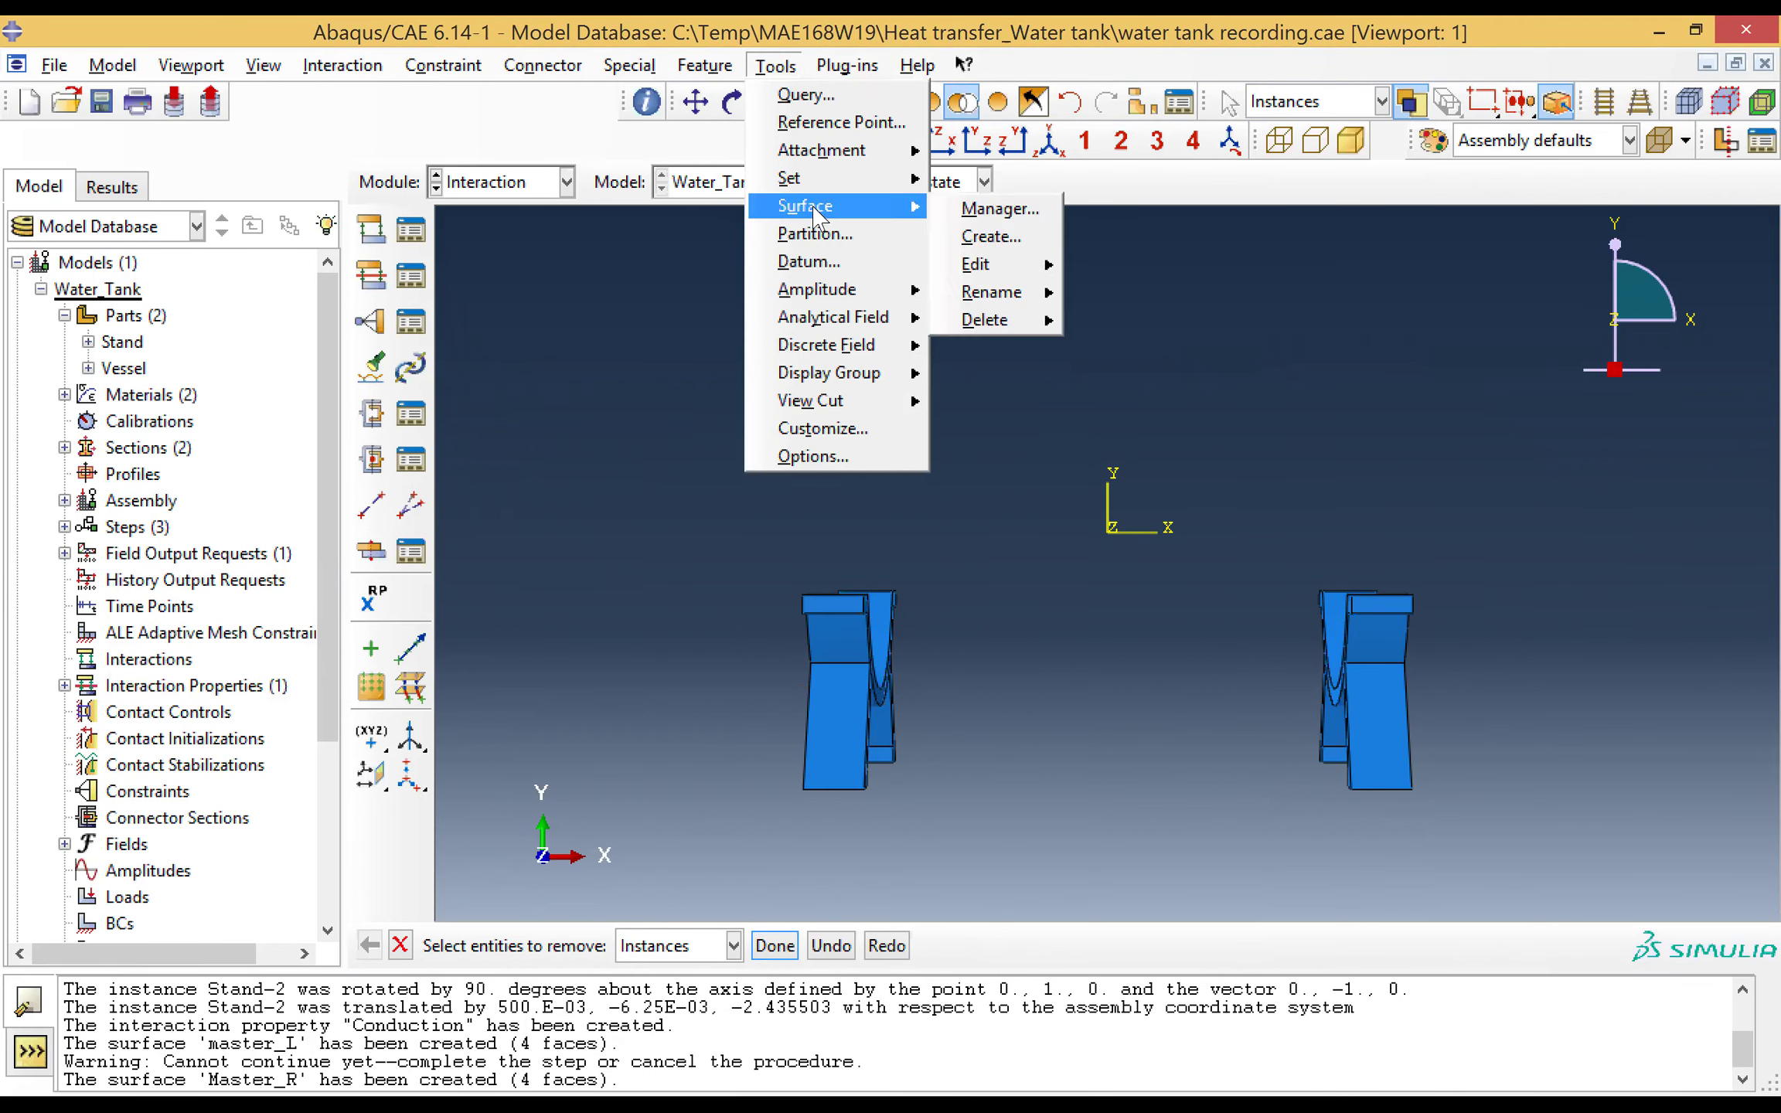
{"action": "left_click", "coordinate": [989, 238]}
{"action": "left_click", "coordinate": [142, 377]}
{"action": "key", "text": "BackSpace"}
{"action": "key", "text": "BackSpace"}
{"action": "key", "text": "BackSpace"}
{"action": "key", "text": "BackSpace"}
{"action": "key", "text": "BackSpace"}
{"action": "key", "text": "BackSpace"}
{"action": "type", "text": "Sla"}
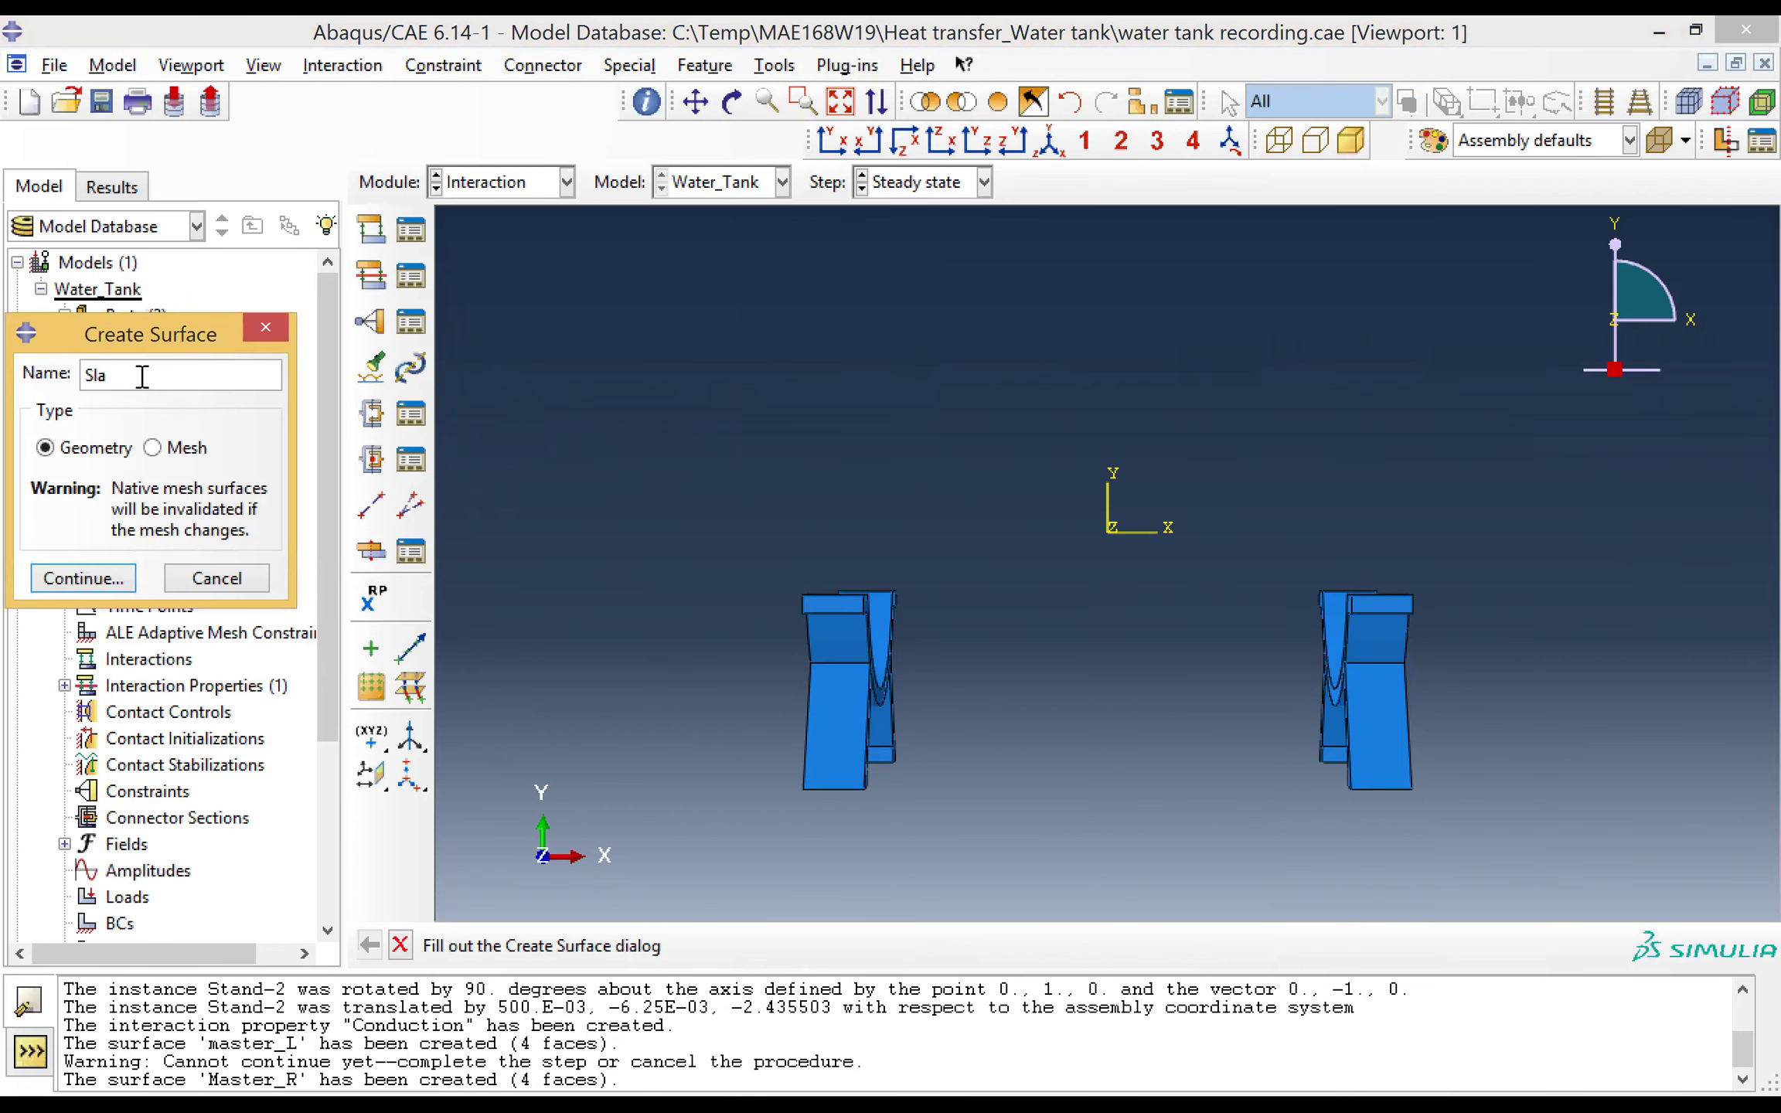
{"action": "type", "text": "ve_L"}
{"action": "left_click", "coordinate": [81, 579]}
Step: Define Slave_L from the curved saddle face of the left stand
{"action": "left_click", "coordinate": [731, 102]}
{"action": "left_click_drag", "start_coordinate": [942, 596], "coordinate": [975, 649]}
{"action": "left_click_drag", "start_coordinate": [1411, 503], "coordinate": [1427, 607]}
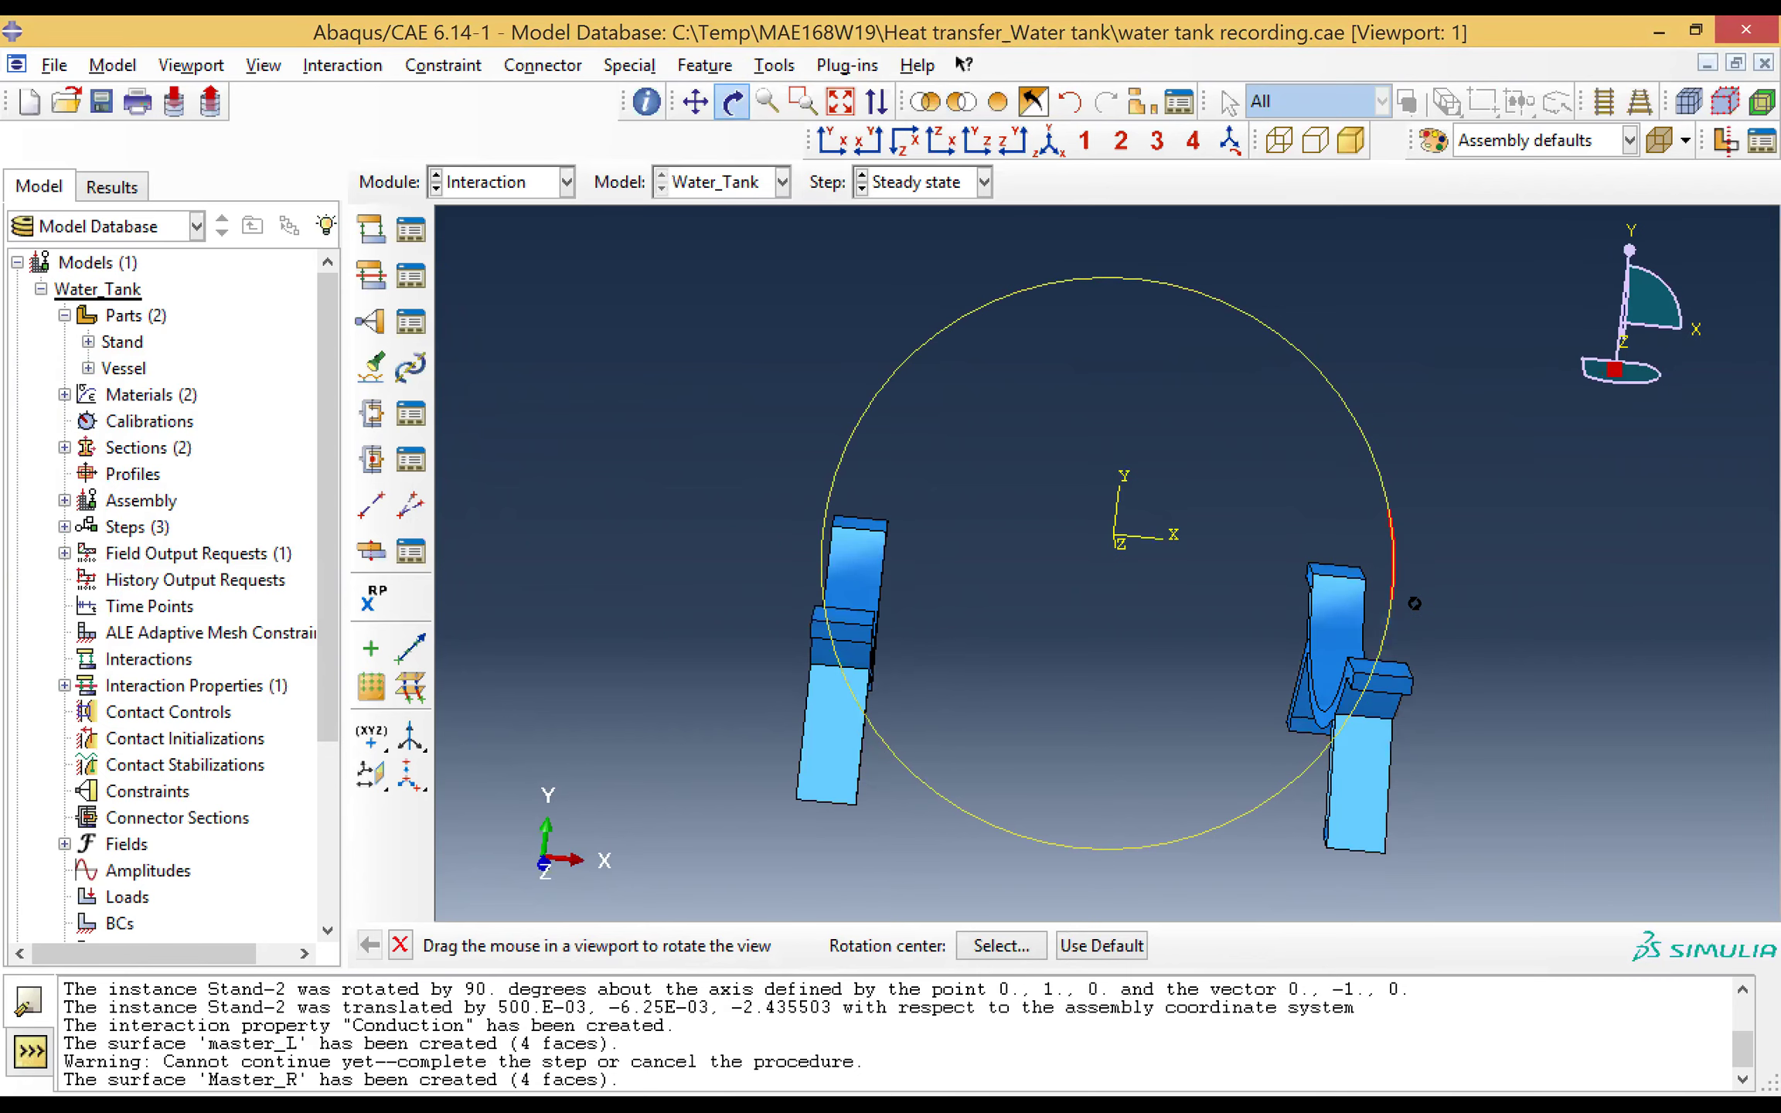
{"action": "left_click_drag", "start_coordinate": [1221, 597], "coordinate": [1221, 658]}
{"action": "key", "text": "Escape"}
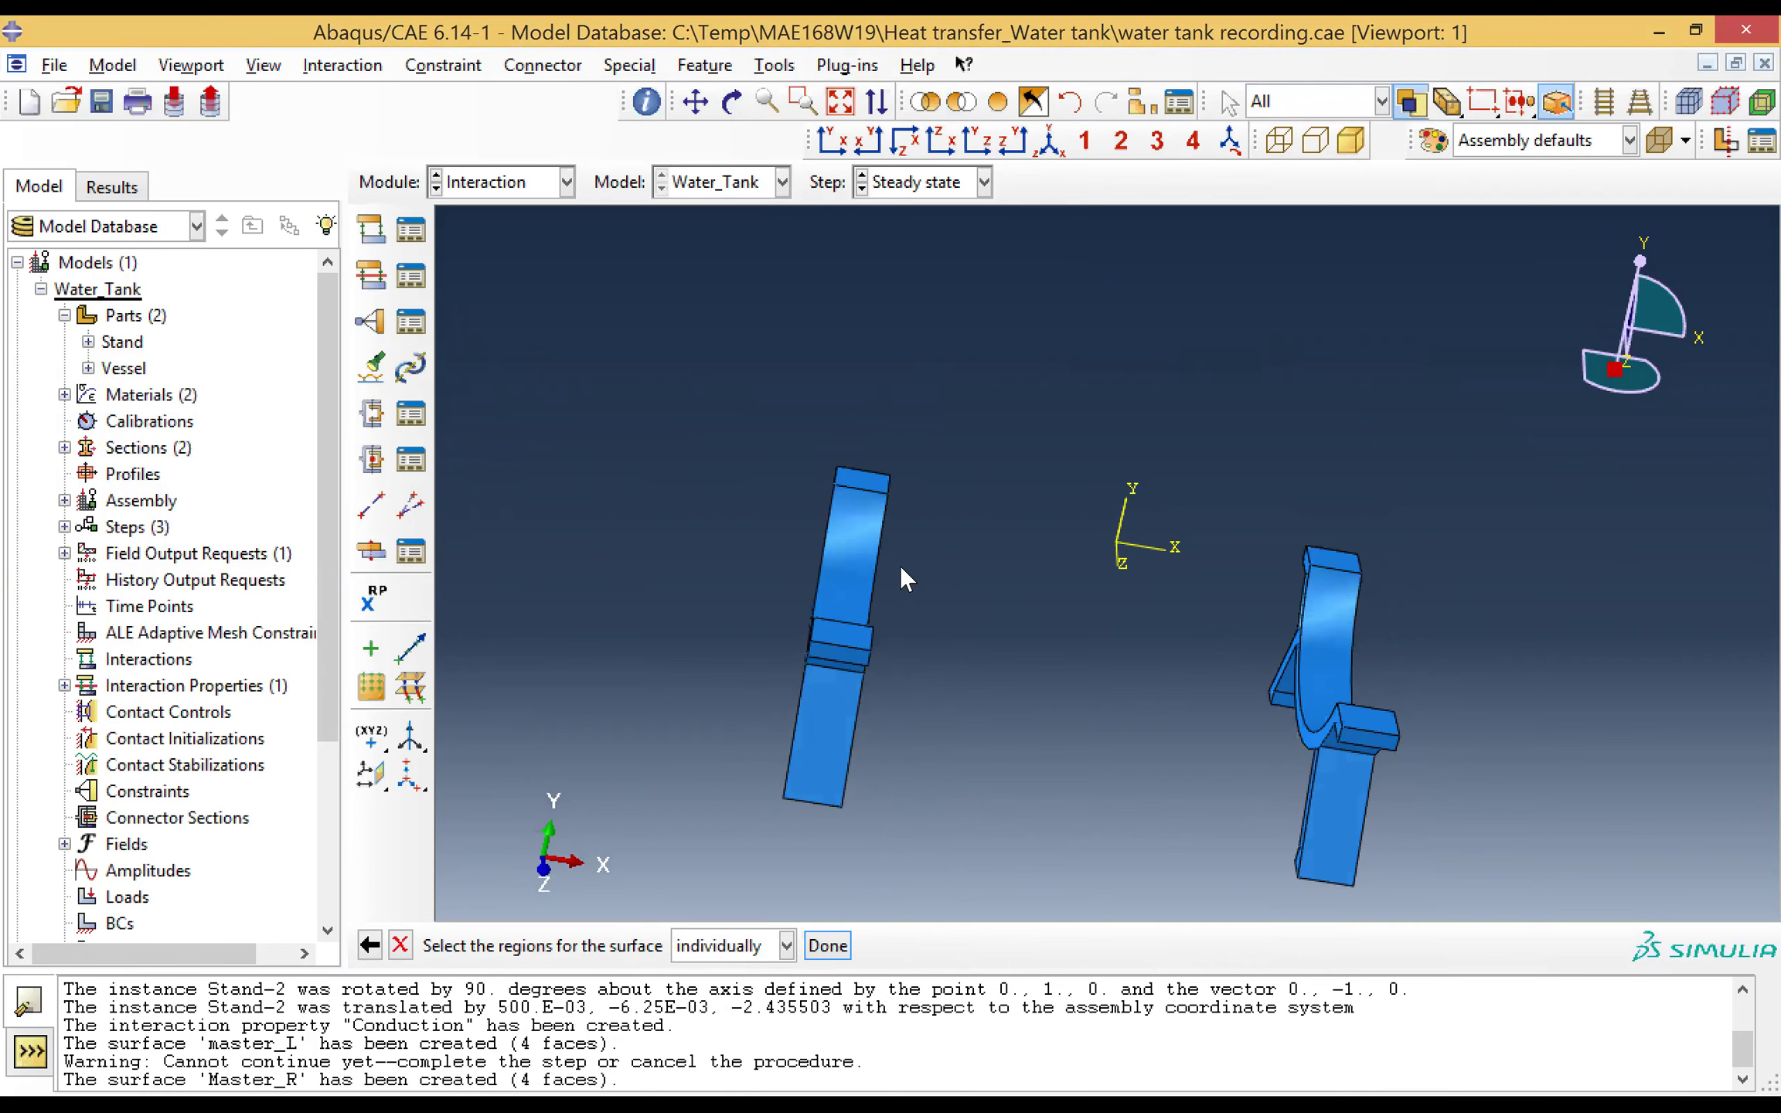
{"action": "left_click", "coordinate": [866, 562]}
{"action": "left_click", "coordinate": [827, 945]}
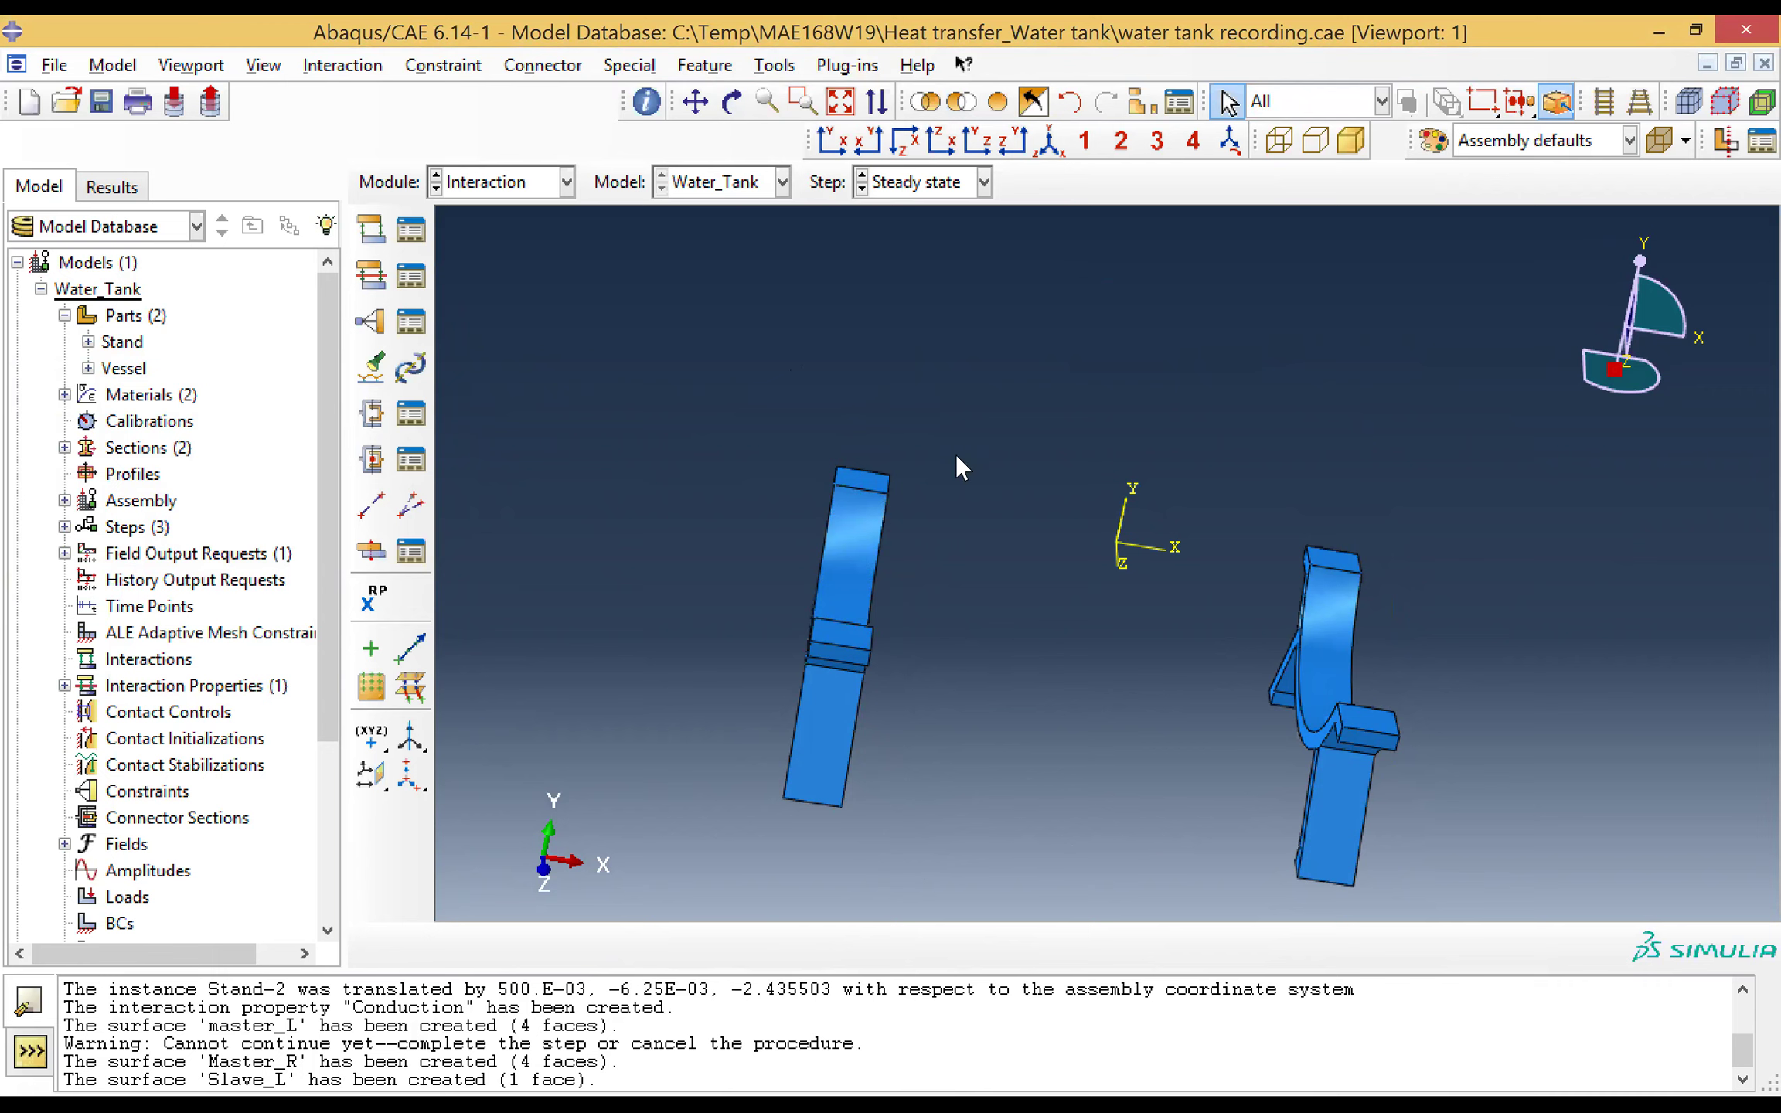
Step: Create a geometry surface named "Slave_R" from the curved saddle face of the right stand
{"action": "left_click", "coordinate": [775, 65]}
{"action": "mouse_move", "coordinate": [822, 210]}
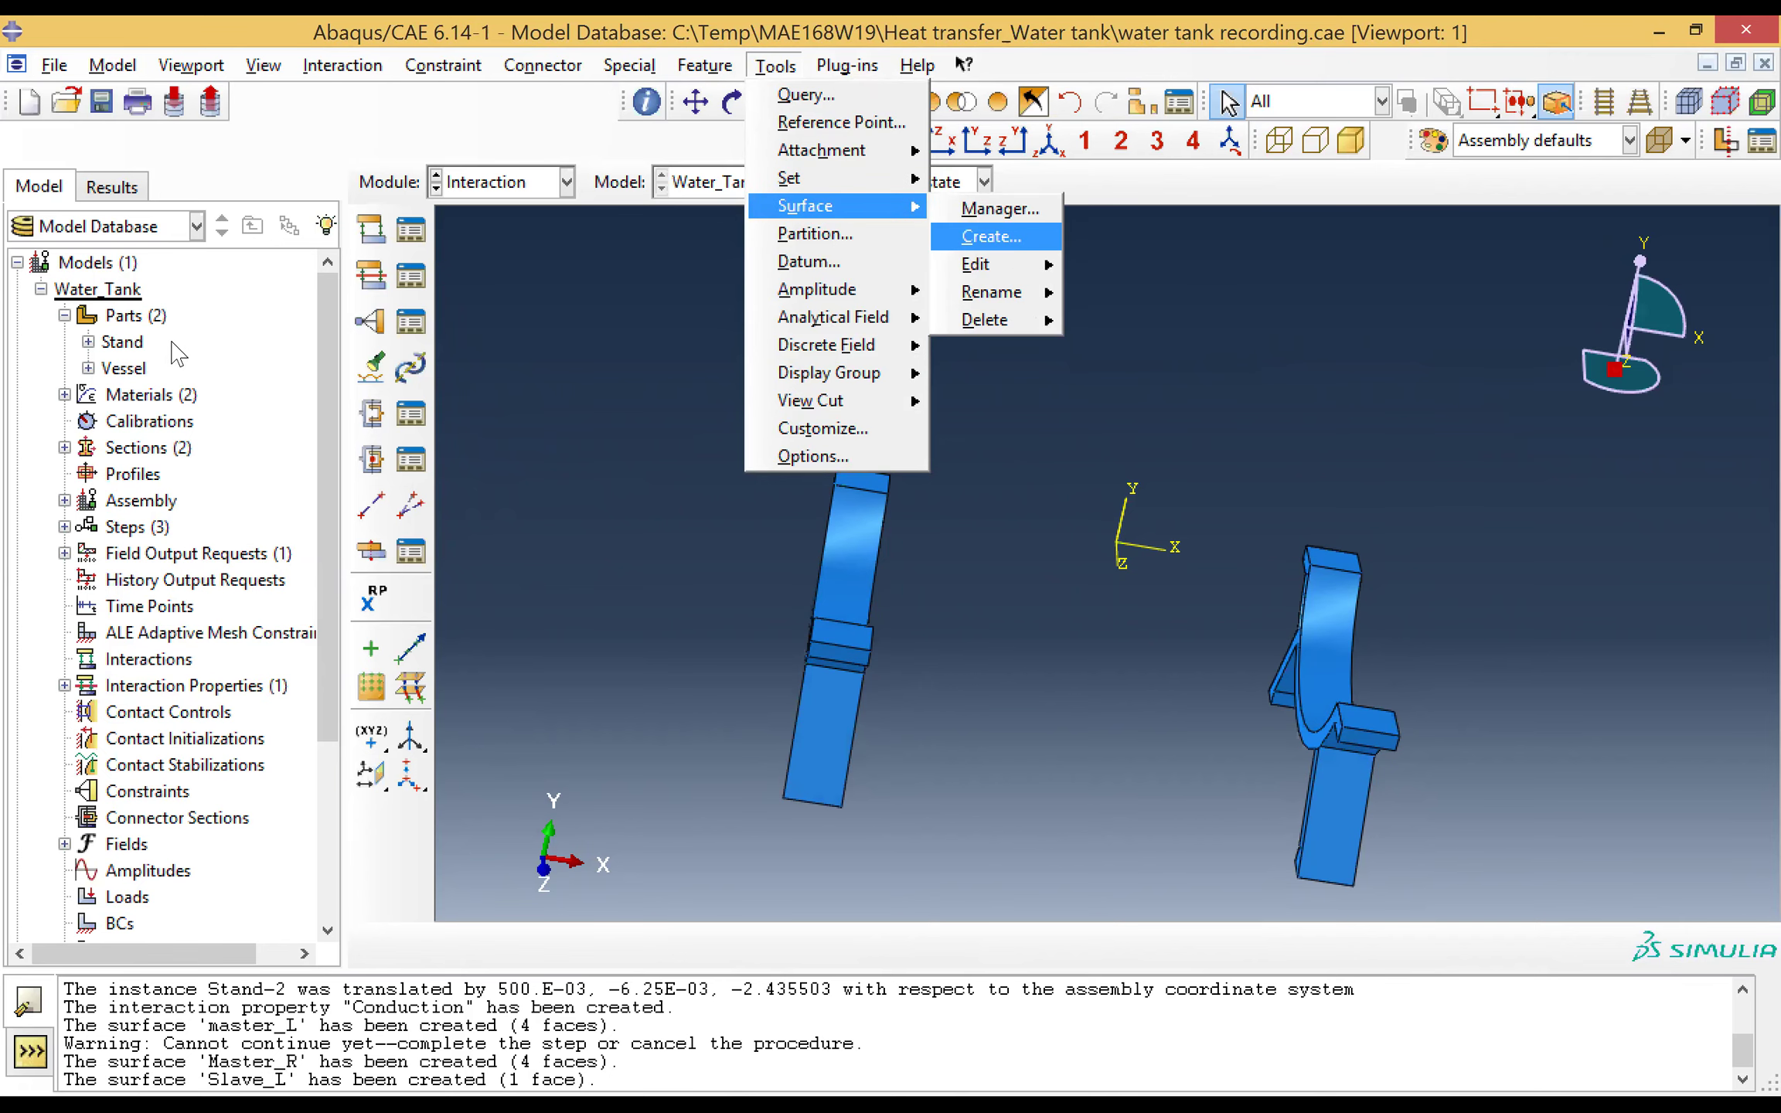
{"action": "left_click", "coordinate": [997, 236]}
{"action": "type", "text": "S"}
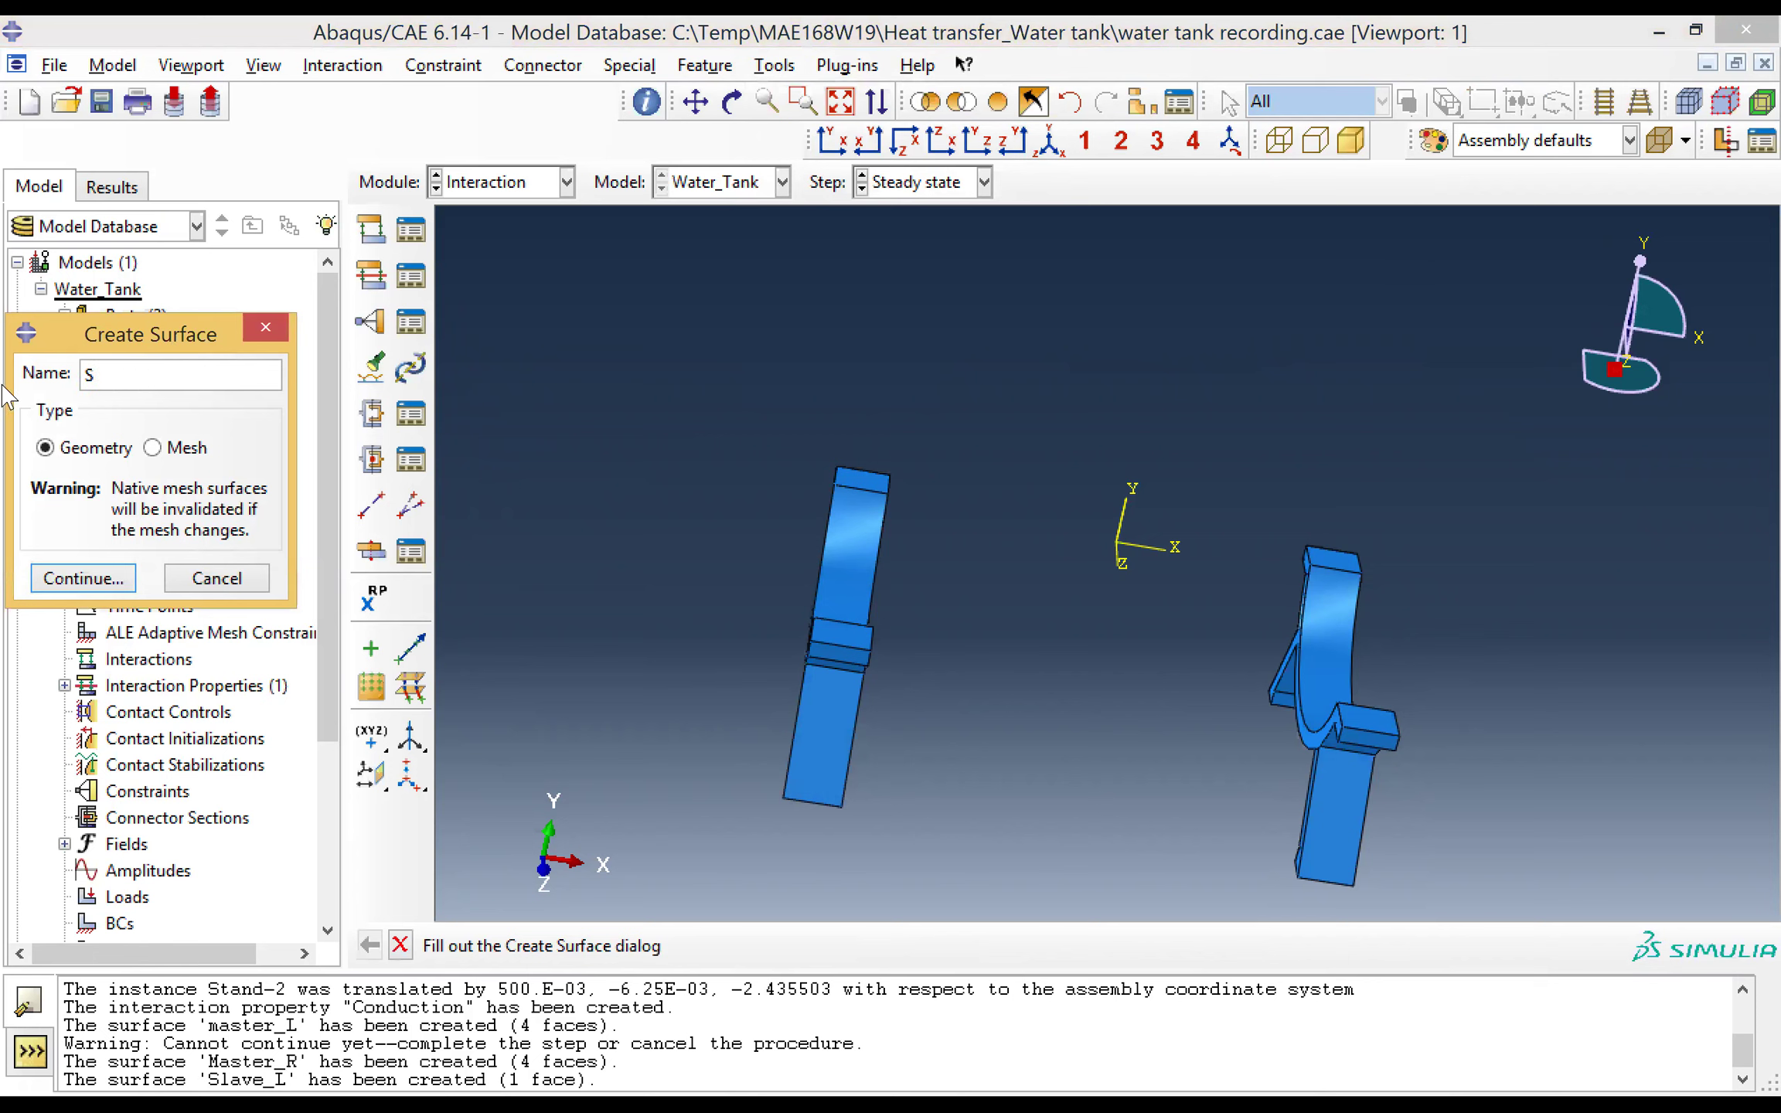
{"action": "type", "text": "lave_R"}
{"action": "left_click", "coordinate": [84, 579]}
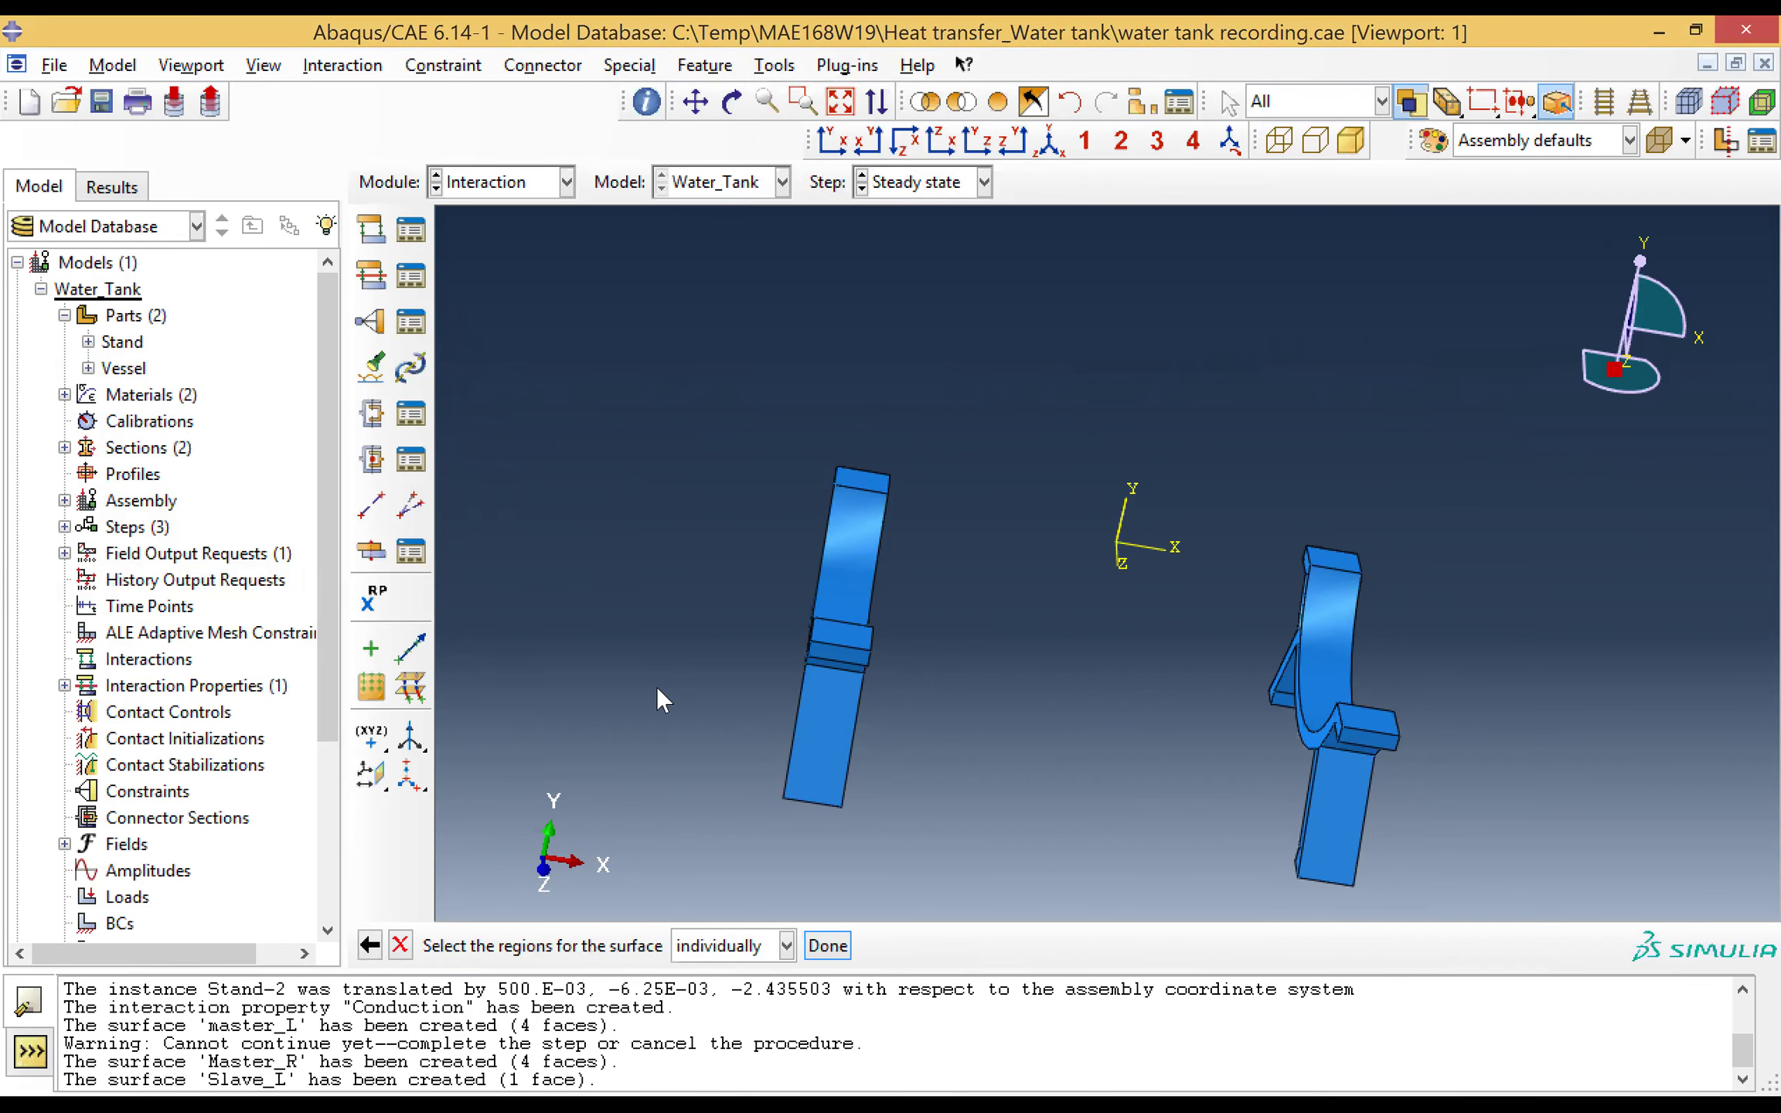
{"action": "left_click", "coordinate": [1312, 685]}
{"action": "left_click", "coordinate": [832, 951]}
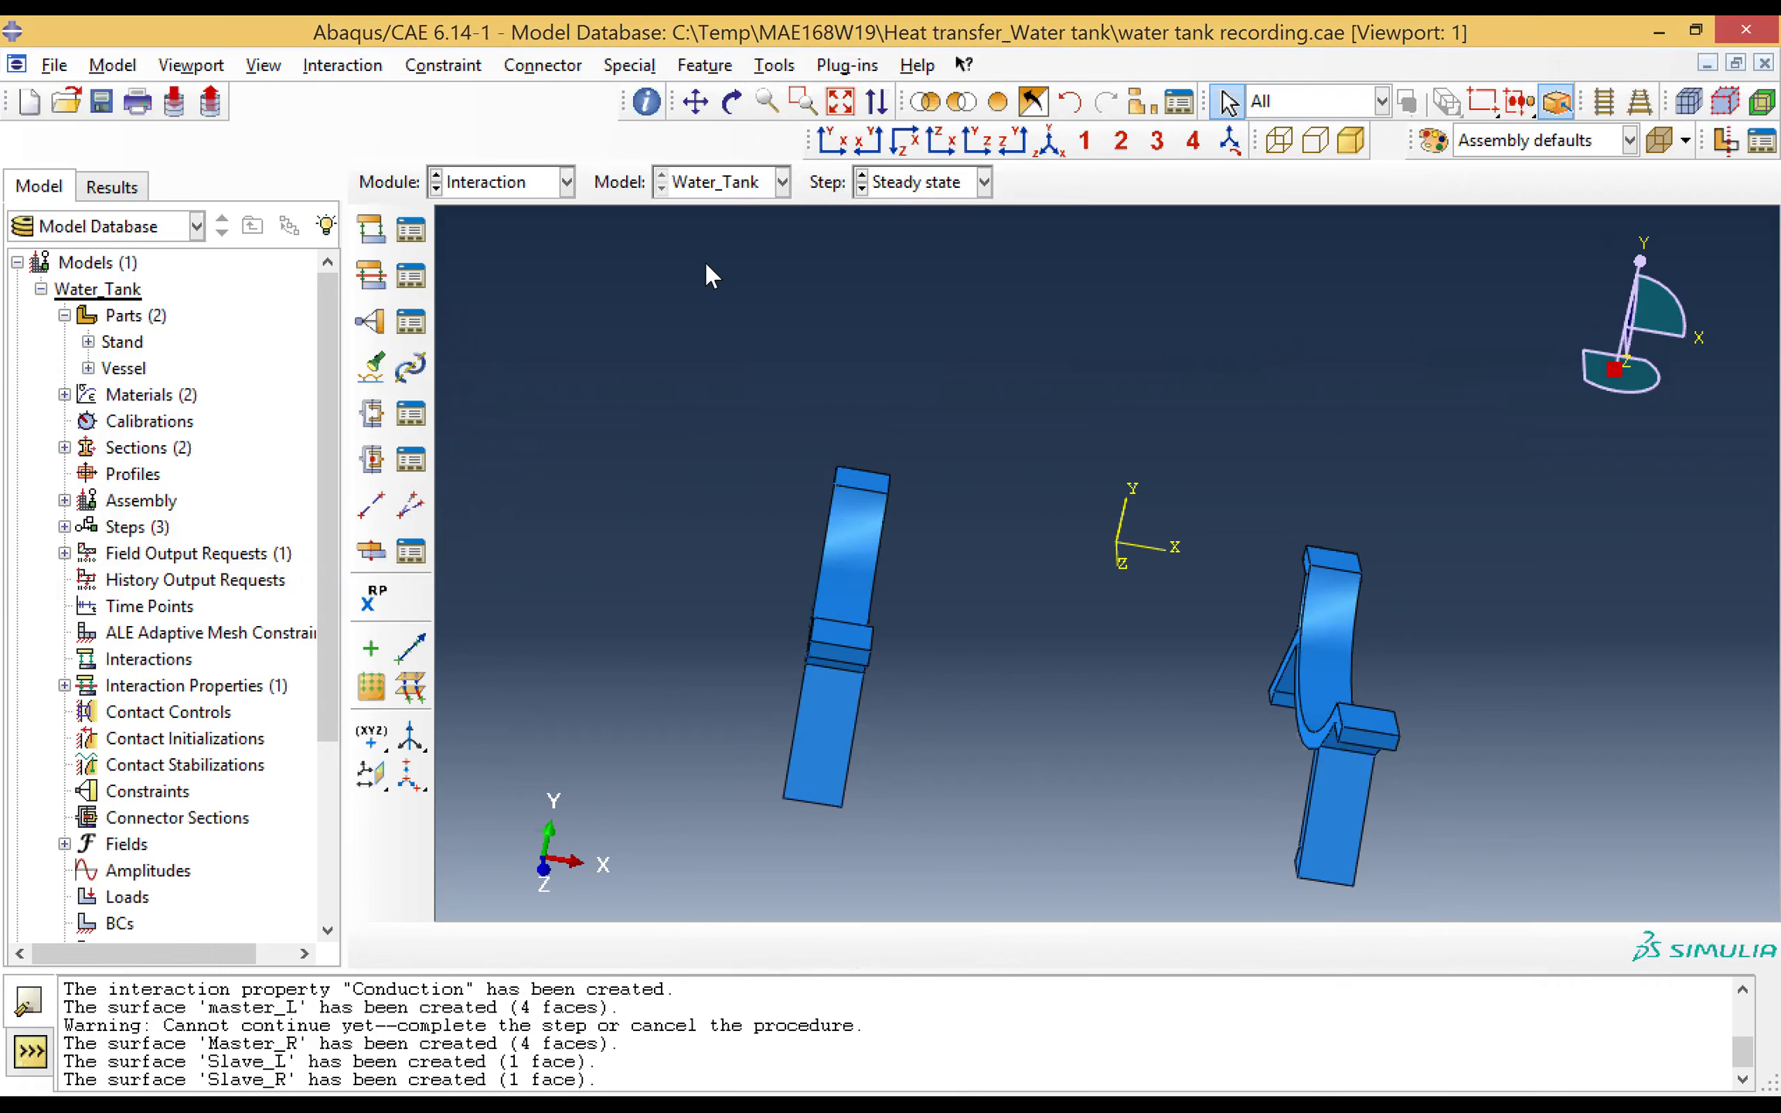
Step: Start a Surface-to-surface contact (Standard) interaction named "Conduction_L" in the Steady state step
{"action": "left_click", "coordinate": [369, 232]}
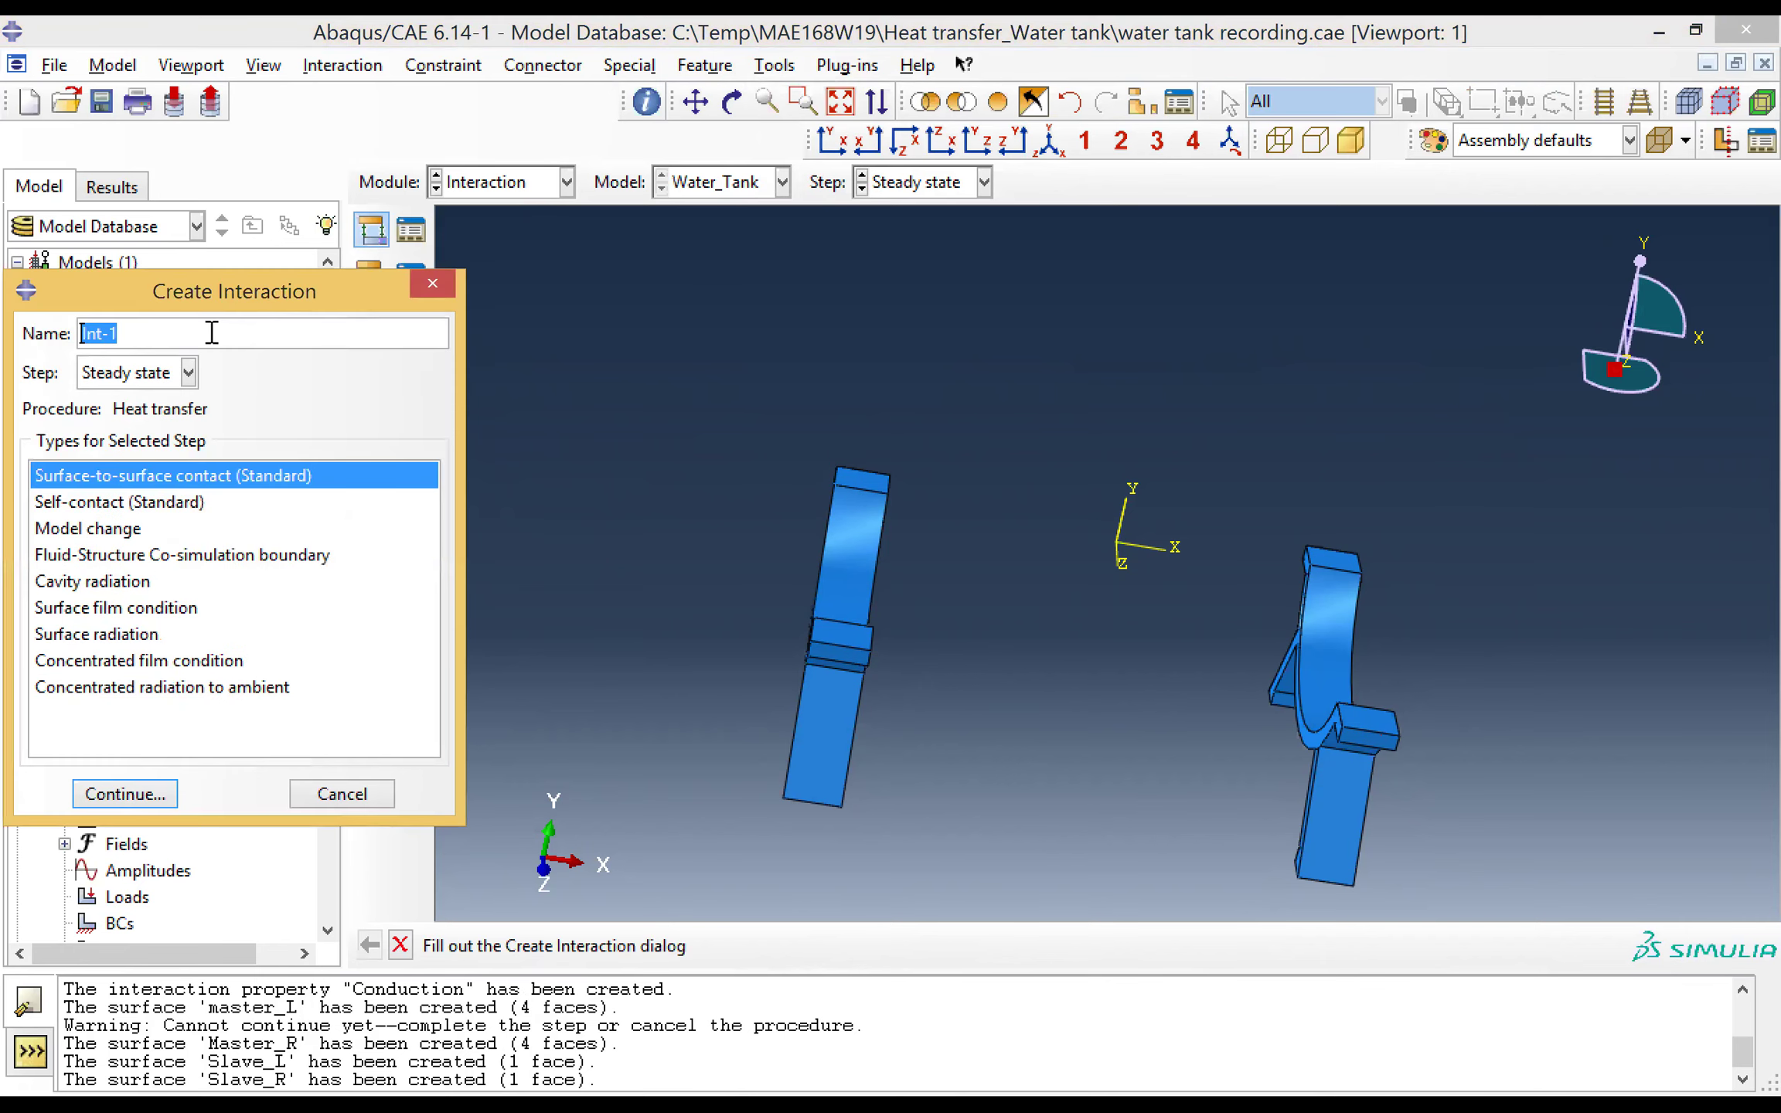
{"action": "type", "text": "Conduction_L"}
{"action": "left_click", "coordinate": [153, 374]}
{"action": "left_click", "coordinate": [153, 374]}
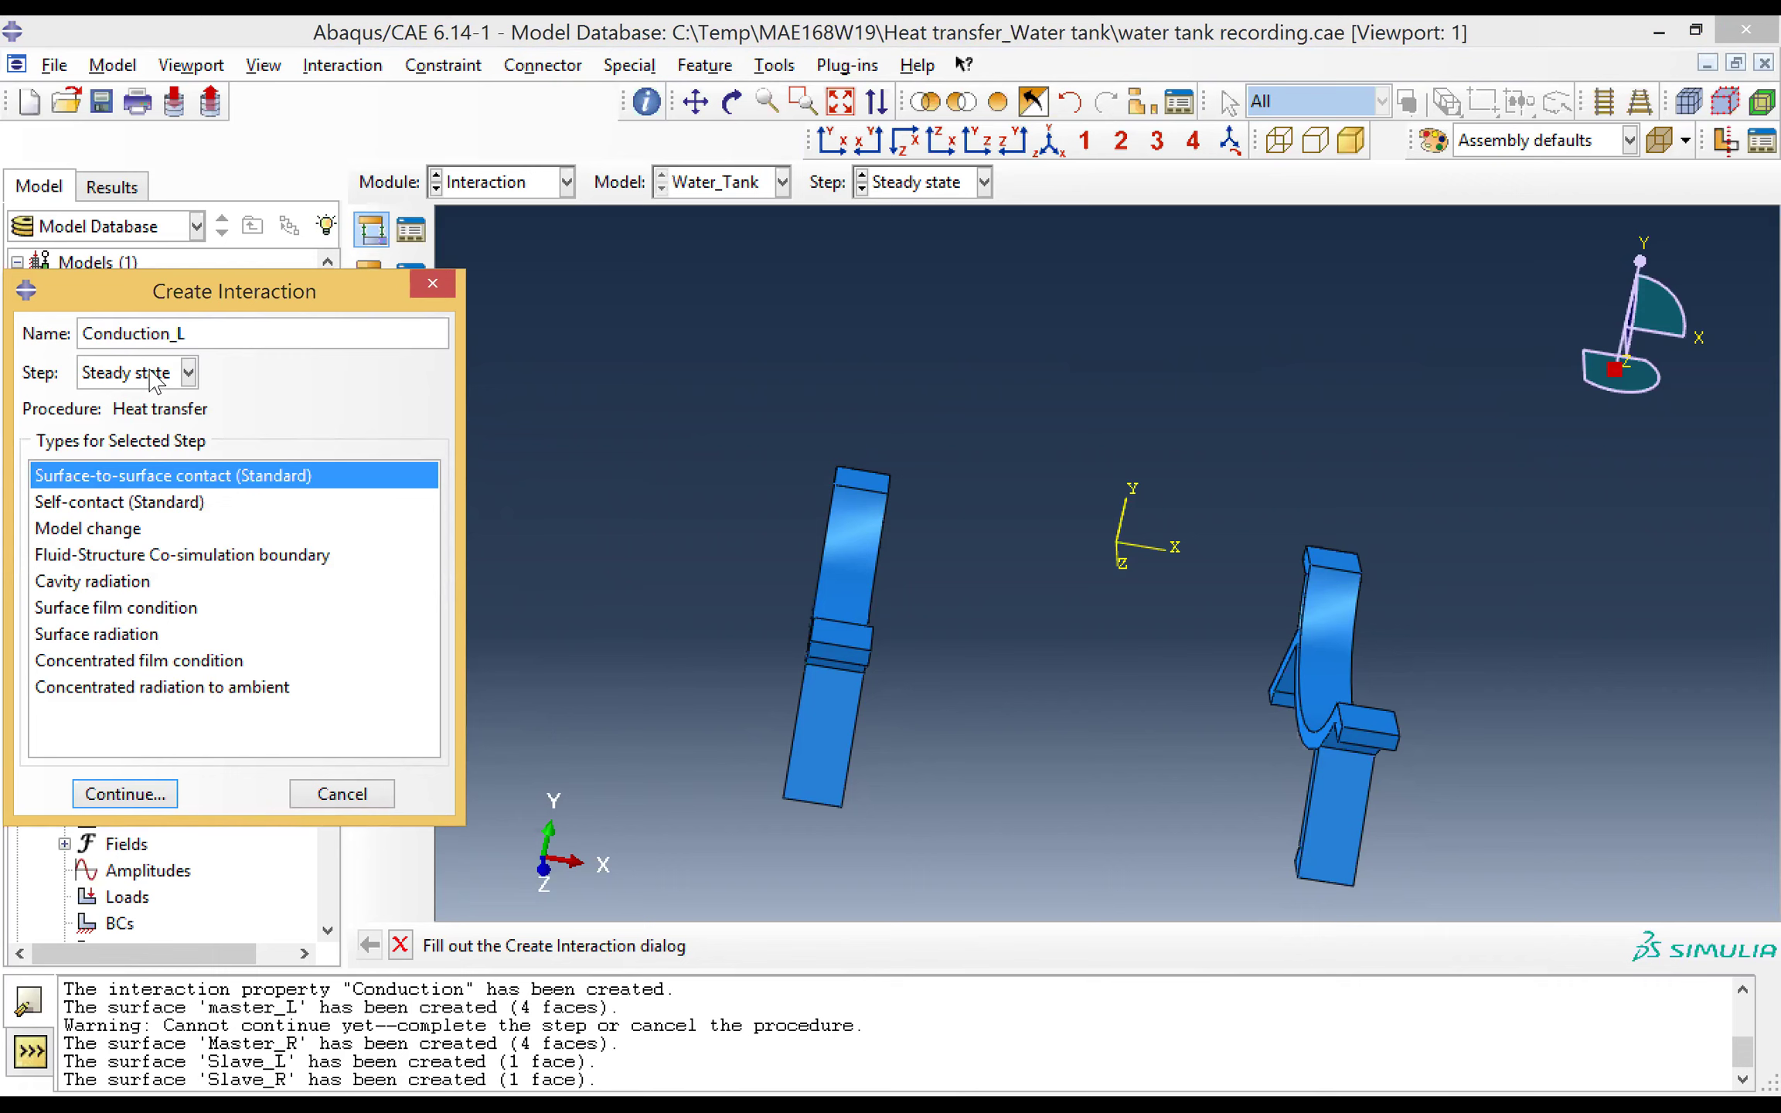
{"action": "left_click", "coordinate": [155, 474]}
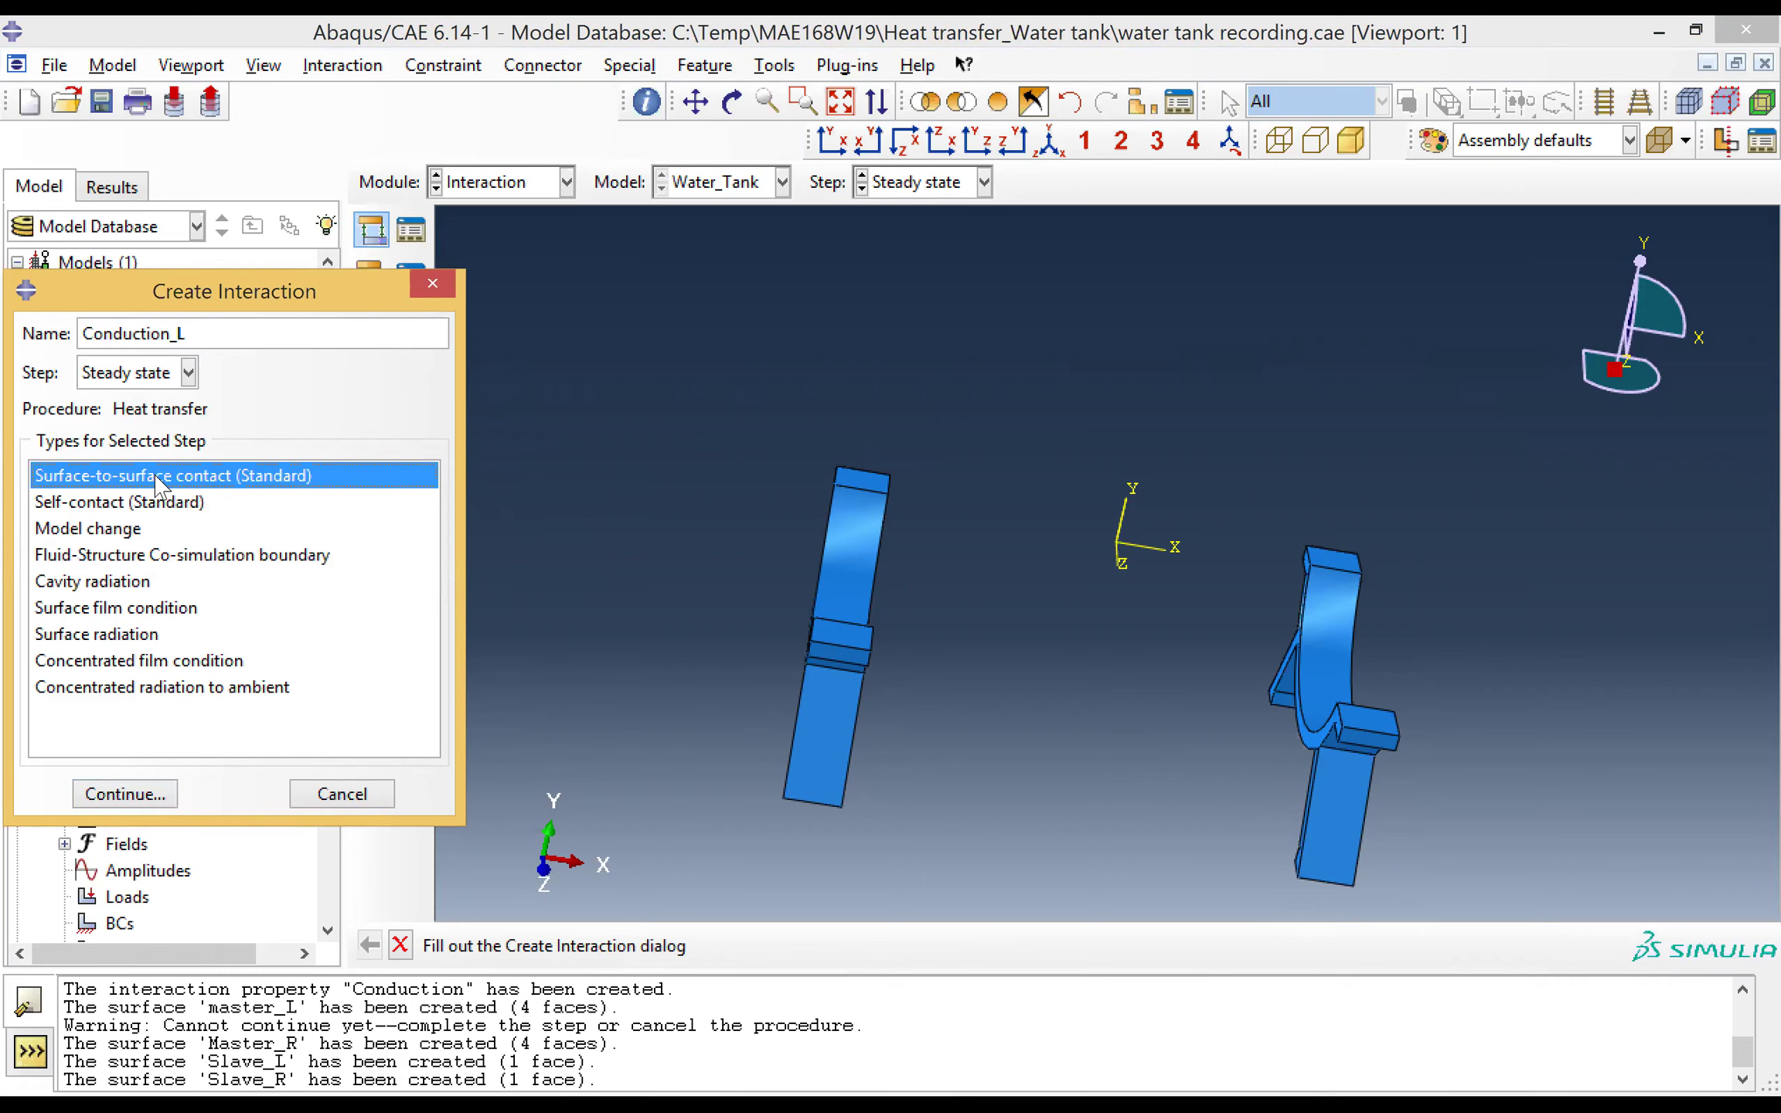
{"action": "key", "text": "Return"}
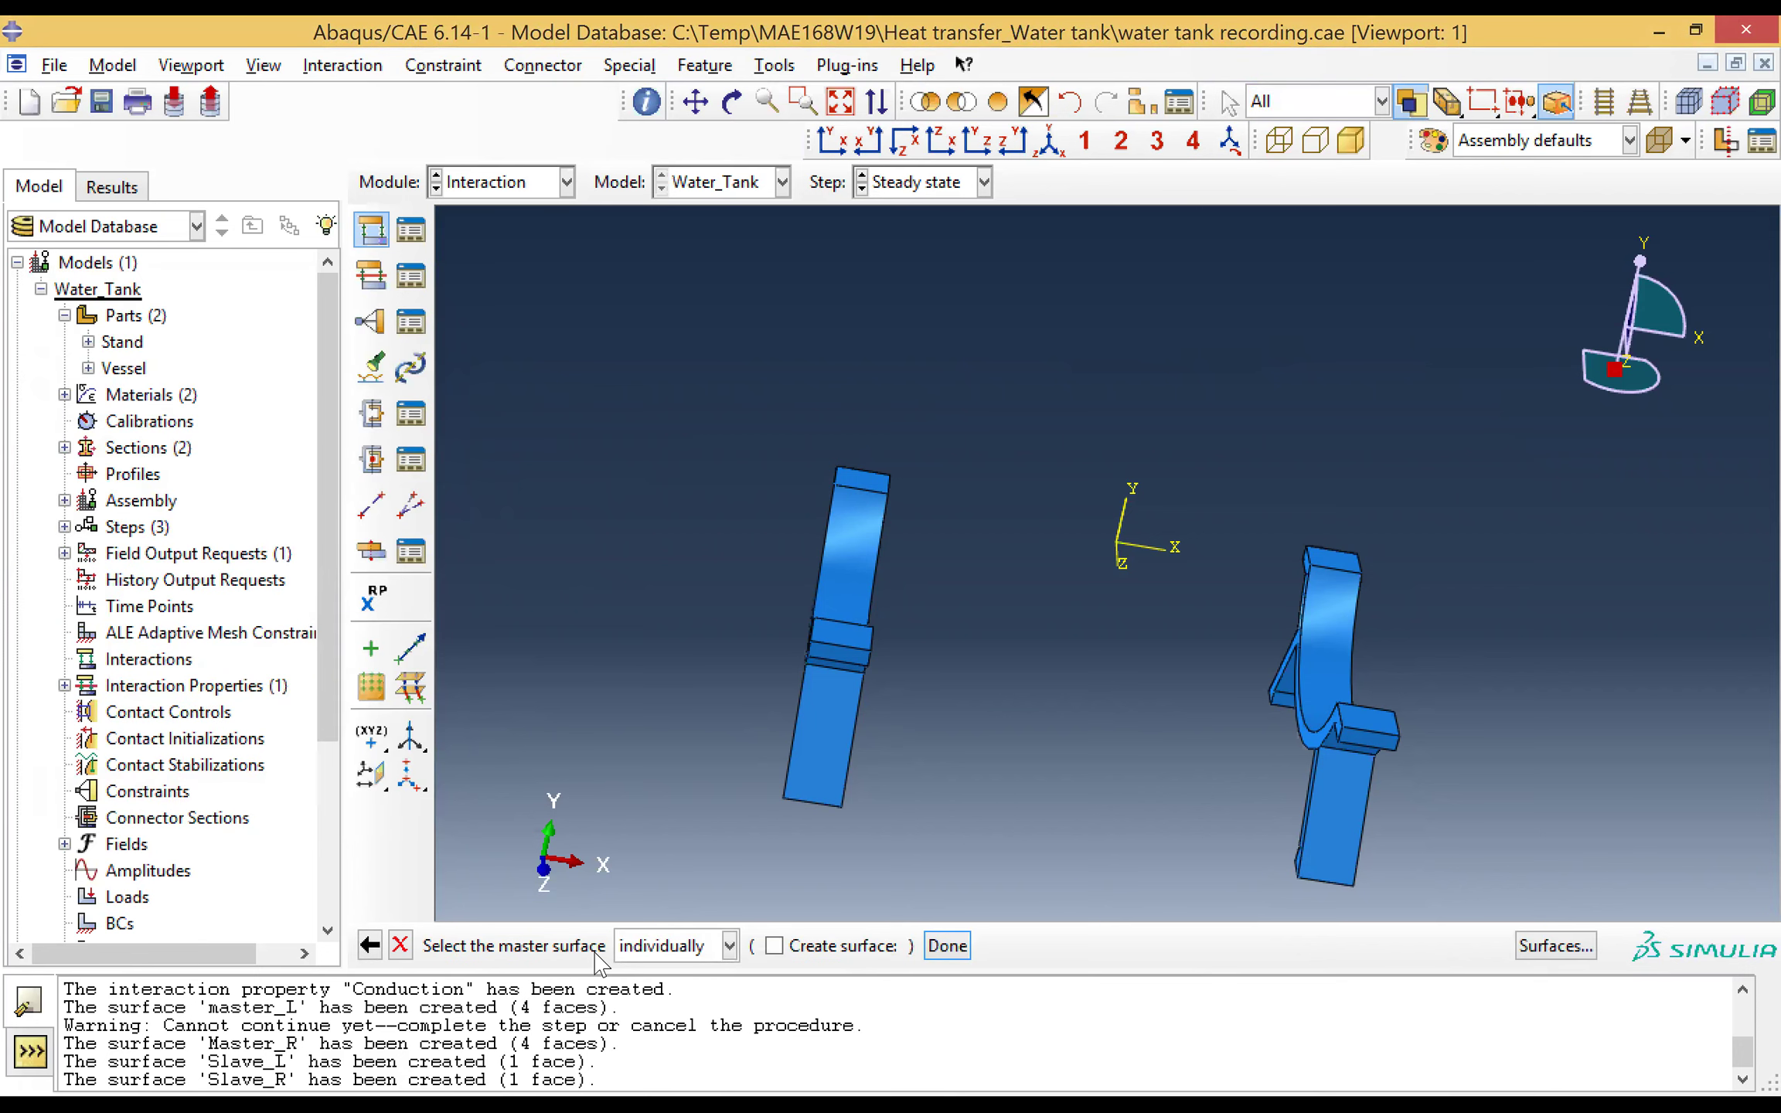
Step: Assign master_L as the master surface and Slave_L as the slave surface of the Conduction_L interaction
{"action": "left_click", "coordinate": [1555, 946]}
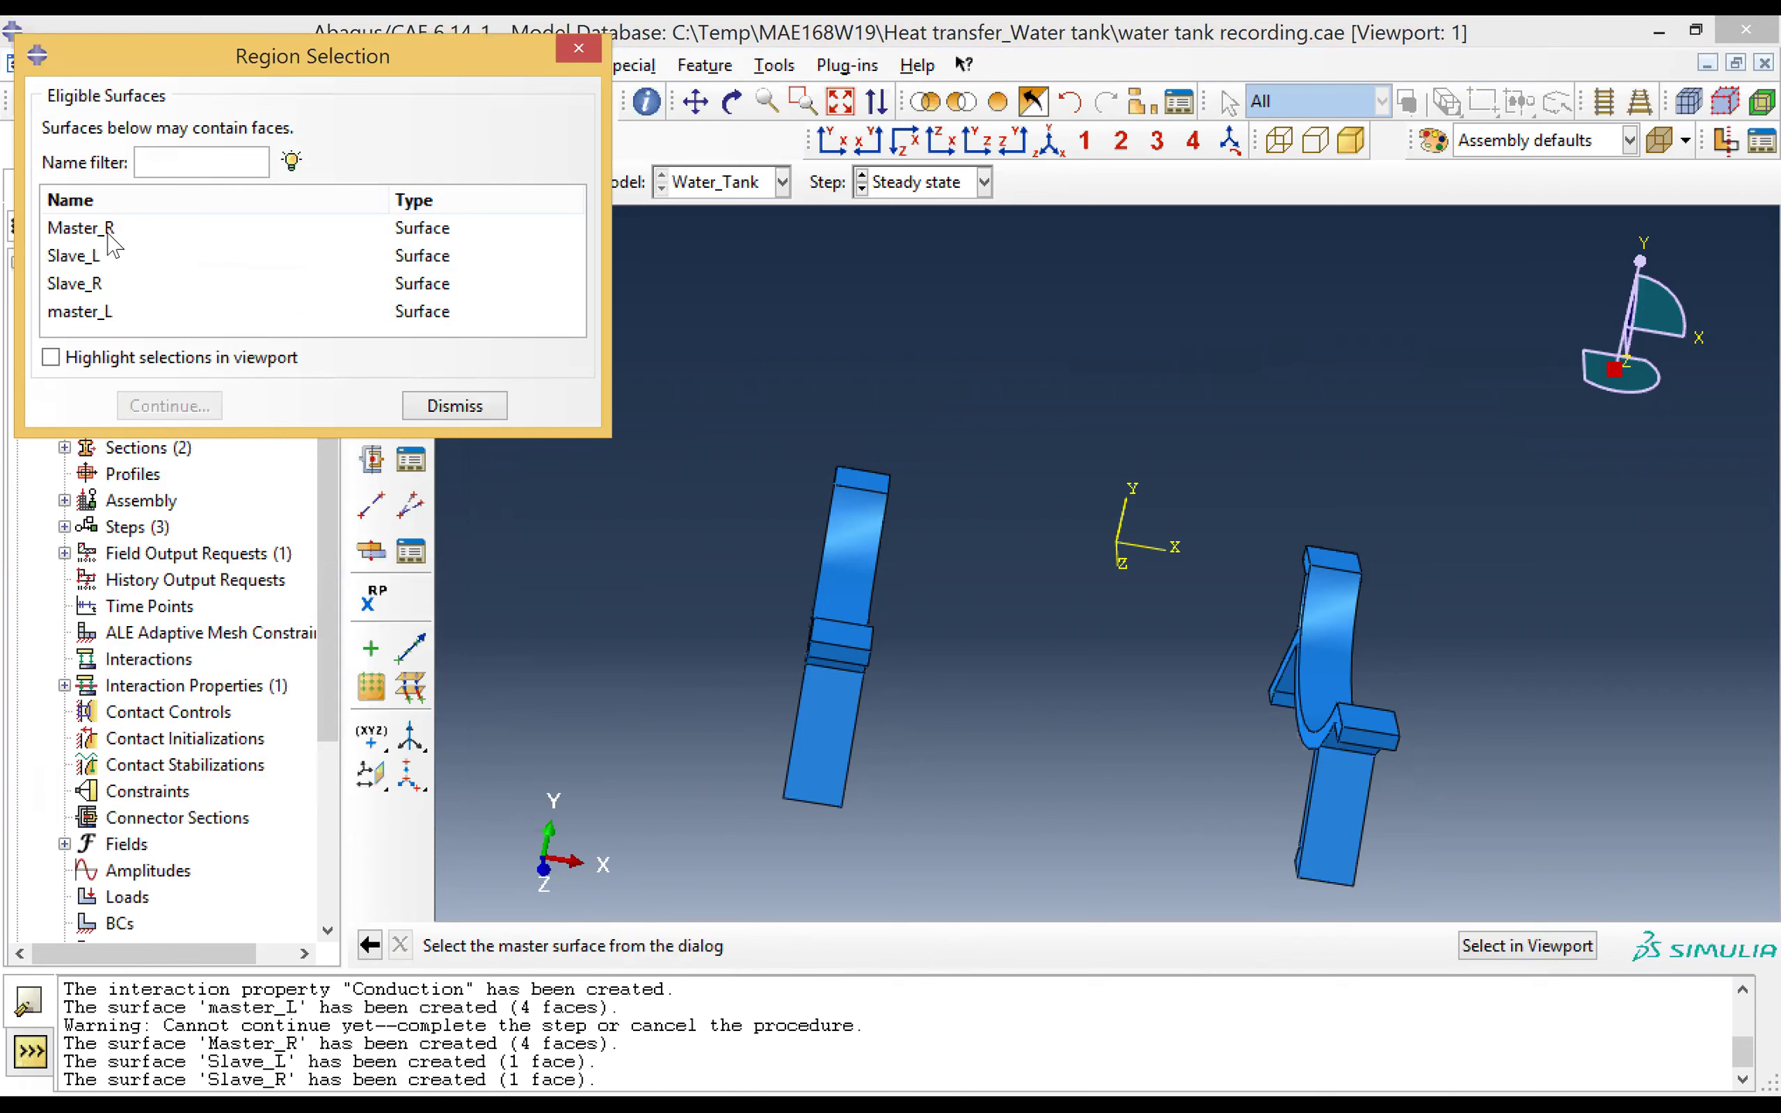
{"action": "left_click", "coordinate": [106, 313]}
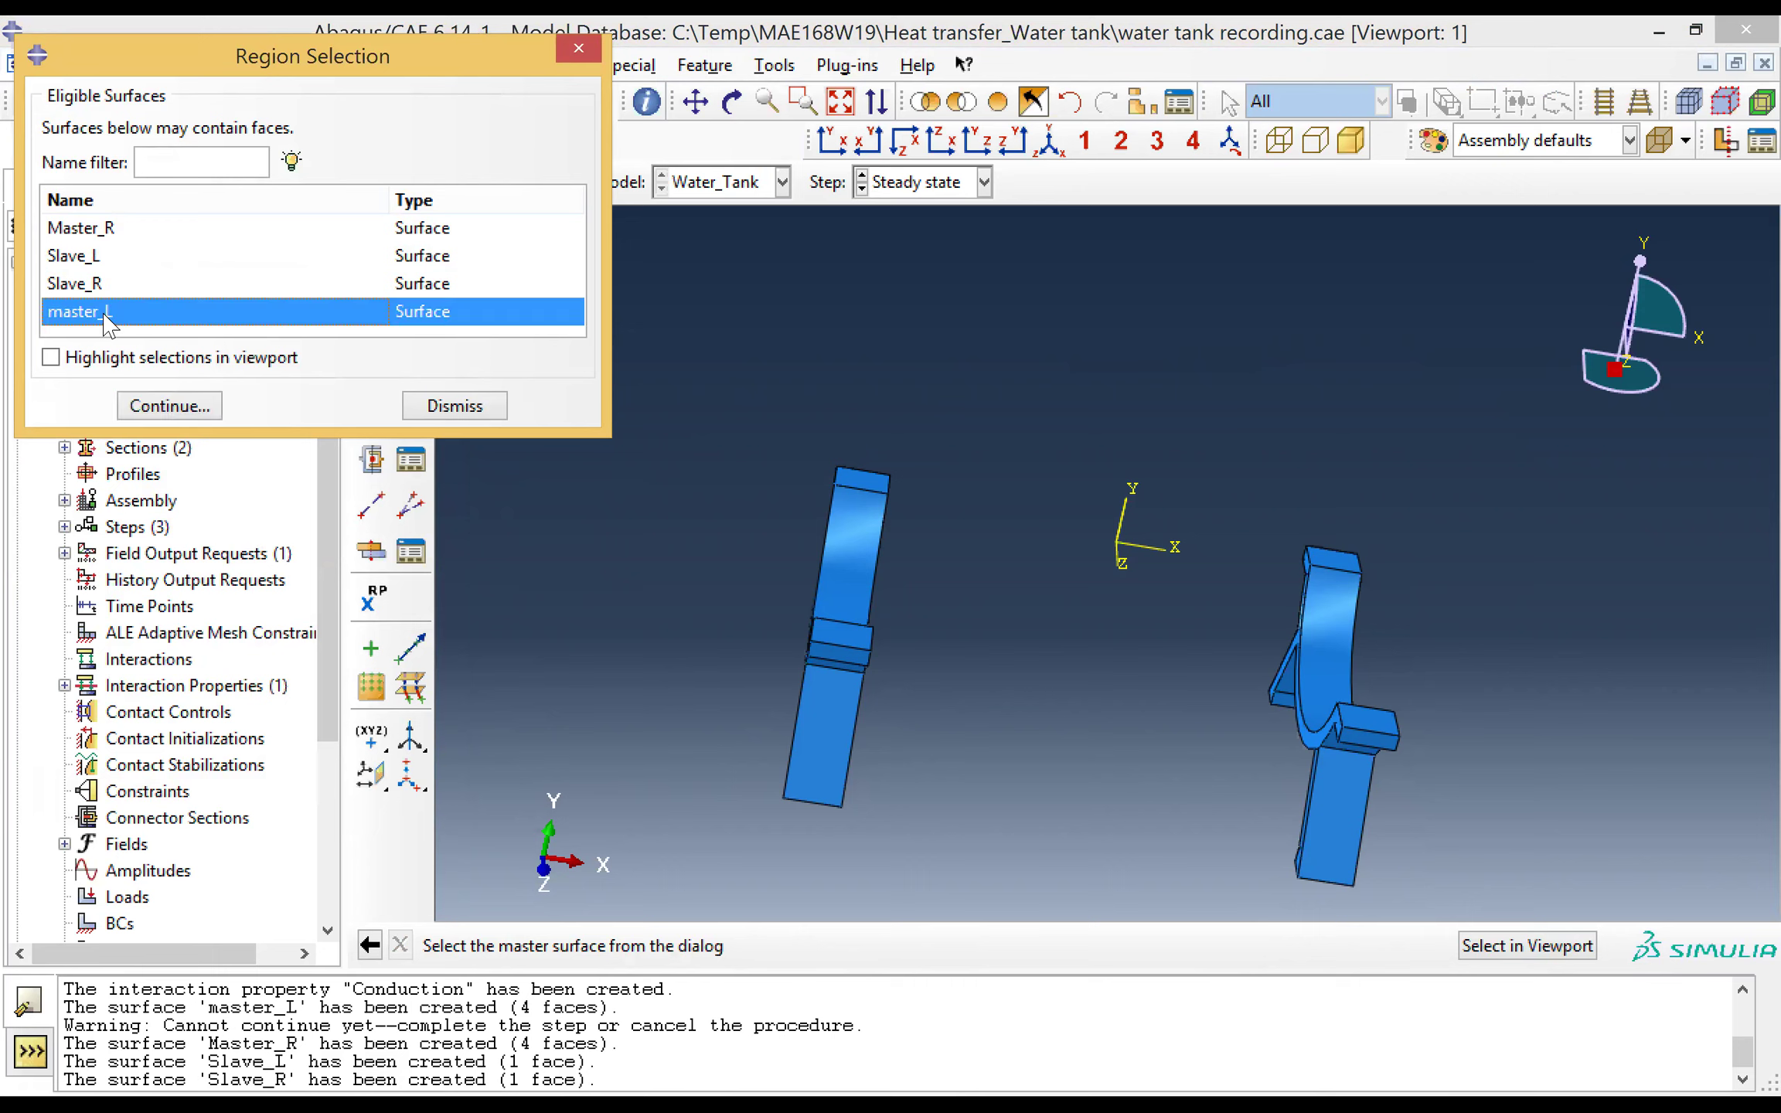
{"action": "left_click", "coordinate": [167, 404]}
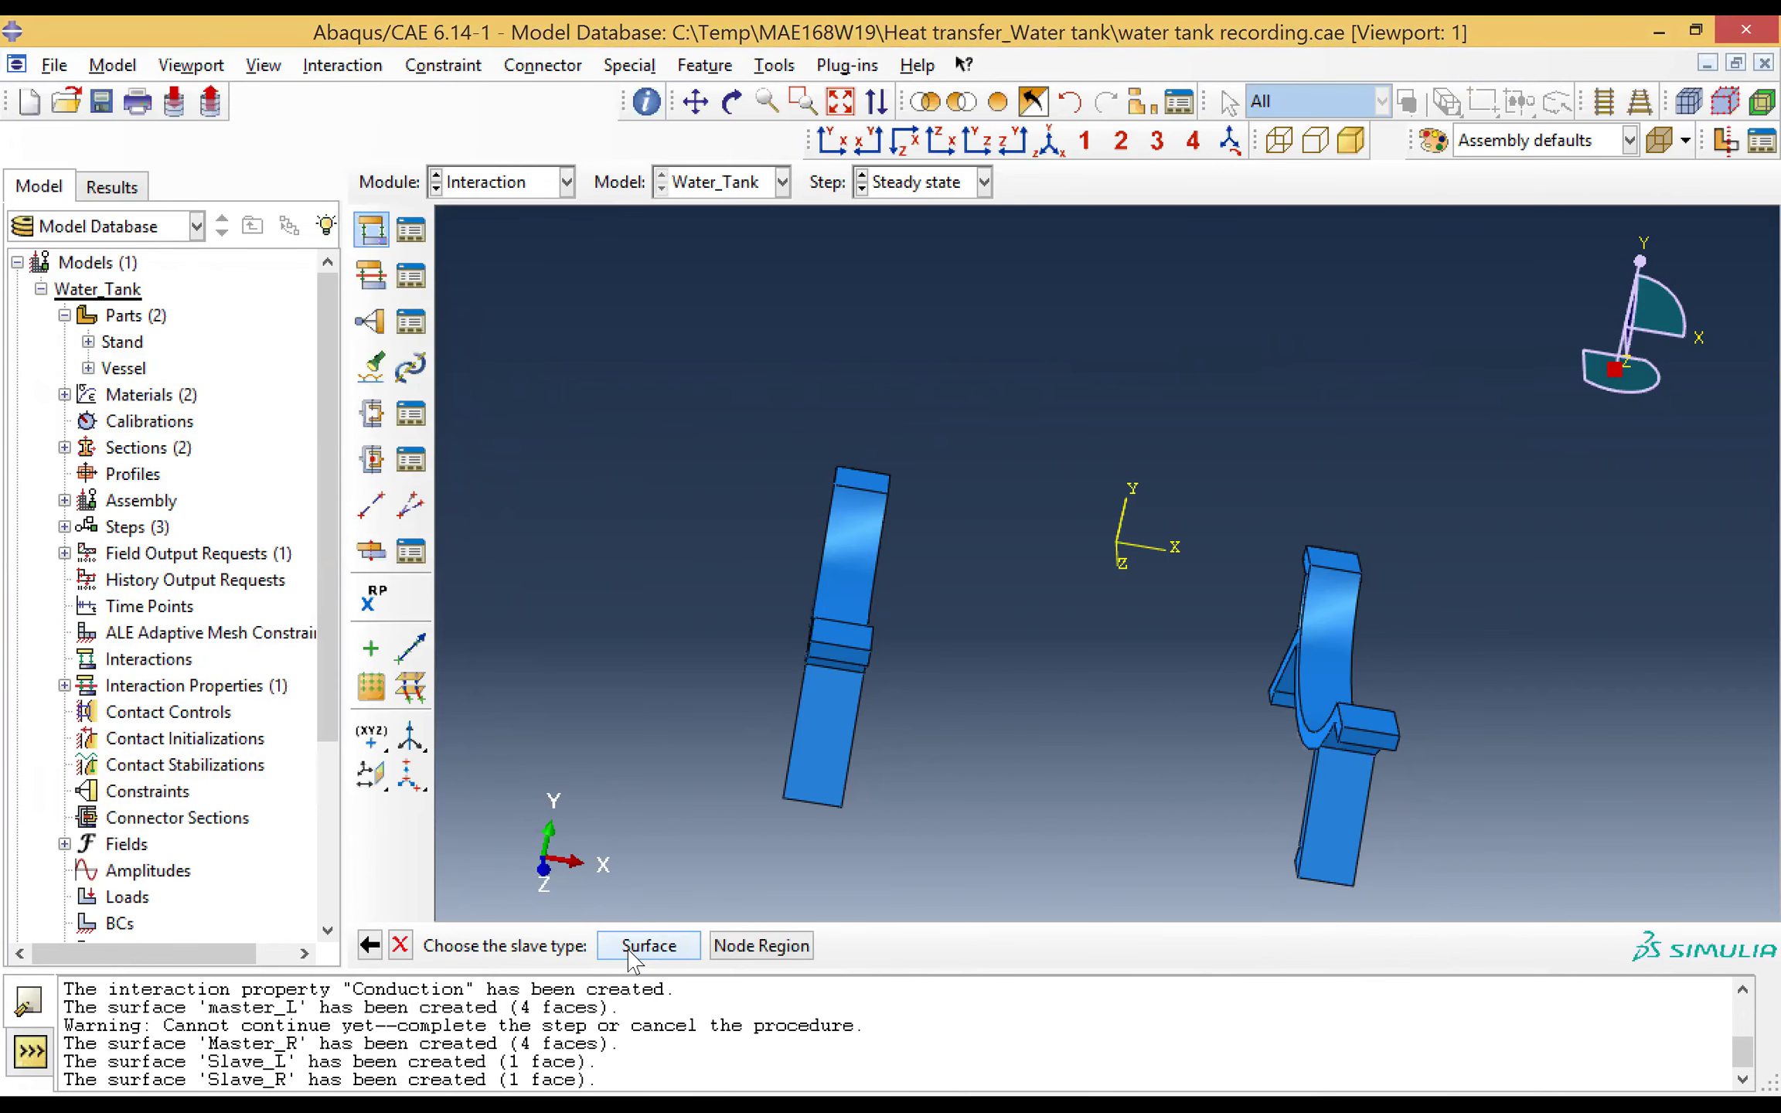
{"action": "left_click", "coordinate": [638, 950]}
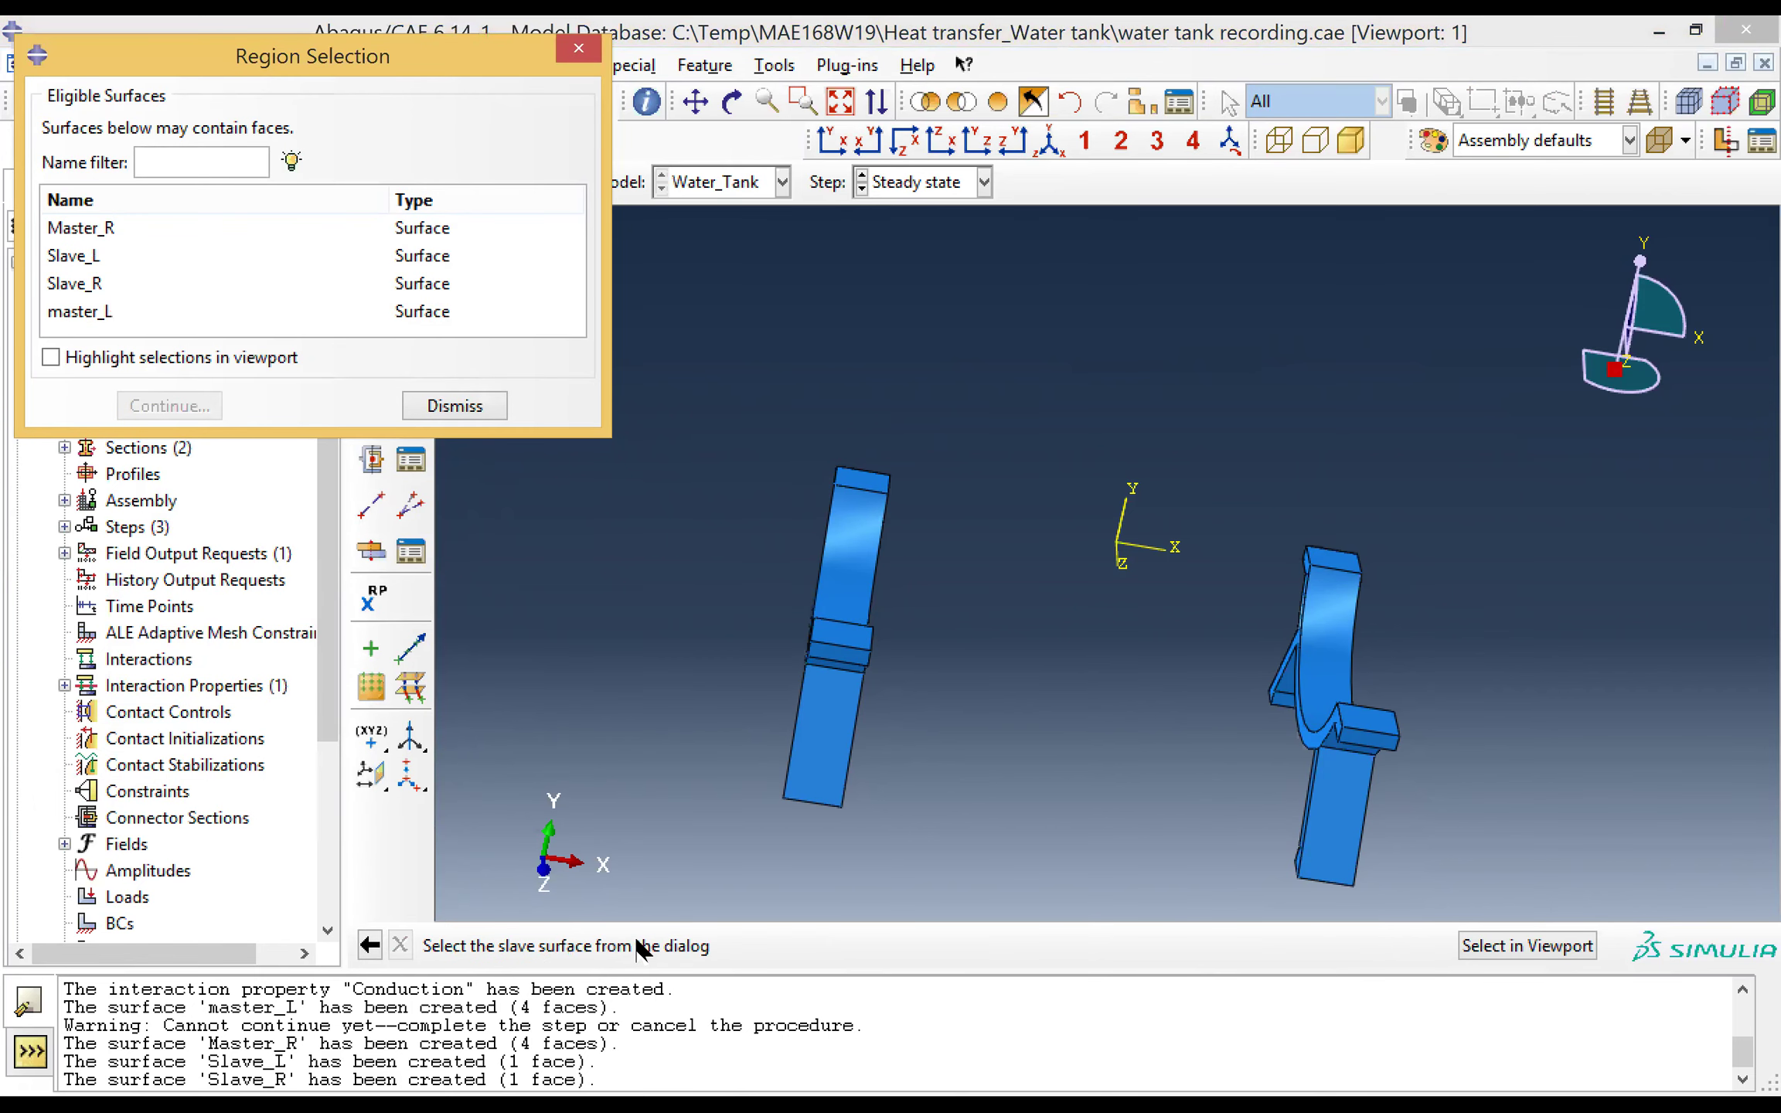
{"action": "left_click", "coordinate": [77, 257]}
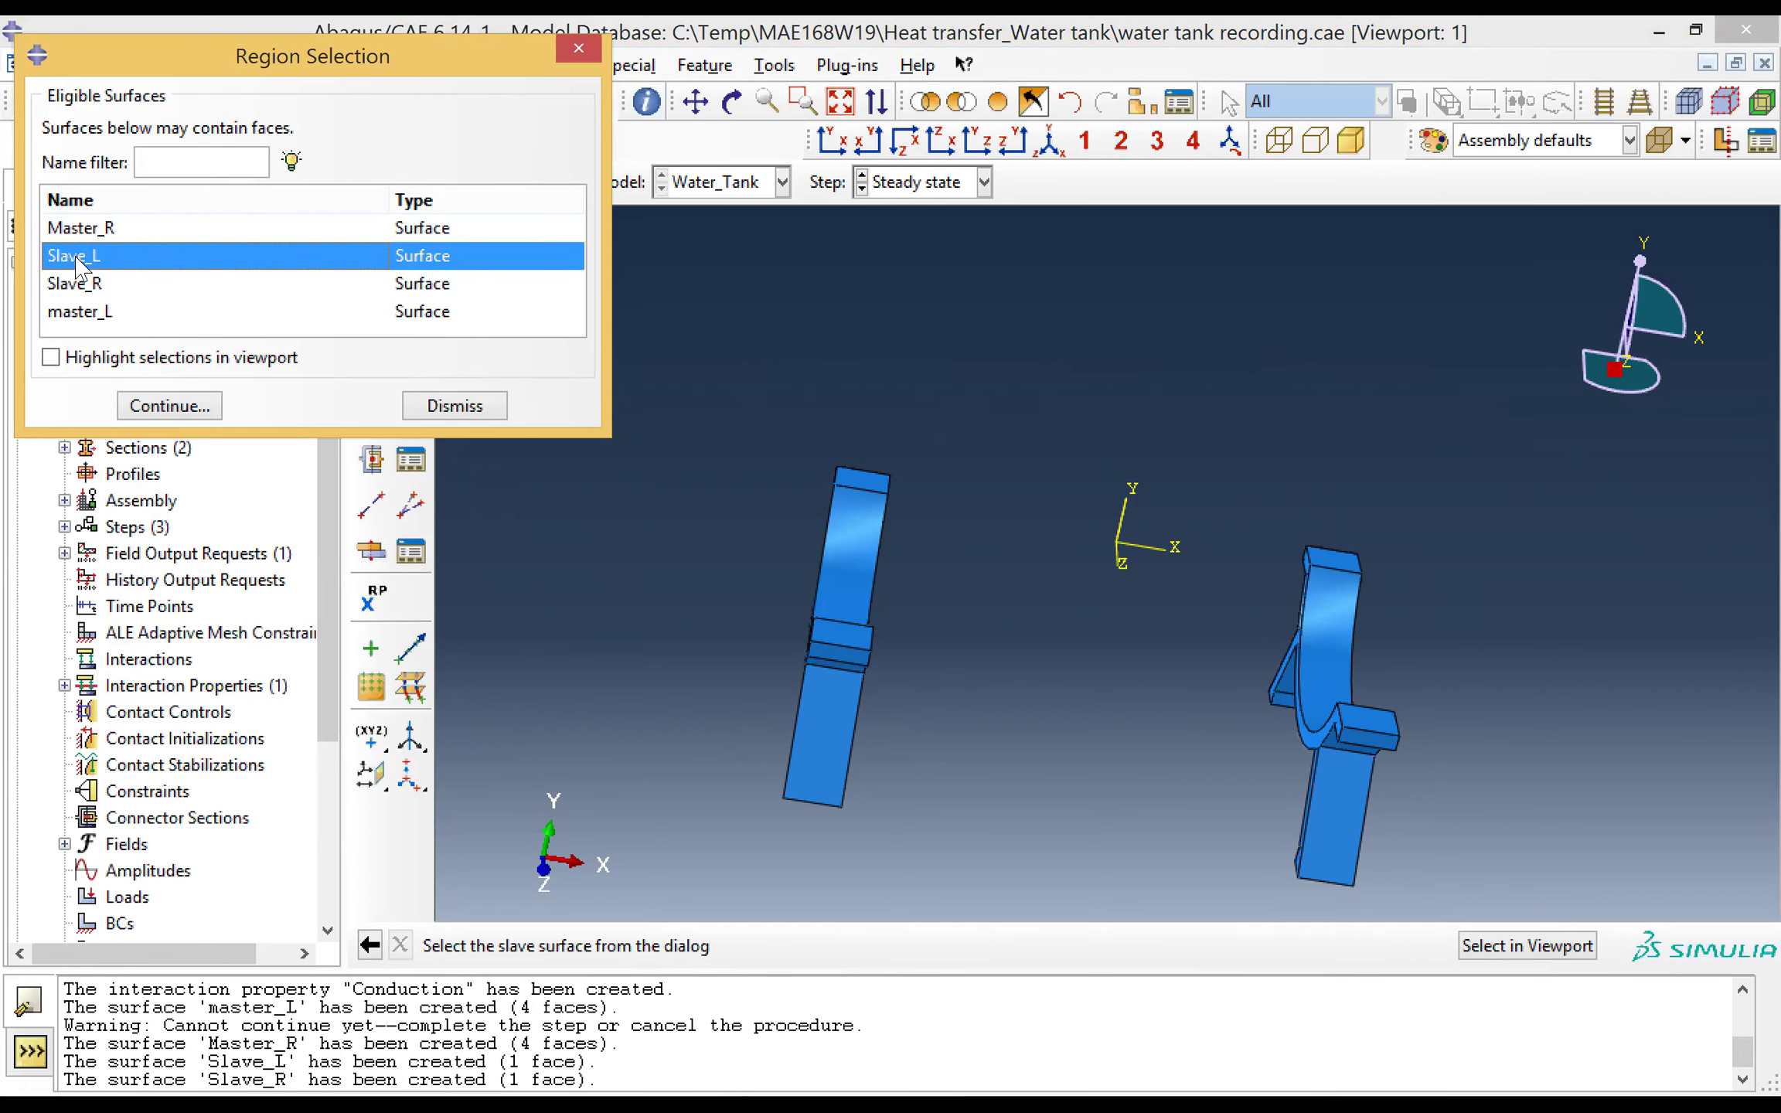
{"action": "middle_click", "coordinate": [617, 608]}
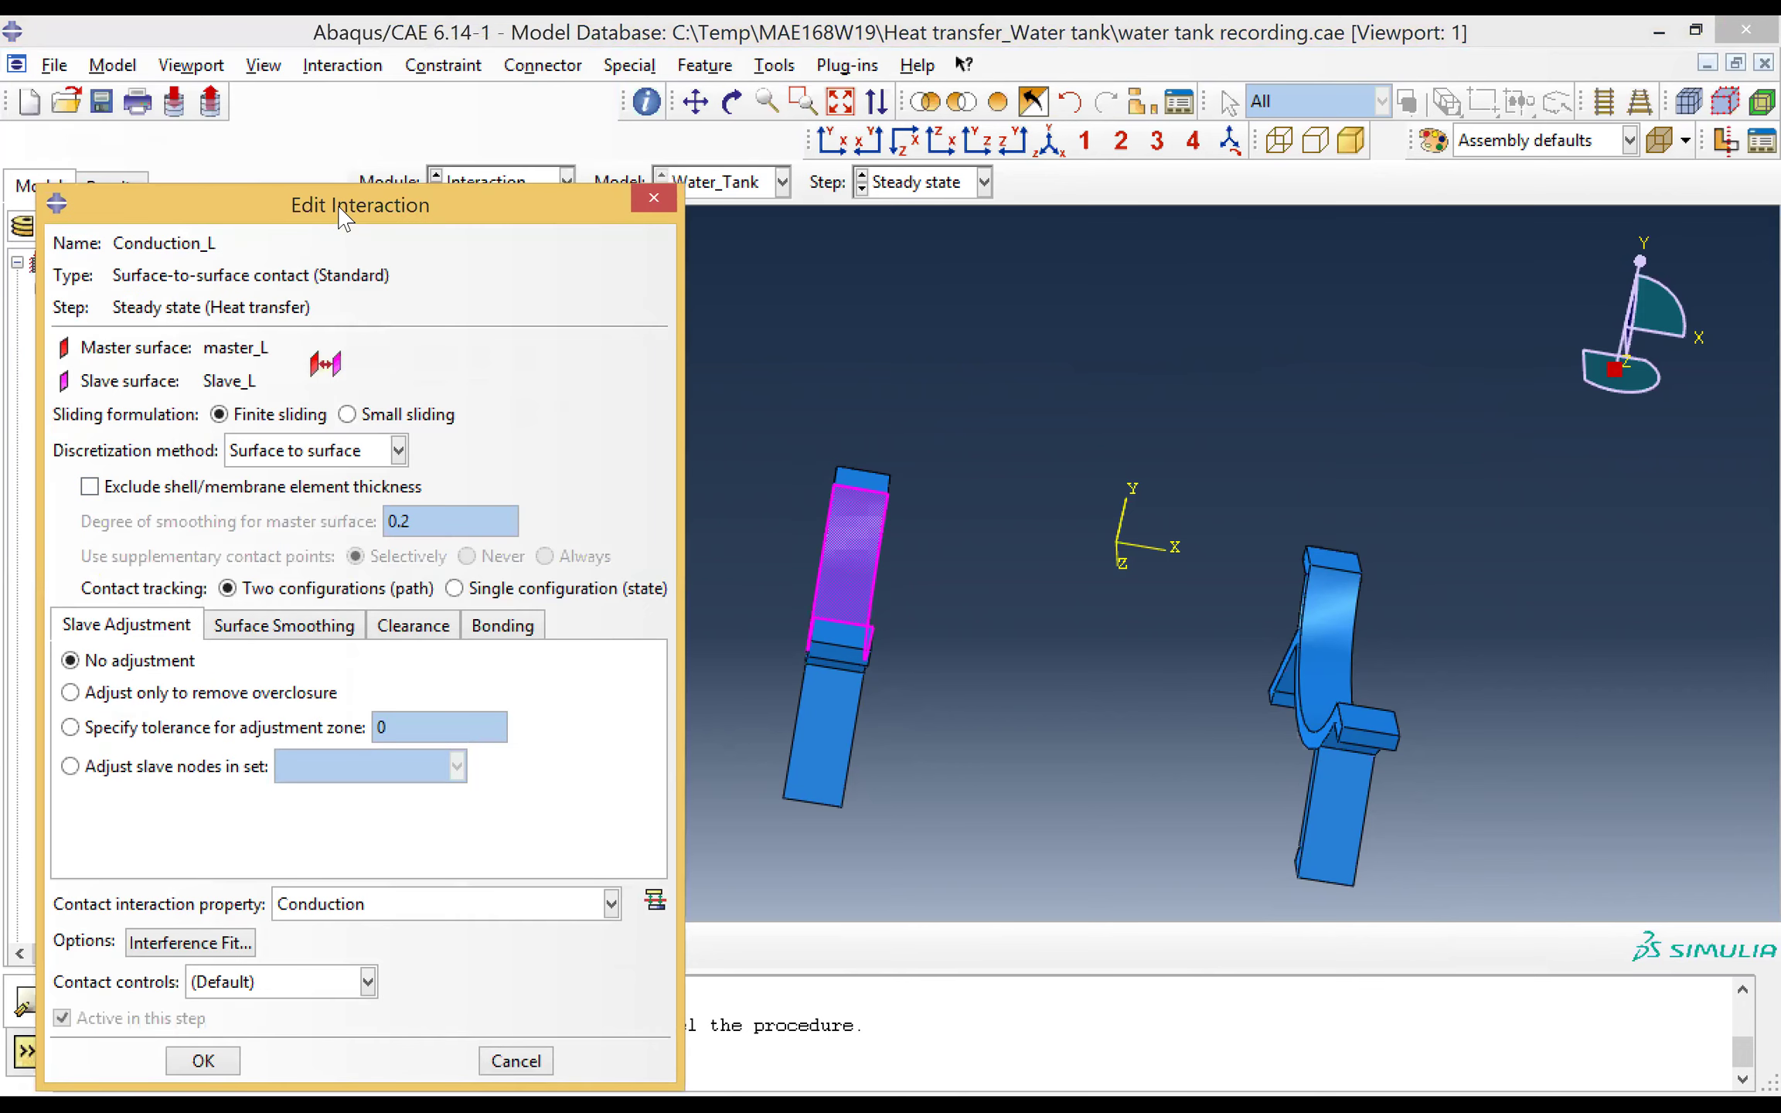
Step: Set Conduction_L's slave adjustment to only remove overclosure, keep the Conduction contact property, and create the interaction
{"action": "left_click_drag", "start_coordinate": [344, 219], "coordinate": [463, 87]}
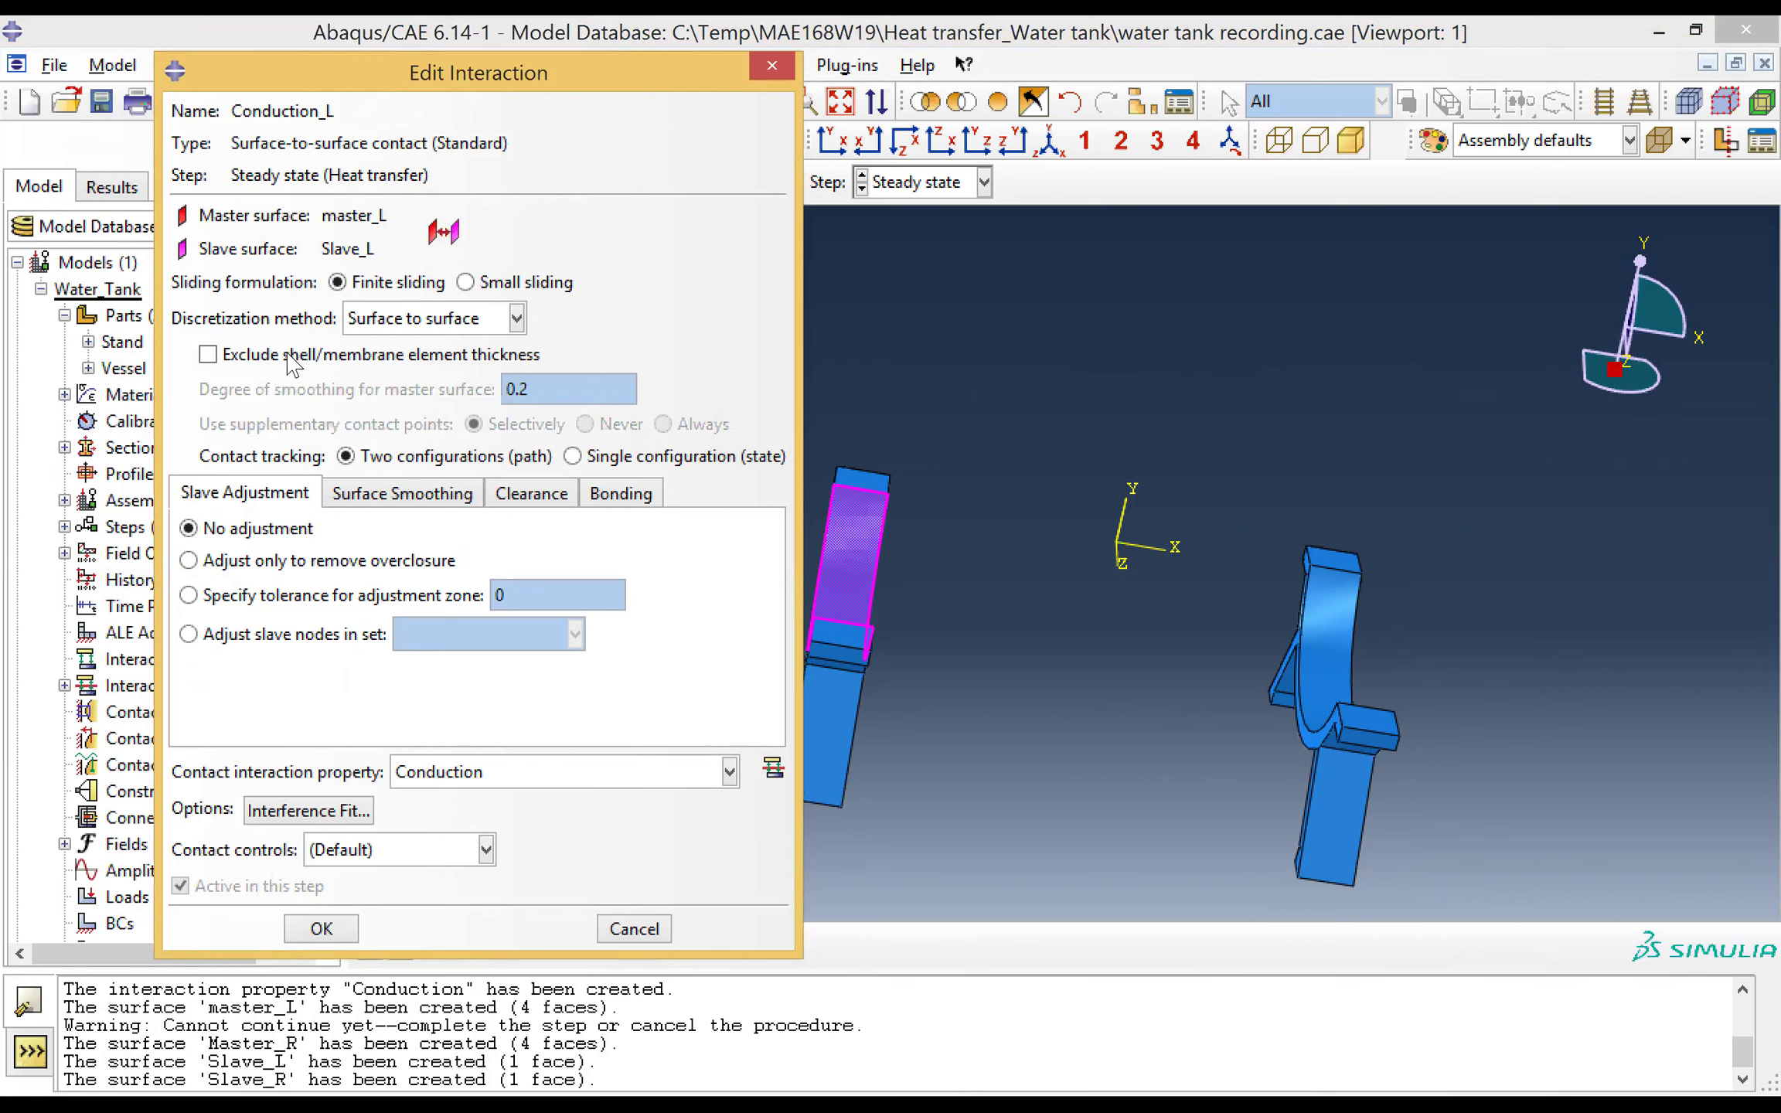
{"action": "left_click", "coordinate": [235, 572]}
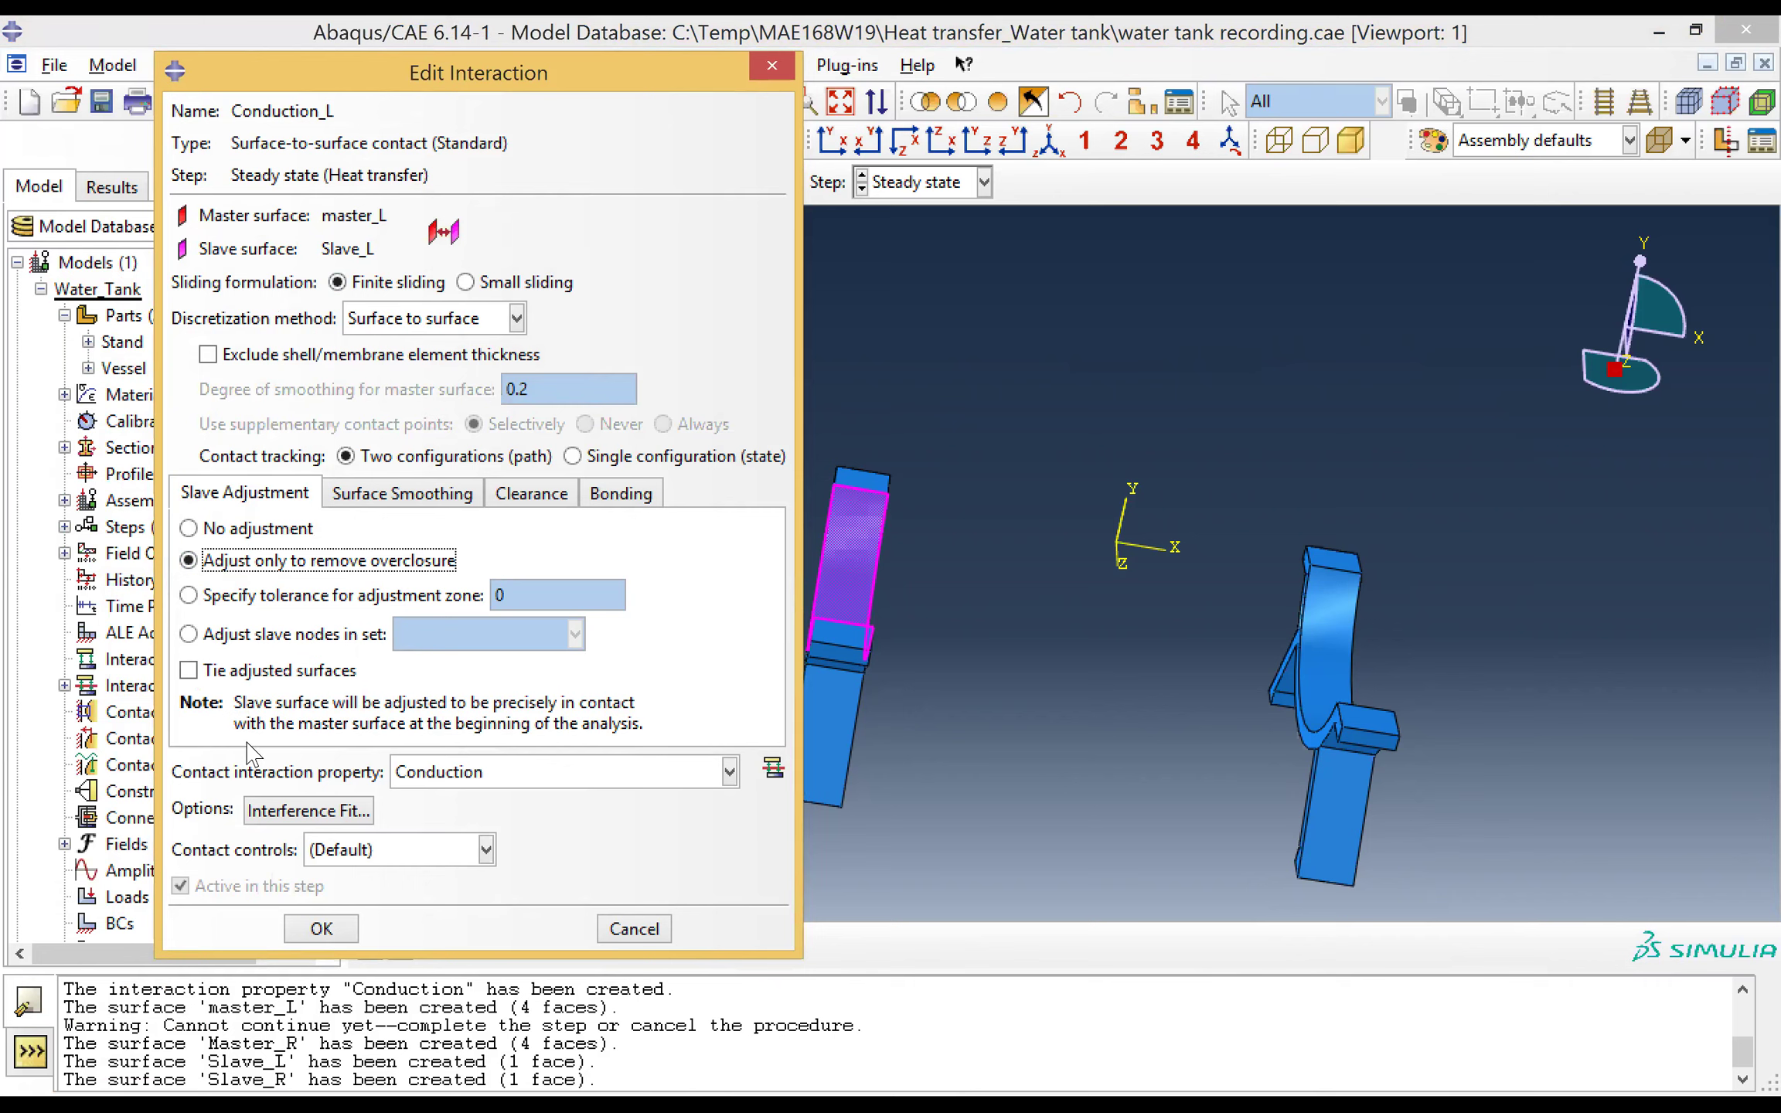
{"action": "left_click", "coordinate": [539, 776]}
{"action": "left_click", "coordinate": [539, 776]}
{"action": "left_click", "coordinate": [321, 929]}
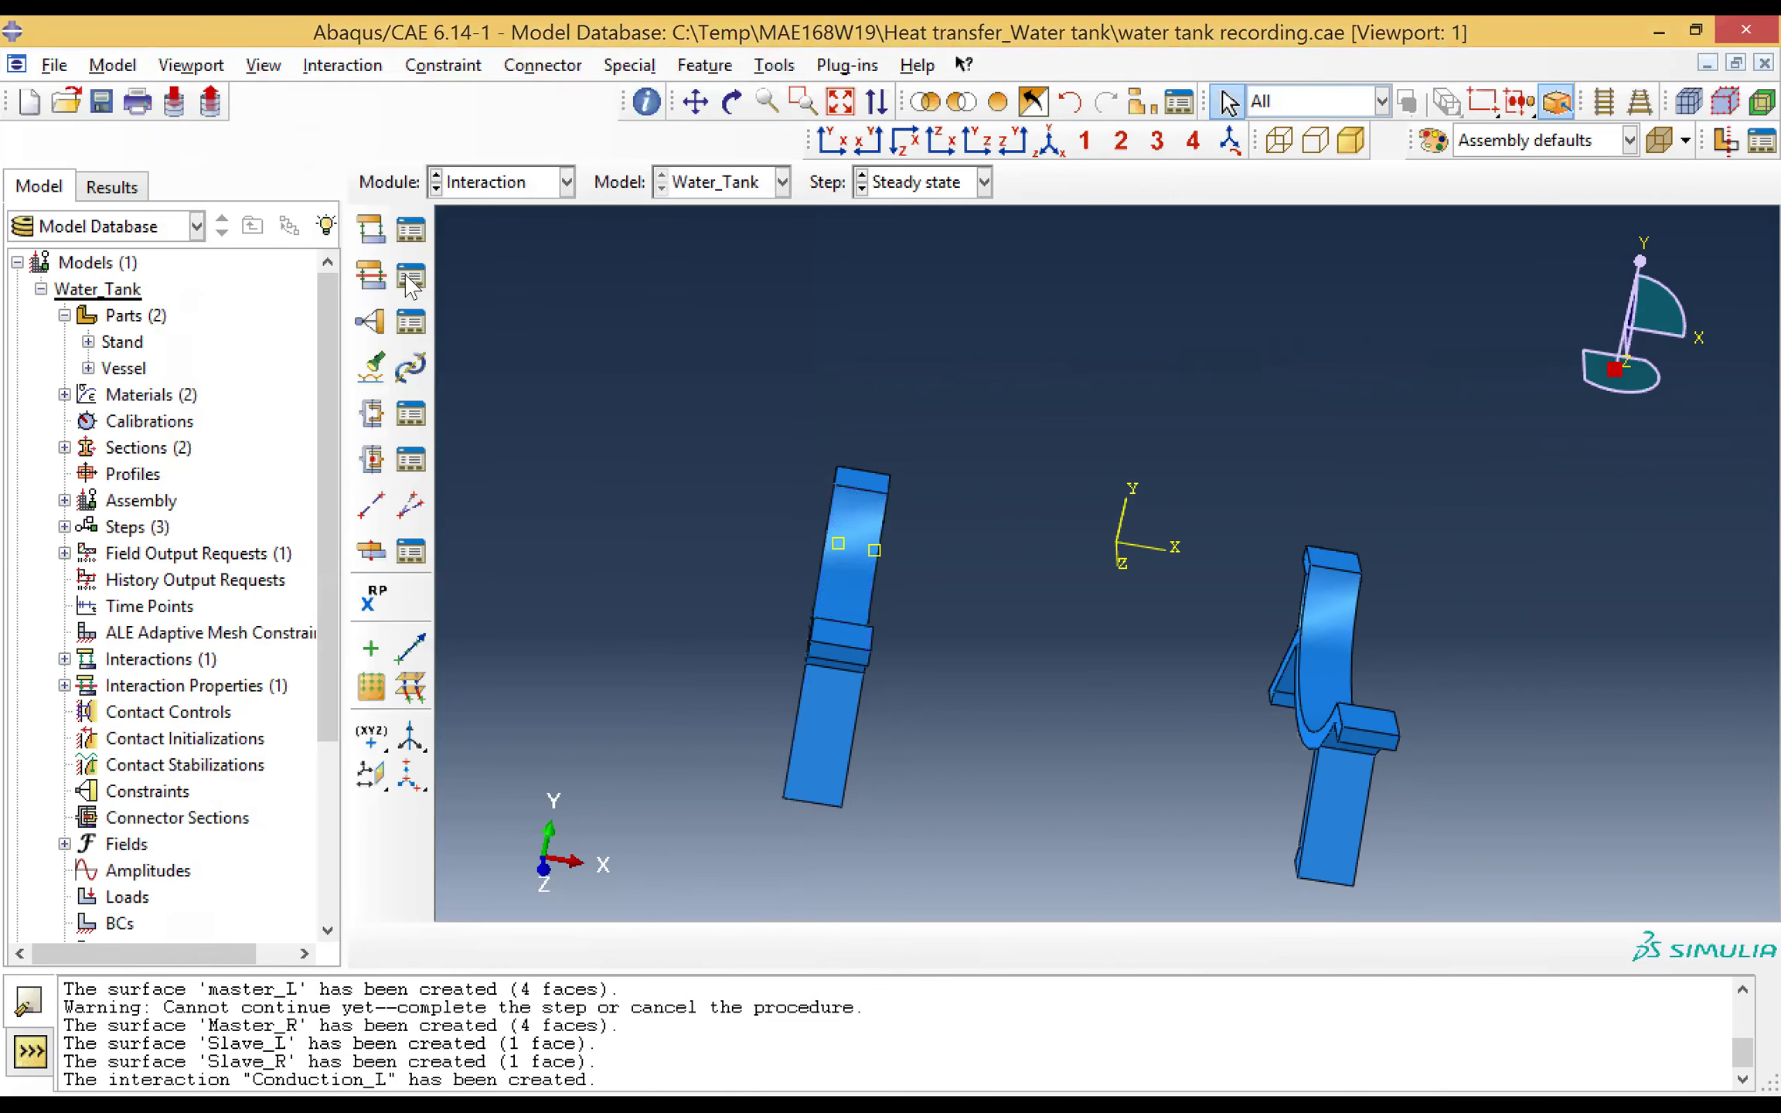
Step: Start a Surface-to-surface contact (Standard) interaction named "Conduction R" in the Steady state step
{"action": "left_click", "coordinate": [371, 229]}
{"action": "left_click_drag", "start_coordinate": [179, 334], "coordinate": [19, 325]}
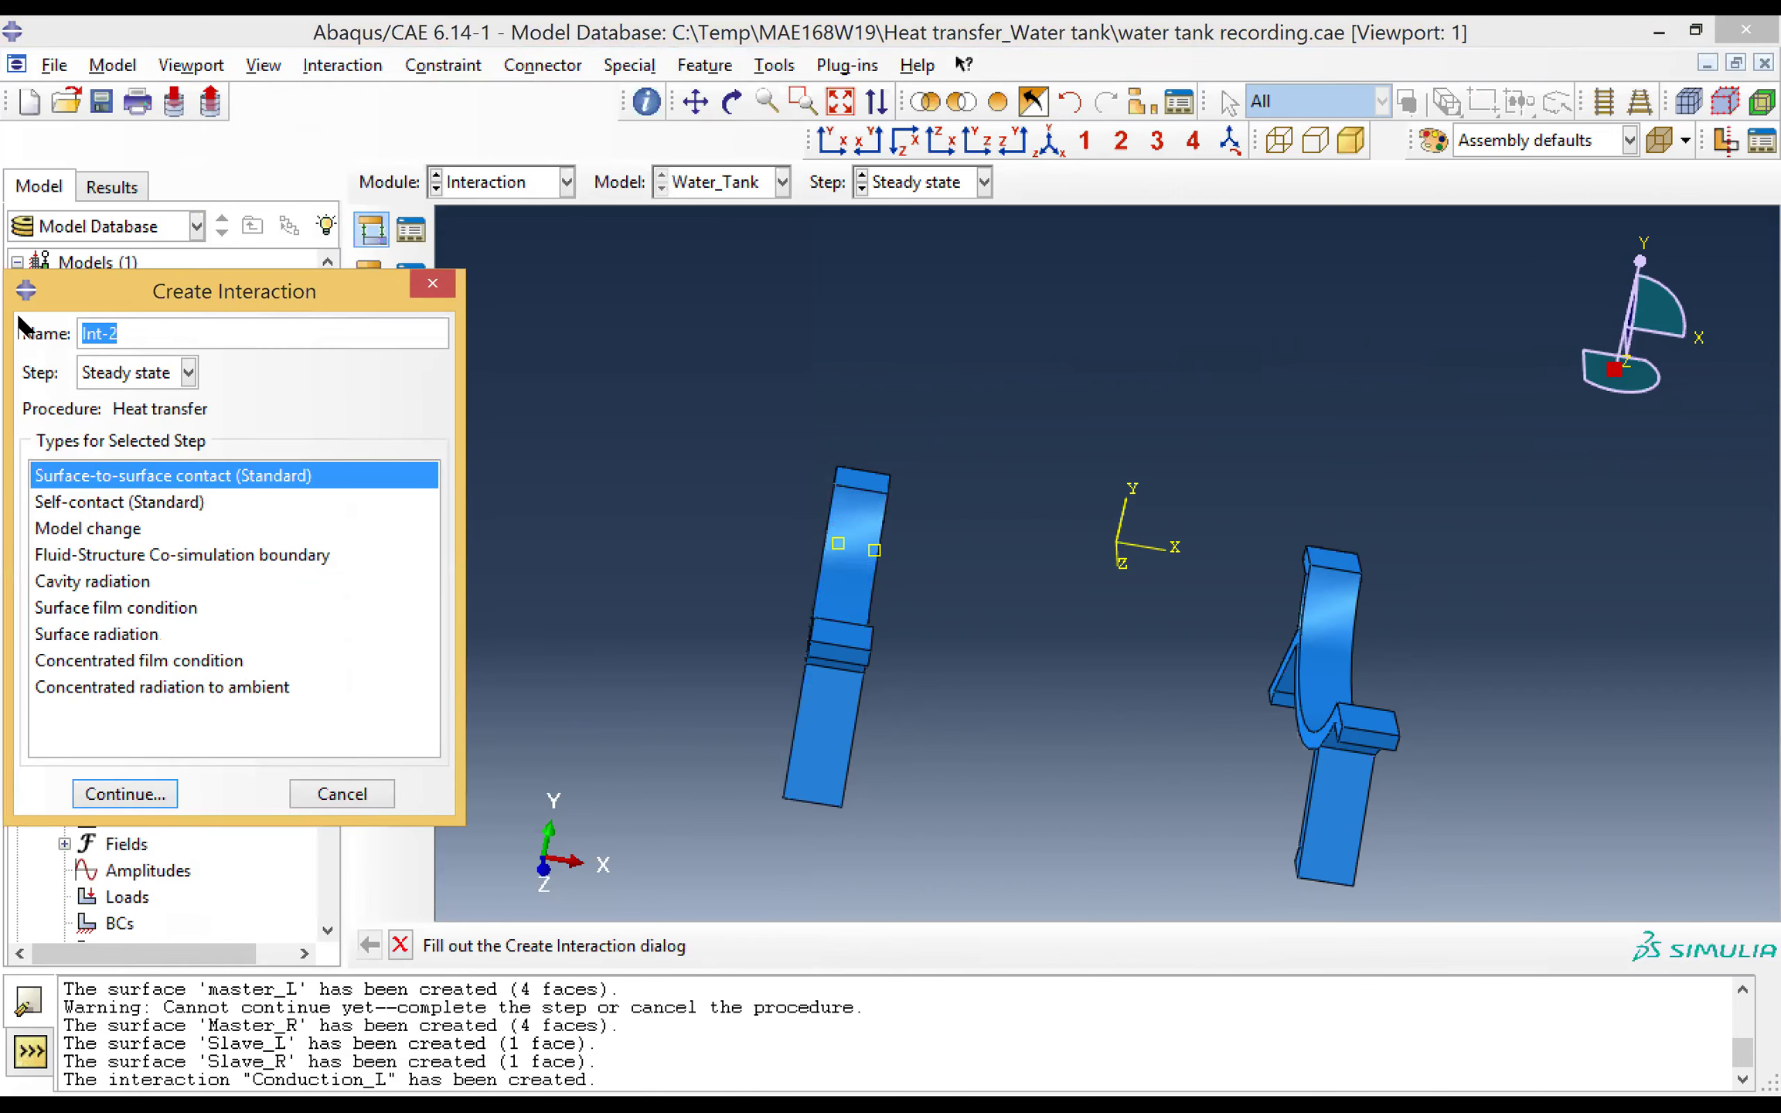
{"action": "type", "text": "Conduction R"}
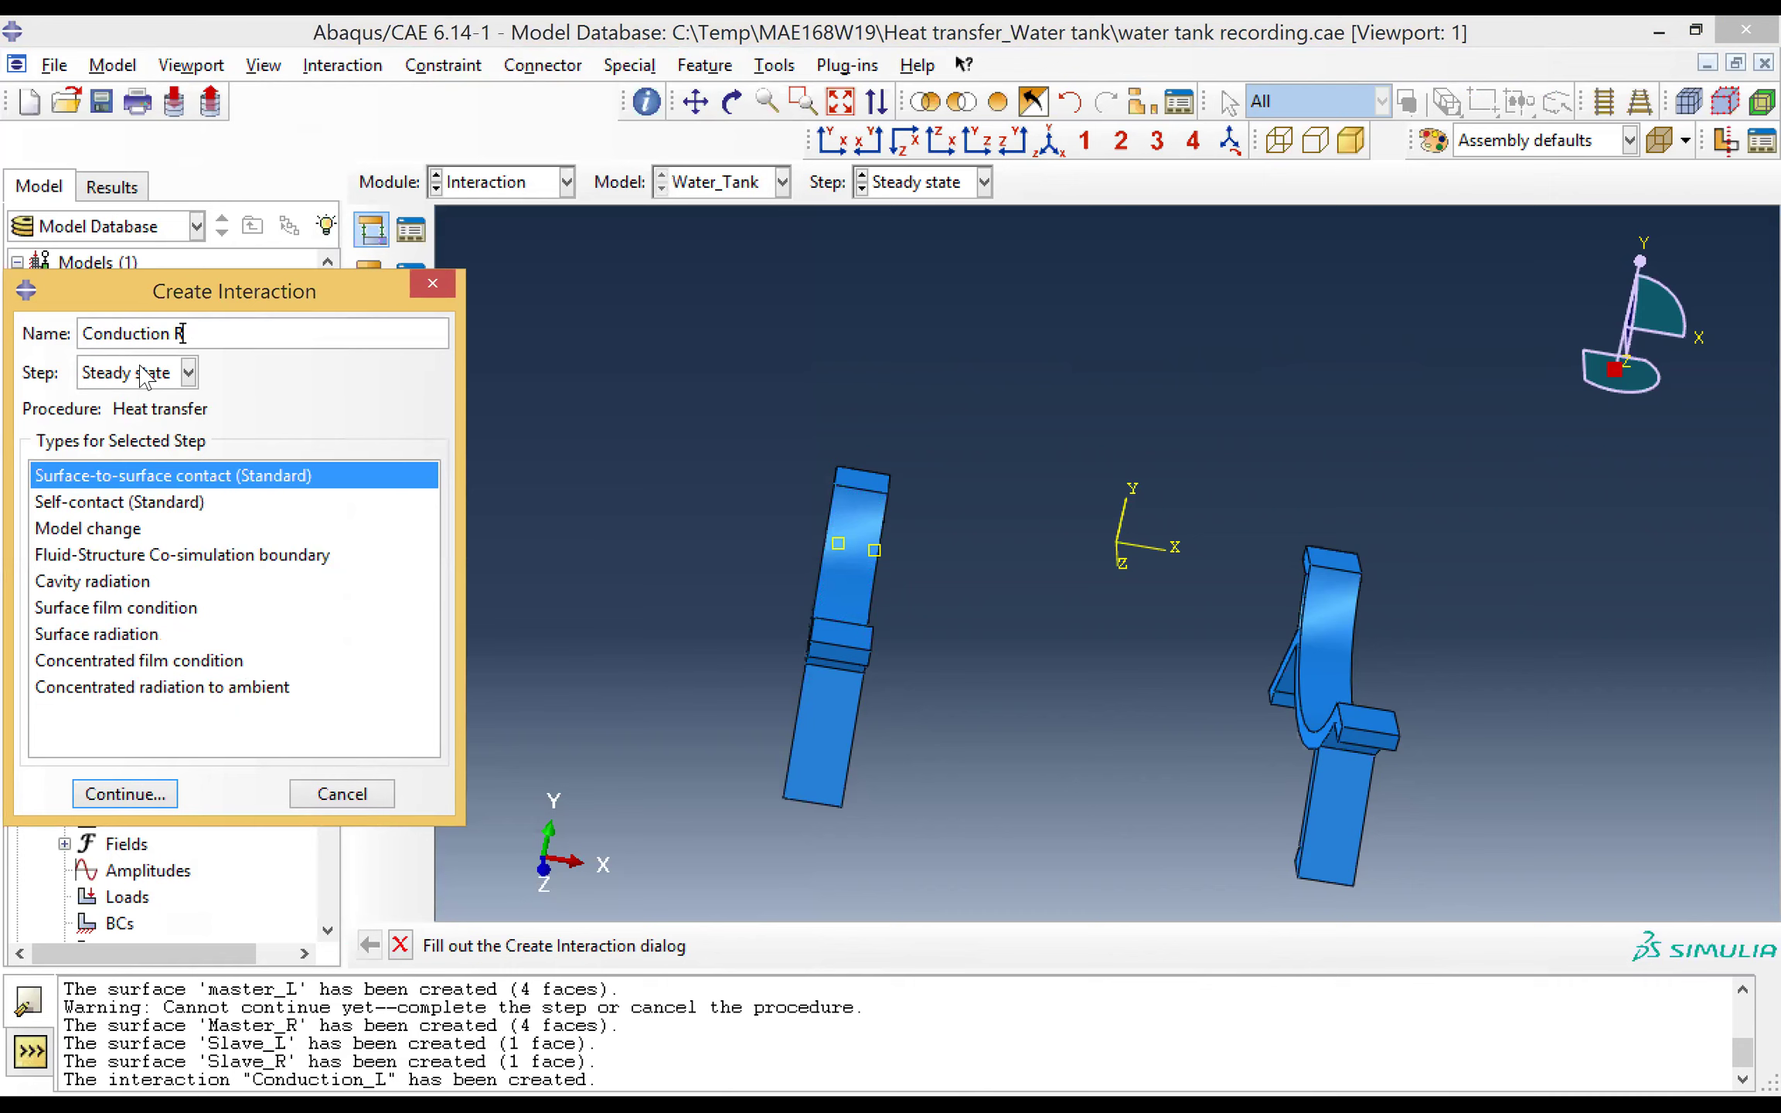
{"action": "left_click", "coordinate": [106, 479]}
{"action": "double_click", "coordinate": [138, 466]}
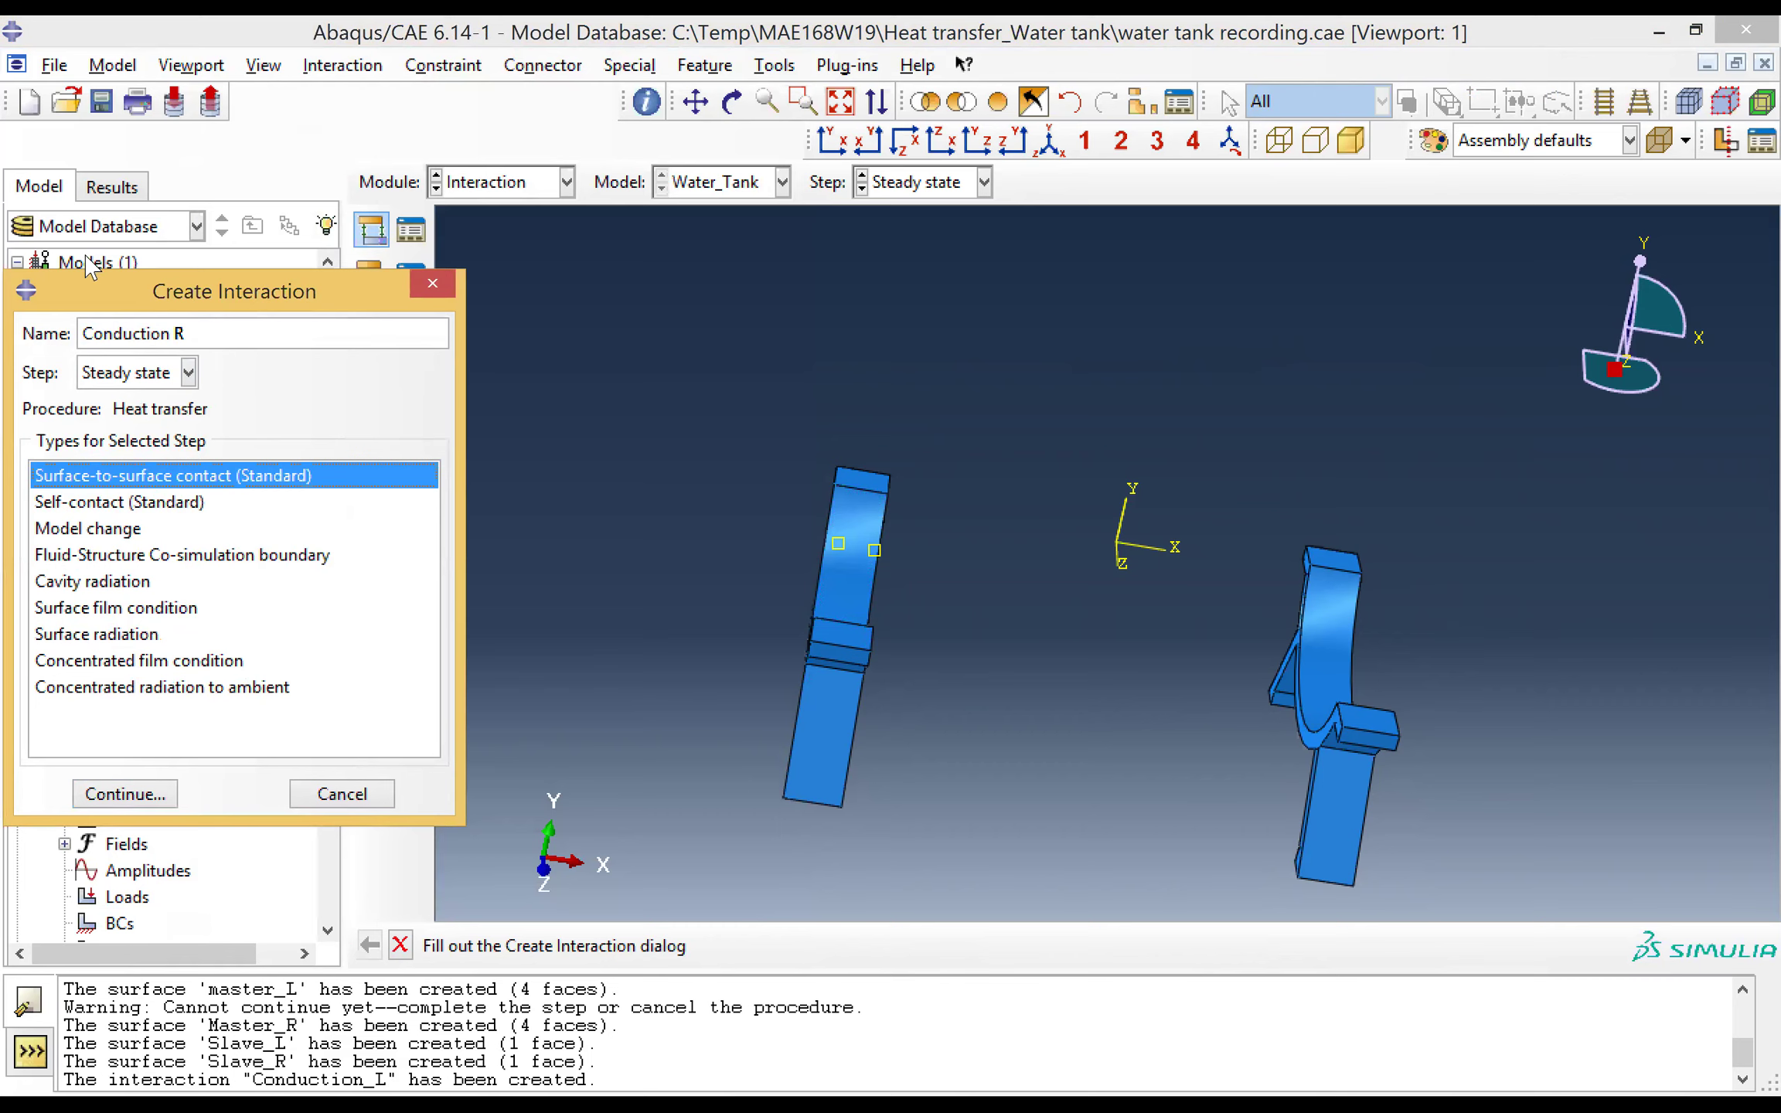
Step: Assign Master_R as the master surface and Slave_R as the slave surface of the Conduction R interaction
{"action": "left_click", "coordinate": [86, 230]}
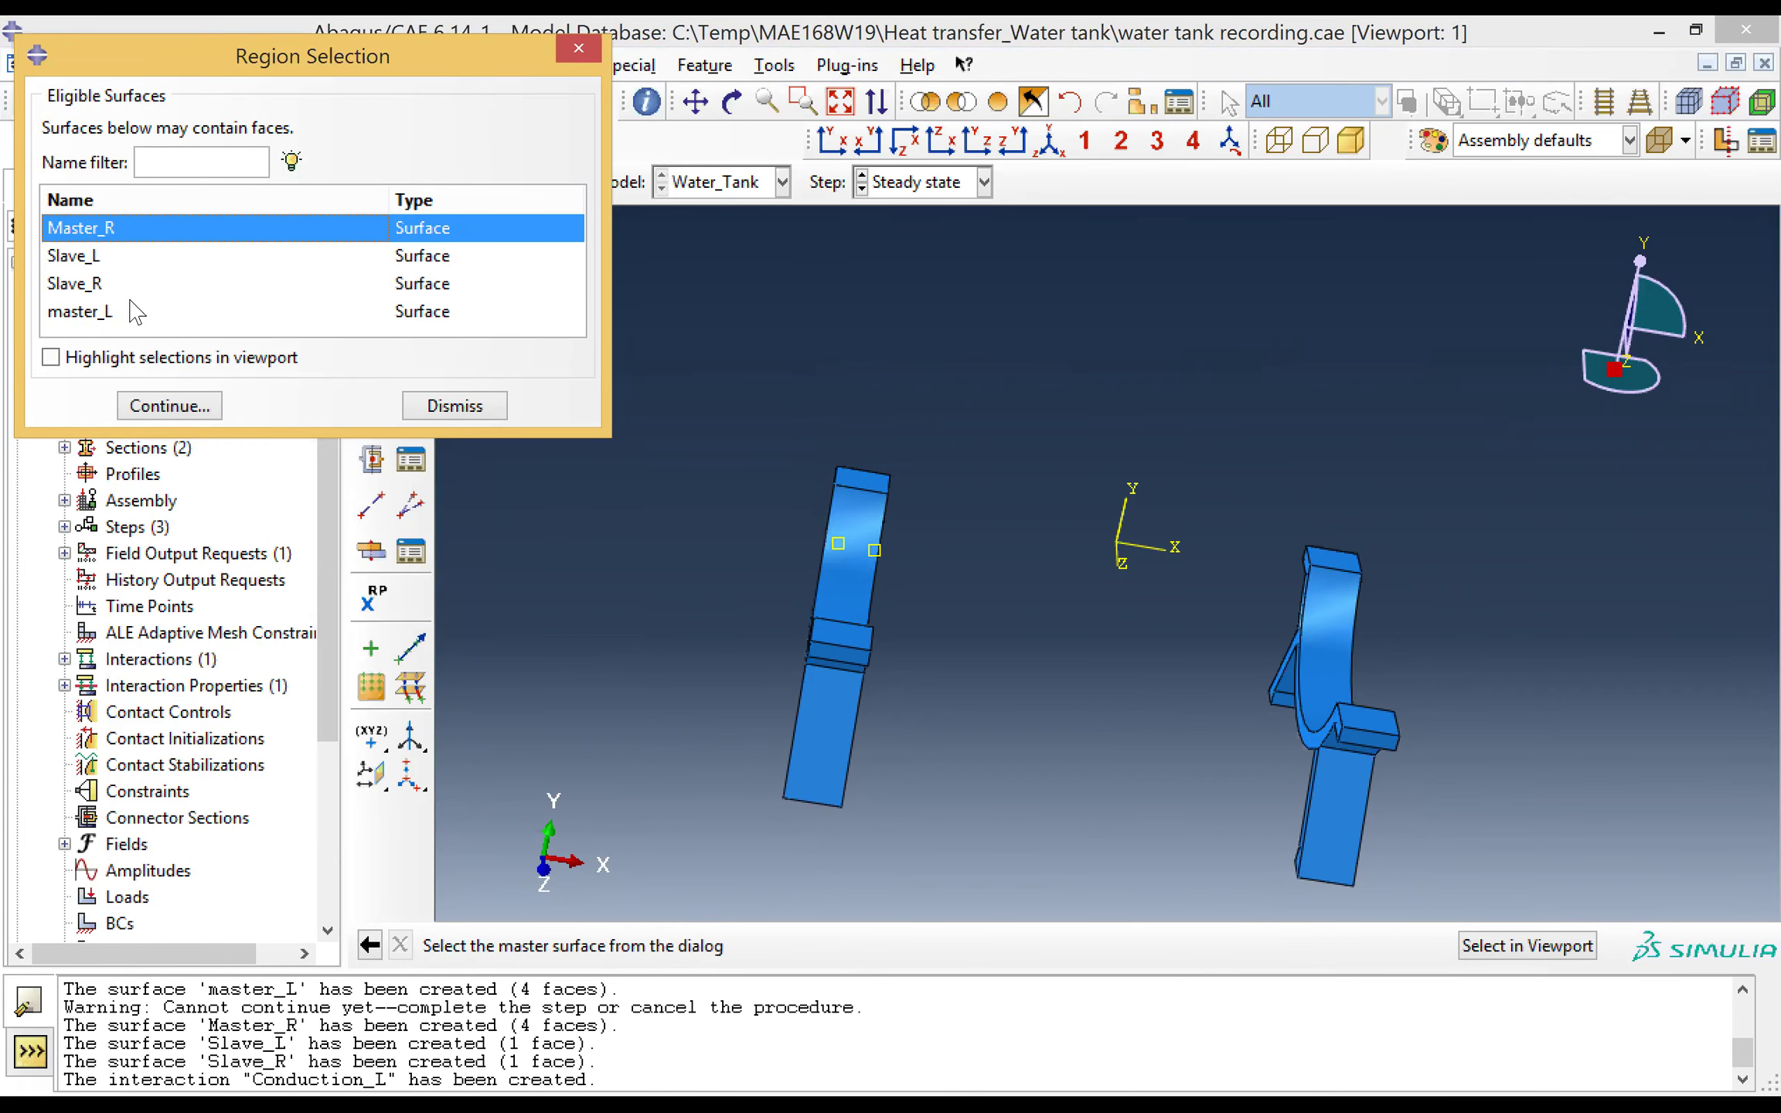
{"action": "left_click", "coordinate": [177, 412]}
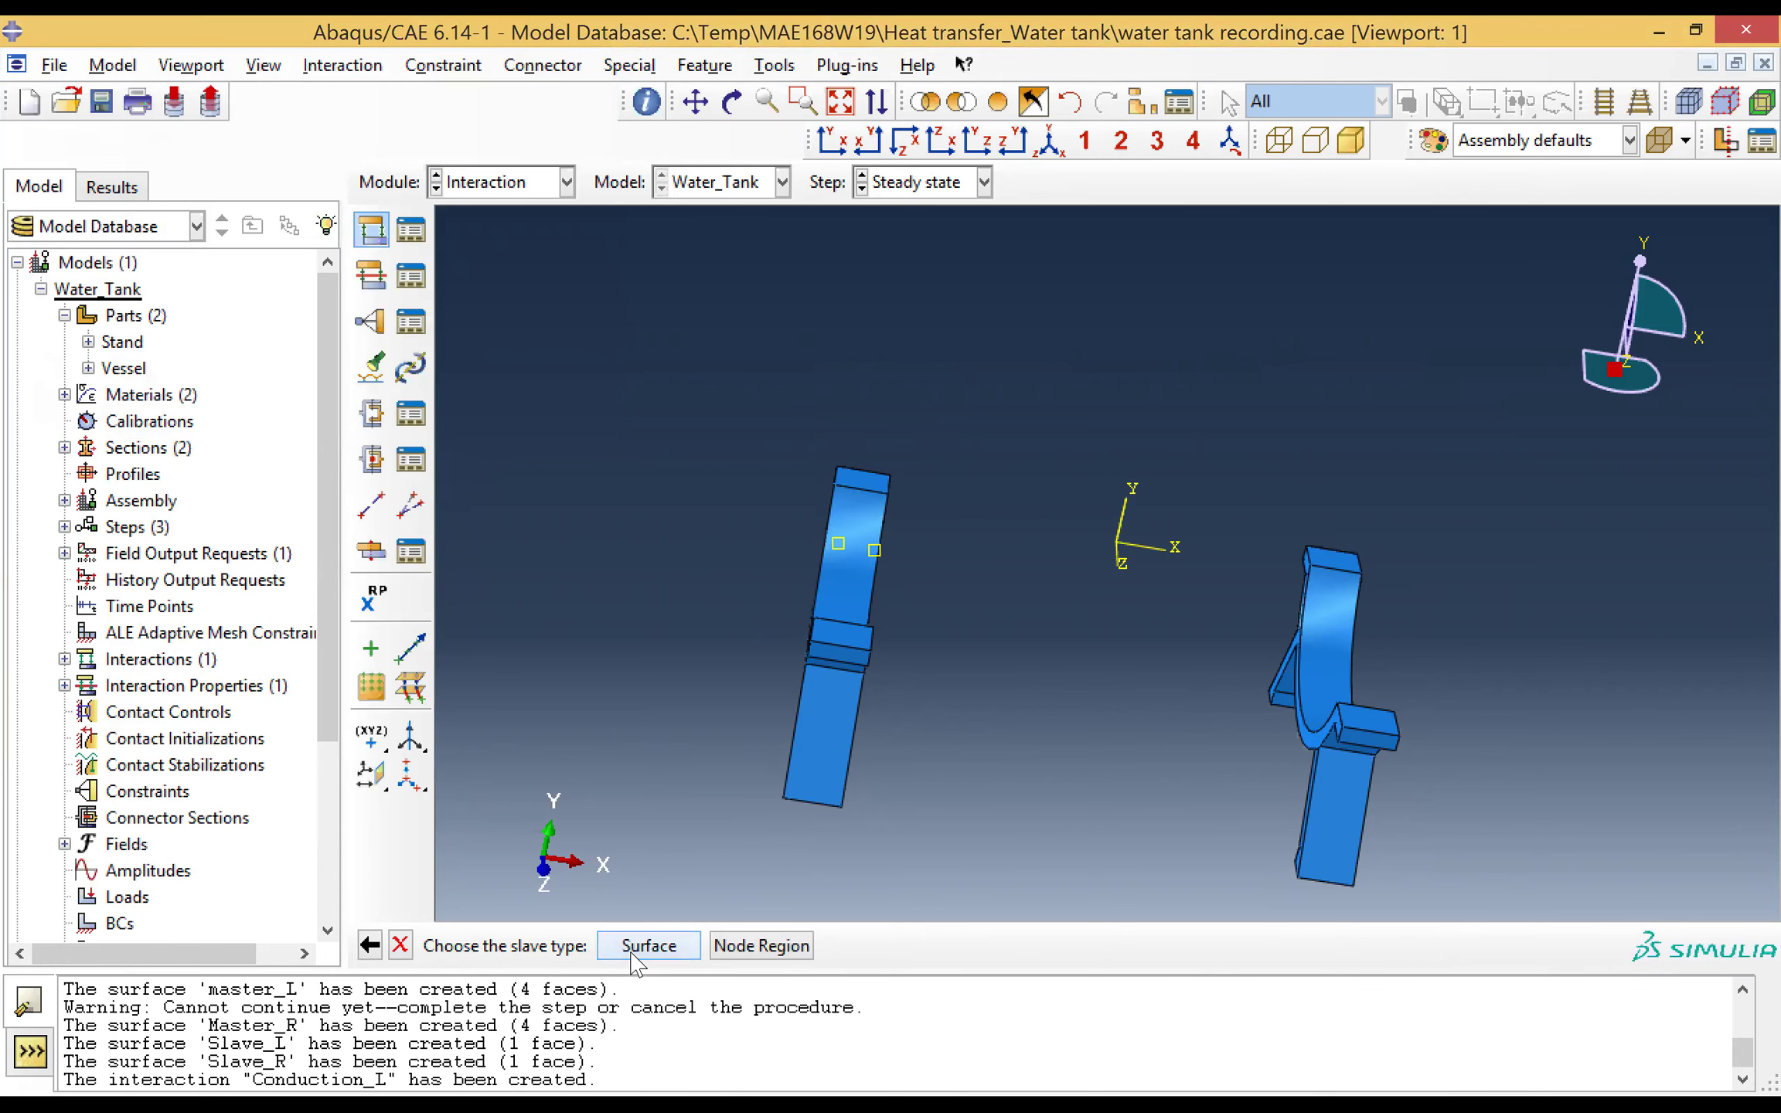
{"action": "left_click", "coordinate": [648, 946]}
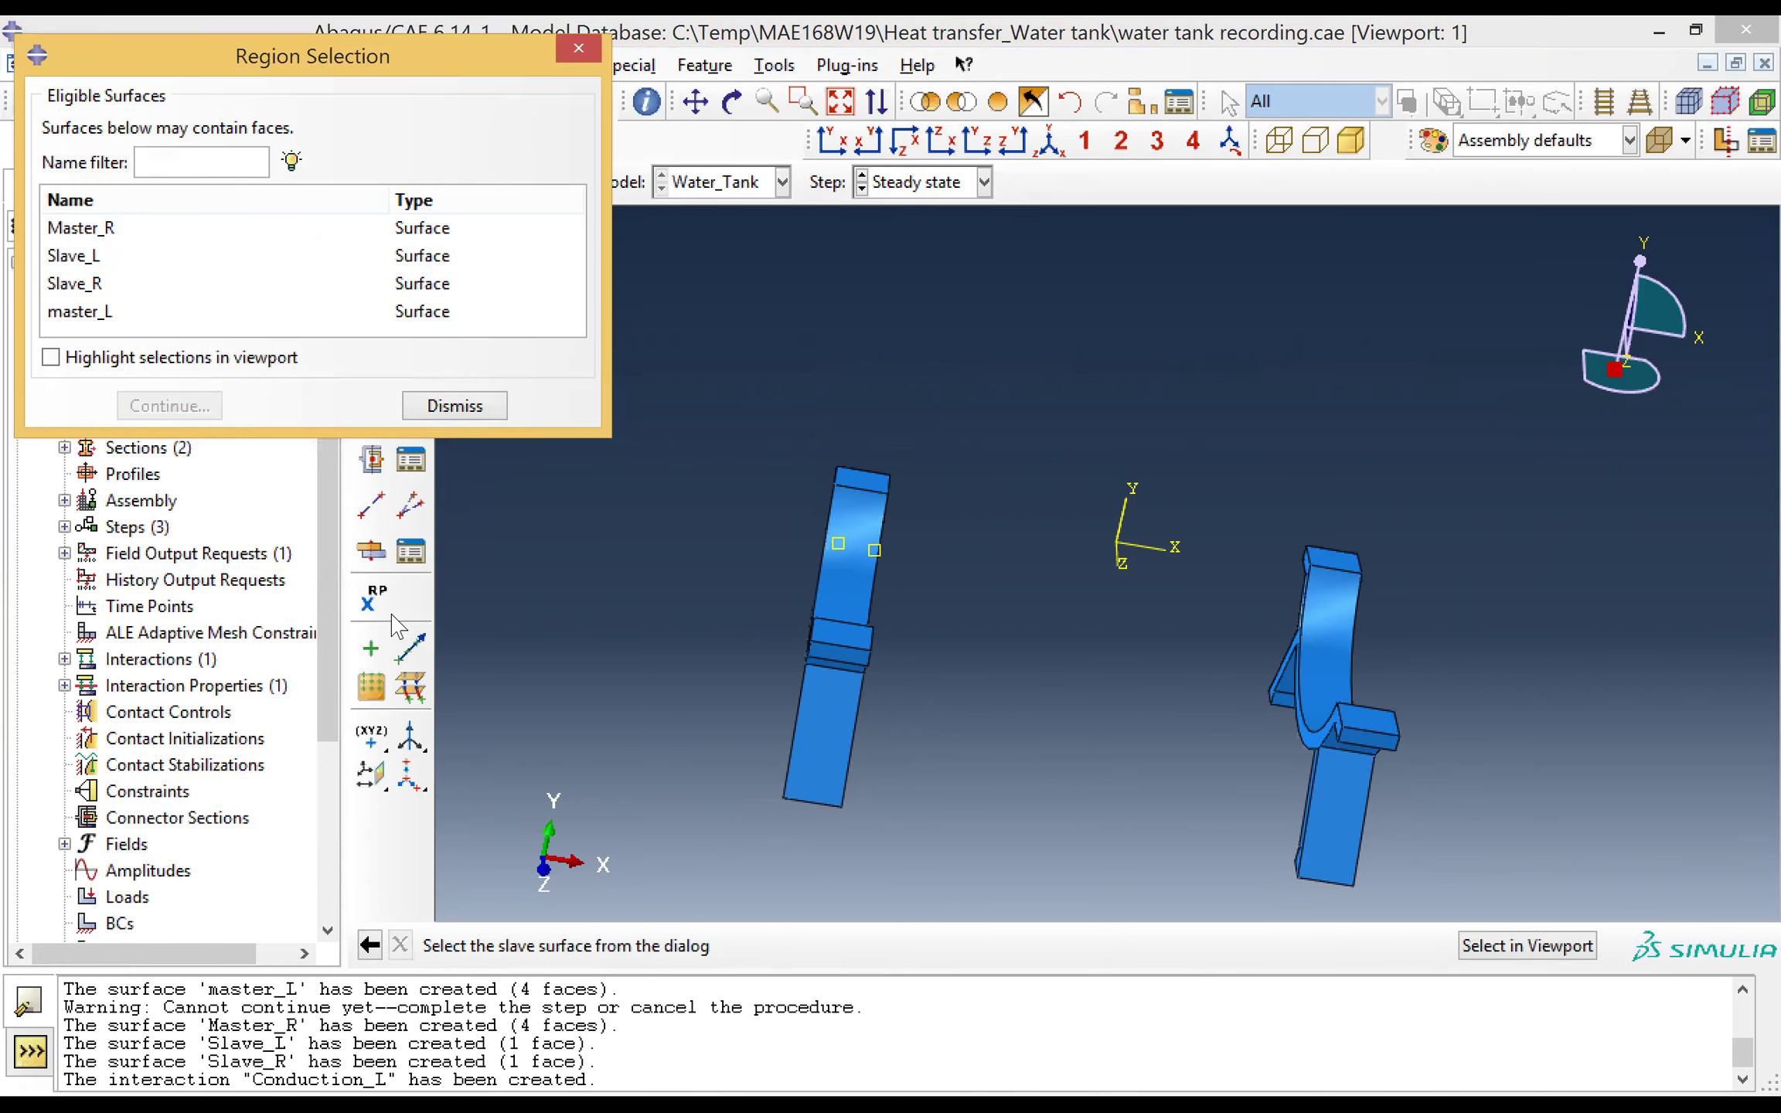
{"action": "left_click", "coordinate": [87, 284]}
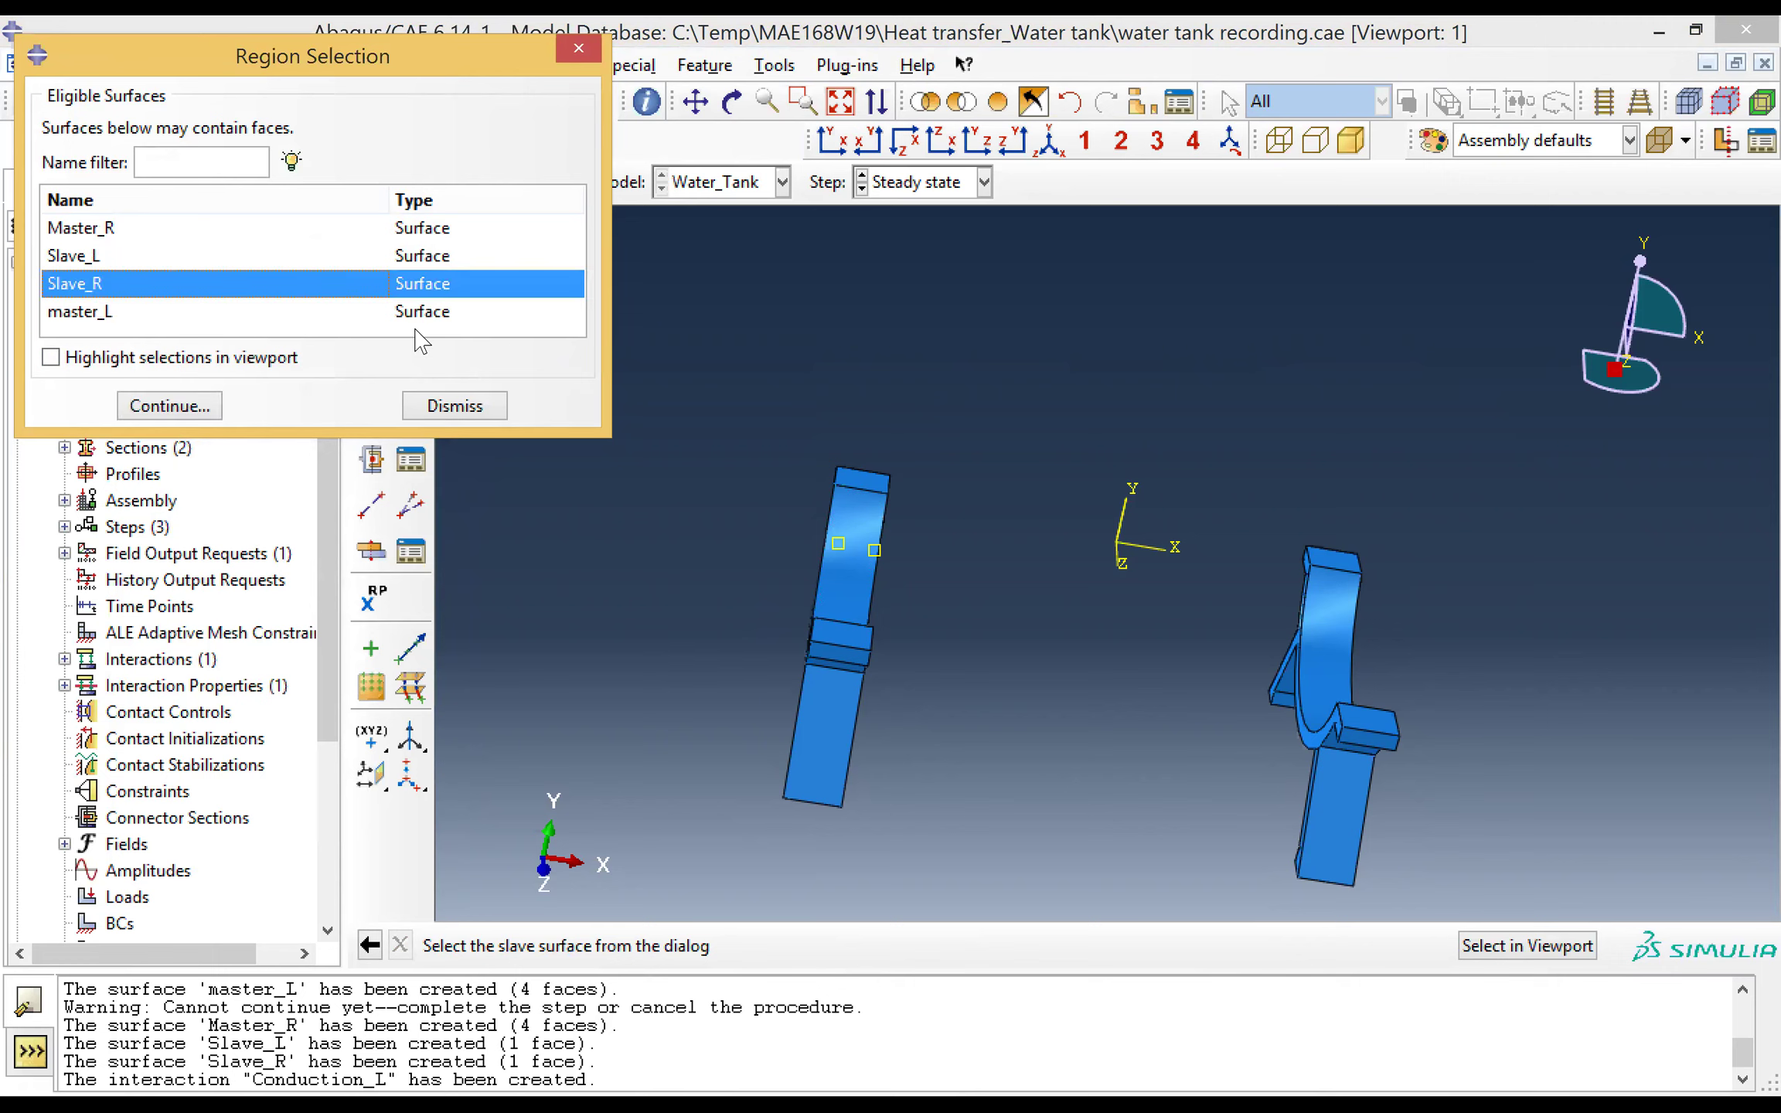
{"action": "double_click", "coordinate": [335, 289]}
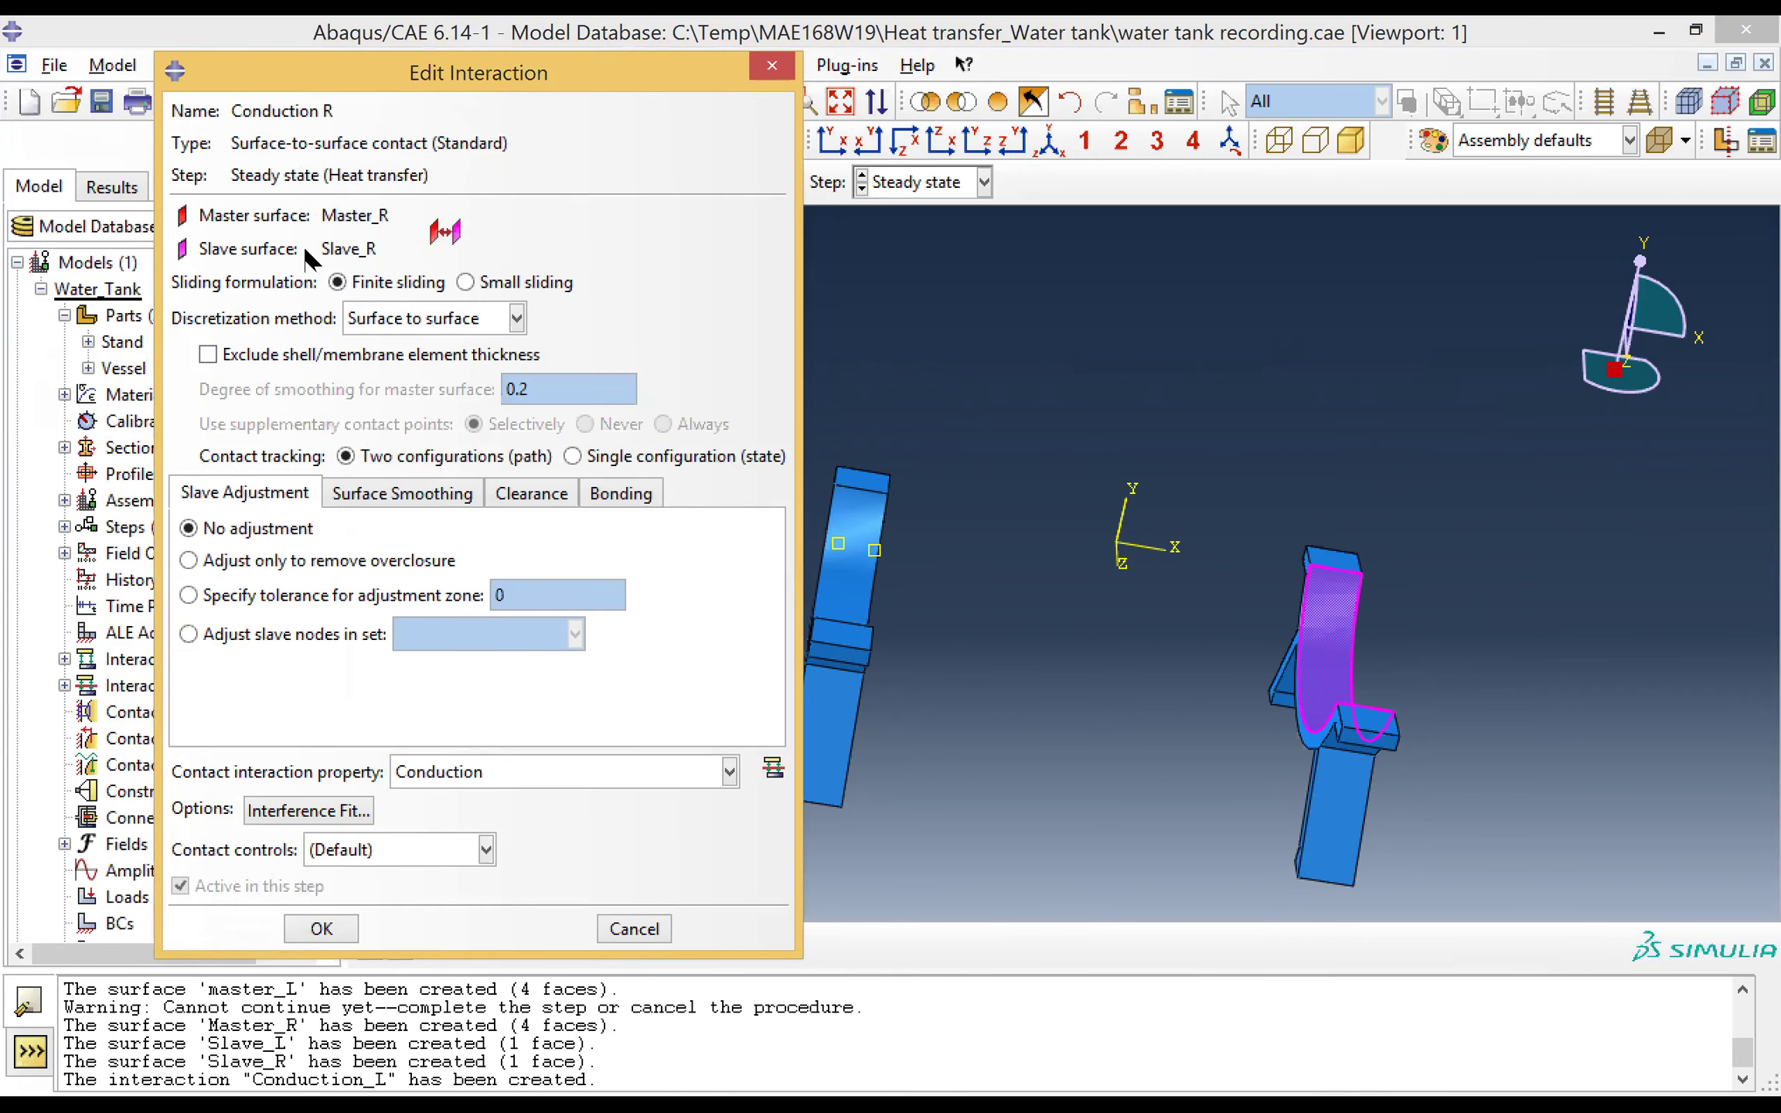
Step: Create Conduction R with slave adjustment only to remove overclosure, and display the whole assembly again
{"action": "left_click", "coordinate": [271, 570]}
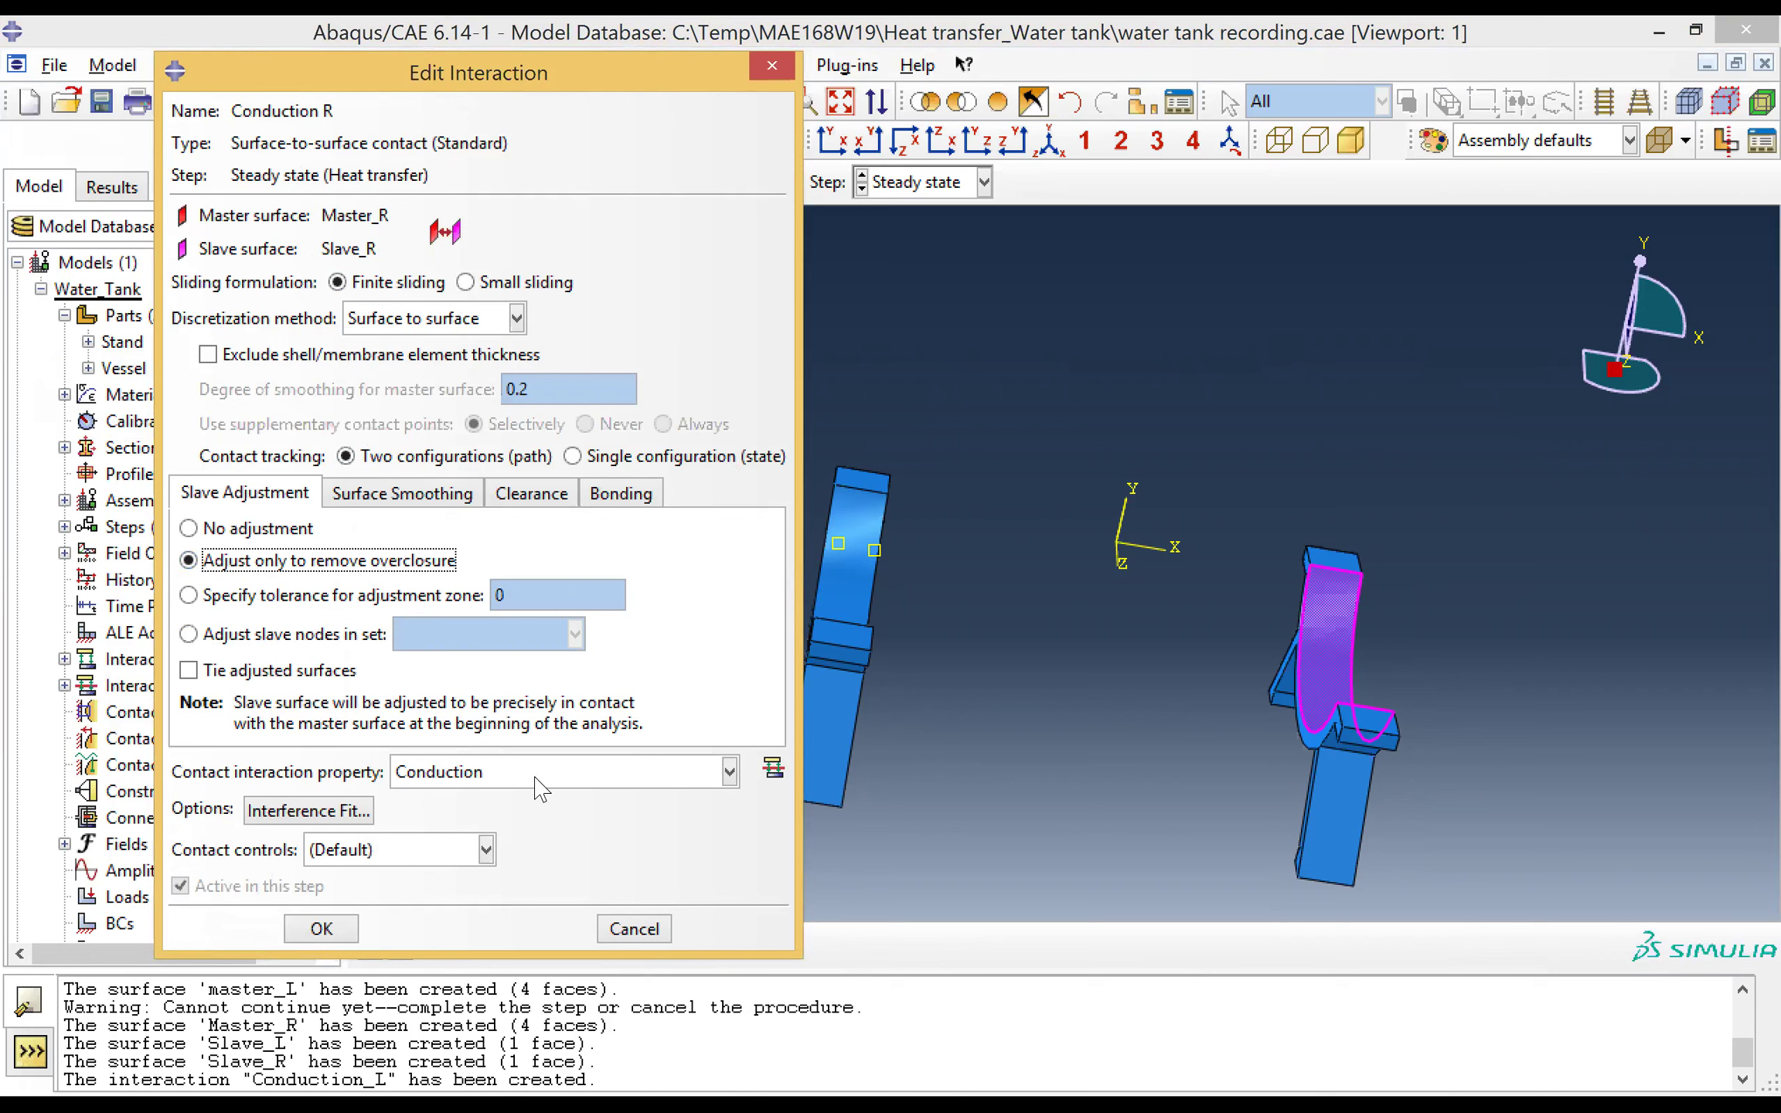
{"action": "left_click", "coordinate": [322, 929]}
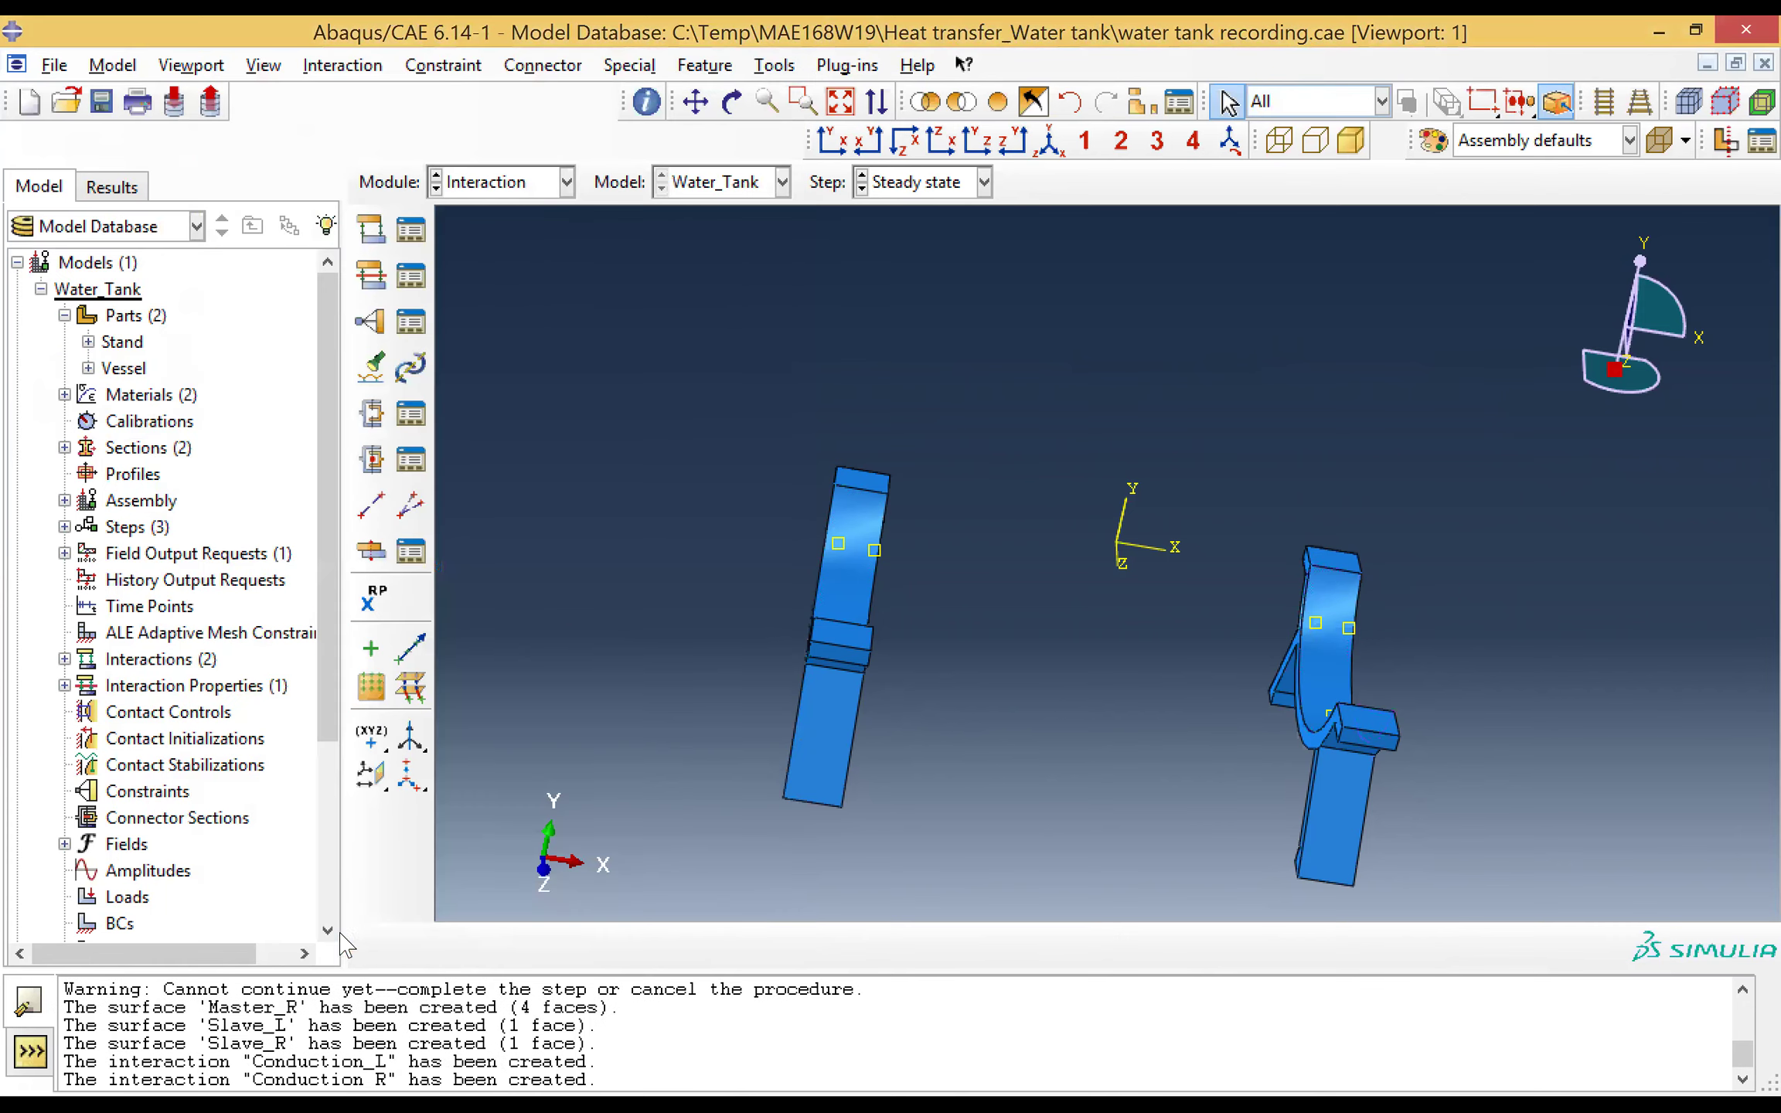
{"action": "left_click", "coordinate": [997, 102]}
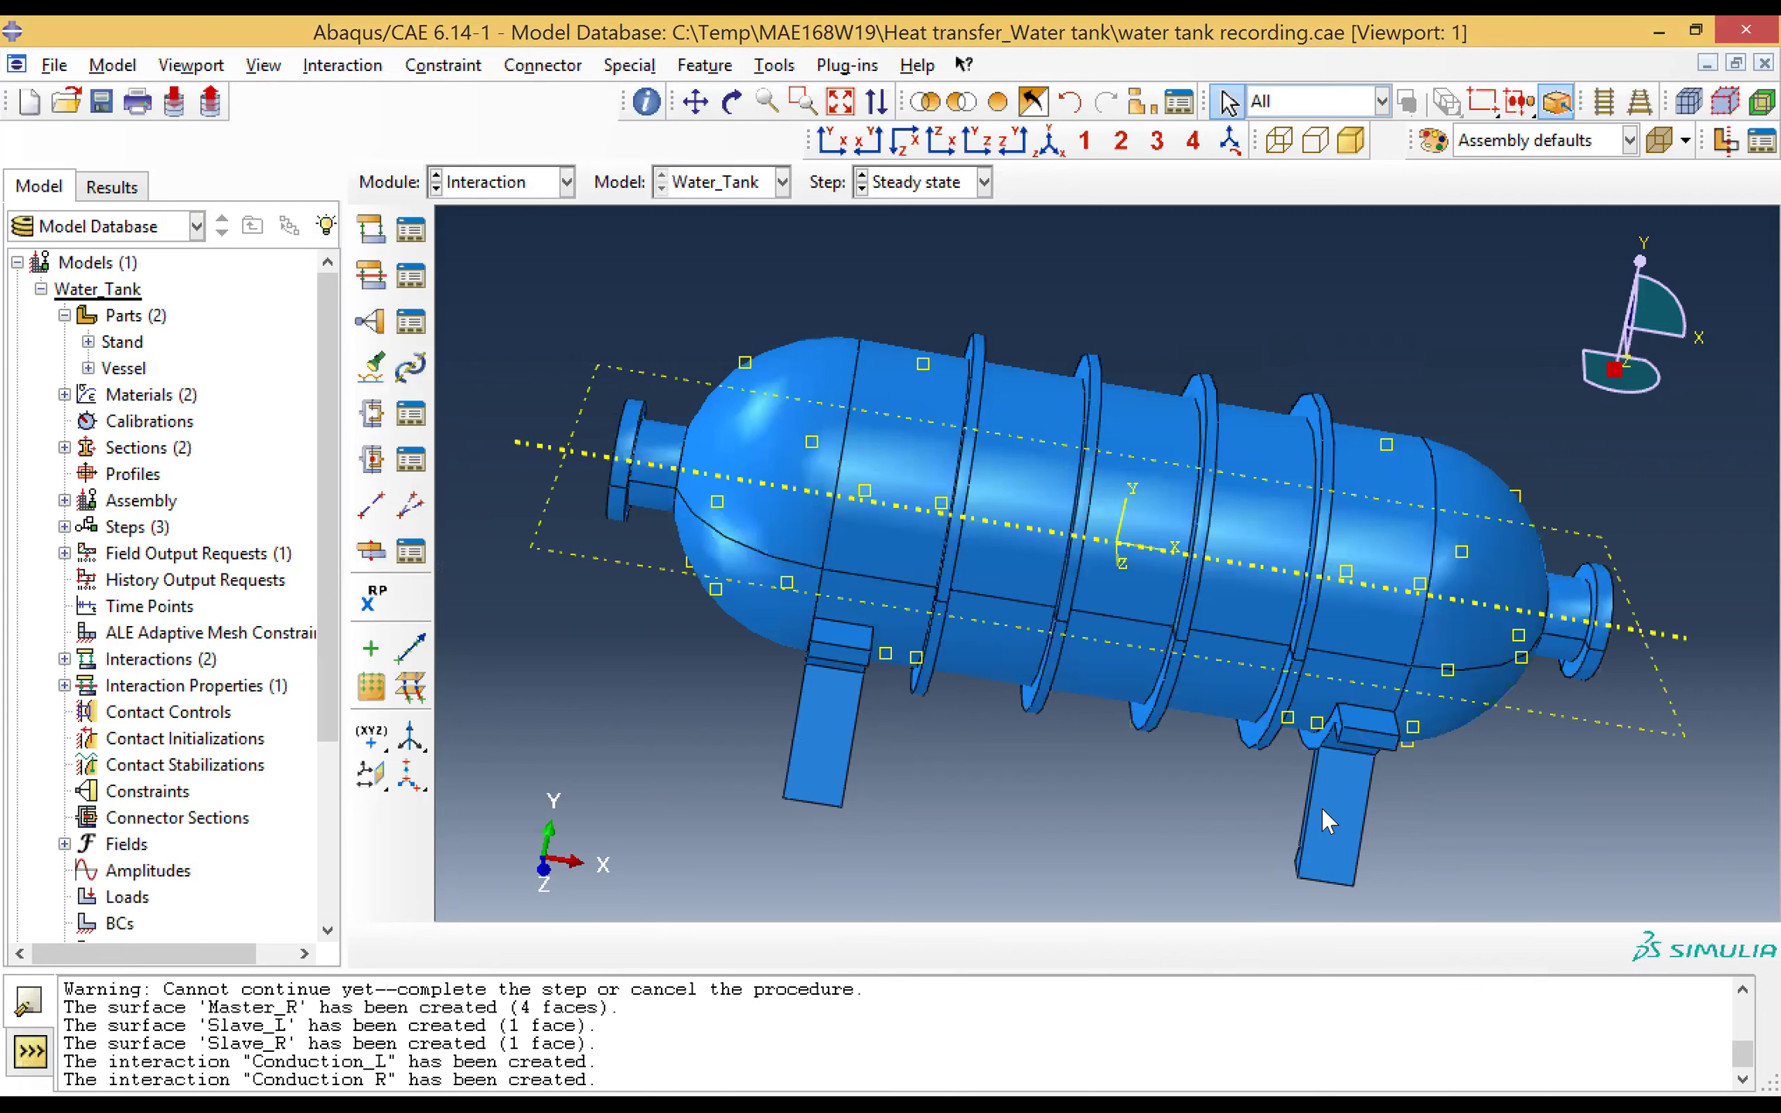
{"action": "left_click", "coordinate": [371, 236]}
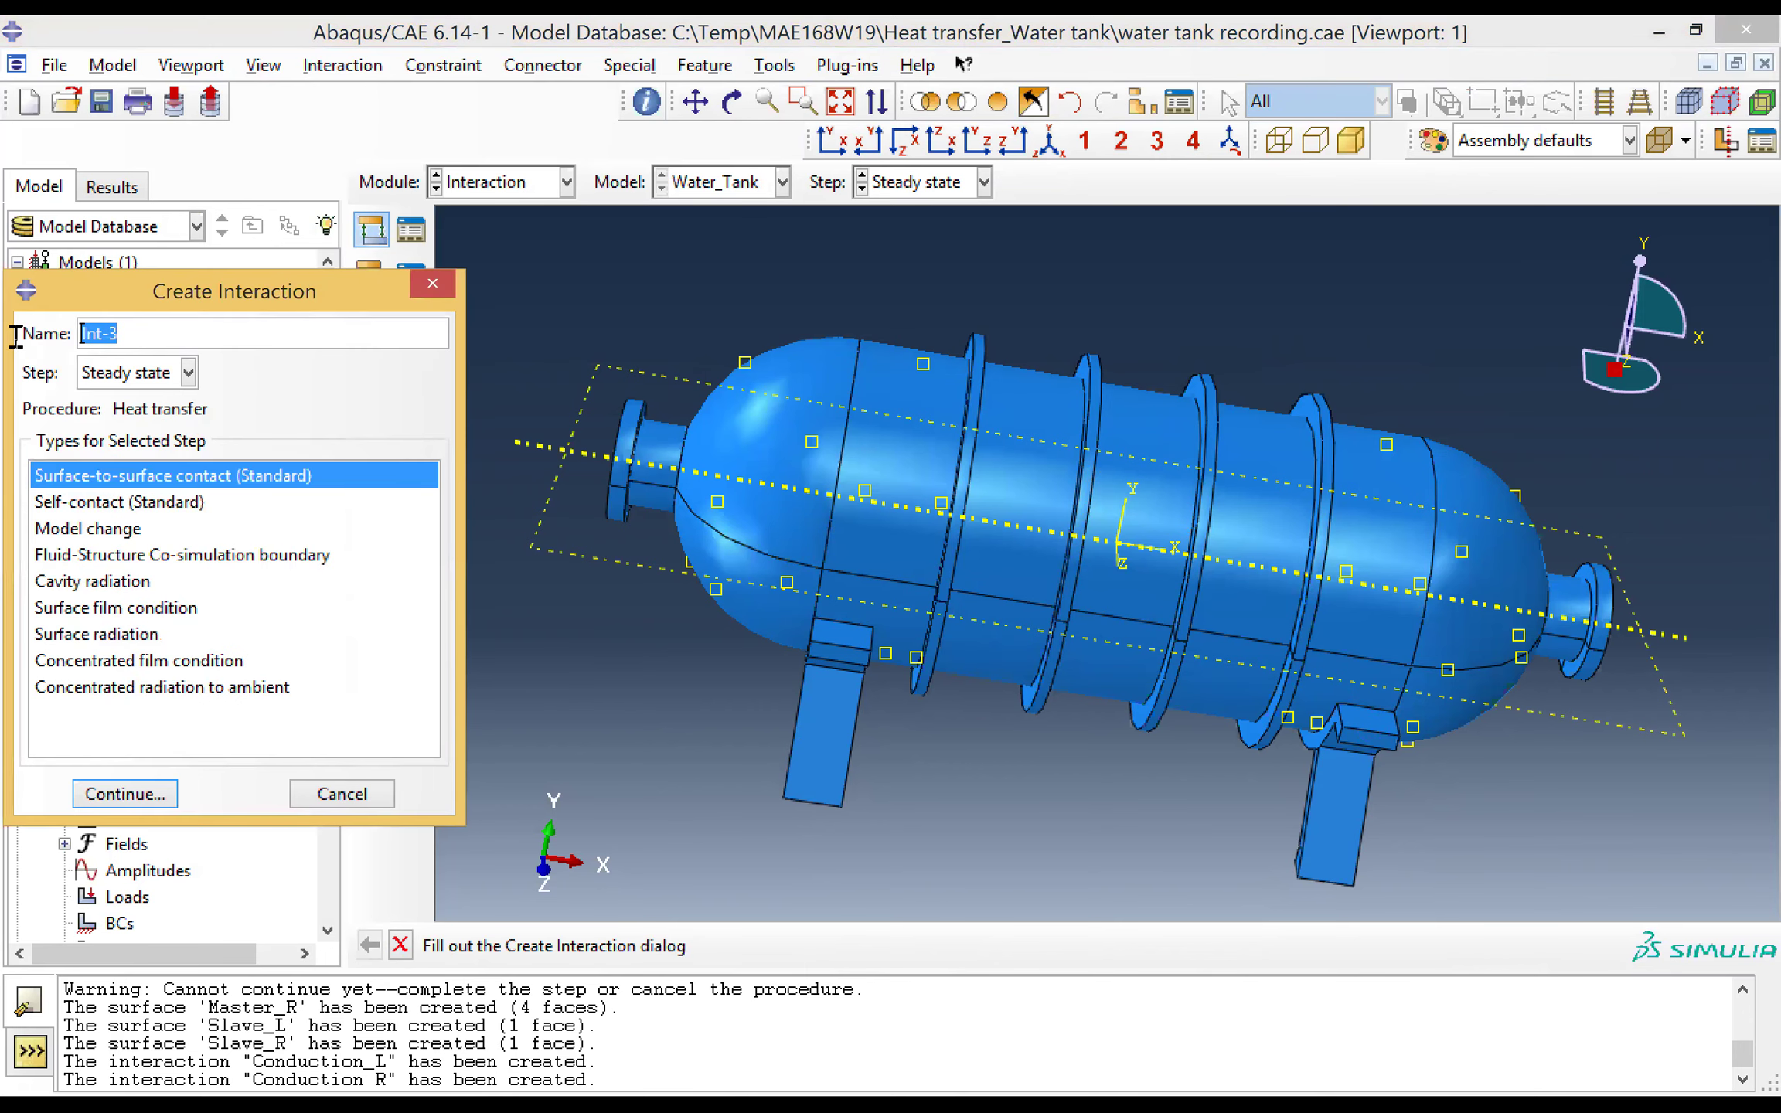
{"action": "type", "text": "Convection"}
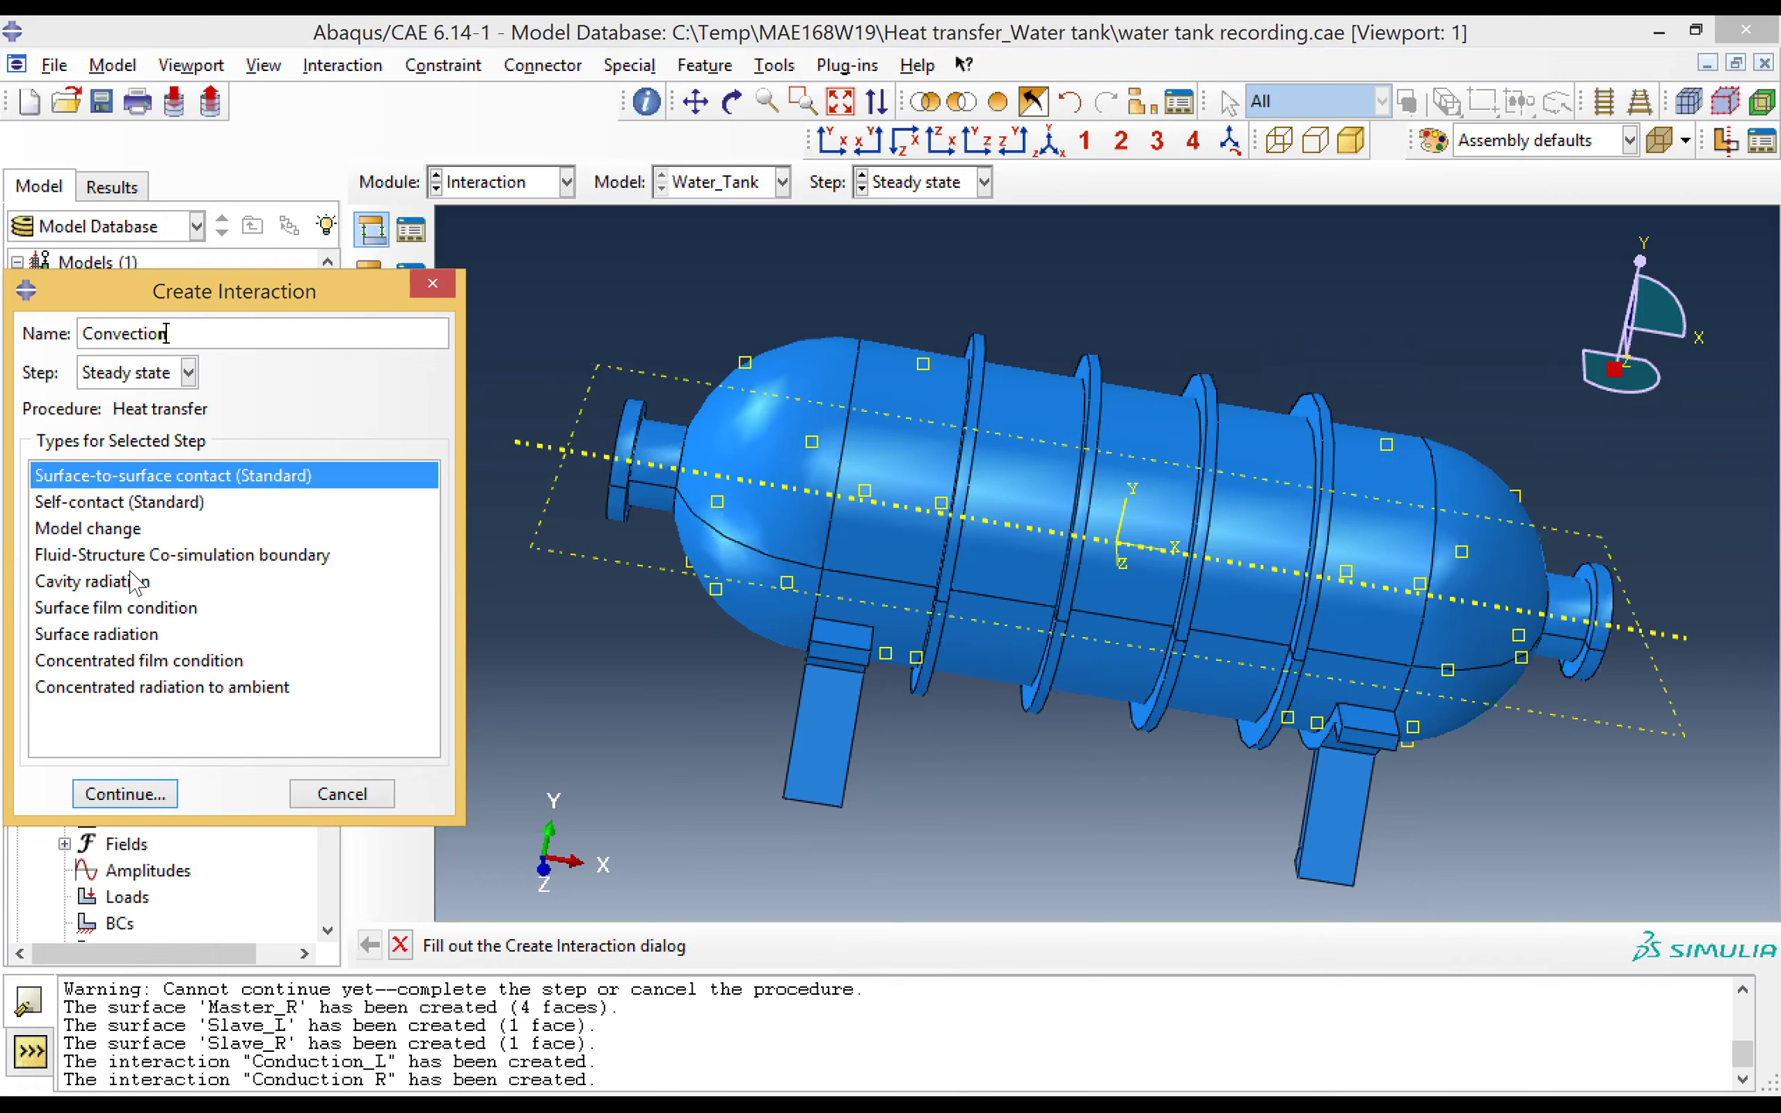
{"action": "left_click", "coordinate": [136, 584]}
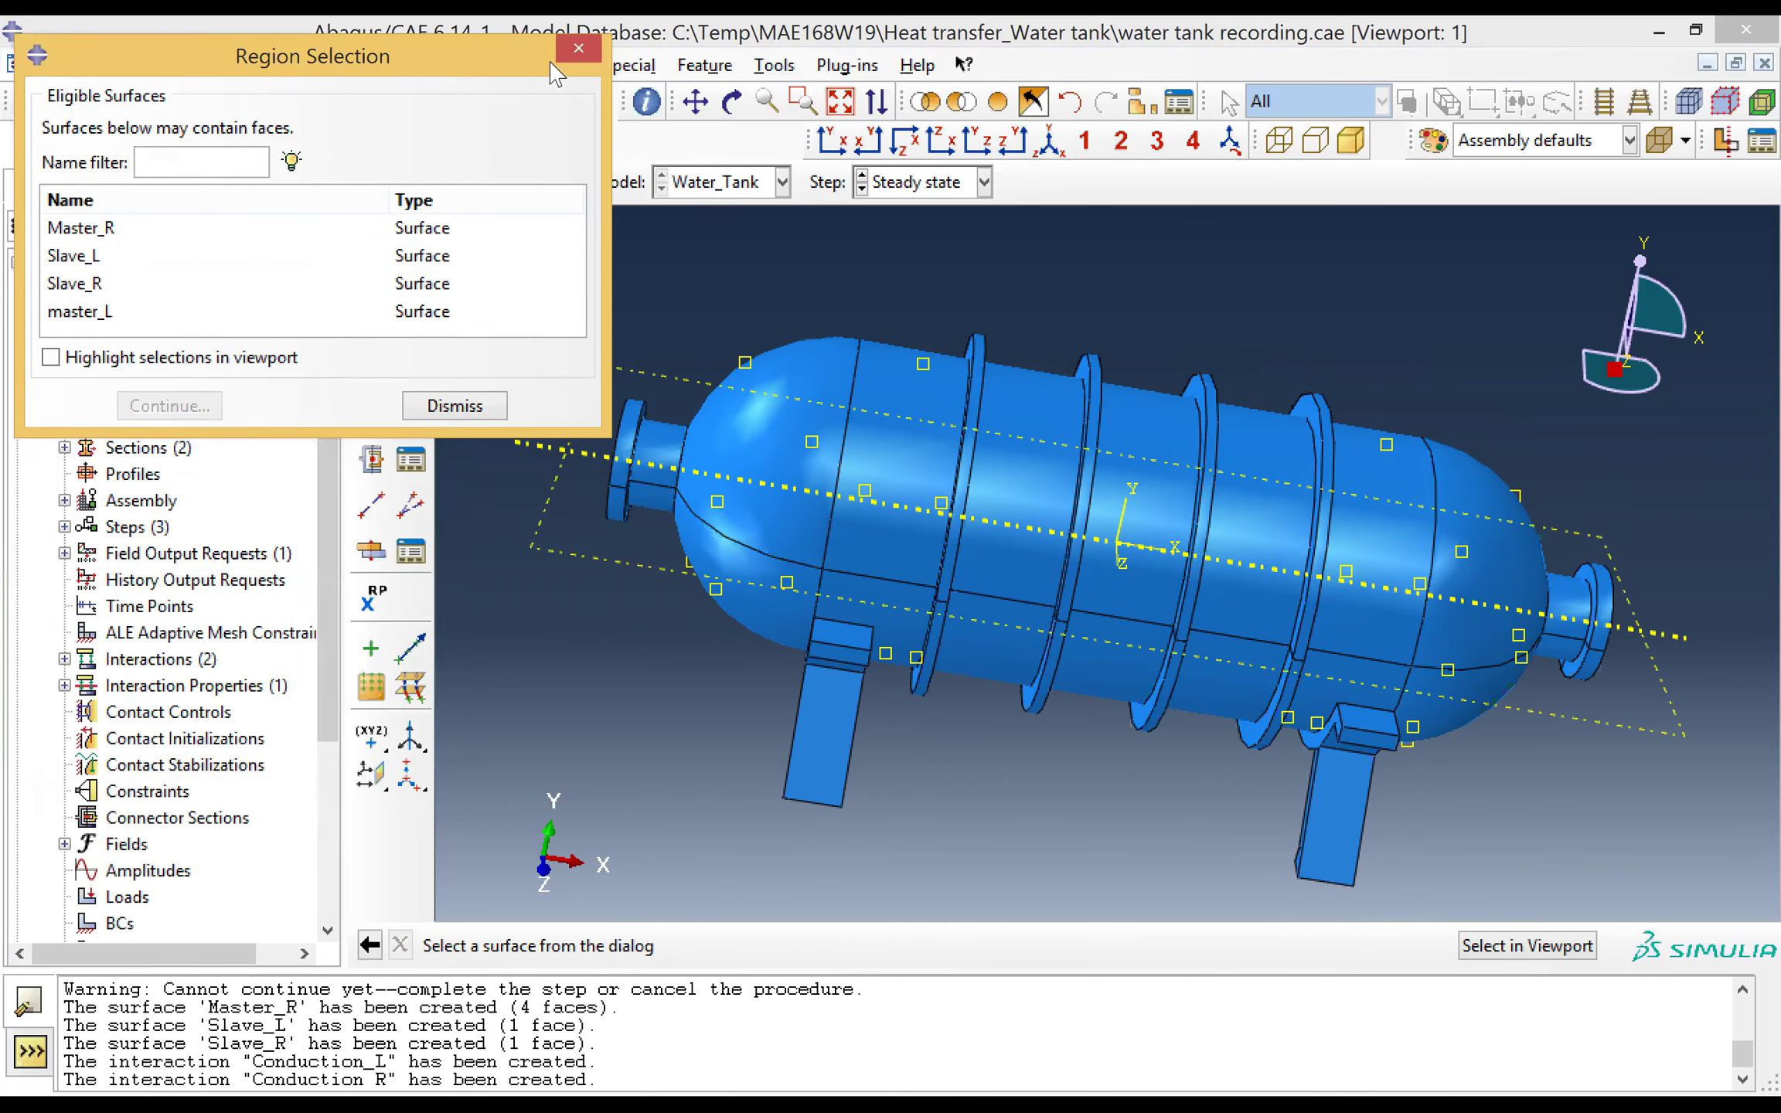
{"action": "key", "text": "Escape"}
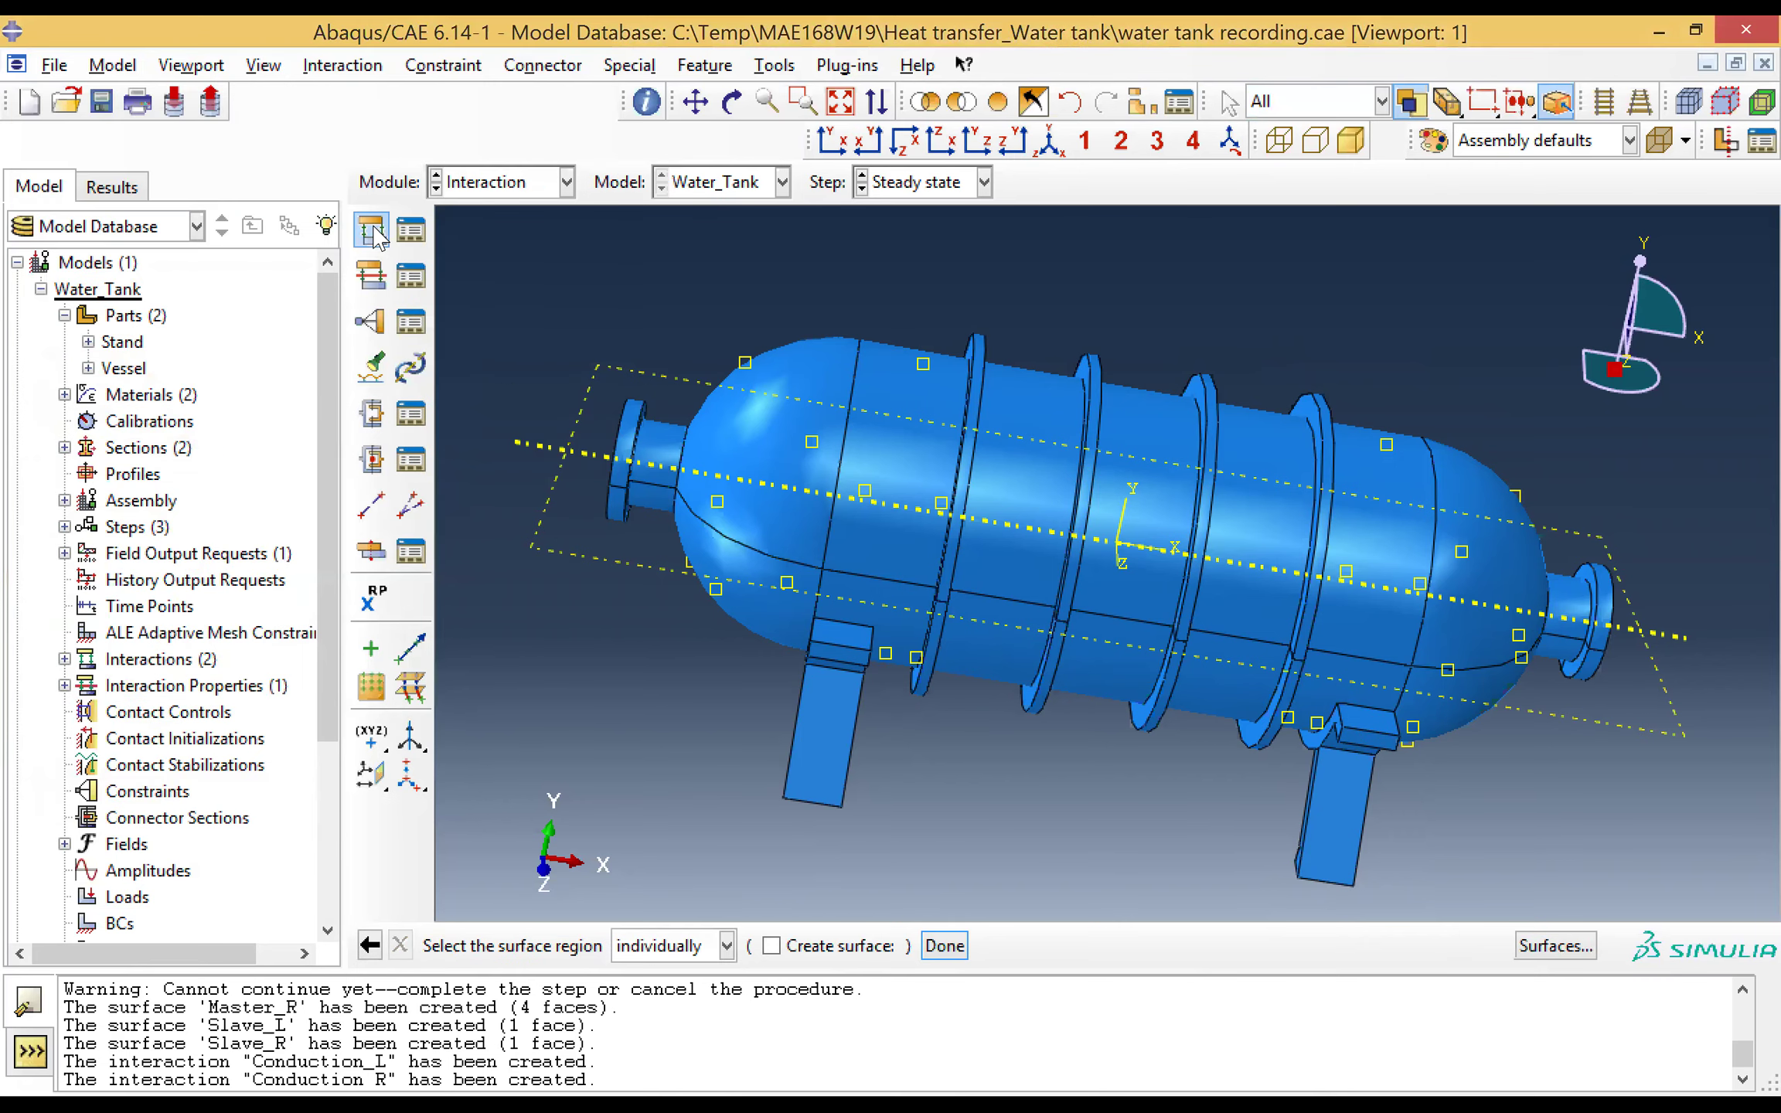
{"action": "key", "text": "Escape"}
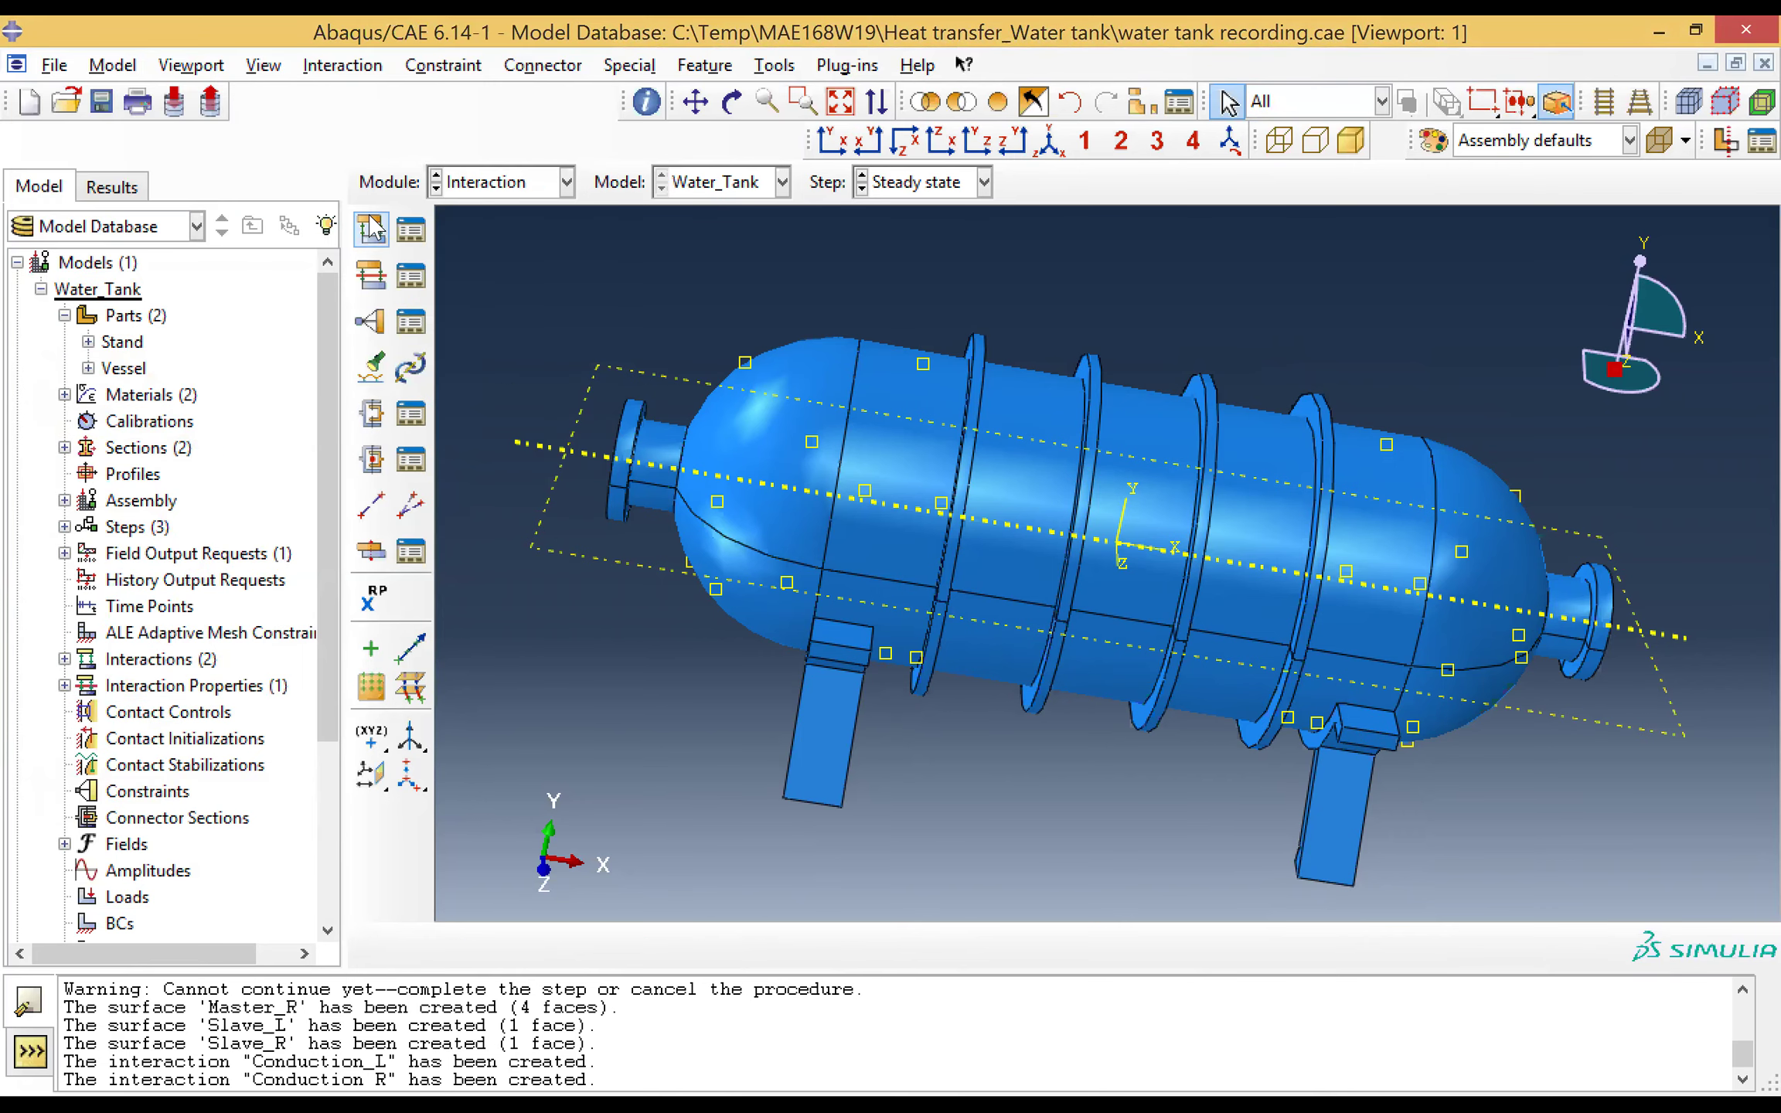
Step: Start a Surface film condition interaction named "Convection" in the Steady state step
{"action": "left_click", "coordinate": [372, 228]}
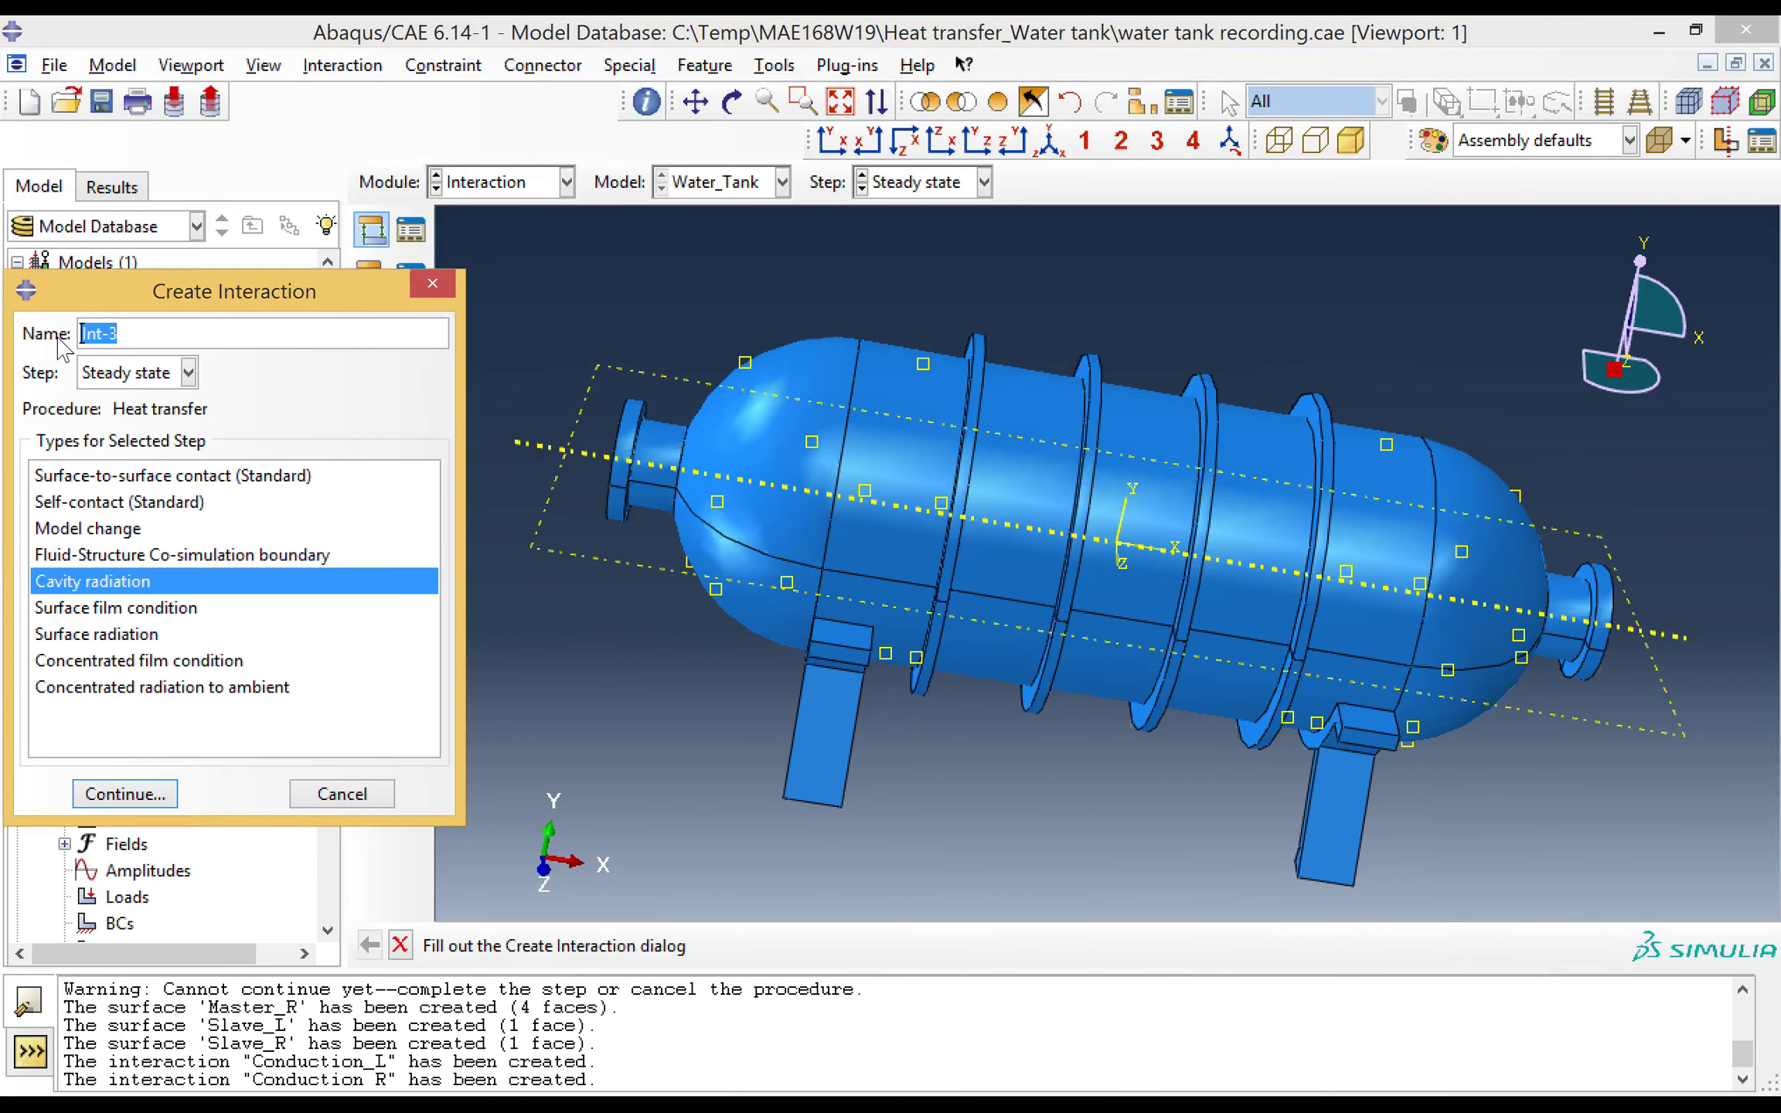
{"action": "type", "text": "Convection"}
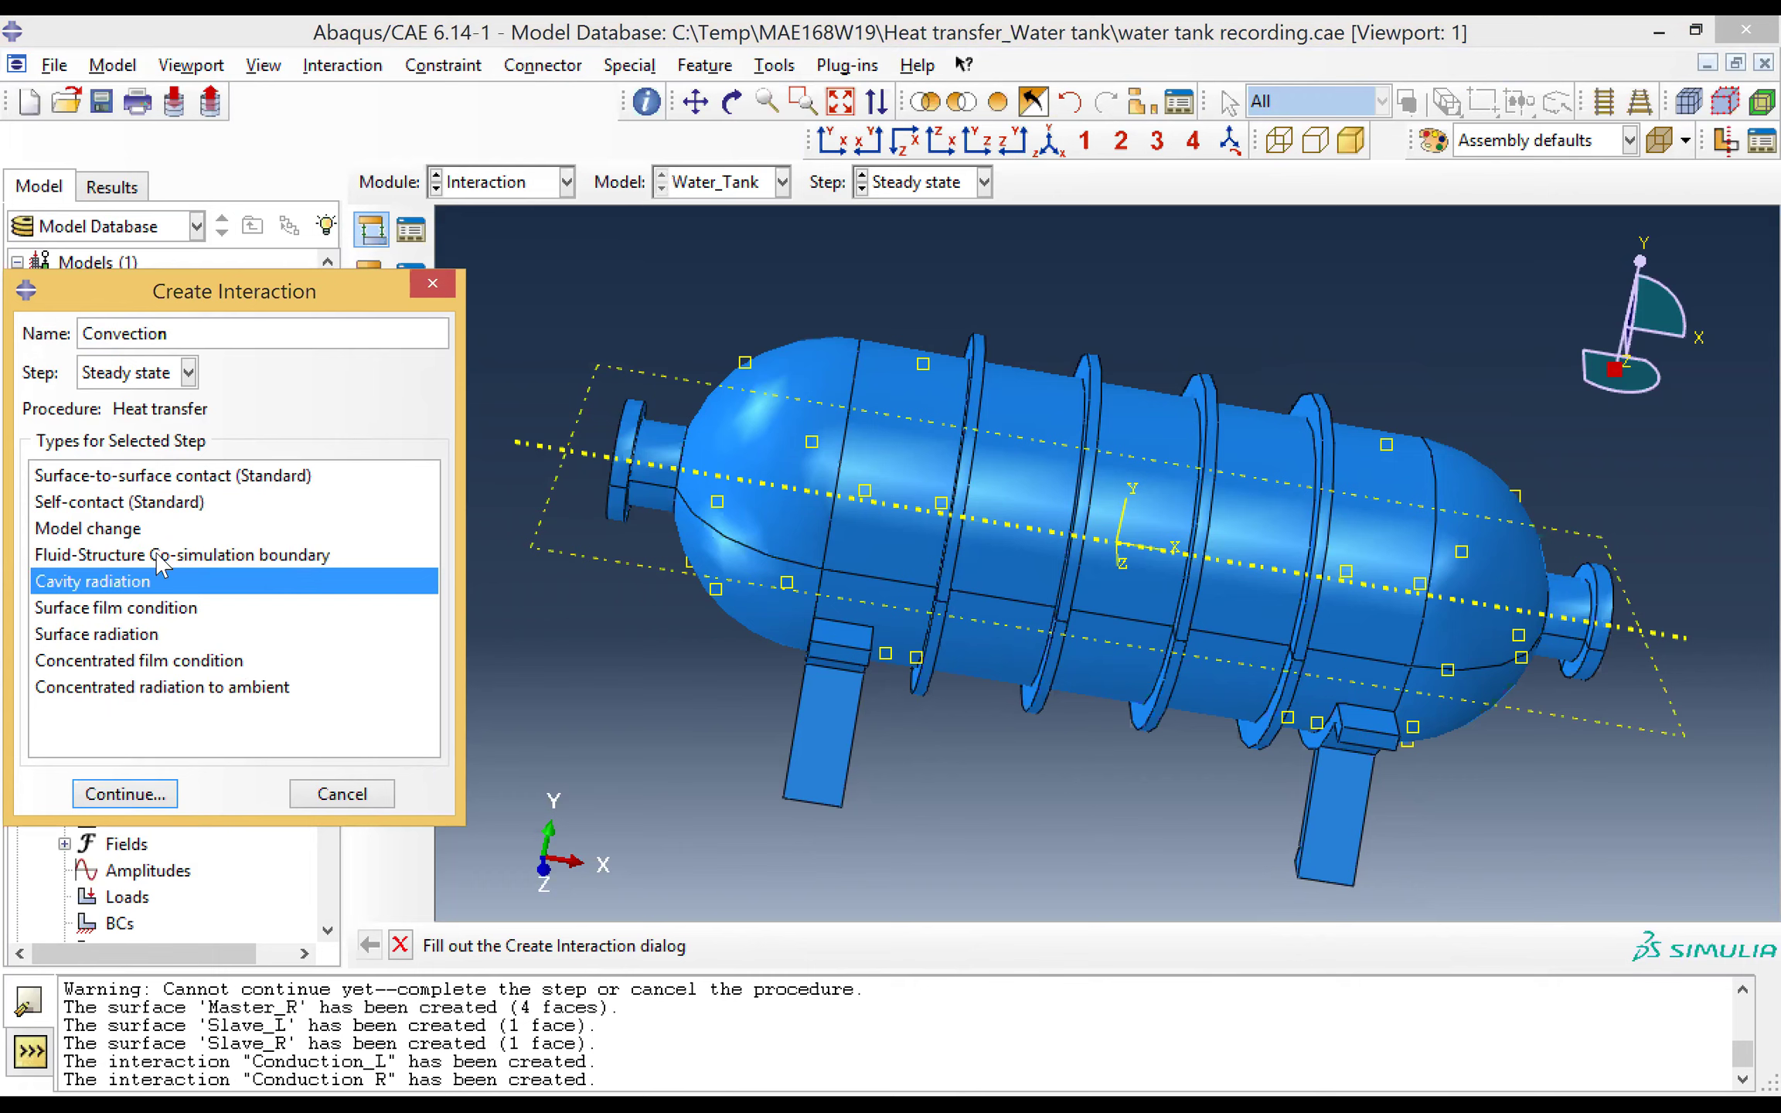
{"action": "left_click", "coordinate": [126, 611]}
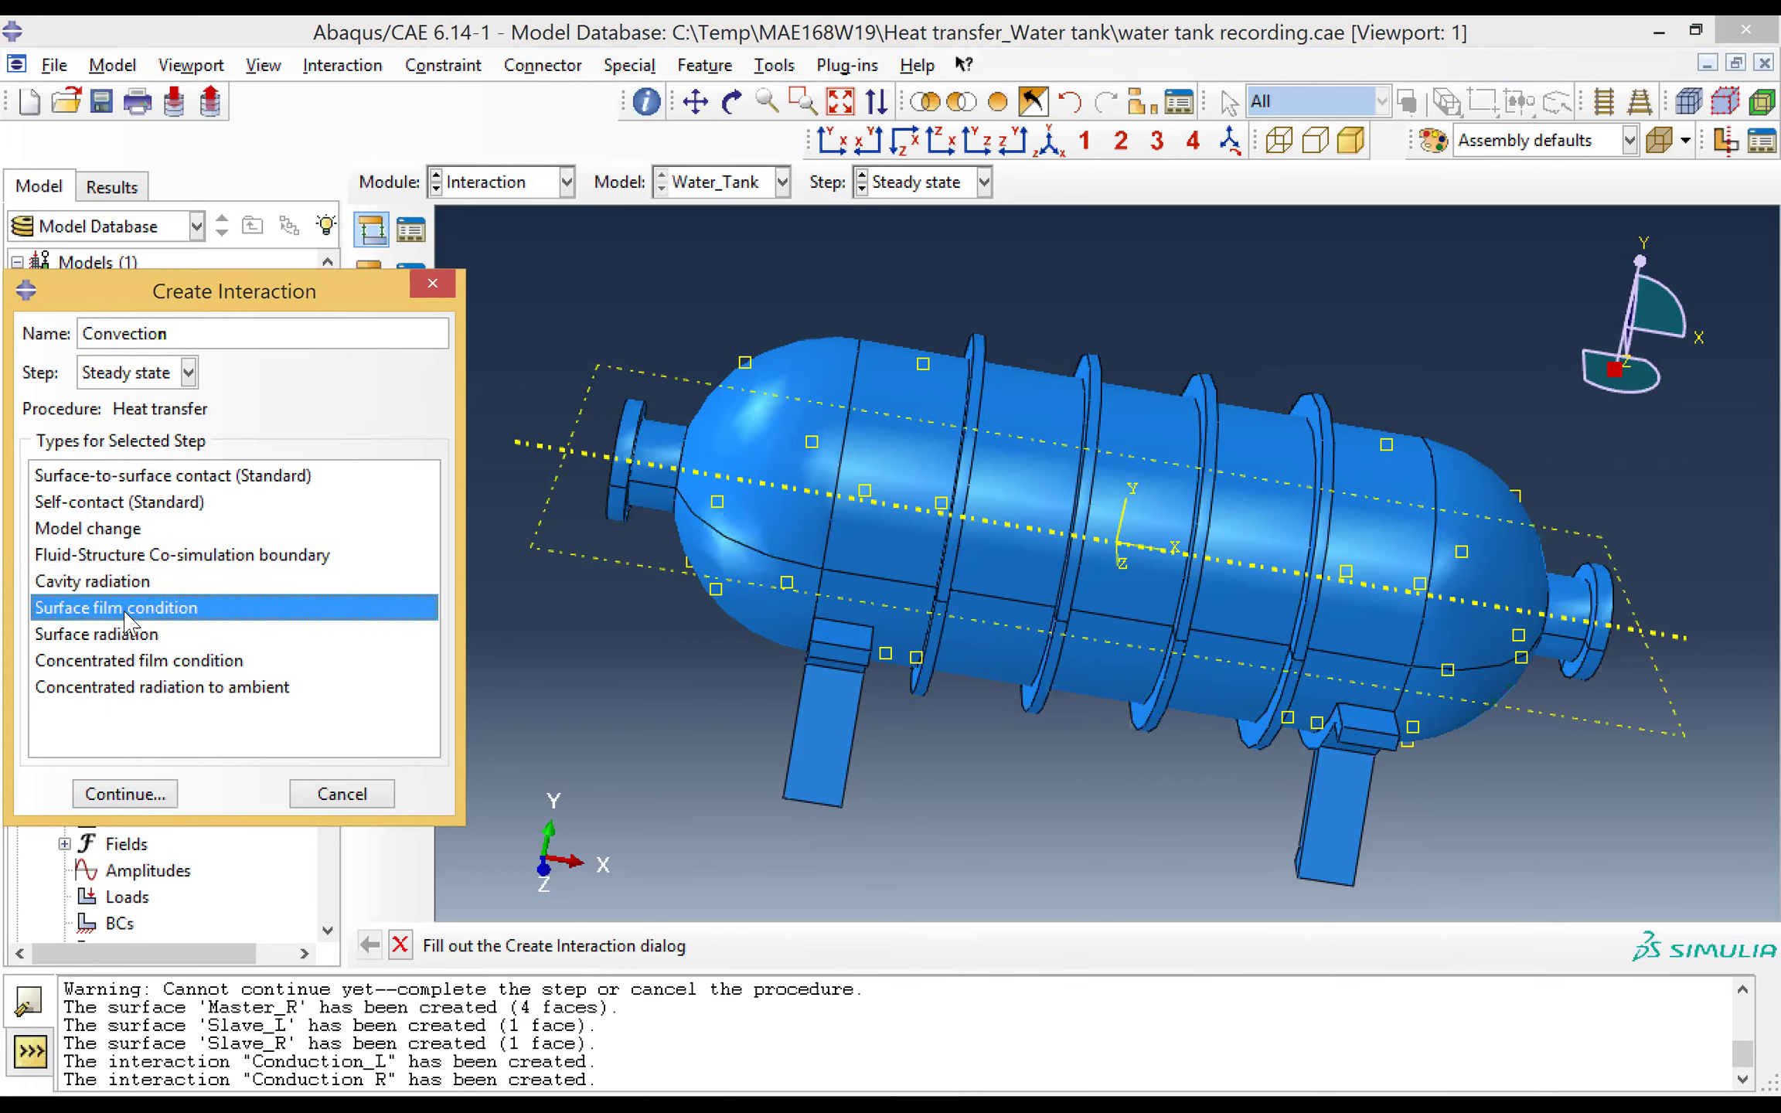
{"action": "double_click", "coordinate": [126, 611]}
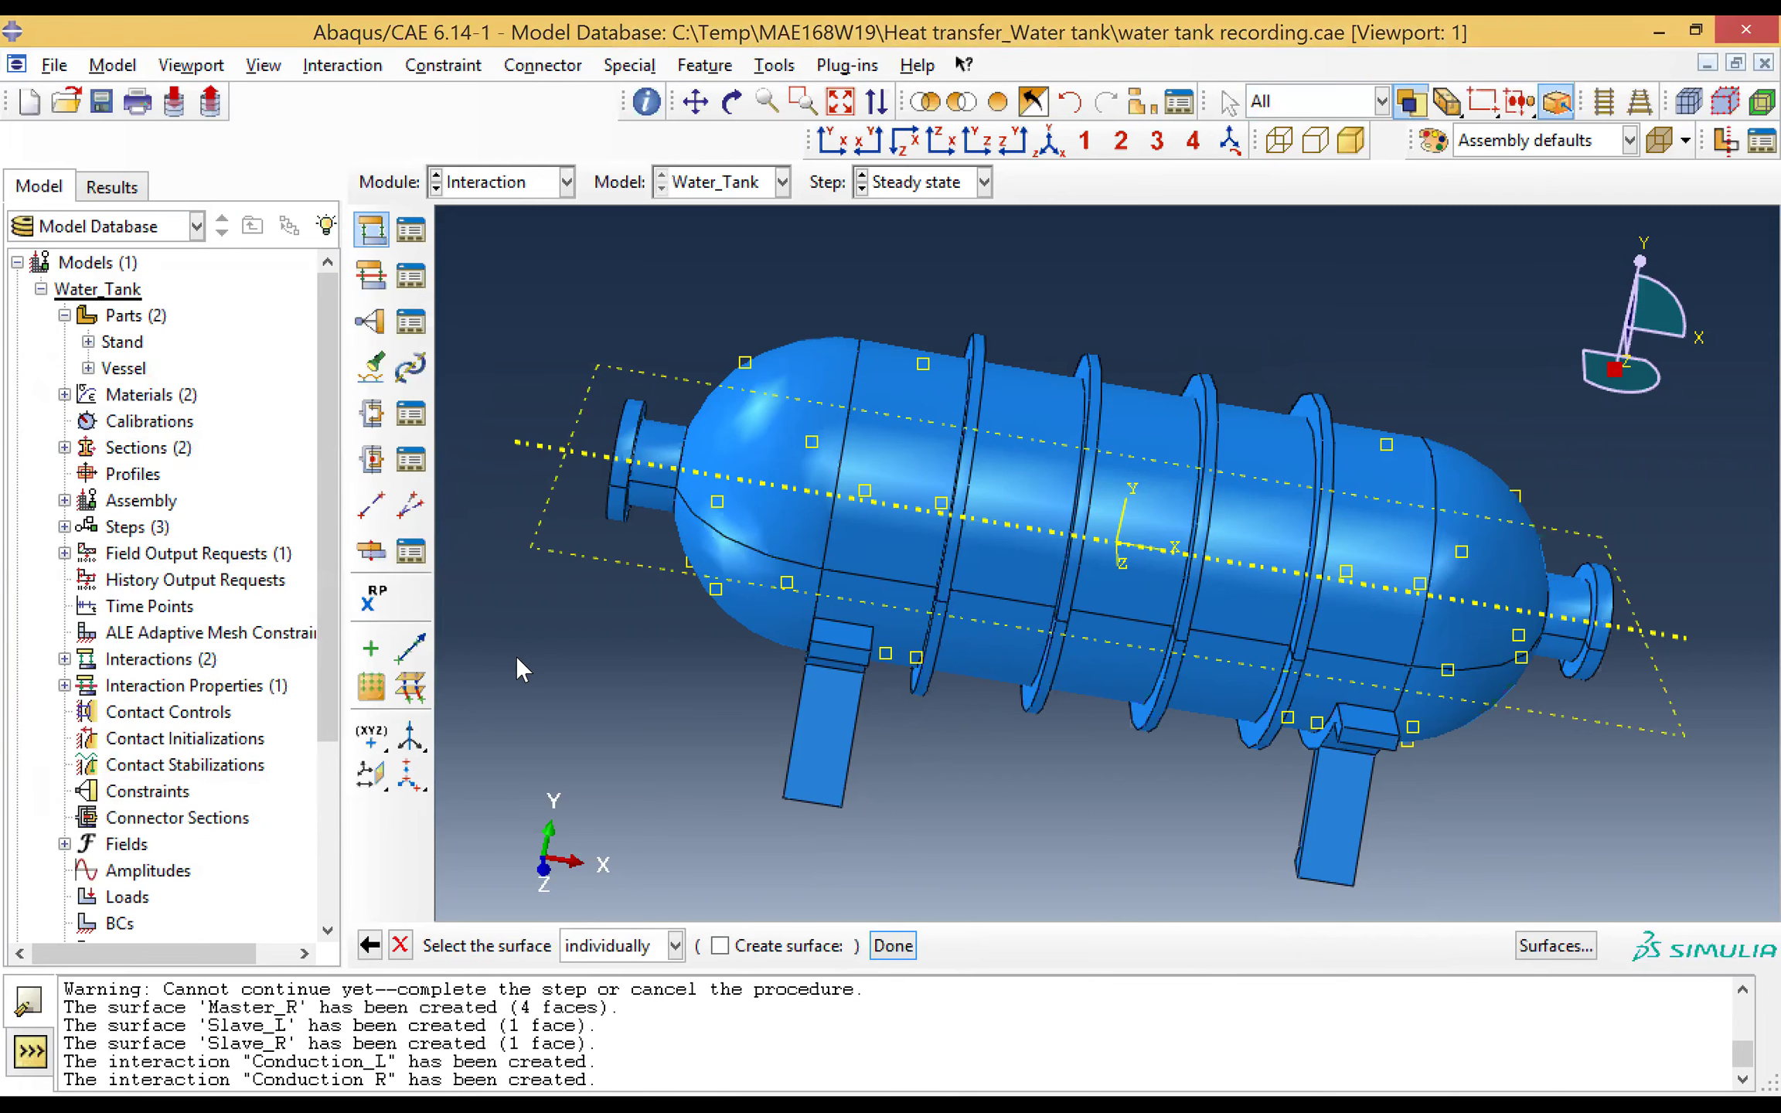
Step: Use all surfaces of the vessel and both stands as the region of the Convection interaction
{"action": "left_click_drag", "start_coordinate": [581, 327], "coordinate": [1611, 706]}
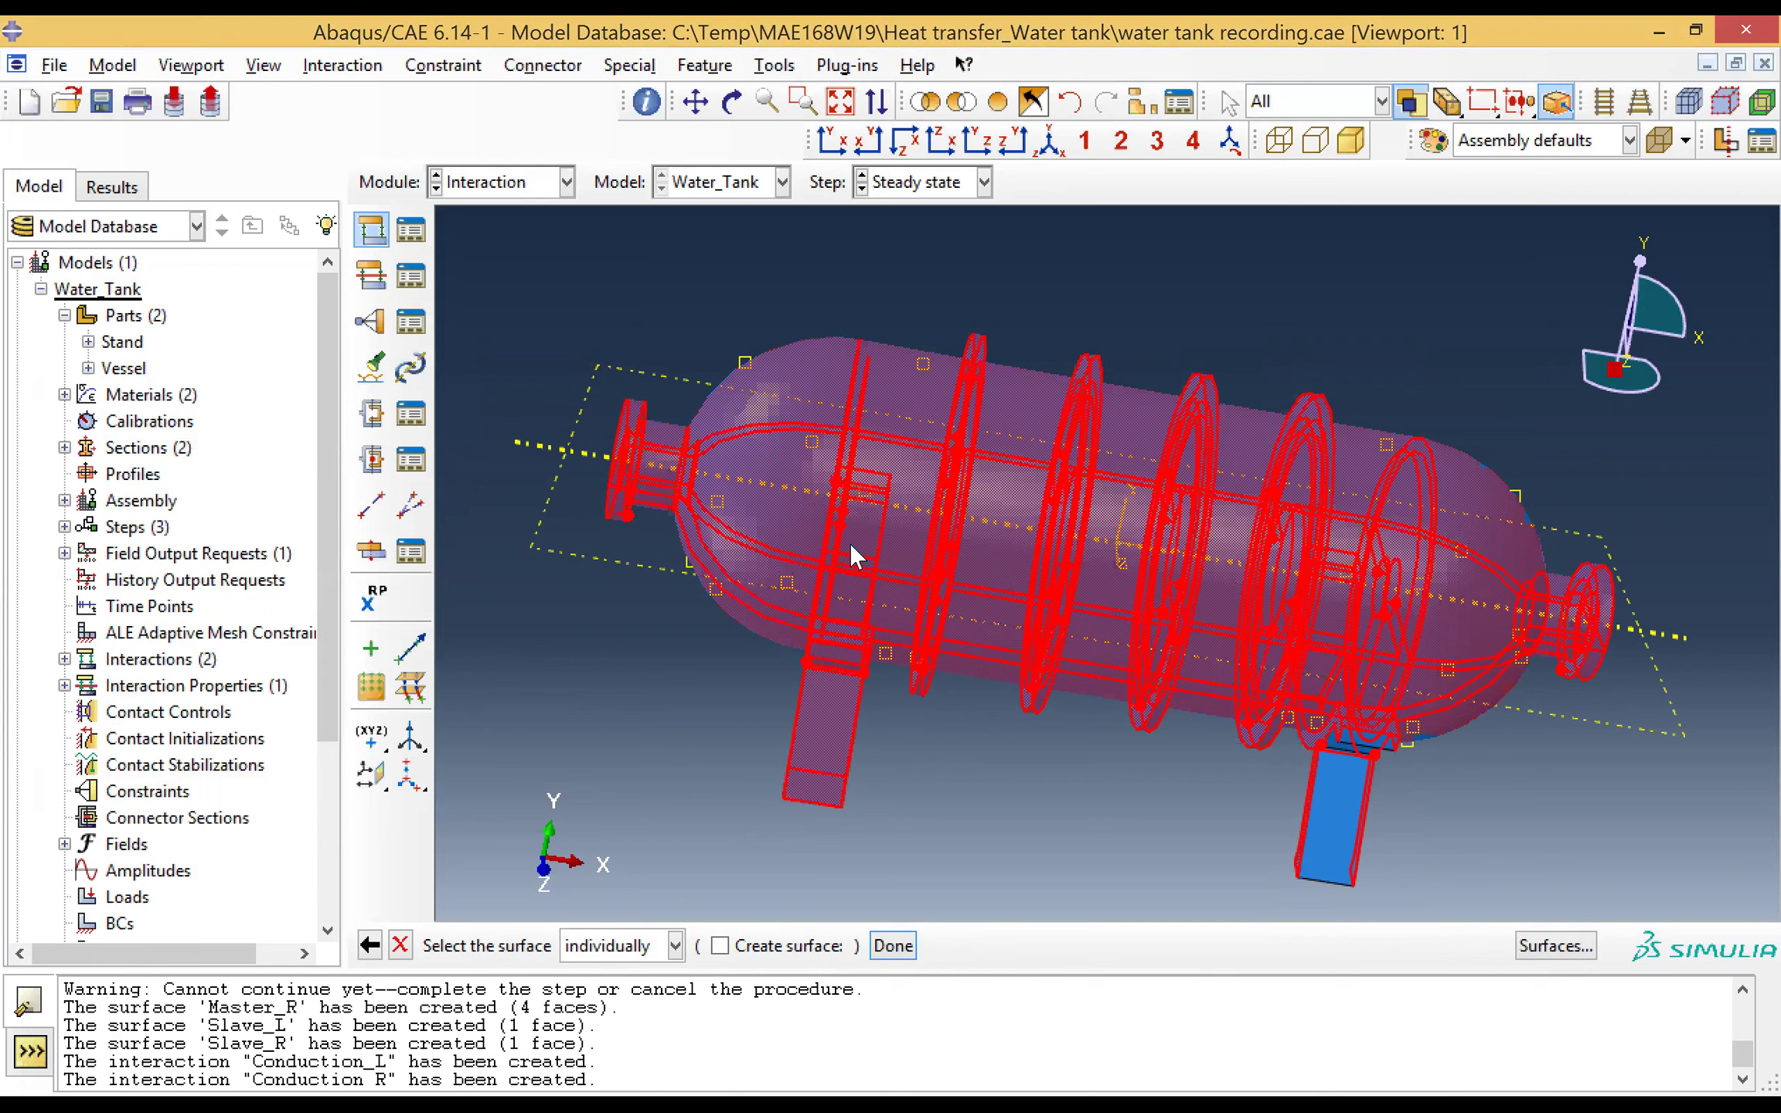
{"action": "left_click_drag", "start_coordinate": [535, 292], "coordinate": [1692, 916]}
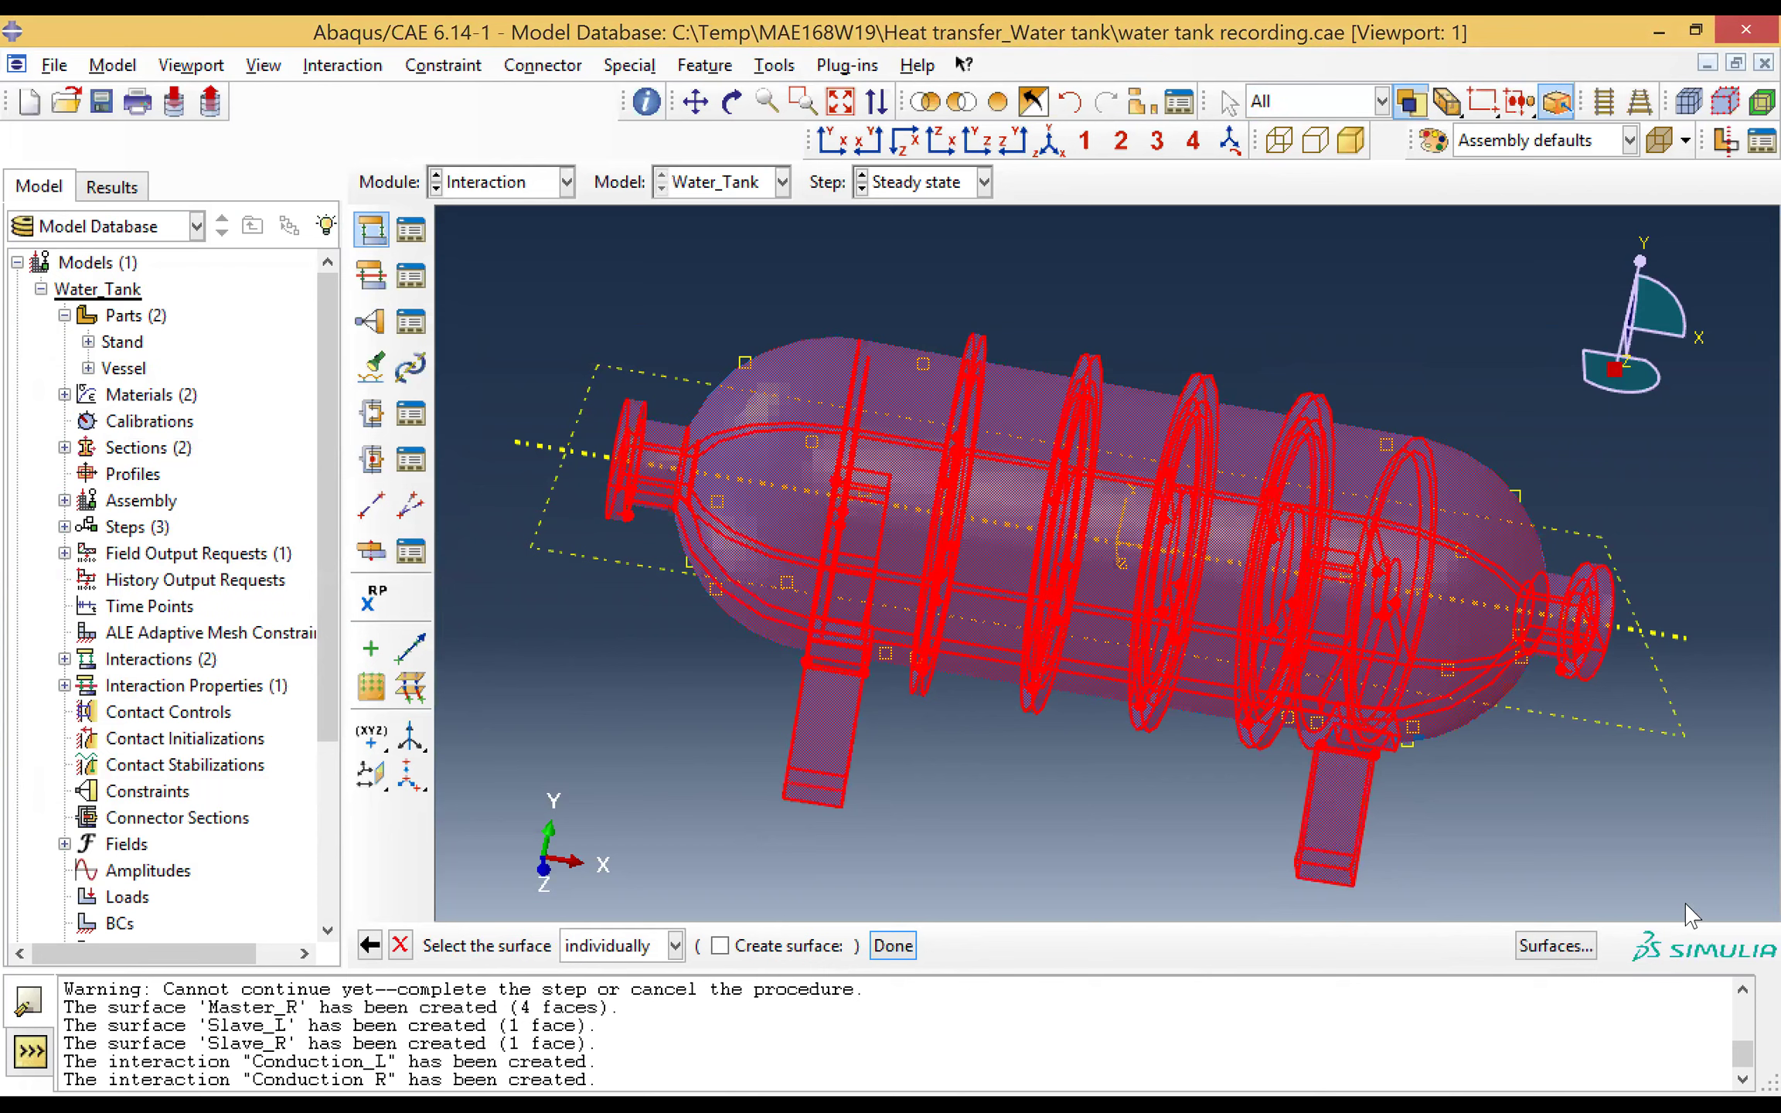
{"action": "left_click", "coordinate": [897, 951]}
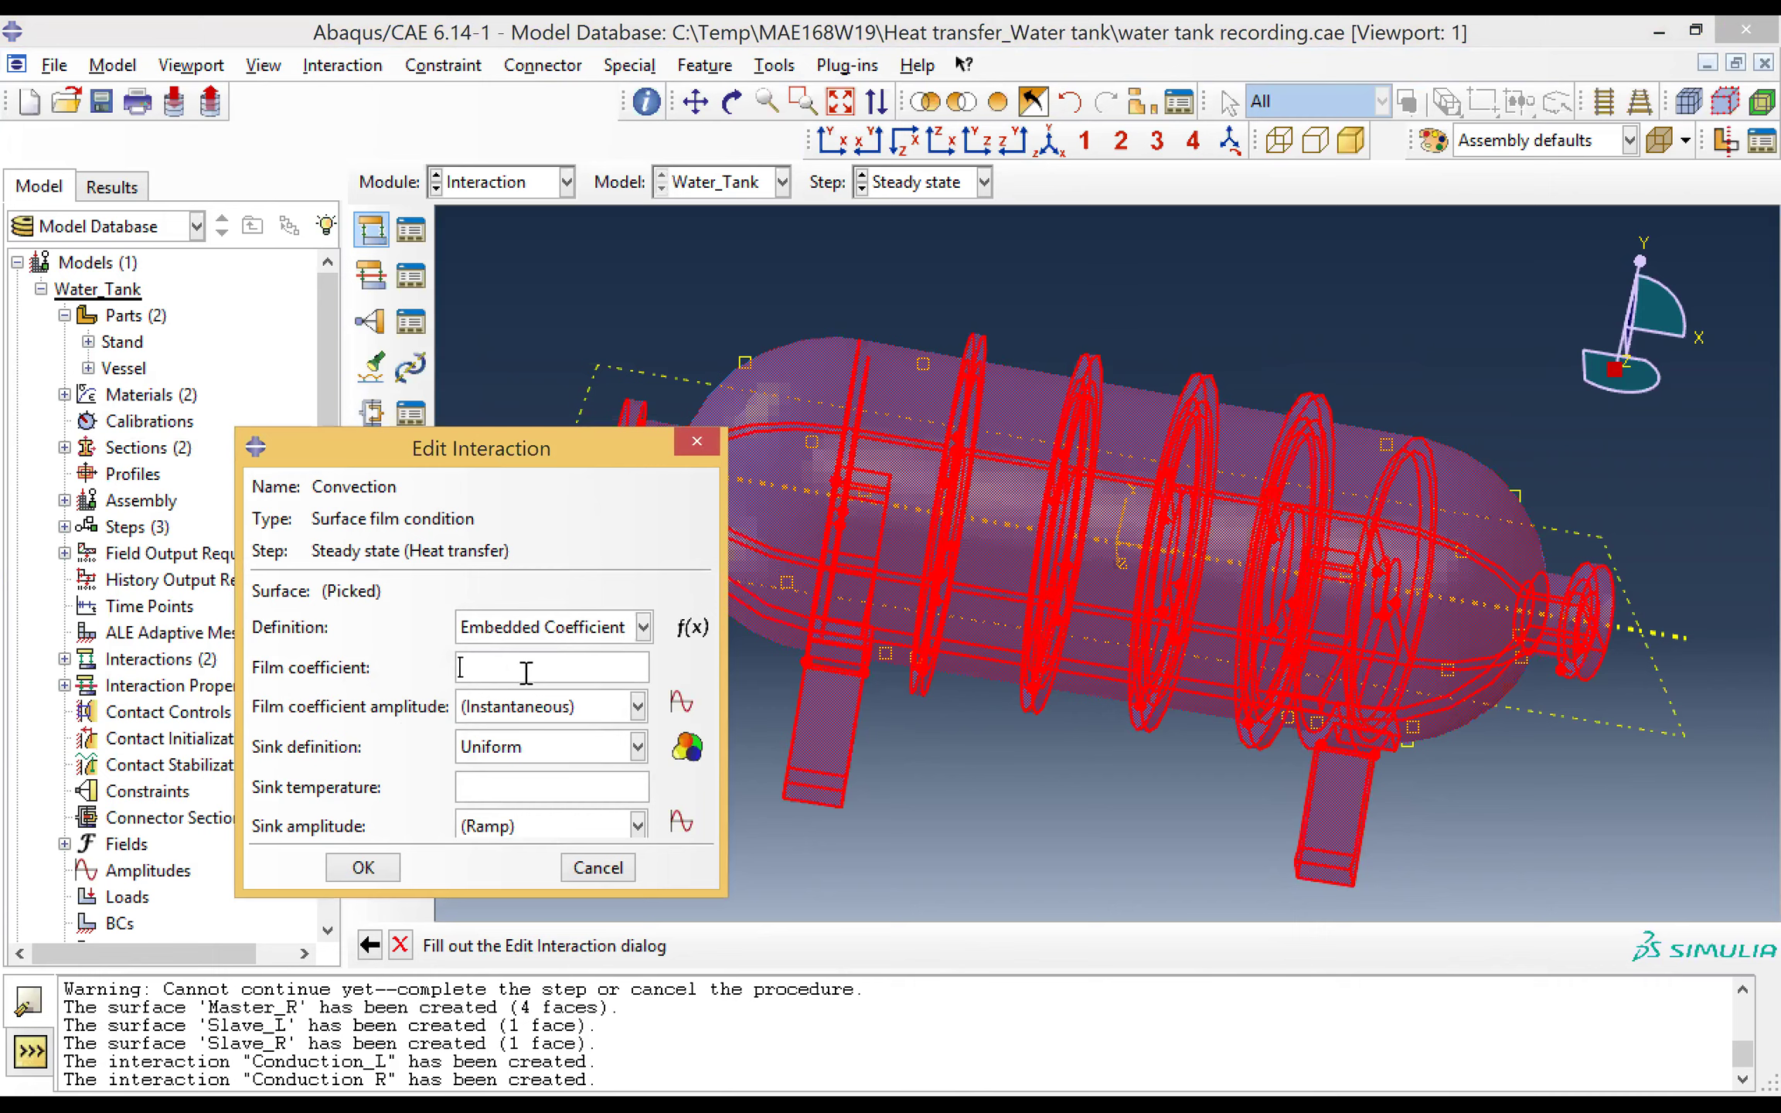
Step: Set the Convection film coefficient to 28 and the sink temperature to 20, and create the interaction
{"action": "type", "text": "28"}
{"action": "left_click", "coordinate": [525, 789]}
{"action": "type", "text": "20"}
{"action": "left_click", "coordinate": [378, 881]}
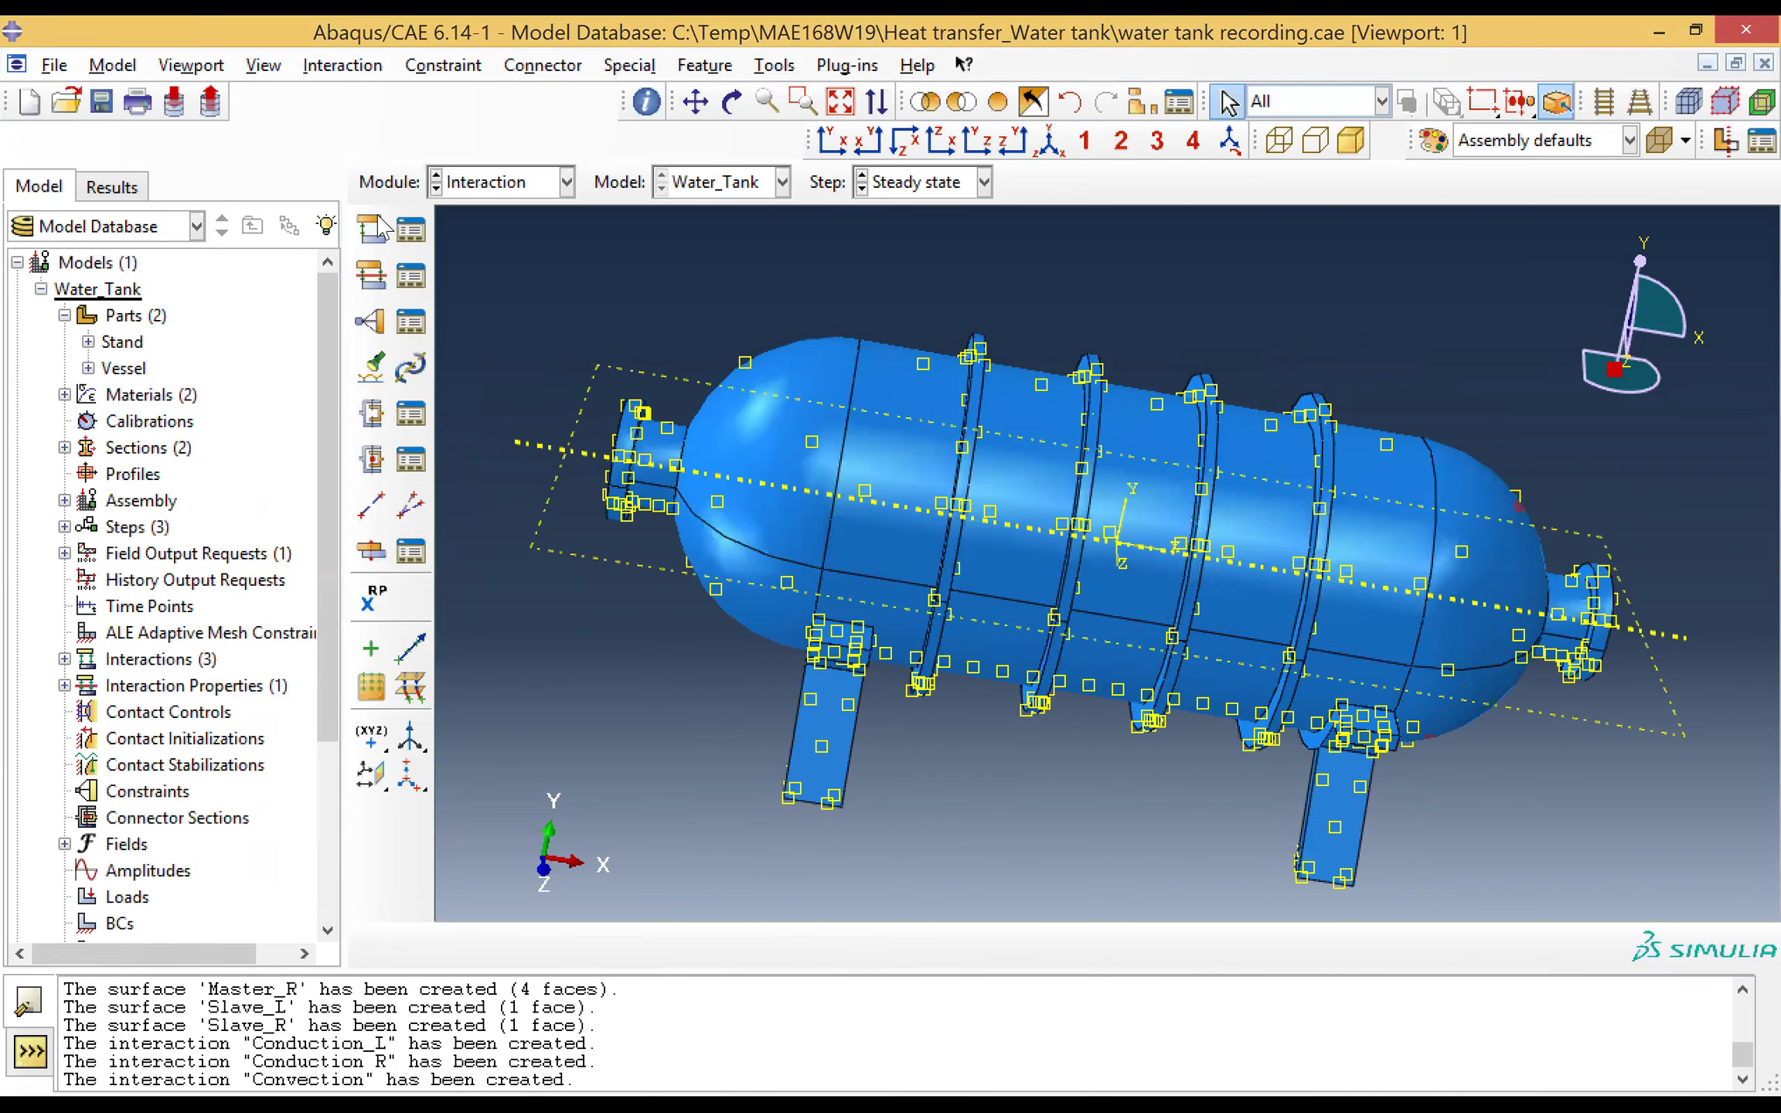
Step: Start a Surface radiation interaction named "Radiation" in the Transient step
{"action": "left_click", "coordinate": [371, 232]}
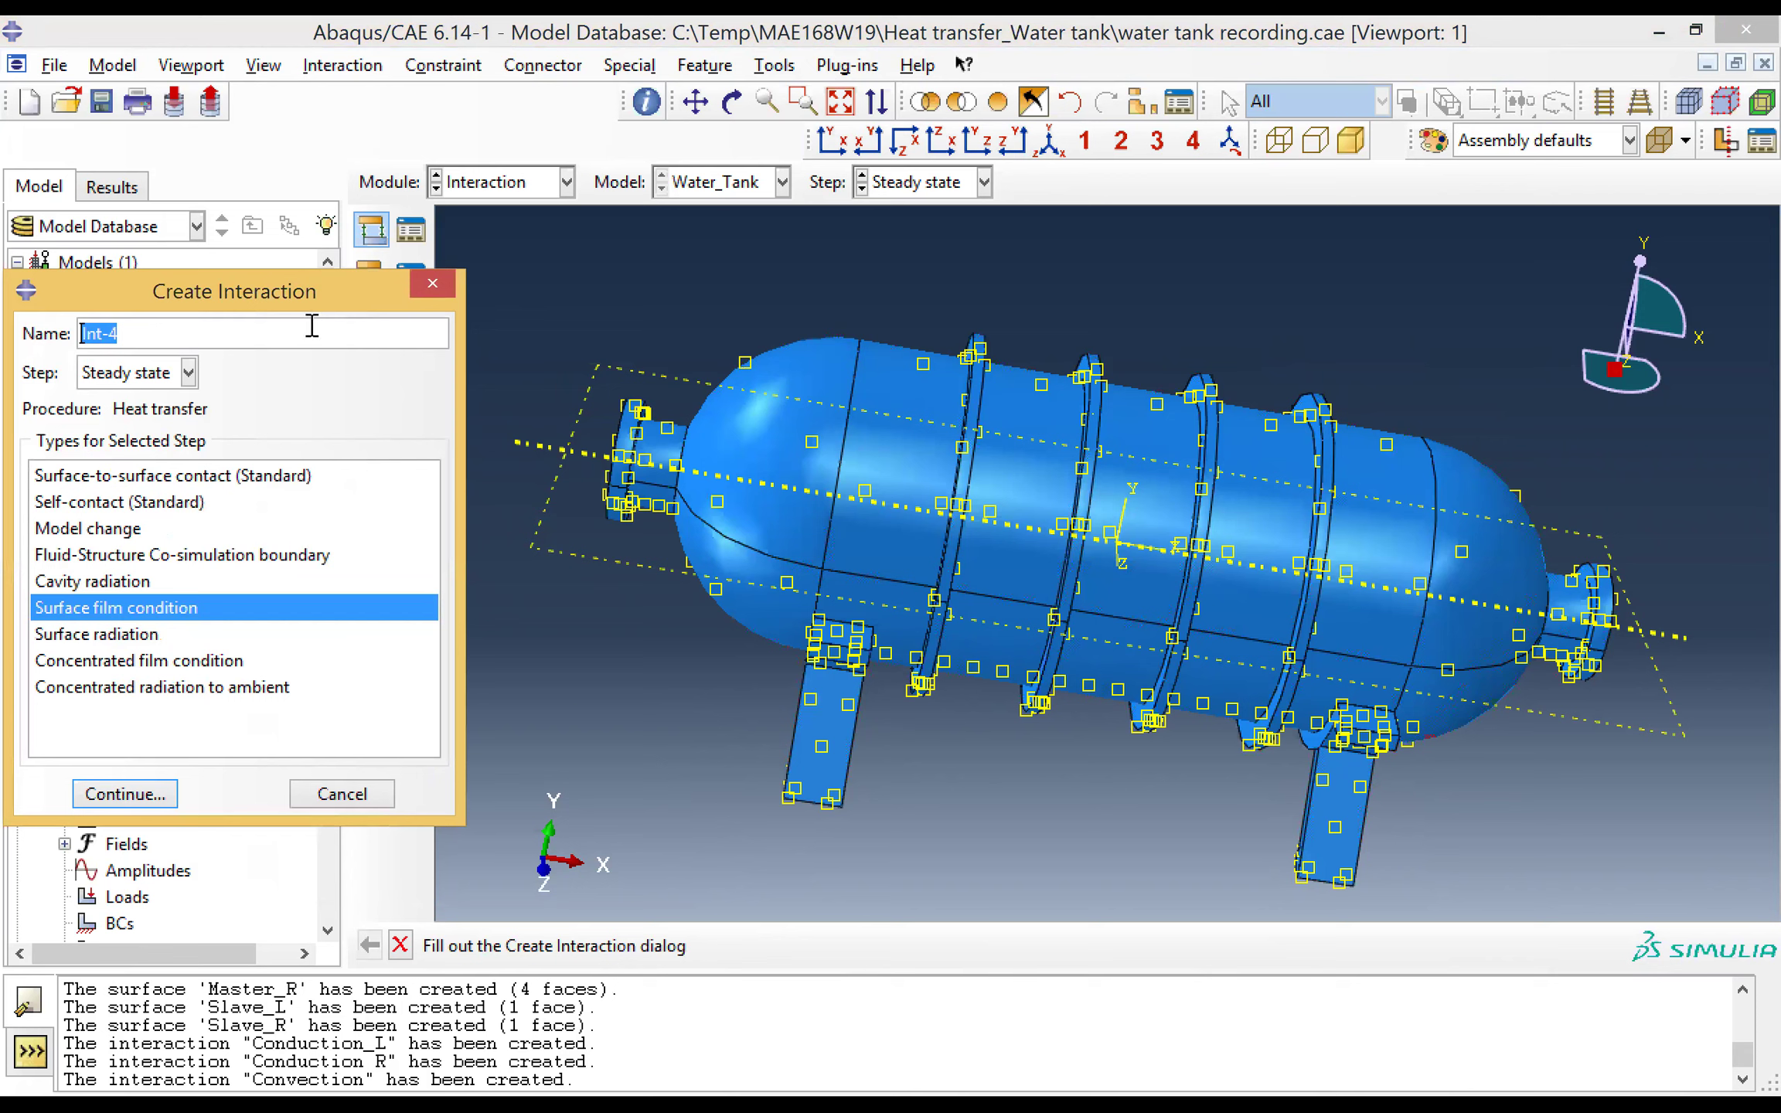
{"action": "type", "text": "Radiation"}
{"action": "left_click", "coordinate": [193, 377]}
{"action": "left_click", "coordinate": [193, 378]}
{"action": "left_click", "coordinate": [193, 378]}
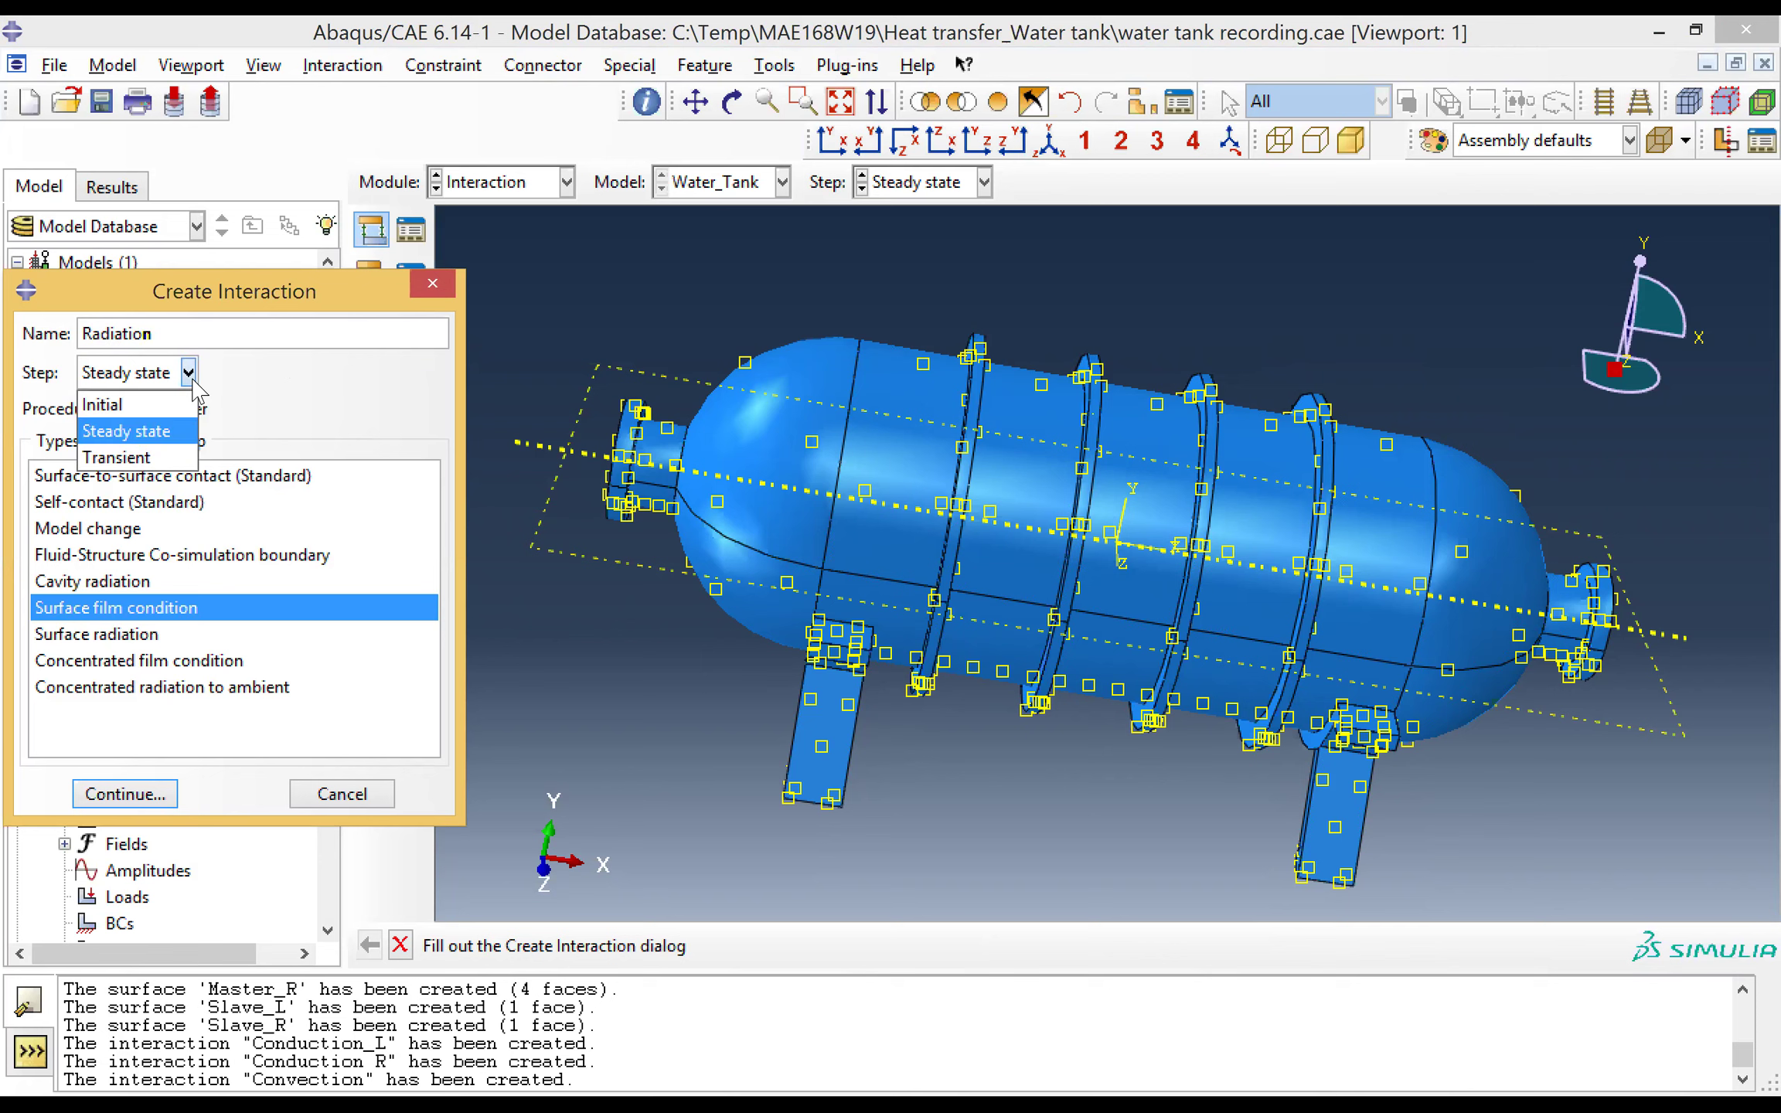
{"action": "left_click", "coordinate": [166, 458]}
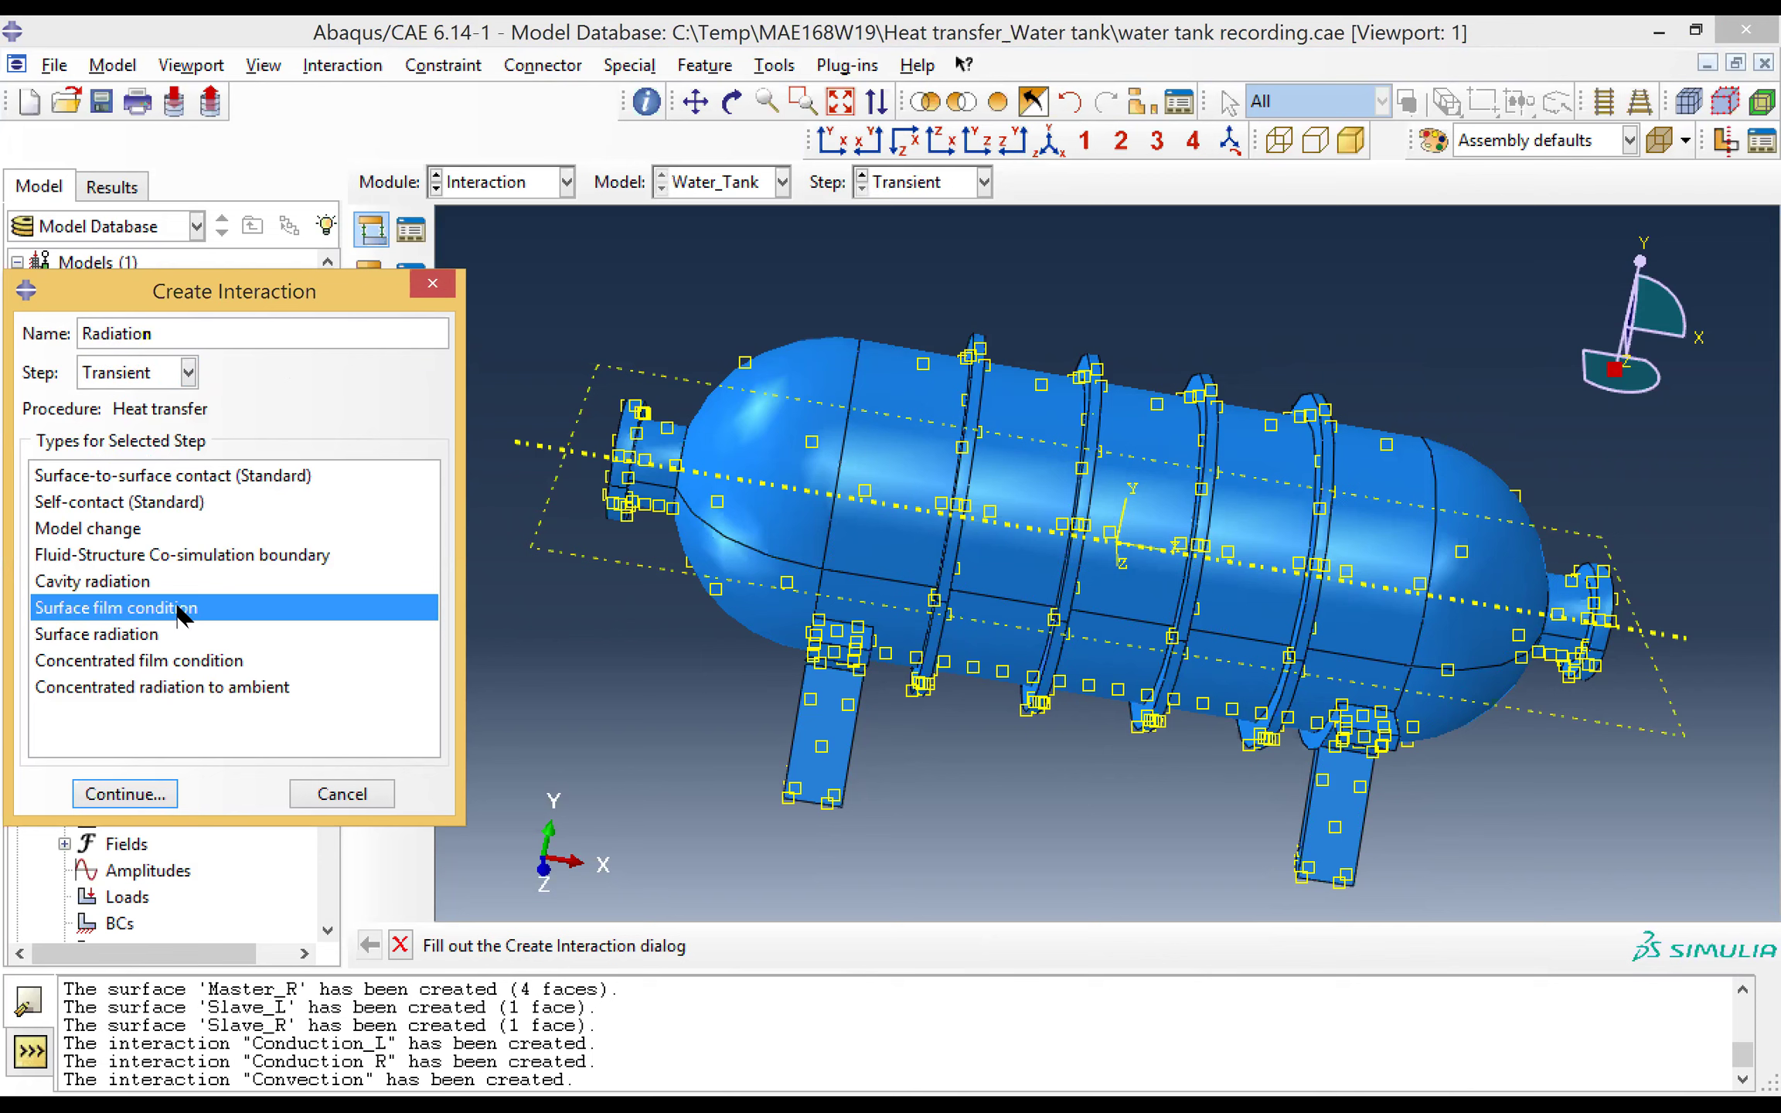
{"action": "left_click", "coordinate": [123, 636]}
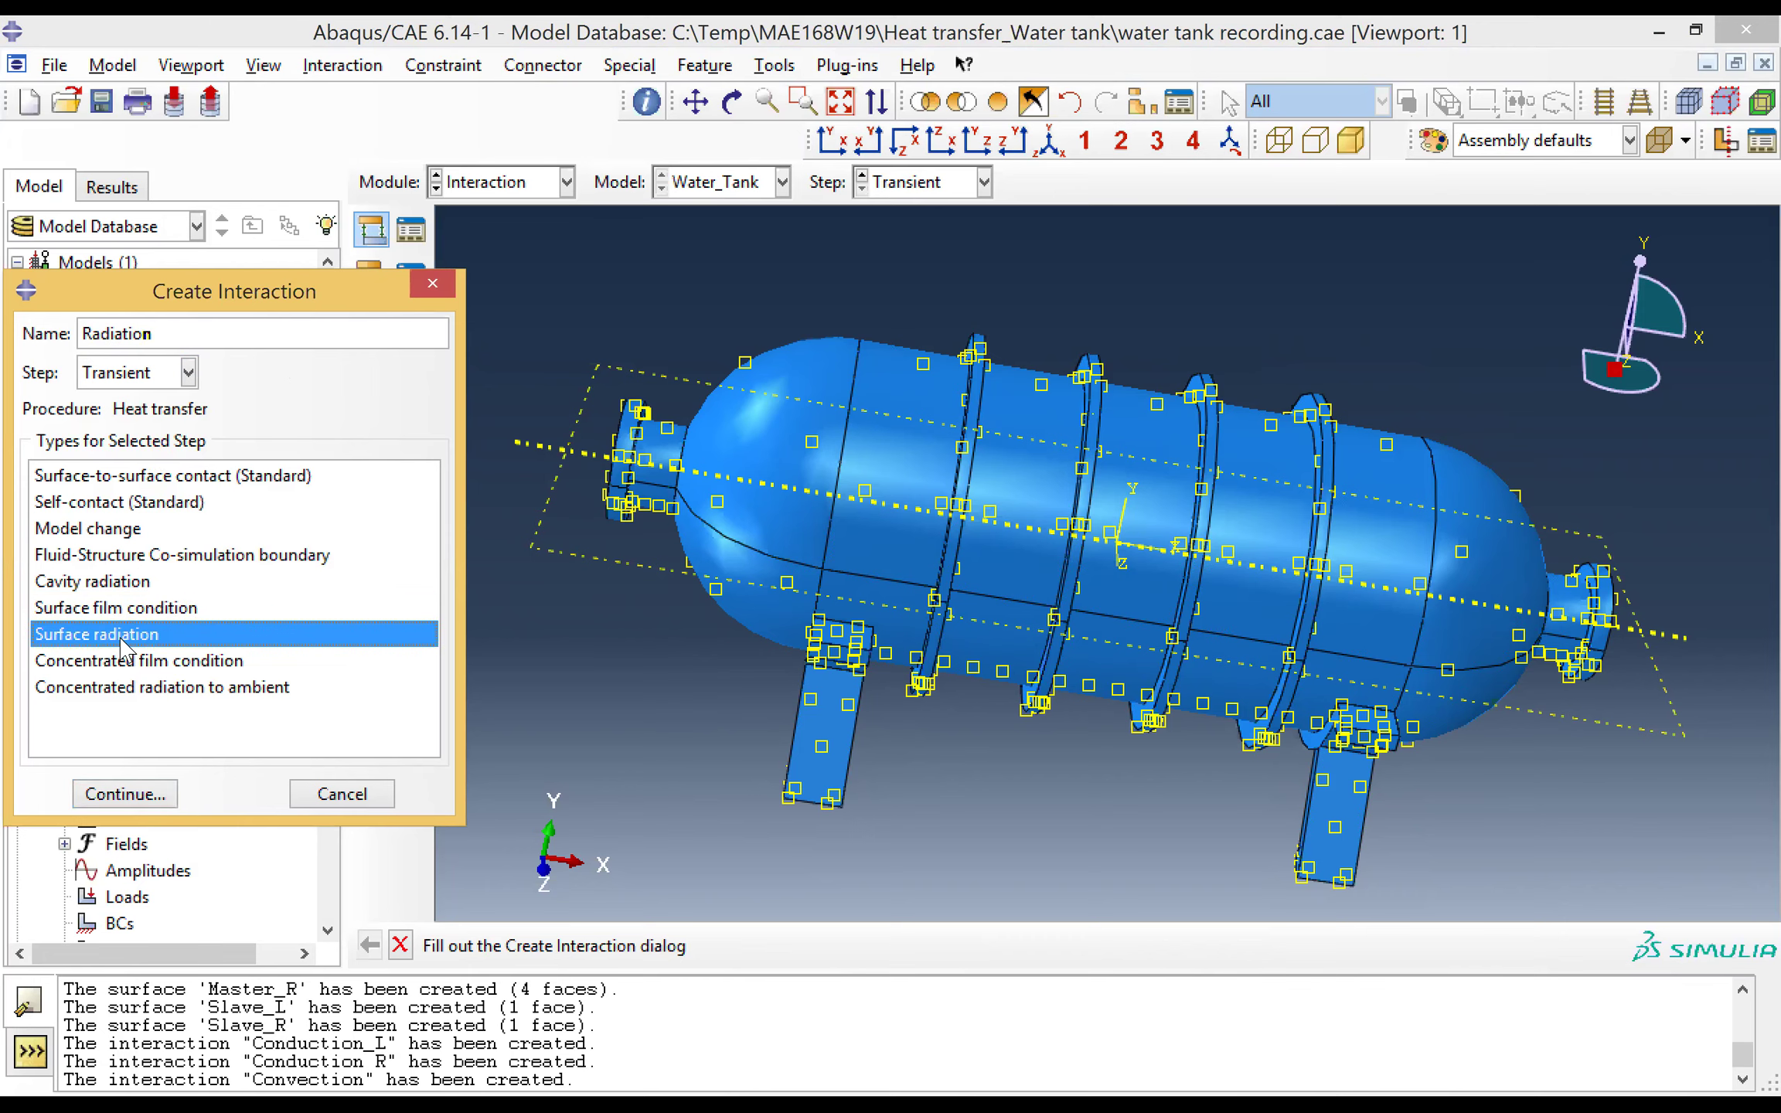
{"action": "double_click", "coordinate": [122, 636]}
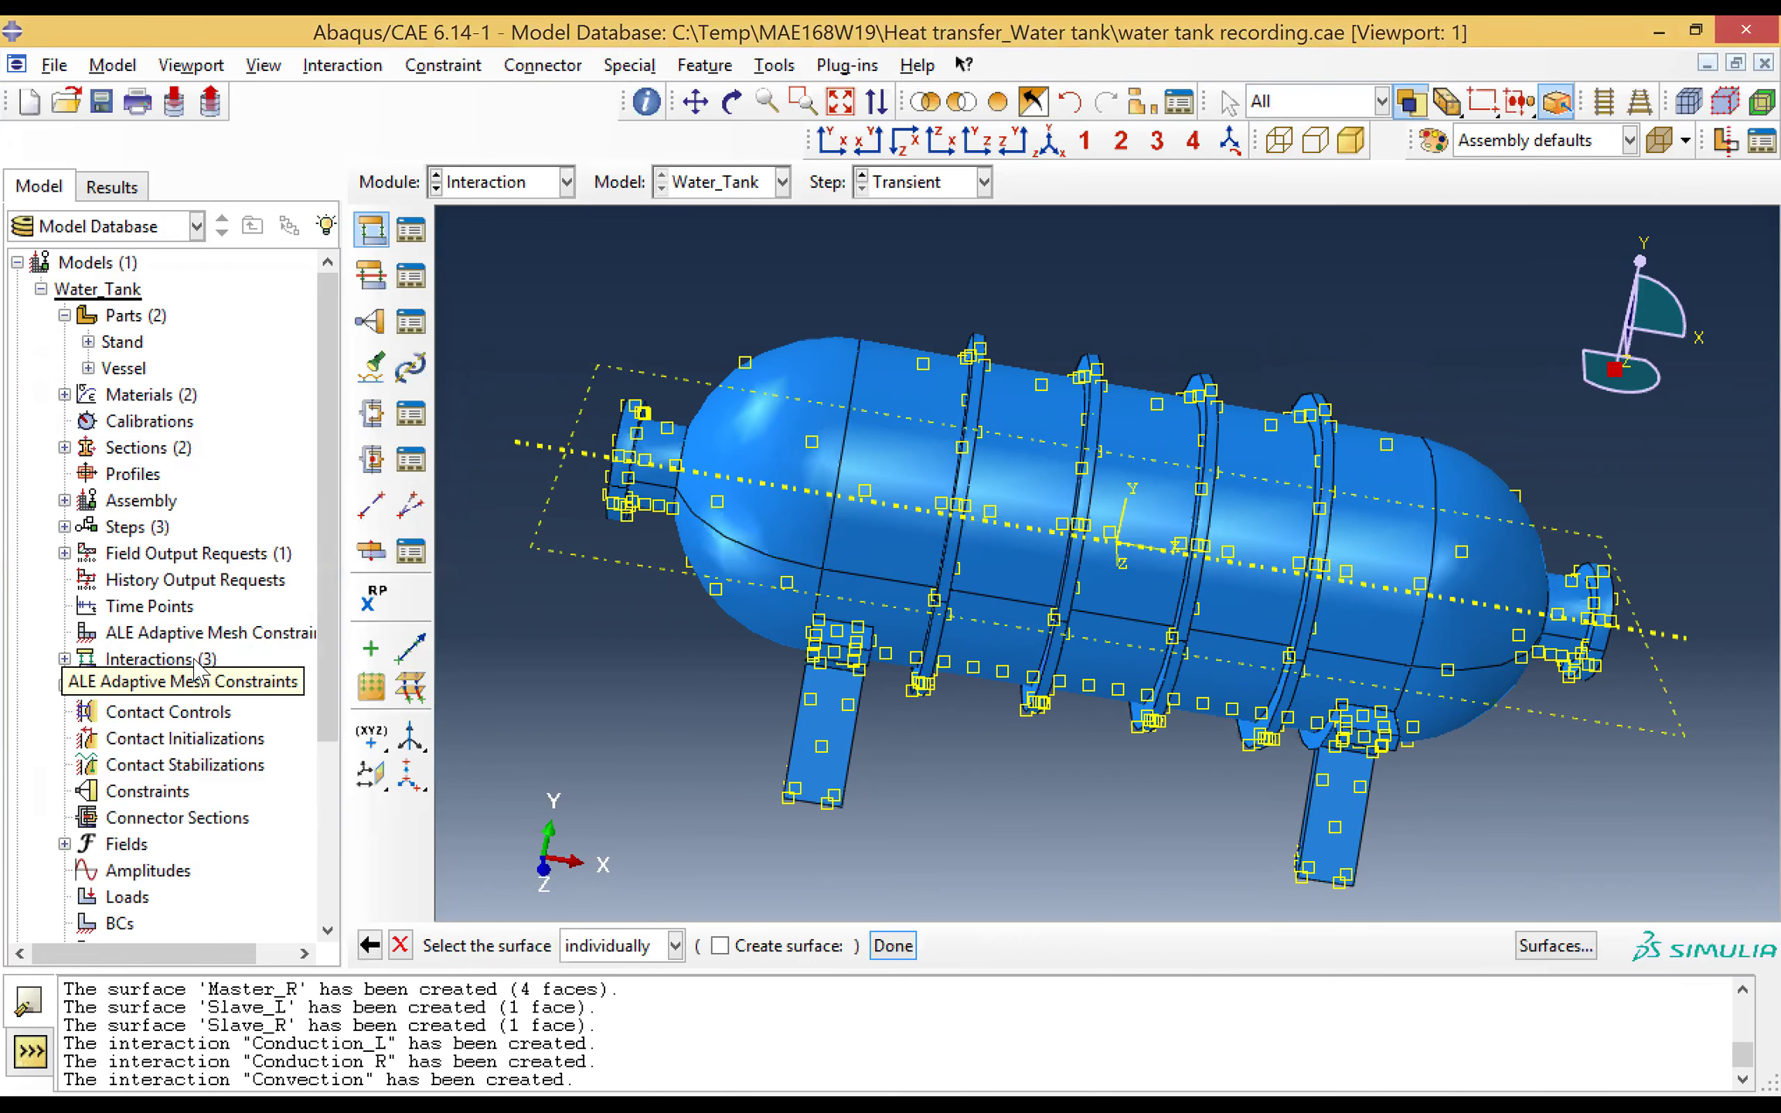
Step: Use all surfaces of the vessel and both stands as the region of the Radiation interaction
{"action": "left_click_drag", "start_coordinate": [531, 273], "coordinate": [1128, 587]}
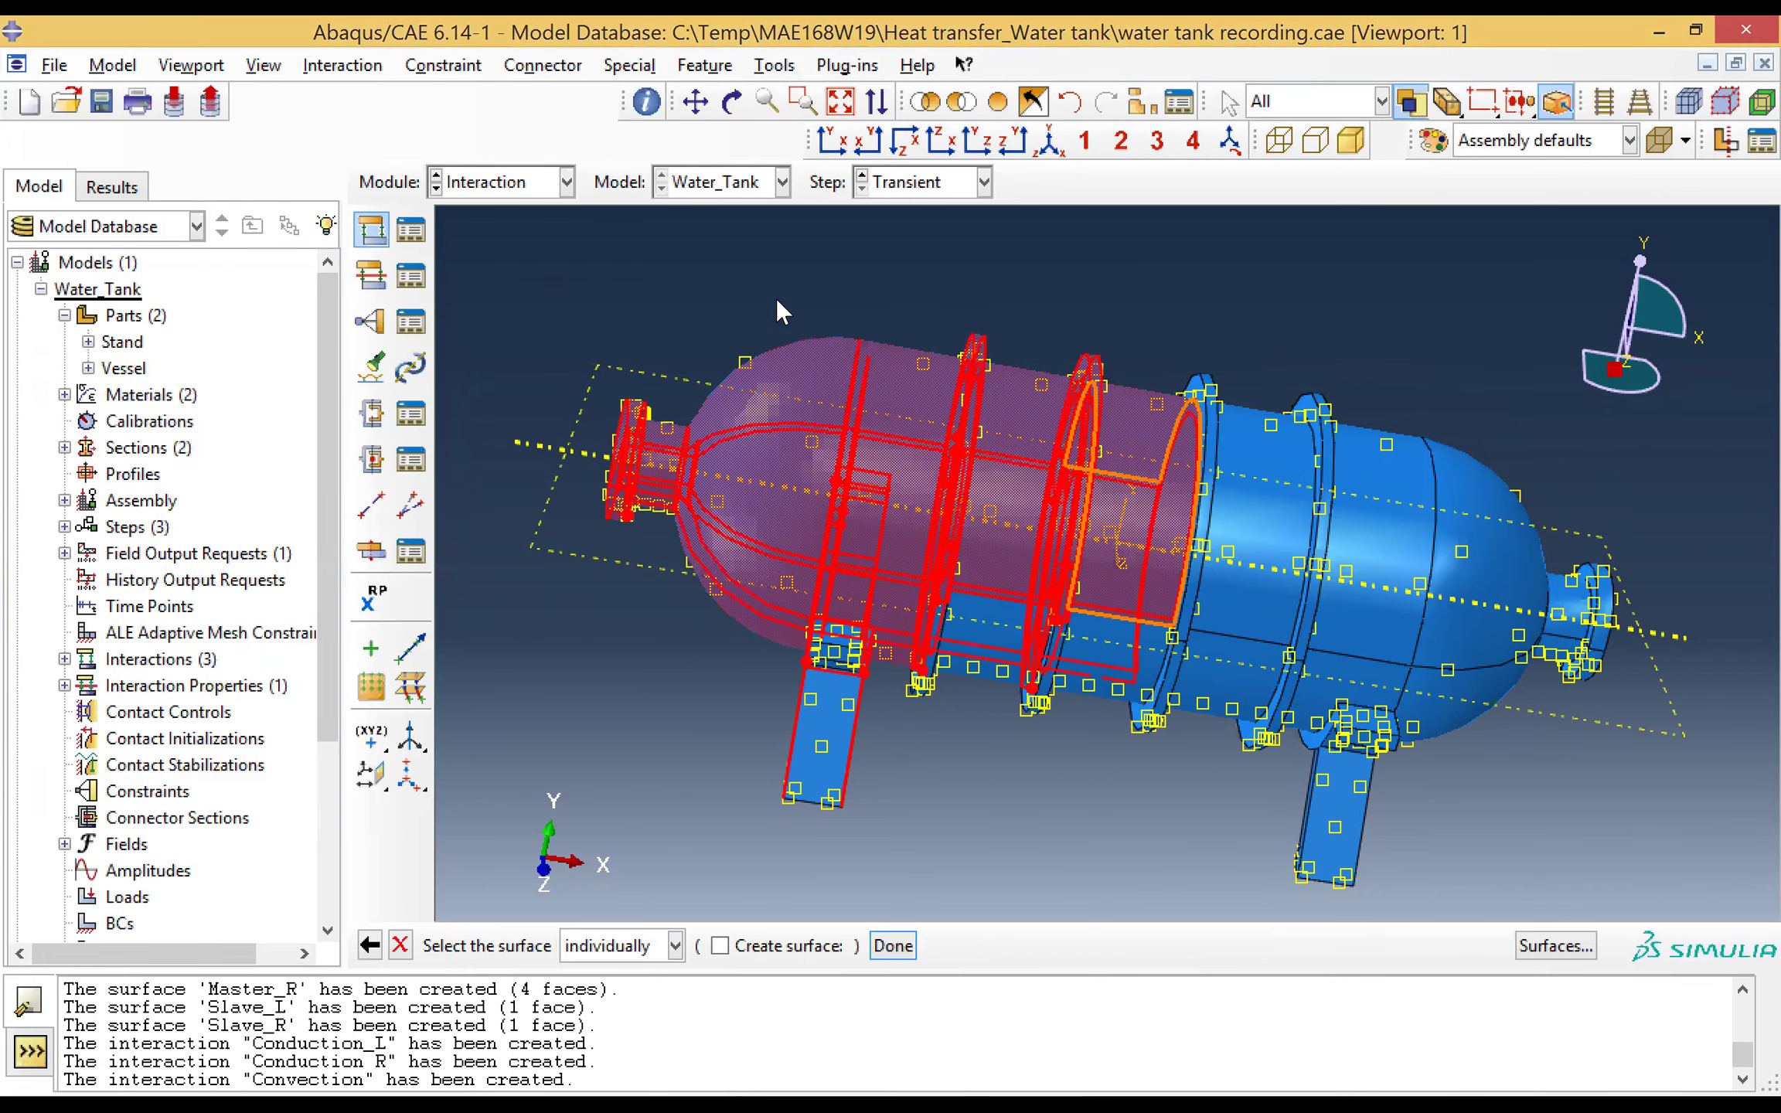
{"action": "left_click_drag", "start_coordinate": [634, 246], "coordinate": [1638, 886]}
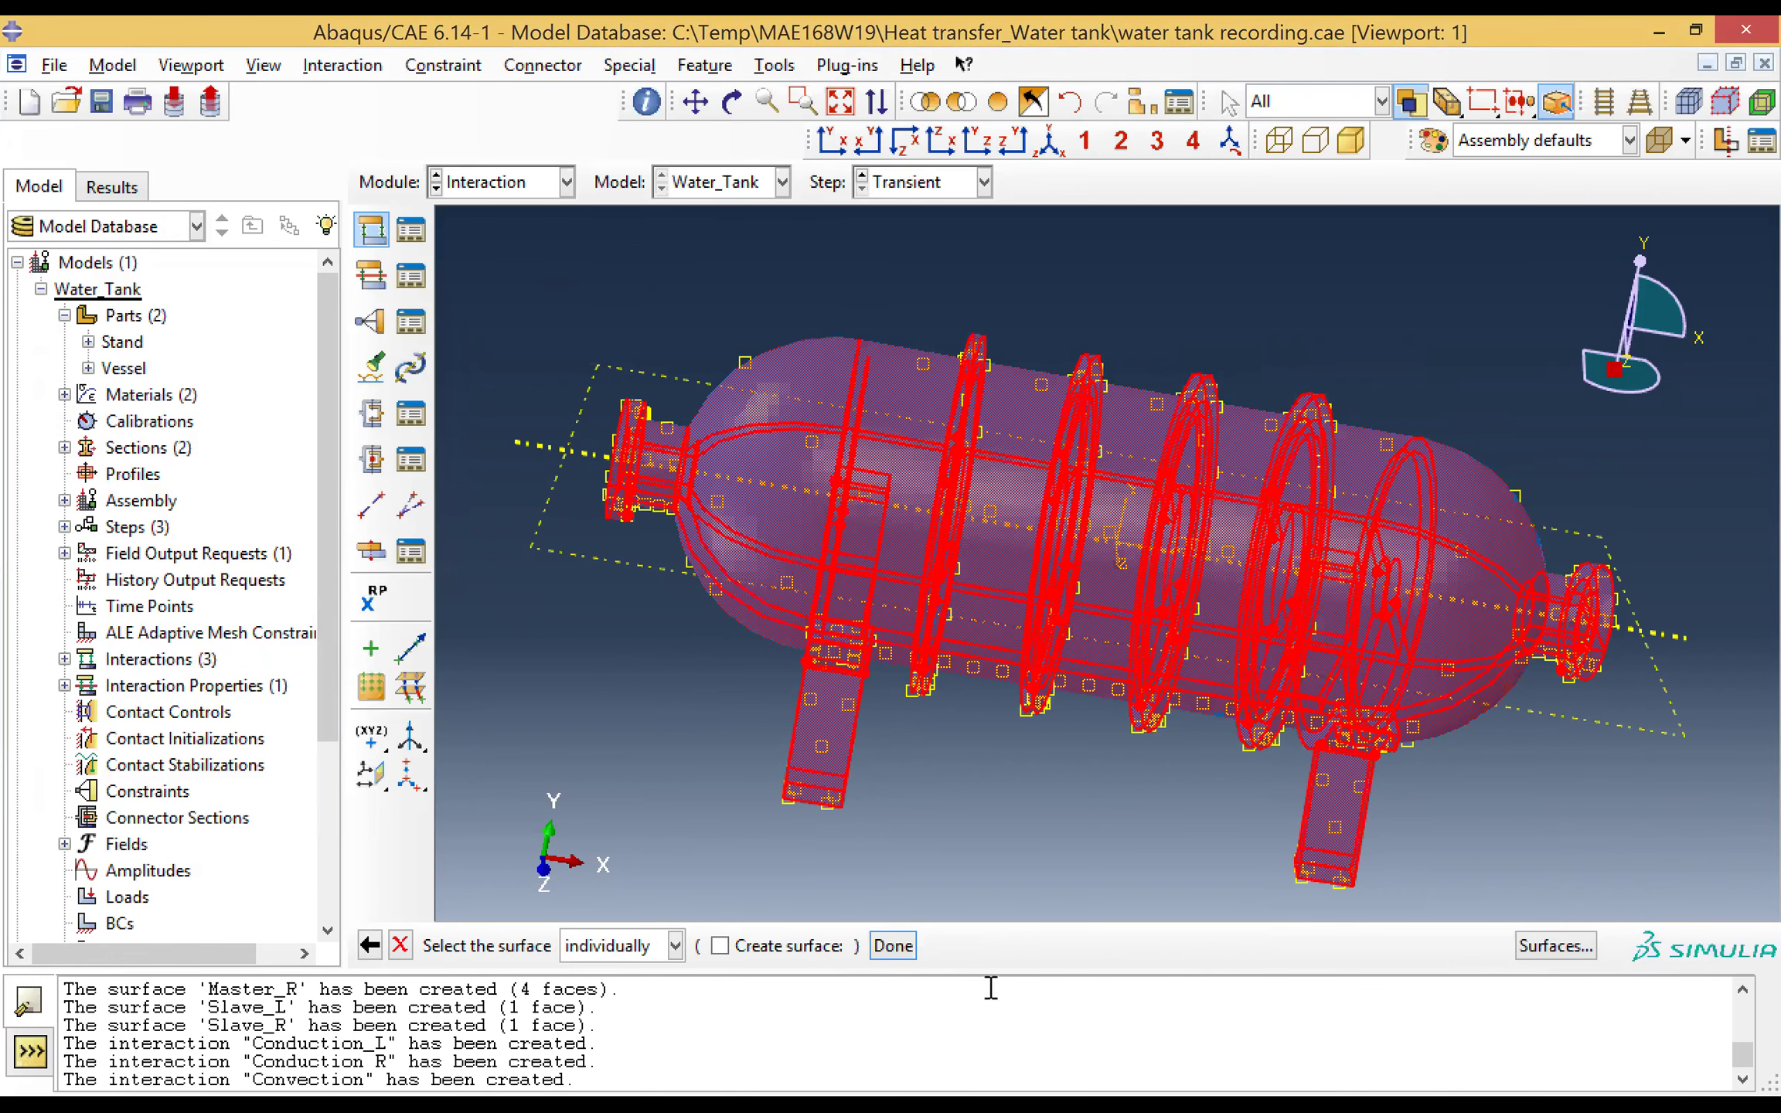
{"action": "left_click", "coordinate": [893, 947]}
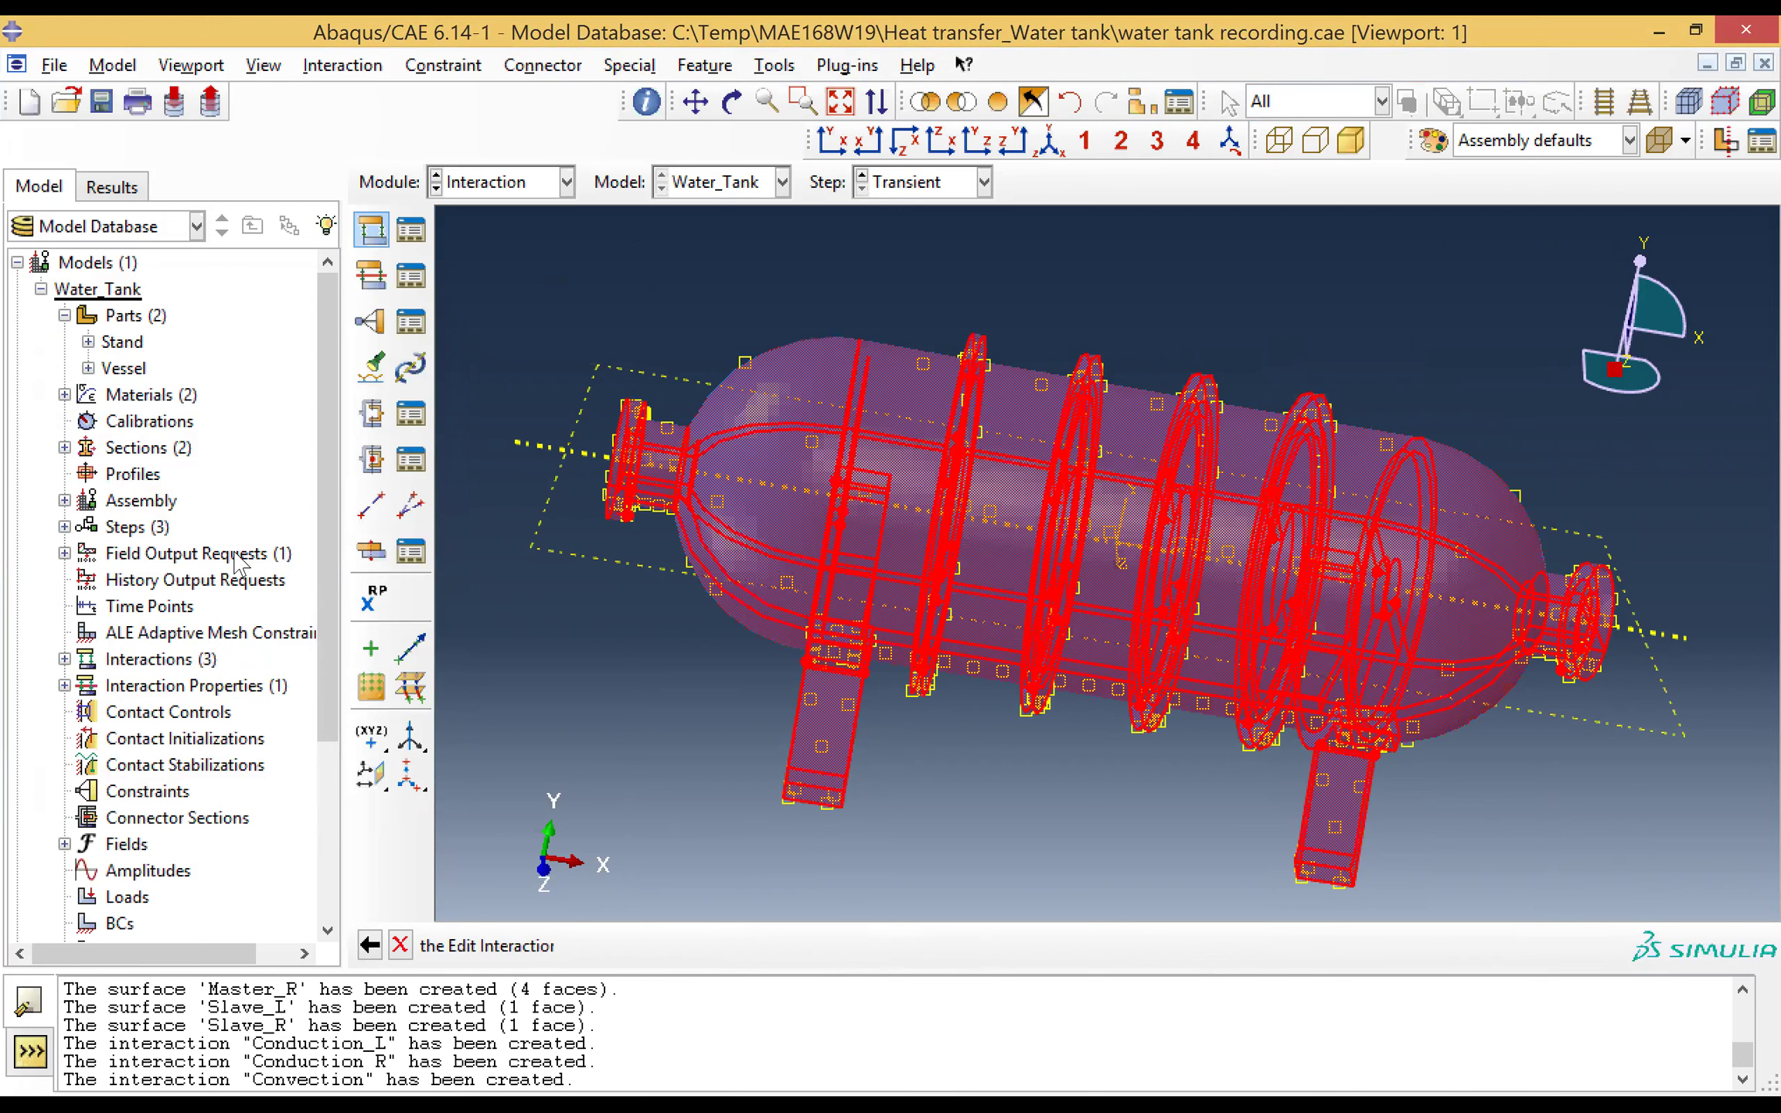
Step: Create the Radiation interaction with an emissivity of 0.63 and an ambient temperature of 20, and check the list of defined interactions
{"action": "left_click", "coordinate": [314, 504]}
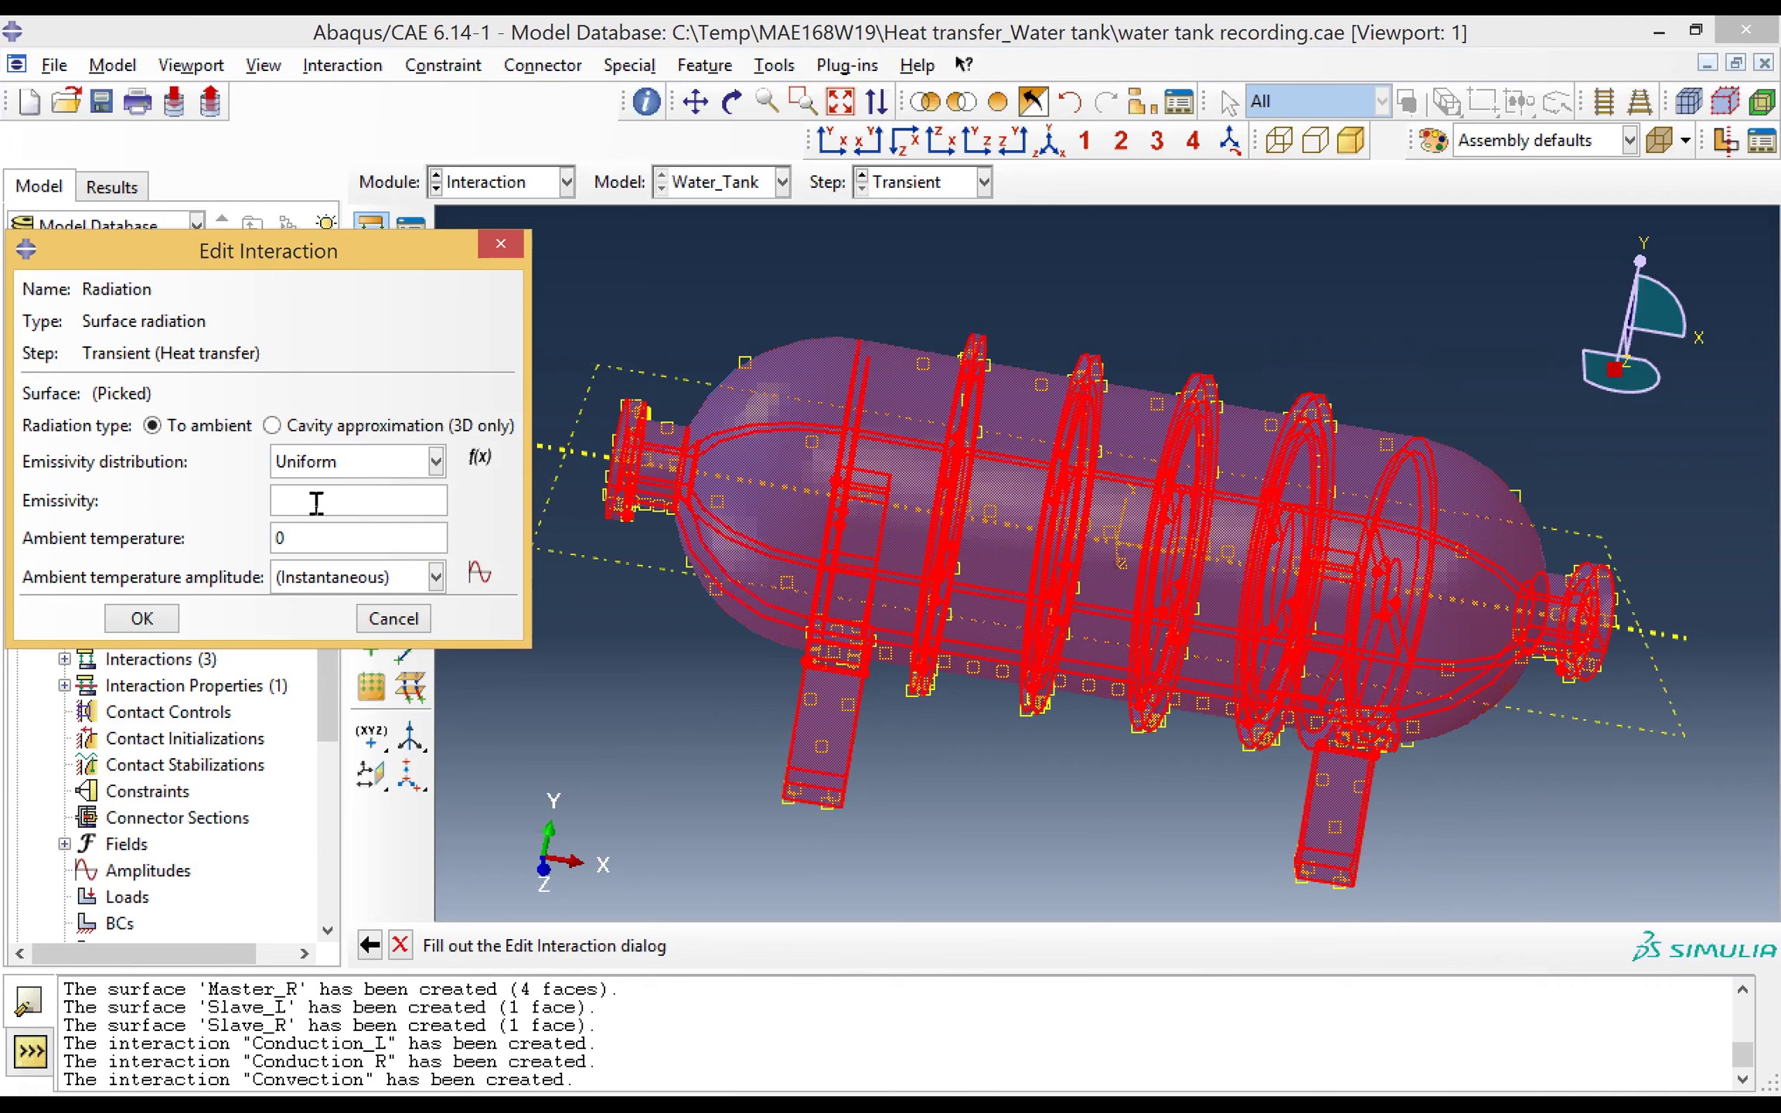
{"action": "type", "text": ".63"}
{"action": "double_click", "coordinate": [313, 531]}
{"action": "key", "text": "BackSpace"}
{"action": "type", "text": "20"}
{"action": "left_click", "coordinate": [158, 619]}
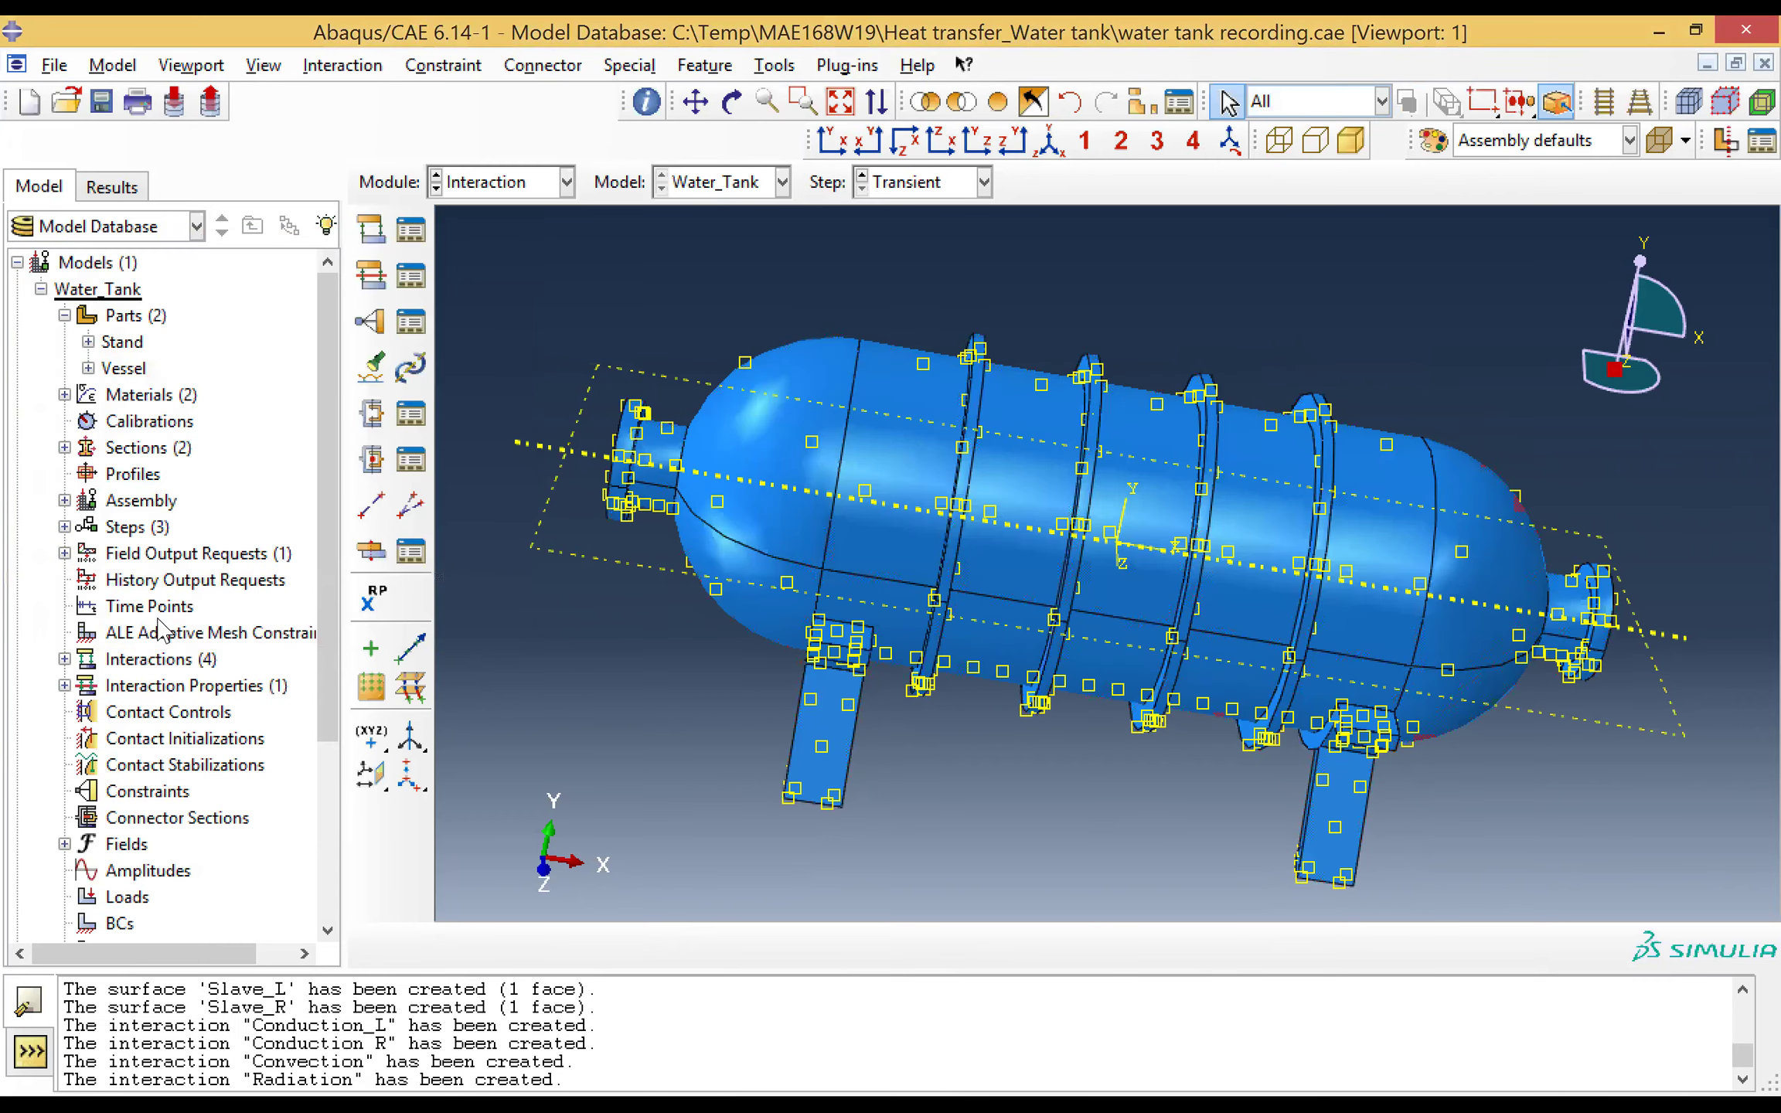
{"action": "left_click", "coordinate": [411, 232]}
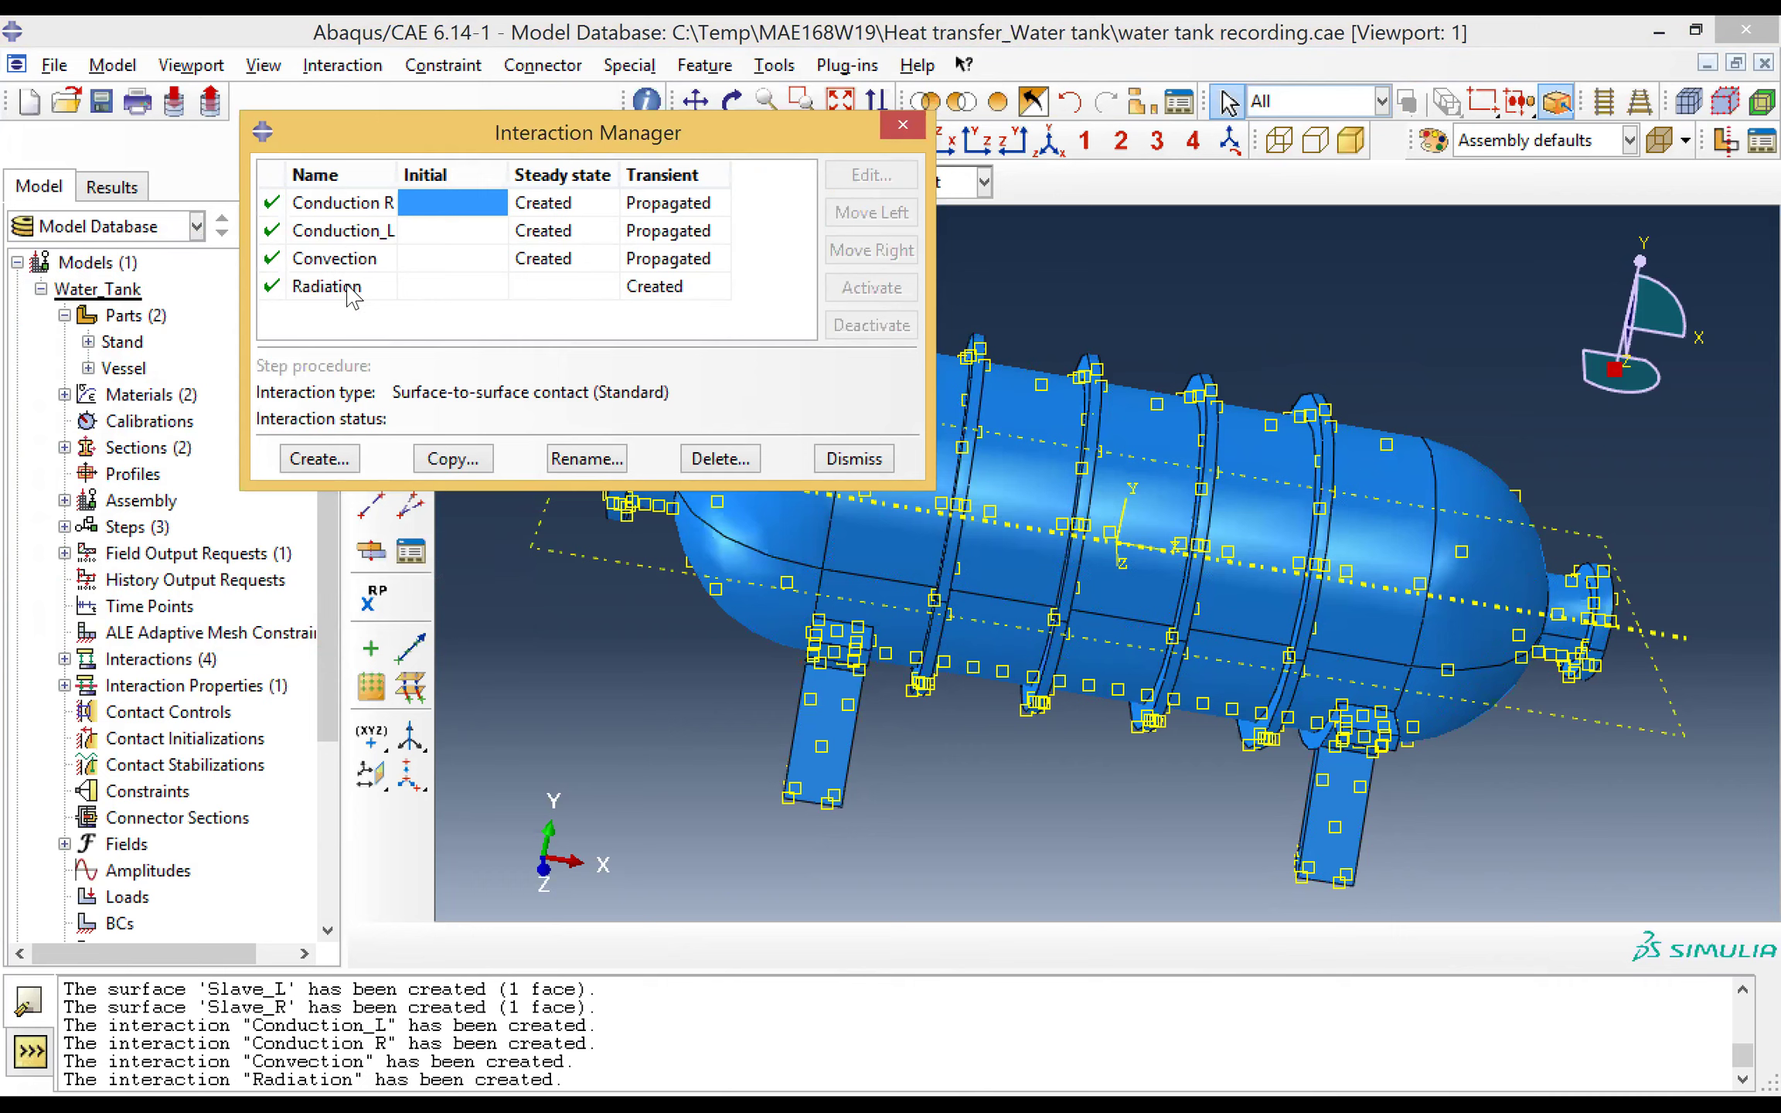
{"action": "left_click", "coordinate": [903, 125]}
Step: Switch to the Load module and start a Temperature boundary condition in the Steady state step
{"action": "left_click", "coordinate": [518, 186]}
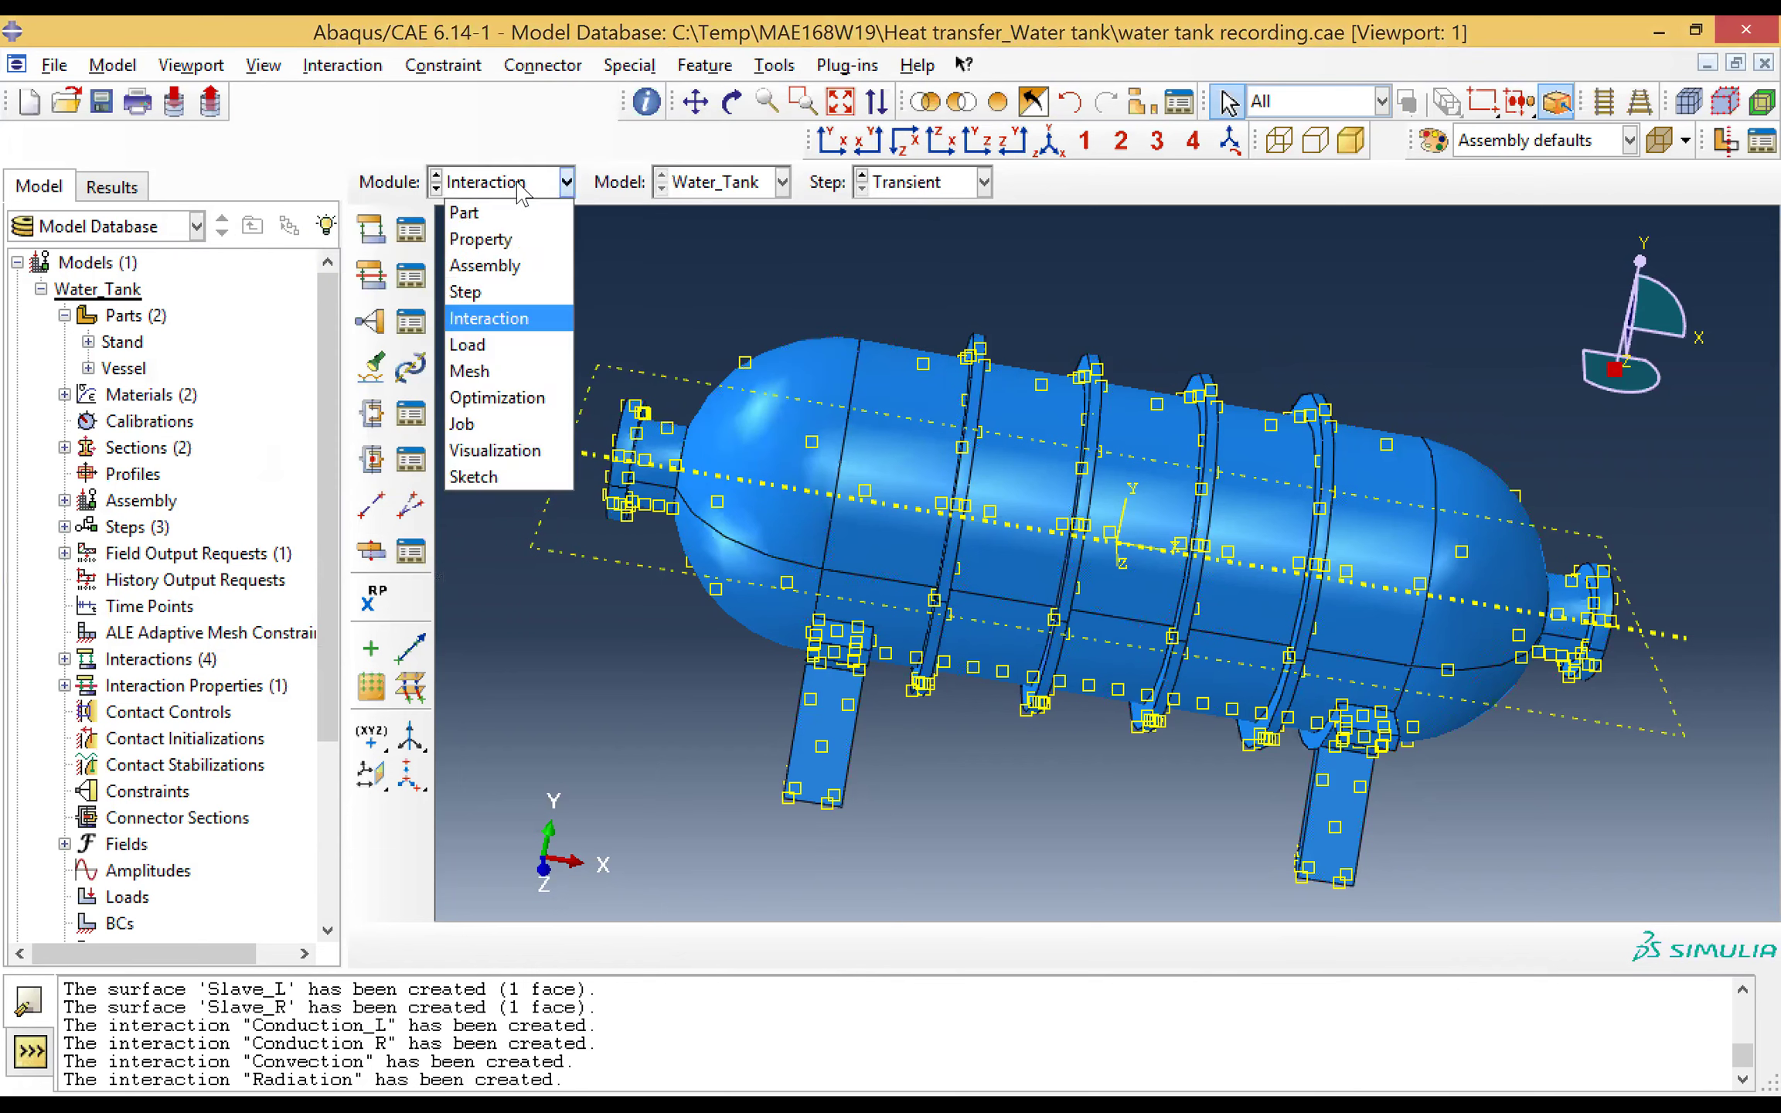
{"action": "left_click", "coordinate": [545, 347]}
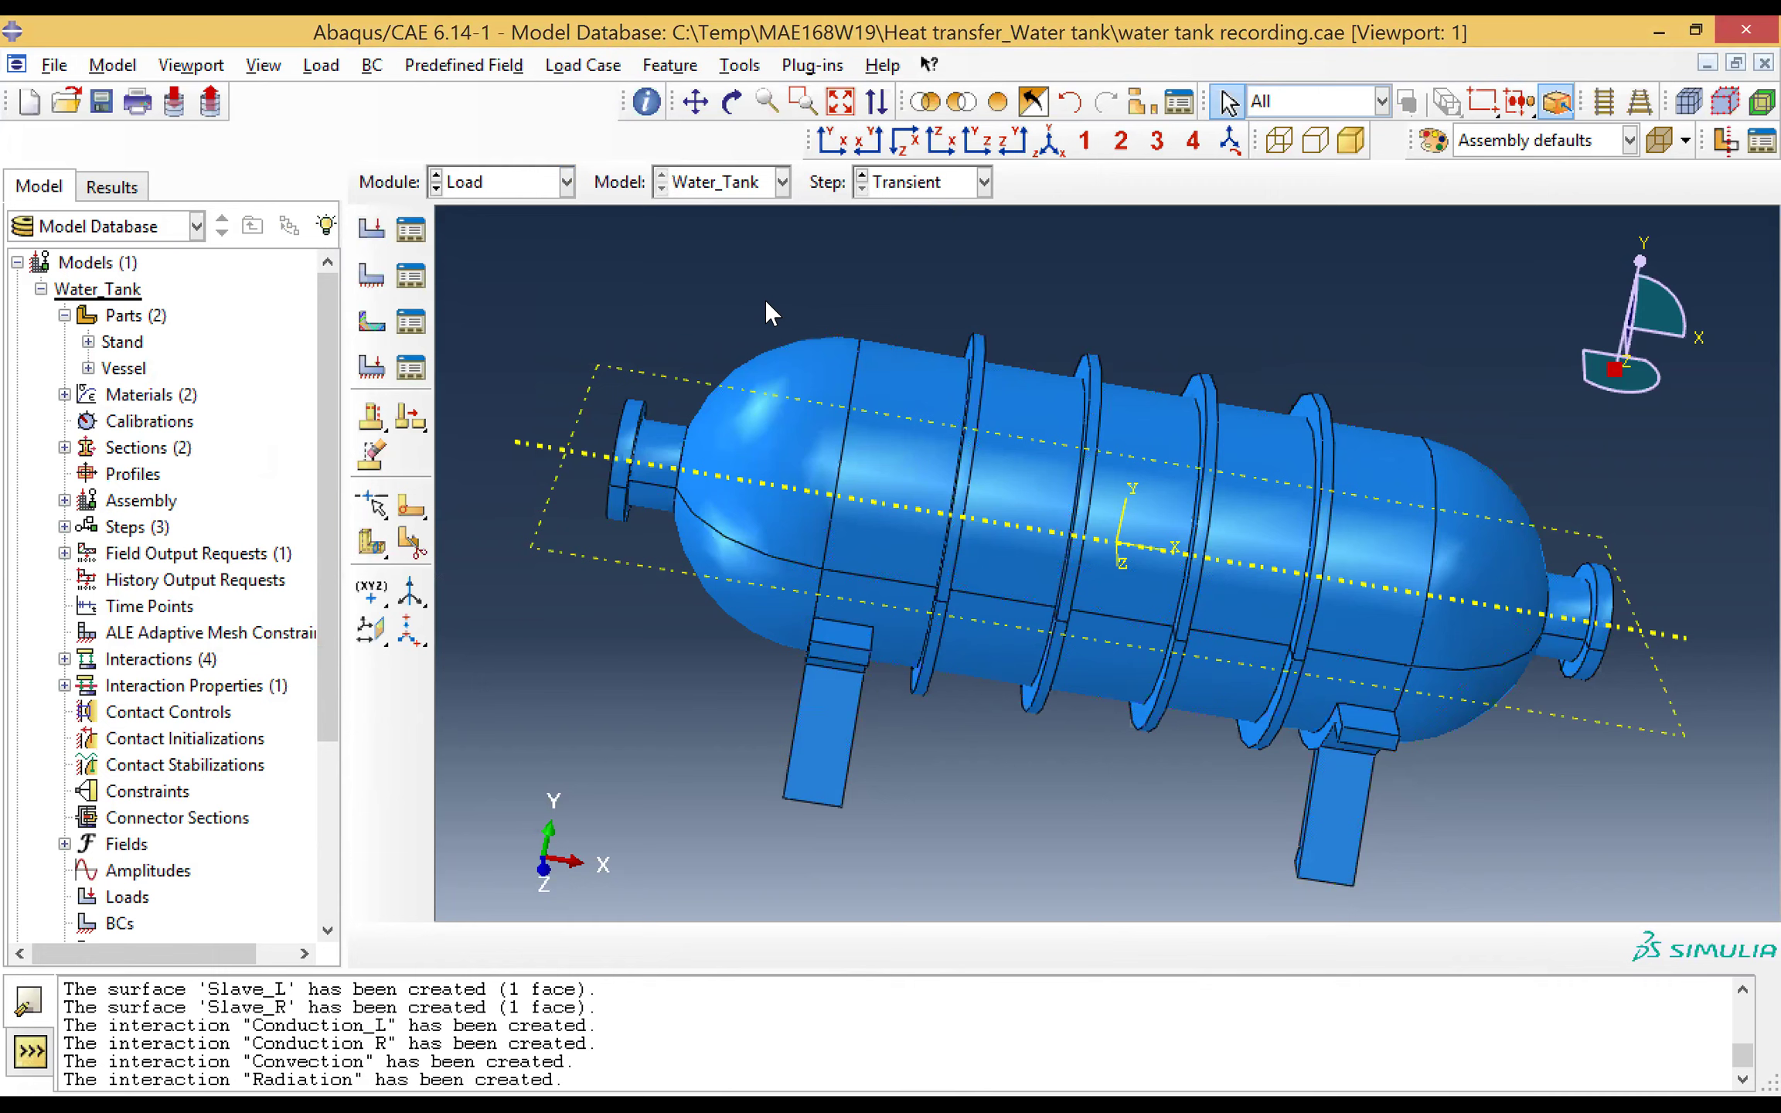
{"action": "left_click", "coordinate": [375, 286]}
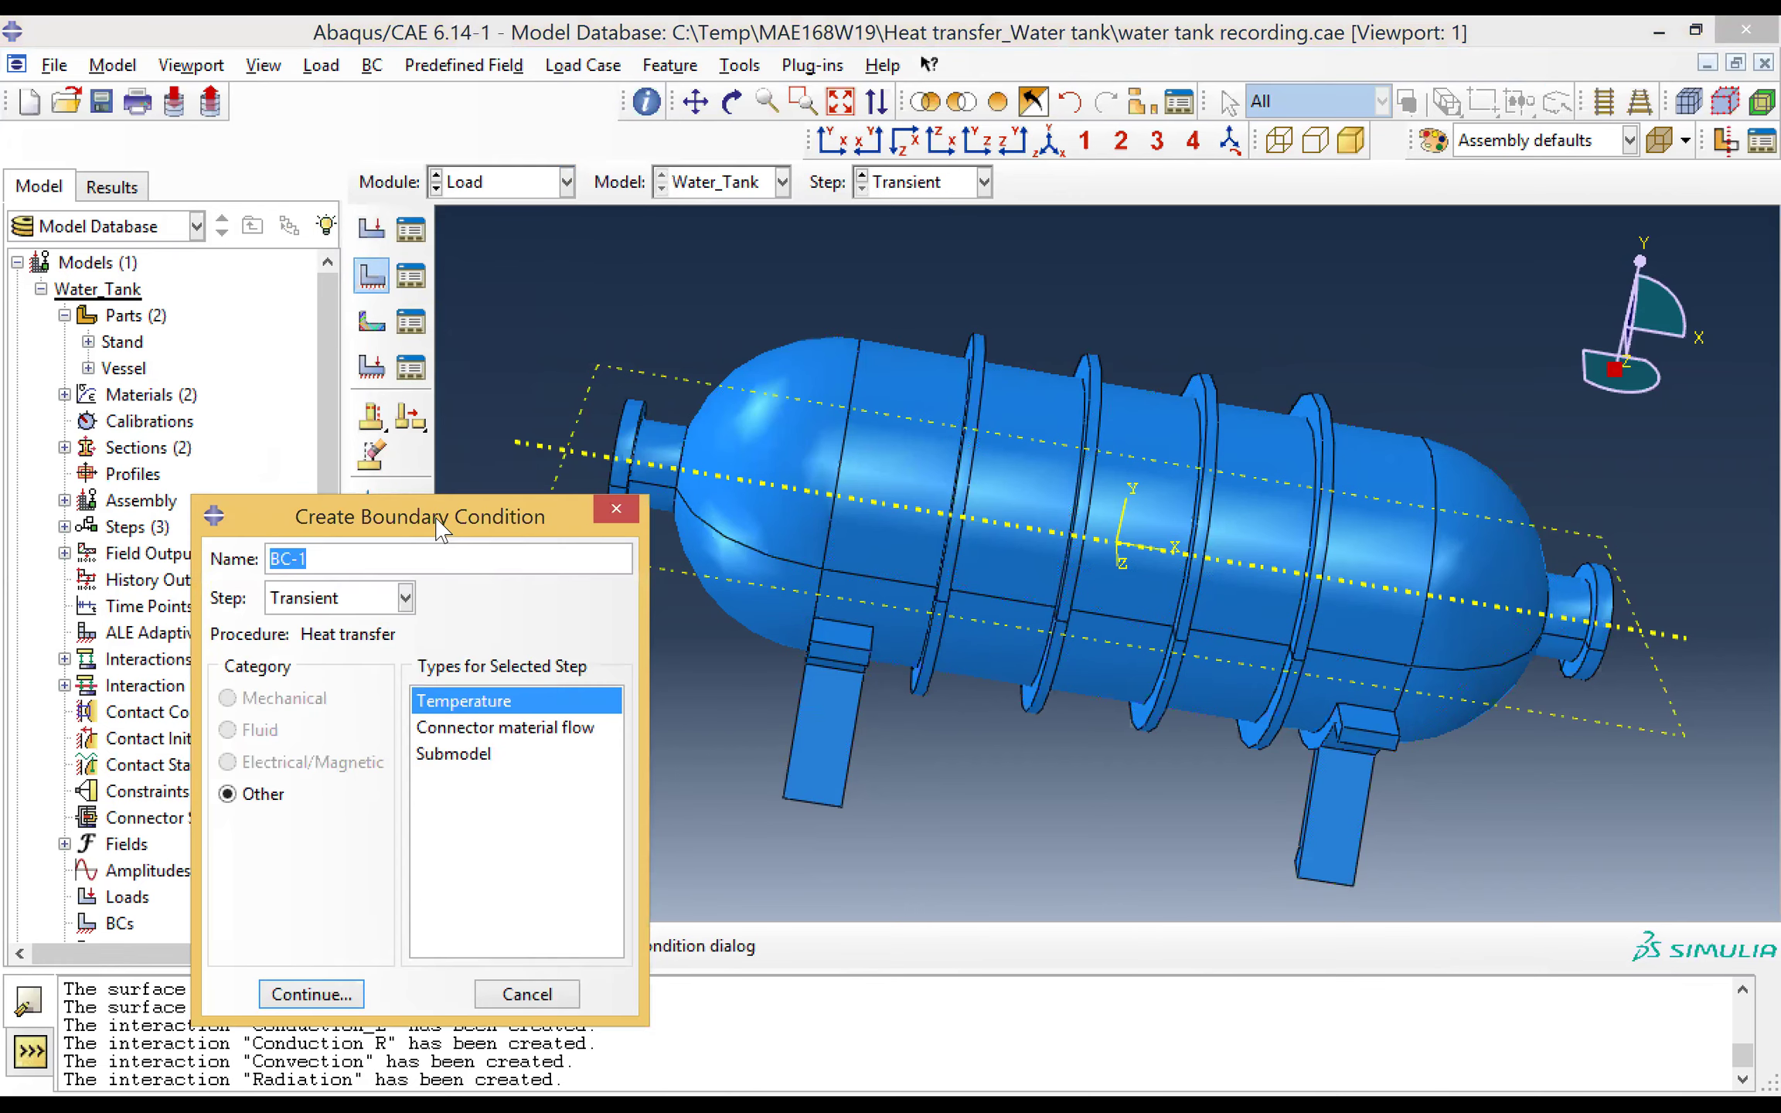
{"action": "left_click_drag", "start_coordinate": [433, 519], "coordinate": [486, 220]}
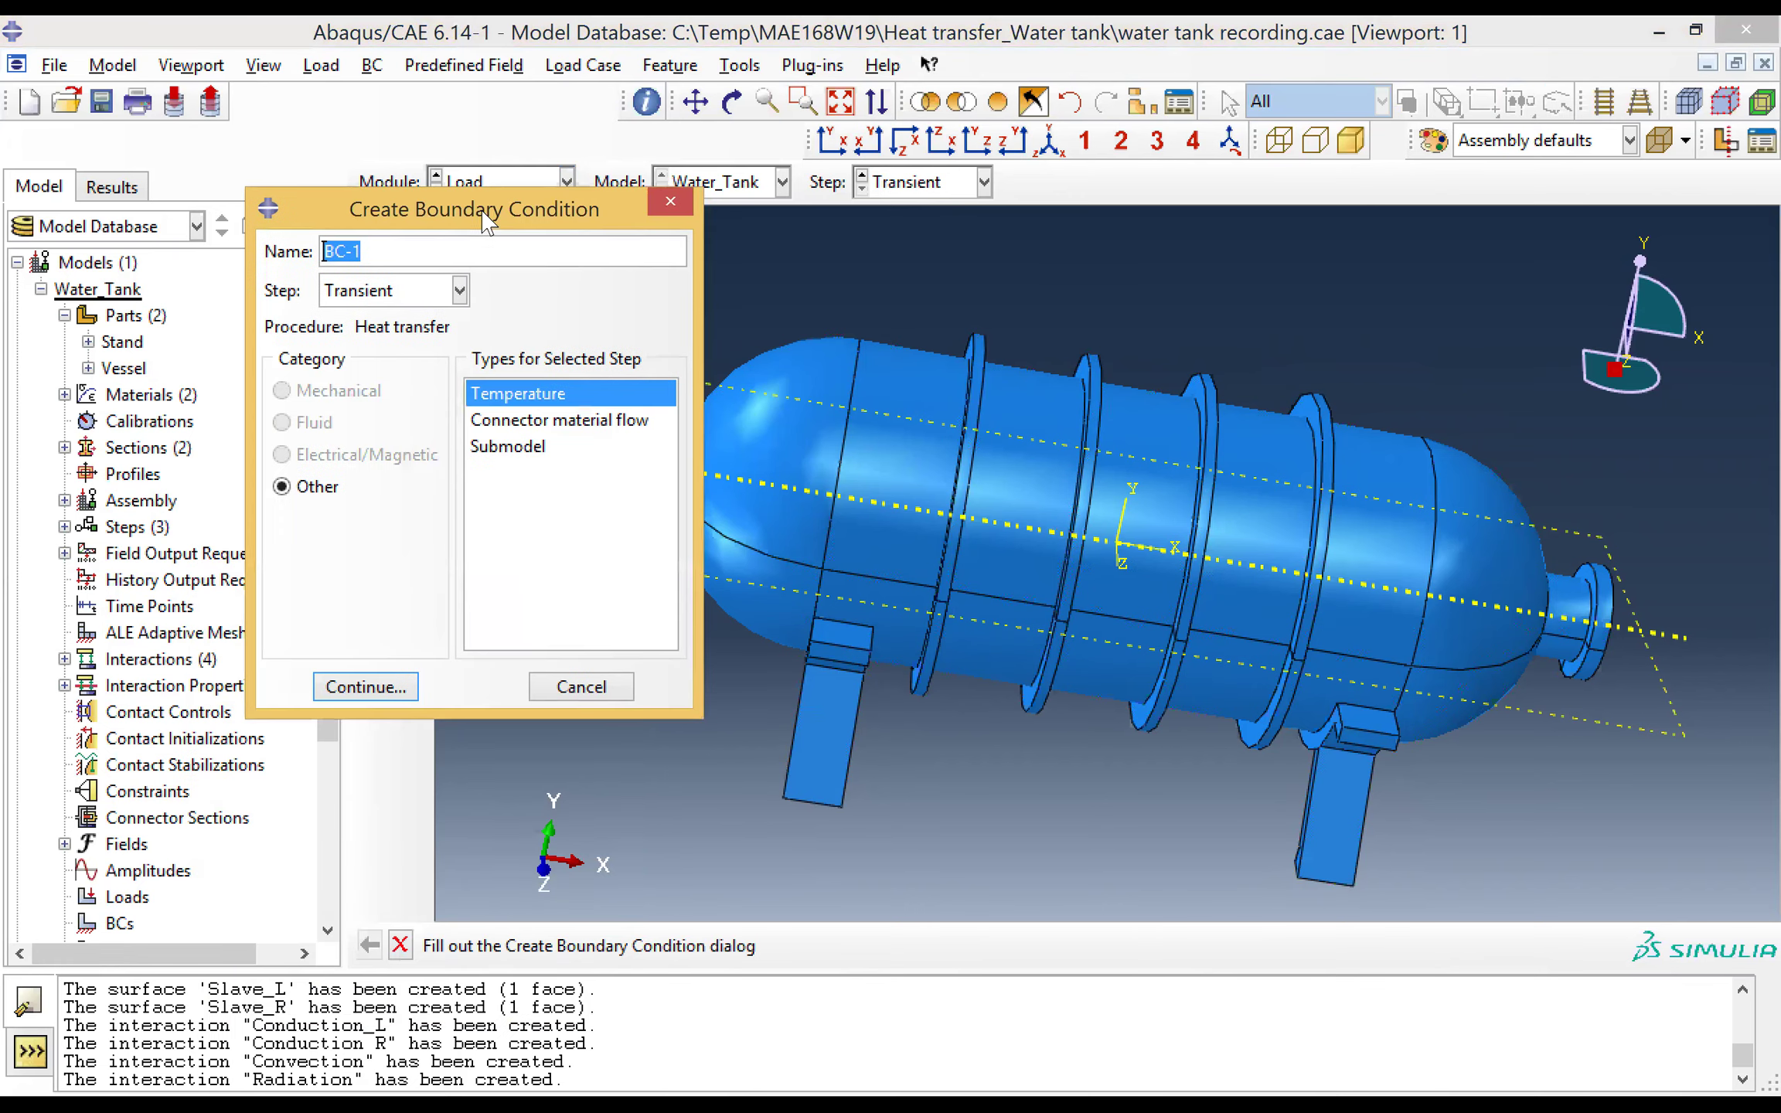
{"action": "left_click", "coordinate": [421, 293]}
{"action": "left_click", "coordinate": [378, 352]}
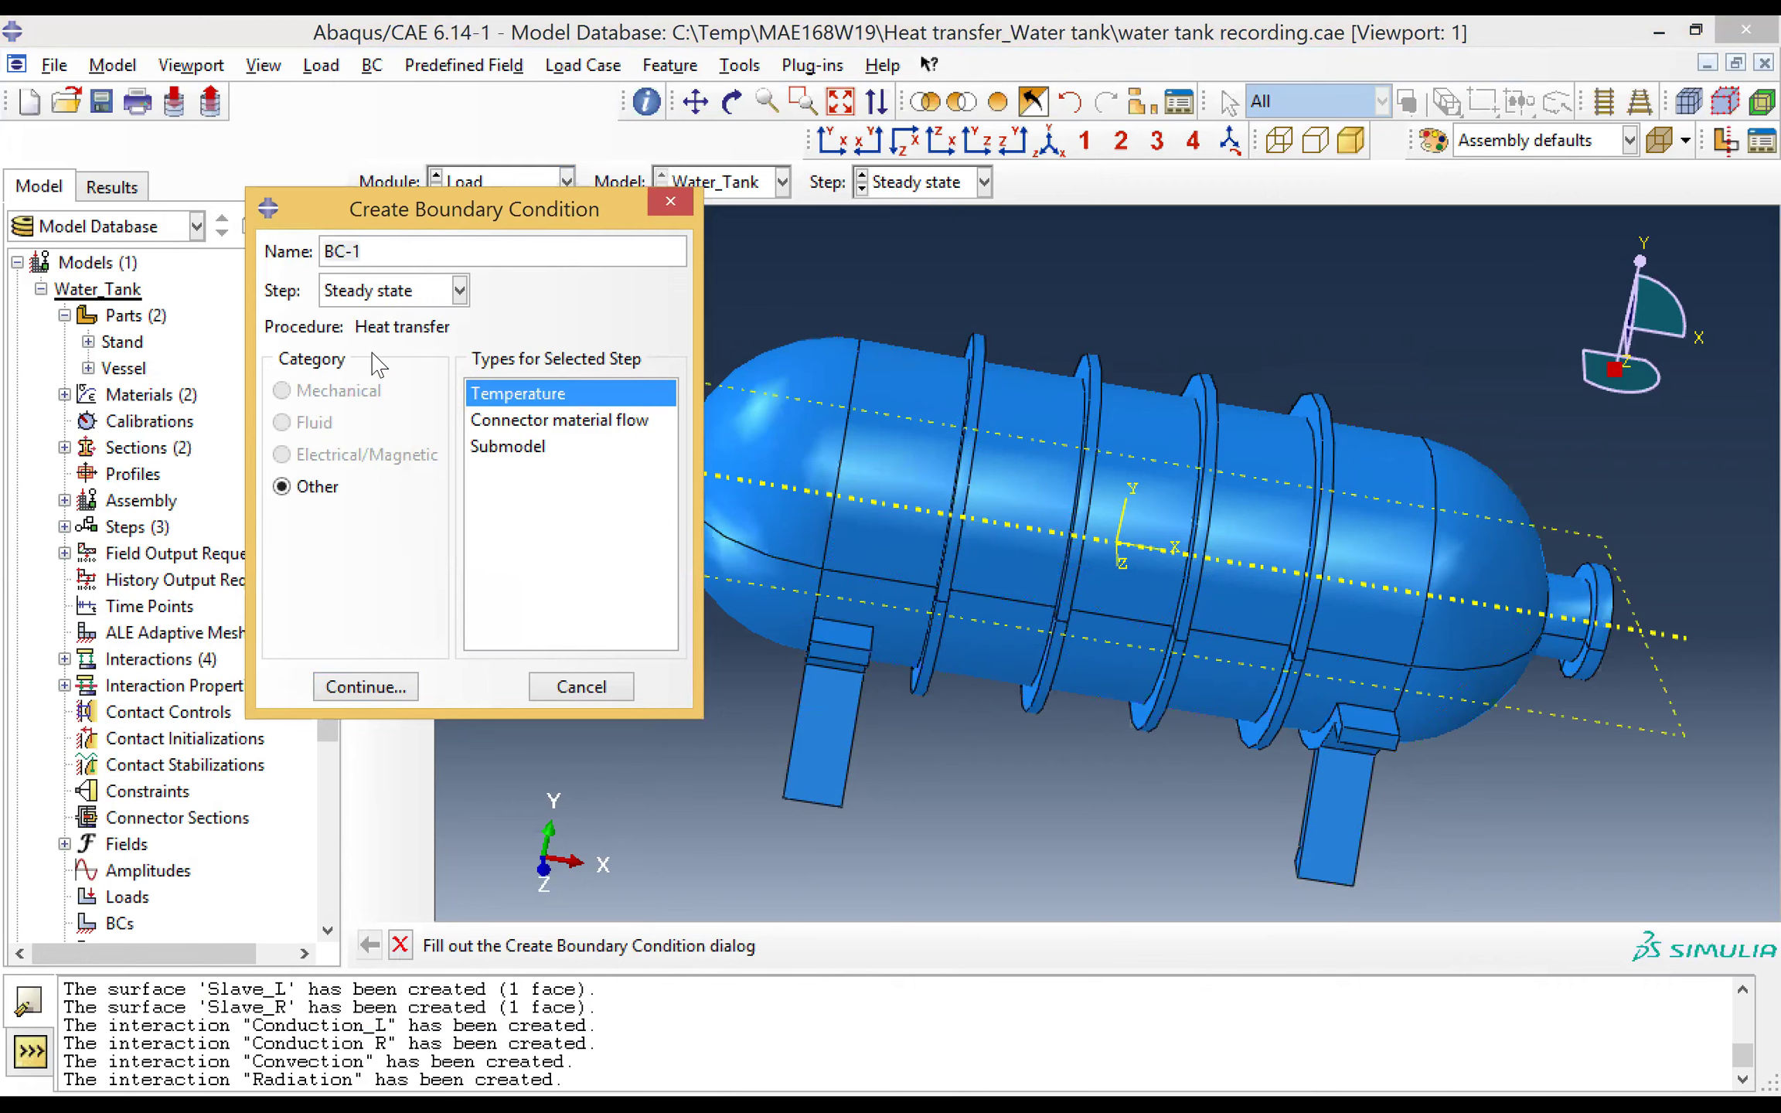
{"action": "double_click", "coordinate": [550, 391]}
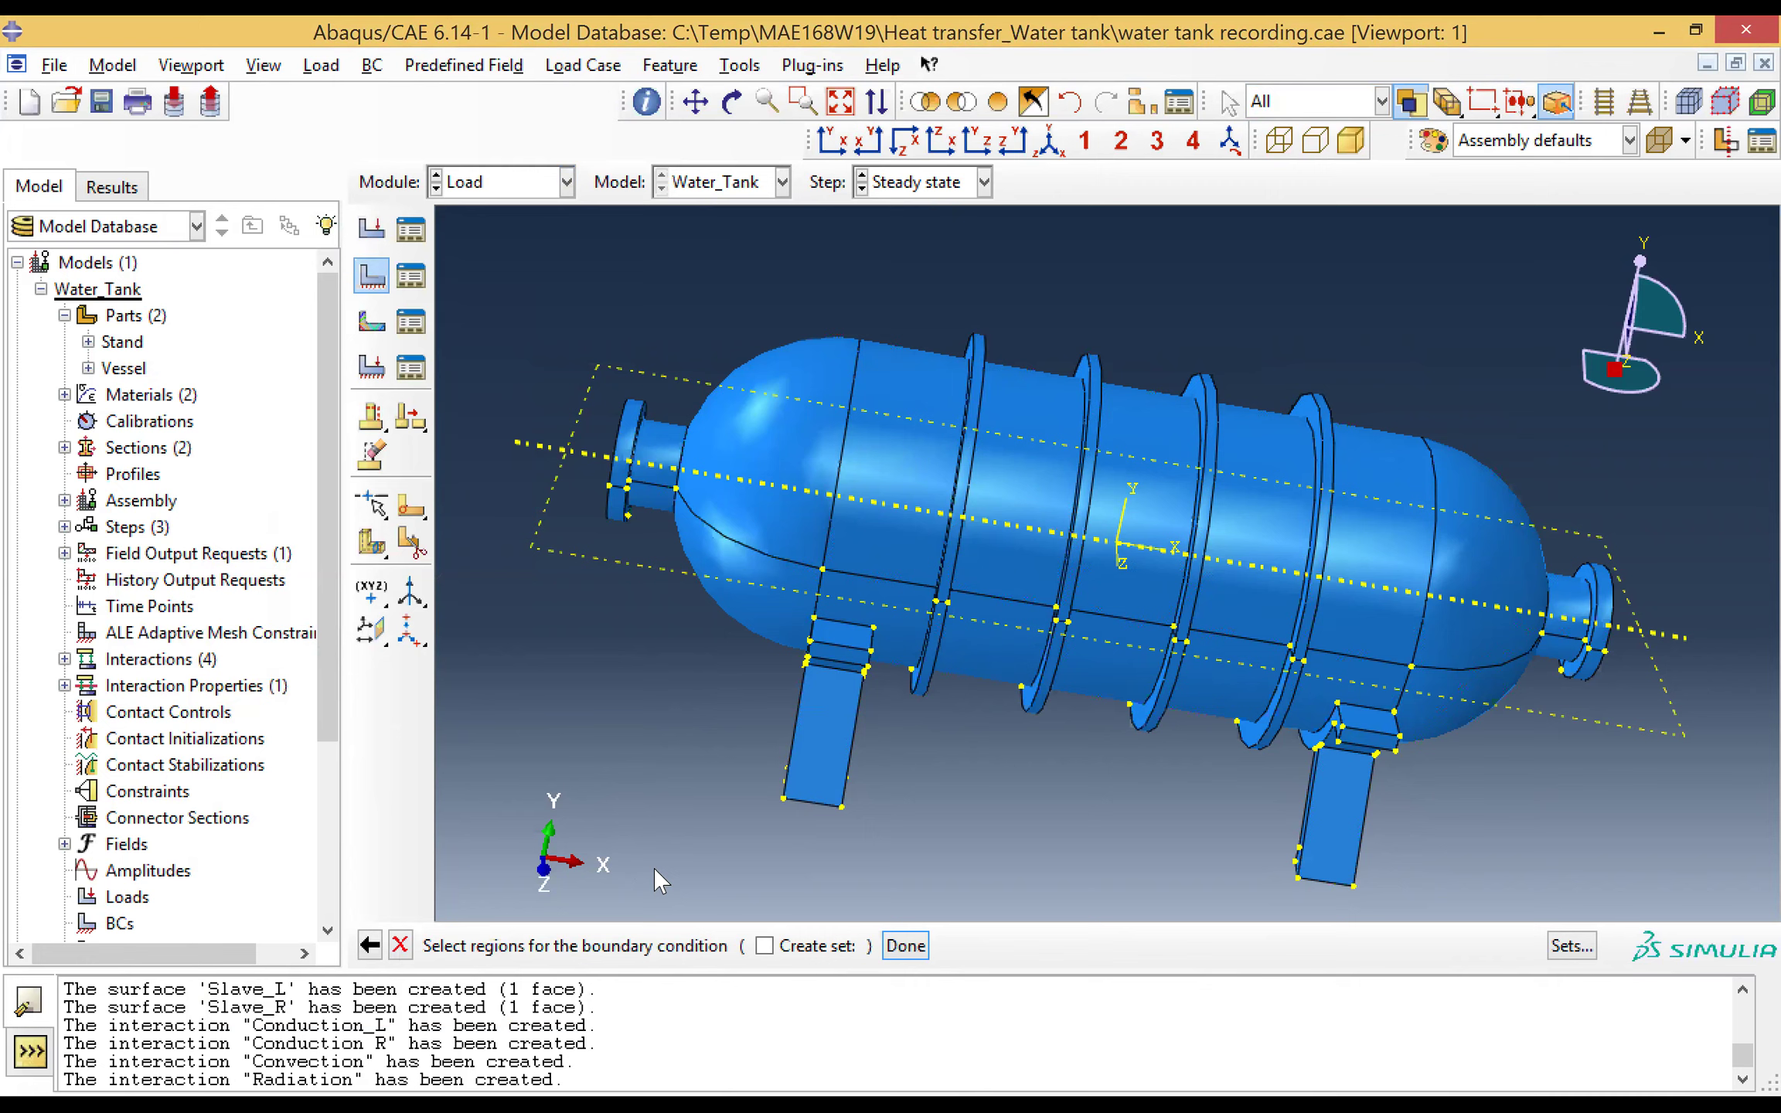
Step: Cut the displayed model along the Y-Plane to expose the inside of the vessel
{"action": "left_click", "coordinate": [1726, 150]}
{"action": "left_click", "coordinate": [1732, 147]}
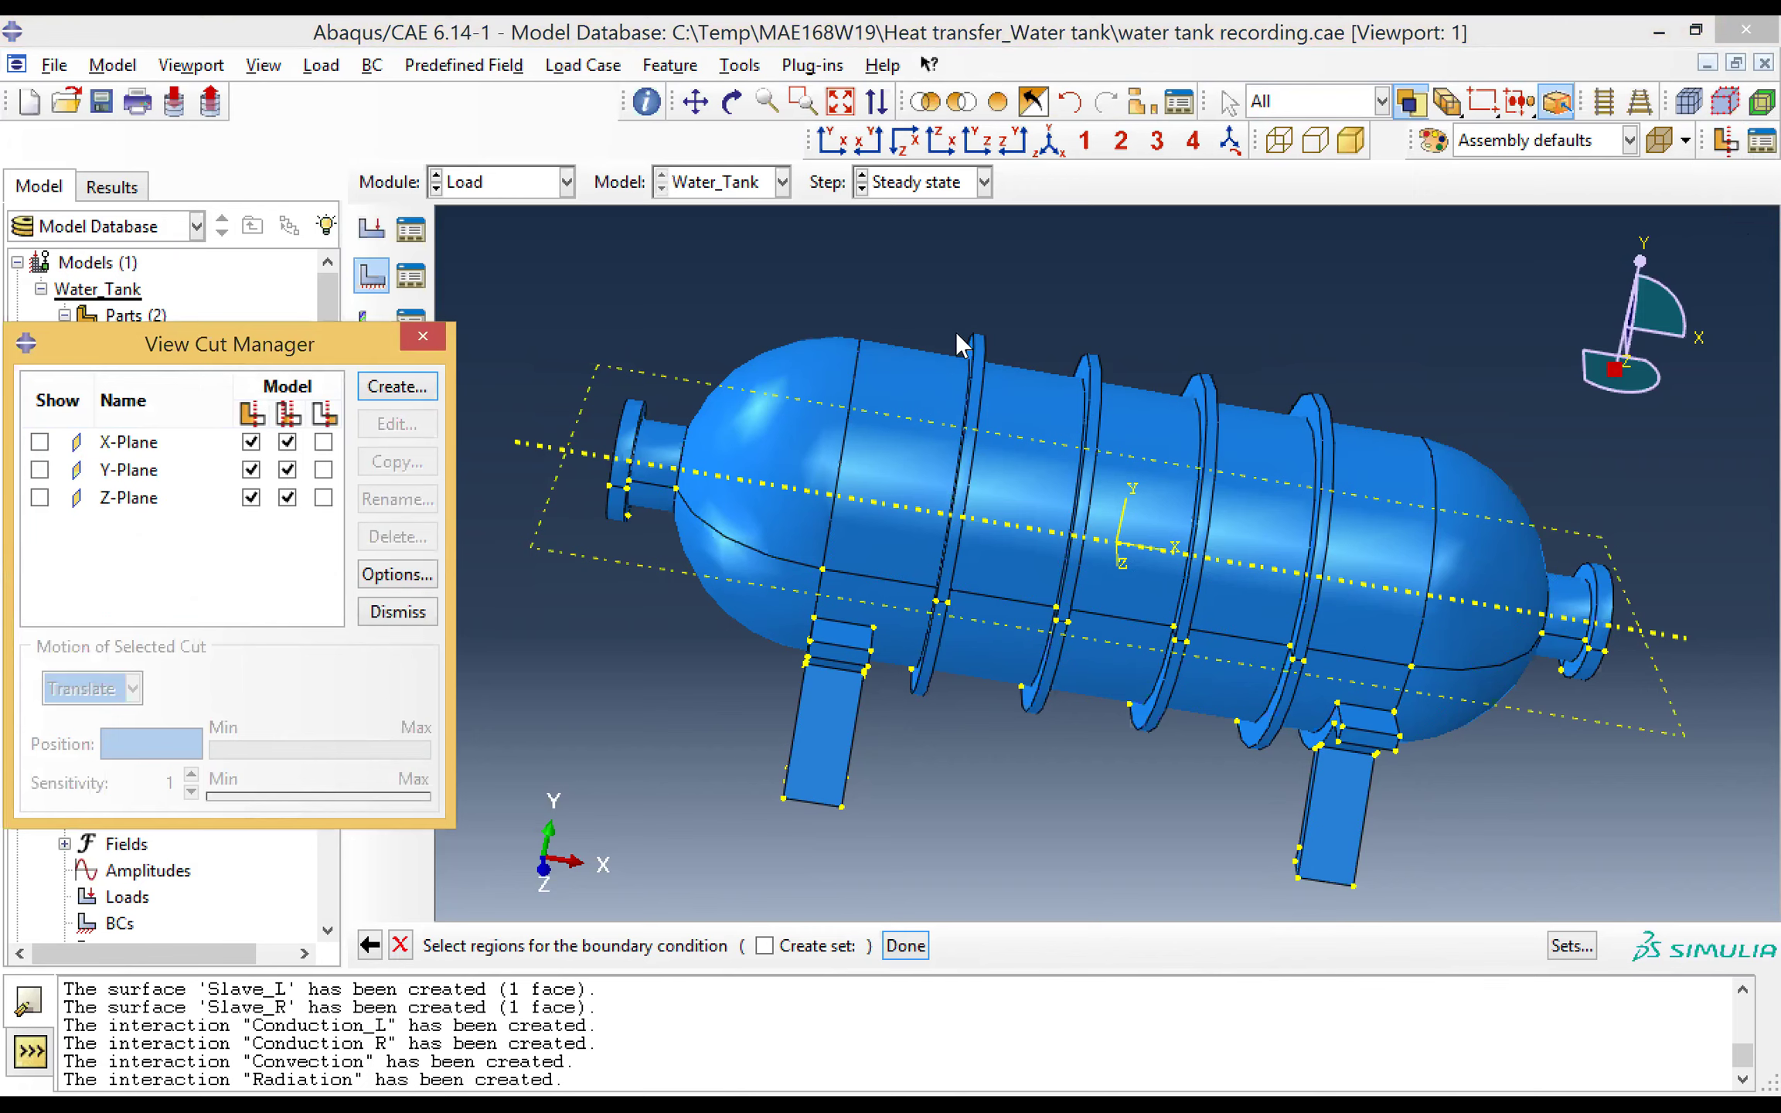
{"action": "left_click", "coordinate": [40, 471]}
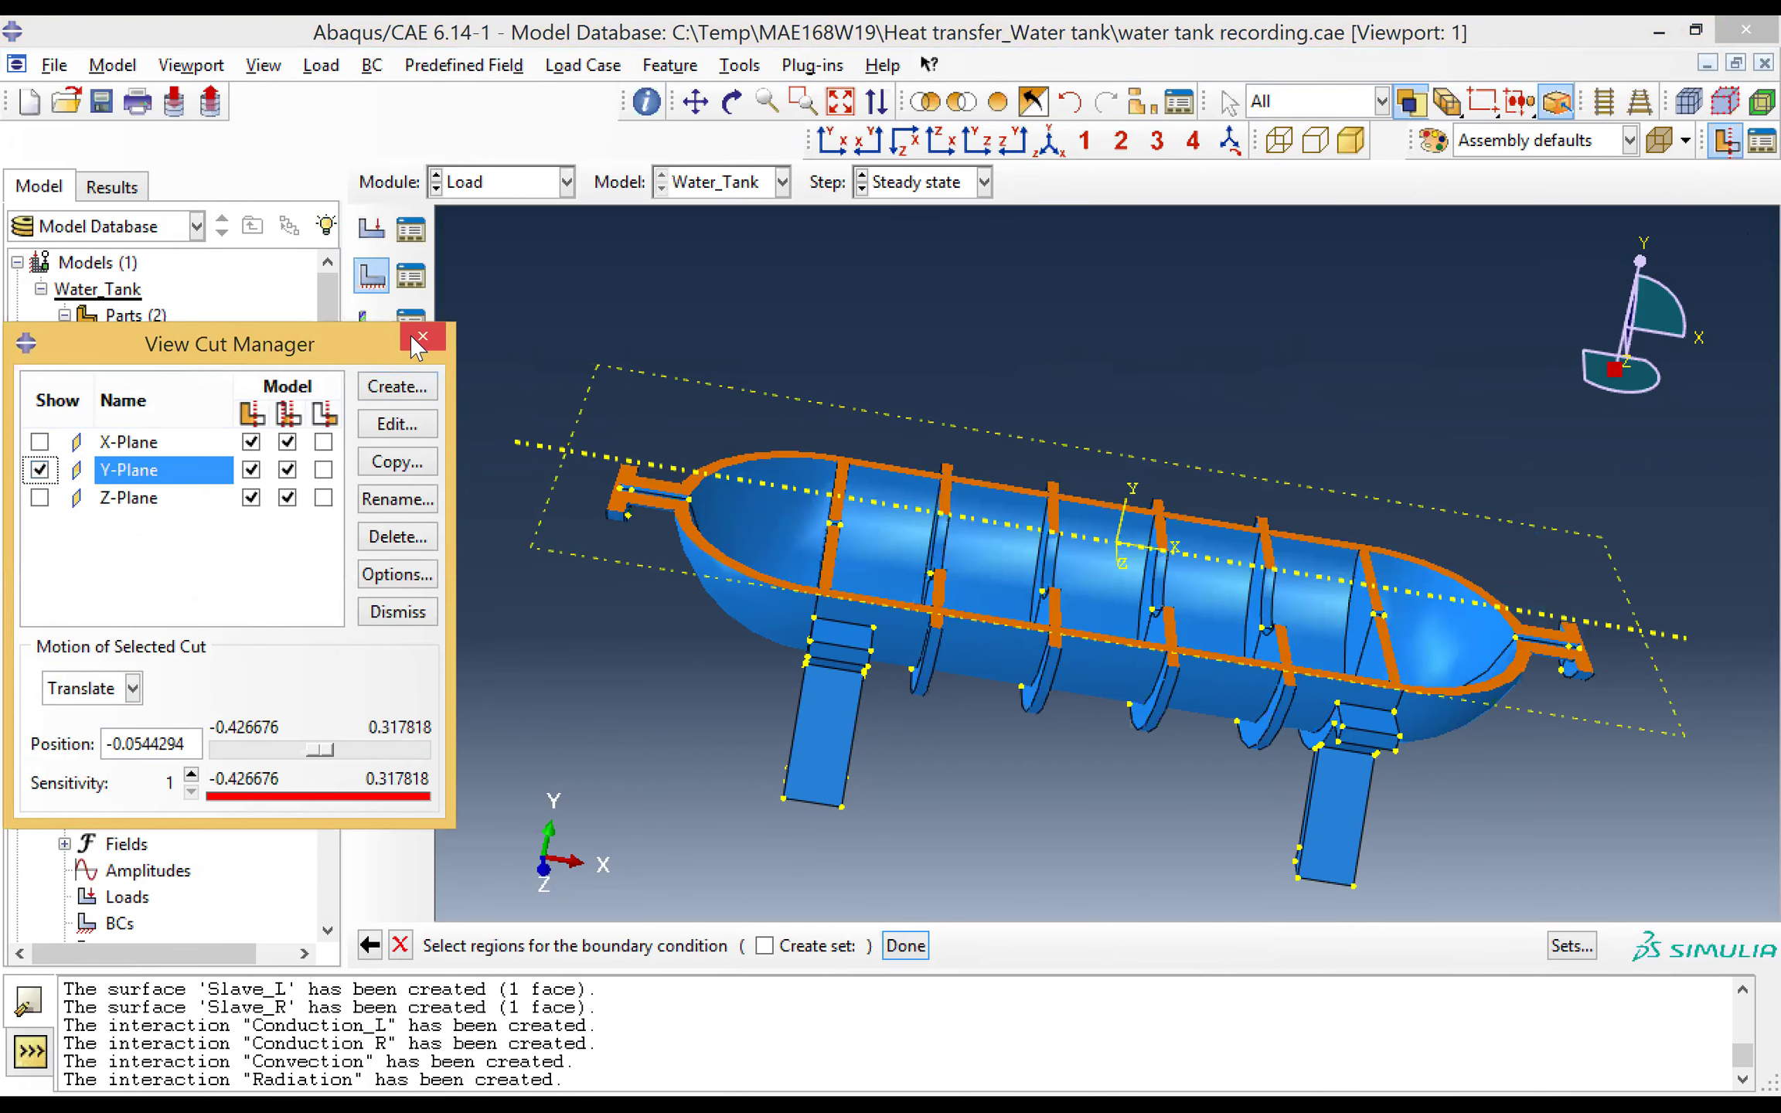
{"action": "left_click", "coordinate": [1028, 550]}
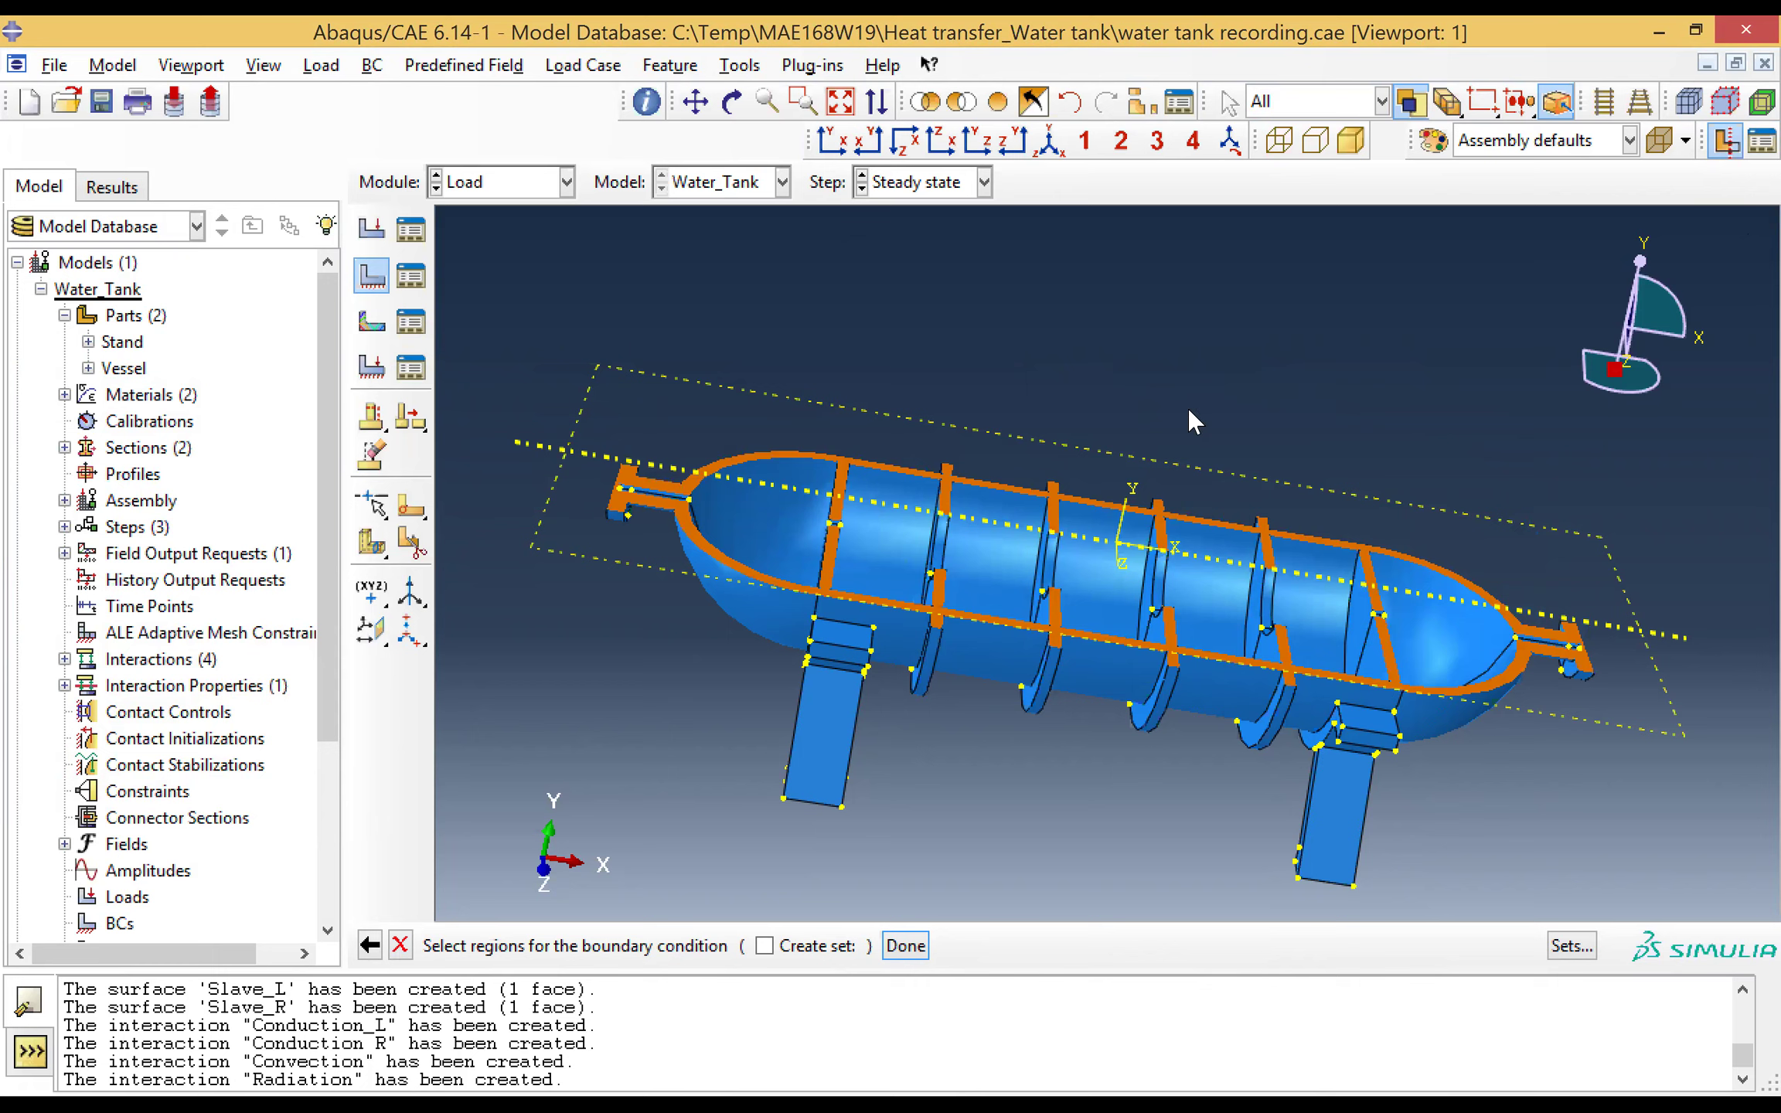
Step: Select the inner wall faces of the vessel's cylindrical section between the two domed ends for the temperature boundary condition
{"action": "left_click", "coordinate": [732, 101]}
{"action": "left_click_drag", "start_coordinate": [1435, 416], "coordinate": [1400, 497]}
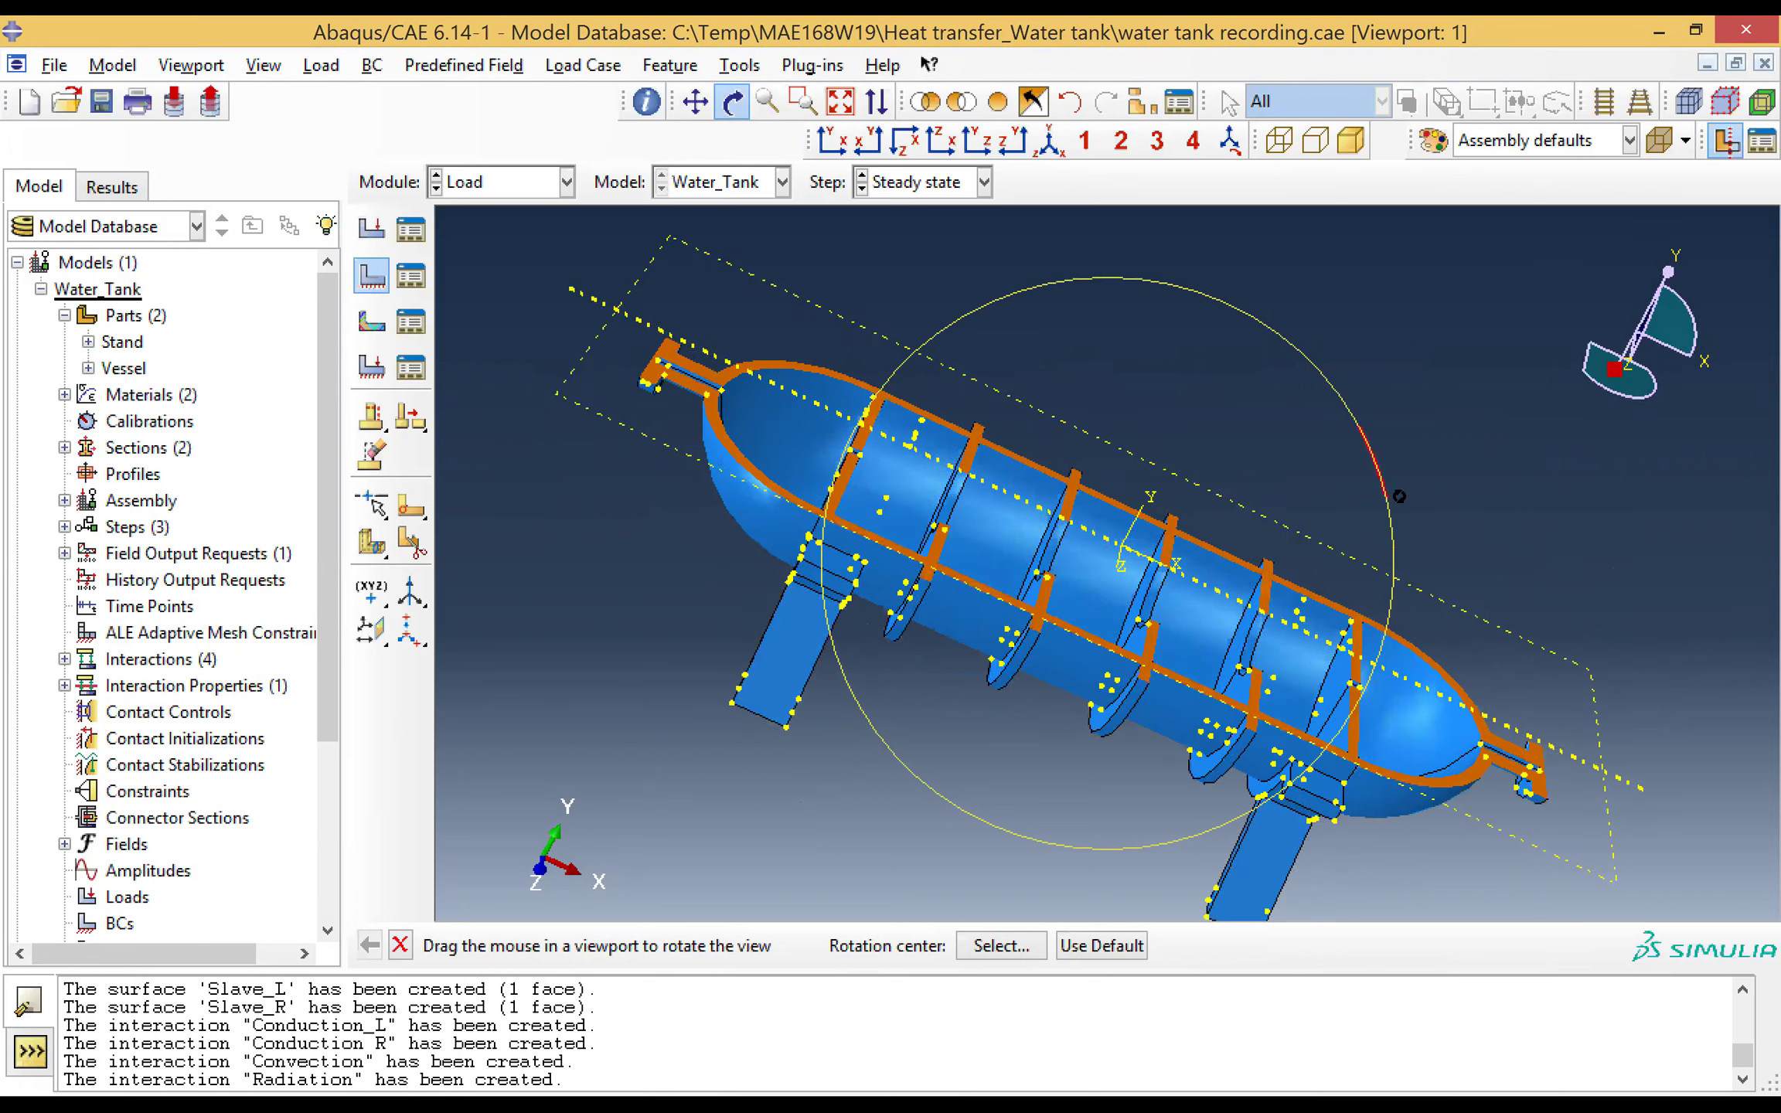
{"action": "left_click_drag", "start_coordinate": [1225, 437], "coordinate": [1179, 495]}
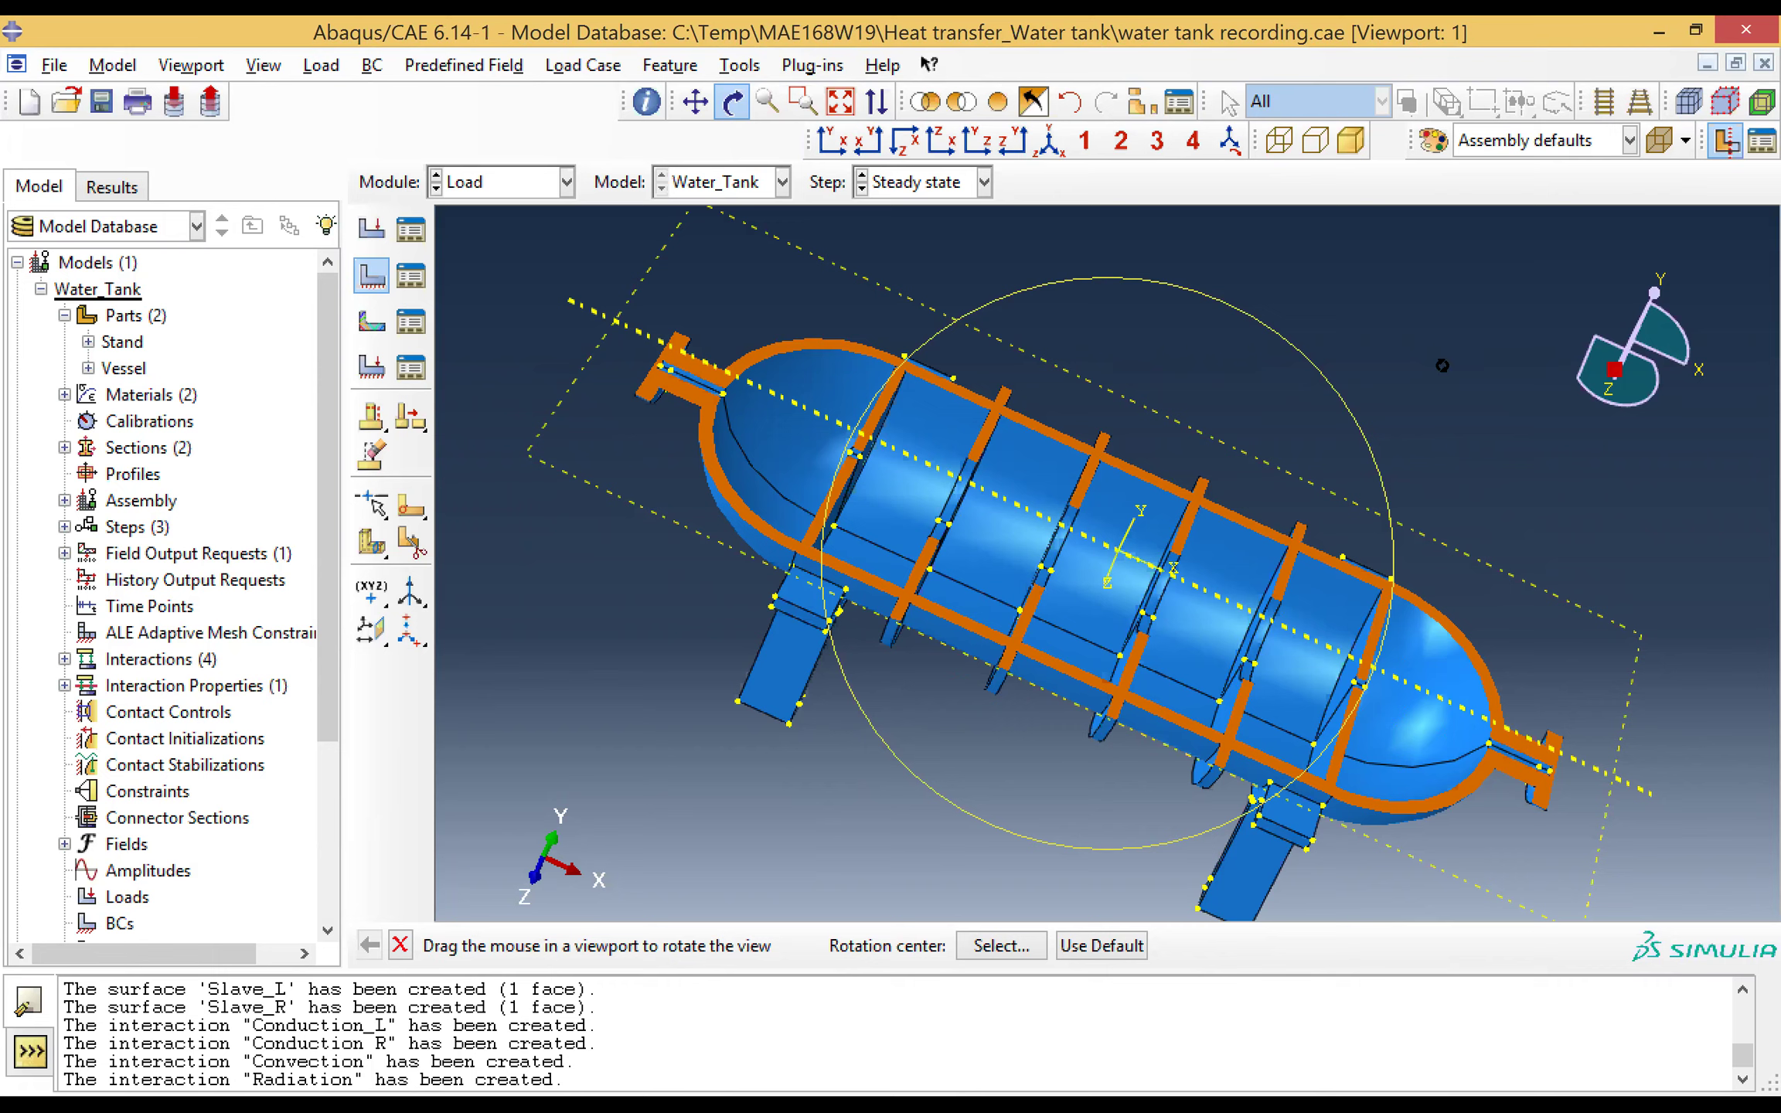
{"action": "left_click", "coordinate": [726, 103]}
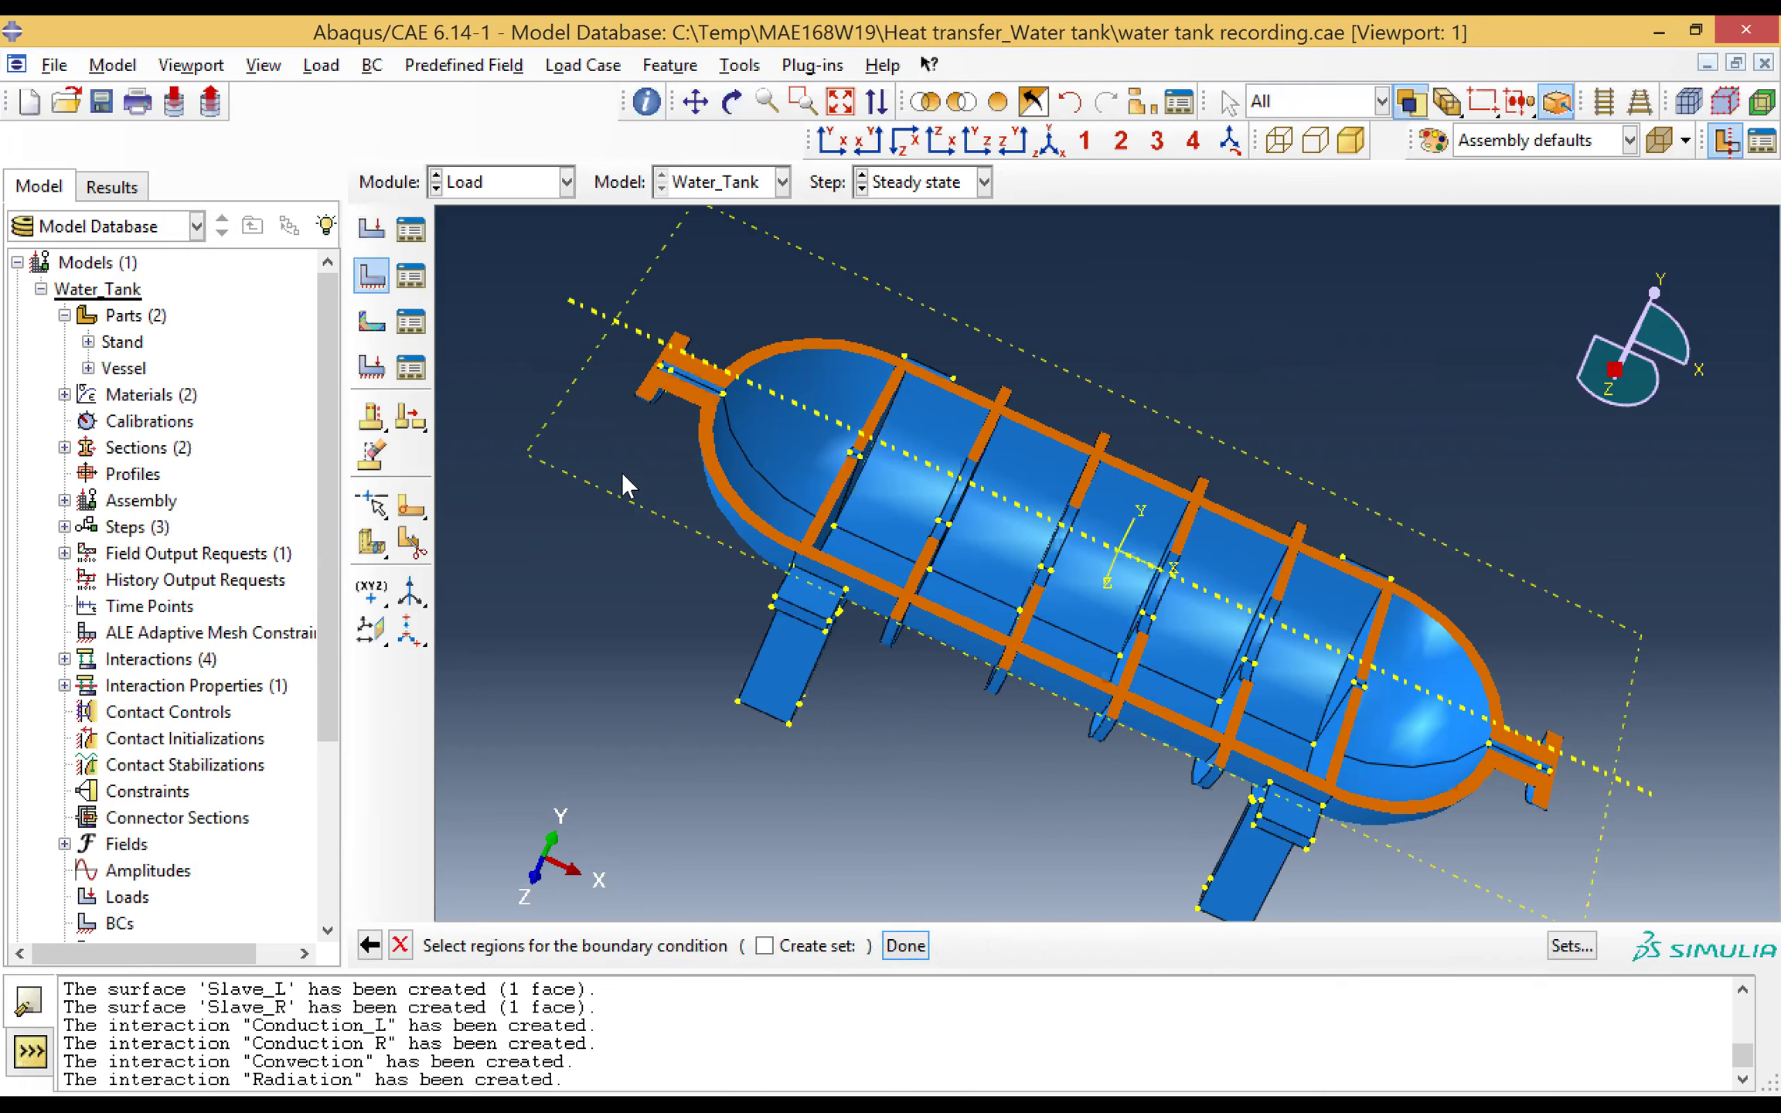
{"action": "left_click", "coordinate": [911, 489]}
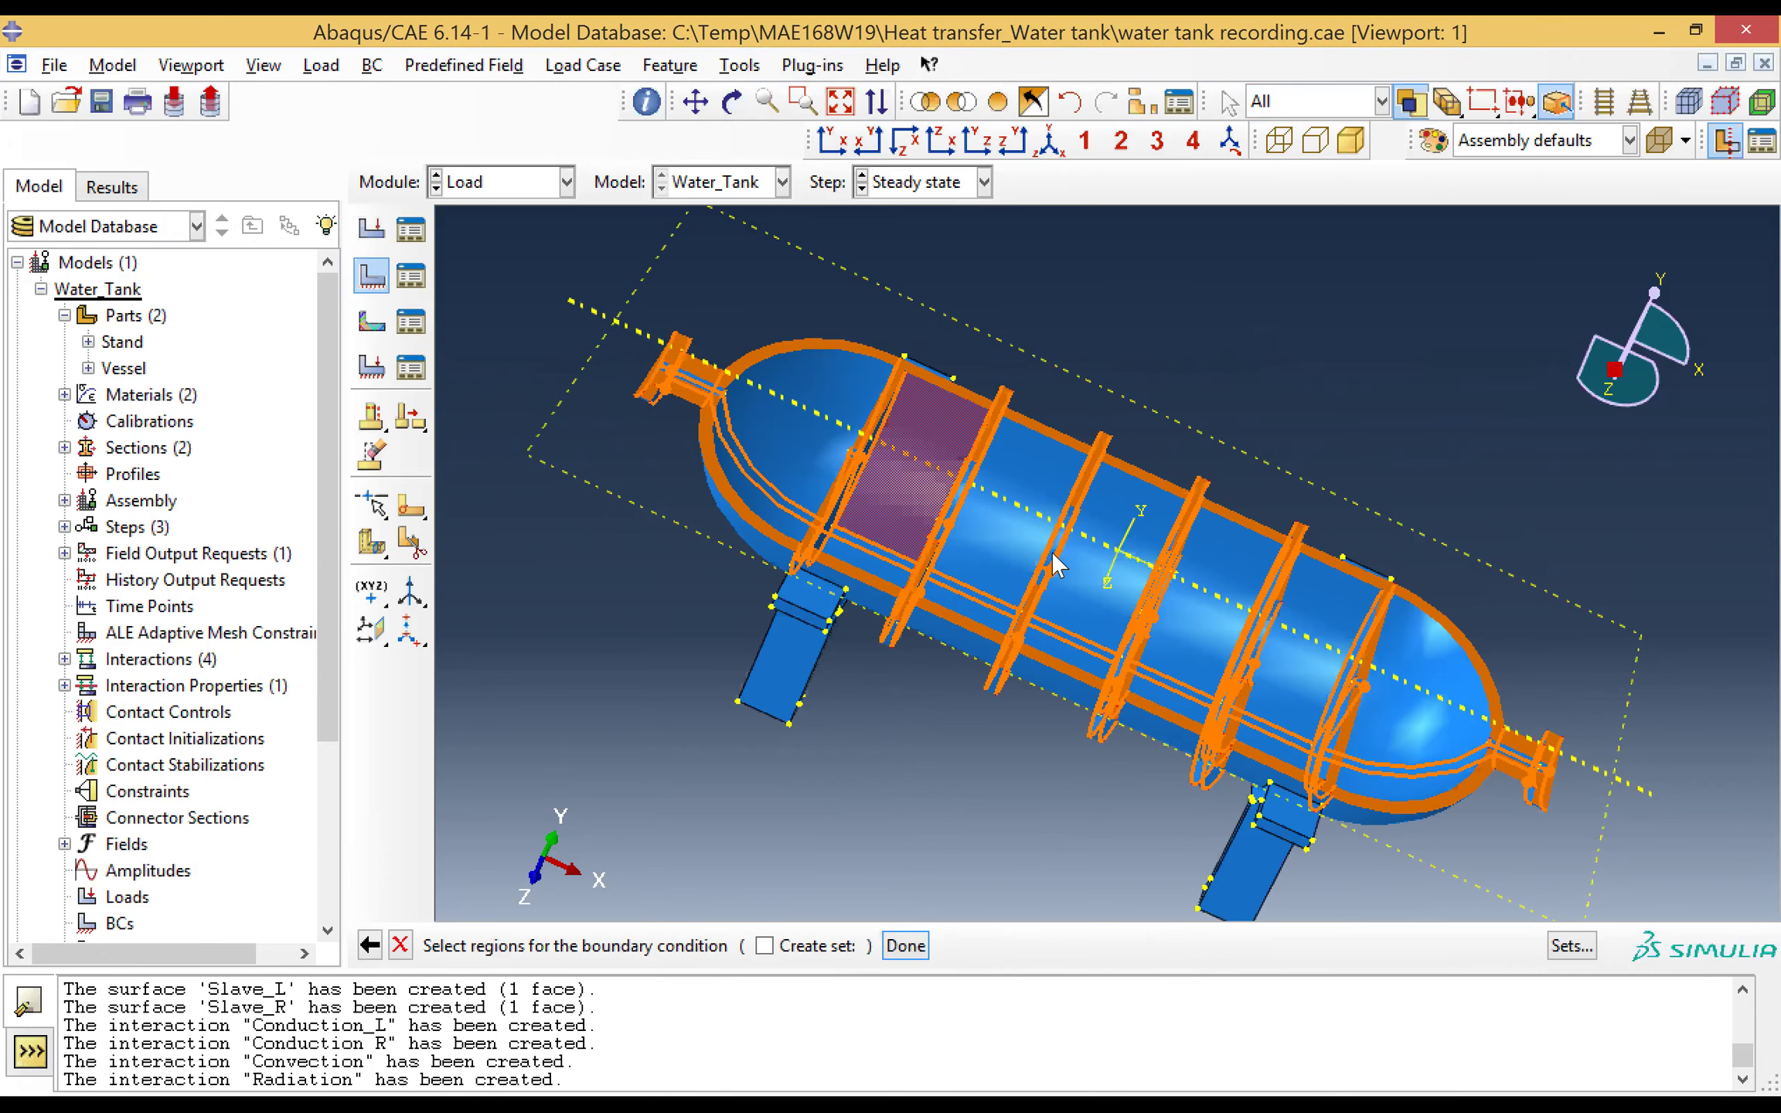
{"action": "left_click", "coordinate": [1022, 534], "text": "shift"}
{"action": "left_click", "coordinate": [1122, 567], "text": "shift"}
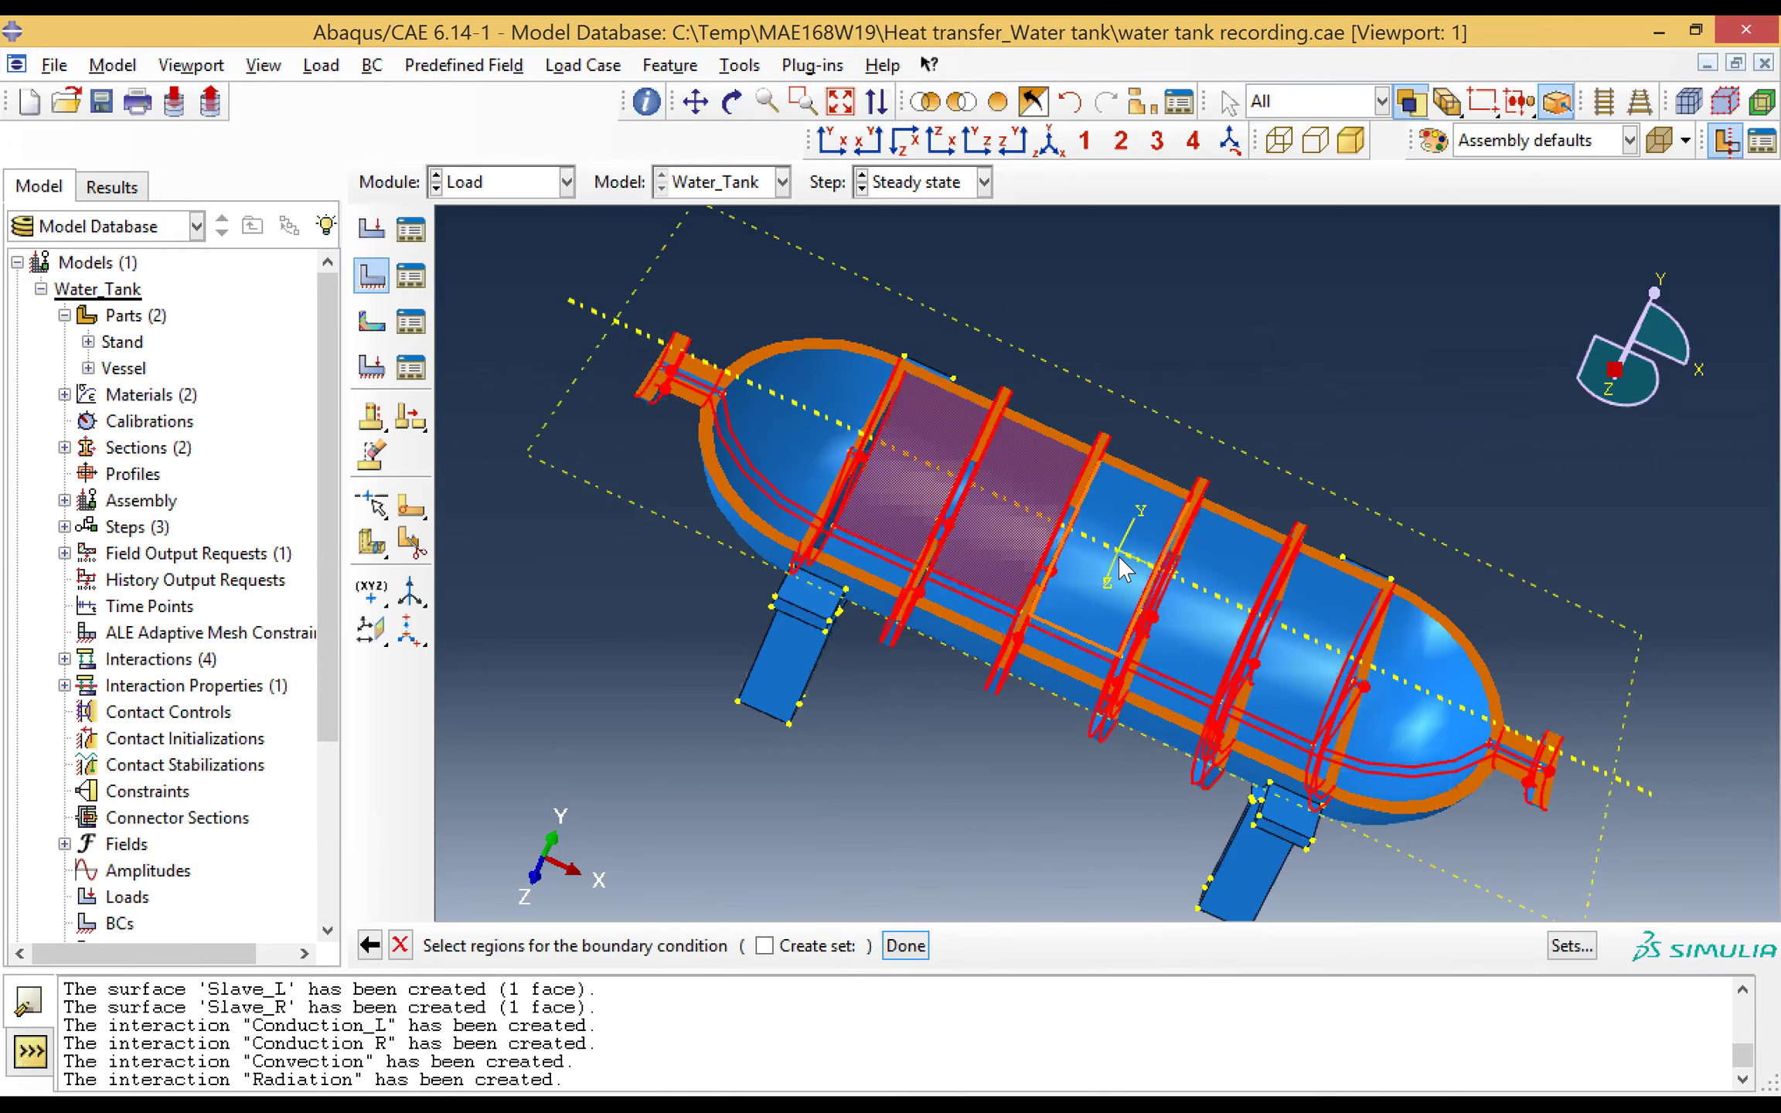
{"action": "left_click", "coordinate": [1206, 607], "text": "shift"}
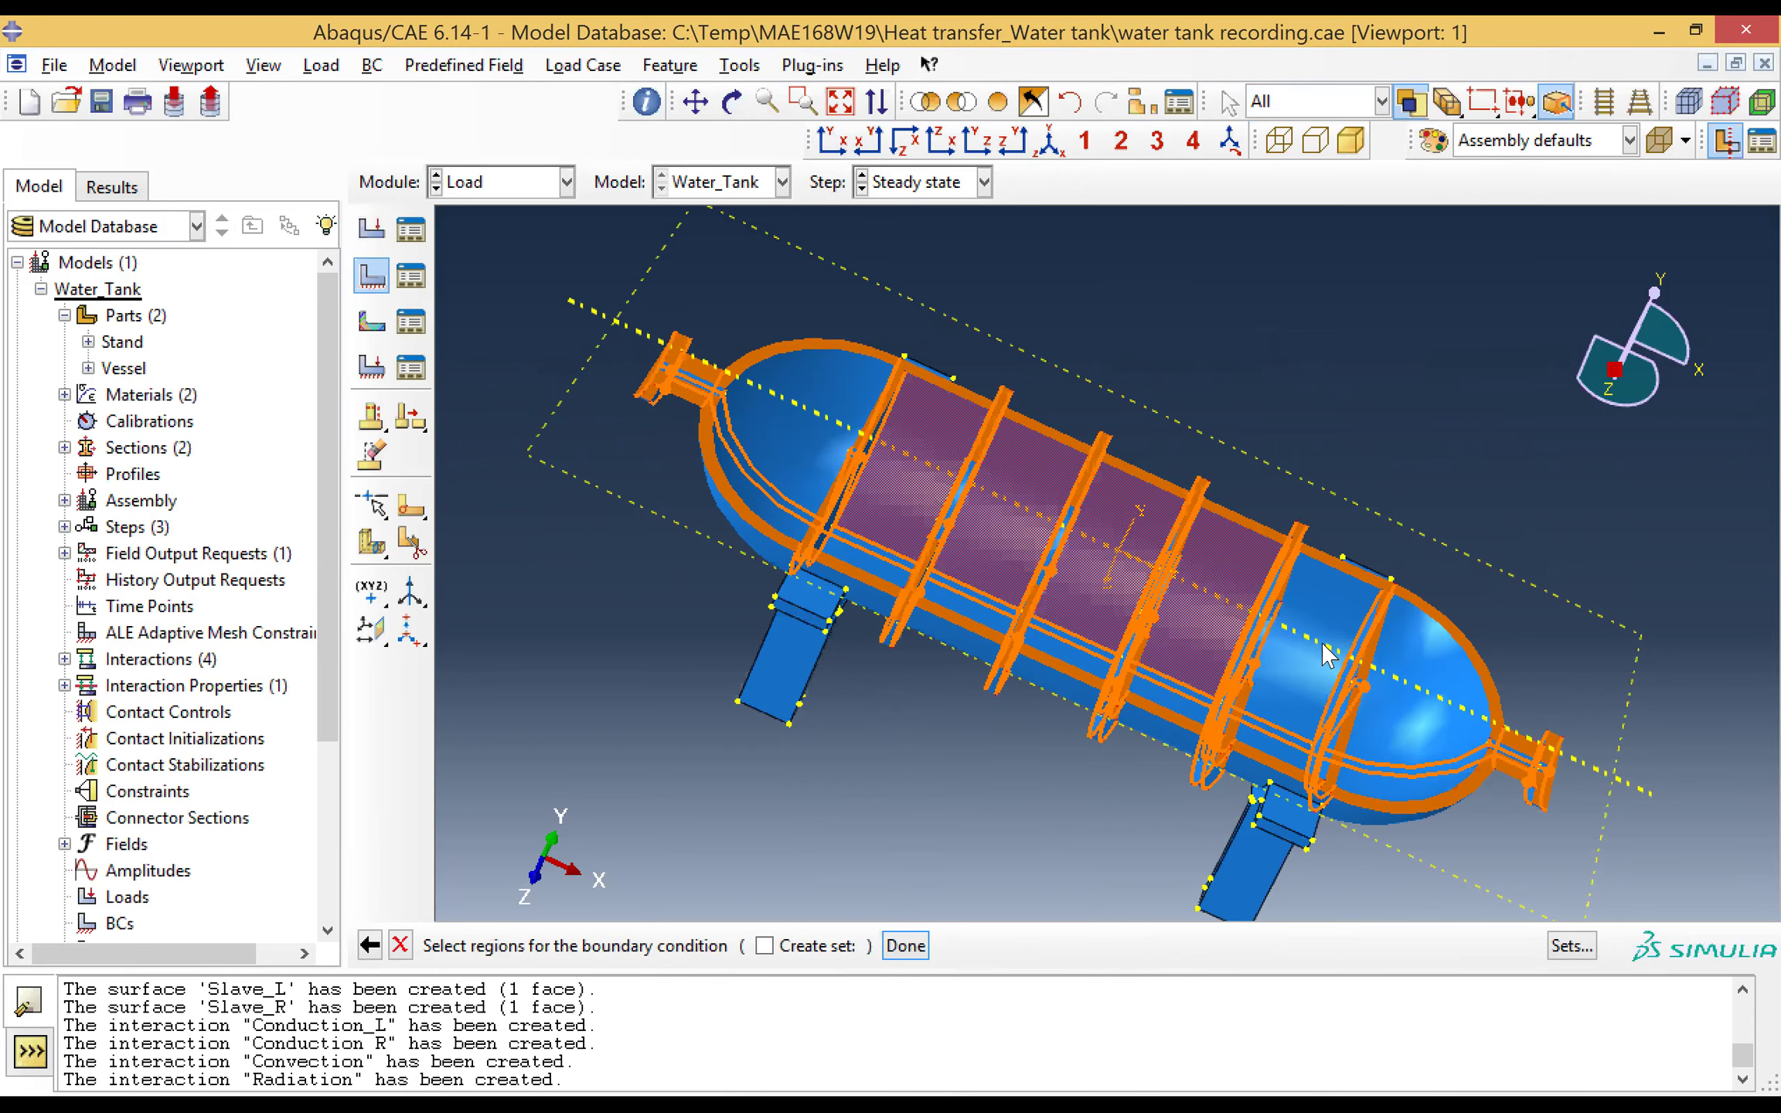
{"action": "left_click", "coordinate": [1326, 653], "text": "shift"}
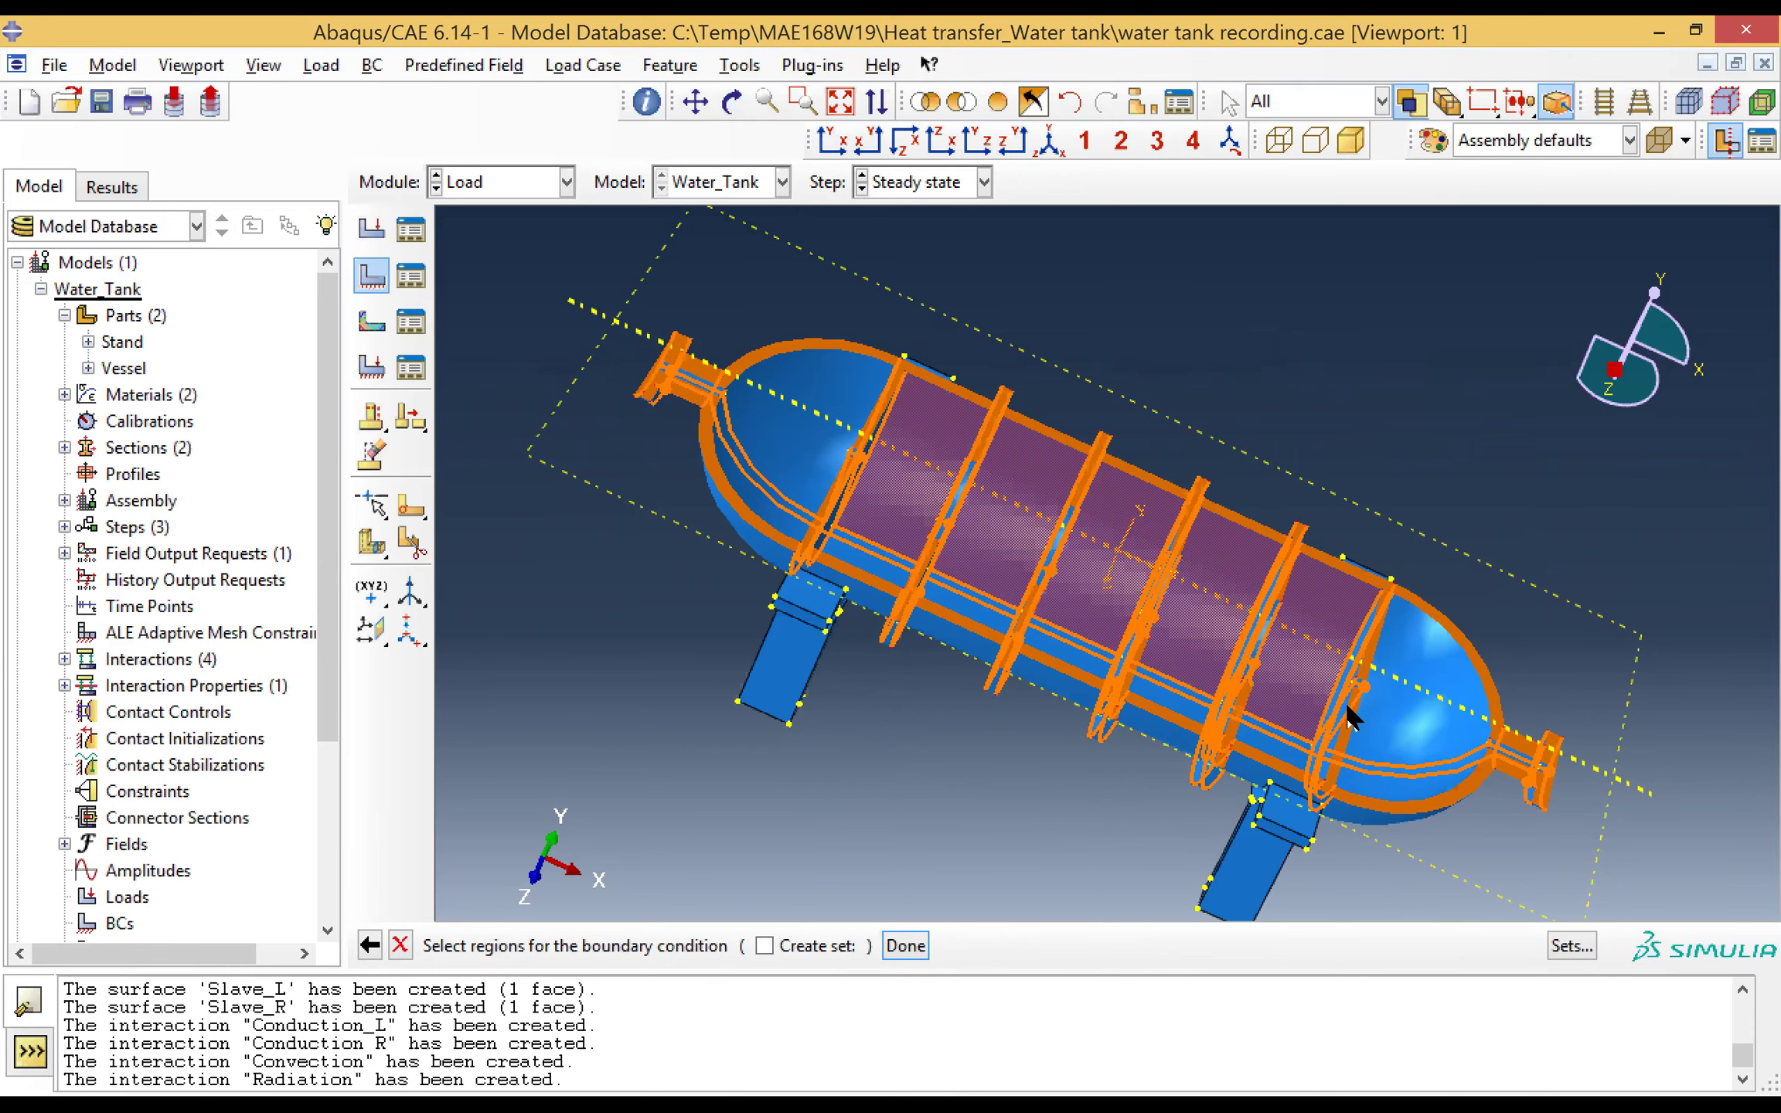
{"action": "scroll", "coordinate": [1275, 657], "scroll_direction": "down", "scroll_amount": 3}
{"action": "scroll", "coordinate": [1275, 657], "scroll_direction": "down", "scroll_amount": 2}
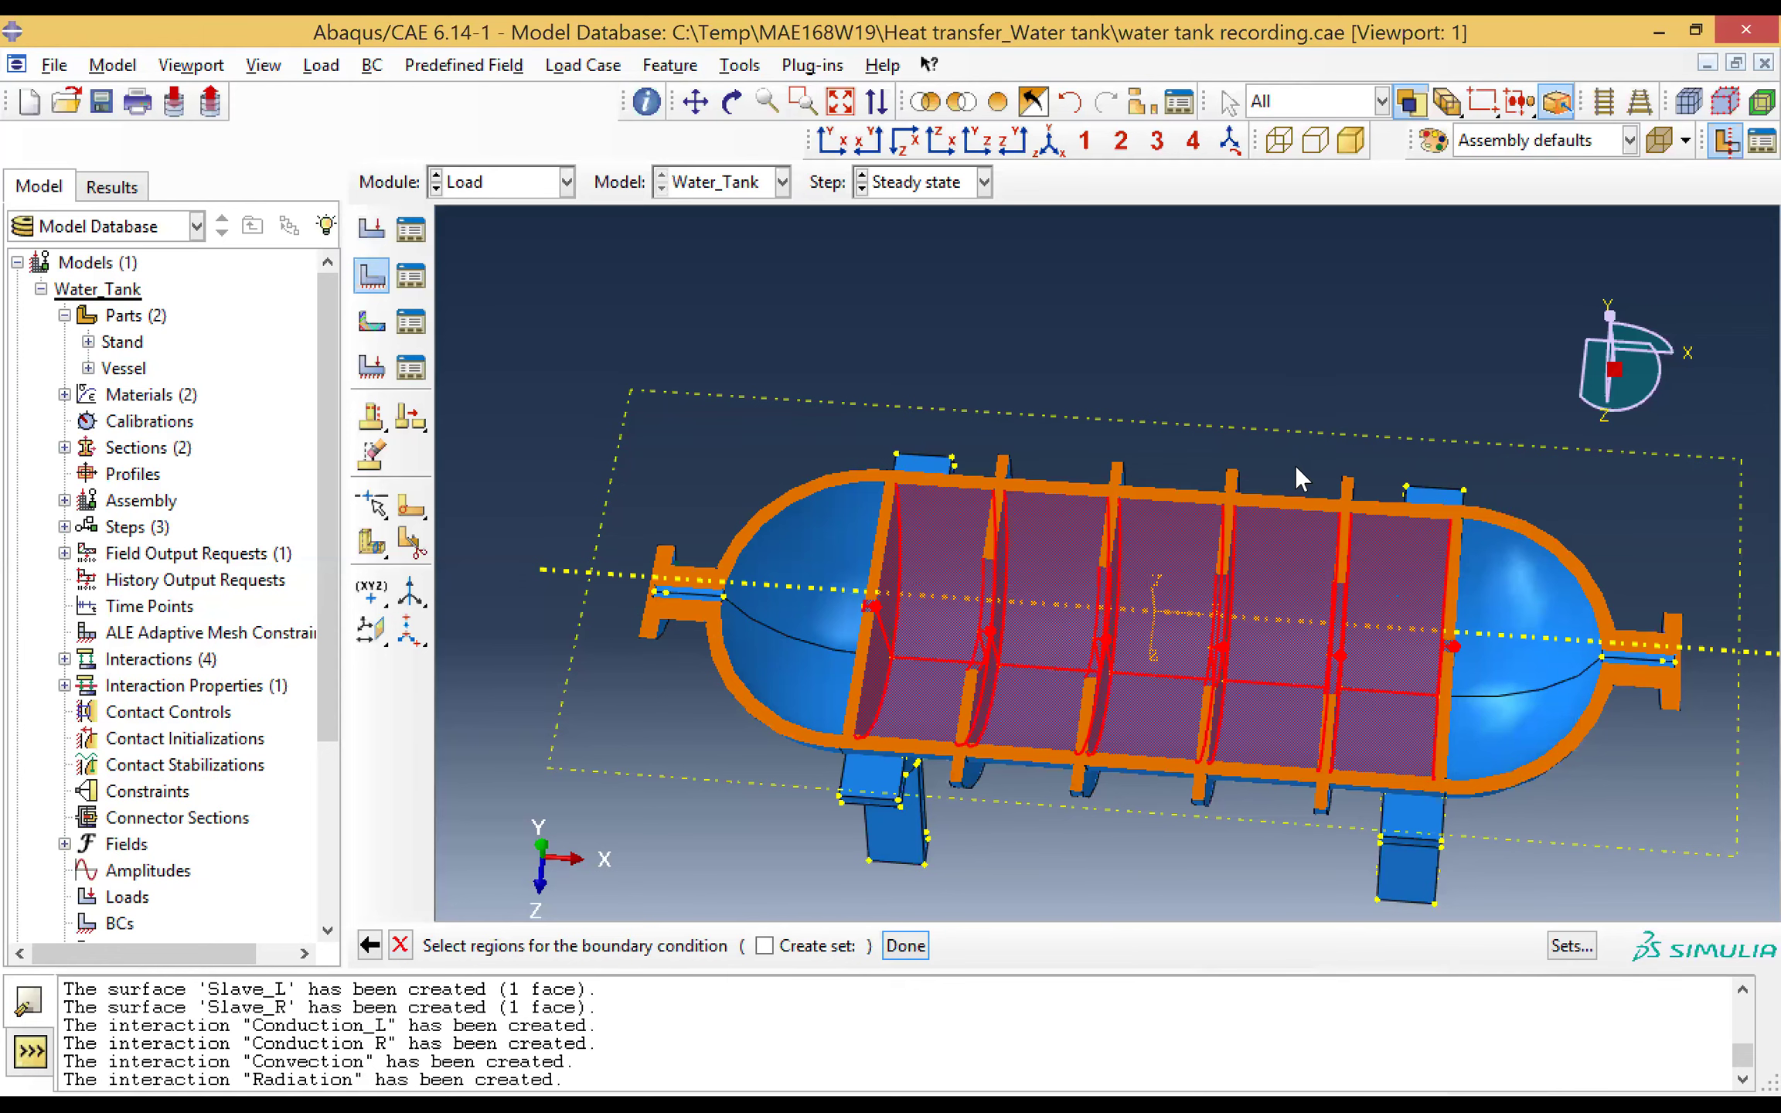
Step: Check the selected inner faces from several angles and accept them as the boundary condition region
{"action": "left_click", "coordinate": [731, 101]}
{"action": "left_click_drag", "start_coordinate": [1200, 481], "coordinate": [1142, 641]}
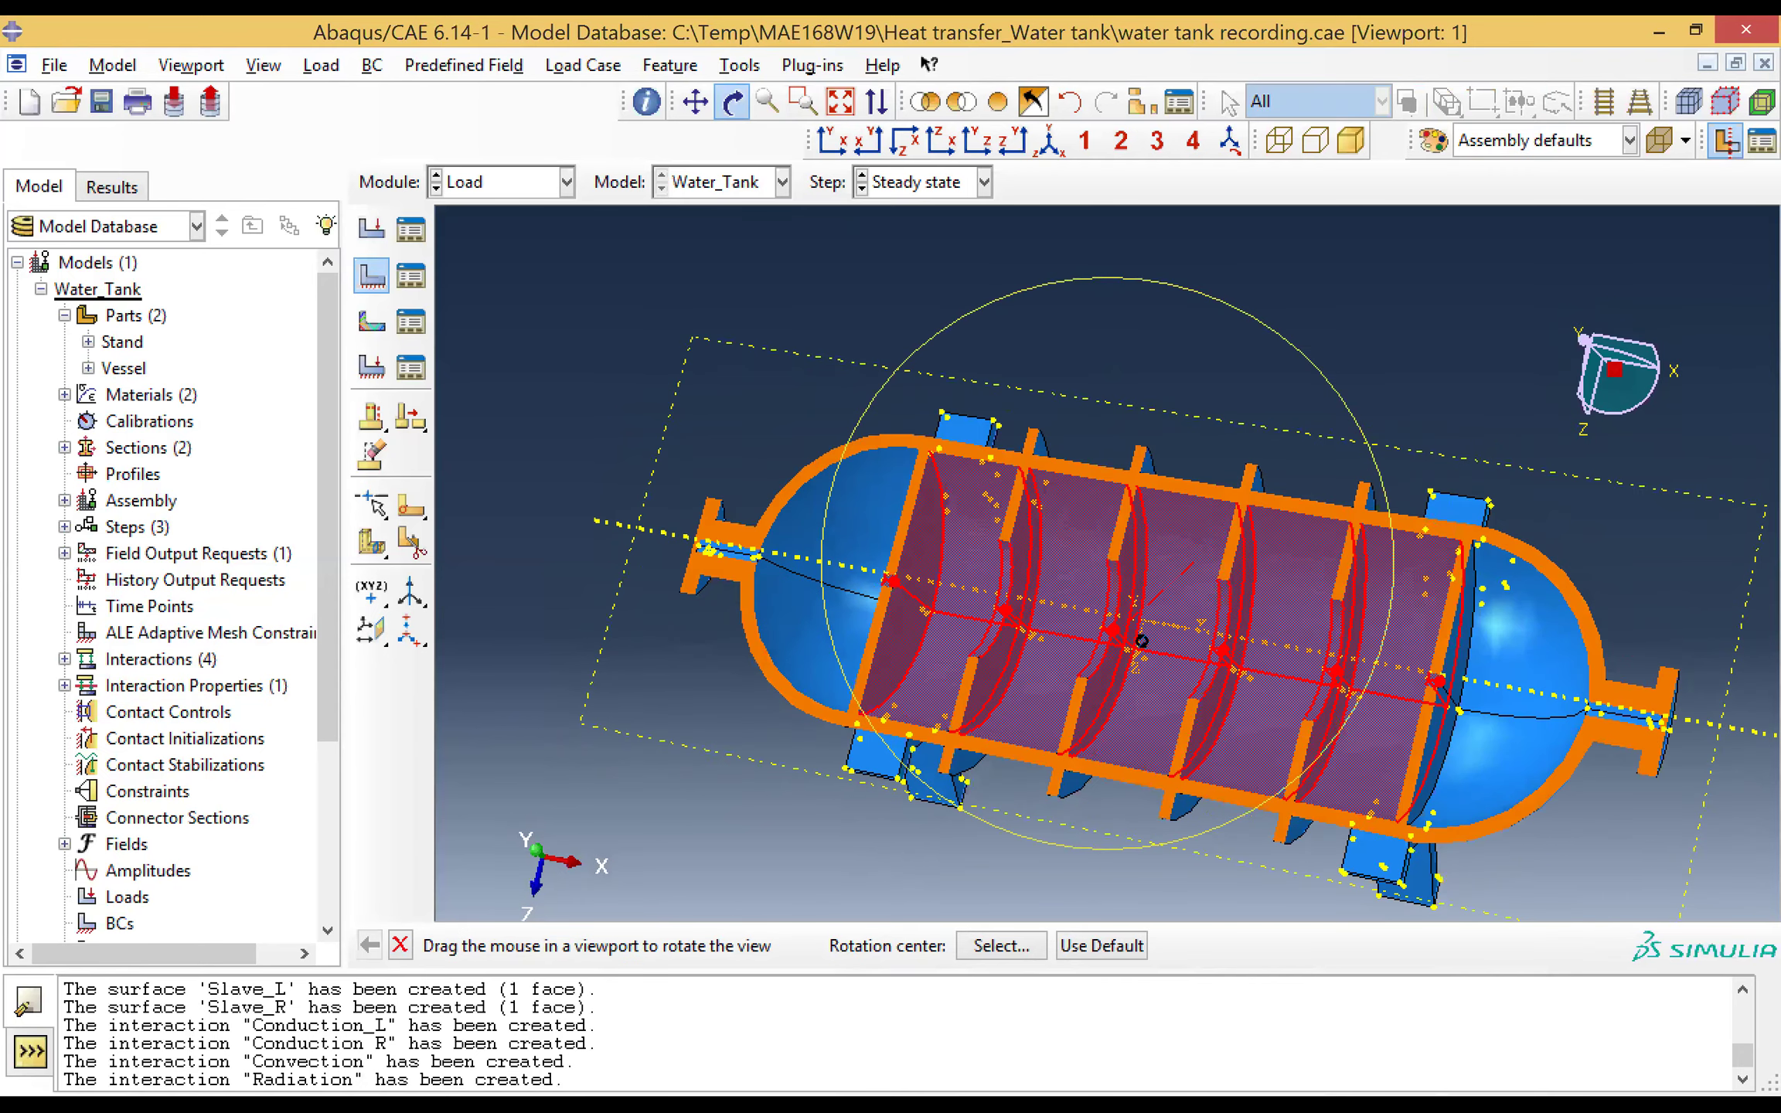
{"action": "left_click_drag", "start_coordinate": [1036, 611], "coordinate": [1068, 680]}
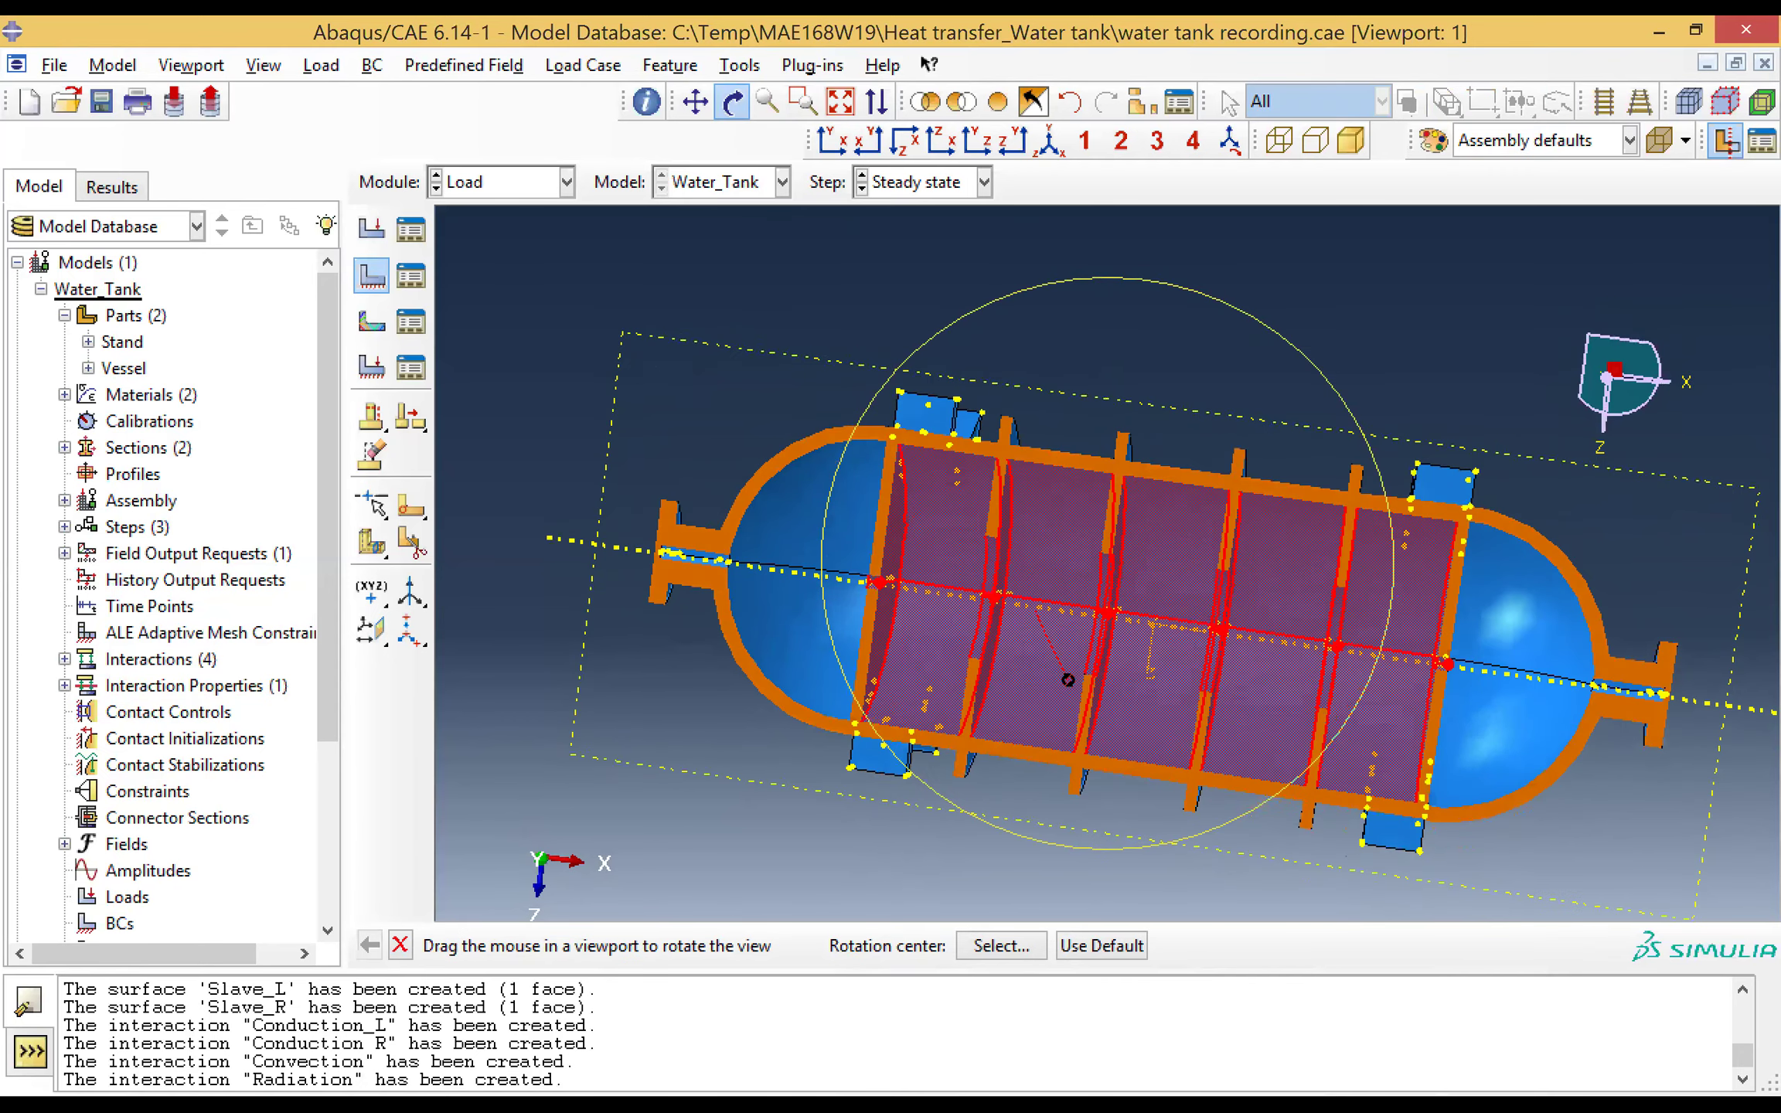
{"action": "left_click_drag", "start_coordinate": [1197, 628], "coordinate": [1061, 508]}
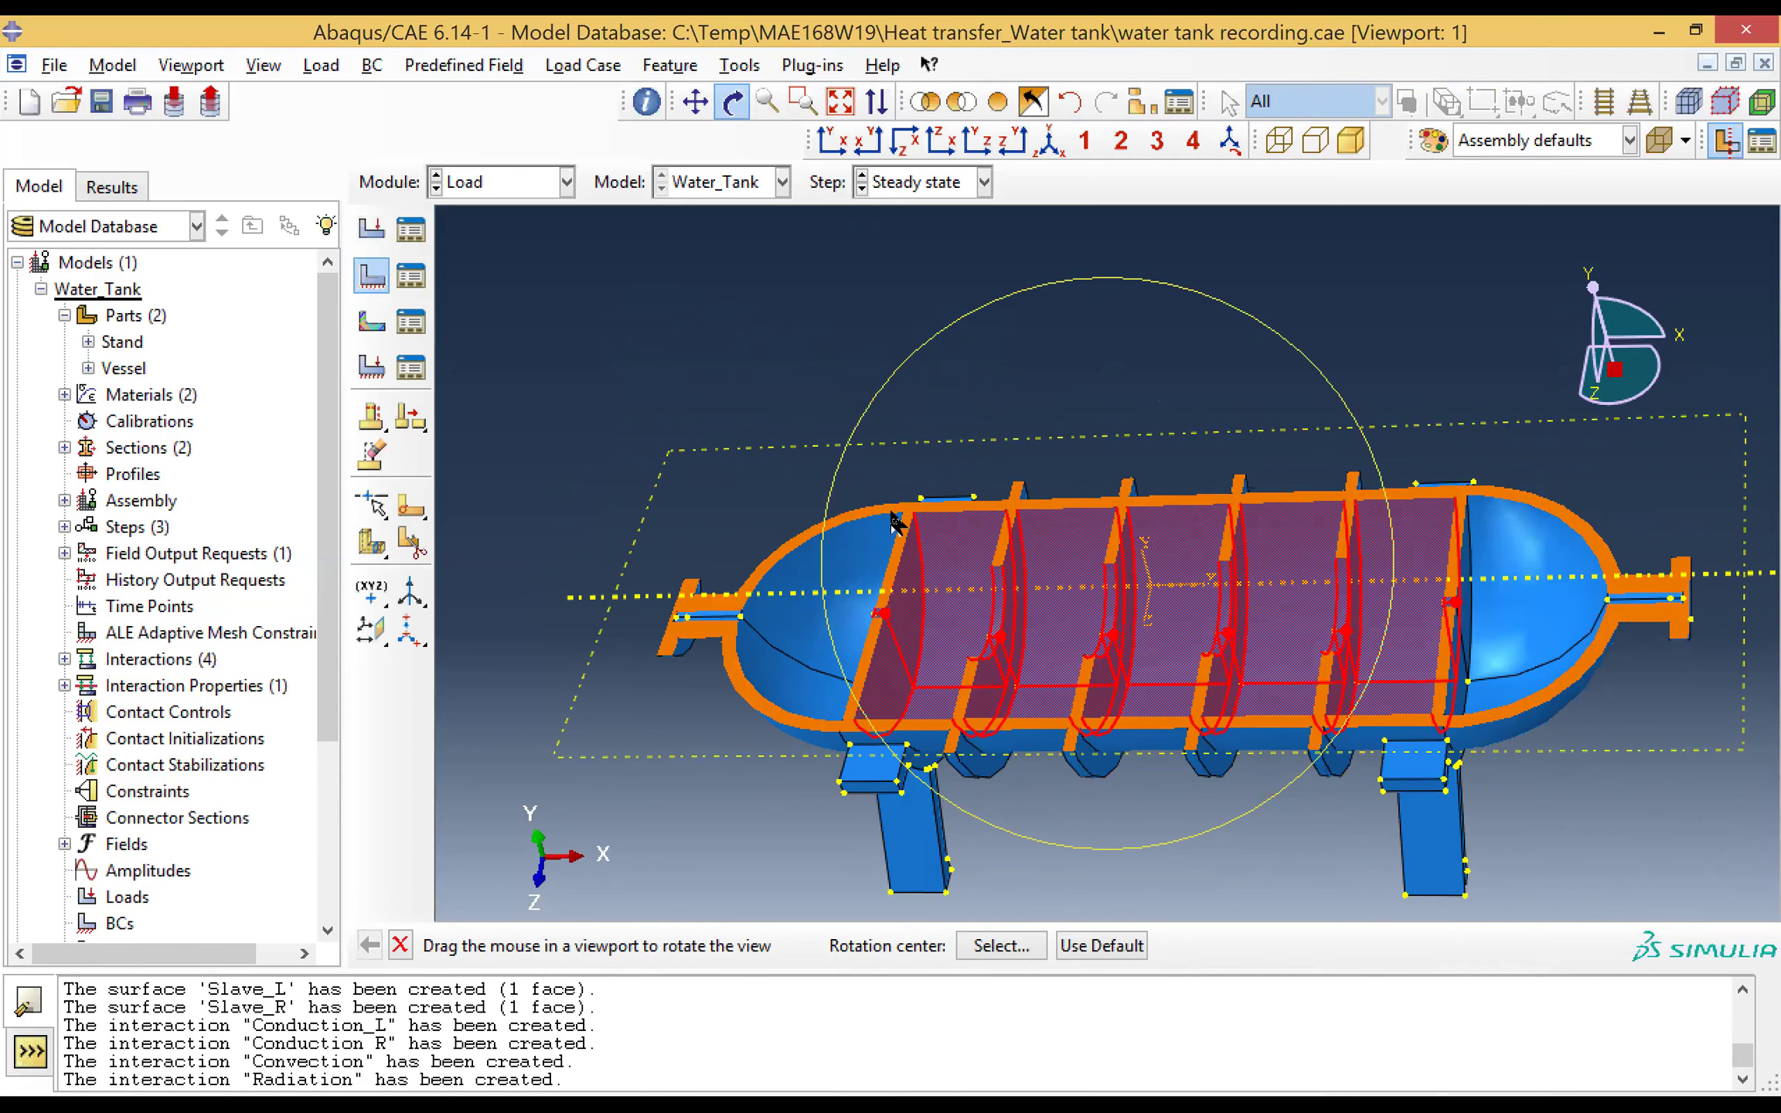
{"action": "key", "text": "Escape"}
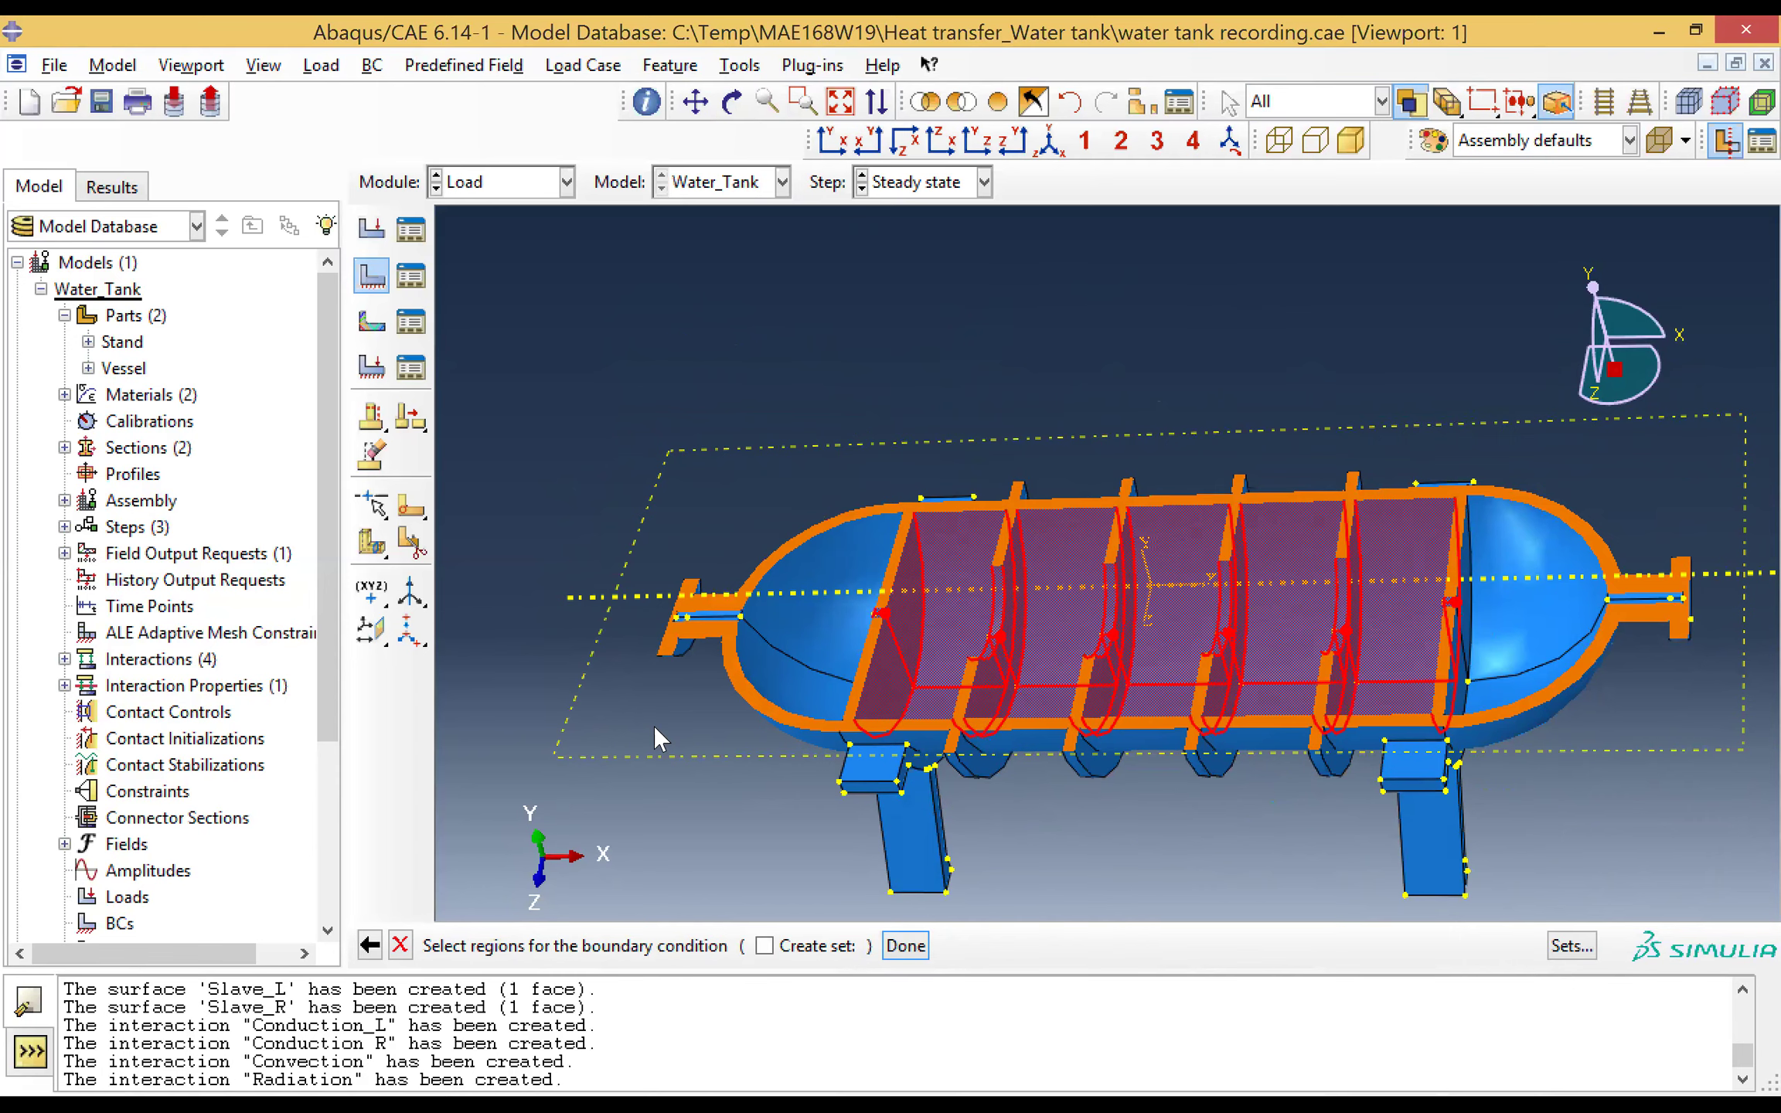
{"action": "left_click", "coordinate": [907, 948]}
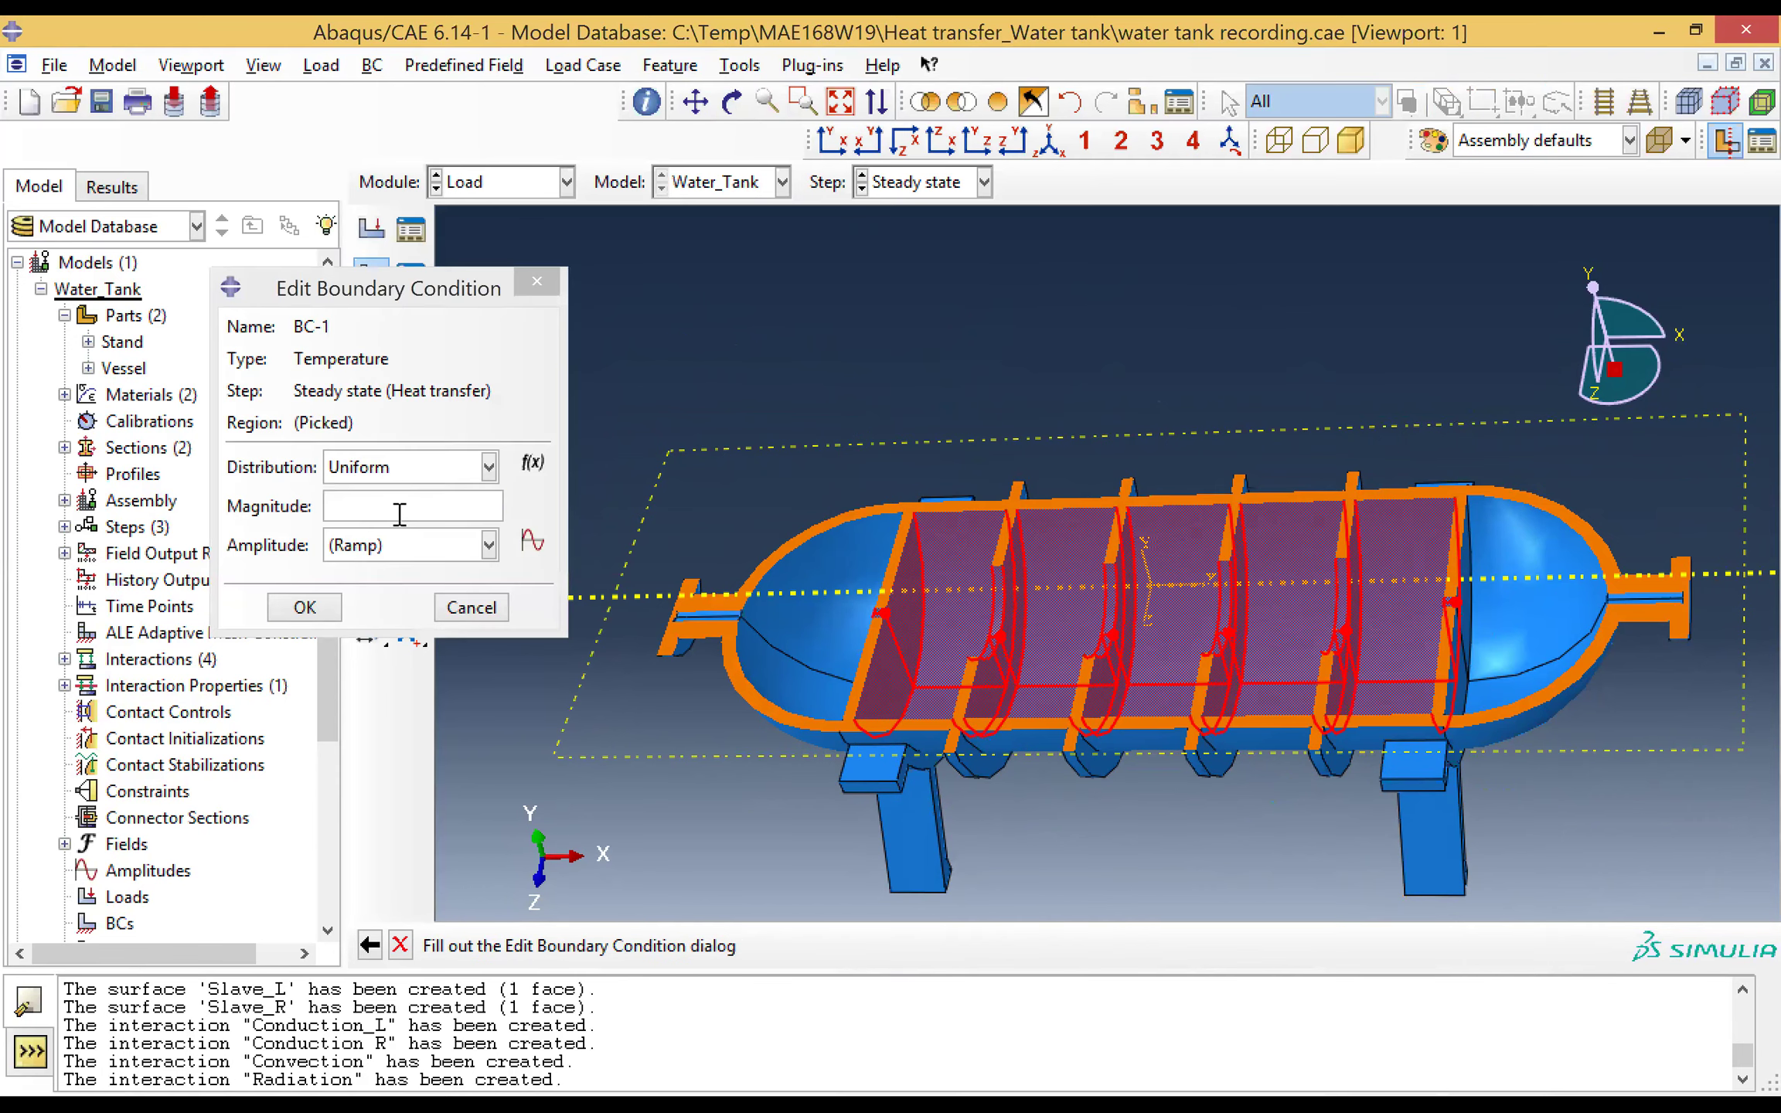
Step: Set the temperature boundary condition's magnitude to 85 and create it
{"action": "left_click", "coordinate": [400, 514]}
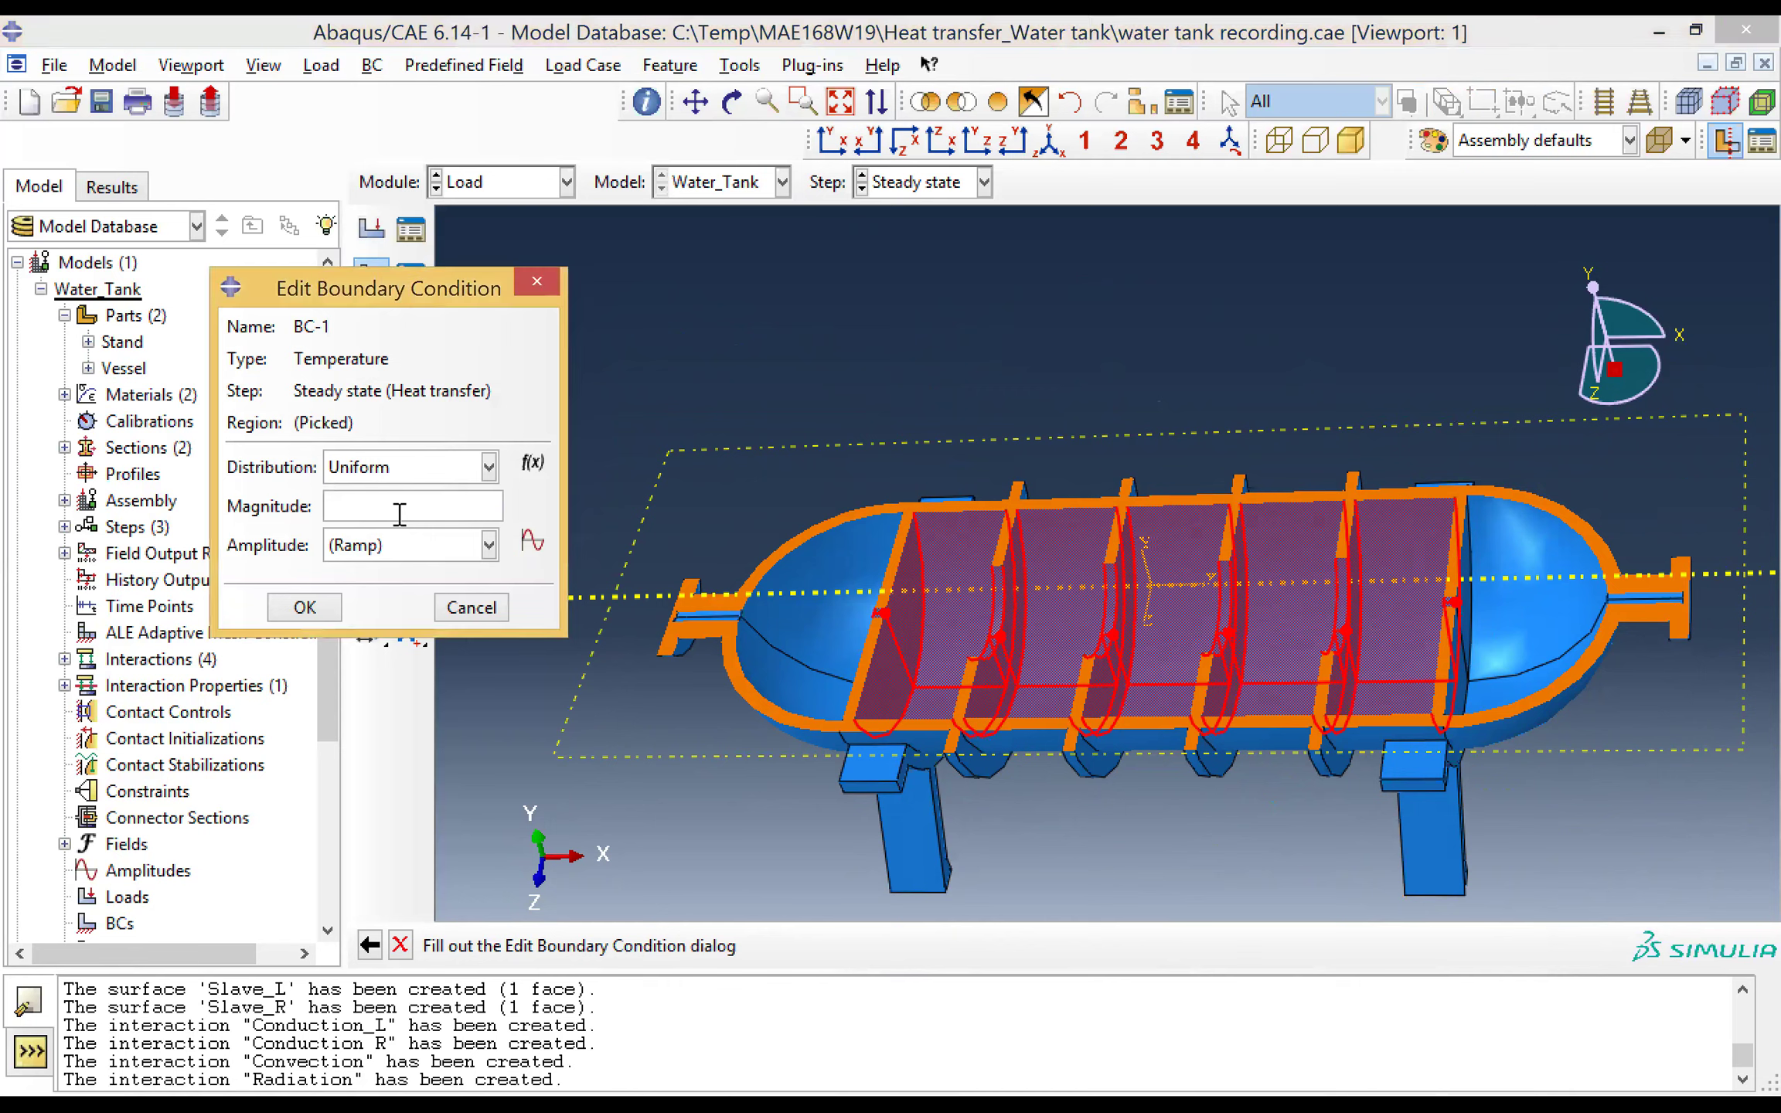
{"action": "type", "text": "85"}
{"action": "left_click", "coordinate": [306, 608]}
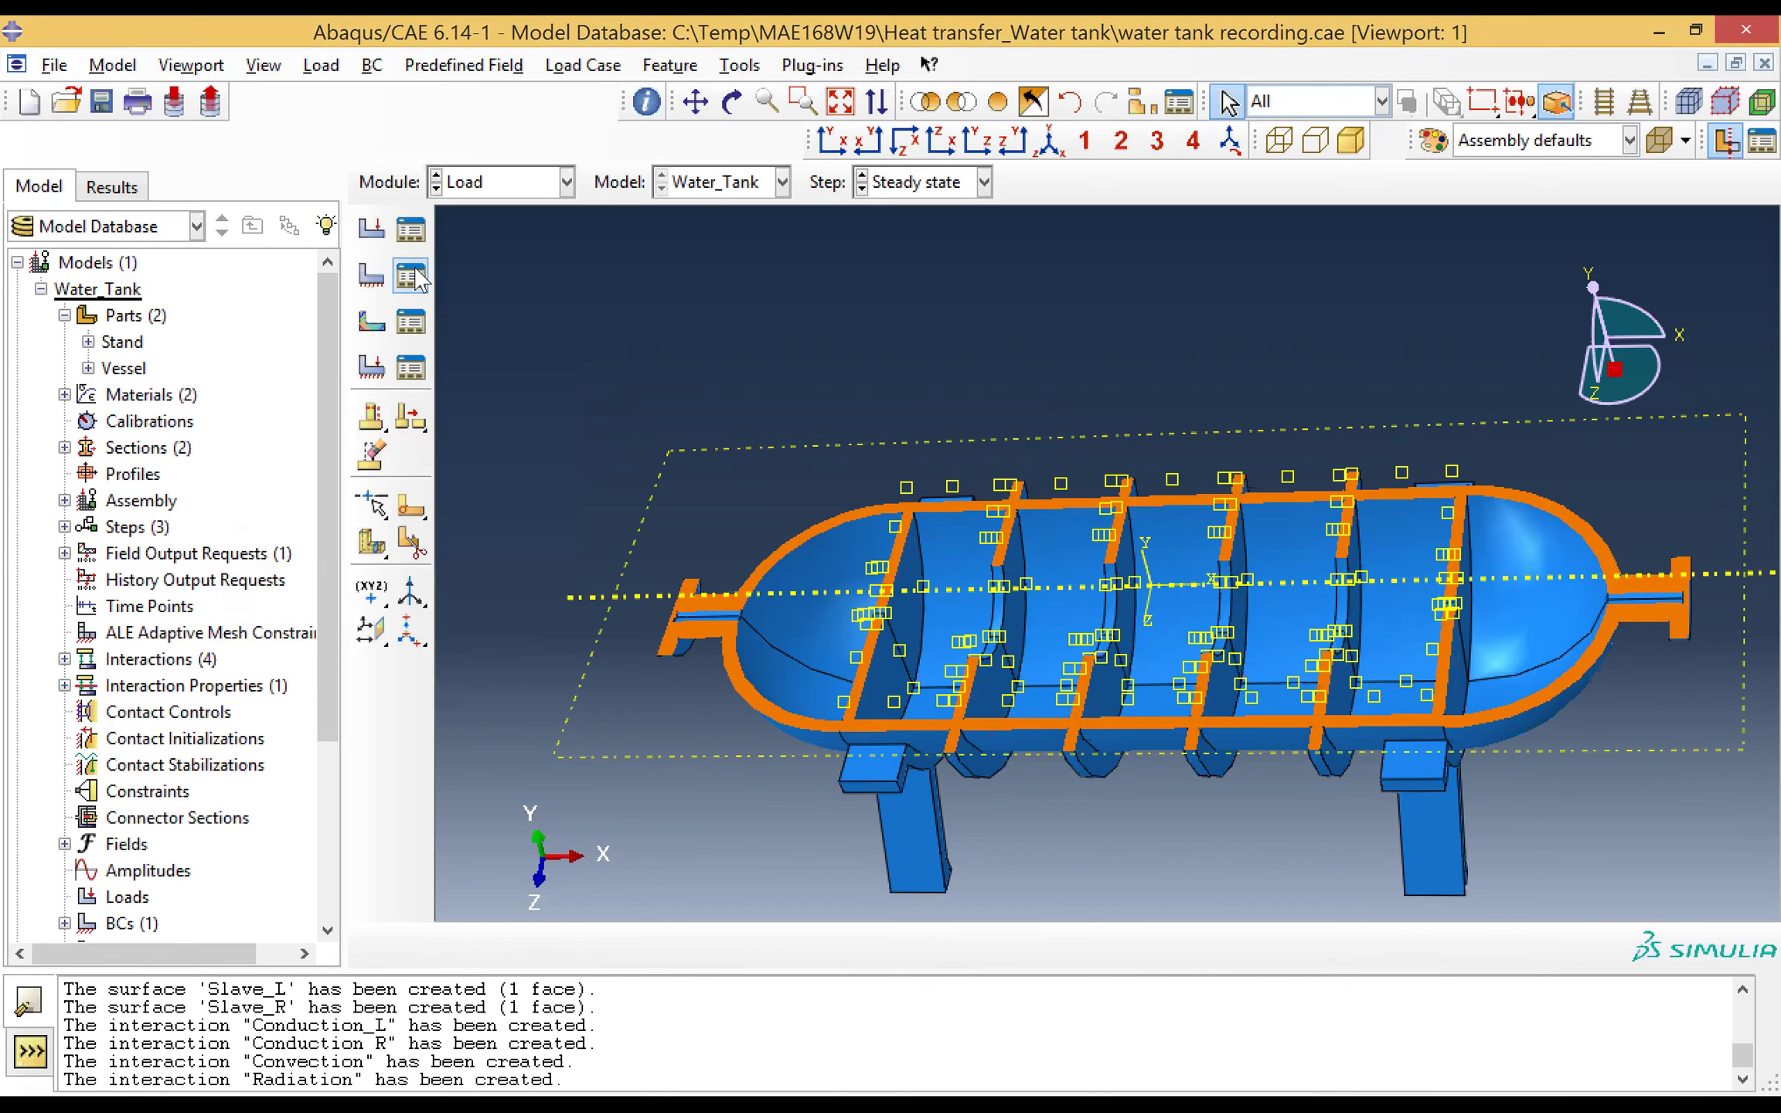
Step: Edit the BC-1 temperature boundary condition in the Transient step and set its magnitude to 1
{"action": "left_click", "coordinate": [419, 278]}
{"action": "left_click", "coordinate": [453, 212]}
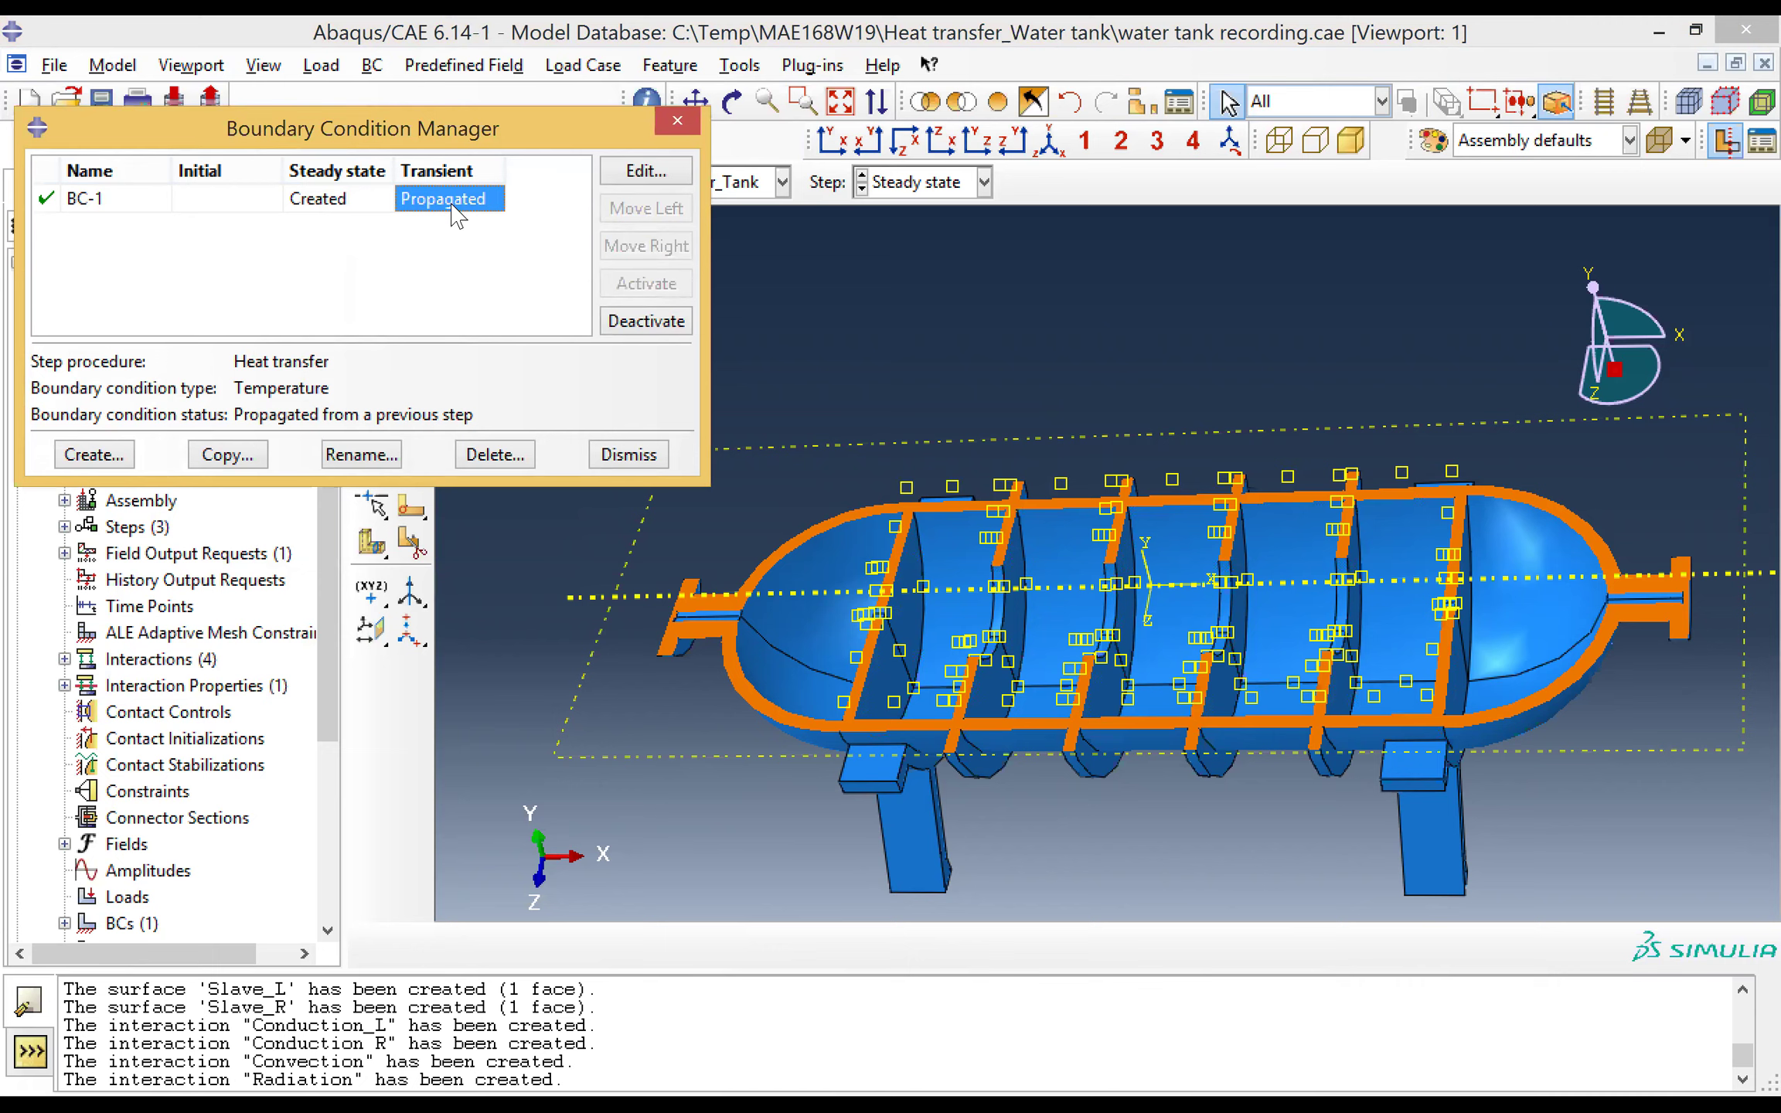
{"action": "left_click", "coordinate": [648, 173]}
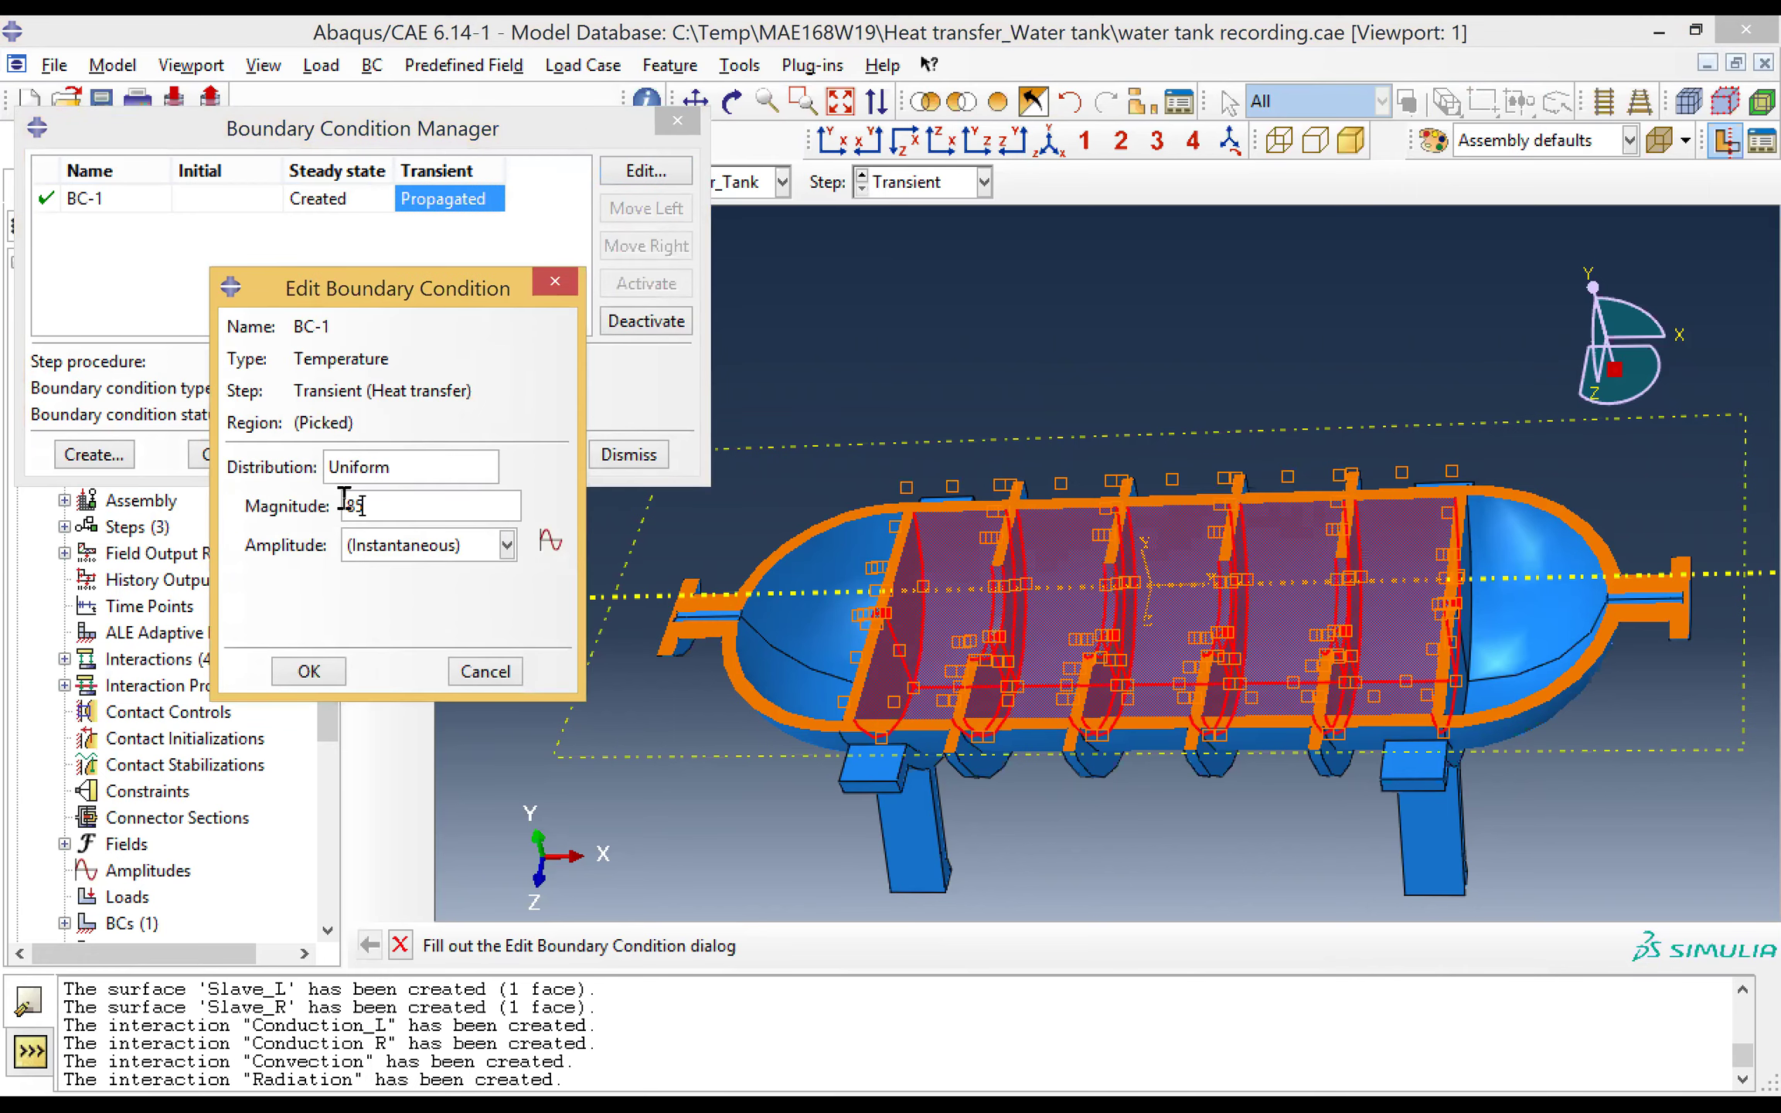
{"action": "type", "text": "1"}
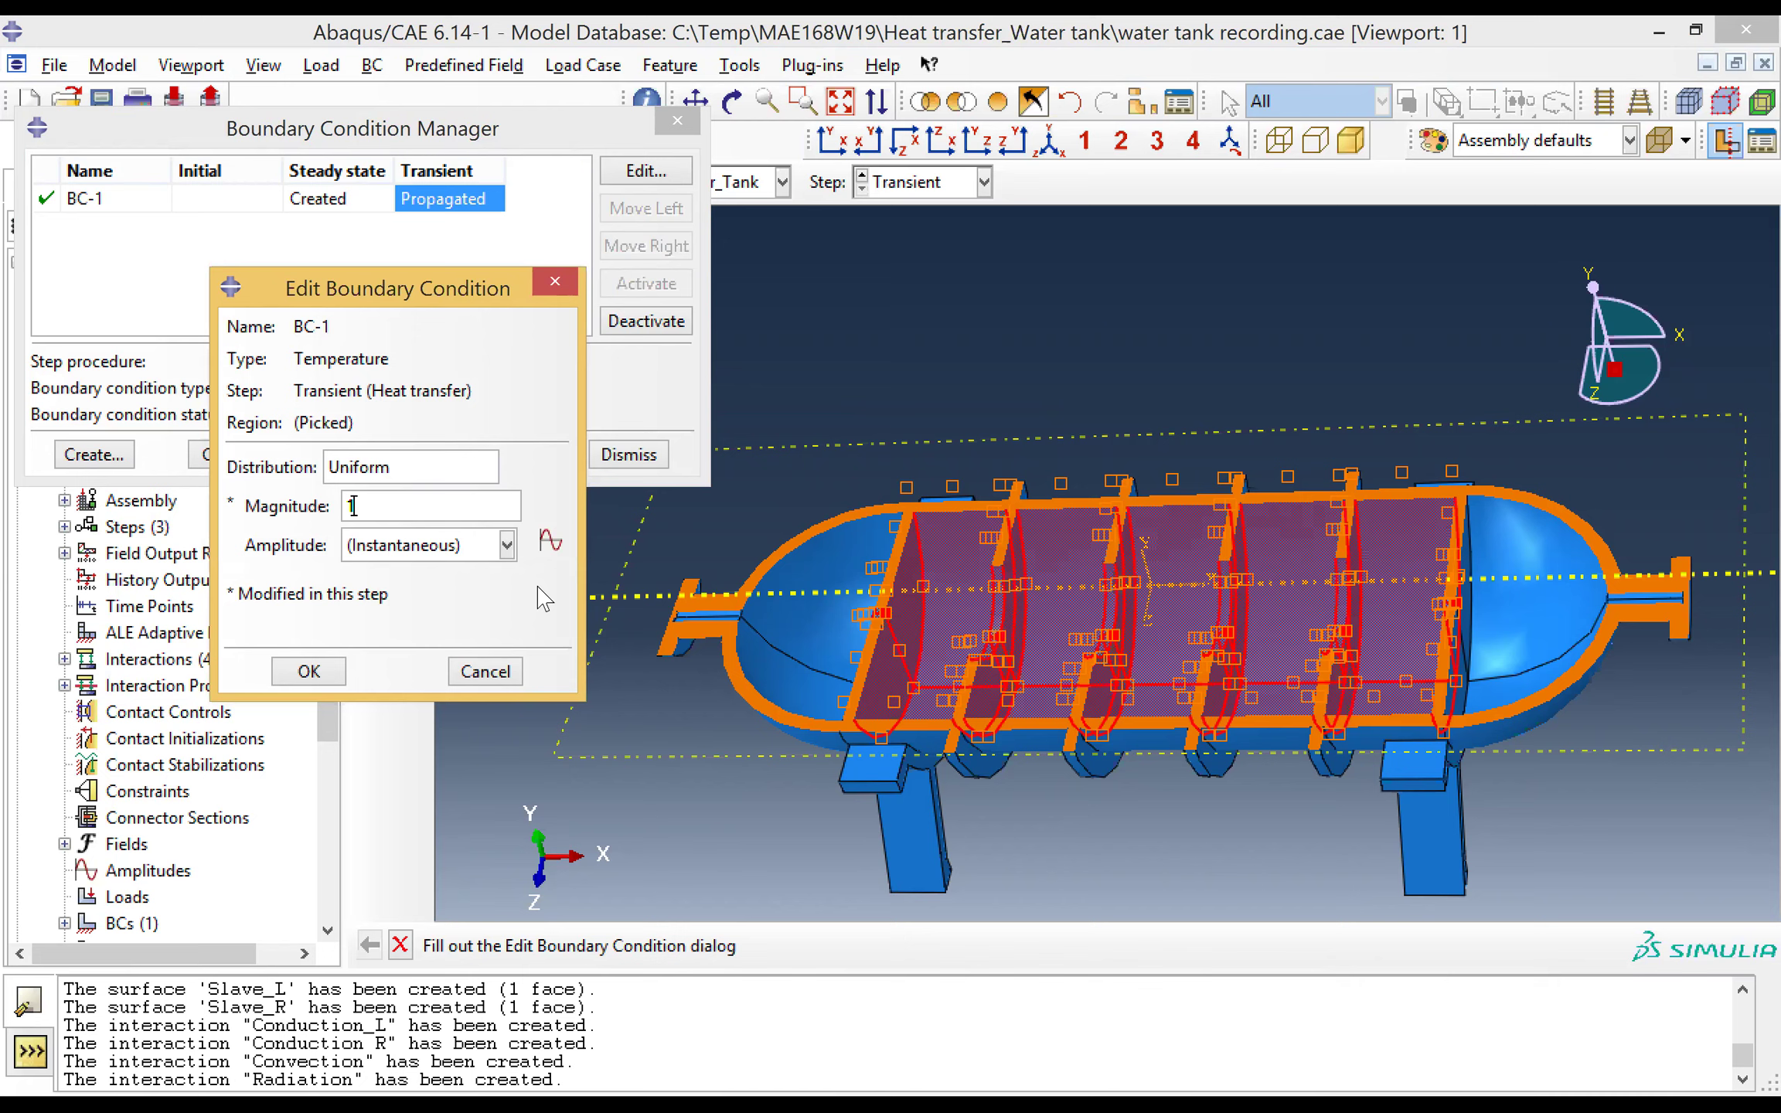
{"action": "double_click", "coordinate": [418, 506]}
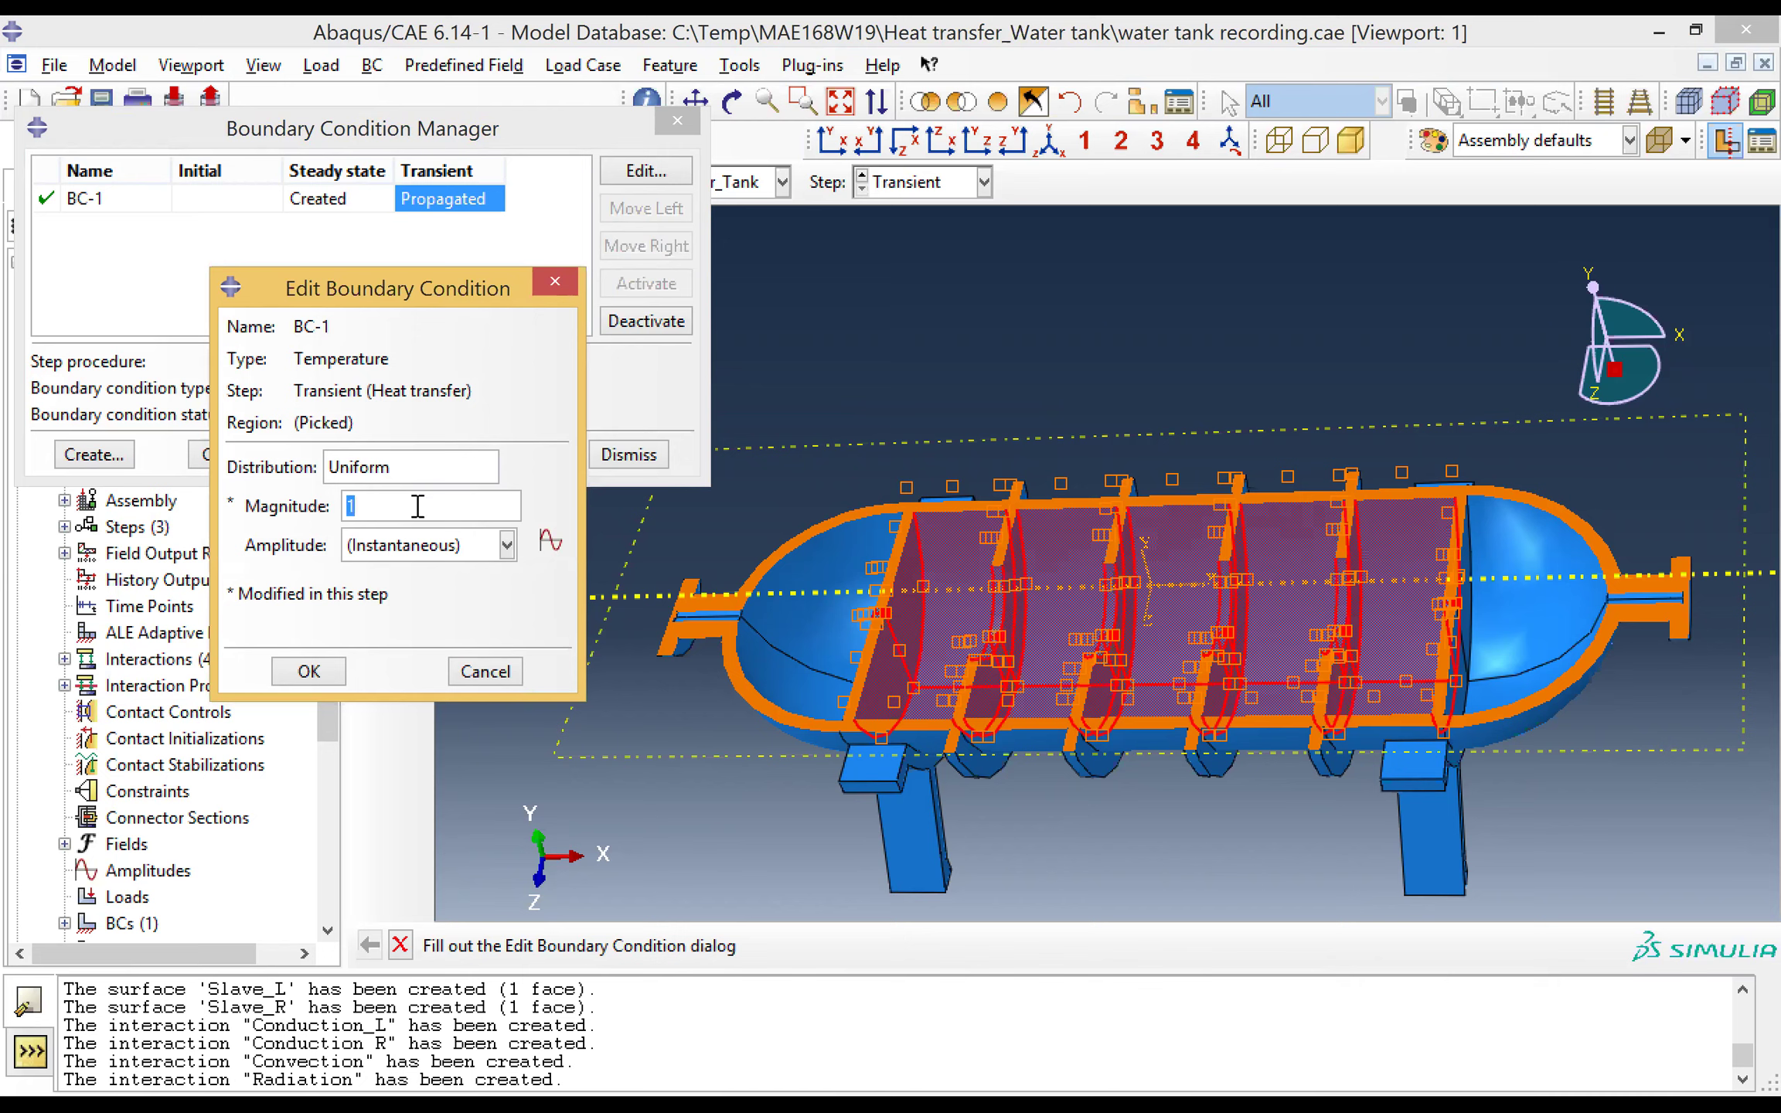
Step: Create a Decay amplitude with initial amplitude 20, max amplitude 65, starting time 0 and decay time 500
{"action": "left_click", "coordinate": [552, 541]}
{"action": "left_click", "coordinate": [255, 379]}
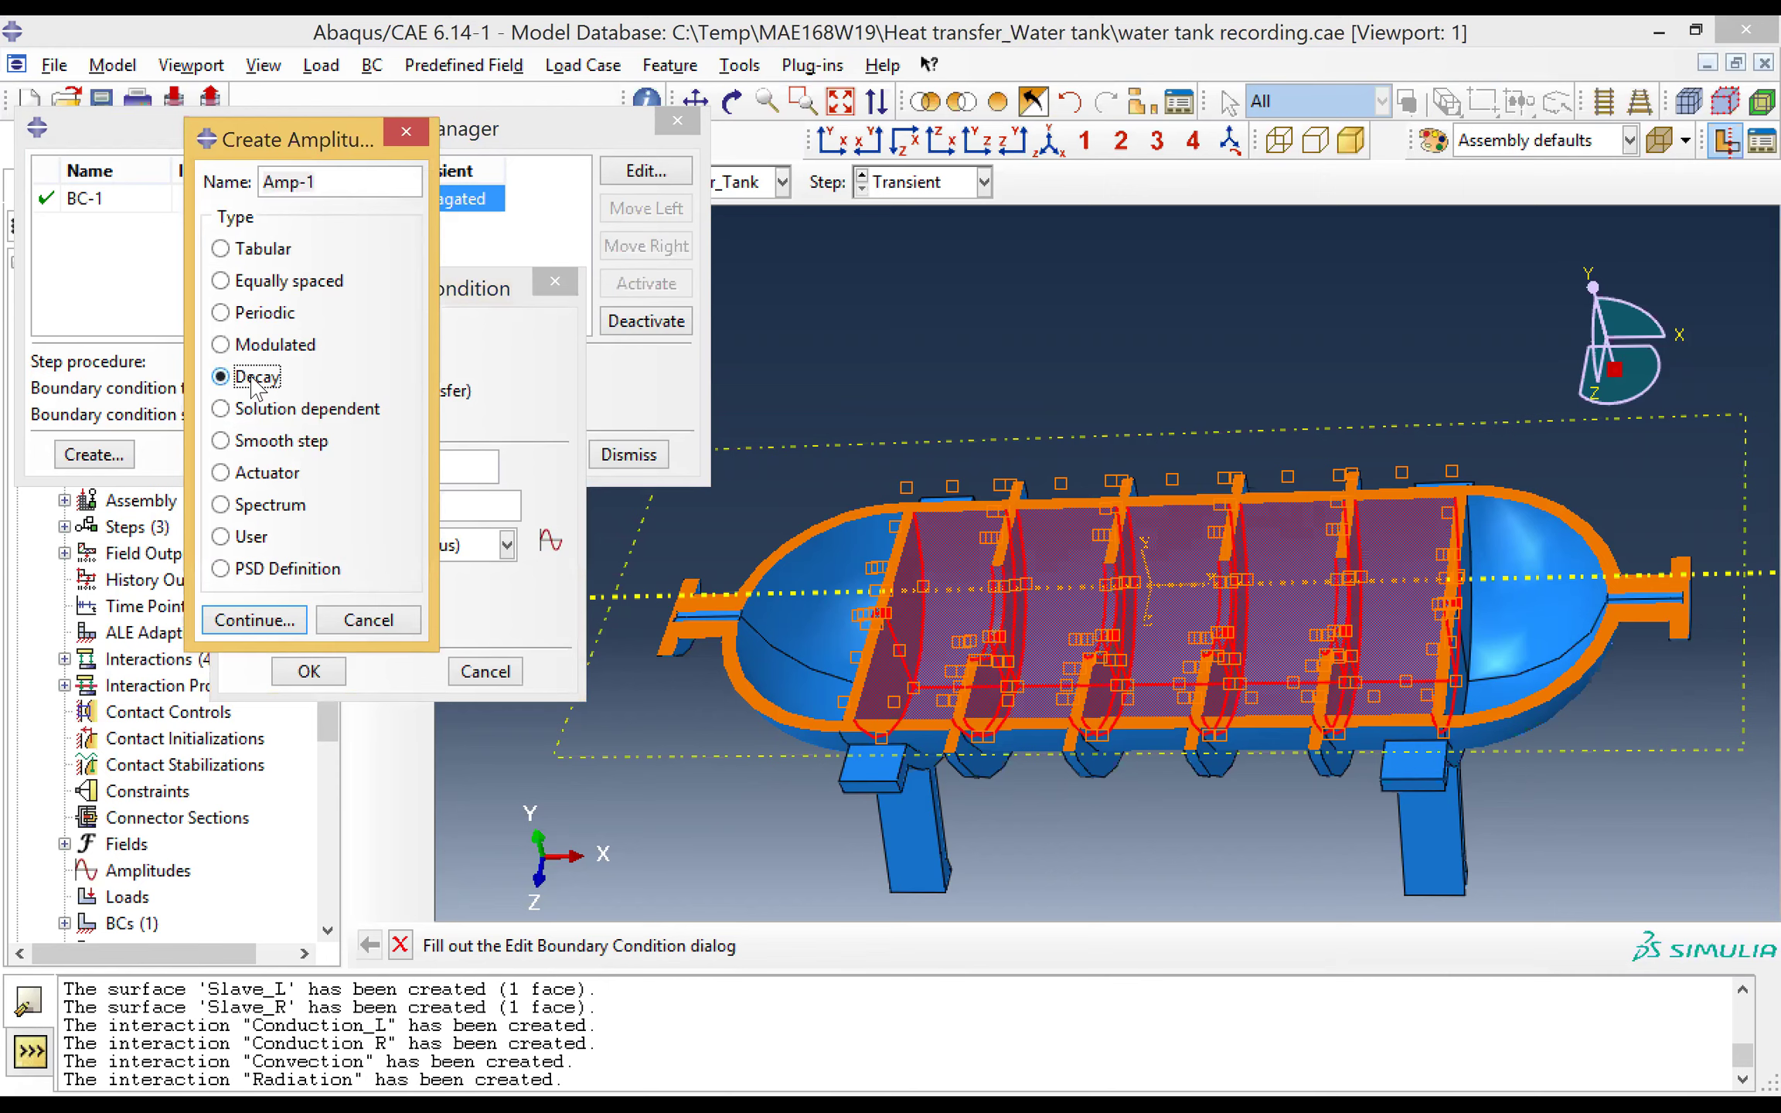
{"action": "left_click", "coordinate": [247, 623]}
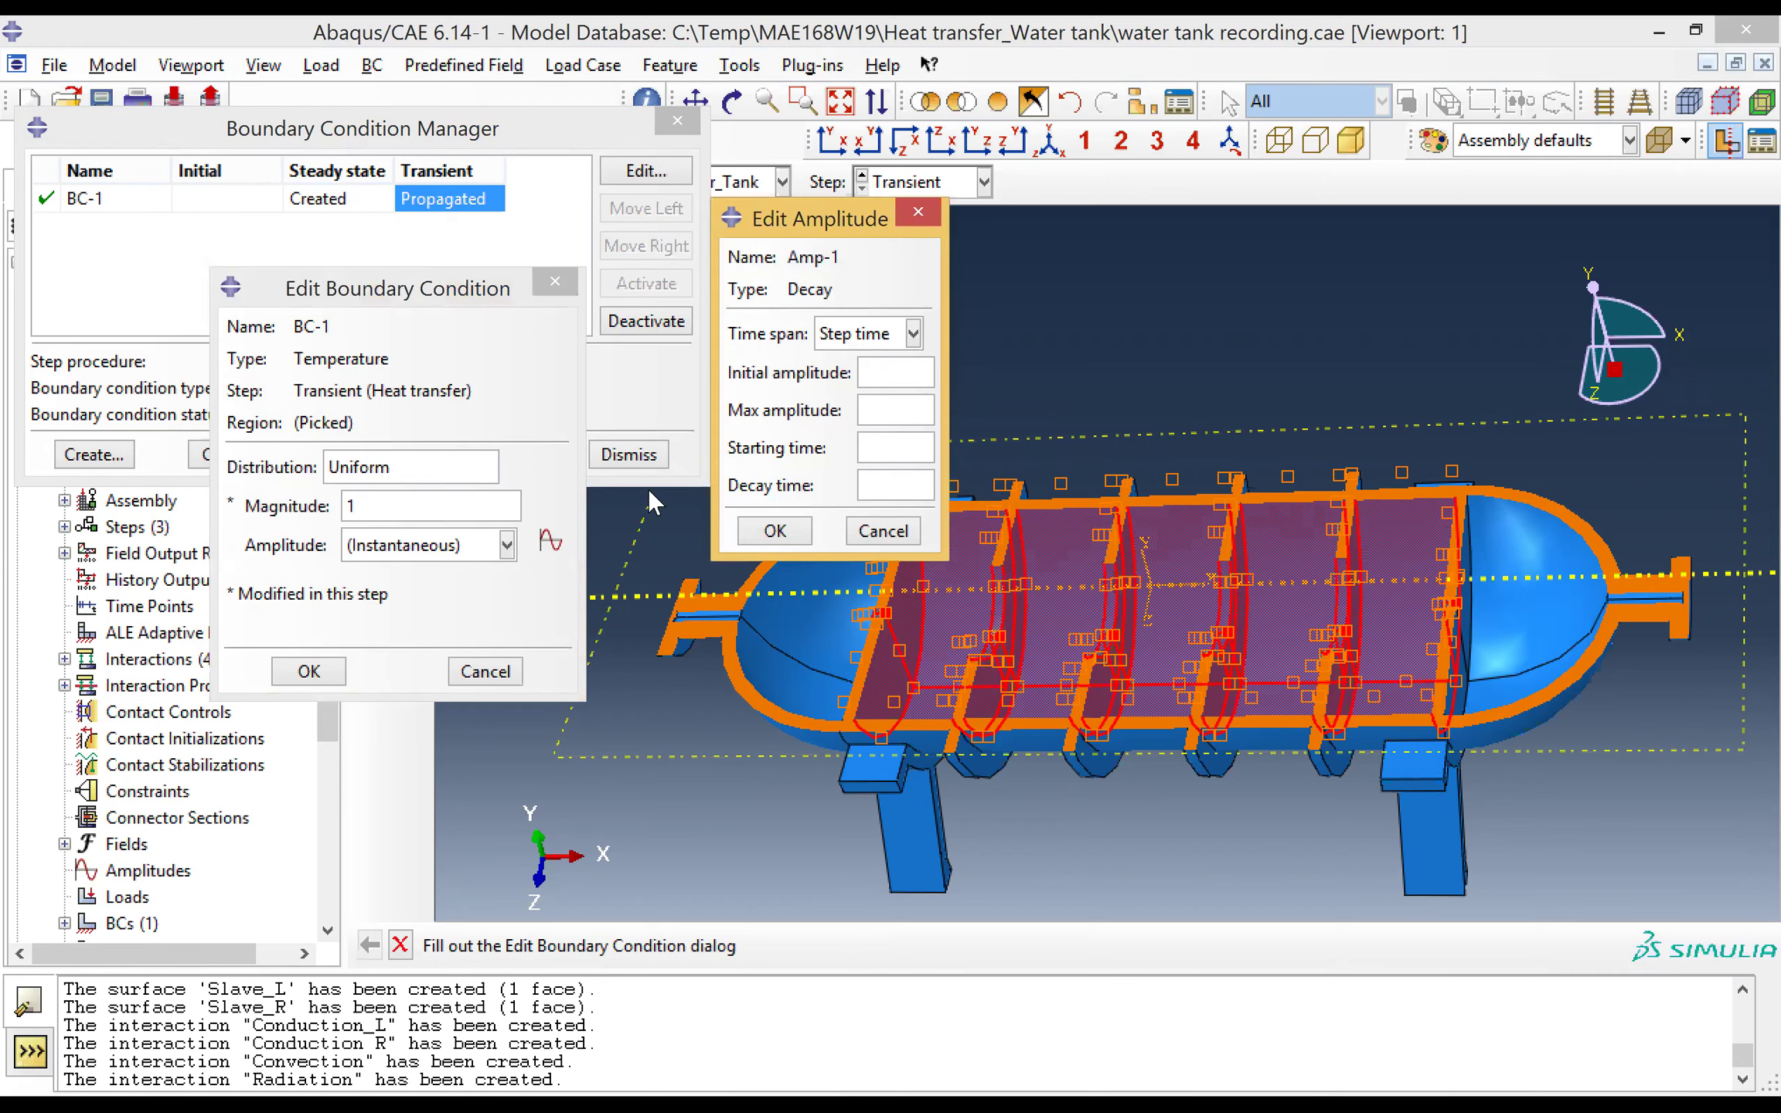
{"action": "left_click", "coordinate": [883, 373]}
{"action": "type", "text": "20"}
{"action": "left_click", "coordinate": [893, 410]}
{"action": "type", "text": "65"}
{"action": "left_click", "coordinate": [893, 450]}
{"action": "type", "text": "0"}
{"action": "left_click", "coordinate": [912, 487]}
{"action": "type", "text": "500"}
{"action": "left_click", "coordinate": [798, 532]}
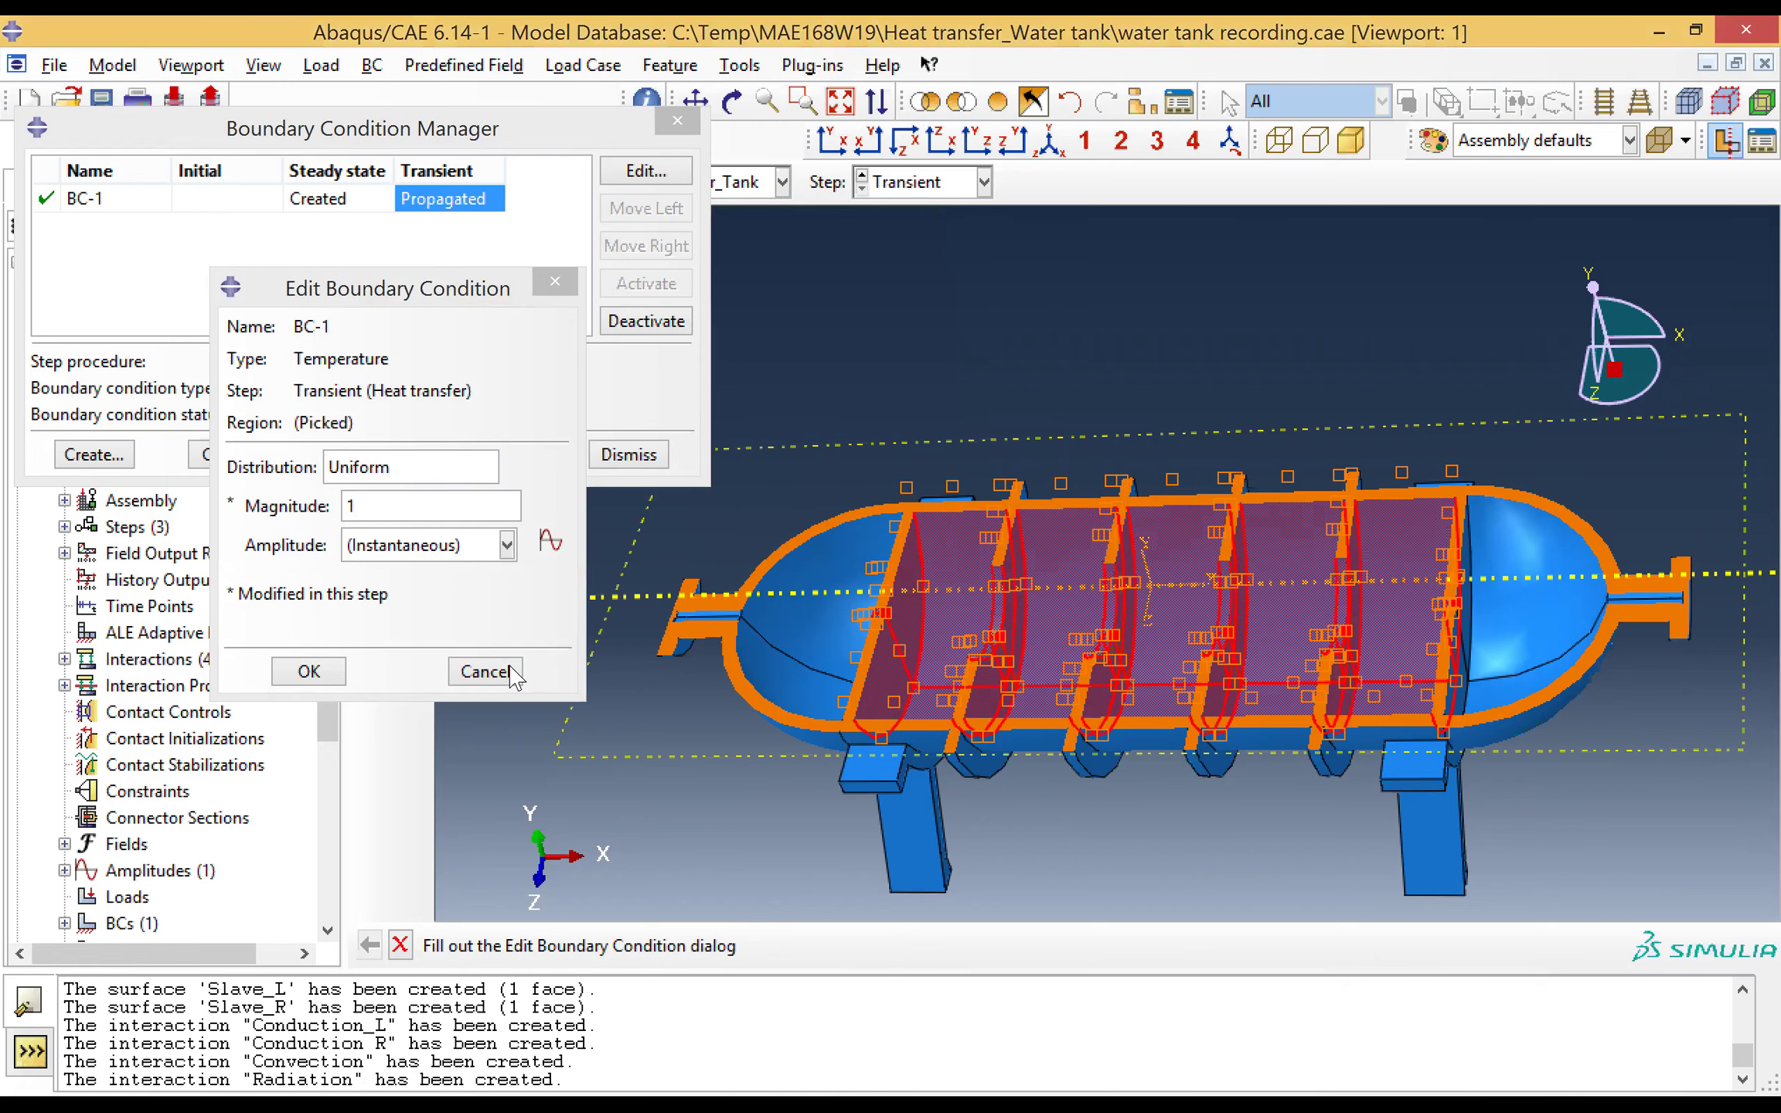
Step: Assign amplitude Amp-1 to the temperature boundary condition in the Transient step and accept the edit
{"action": "left_click", "coordinate": [506, 546]}
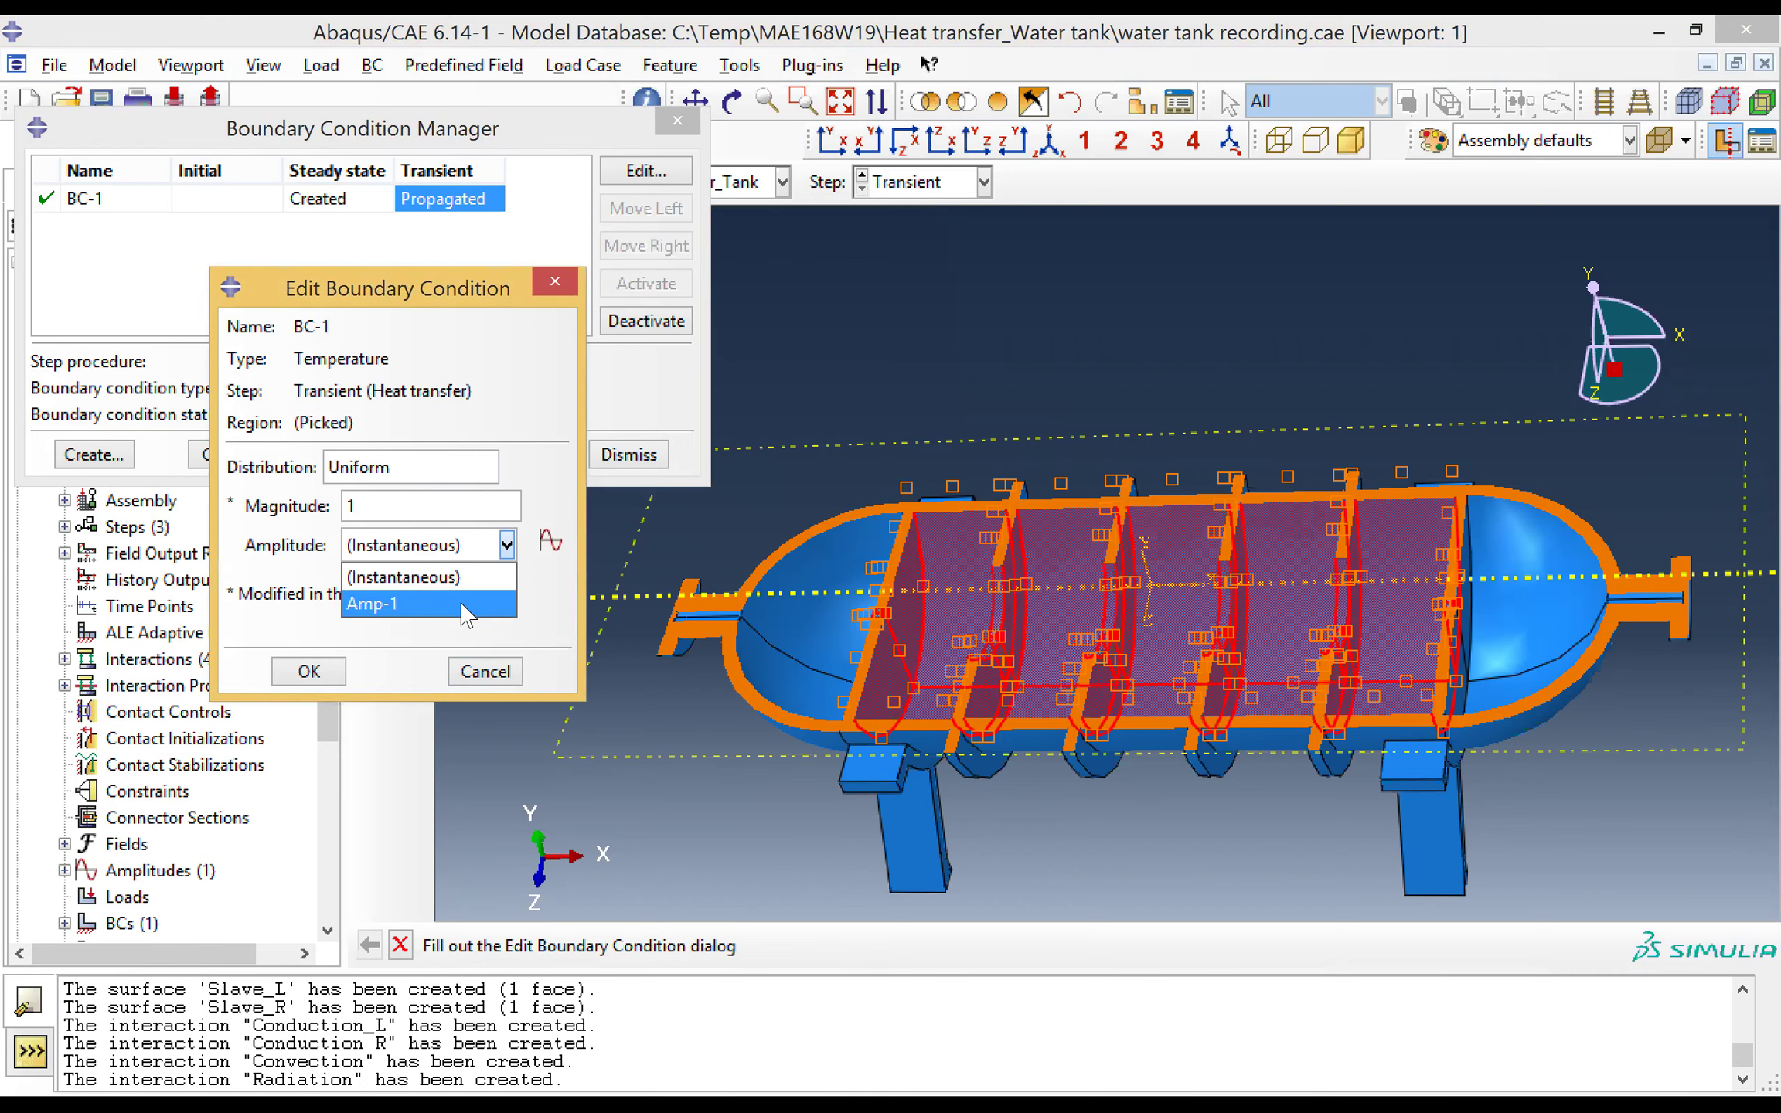
{"action": "left_click", "coordinate": [463, 606]}
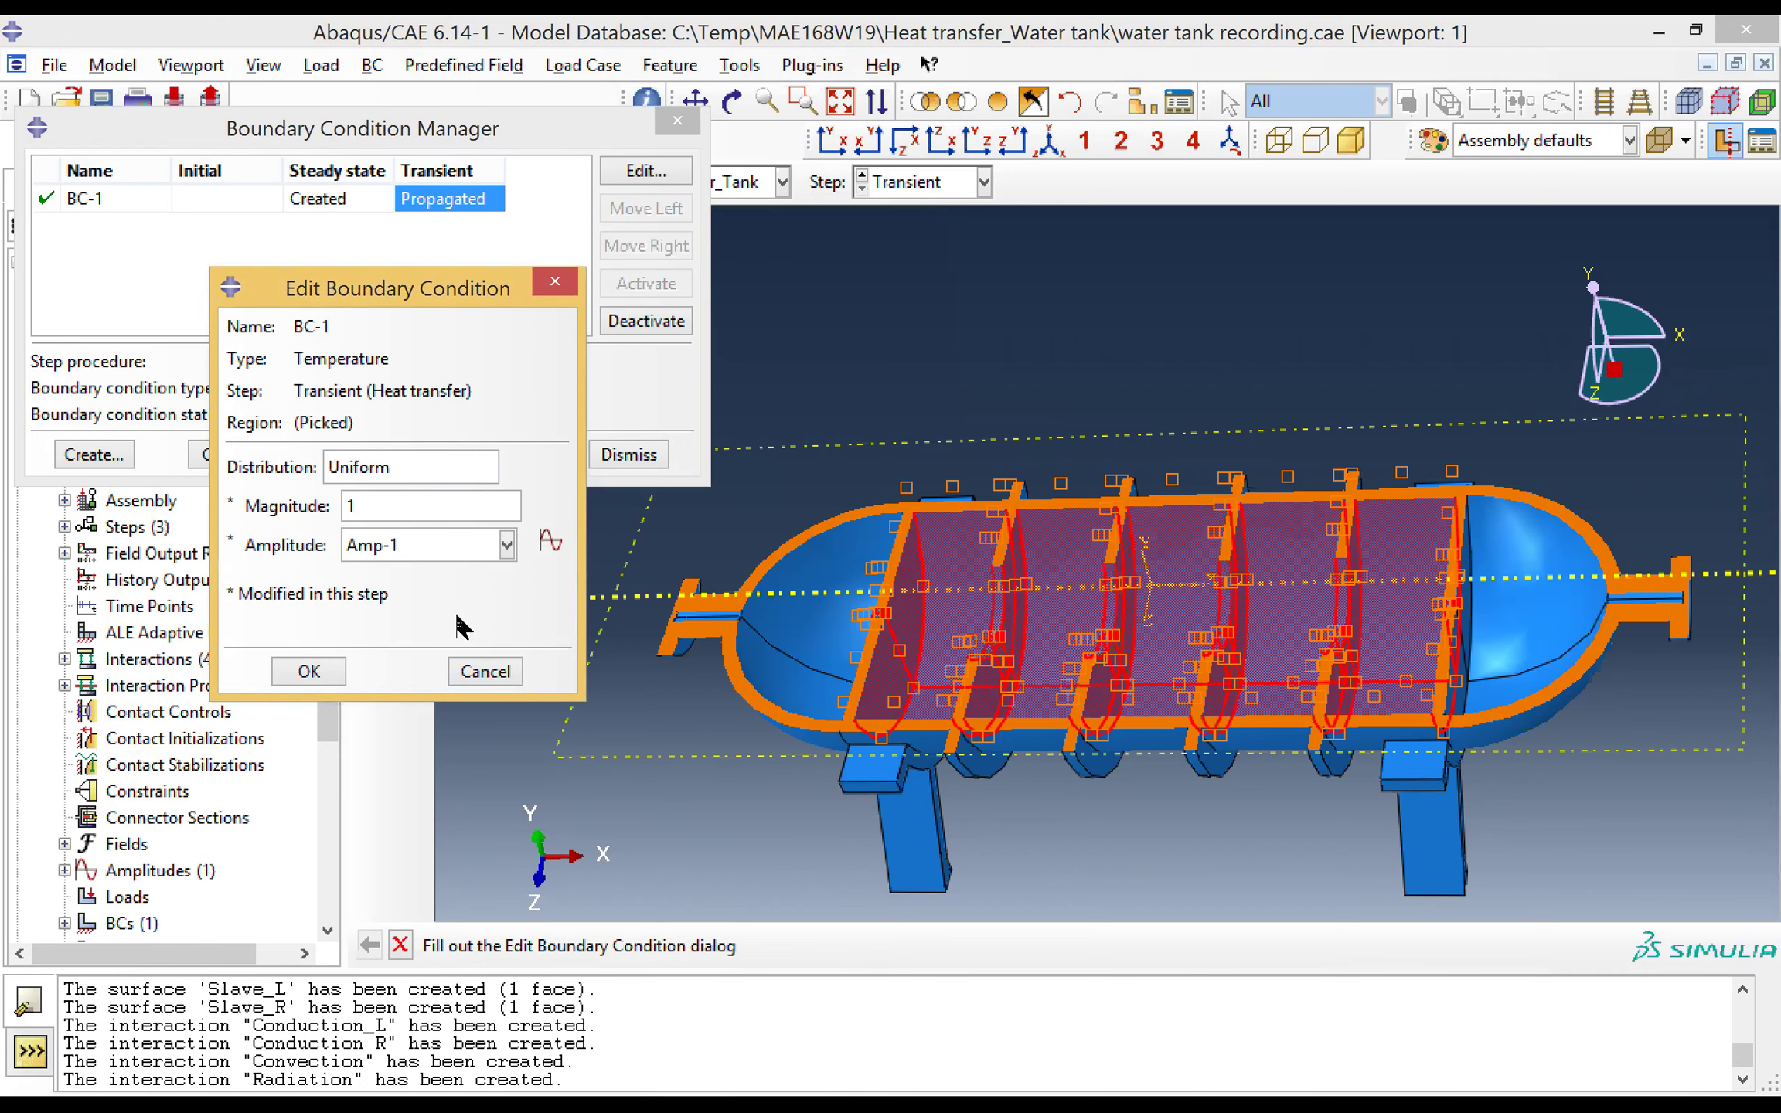
{"action": "left_click", "coordinate": [331, 677]}
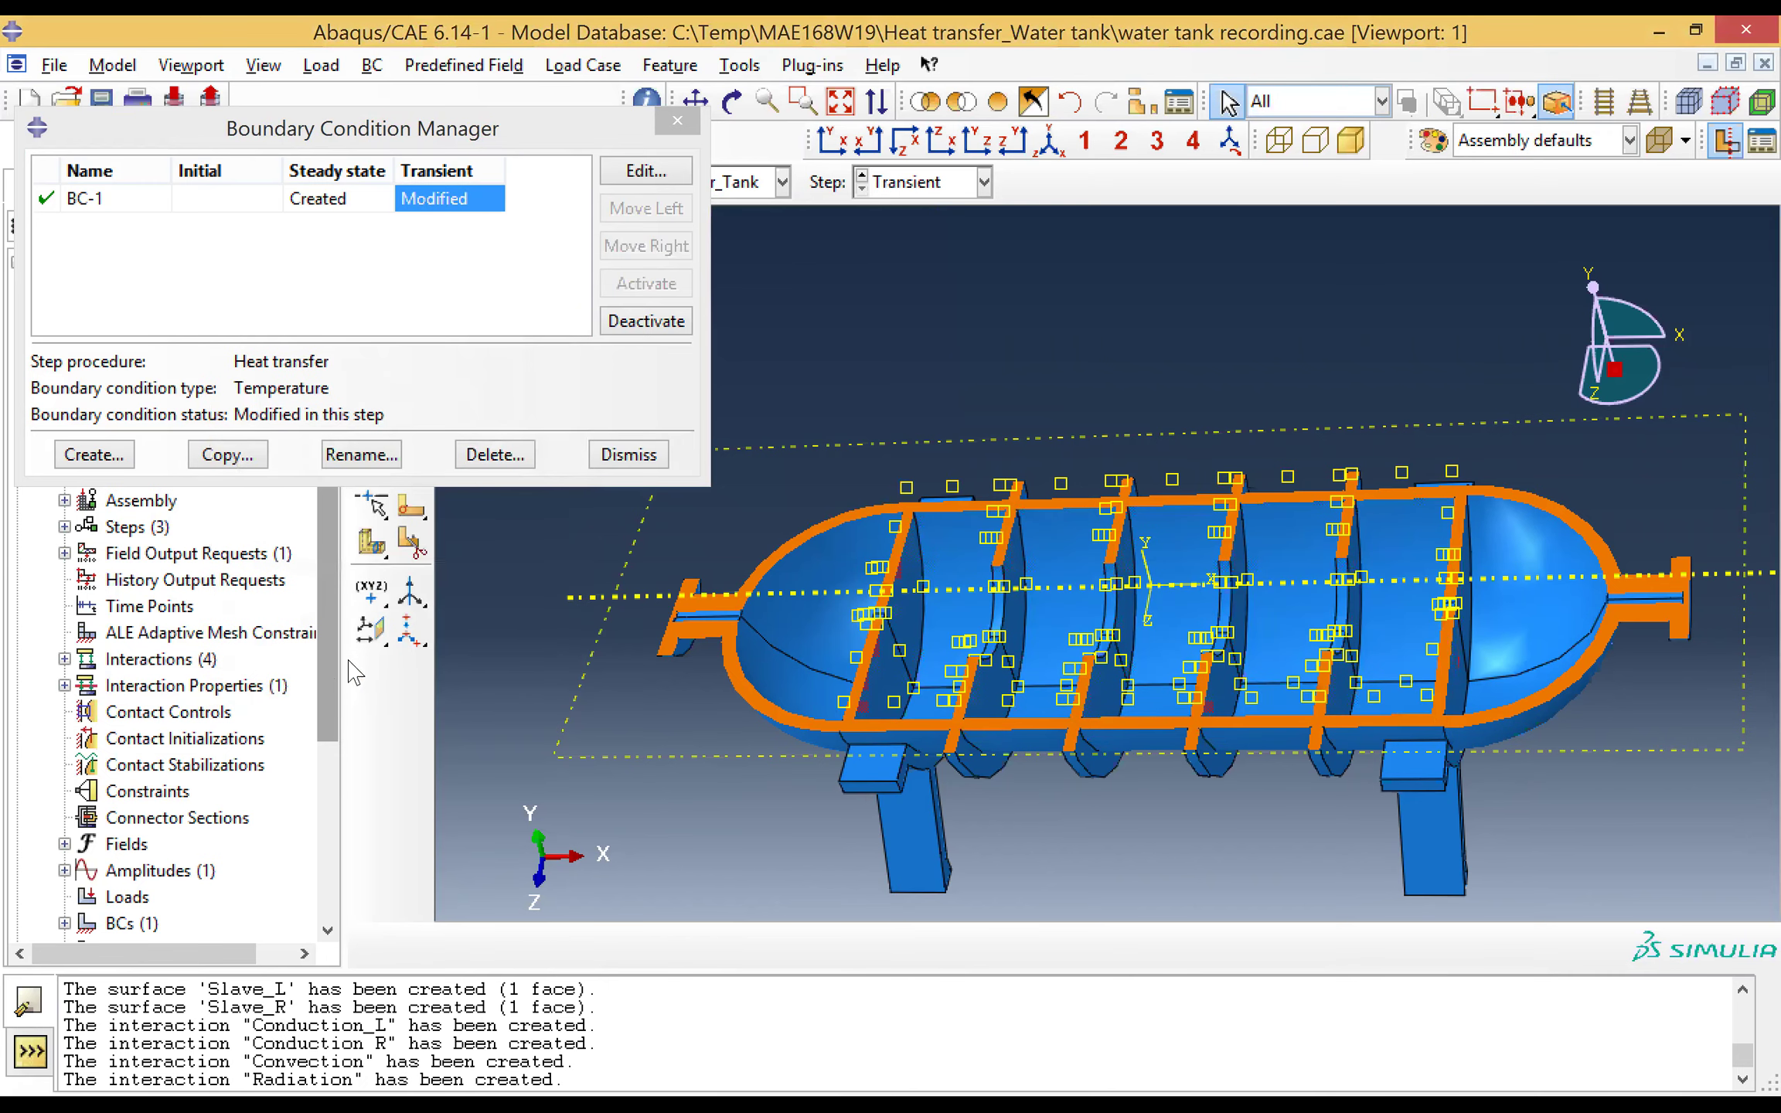
Step: Plot the Amp-1 decay curve with the Amplitude Plotter plug-in, inspect it, and close the plot and plotter
{"action": "left_click", "coordinate": [740, 66]}
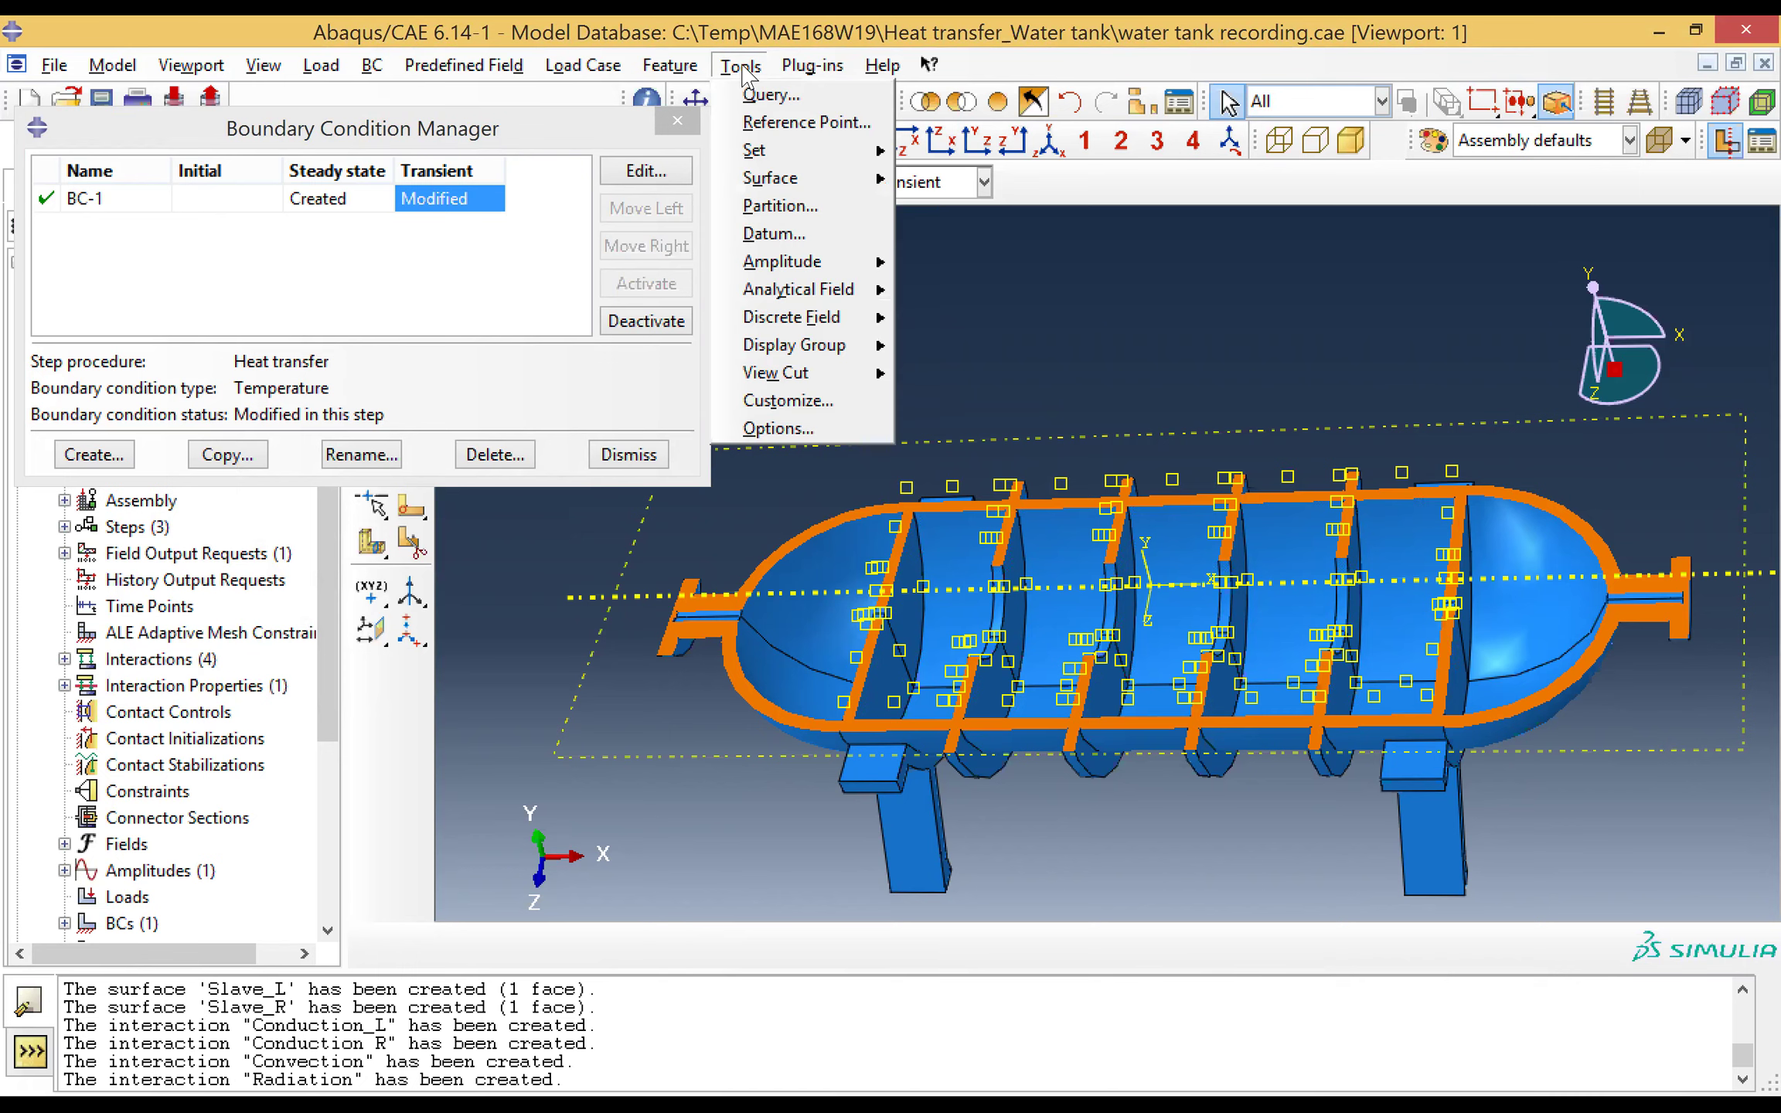
{"action": "mouse_move", "coordinate": [804, 71]}
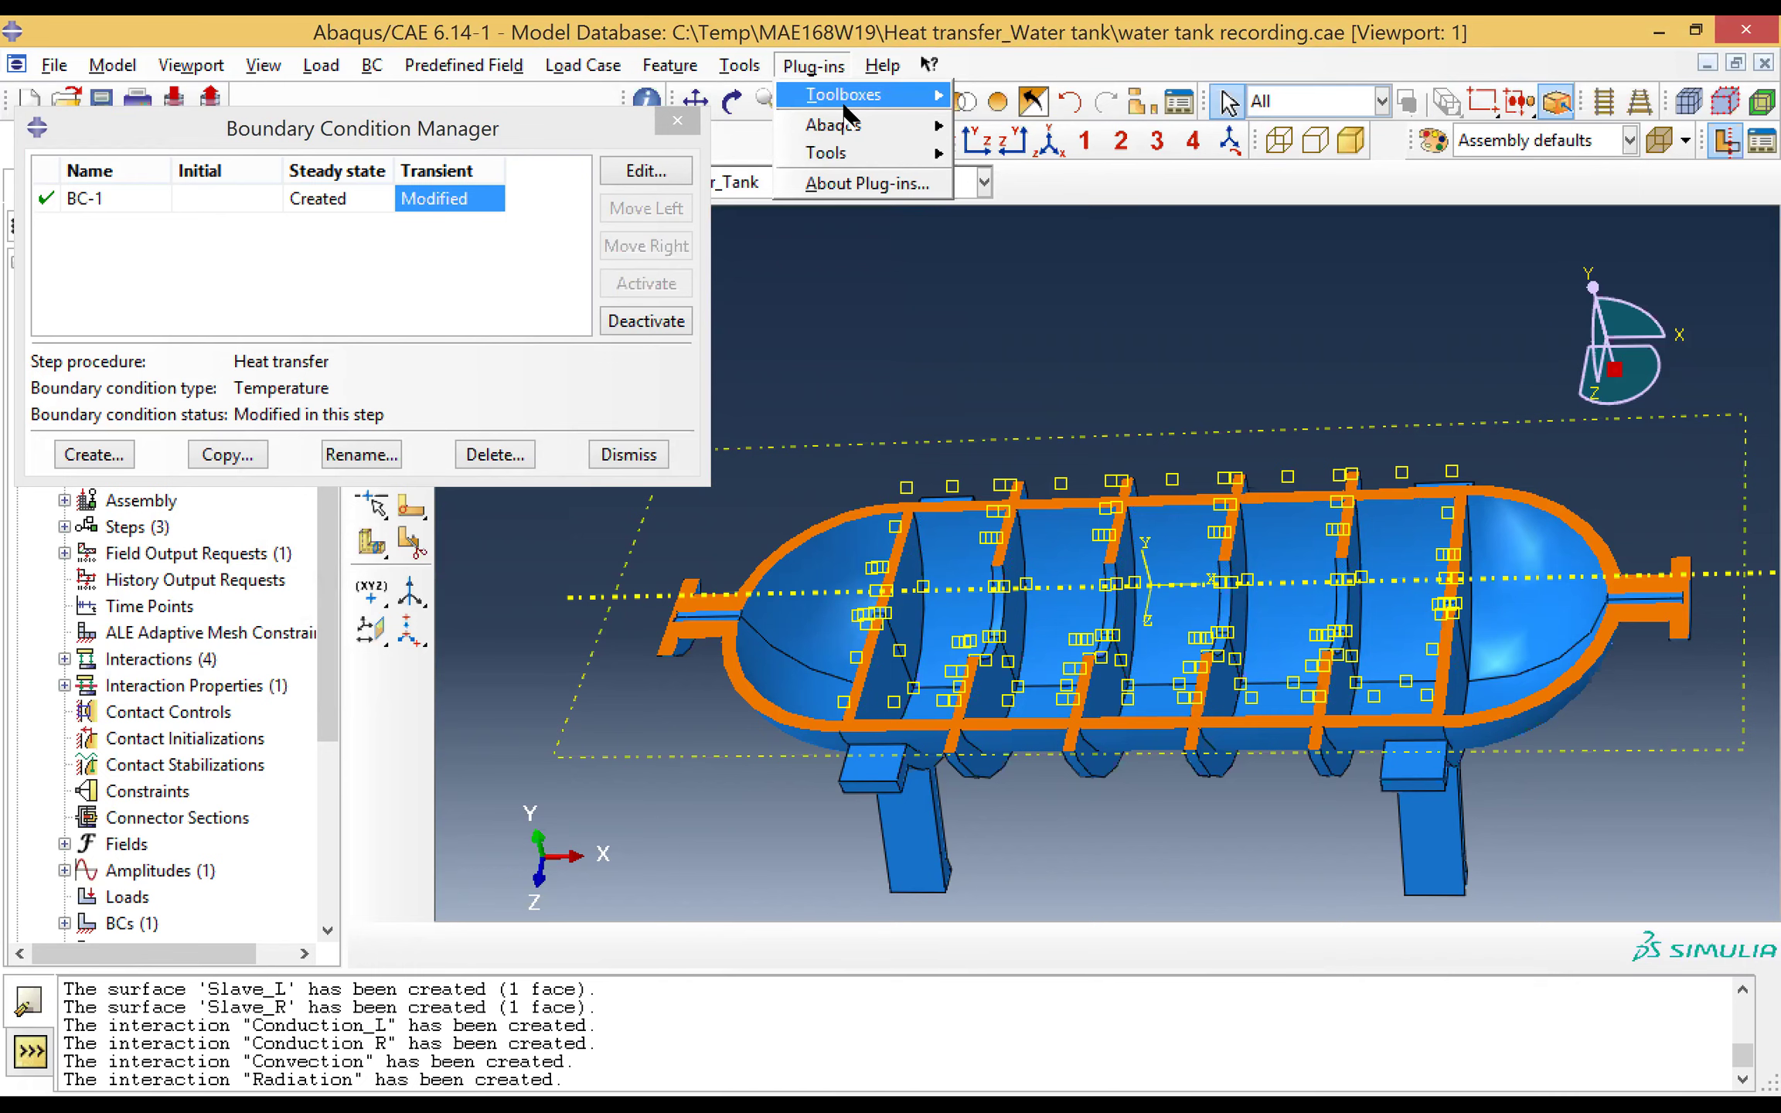
{"action": "mouse_move", "coordinate": [848, 159]}
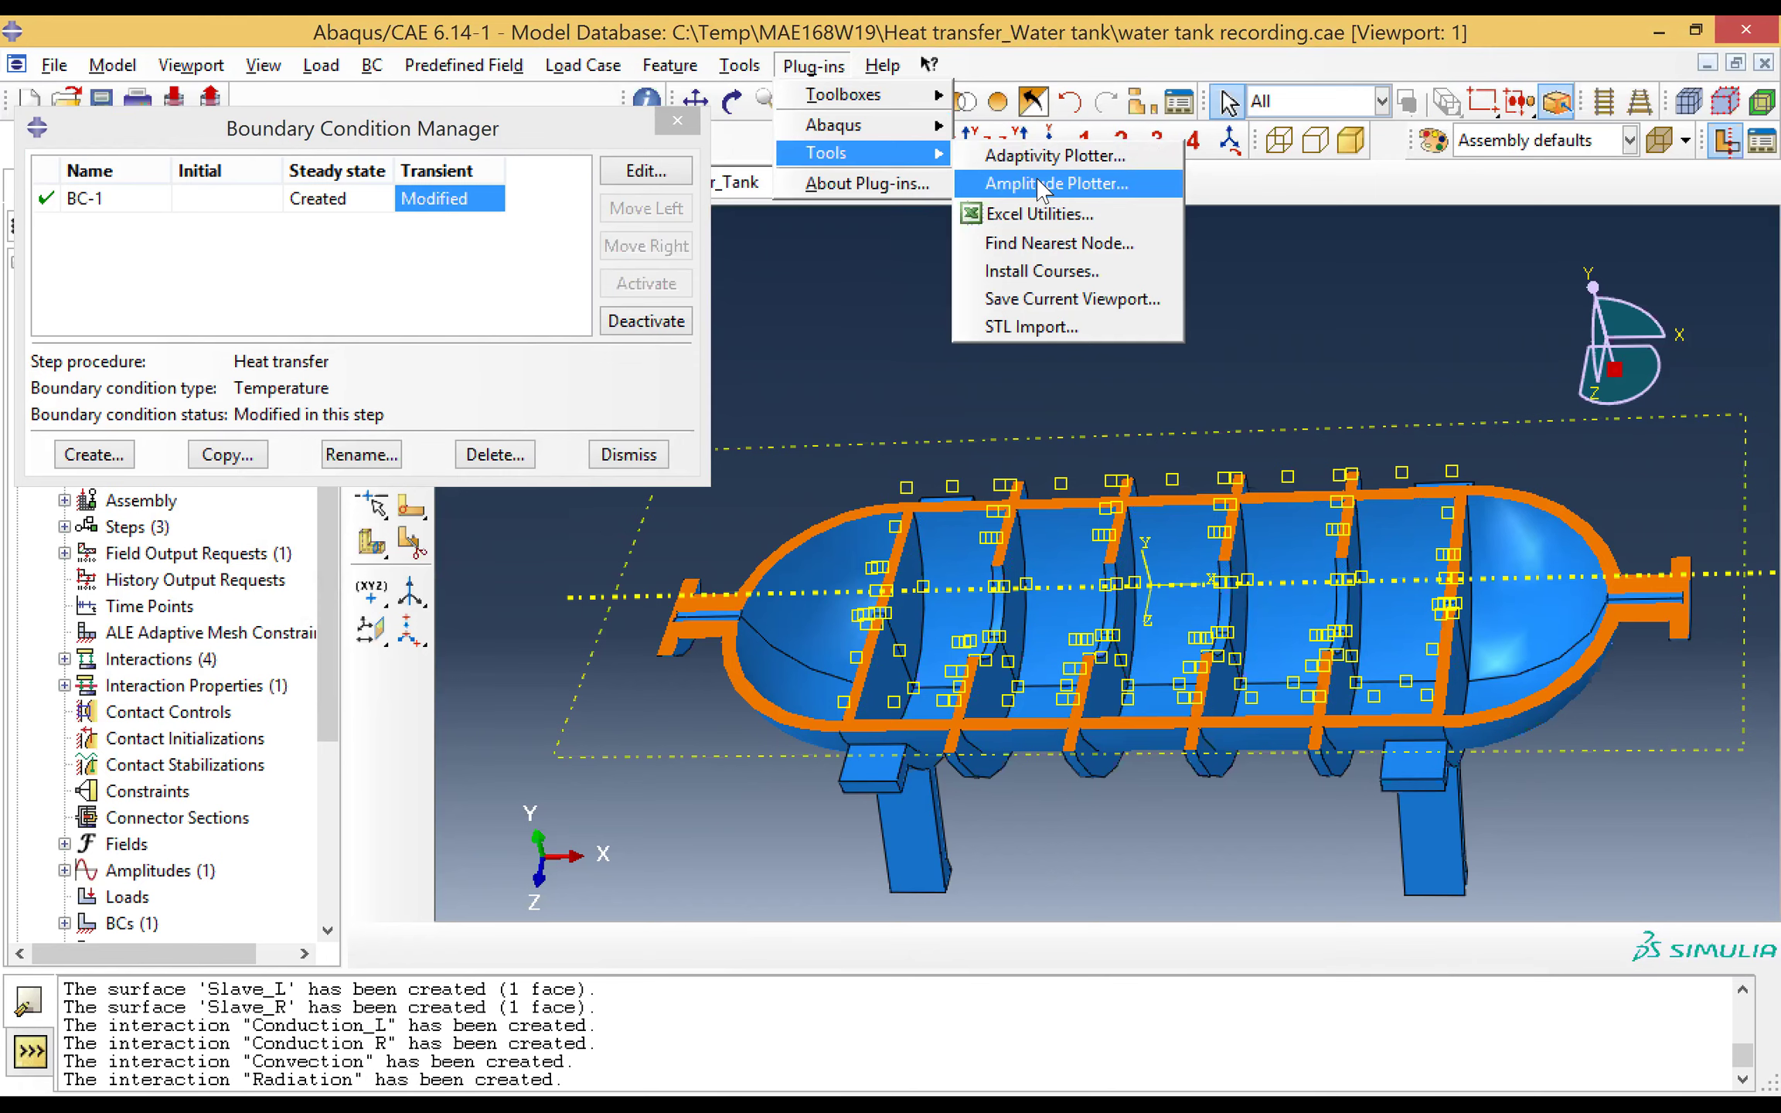
{"action": "key", "text": "Return"}
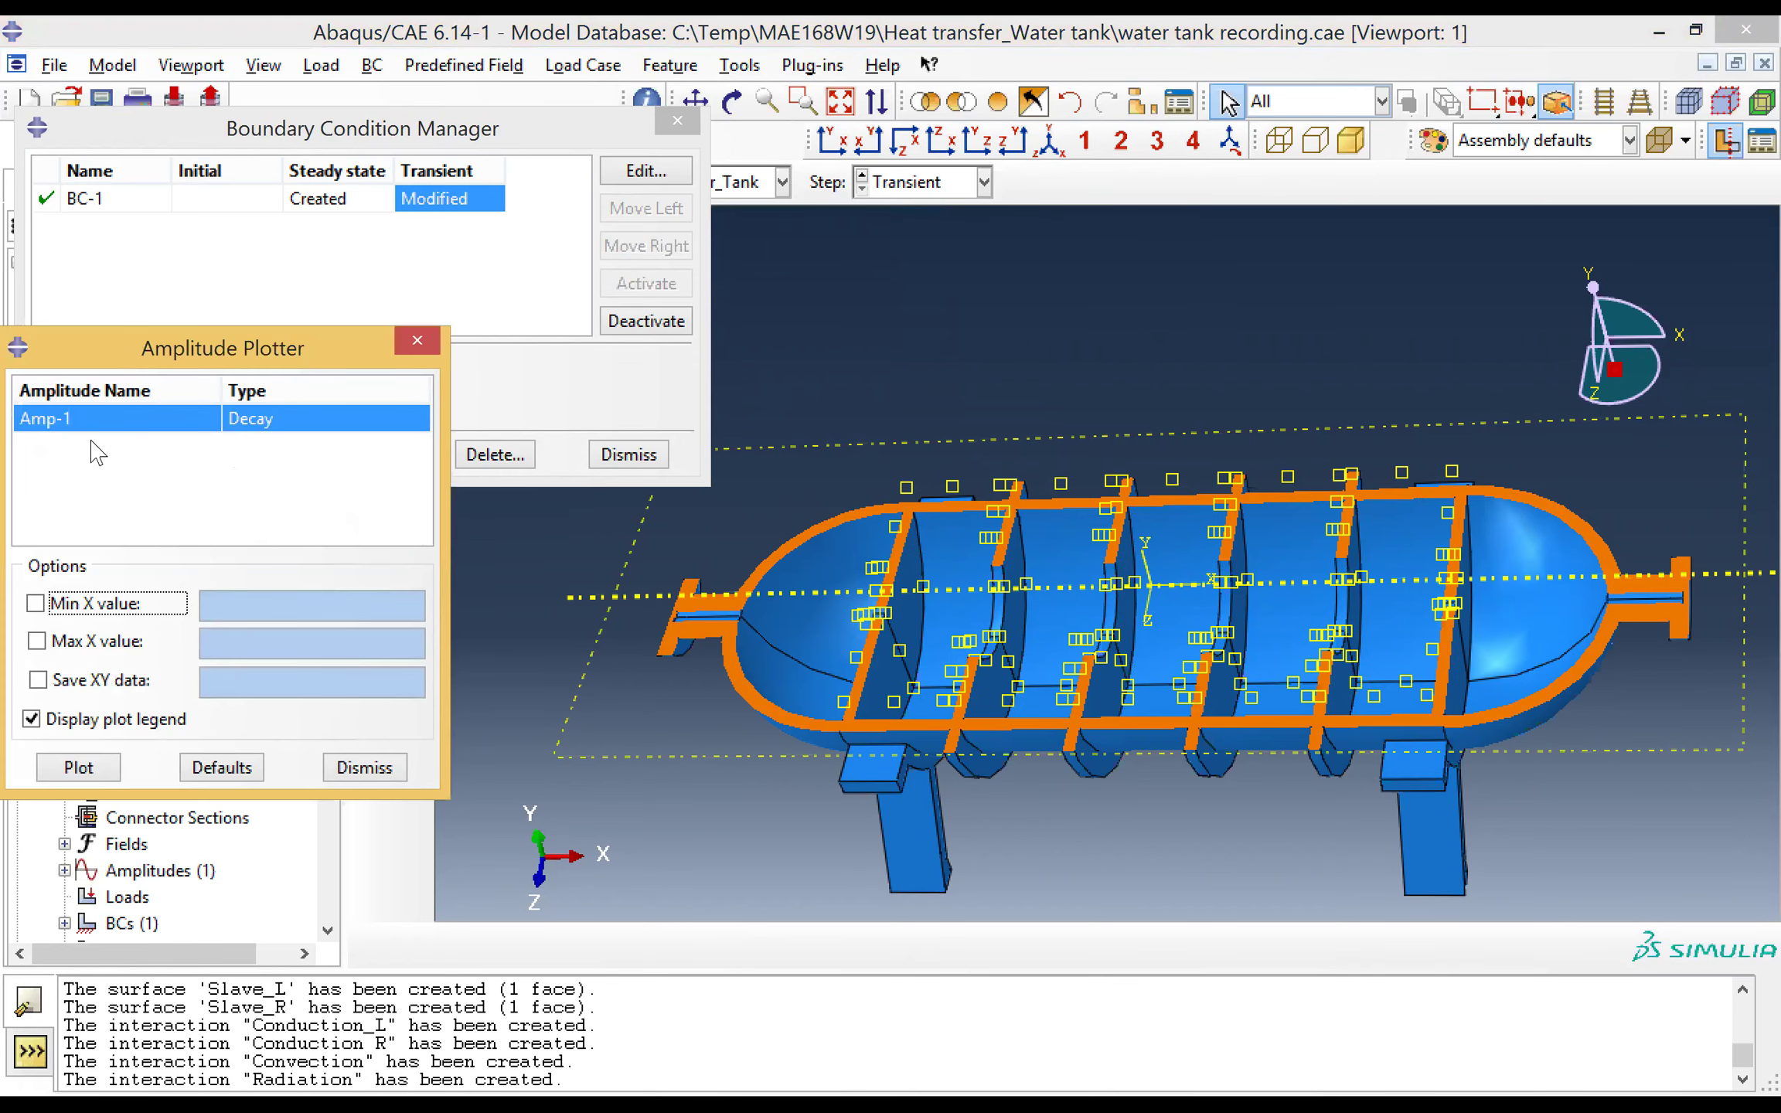
{"action": "left_click", "coordinate": [80, 768]}
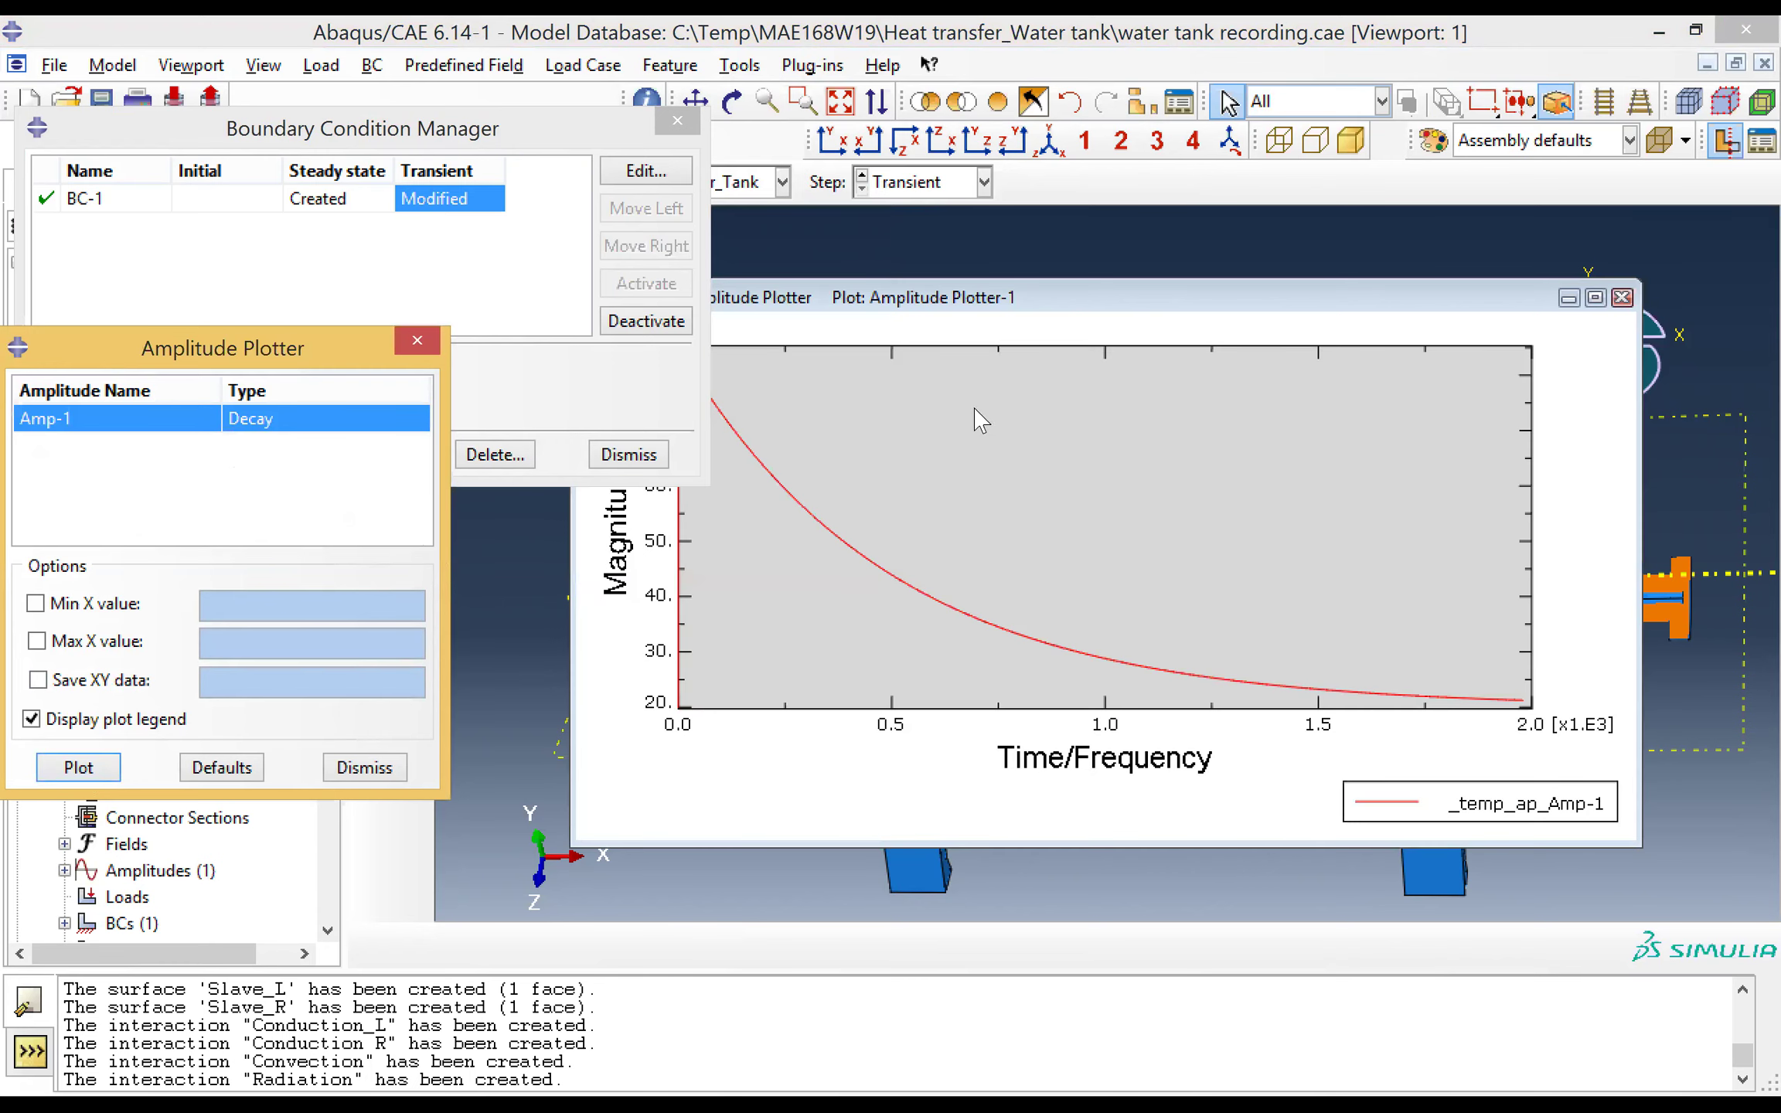
{"action": "left_click_drag", "start_coordinate": [1035, 288], "coordinate": [1193, 212]}
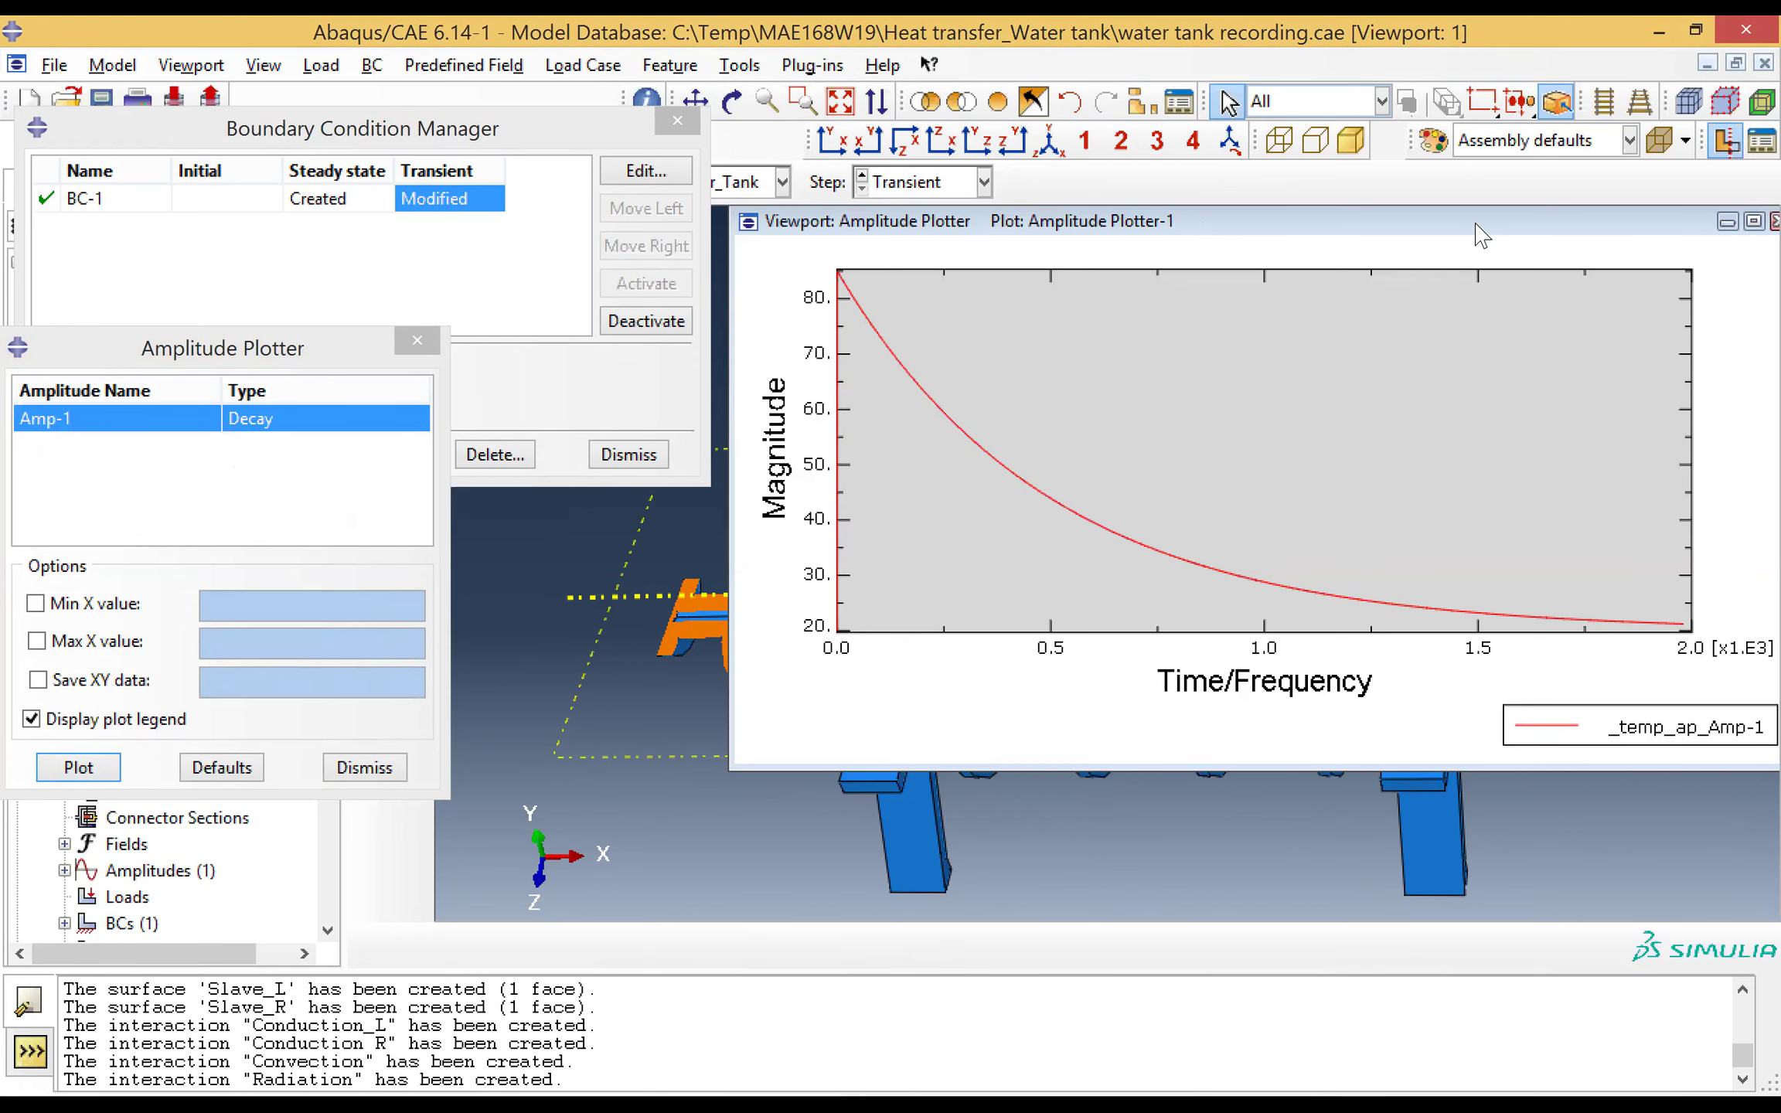
{"action": "left_click_drag", "start_coordinate": [1469, 215], "coordinate": [1451, 255]}
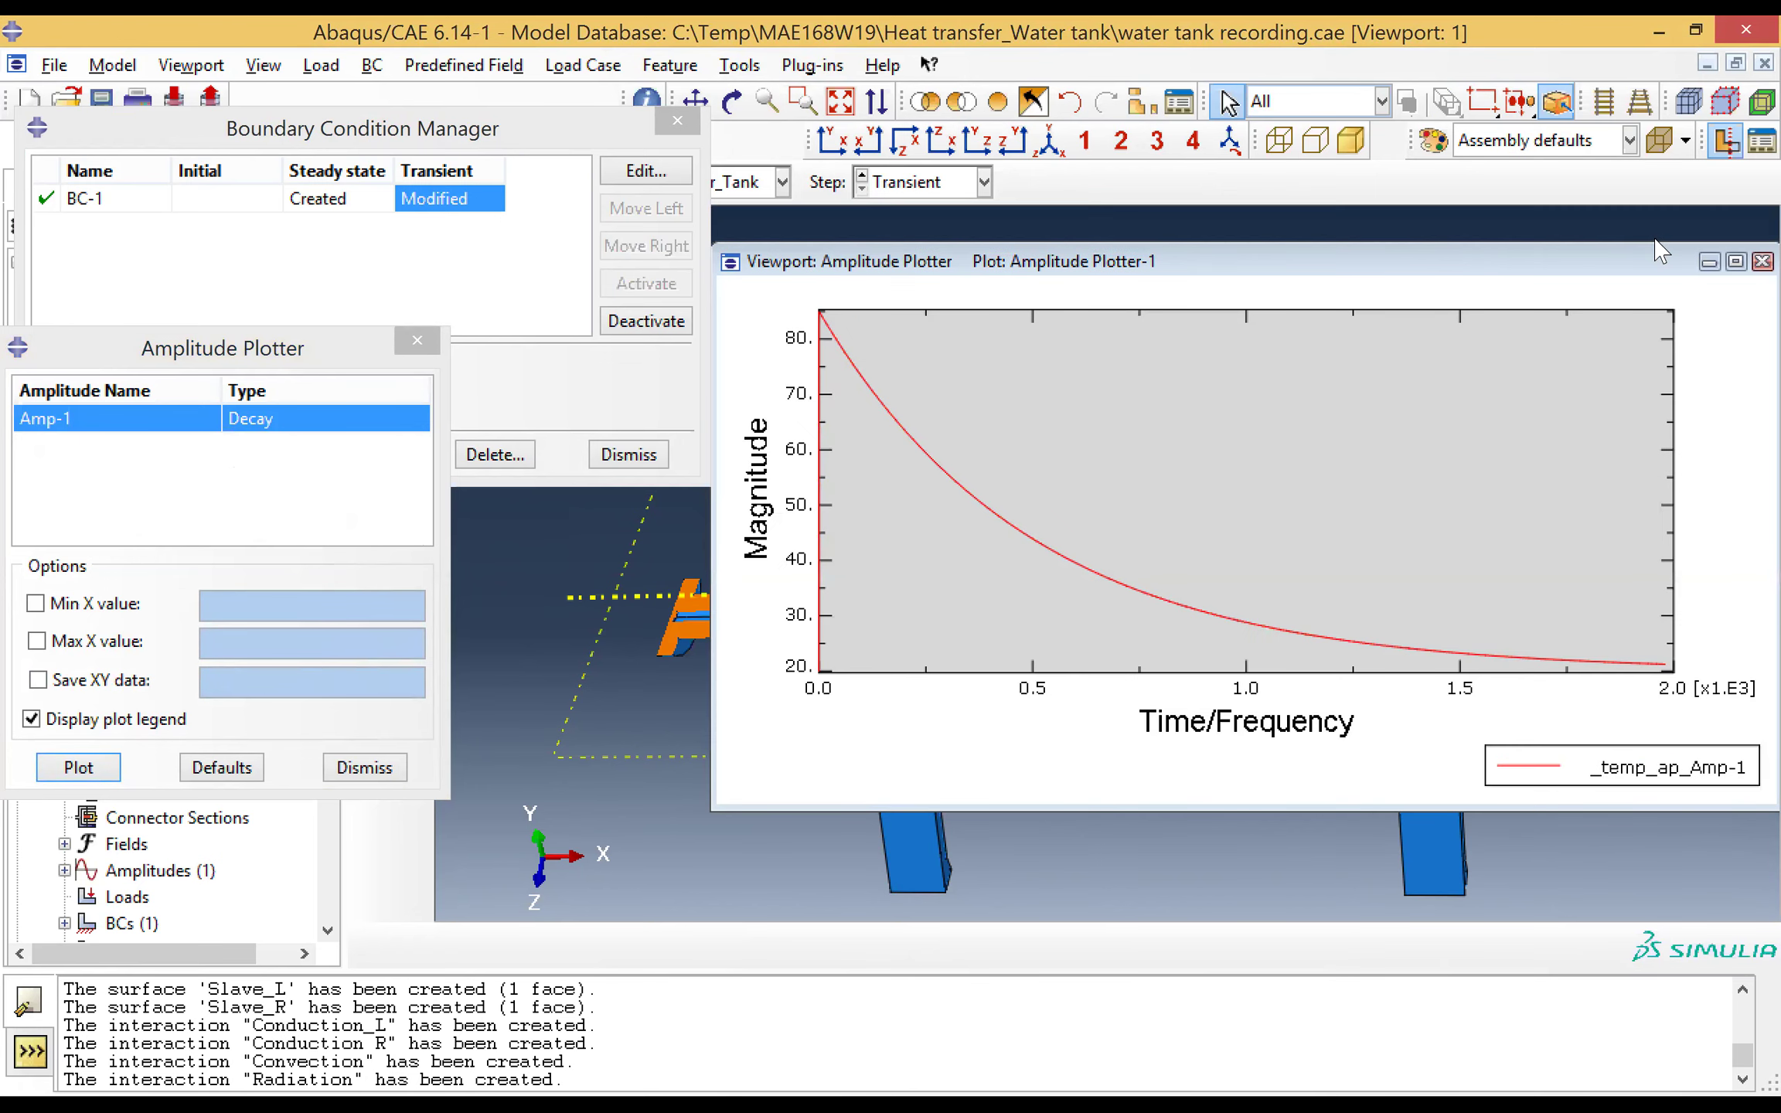
{"action": "left_click", "coordinate": [1736, 260]}
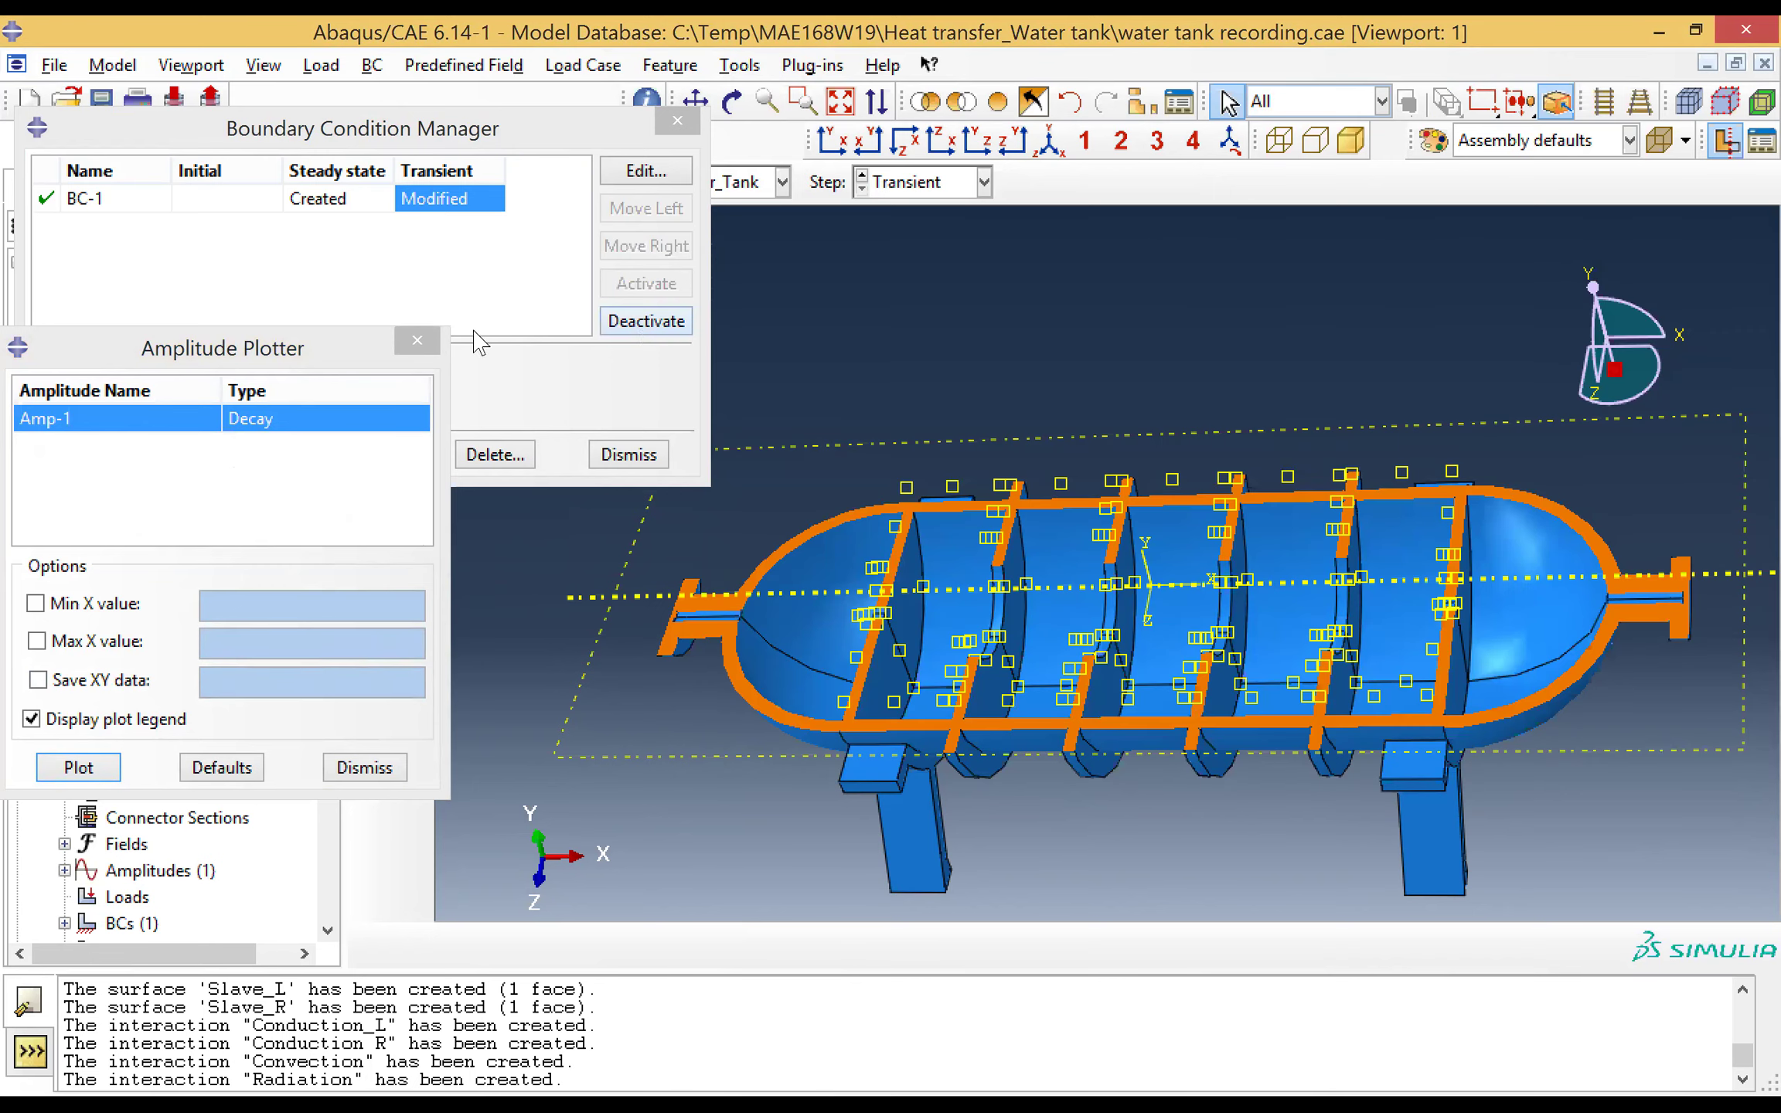
{"action": "left_click", "coordinate": [417, 341]}
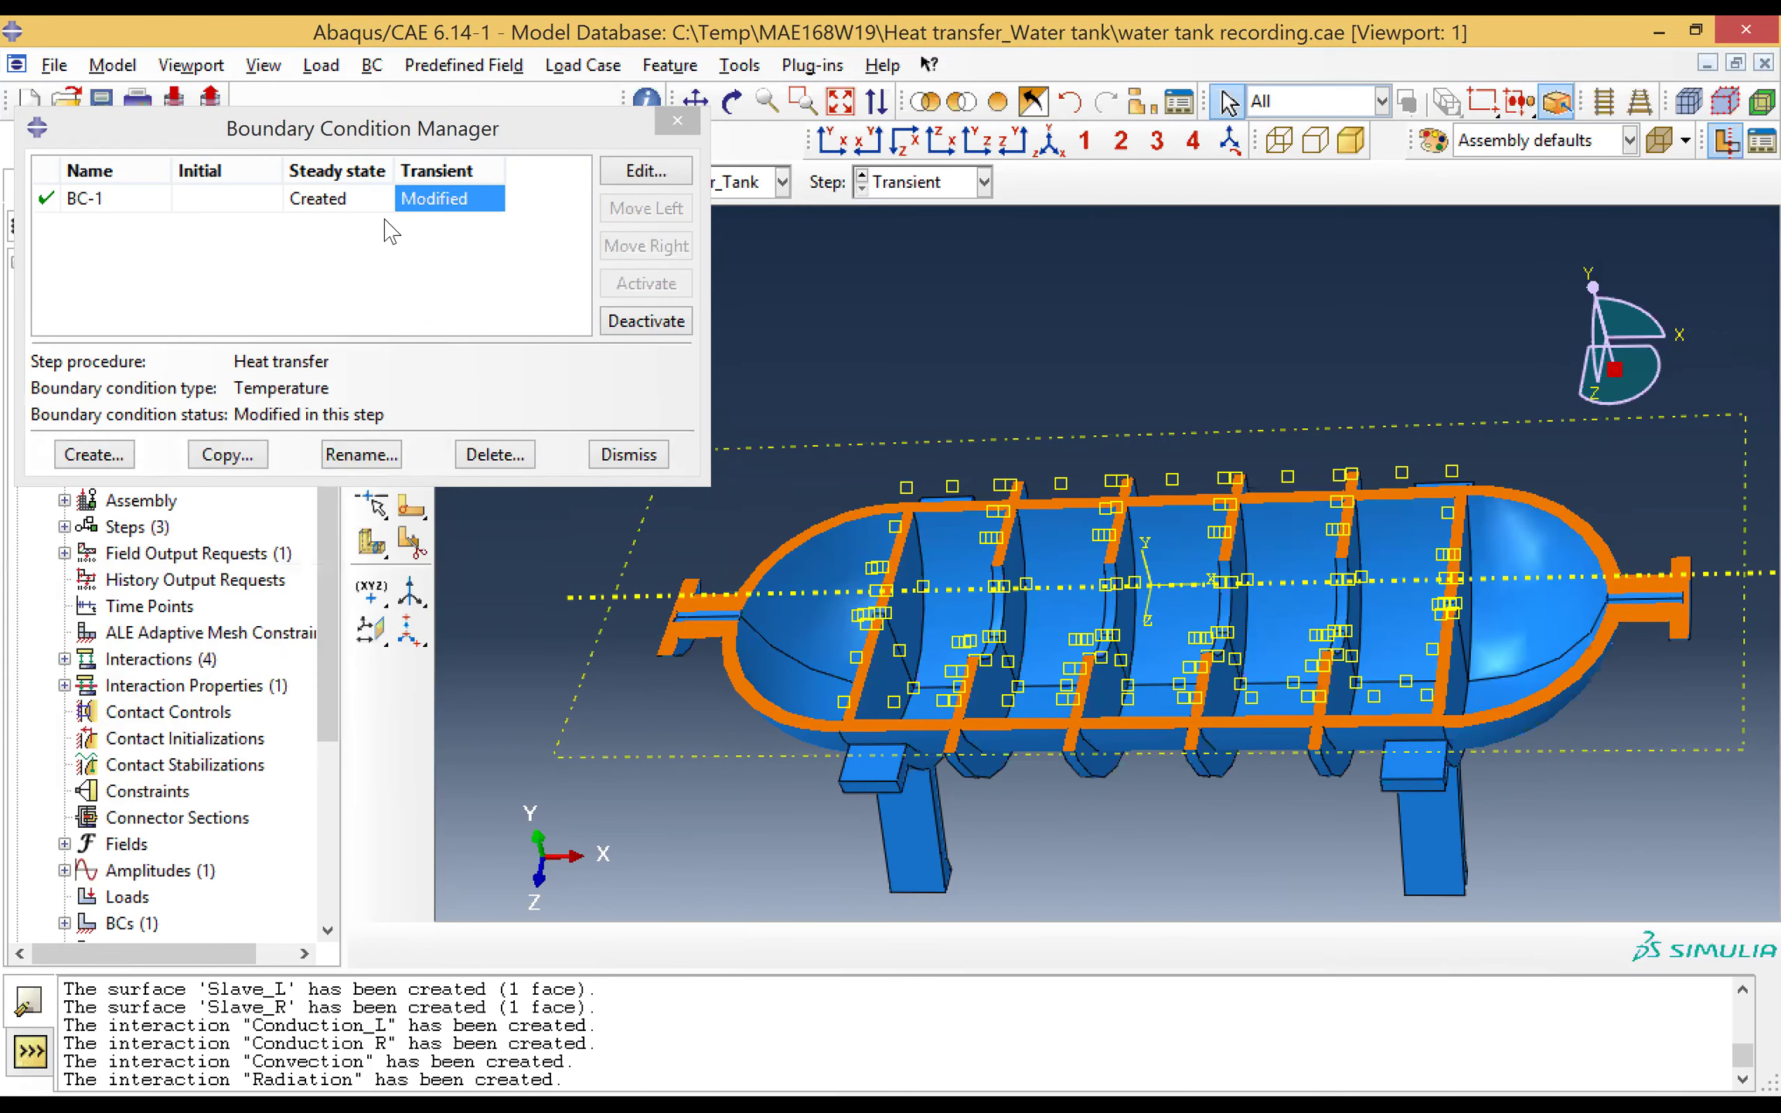
Step: Review the temperature boundary condition's magnitude in the Steady state step and close the Boundary Condition Manager
{"action": "left_click", "coordinate": [338, 200]}
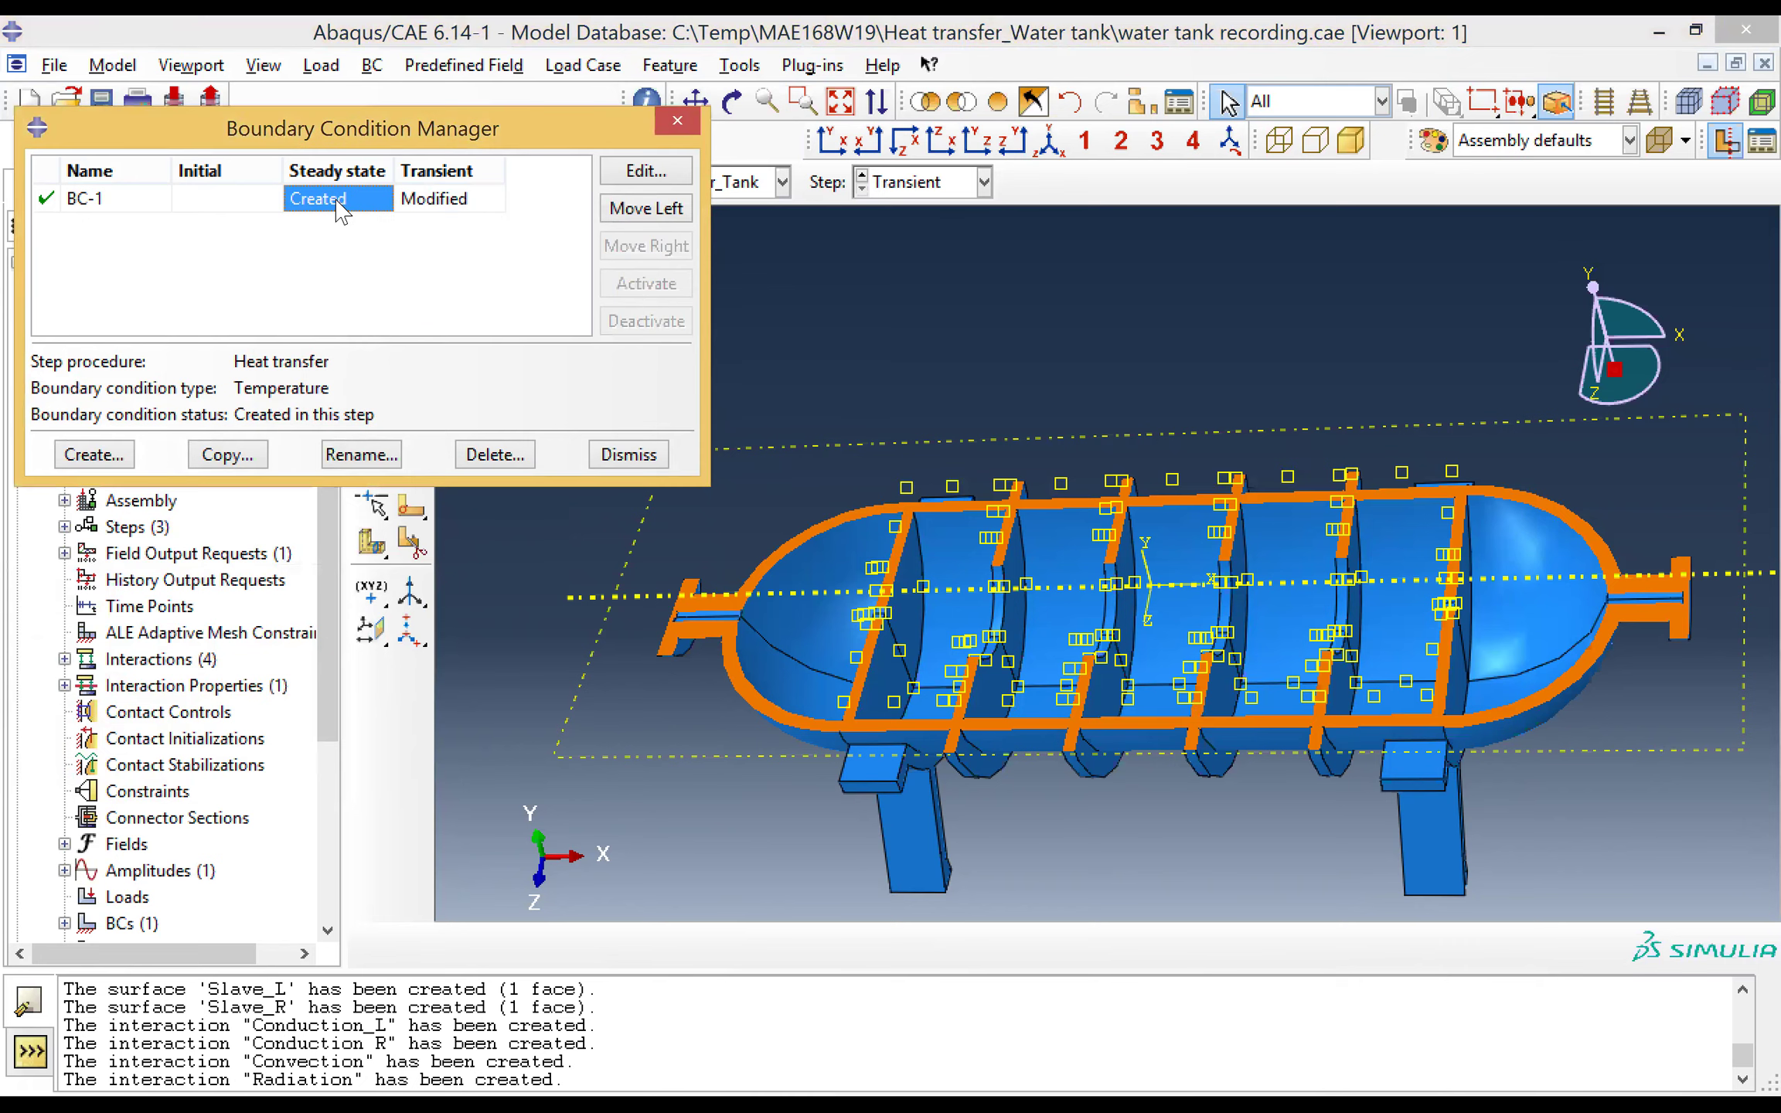
{"action": "left_click", "coordinate": [645, 175]}
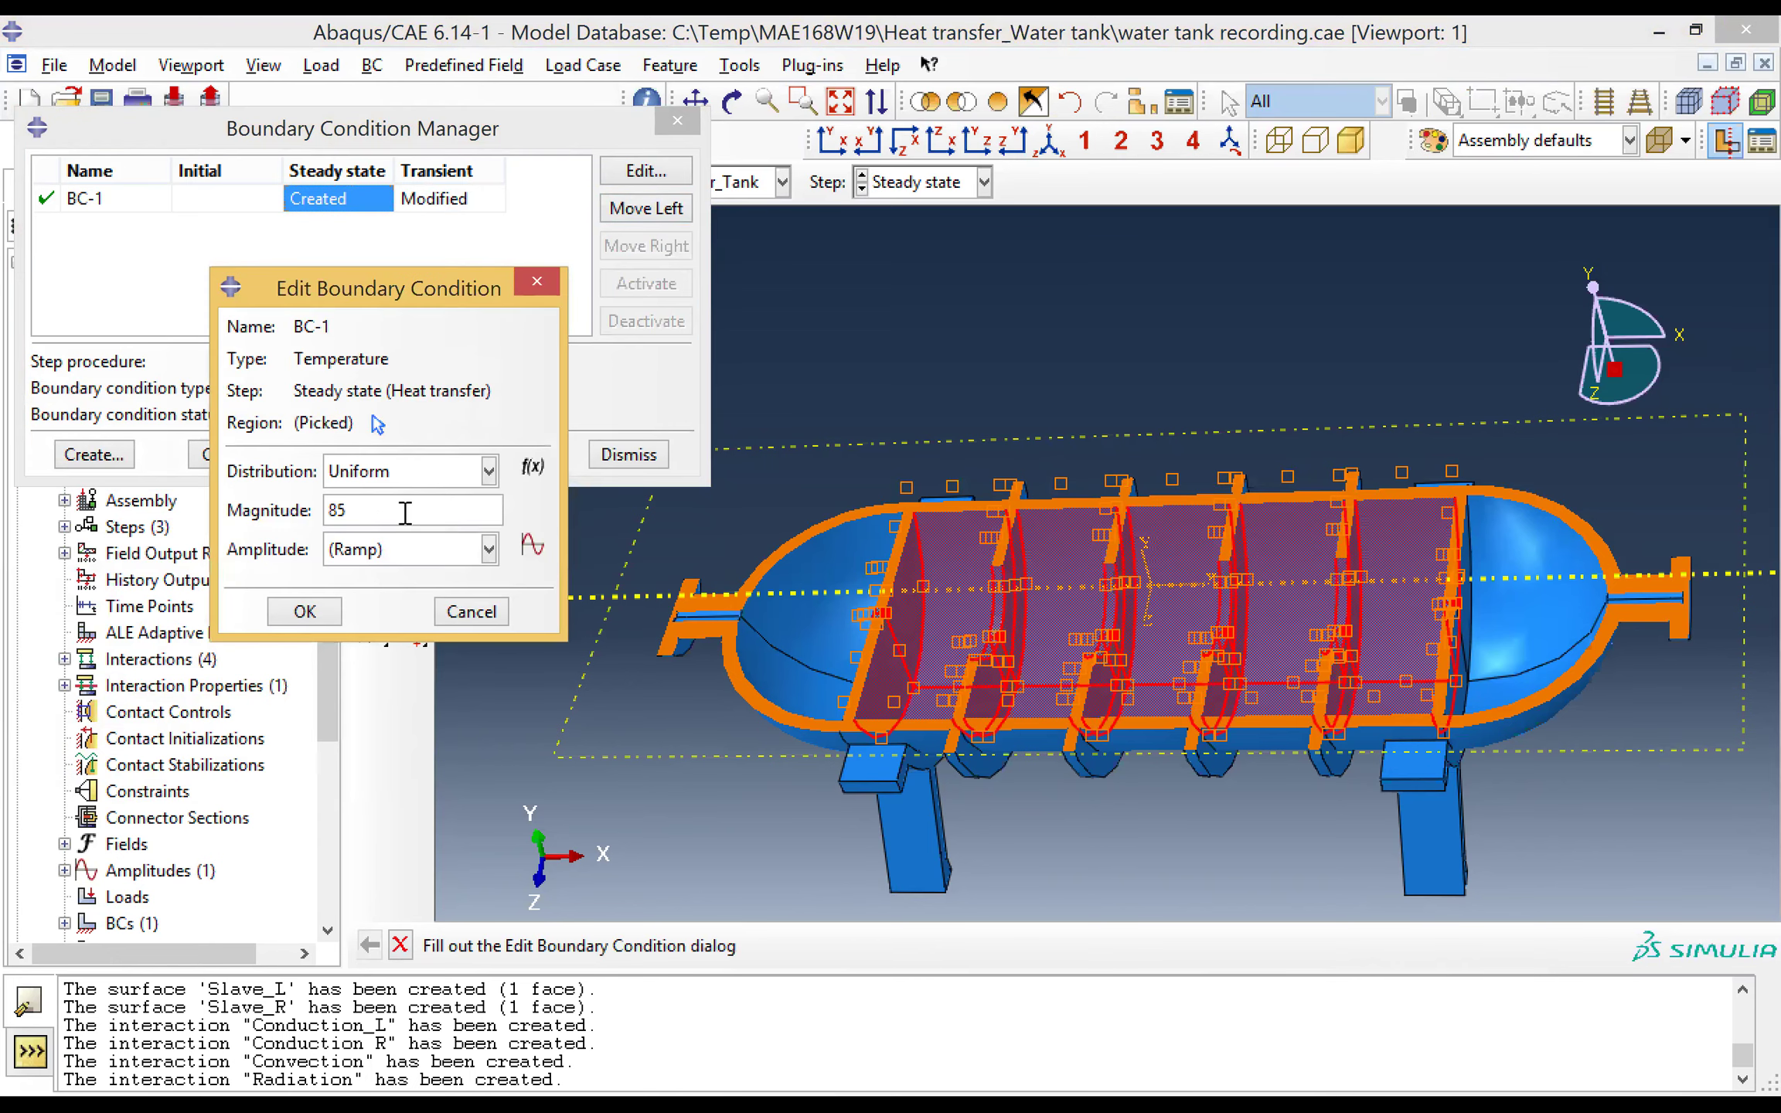
{"action": "double_click", "coordinate": [405, 512]}
{"action": "left_click", "coordinate": [304, 612]}
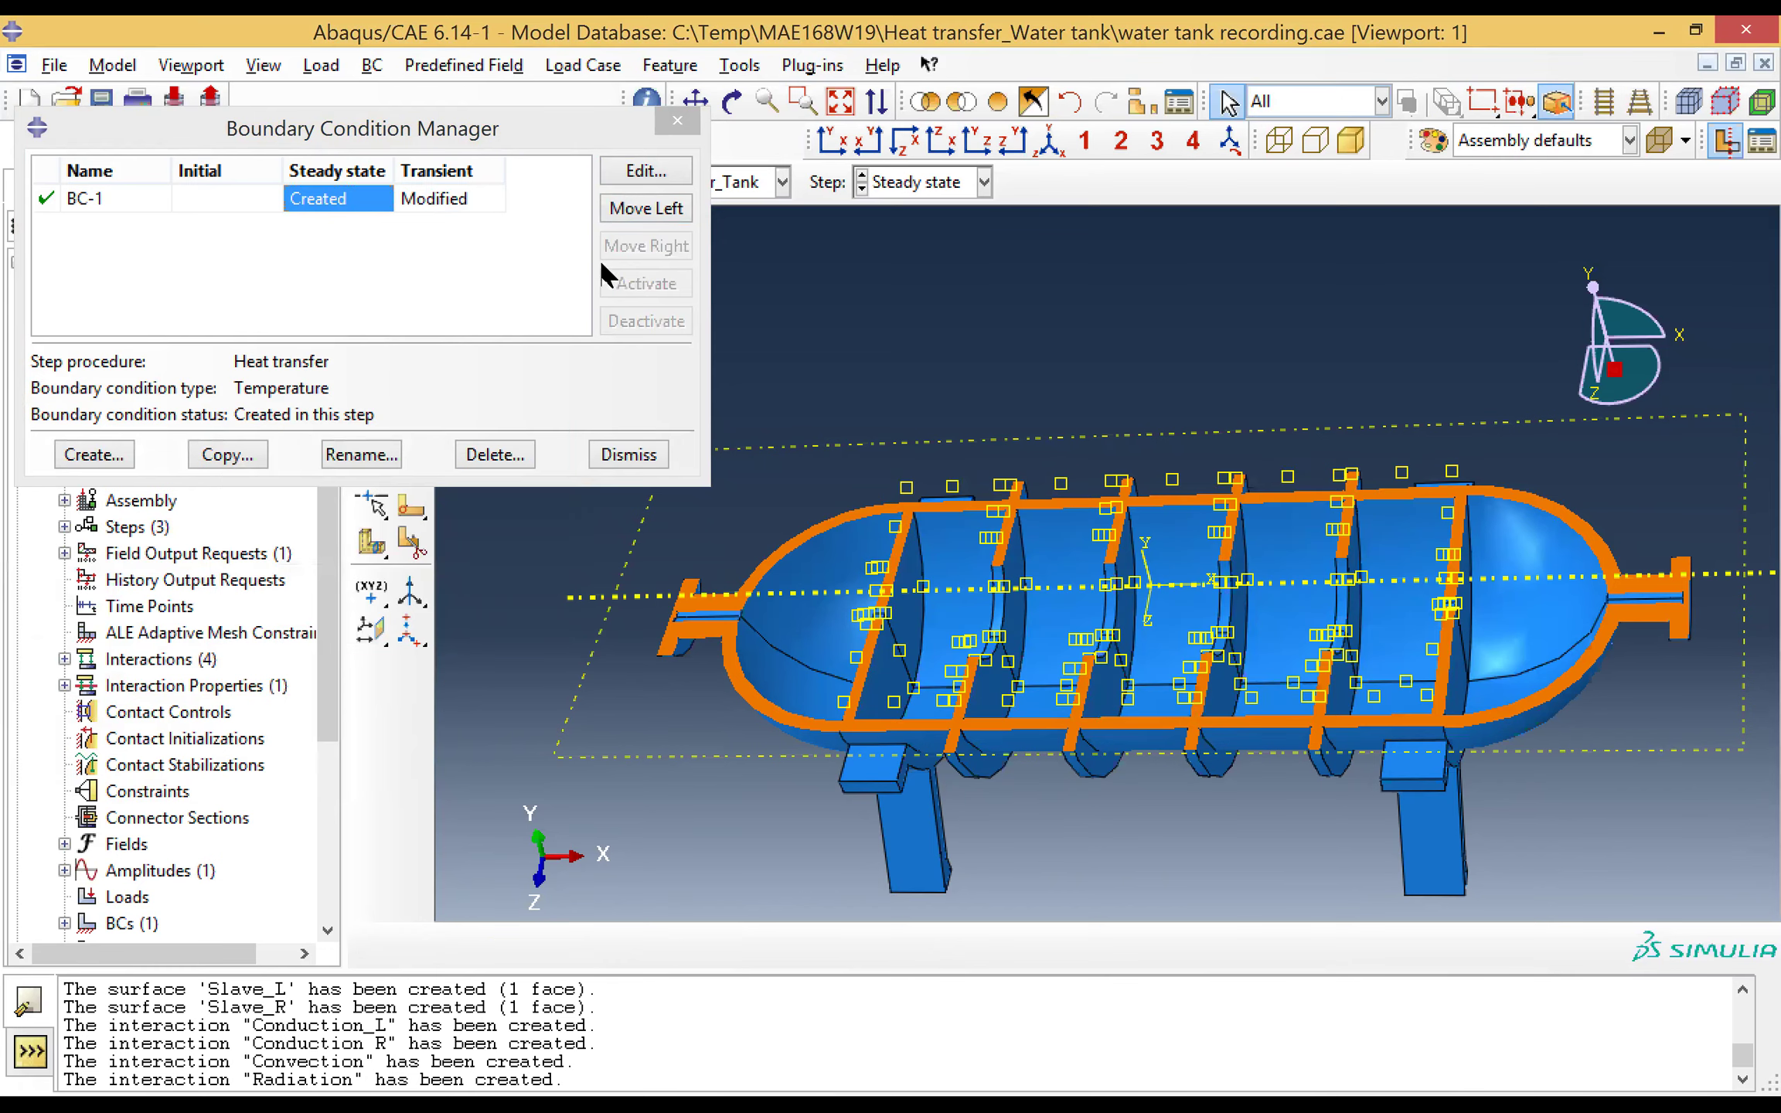
{"action": "left_click", "coordinate": [677, 124]}
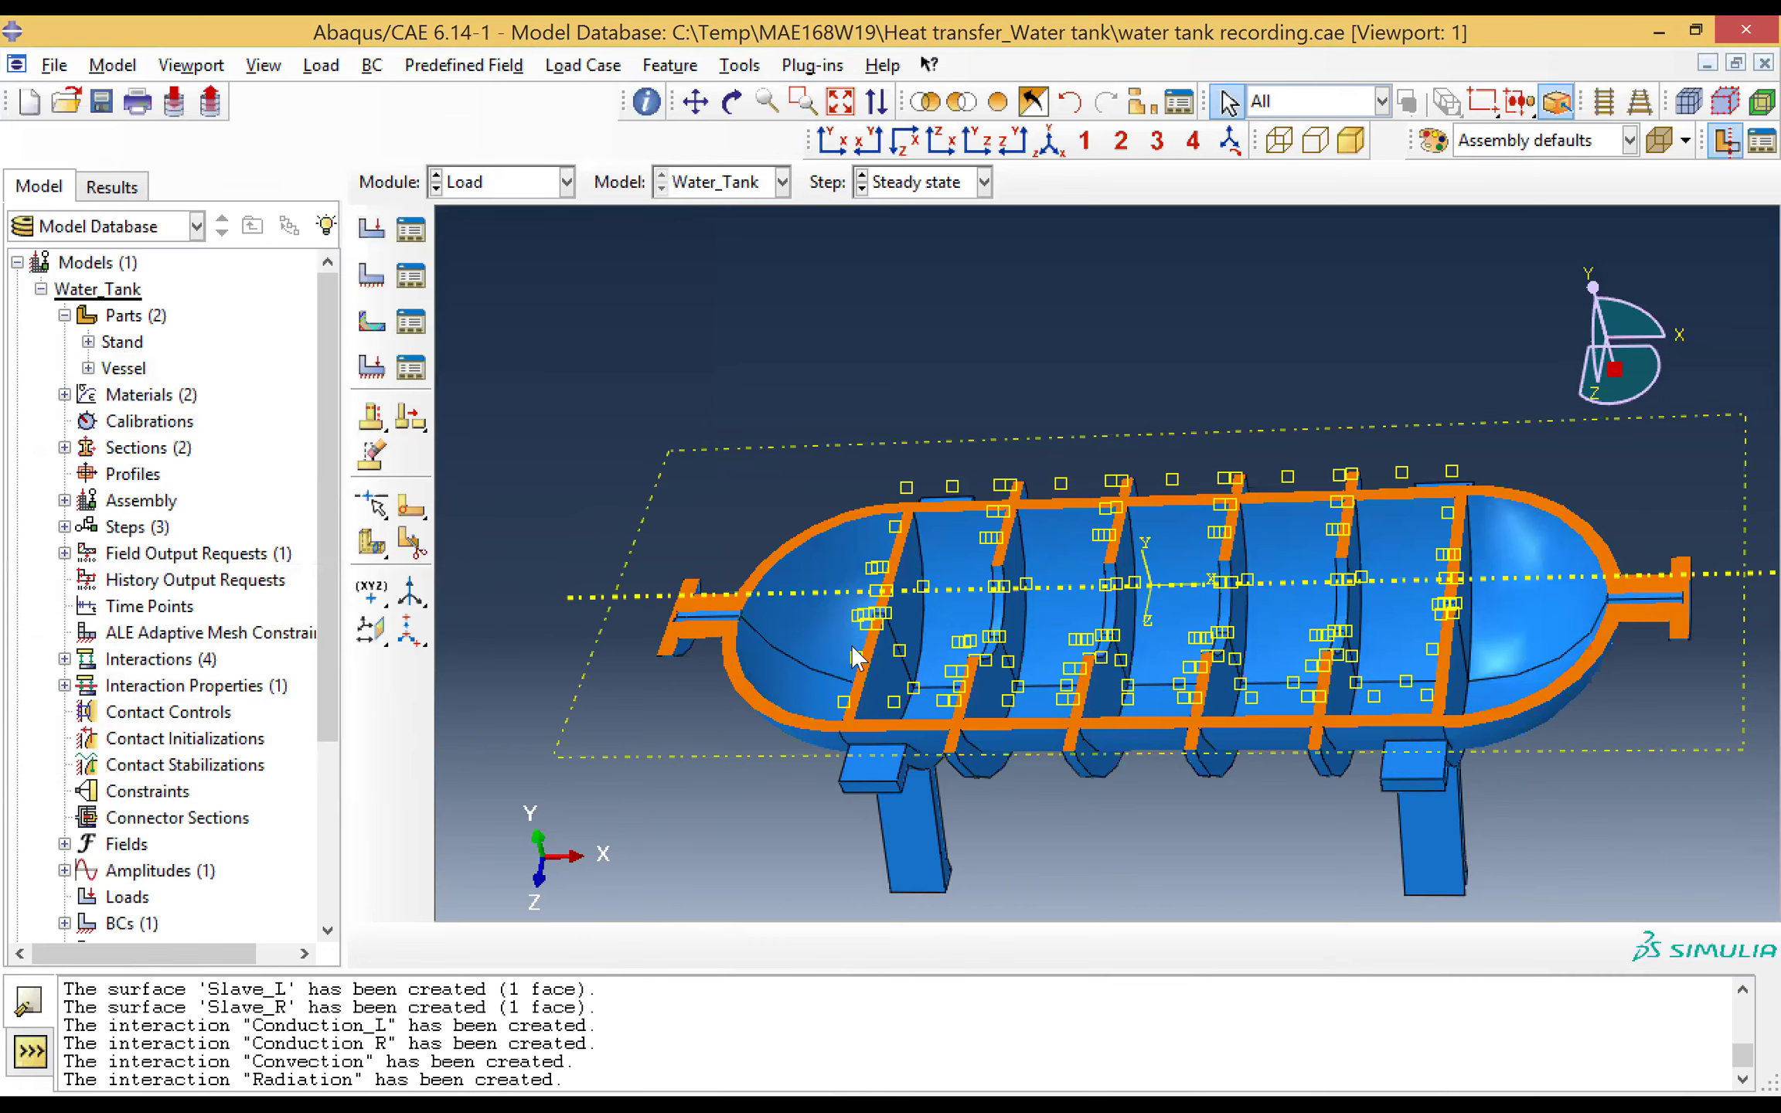
Step: Switch to the Mesh module and seed the Vessel part with an approximate global size of 0.03
{"action": "left_click", "coordinate": [545, 186]}
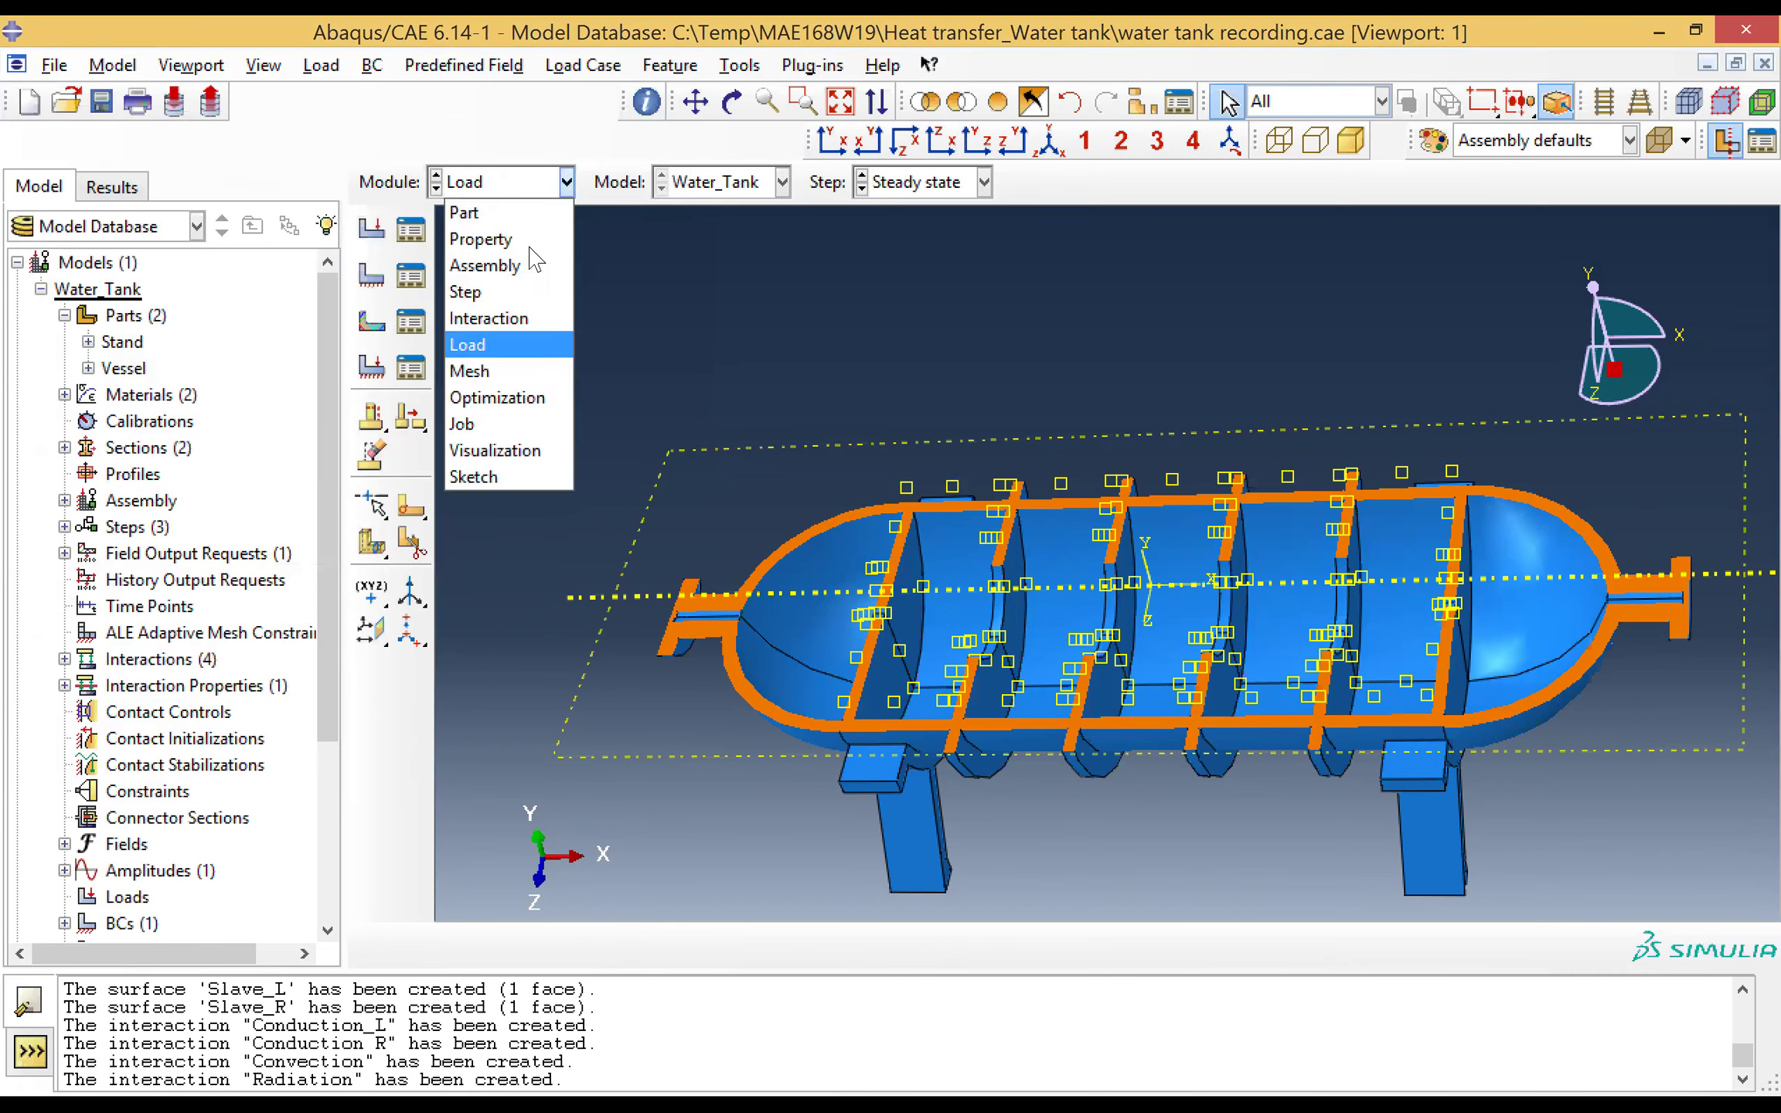
{"action": "left_click", "coordinate": [504, 373]}
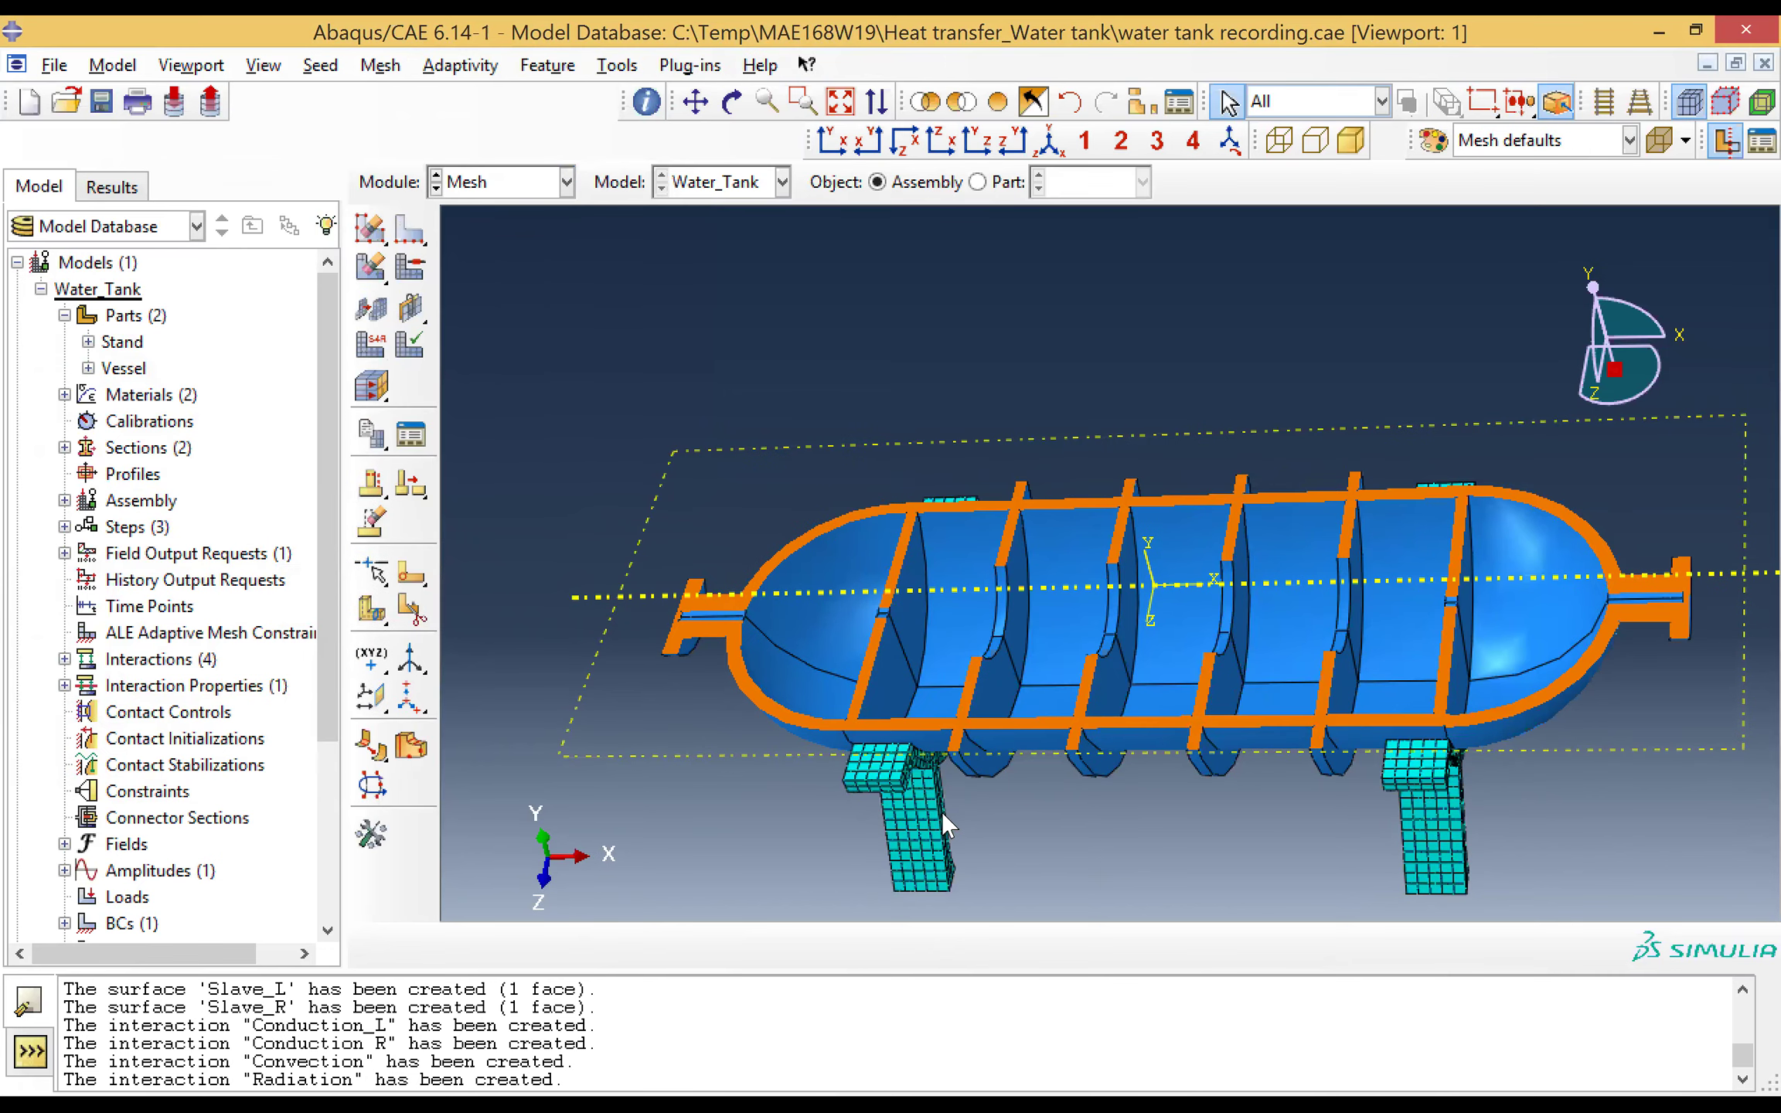
{"action": "left_click", "coordinate": [978, 185]}
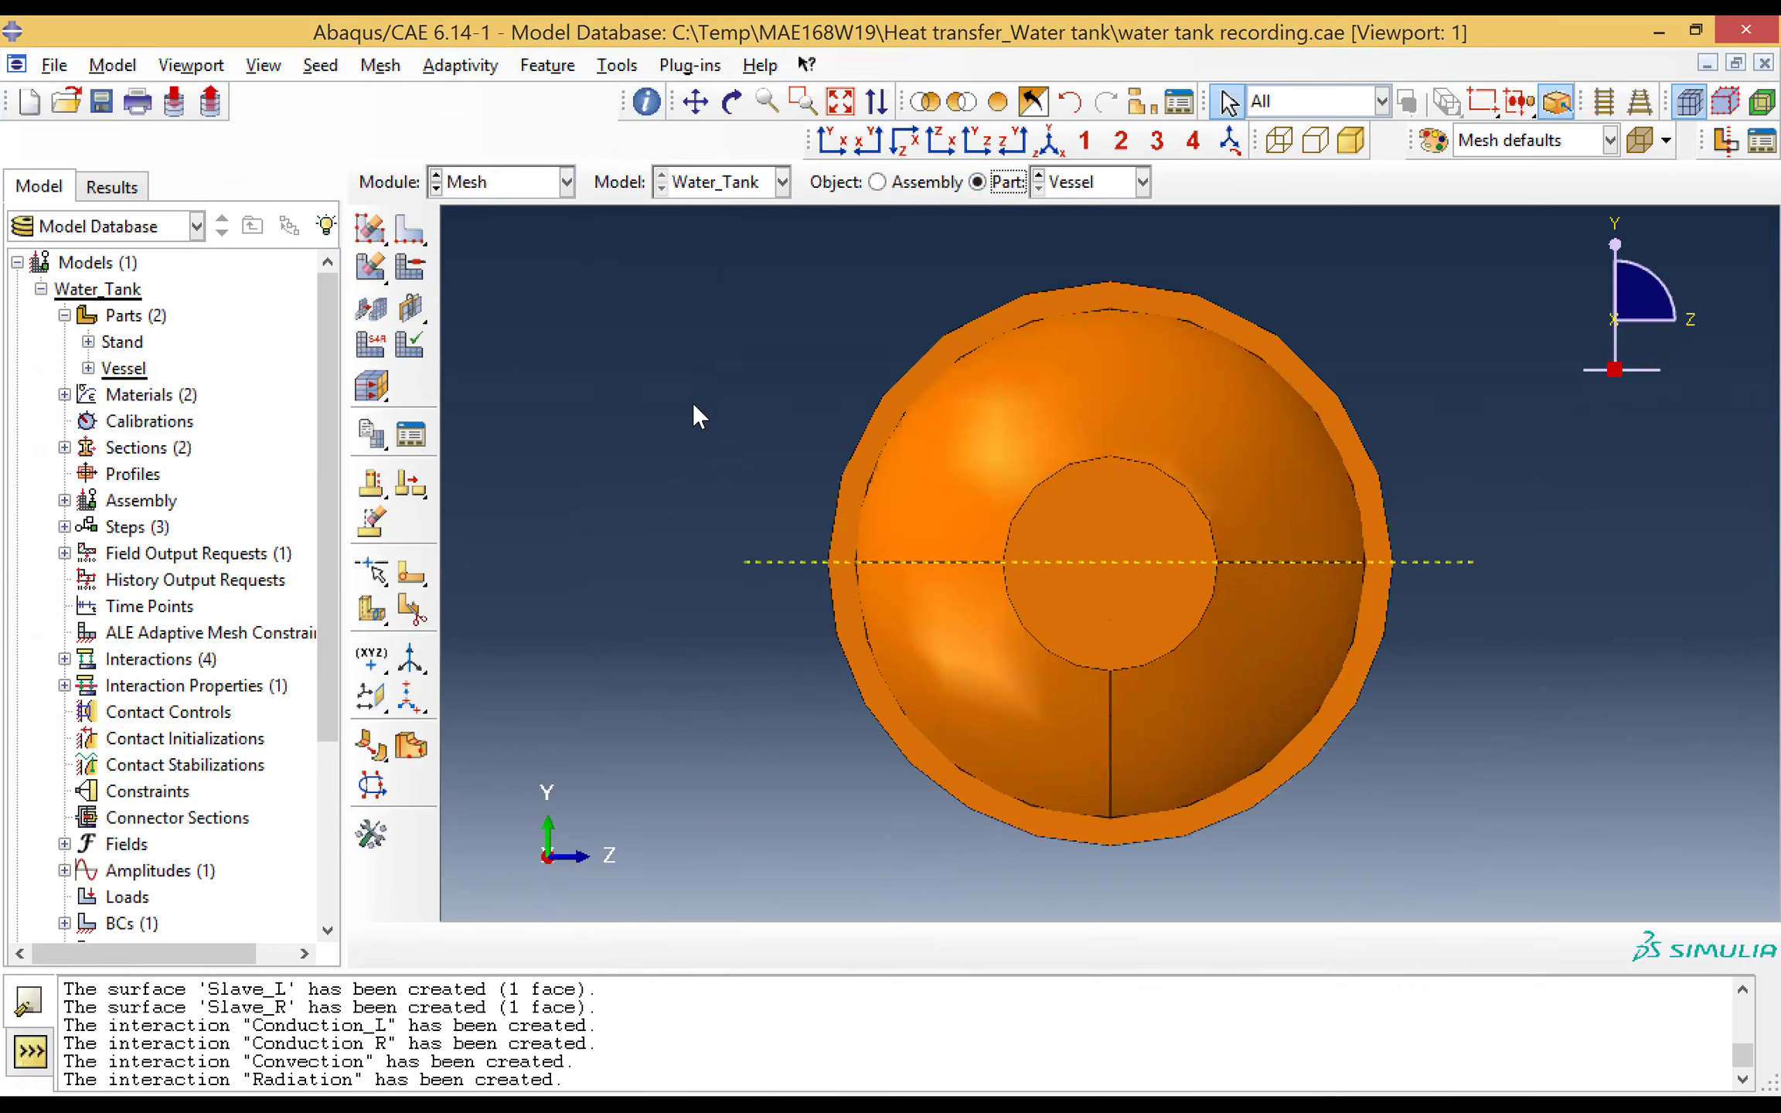
{"action": "left_click", "coordinate": [372, 231]}
{"action": "left_click", "coordinate": [371, 231]}
{"action": "left_click", "coordinate": [410, 236]}
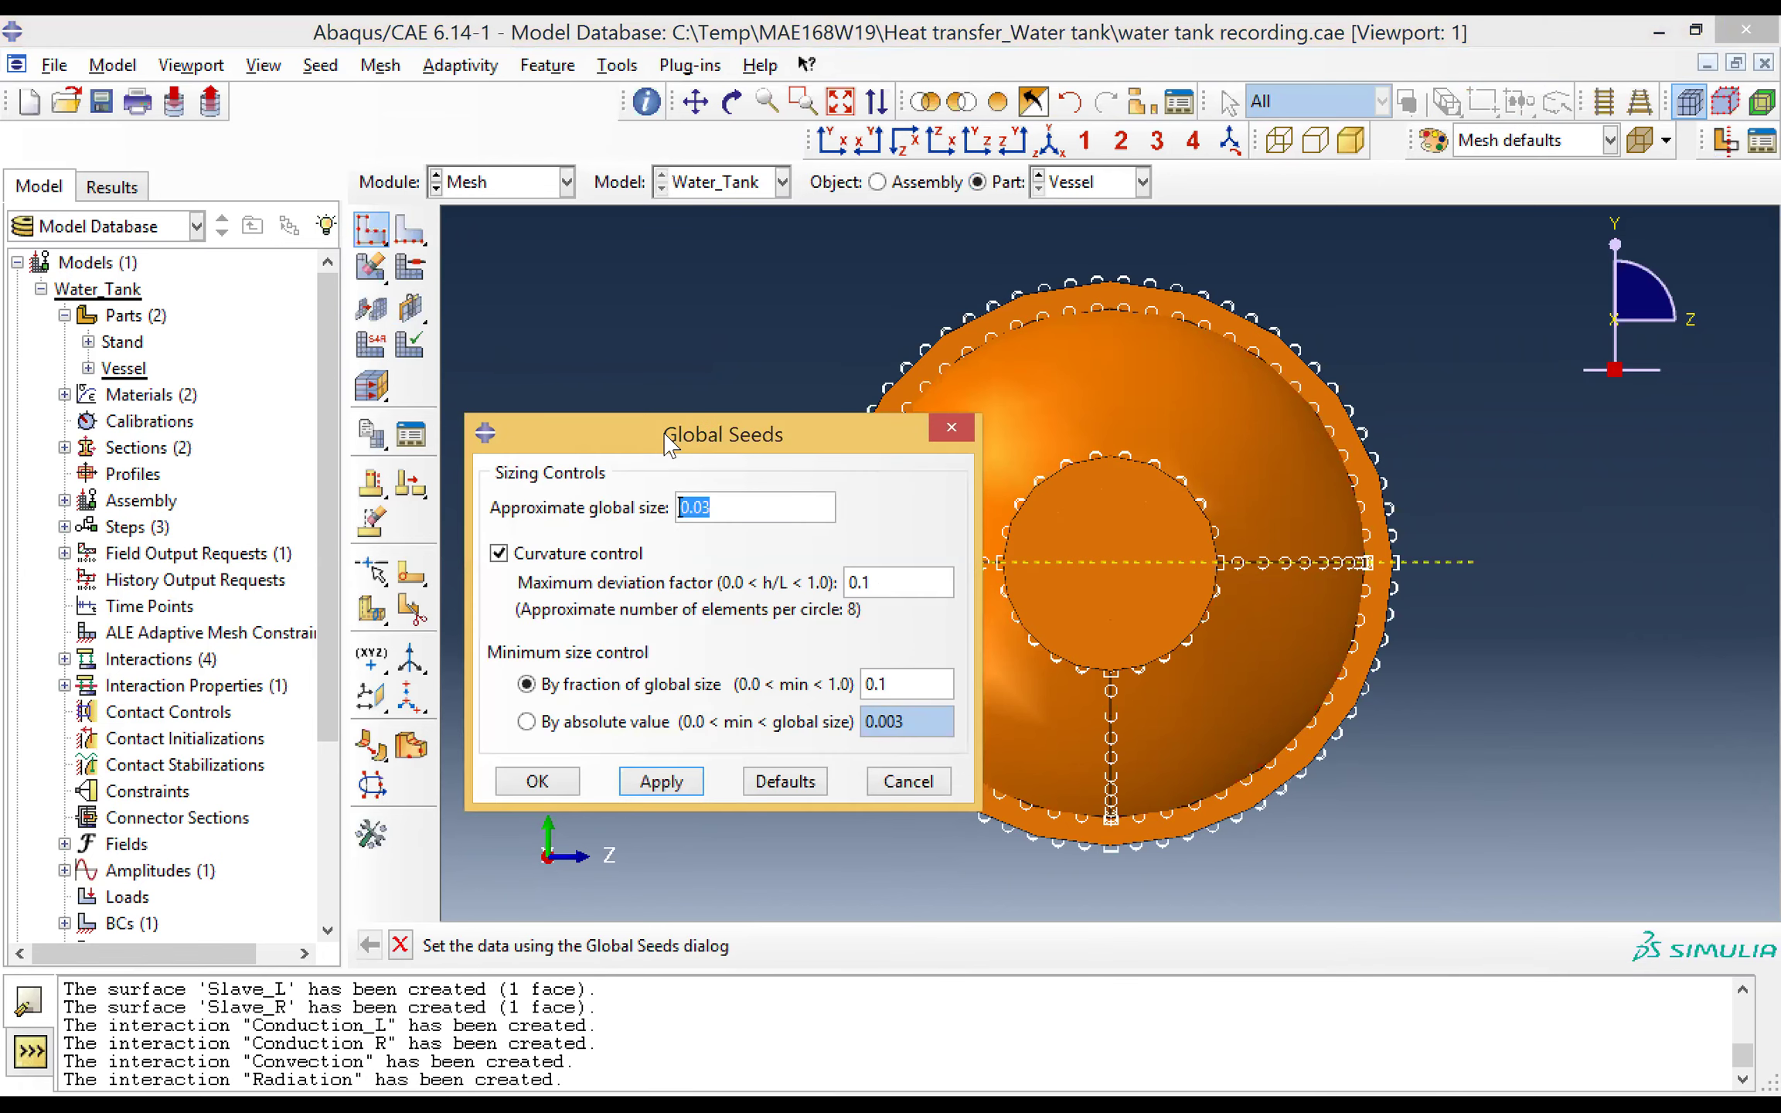
{"action": "left_click_drag", "start_coordinate": [669, 445], "coordinate": [645, 311]}
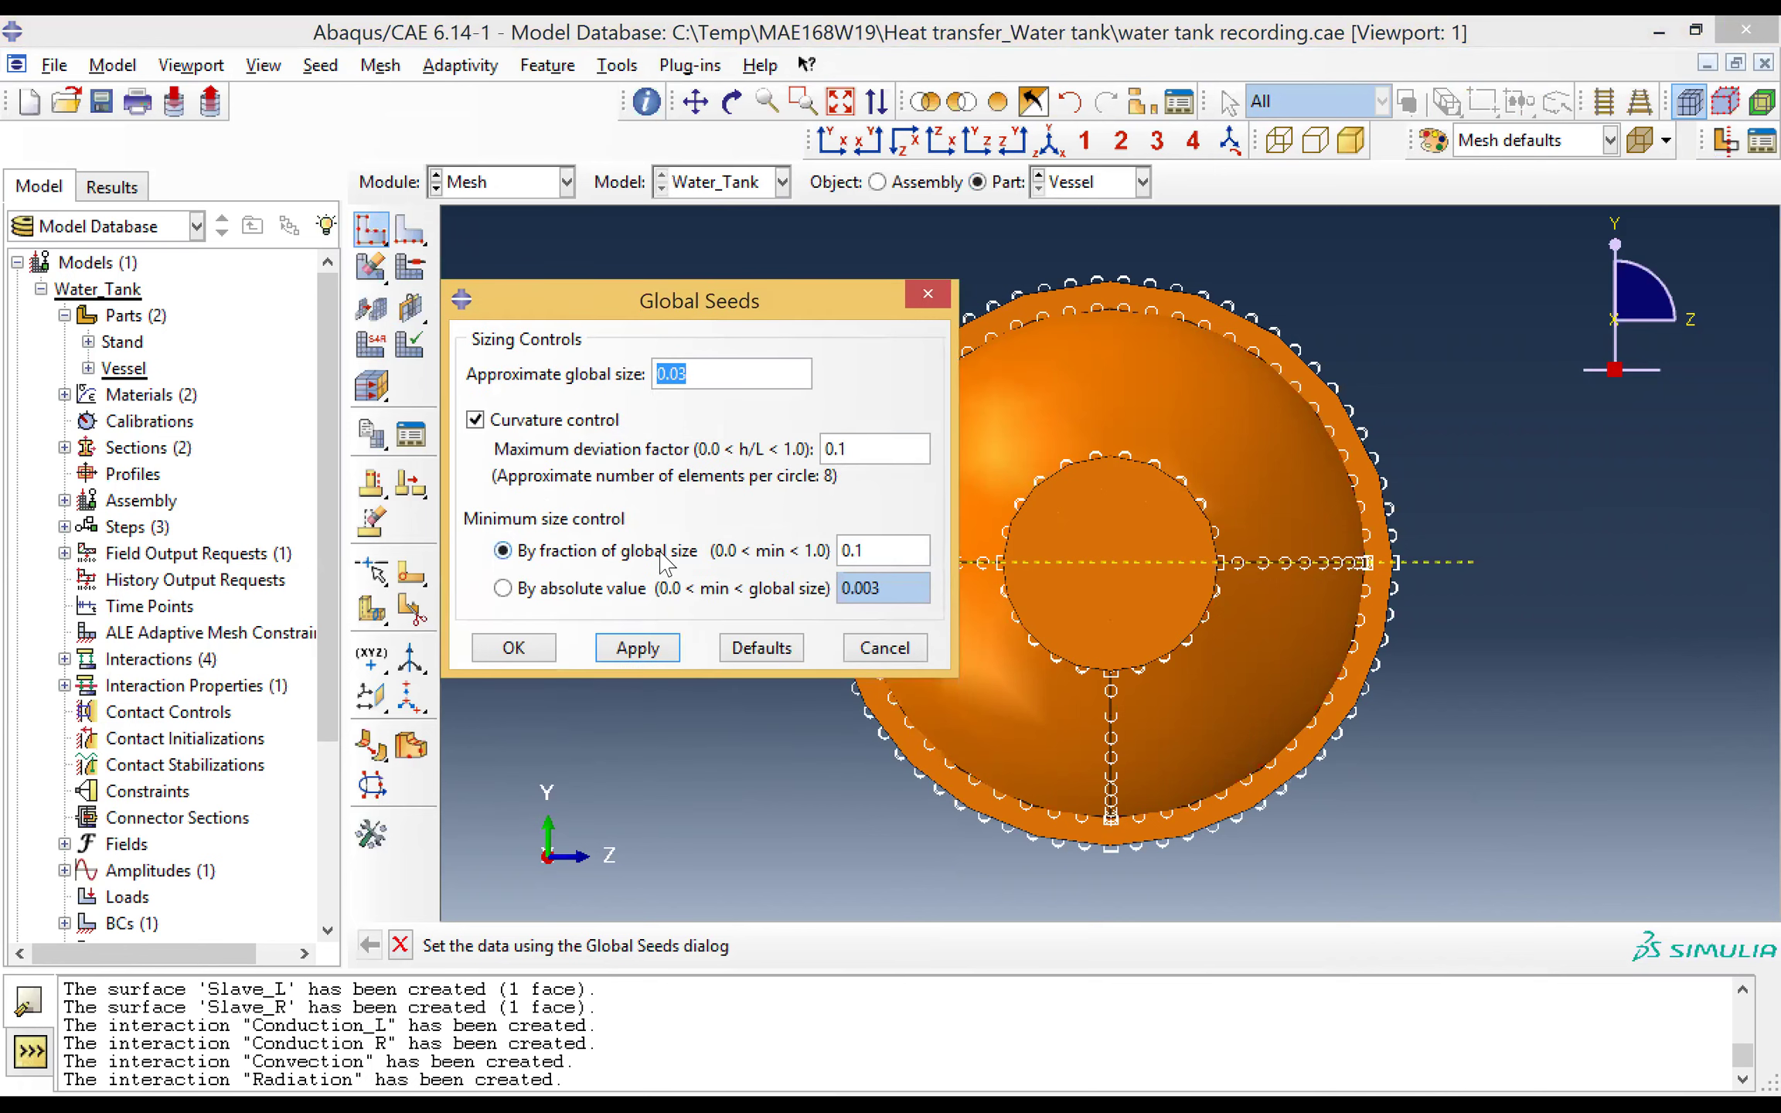
{"action": "left_click", "coordinate": [512, 646]}
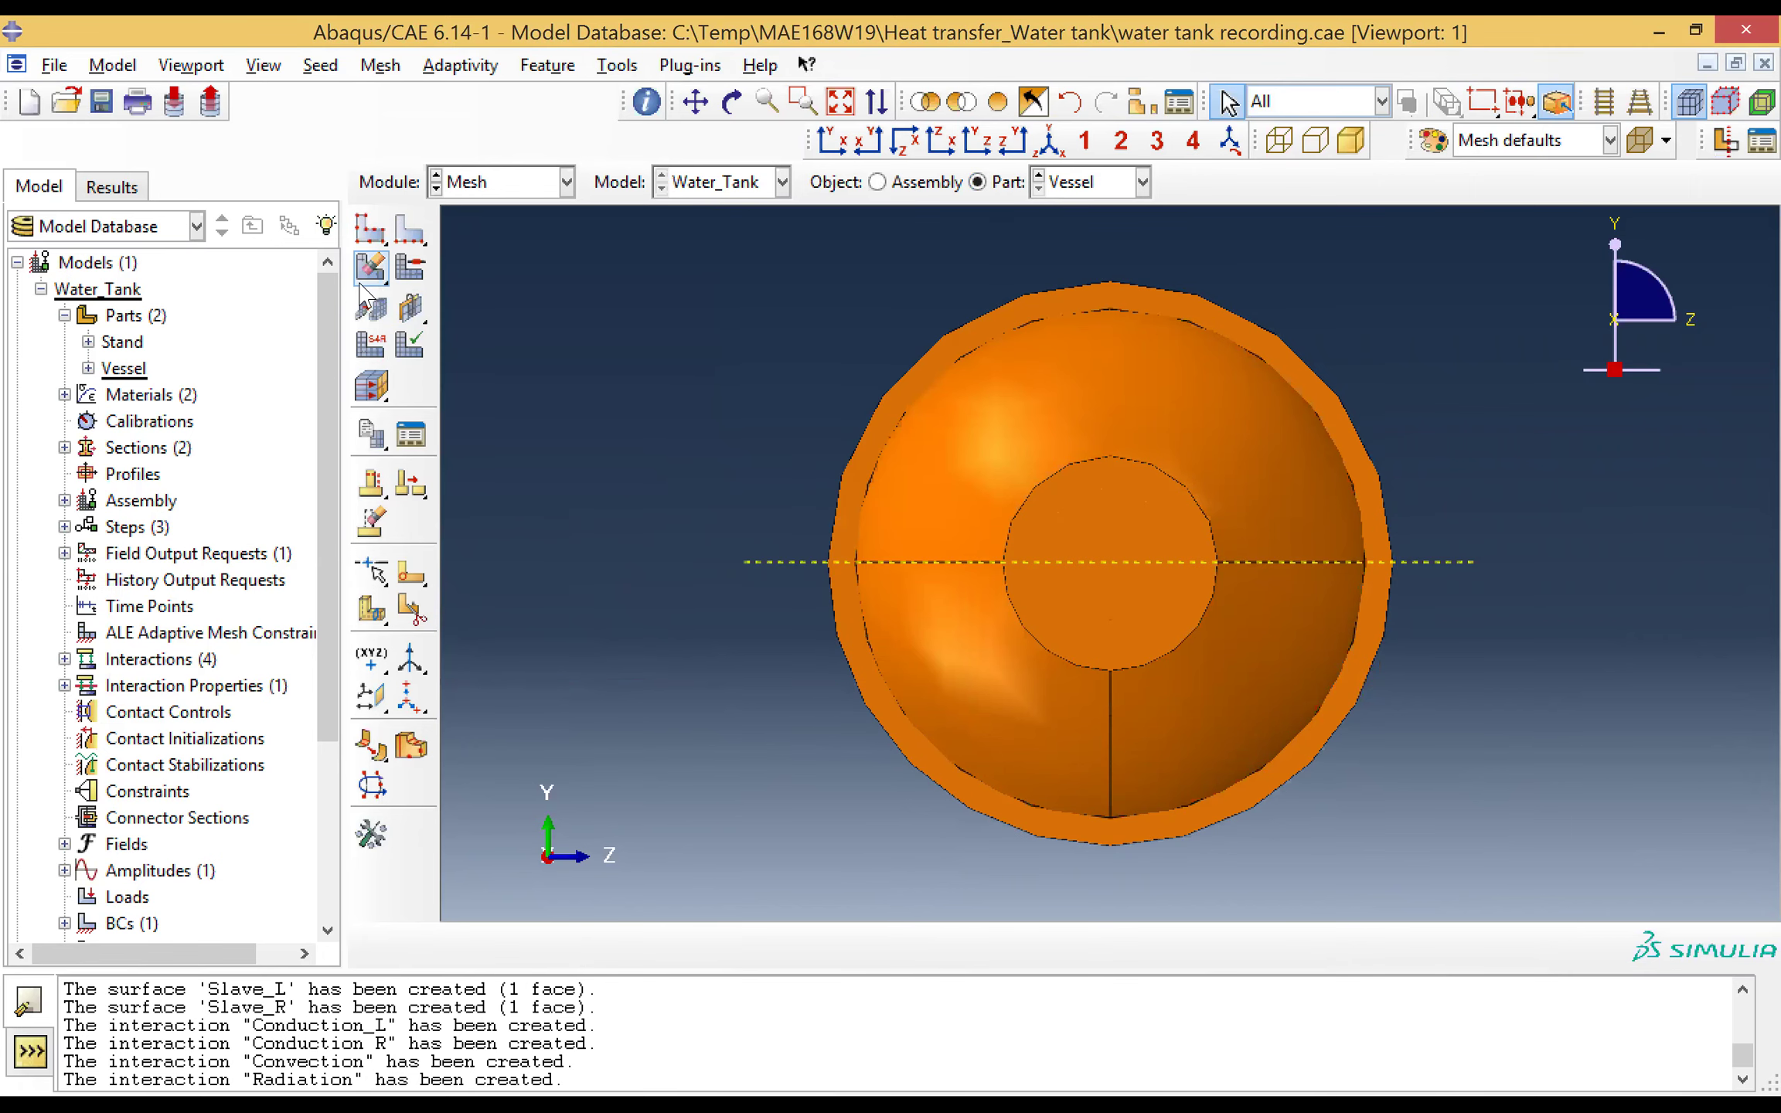
Step: Assign quadratic Heat Transfer elements from the Standard library to the whole Vessel, checking the hex and tet element descriptions
{"action": "left_click", "coordinate": [372, 350]}
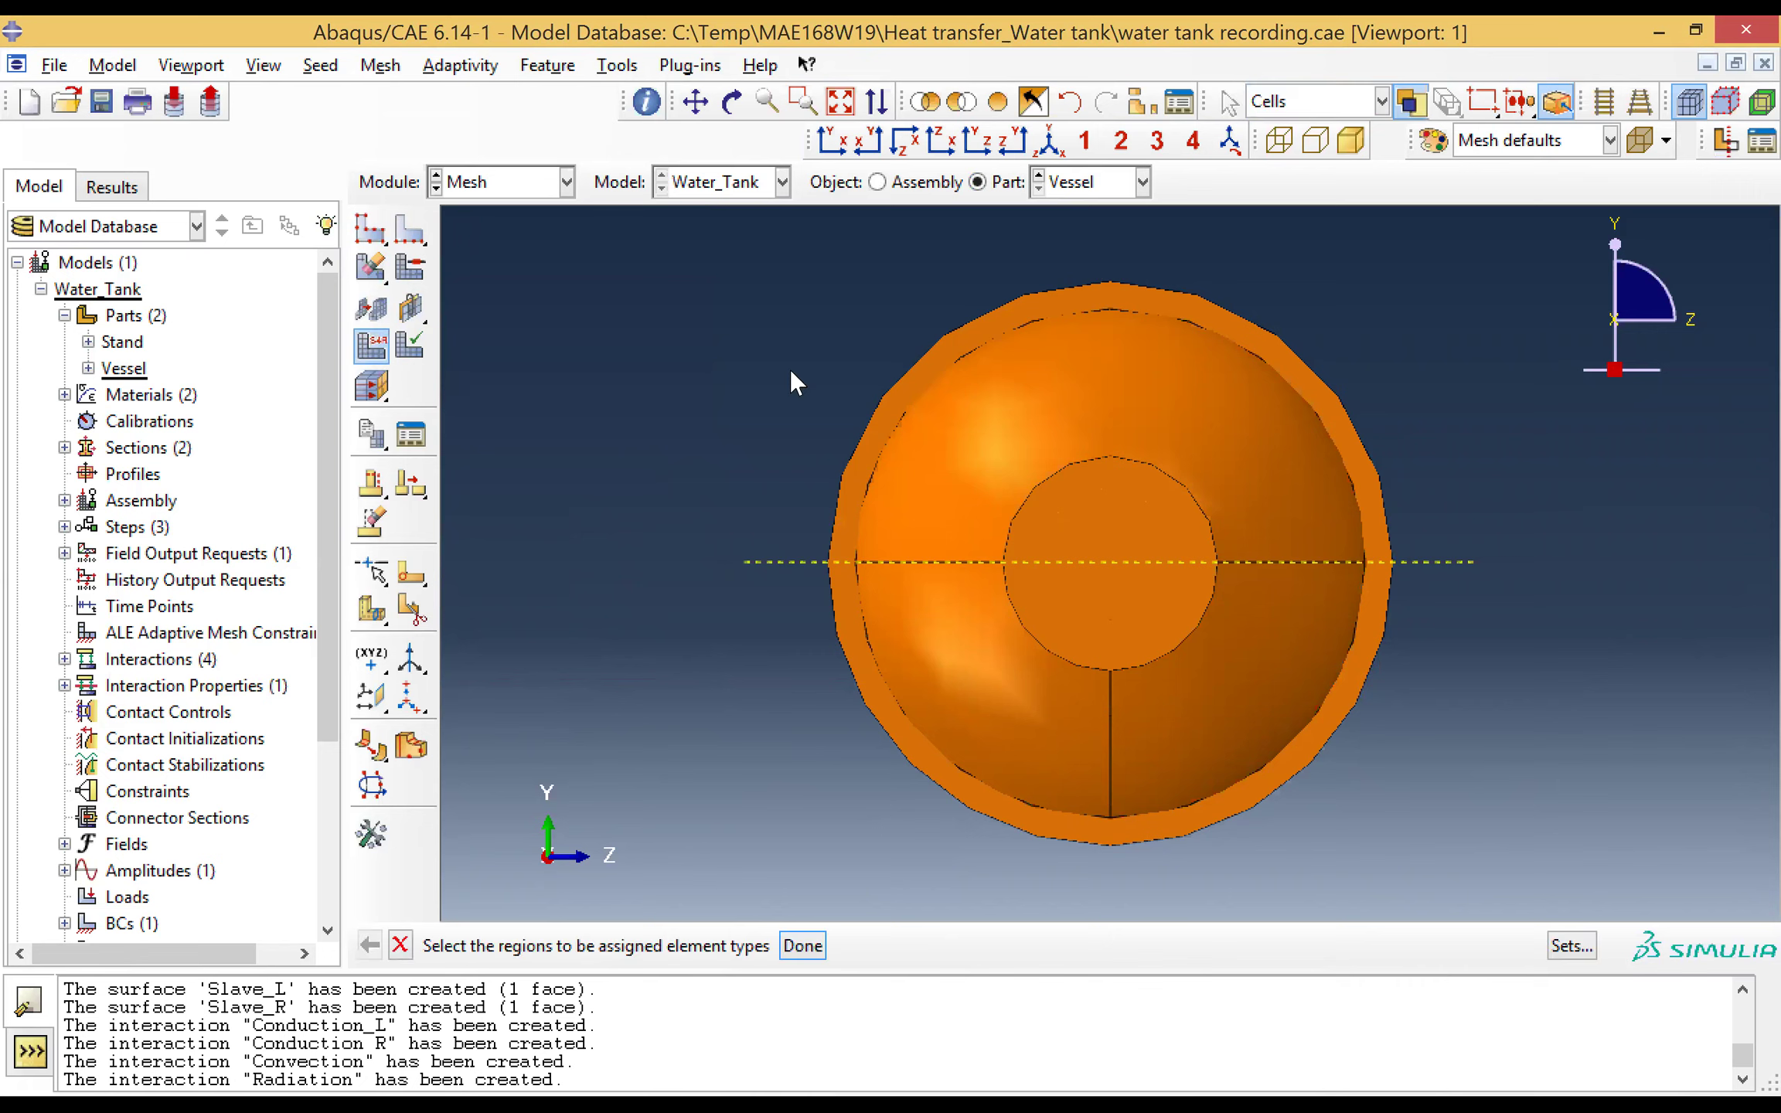
{"action": "left_click", "coordinate": [832, 141]}
{"action": "left_click_drag", "start_coordinate": [1534, 776], "coordinate": [1651, 812]}
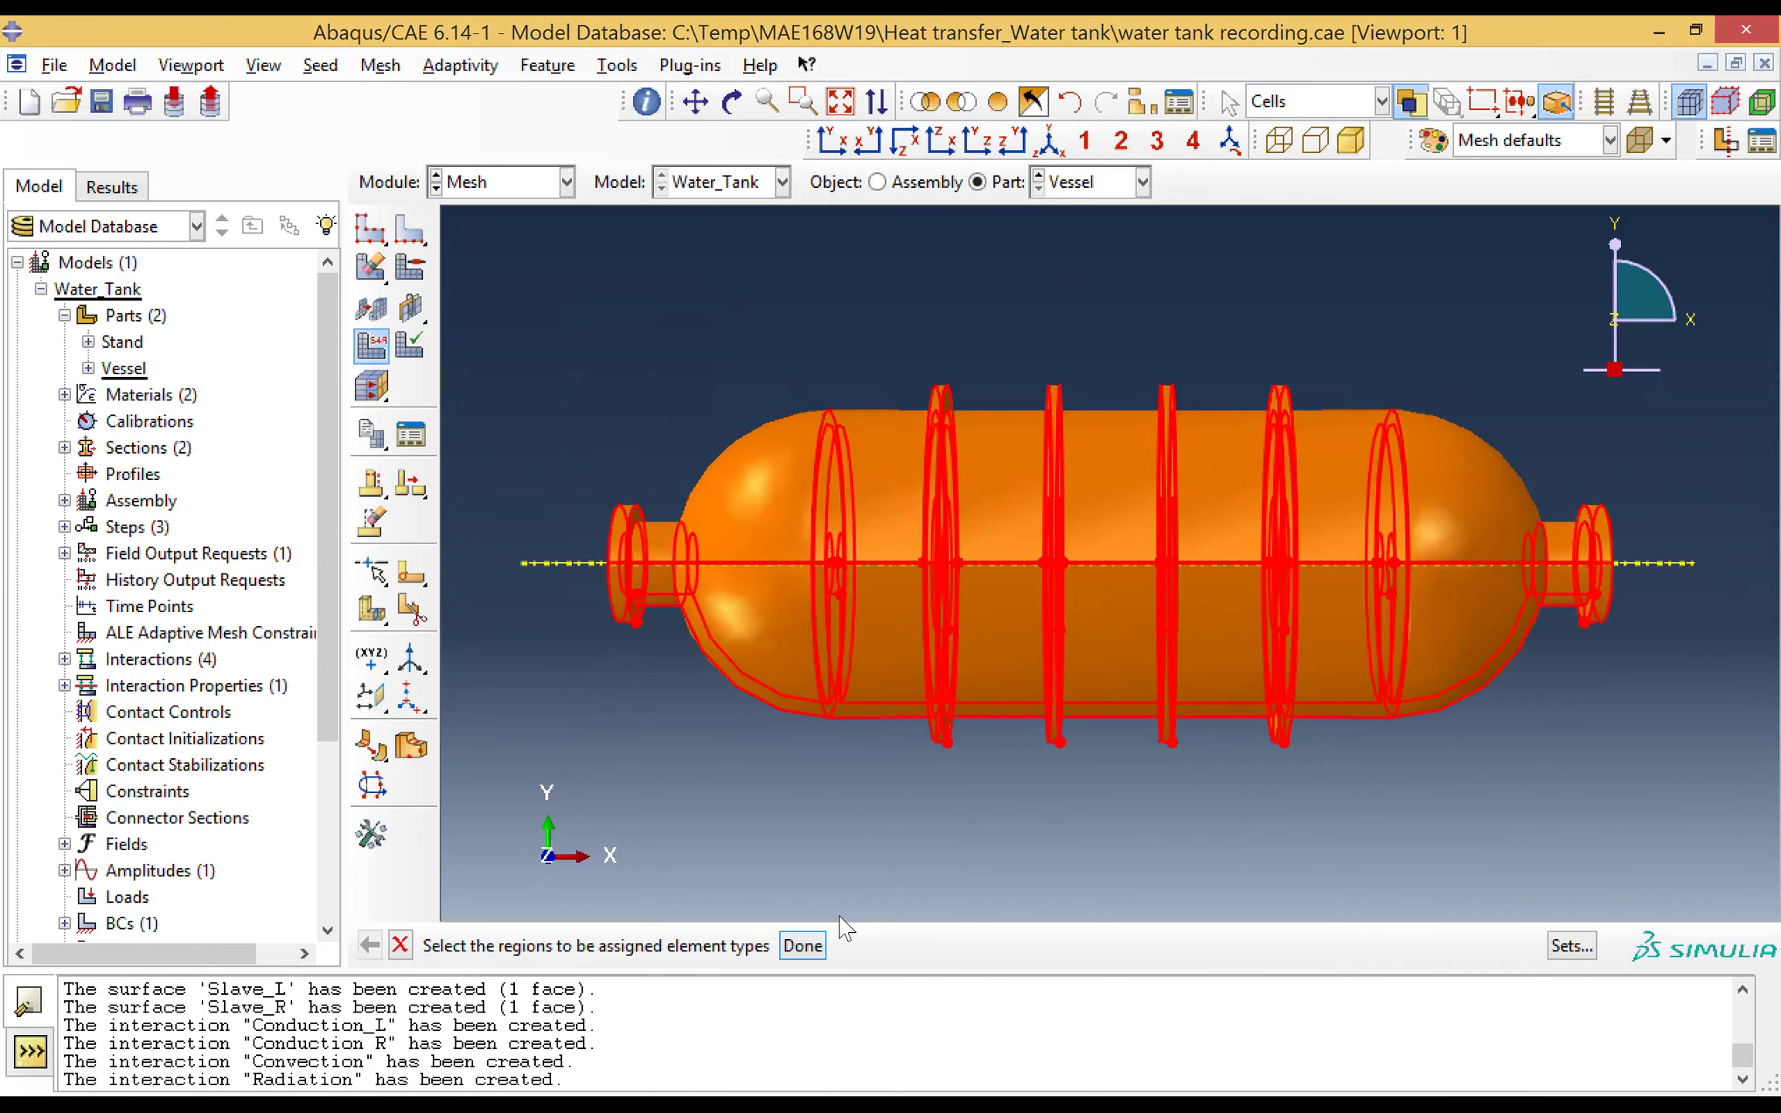
{"action": "left_click", "coordinate": [803, 947]}
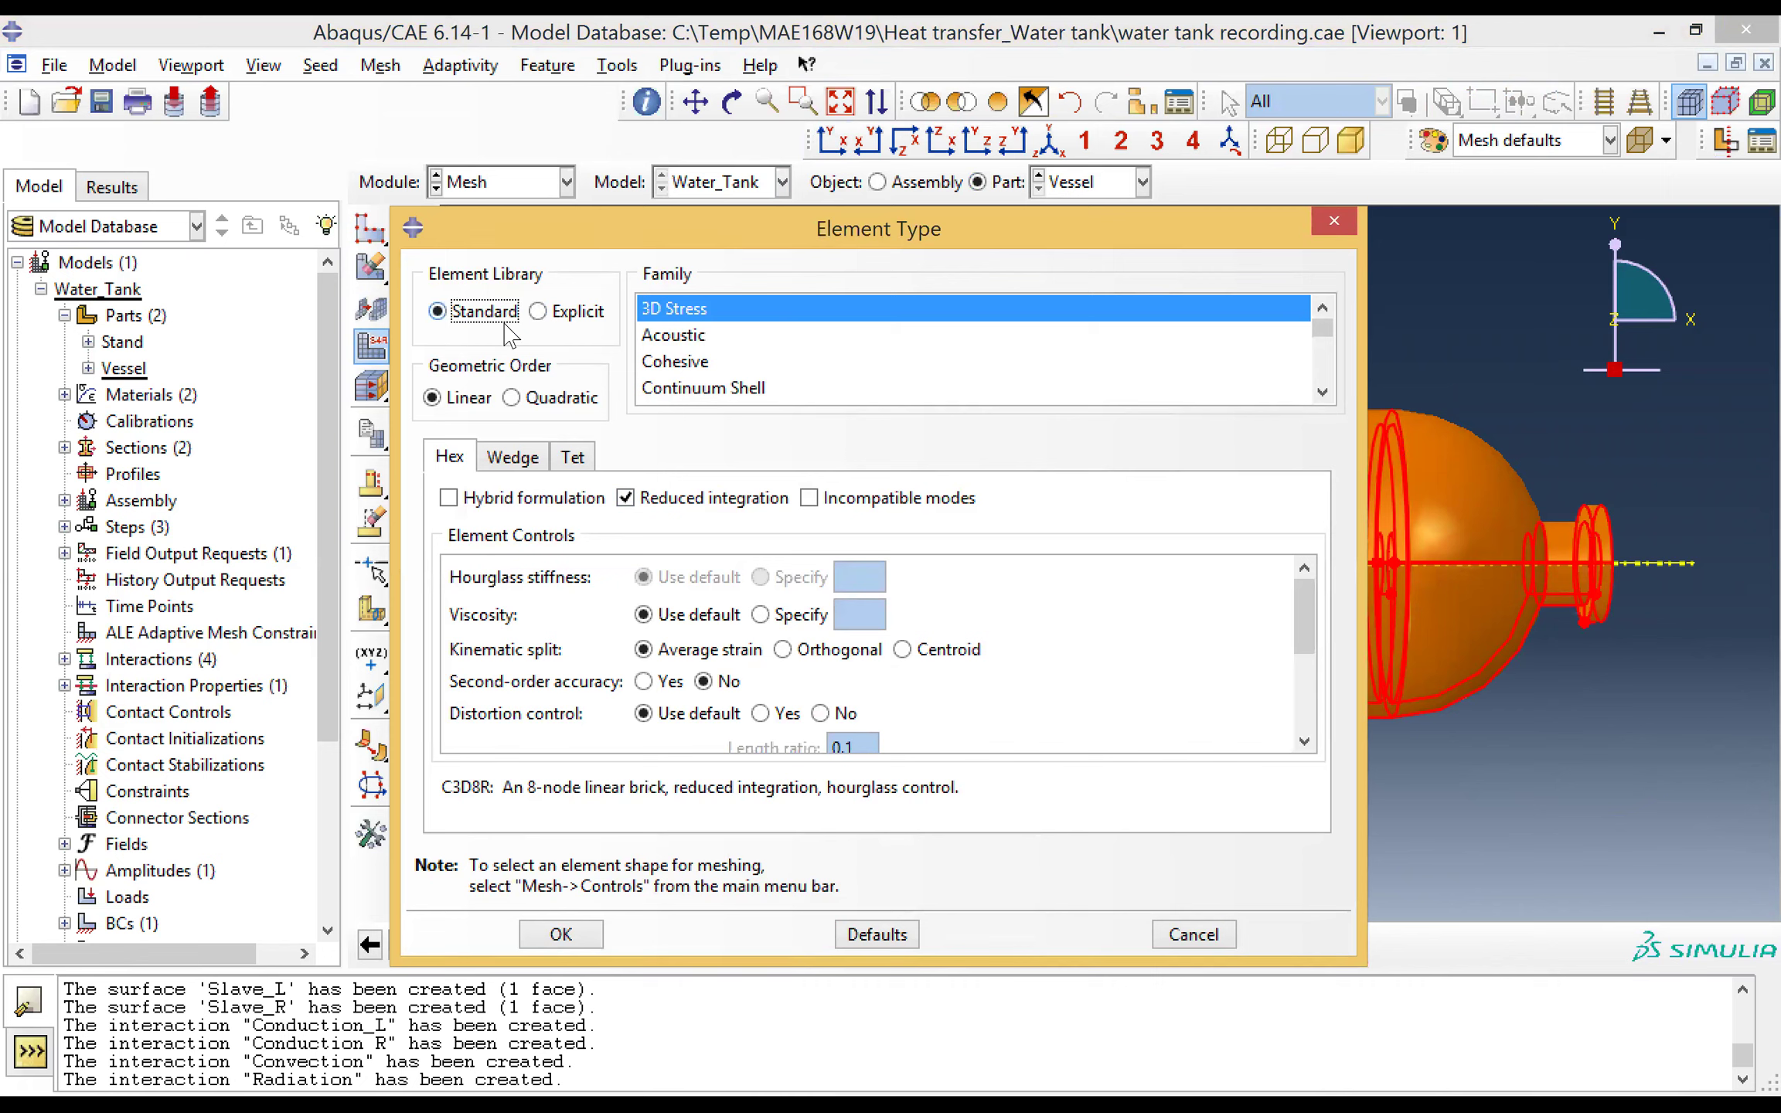
{"action": "left_click_drag", "start_coordinate": [1331, 327], "coordinate": [735, 355]}
{"action": "left_click", "coordinate": [727, 360]}
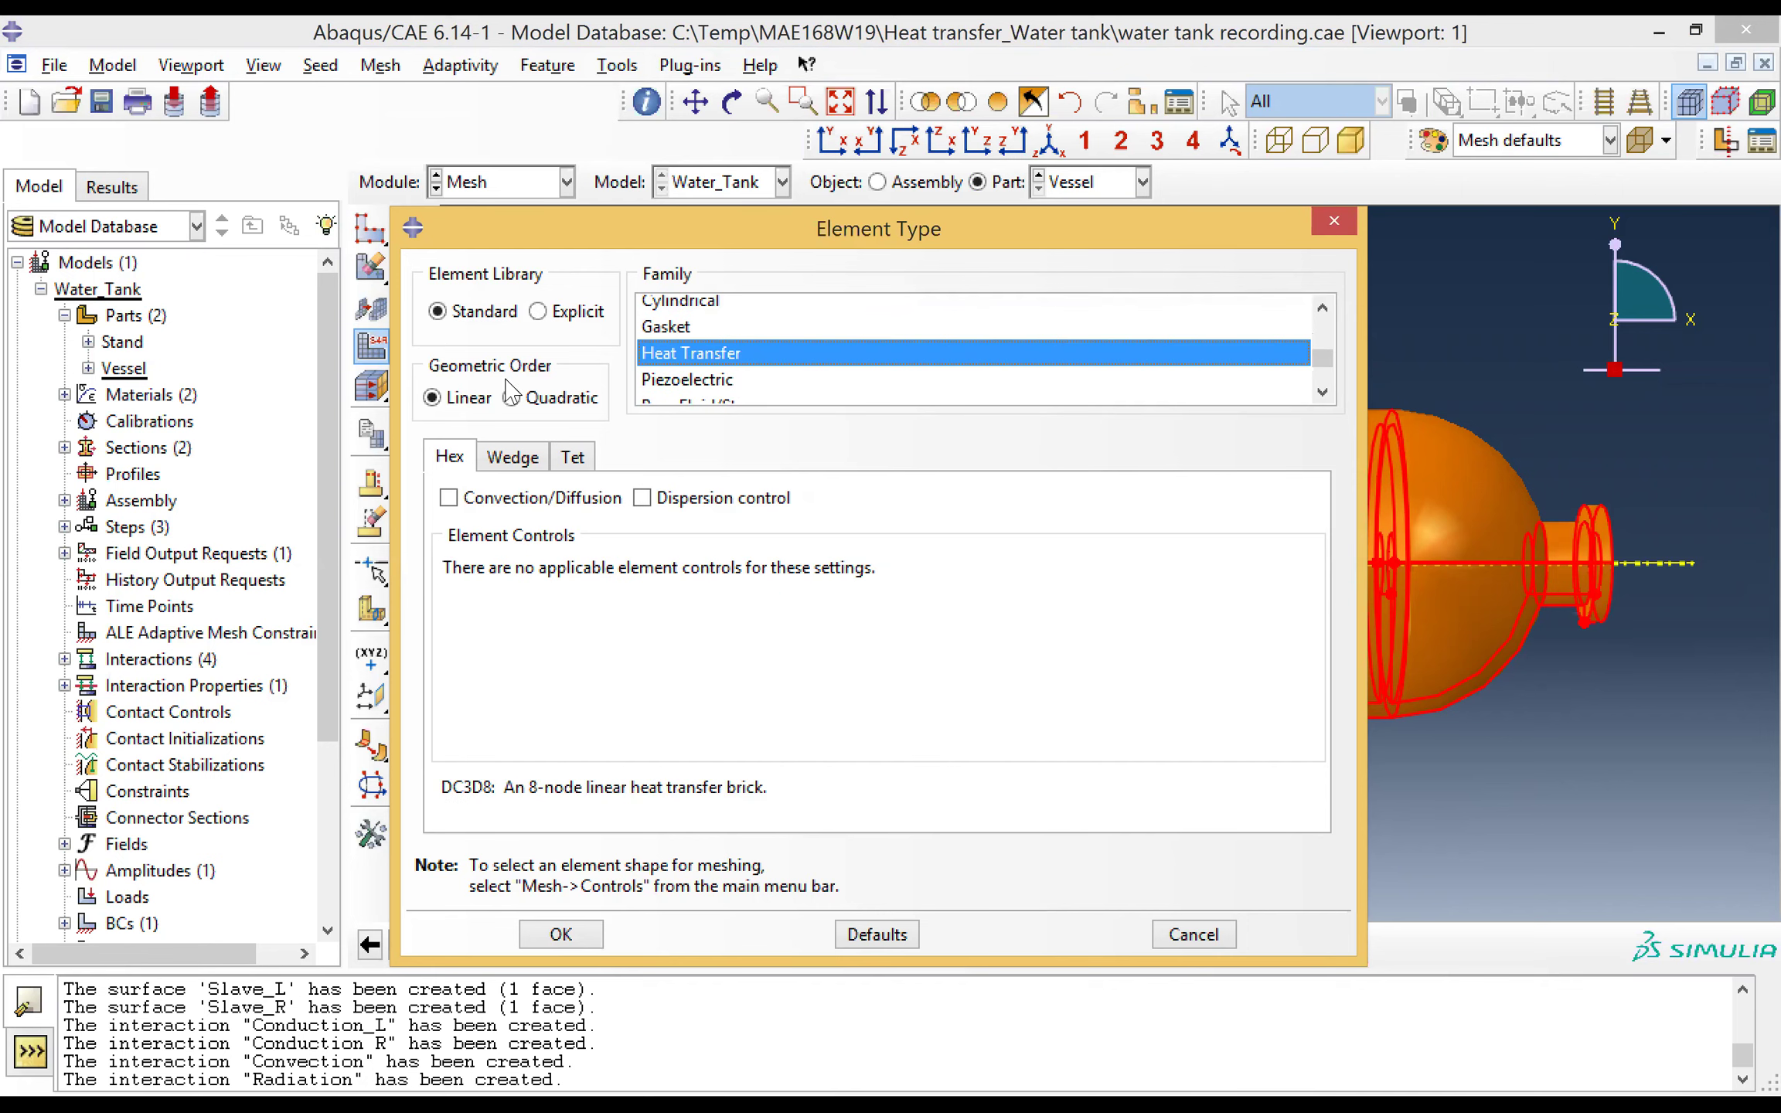
{"action": "left_click", "coordinate": [527, 401]}
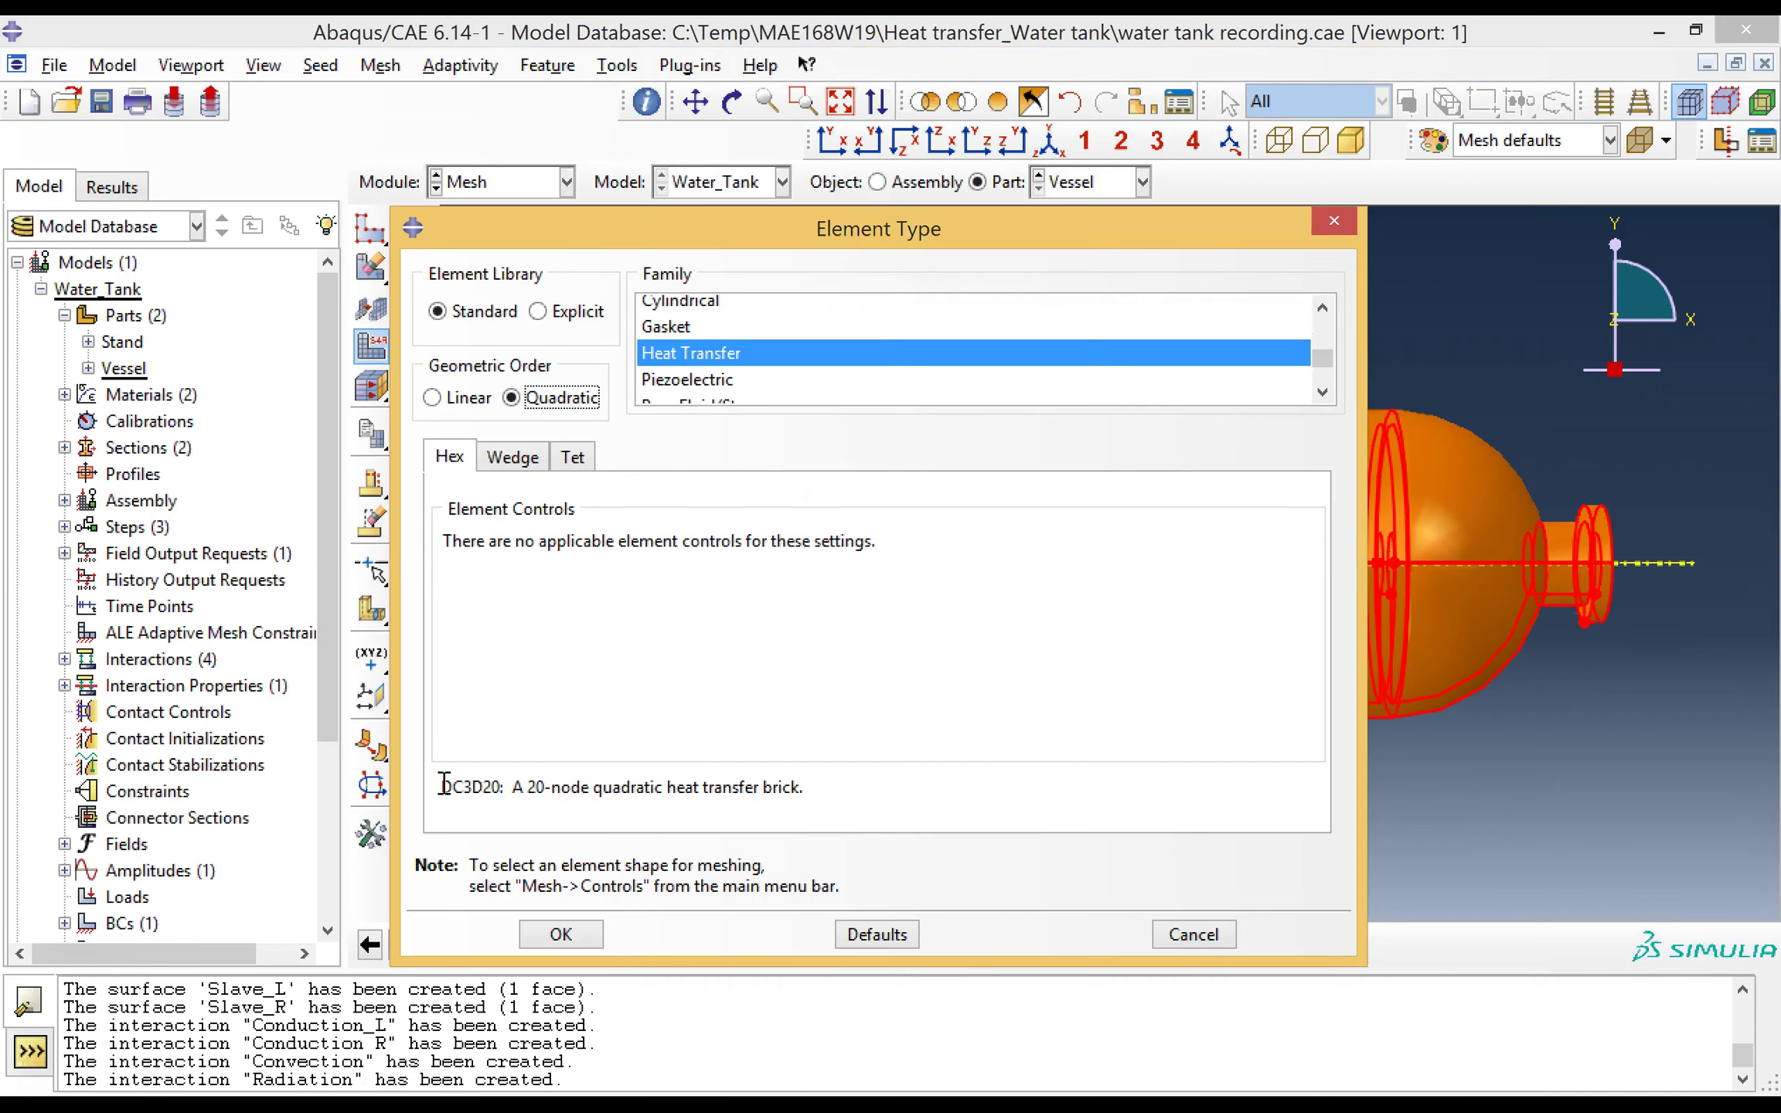
{"action": "left_click_drag", "start_coordinate": [440, 787], "coordinate": [693, 813]}
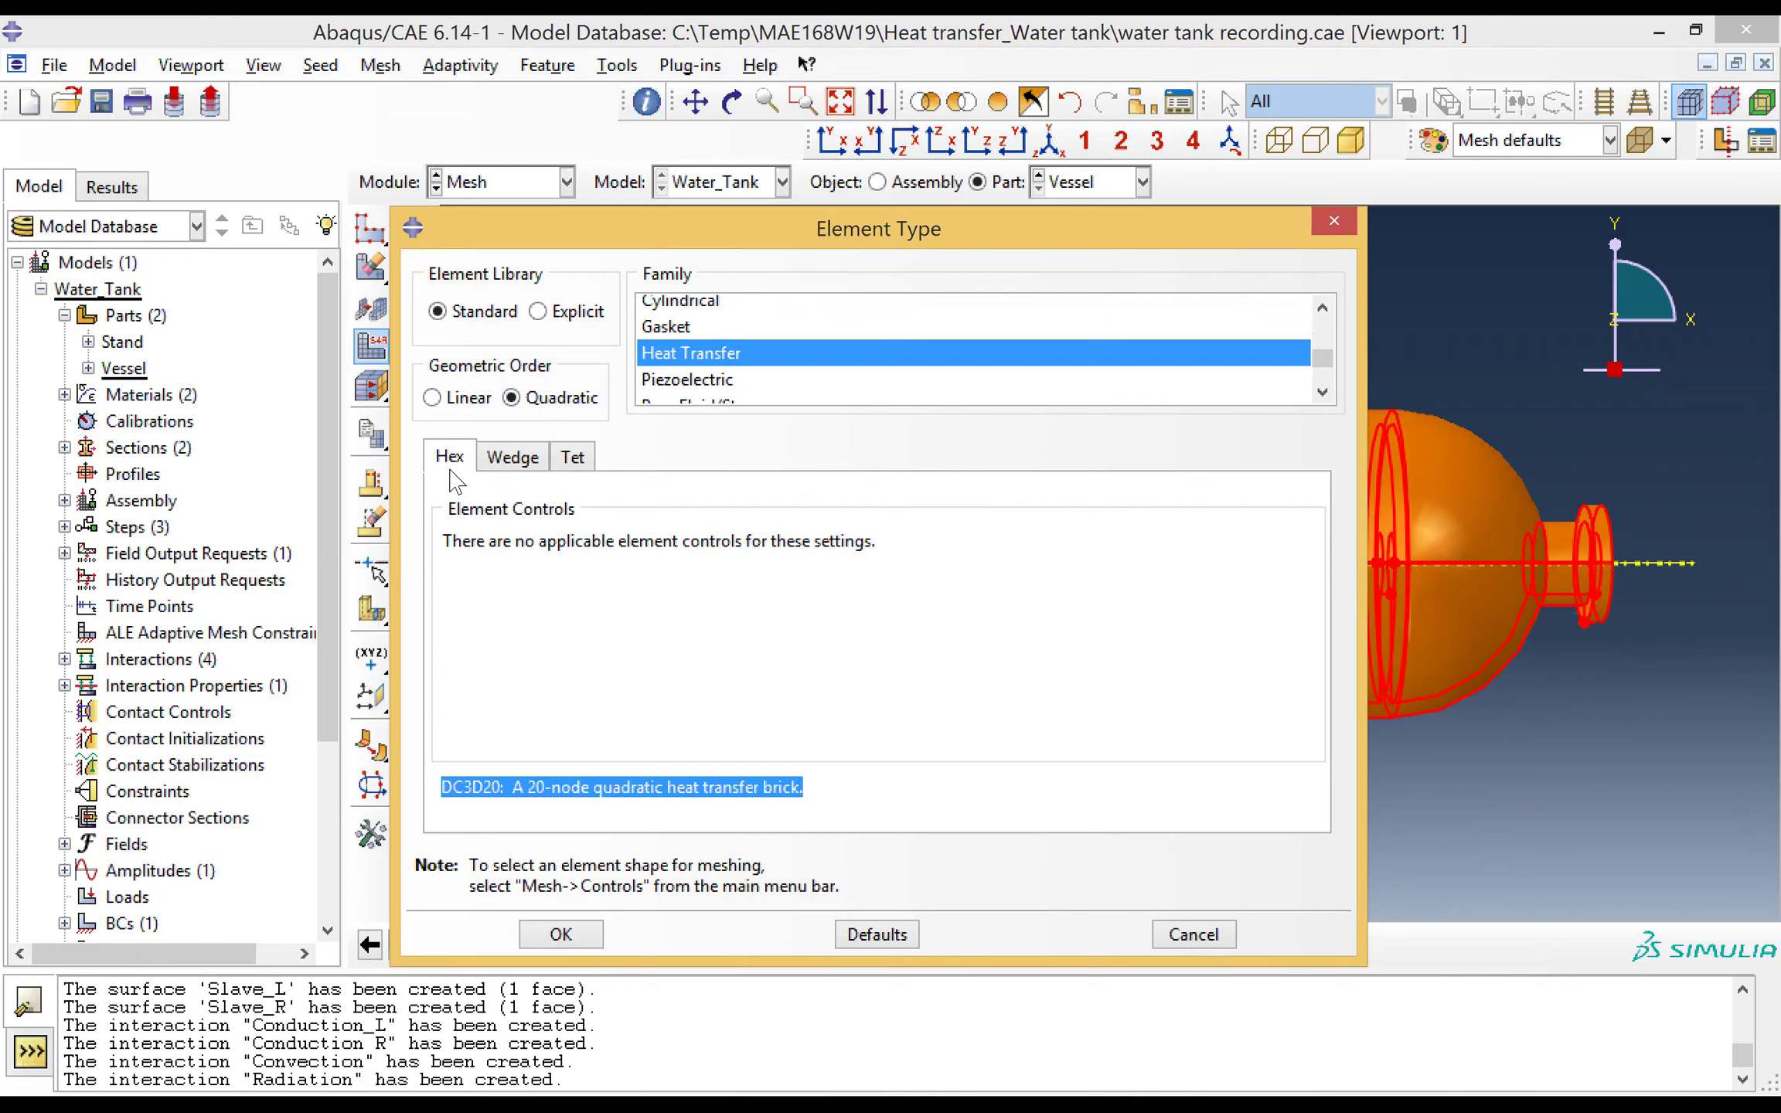
{"action": "left_click", "coordinate": [576, 462]}
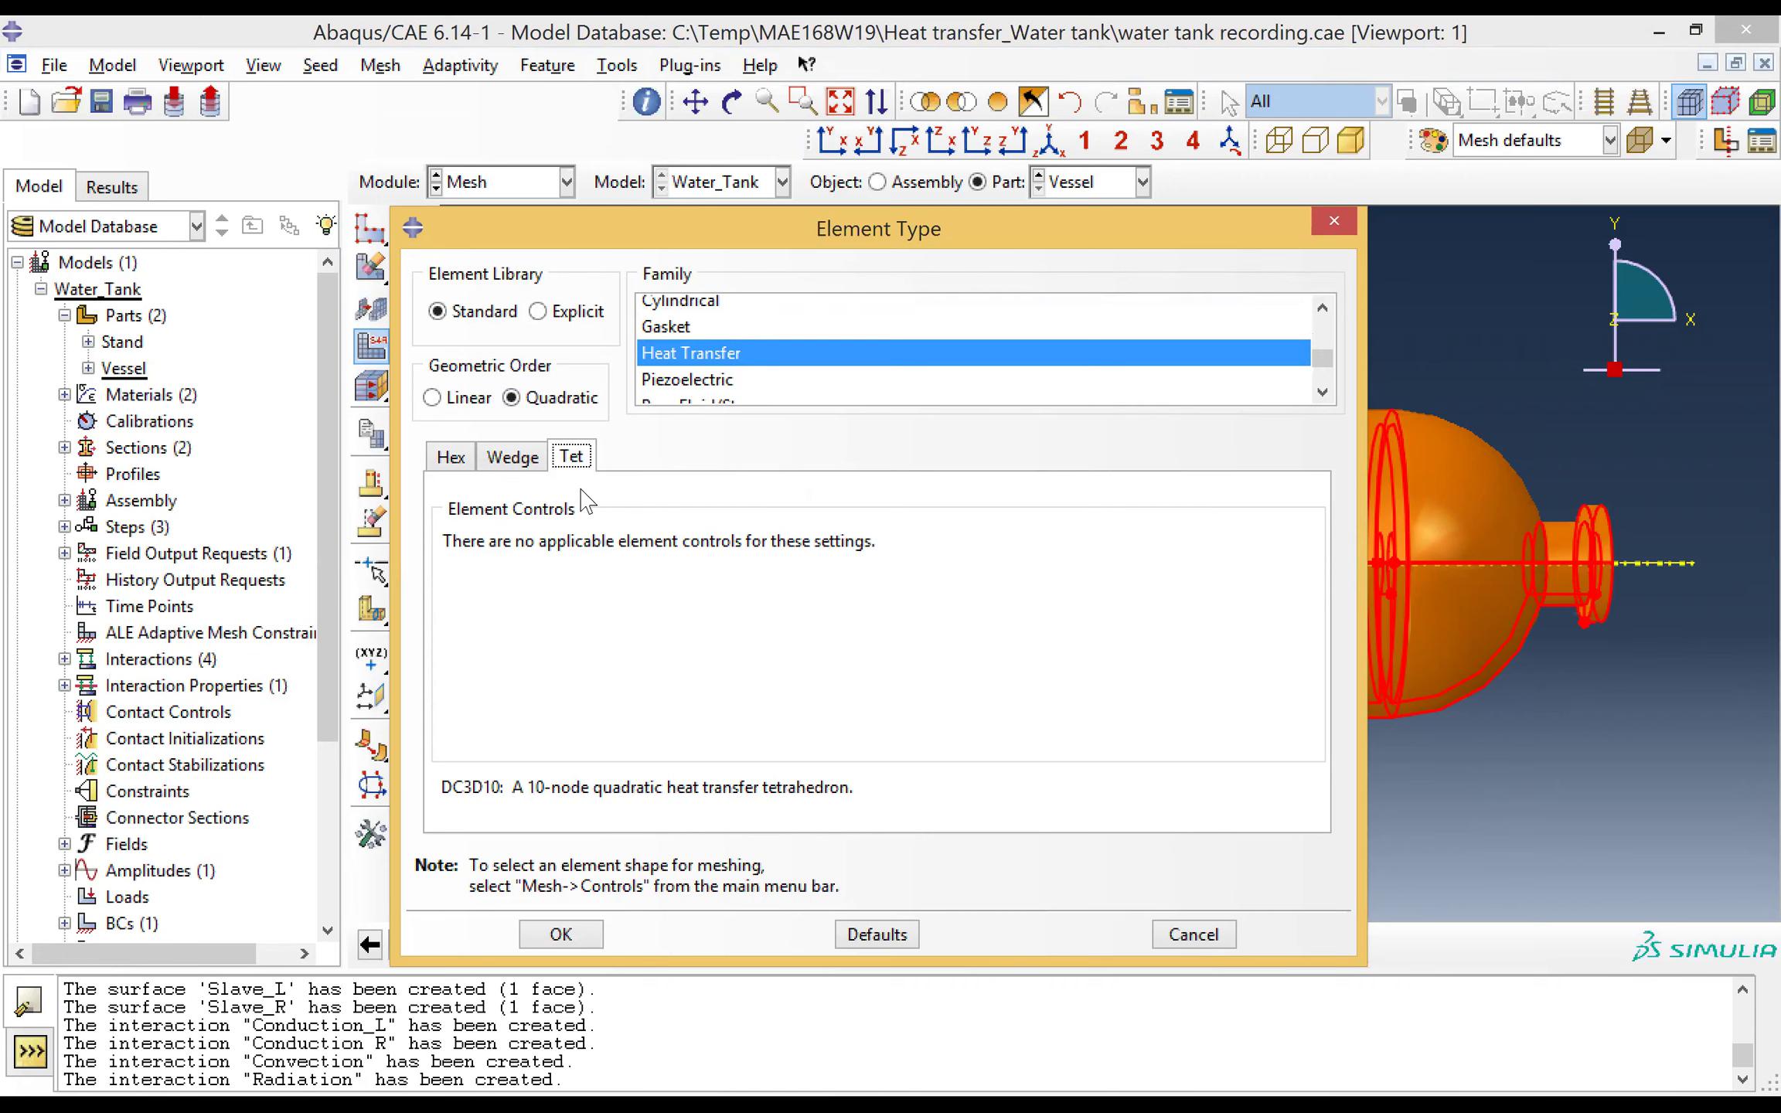
{"action": "double_click", "coordinate": [442, 785]}
{"action": "left_click_drag", "start_coordinate": [693, 803], "coordinate": [862, 787]}
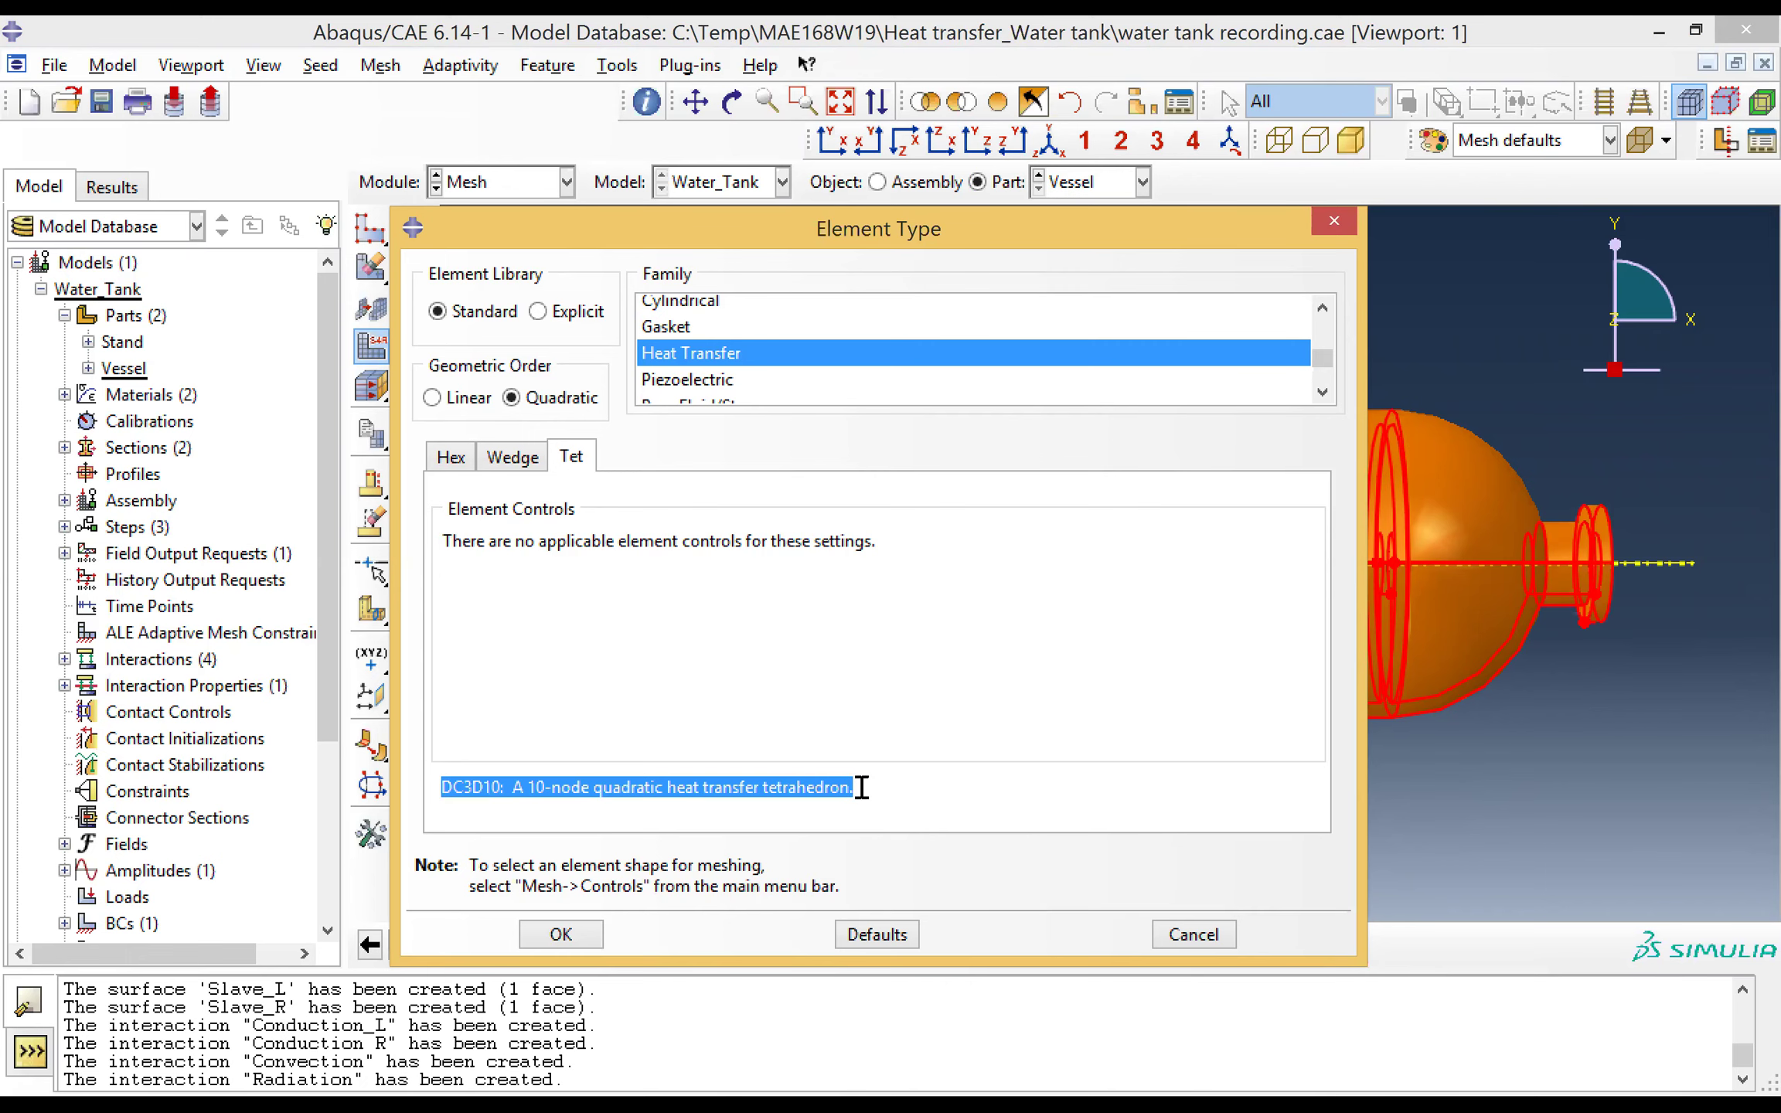
{"action": "left_click", "coordinate": [573, 936]}
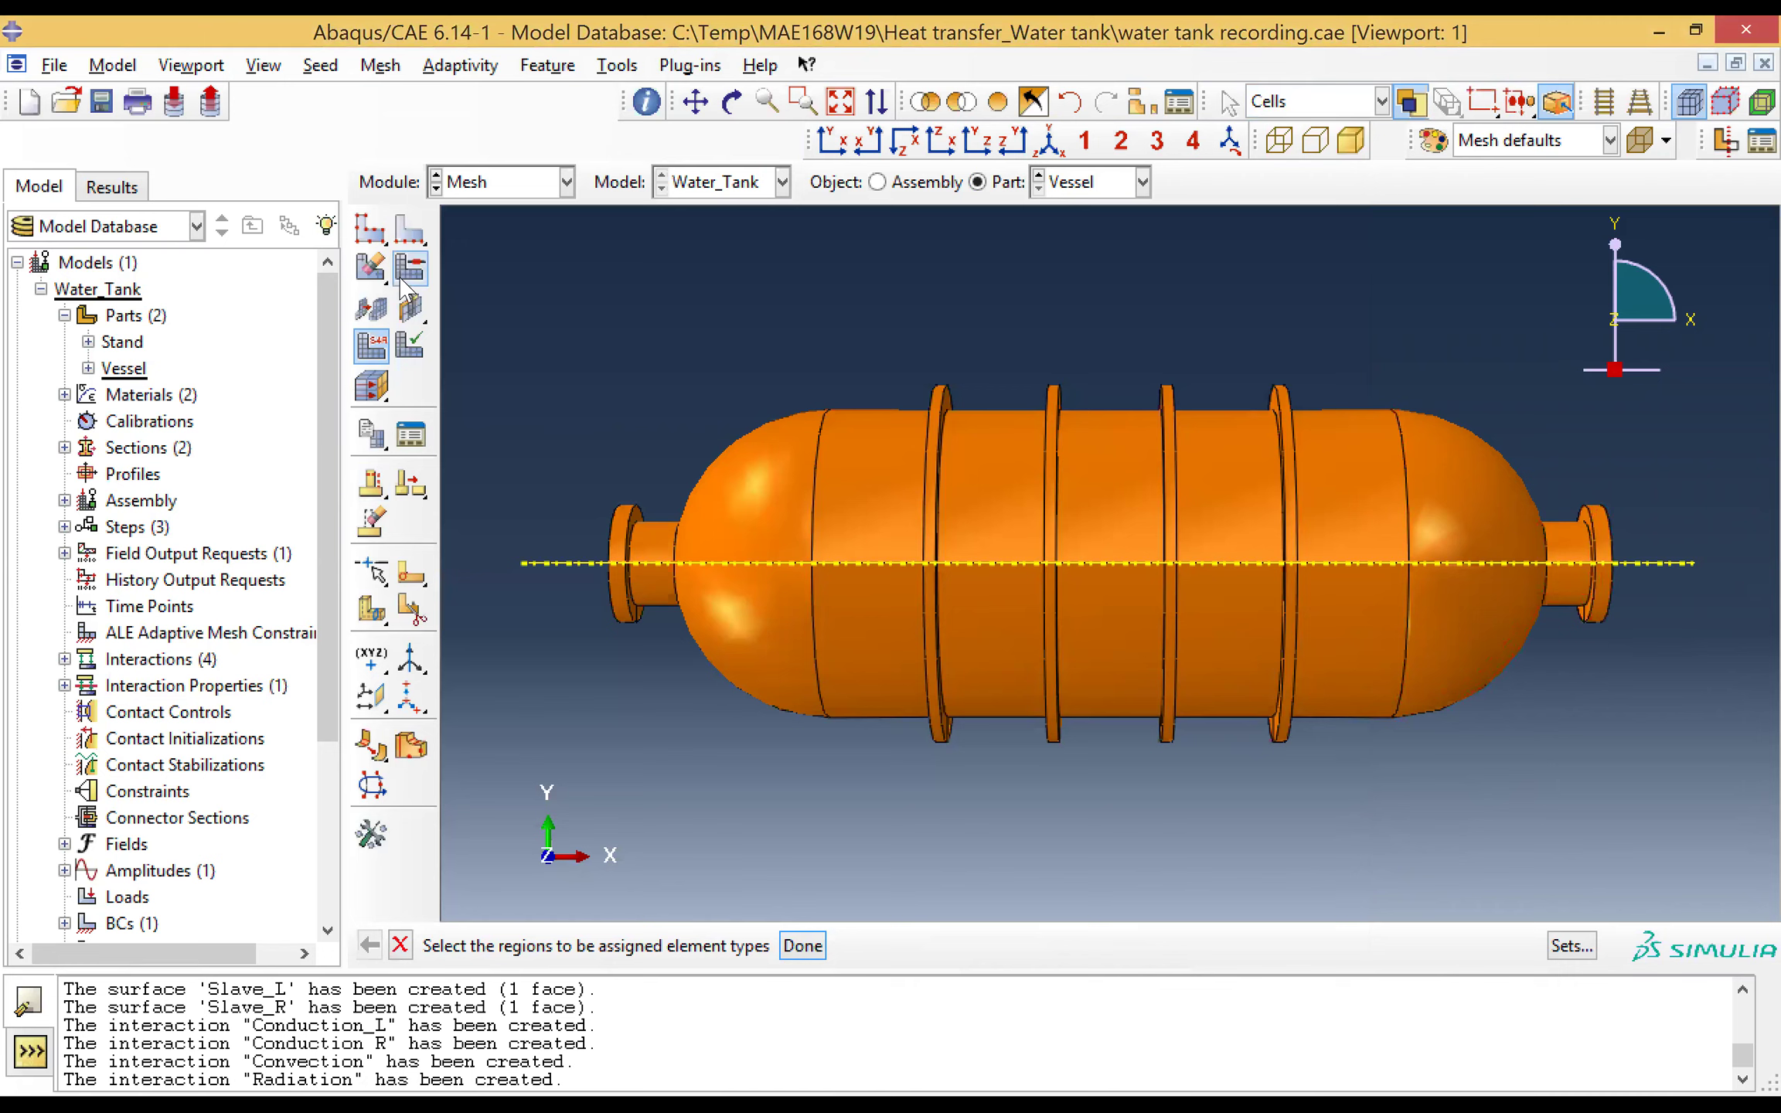
Step: Set the mesh controls of the entire Vessel to the Tet element shape with the free technique and default algorithm
{"action": "left_click", "coordinate": [400, 277]}
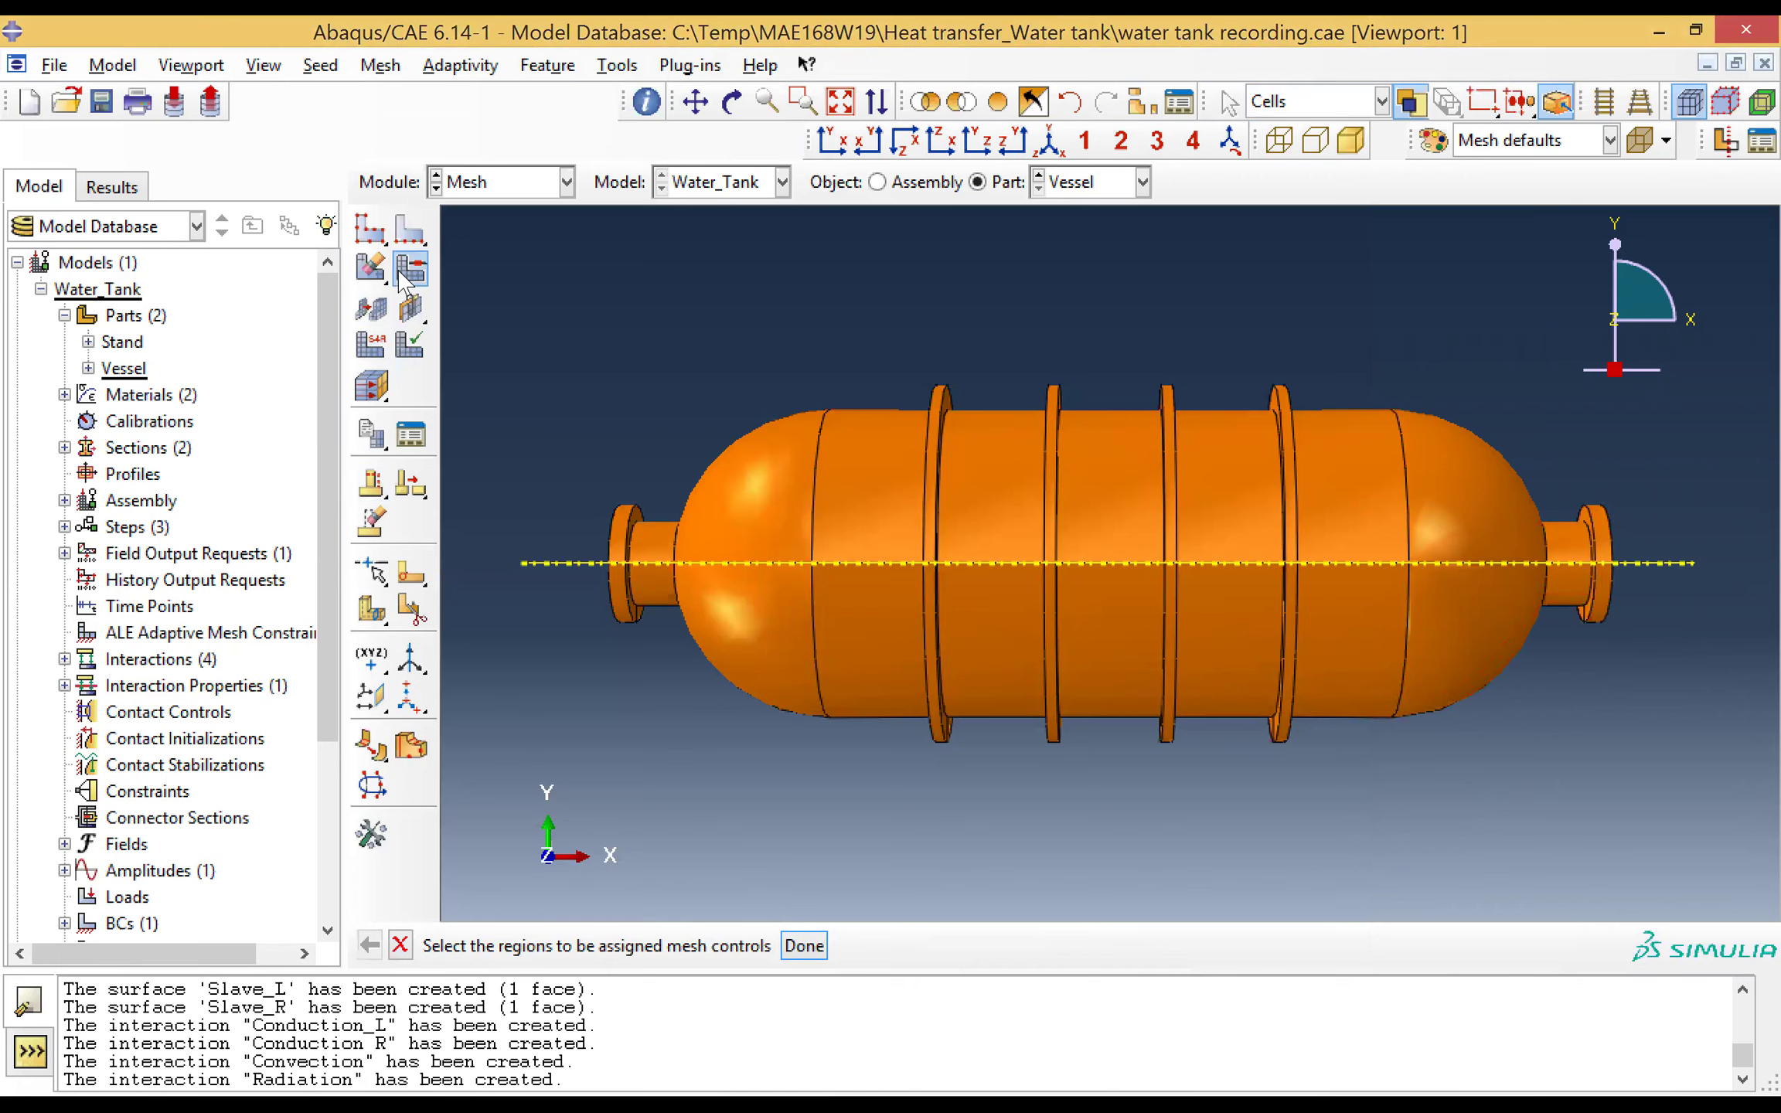
{"action": "left_click_drag", "start_coordinate": [557, 472], "coordinate": [1326, 834]}
{"action": "left_click", "coordinate": [804, 946]}
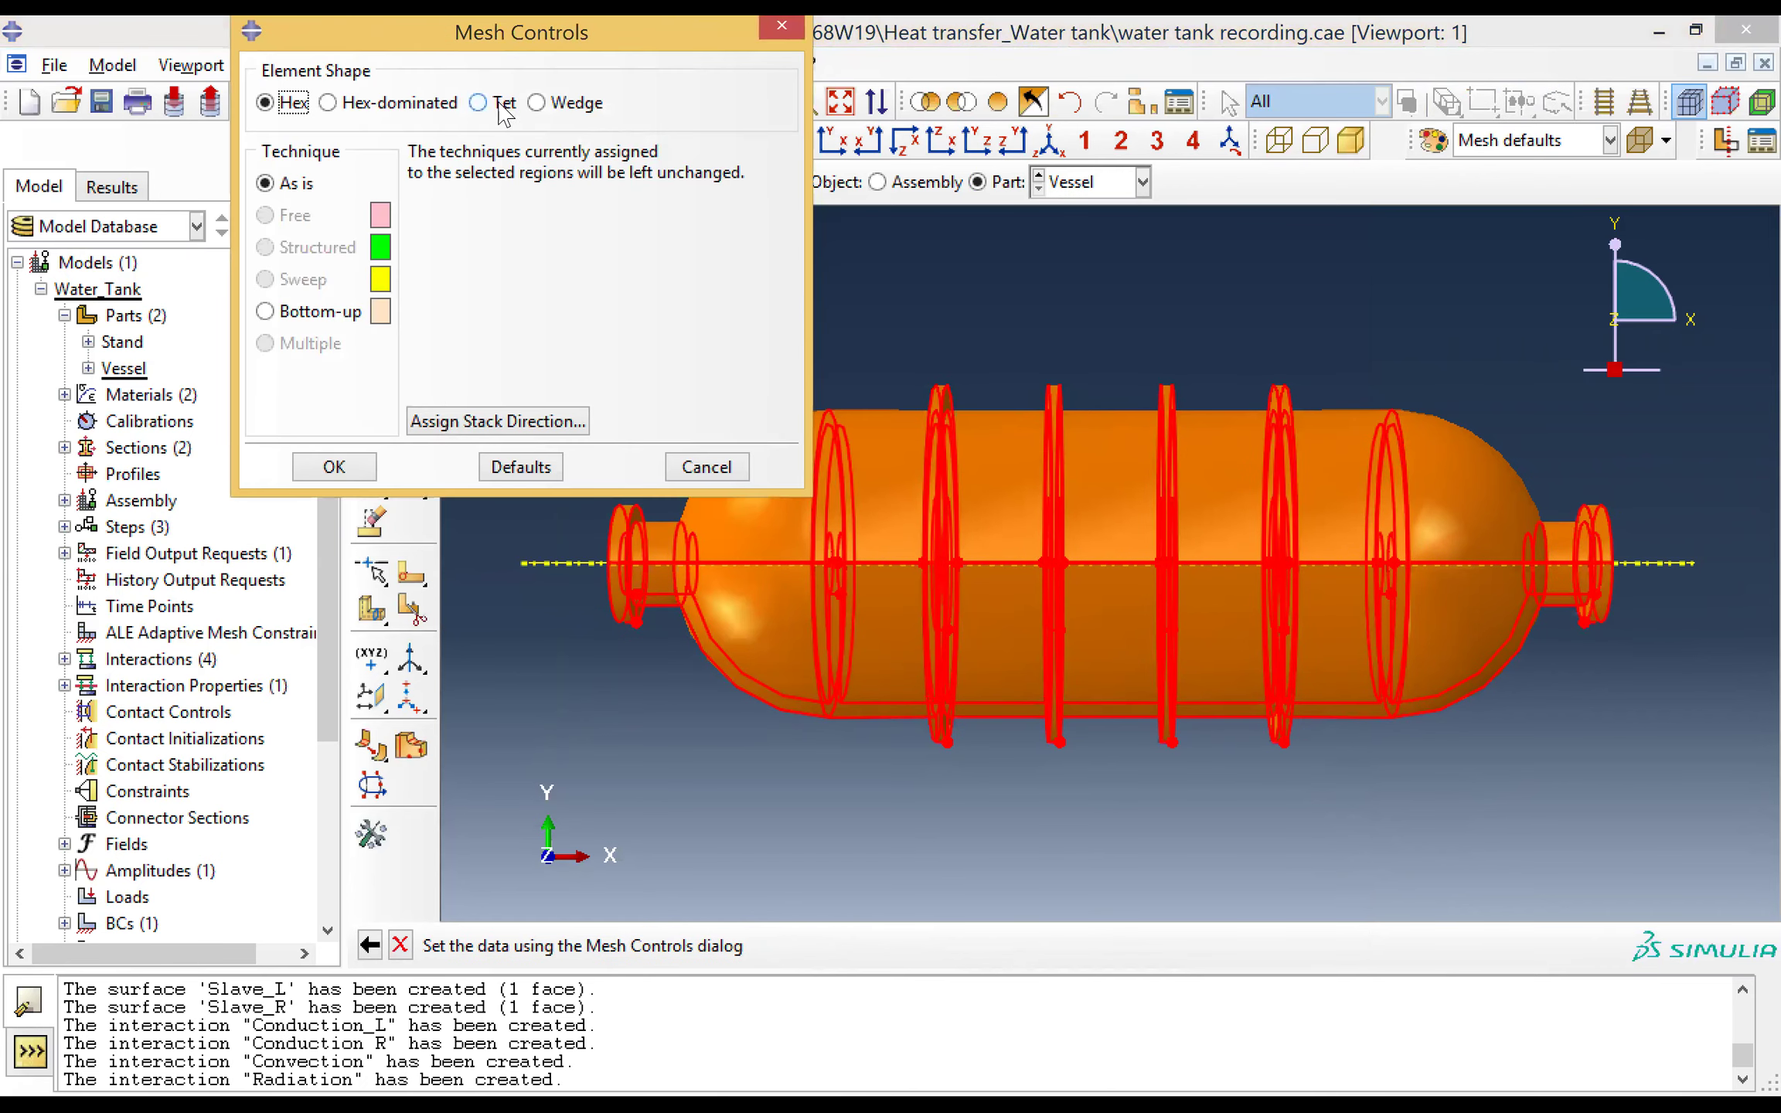
{"action": "left_click", "coordinate": [501, 104]}
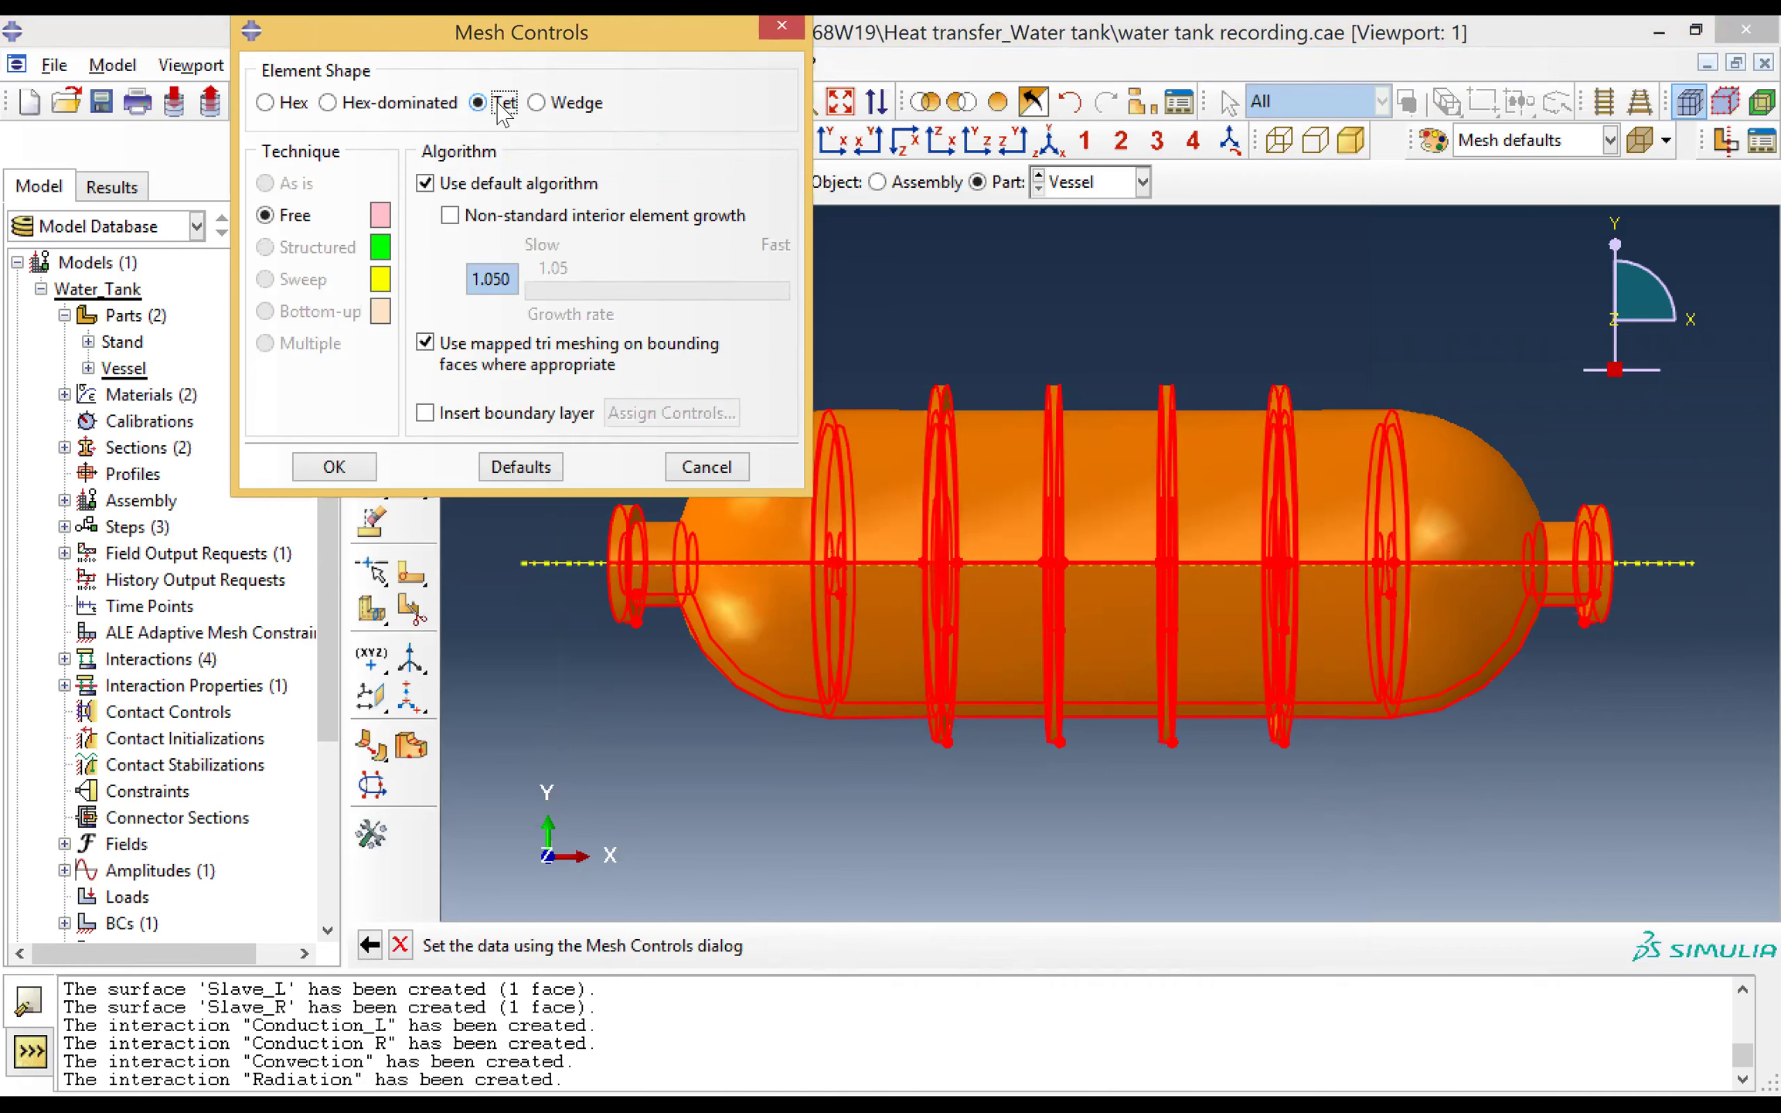
{"action": "left_click", "coordinate": [334, 468]}
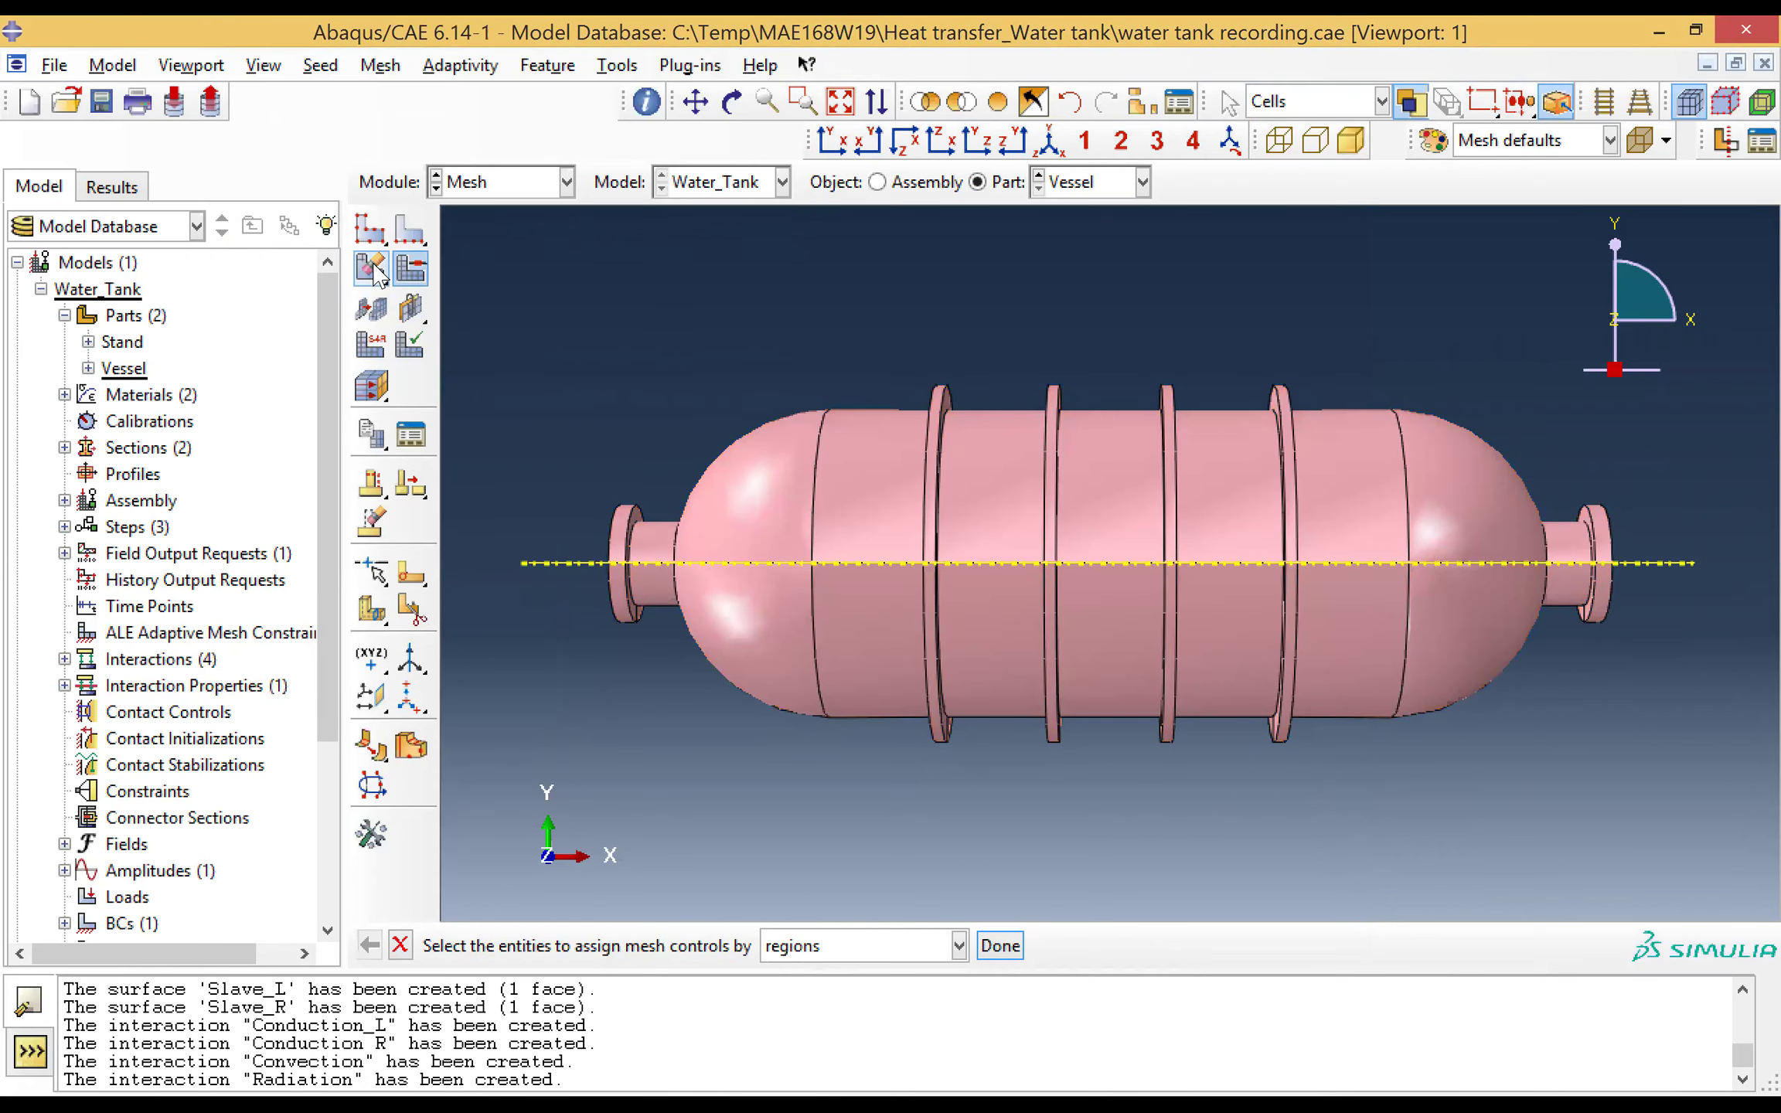
Step: Generate the mesh on the Vessel part
{"action": "left_click_drag", "start_coordinate": [373, 263], "coordinate": [400, 274]}
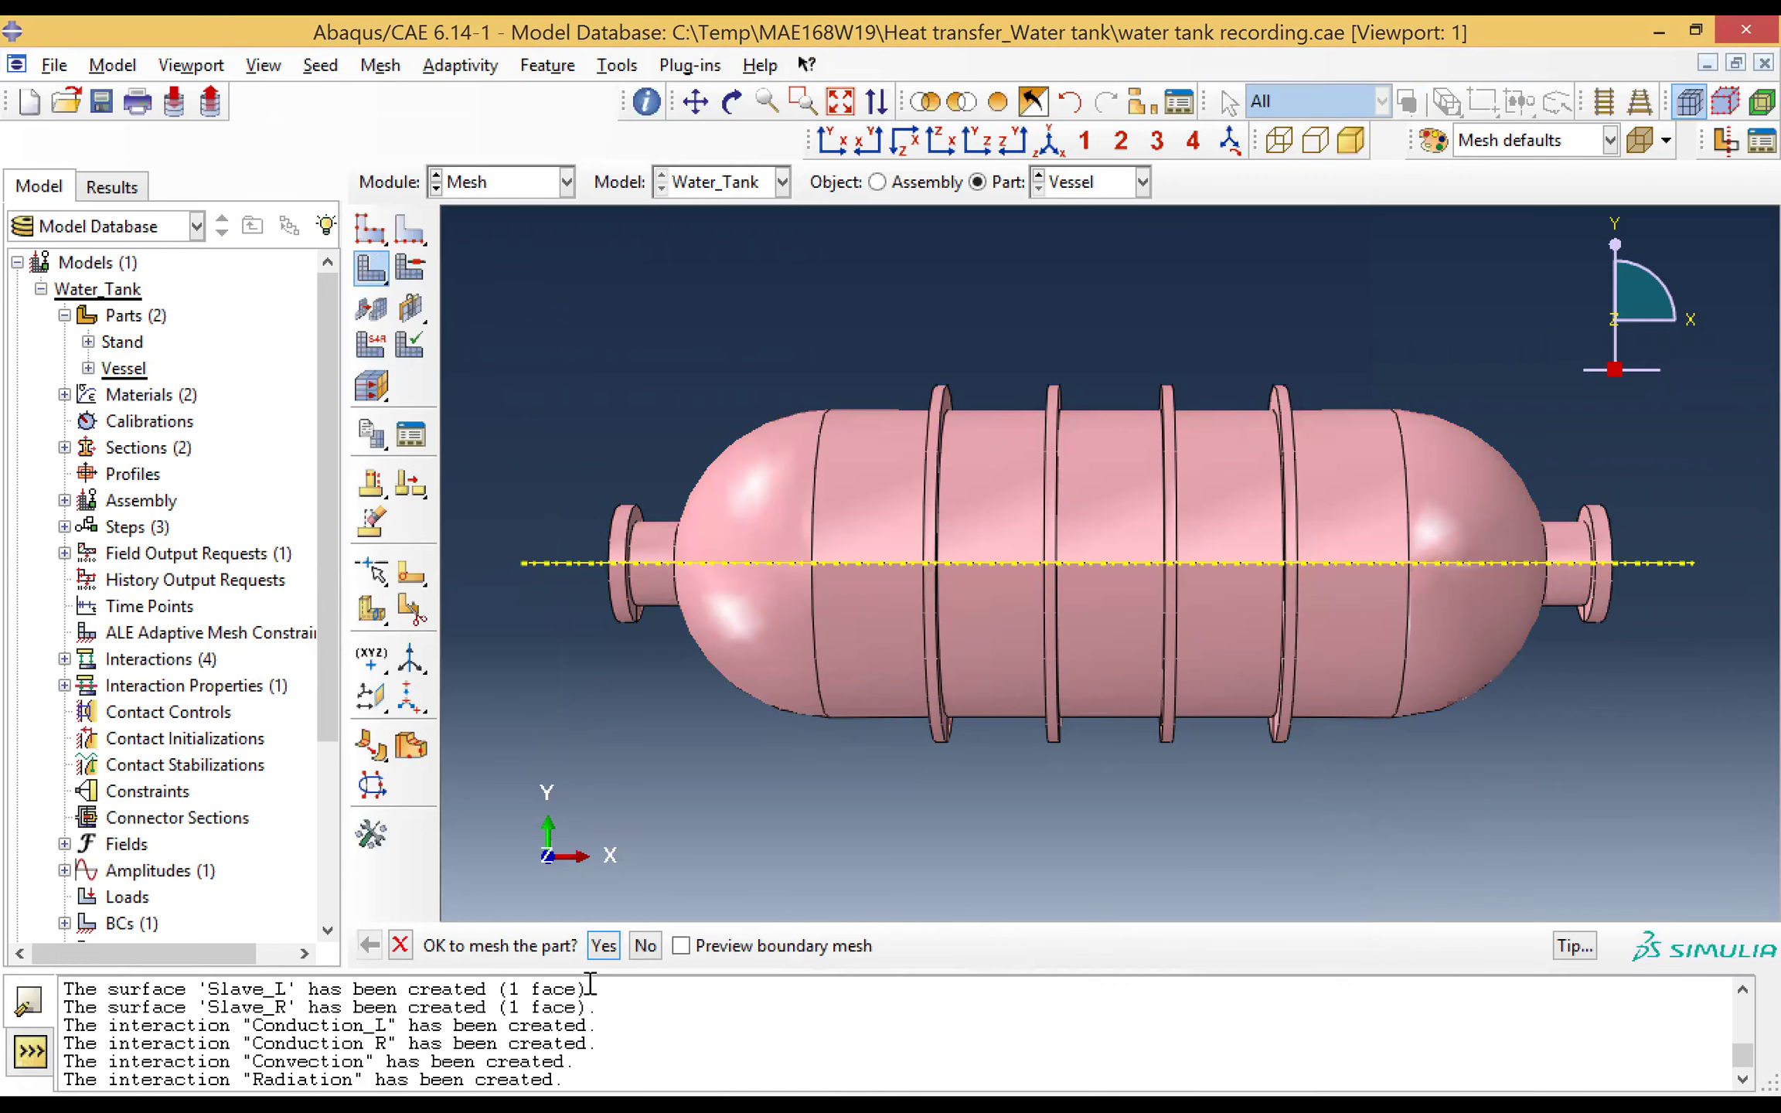
{"action": "left_click", "coordinate": [604, 946]}
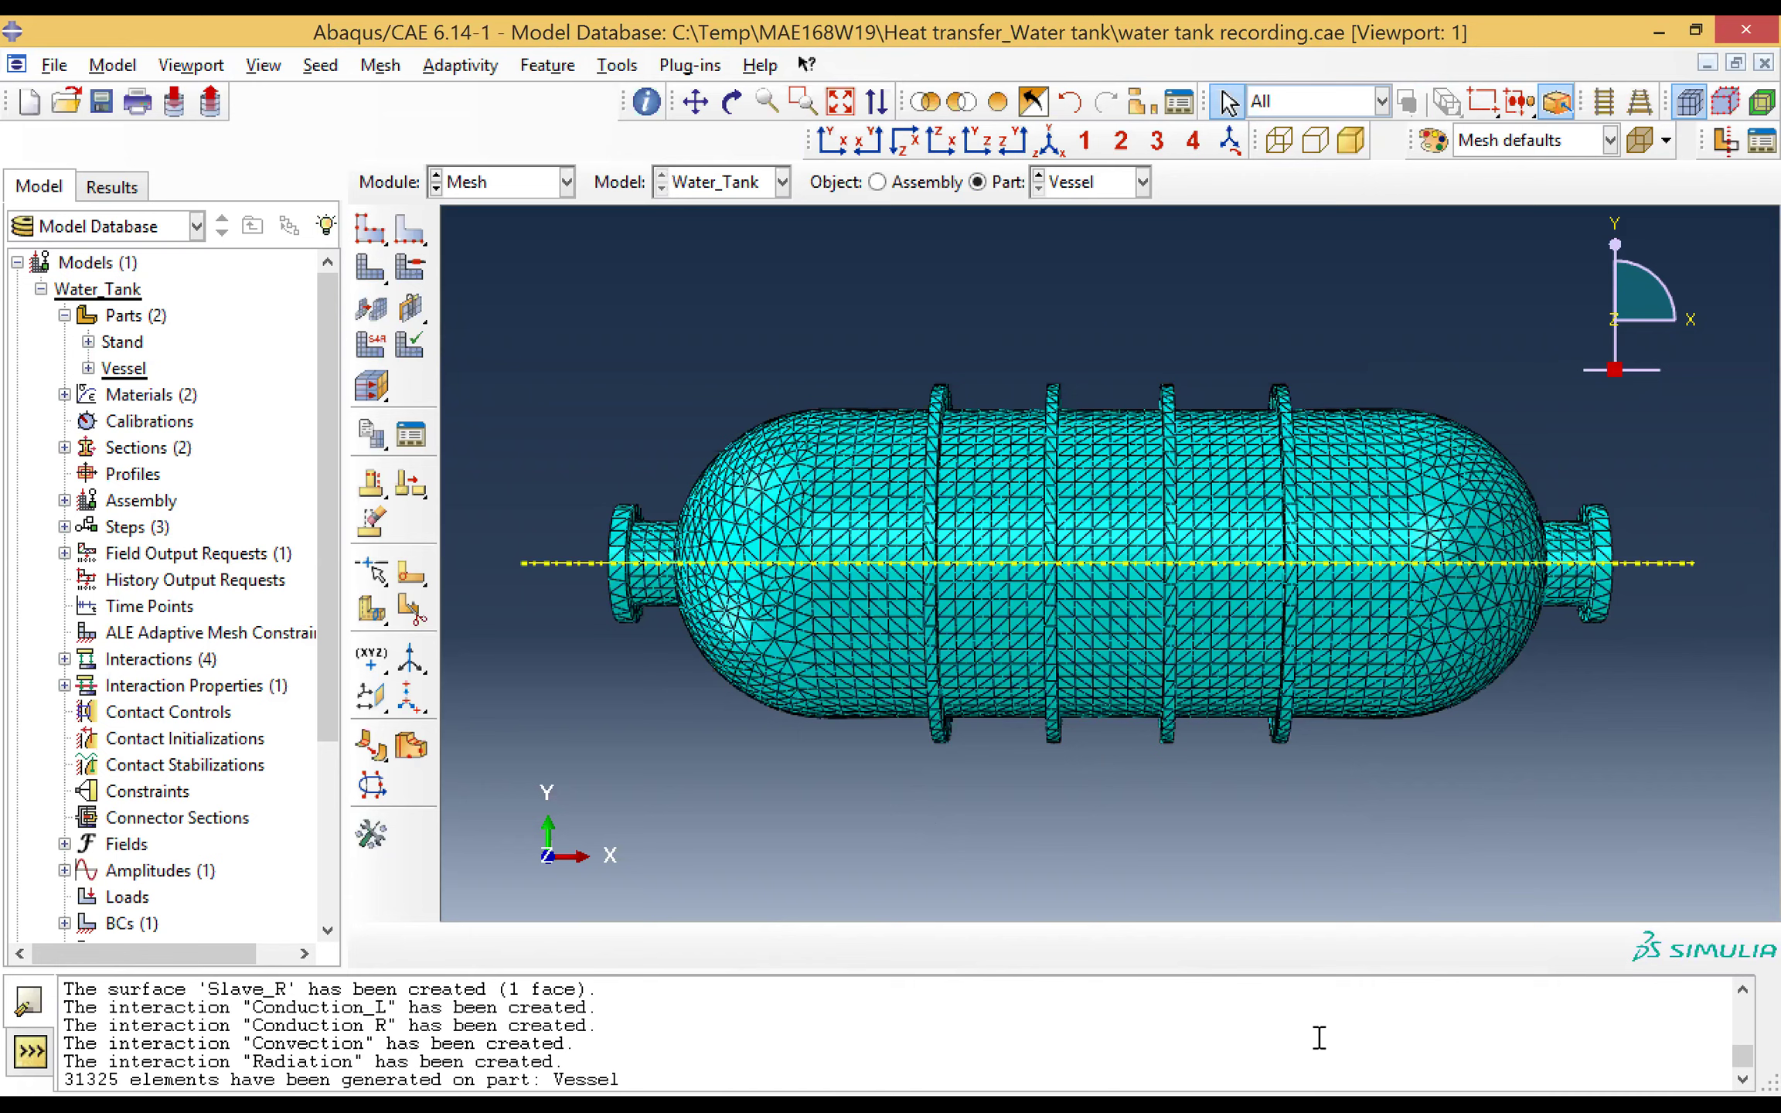
{"action": "left_click", "coordinate": [1292, 535]}
Step: Switch to the Stand part and review its global seed settings without changing them
{"action": "left_click", "coordinate": [1108, 182]}
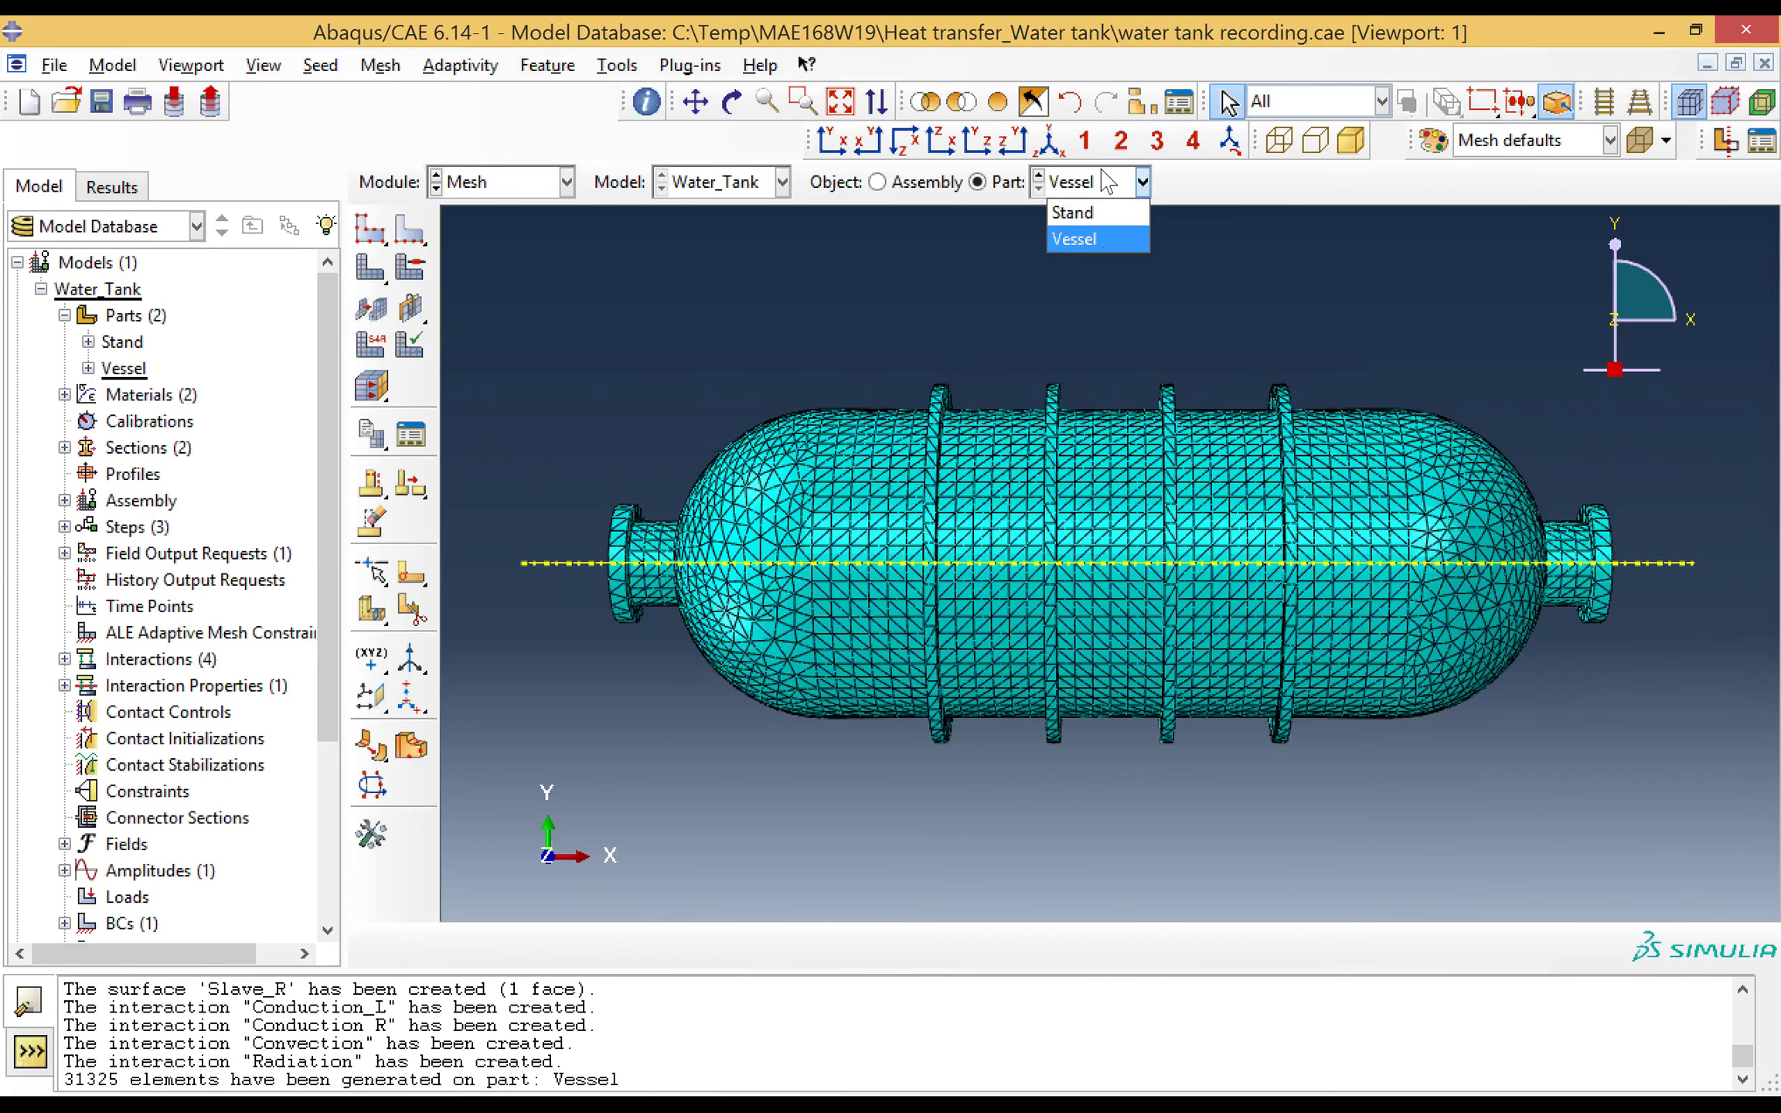
{"action": "left_click", "coordinate": [1104, 215]}
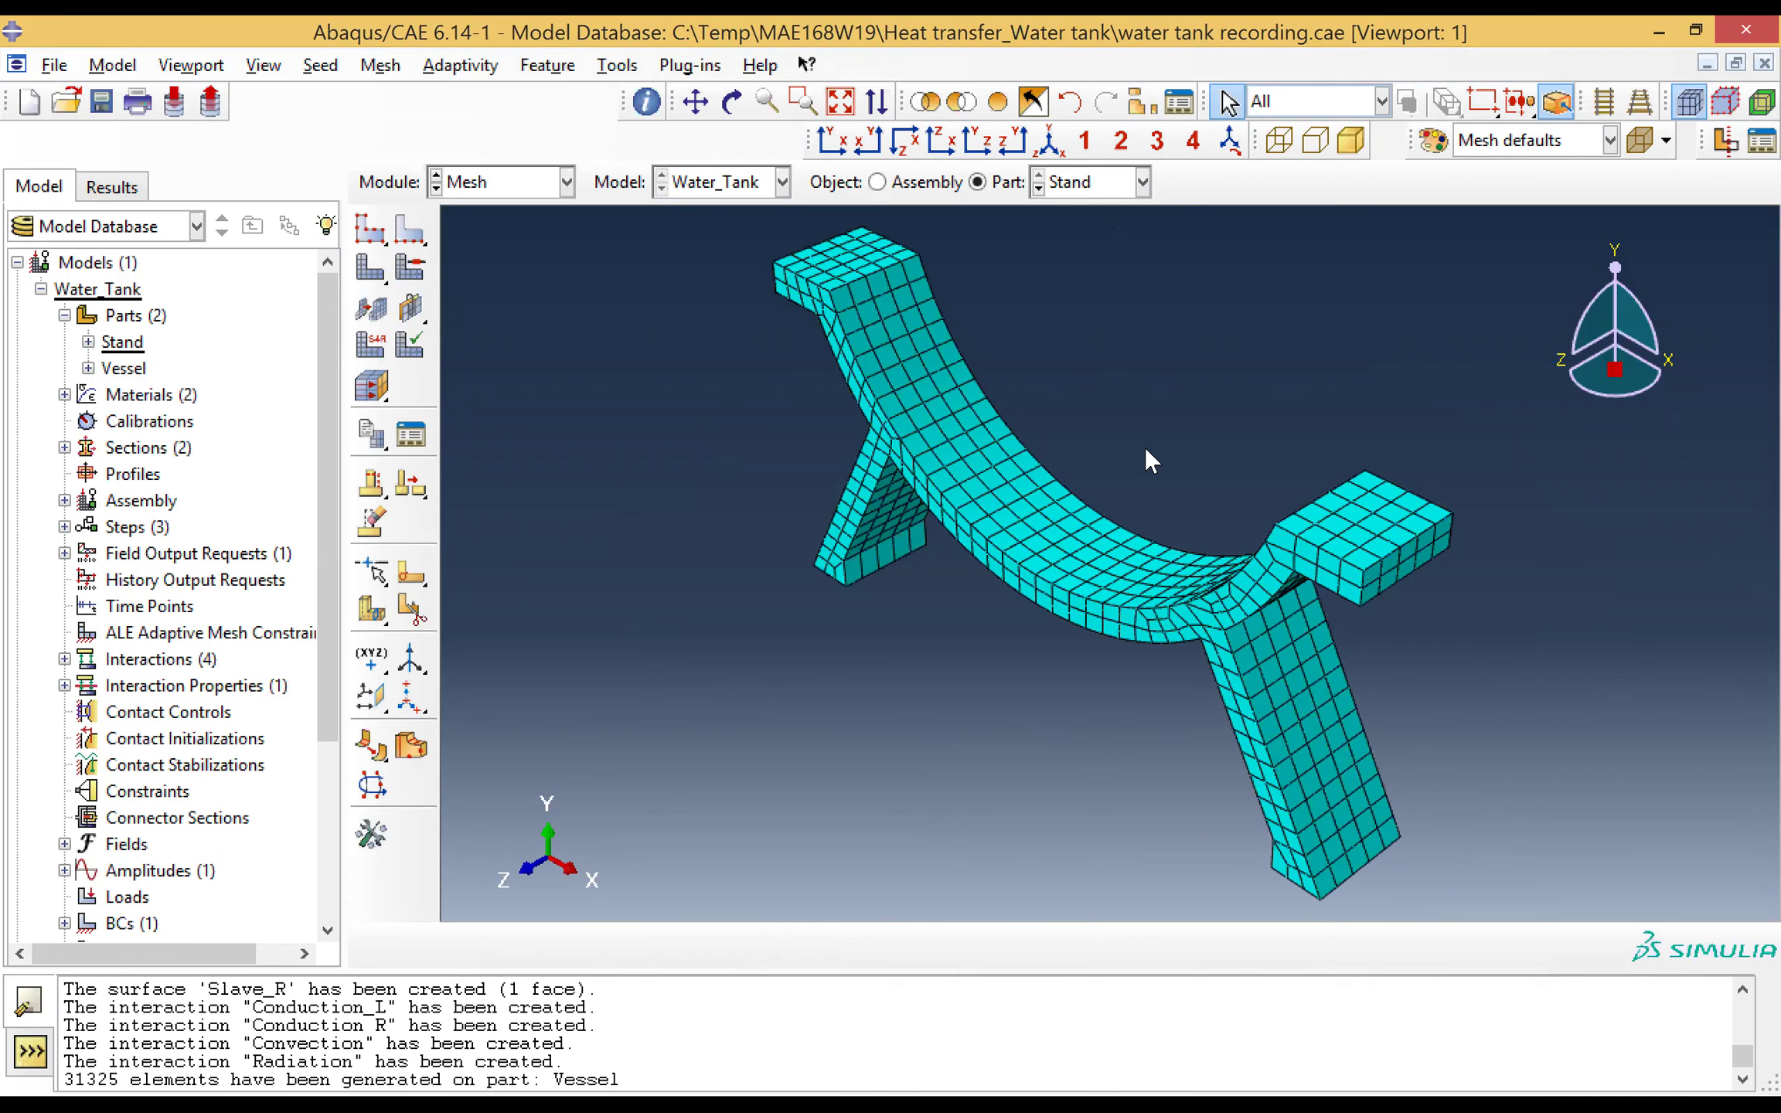
{"action": "left_click", "coordinate": [366, 230]}
{"action": "left_click", "coordinate": [366, 232]}
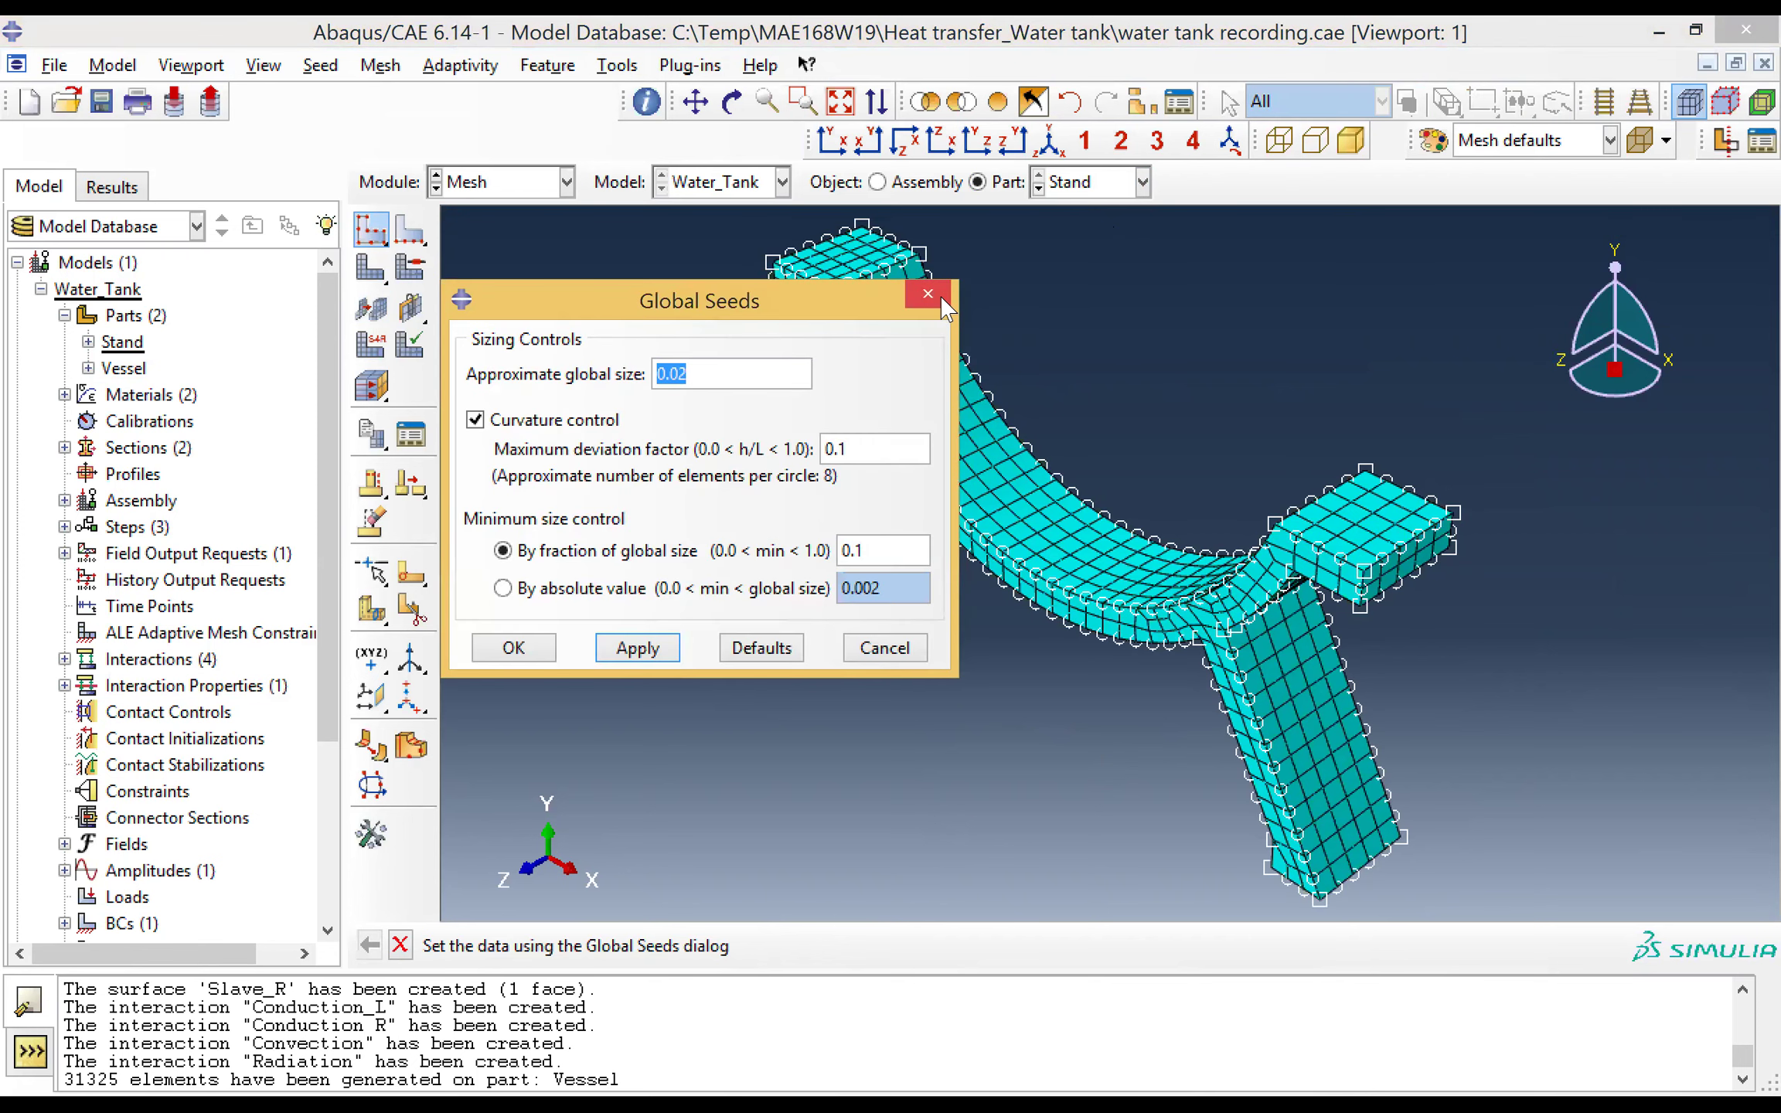
{"action": "key", "text": "Escape"}
Step: Review the Stand's element type and accept the quadratic Heat Transfer hex element DC3D20
{"action": "left_click", "coordinate": [372, 346]}
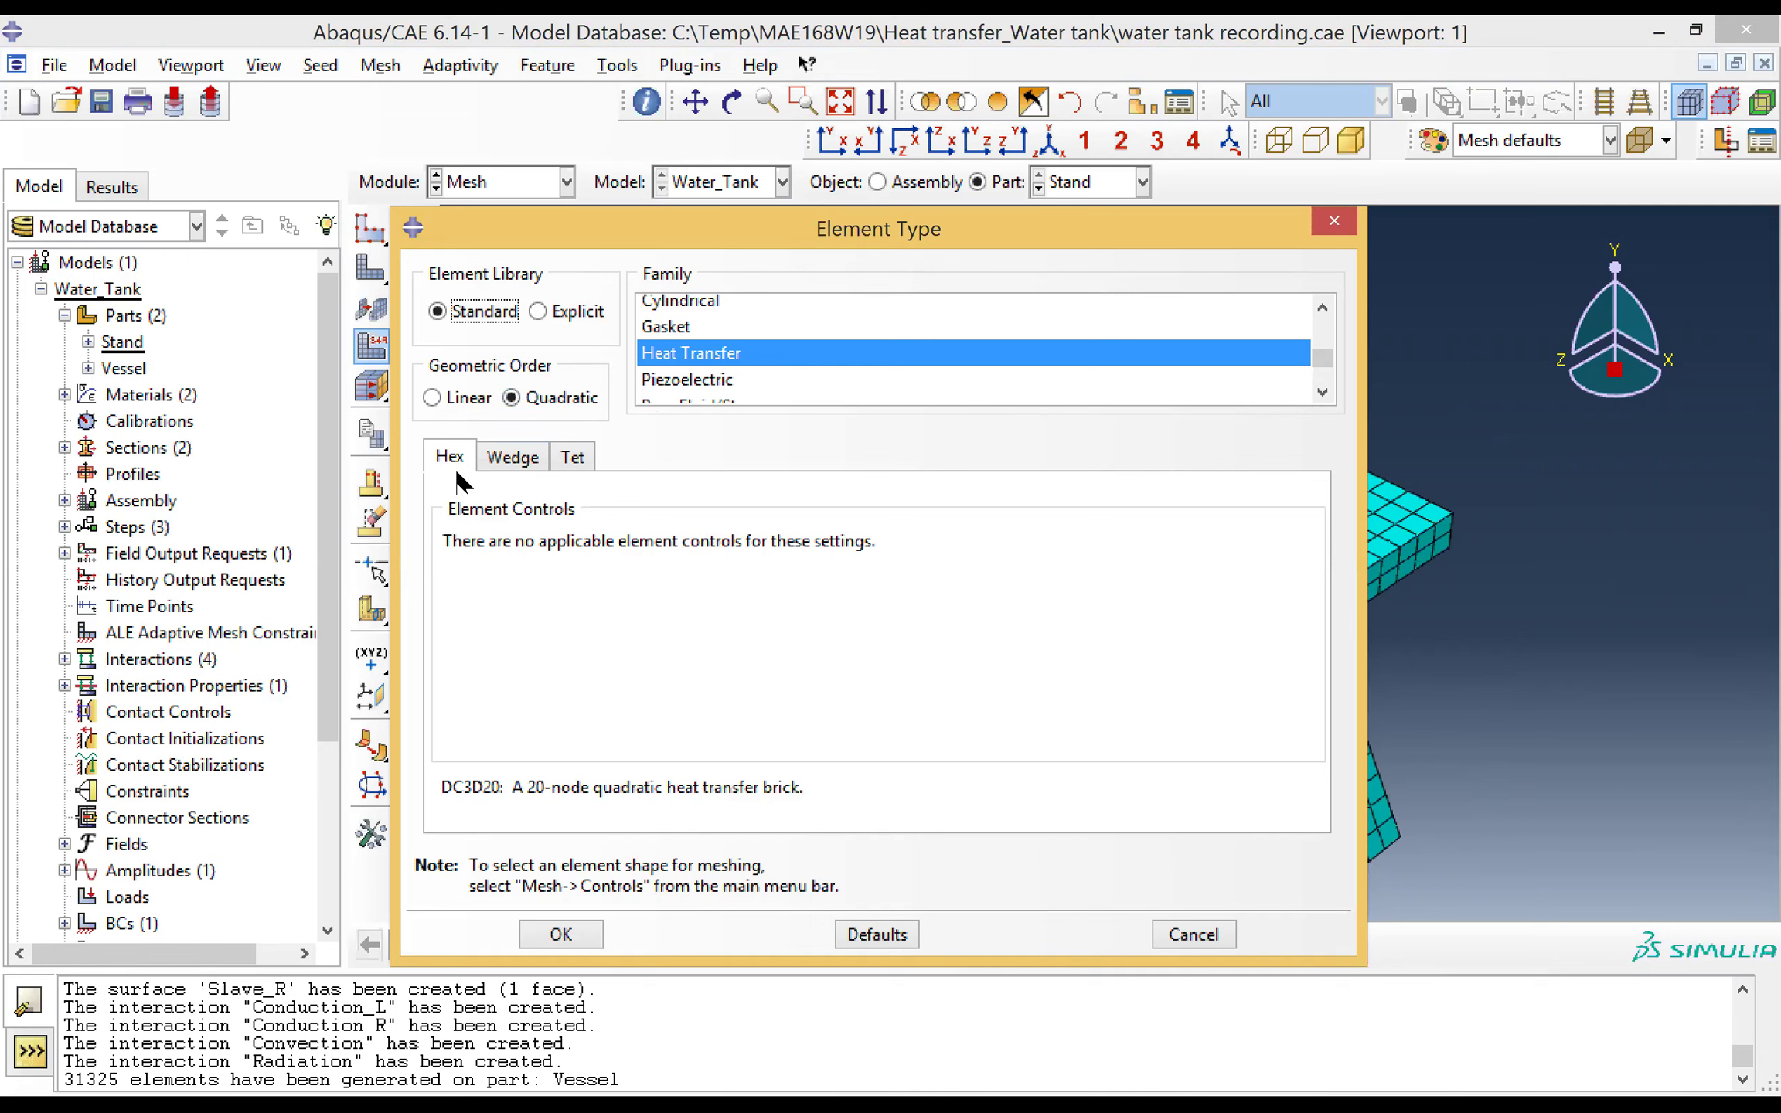
{"action": "left_click", "coordinate": [440, 785]}
{"action": "left_click_drag", "start_coordinate": [440, 784], "coordinate": [863, 792]}
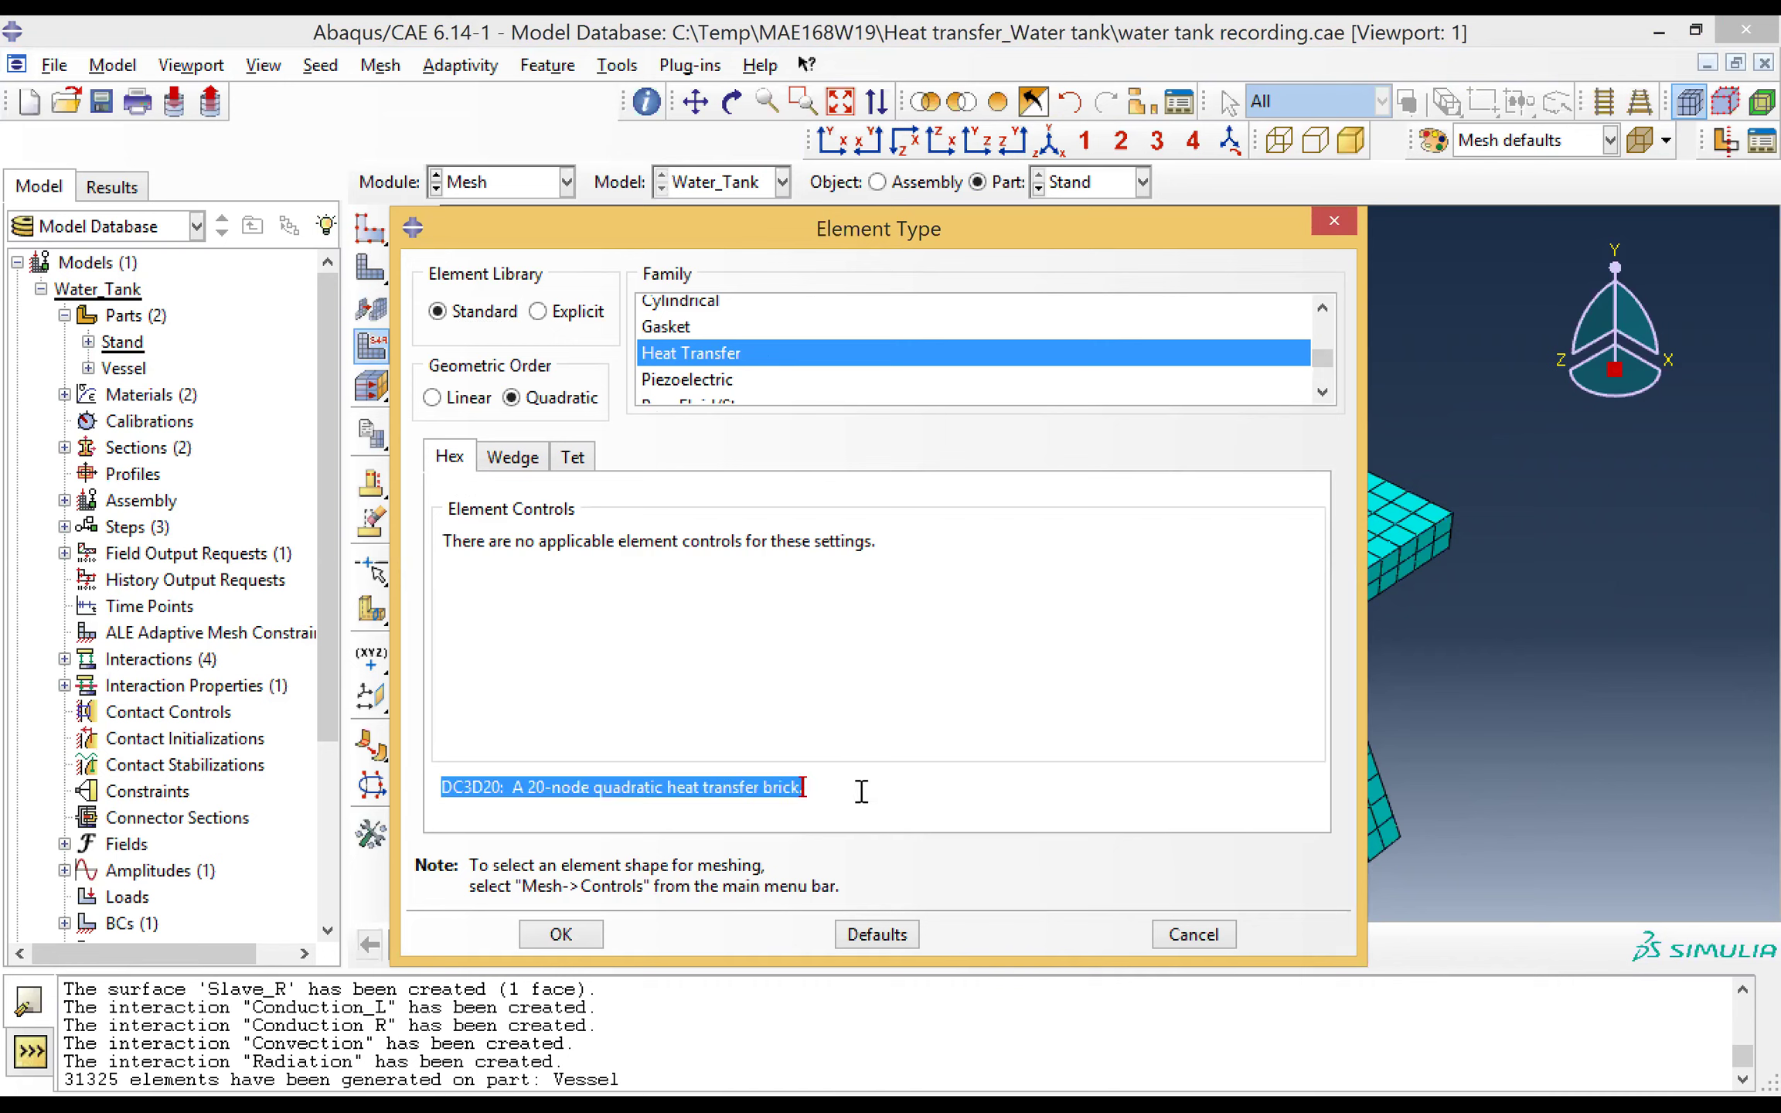
{"action": "left_click", "coordinate": [562, 935]}
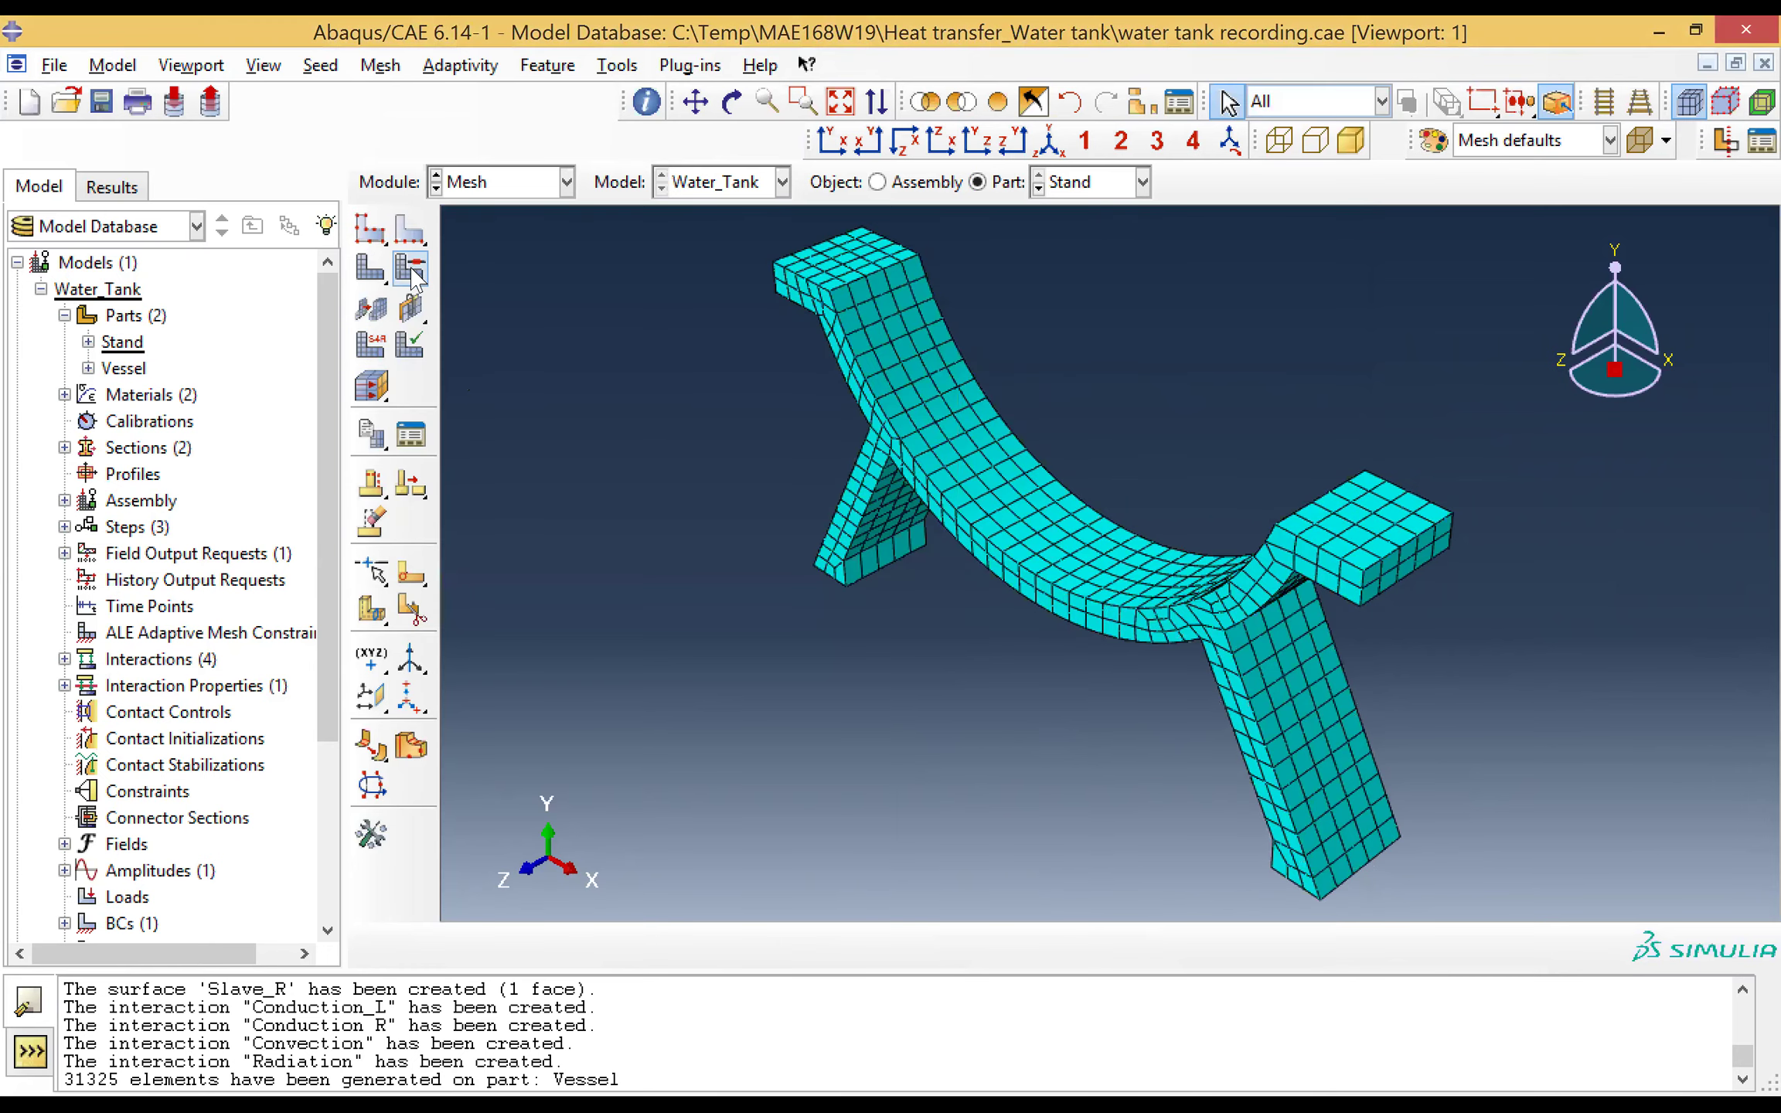
Step: Review the Stand's mesh controls, close them unchanged, and generate the mesh on the Stand part
{"action": "left_click", "coordinate": [411, 269]}
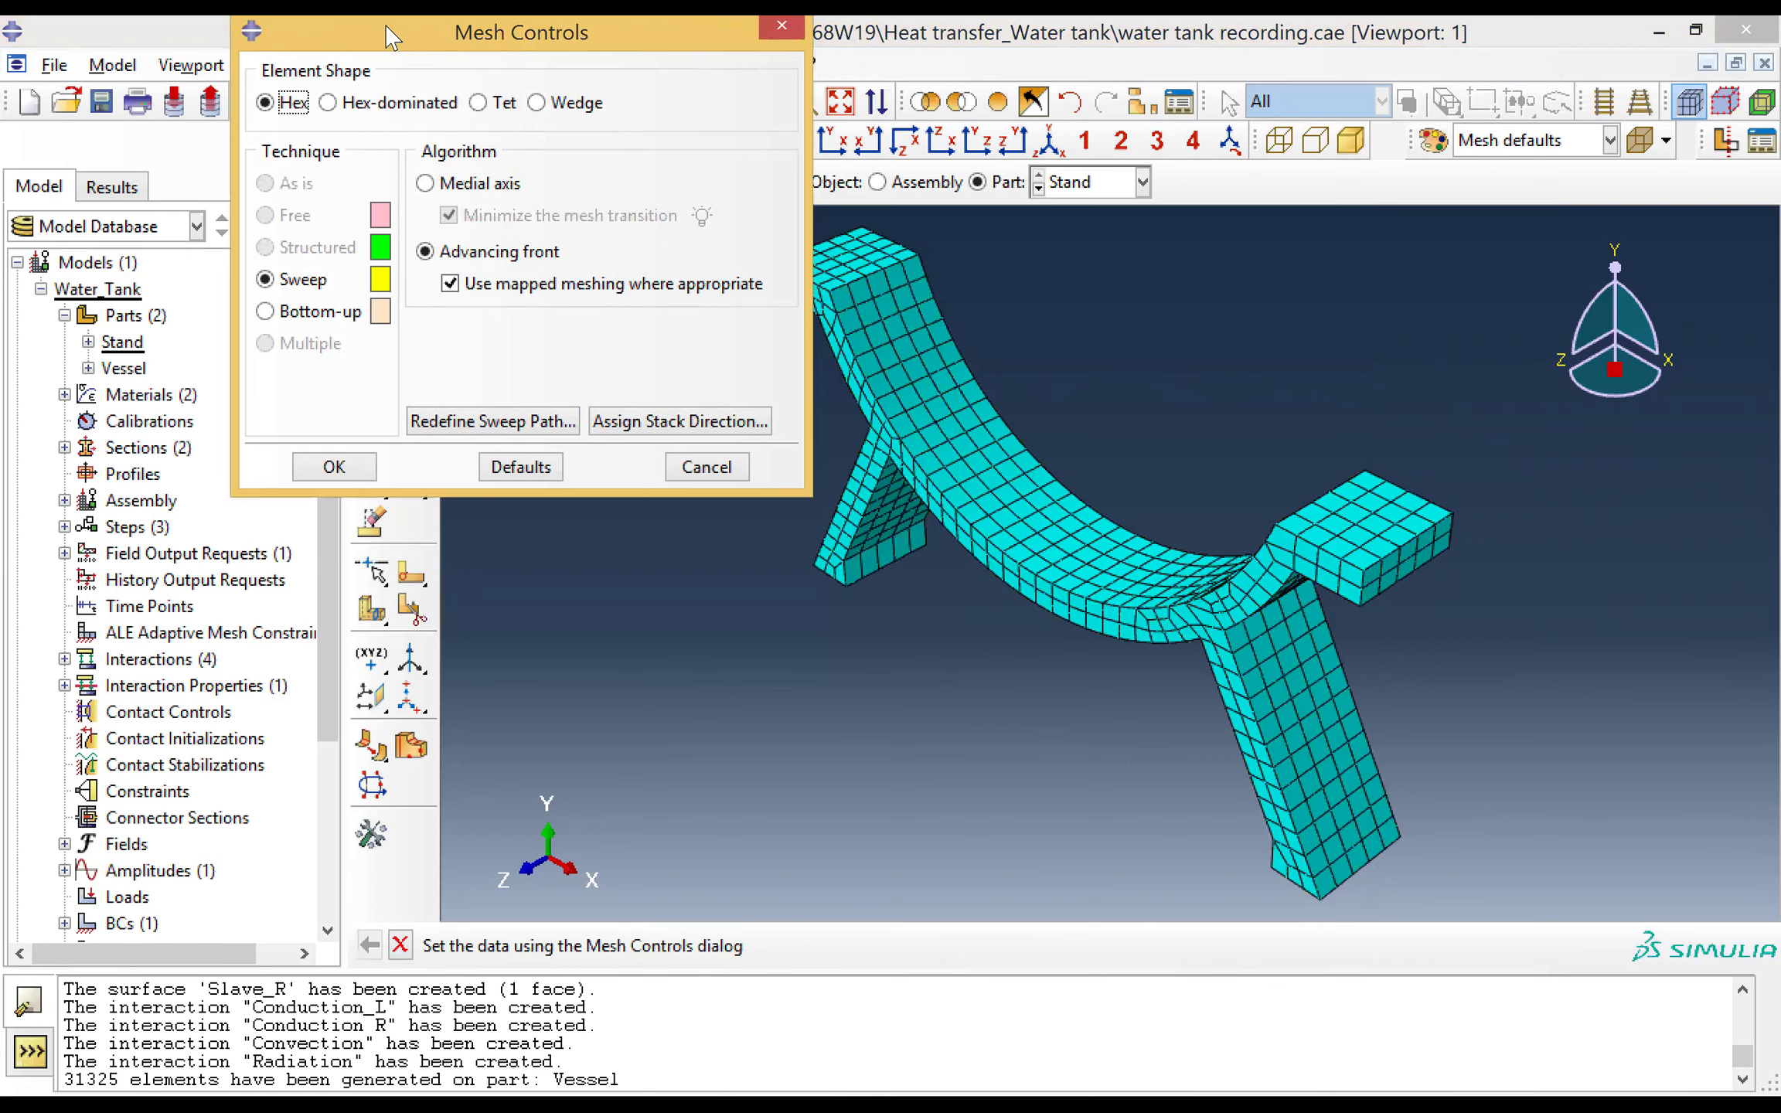
{"action": "left_click_drag", "start_coordinate": [418, 48], "coordinate": [410, 133]}
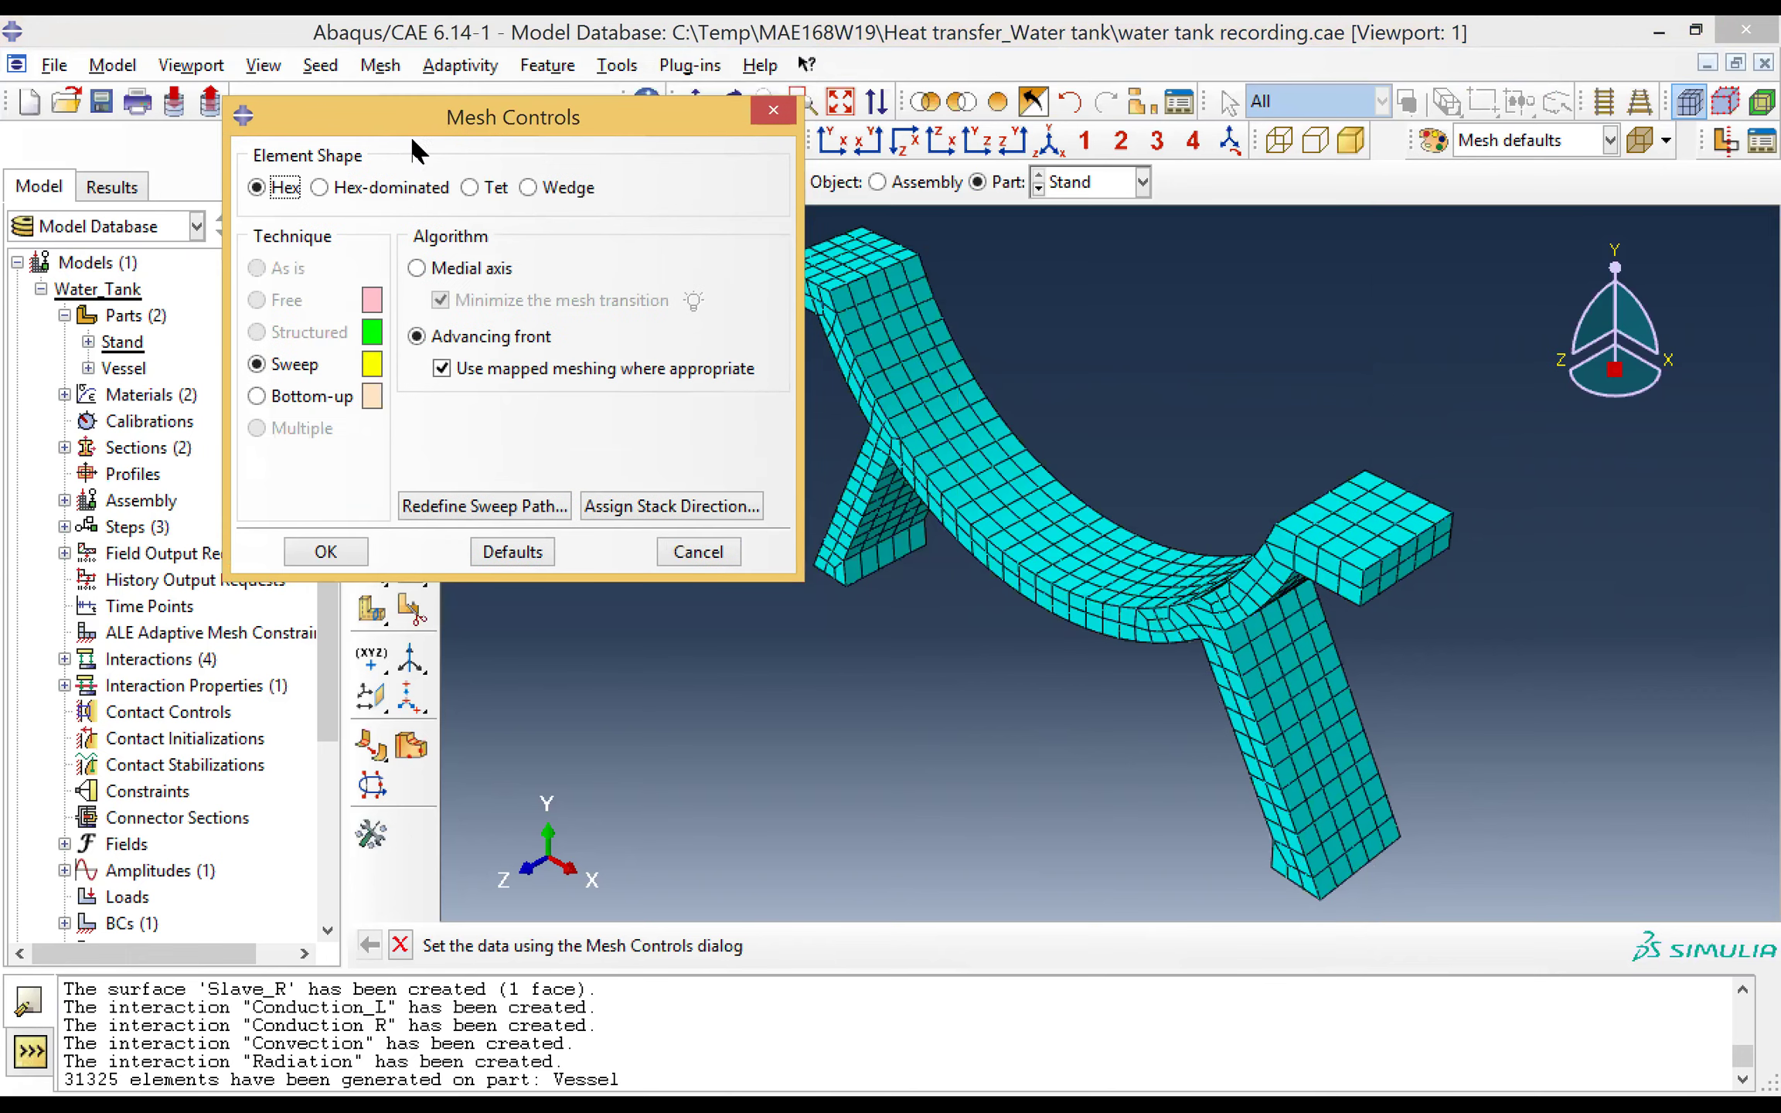
{"action": "left_click", "coordinate": [771, 116]}
{"action": "left_click", "coordinate": [374, 267]}
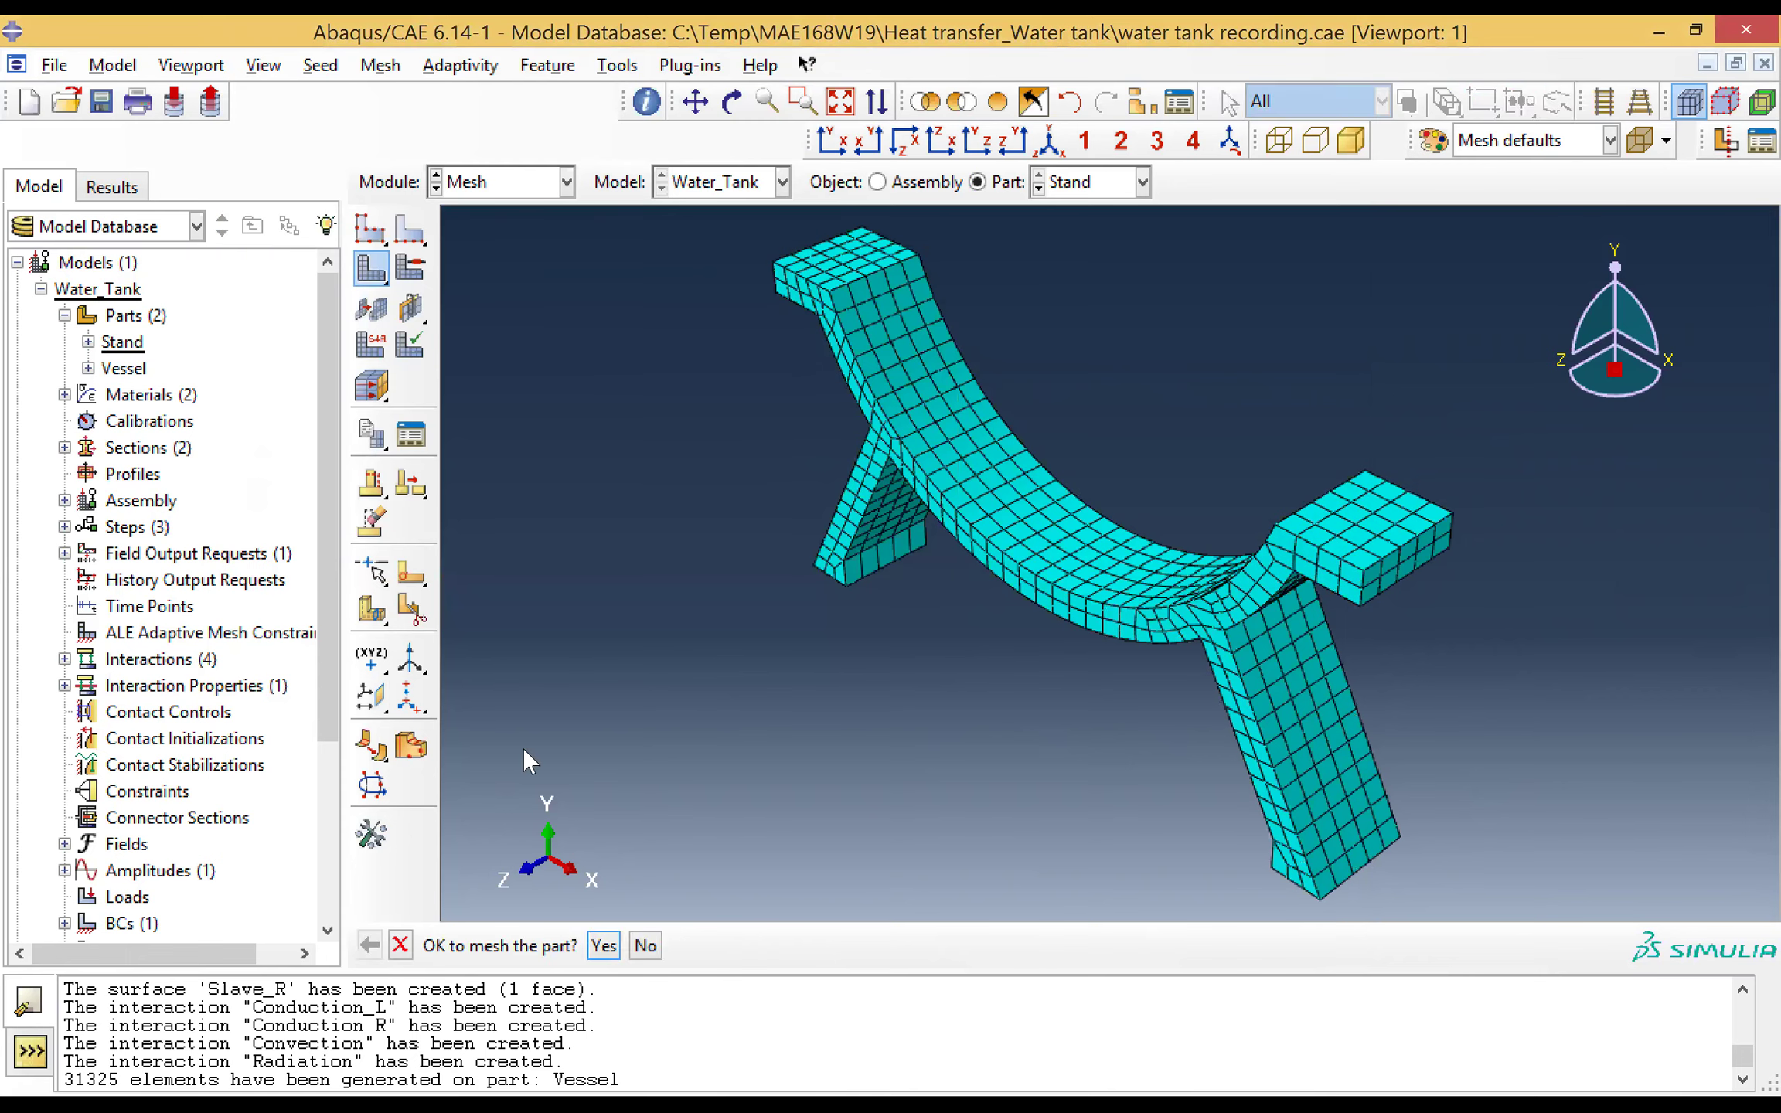
{"action": "left_click", "coordinate": [604, 946]}
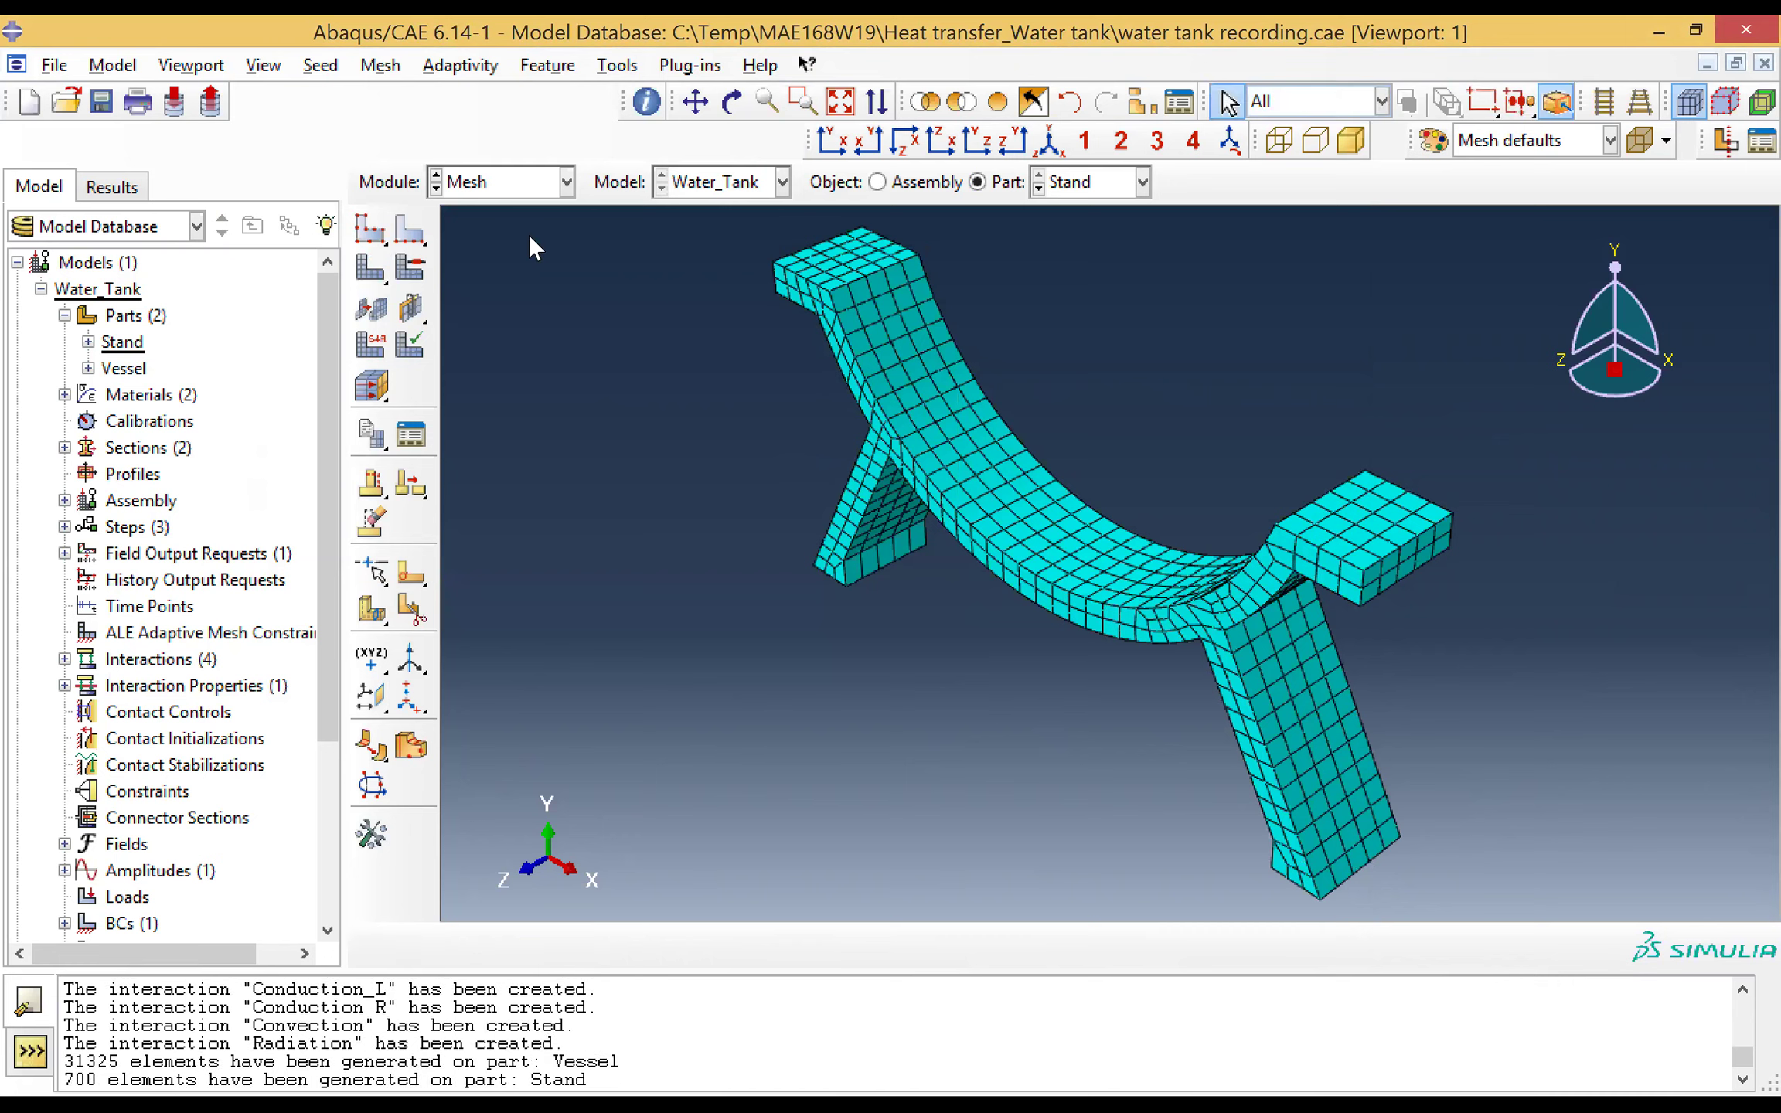
Step: Show the meshed assembly, turn off the view cut, and rotate the model to inspect the tank and stands
{"action": "left_click", "coordinate": [880, 184]}
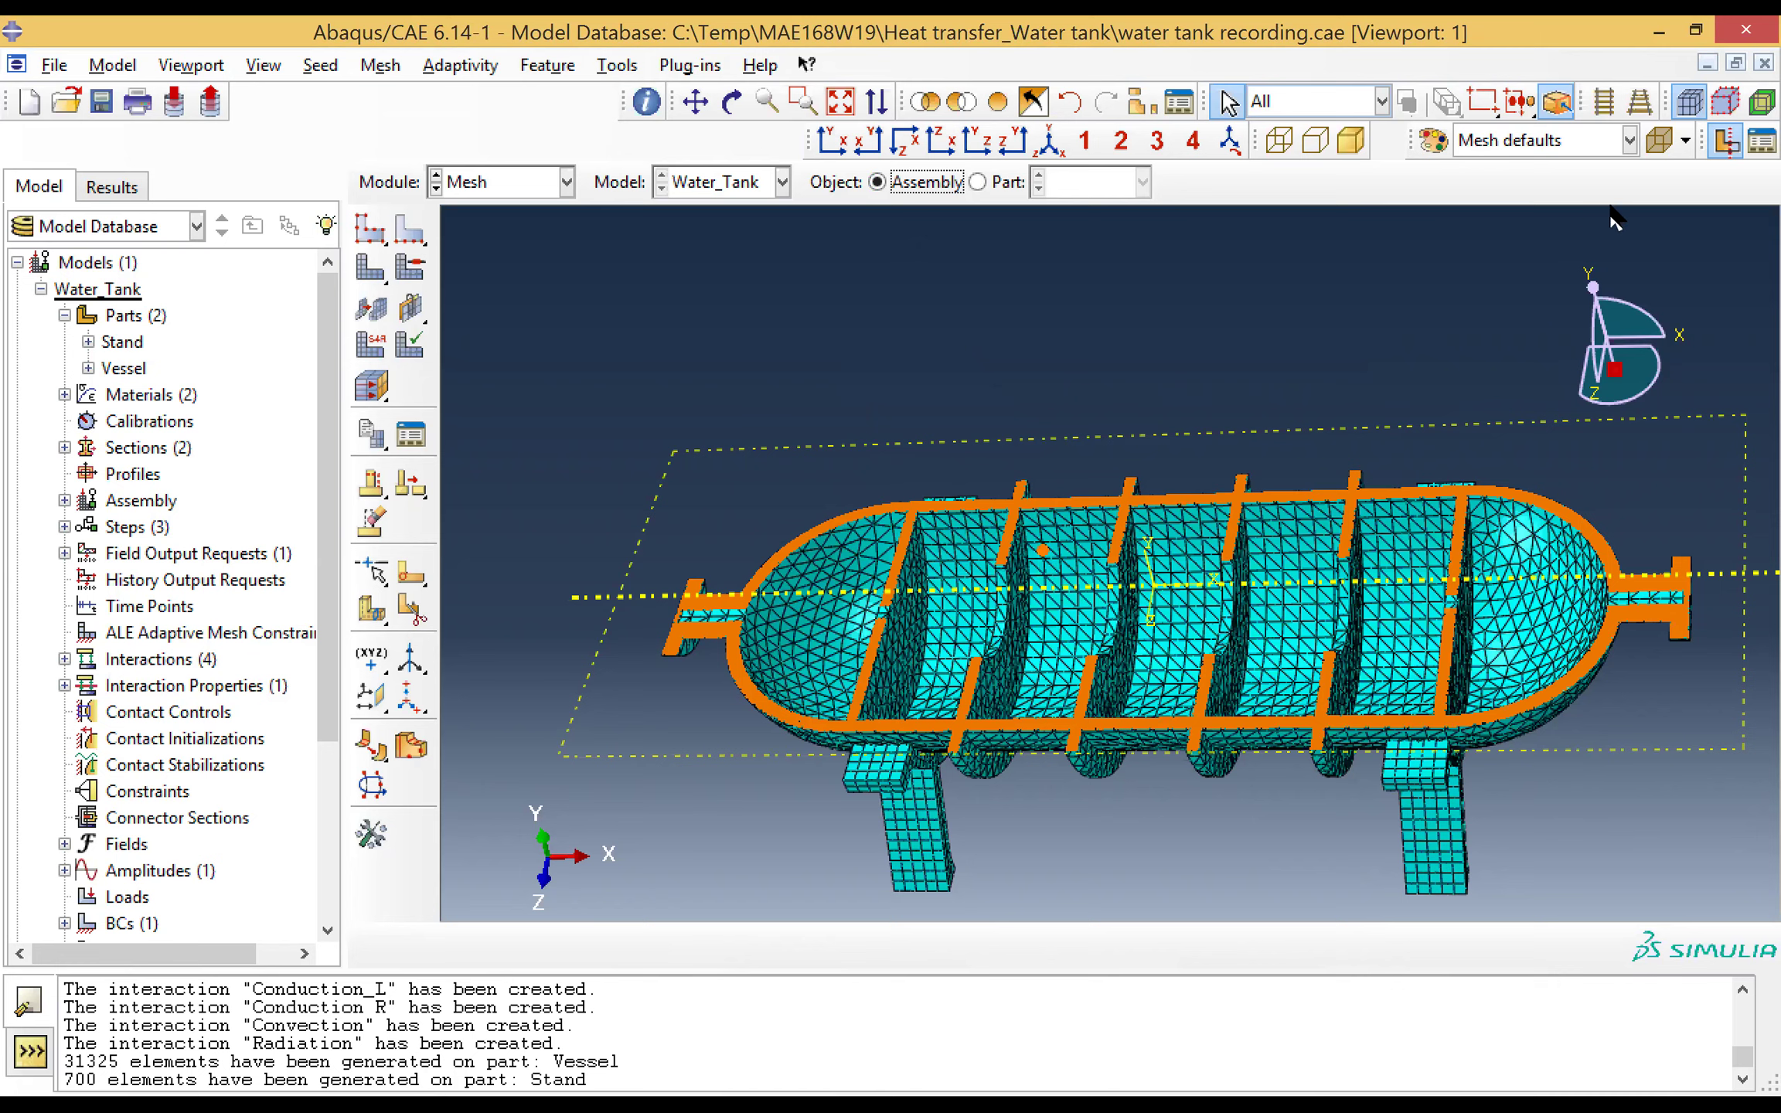
{"action": "left_click", "coordinate": [1729, 145]}
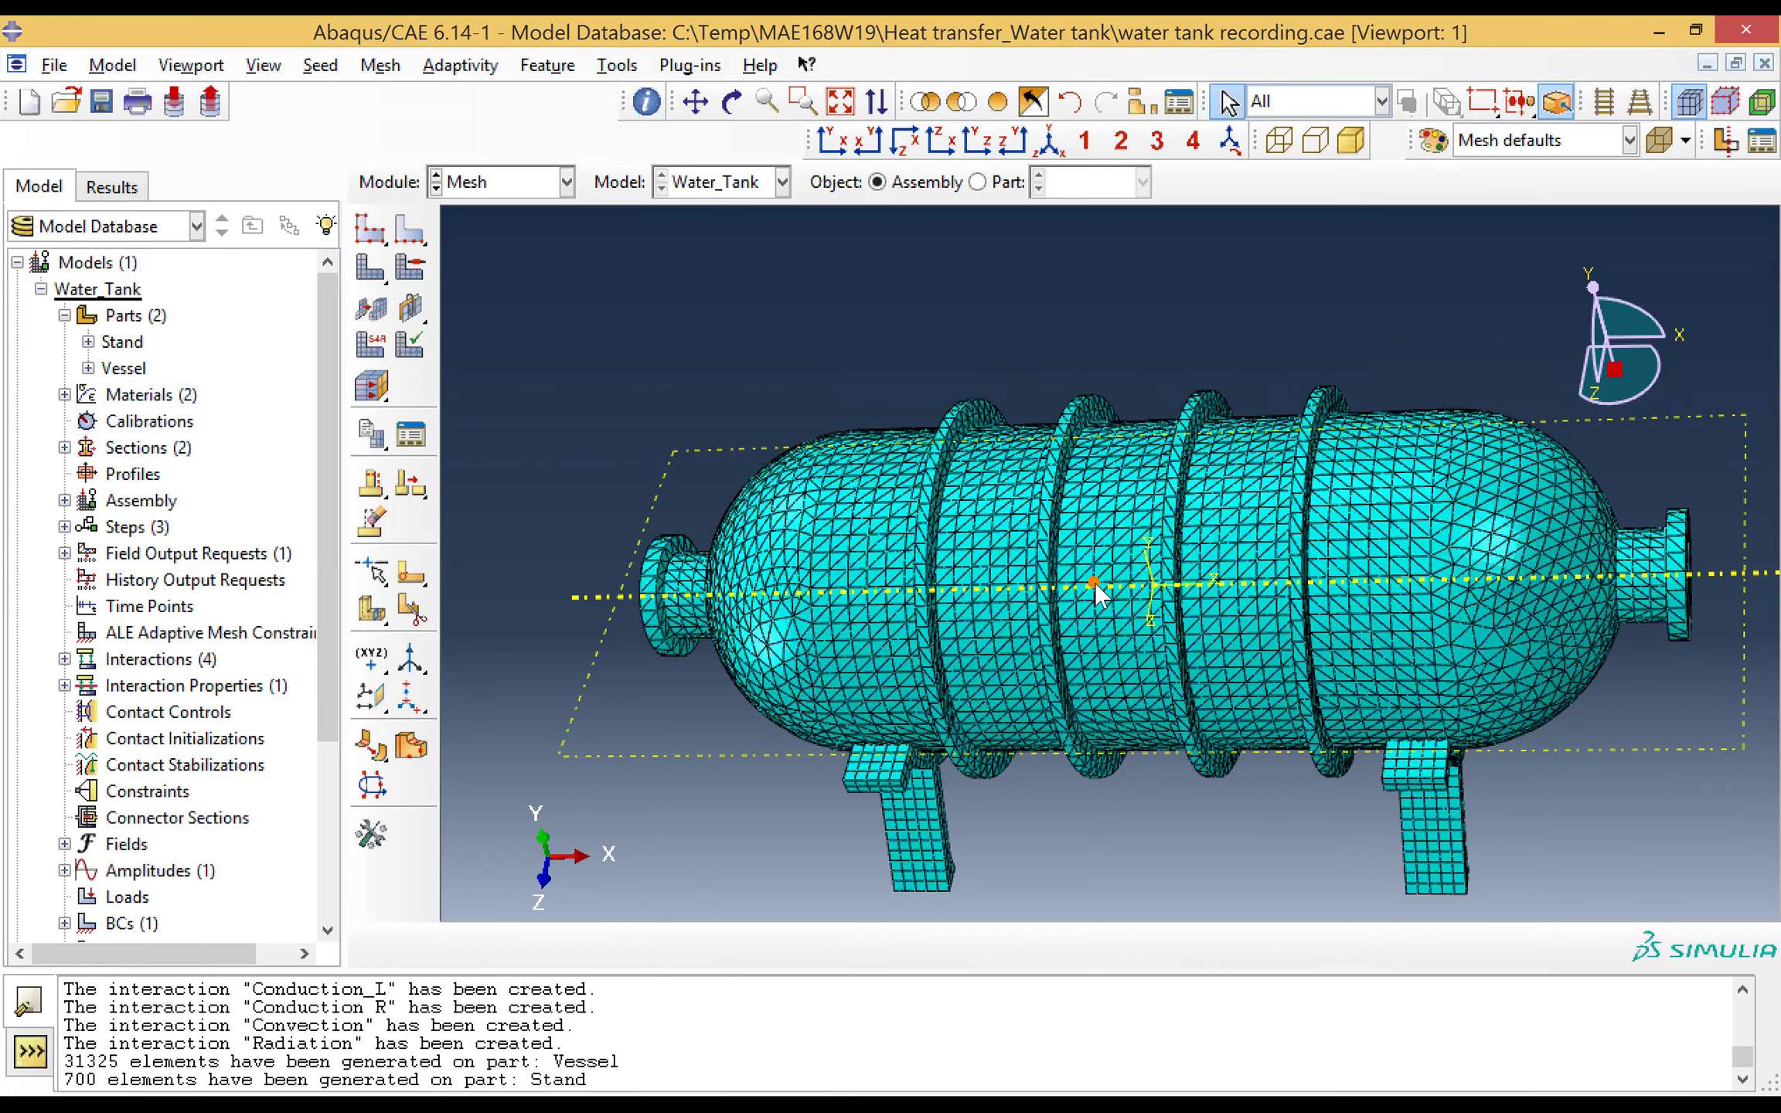
{"action": "left_click", "coordinate": [731, 102]}
{"action": "left_click_drag", "start_coordinate": [1017, 578], "coordinate": [850, 449]}
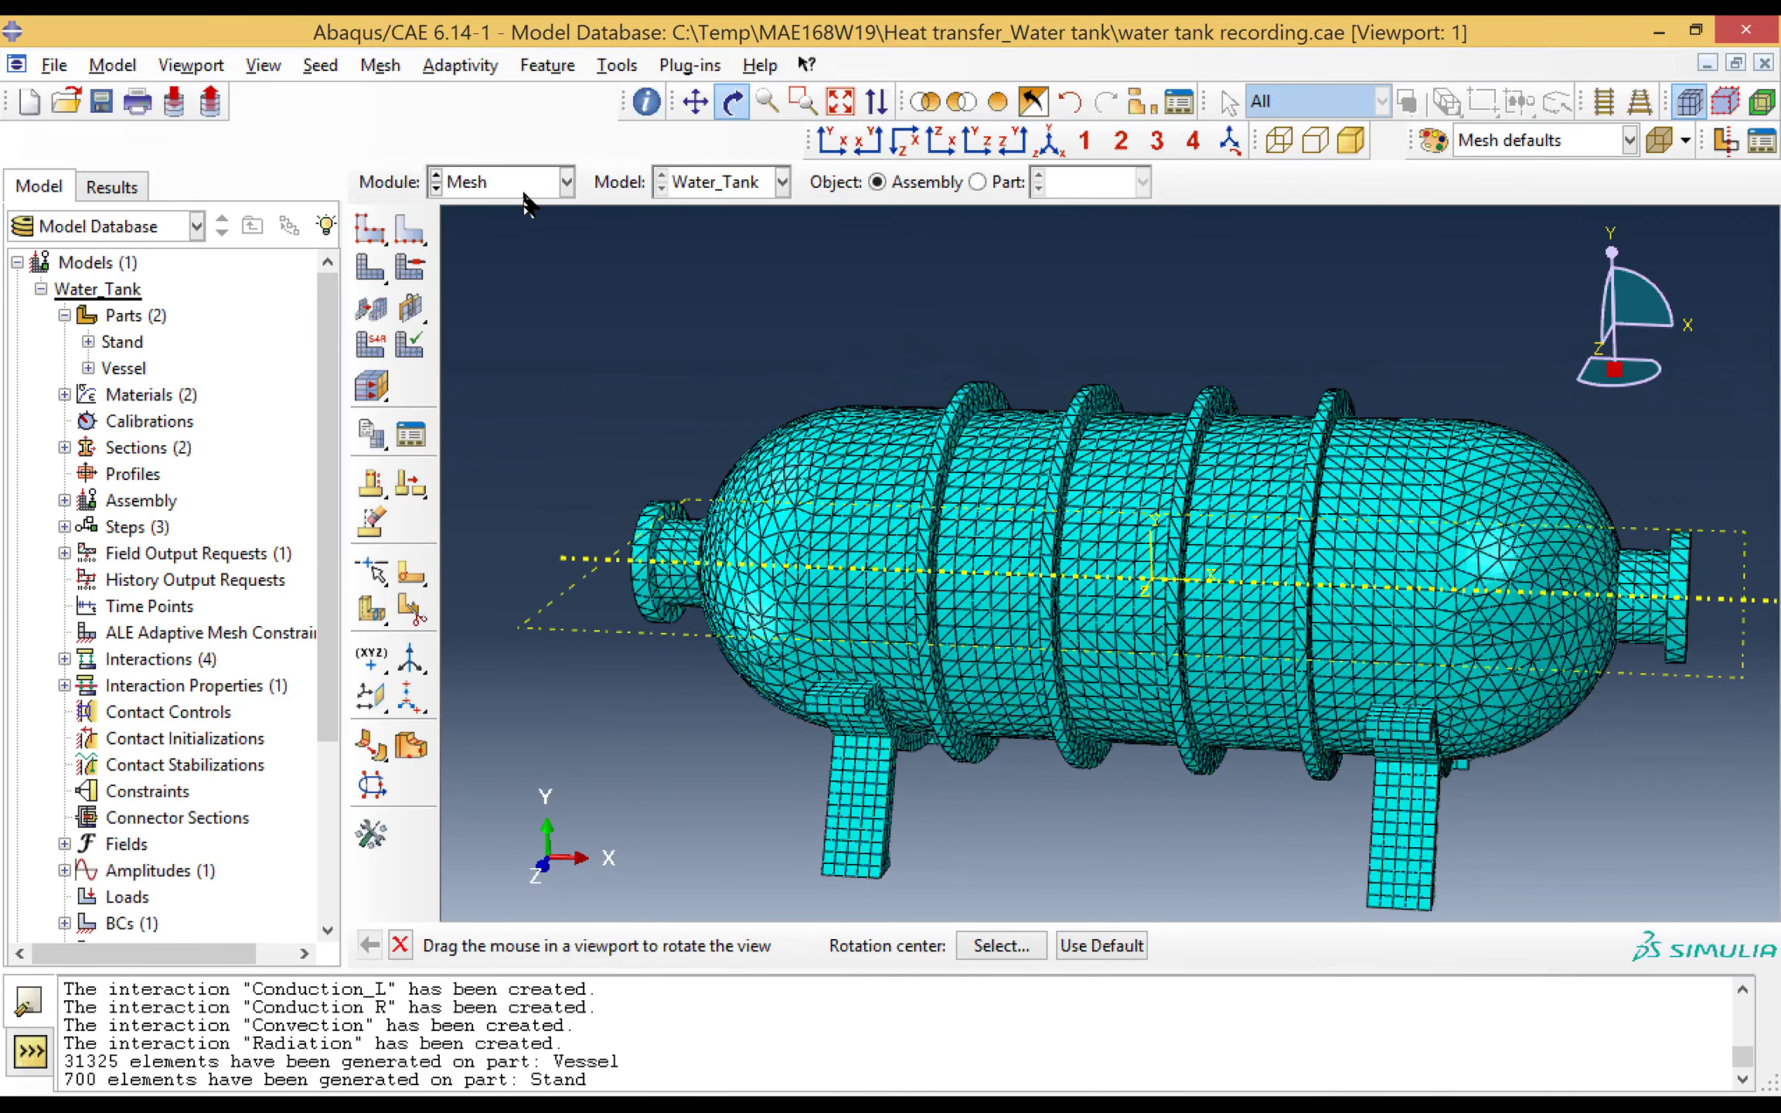
Step: Switch to the Job module and create a full analysis job named Job-Water_tank from the Water_Tank model with default settings
{"action": "left_click", "coordinate": [524, 194]}
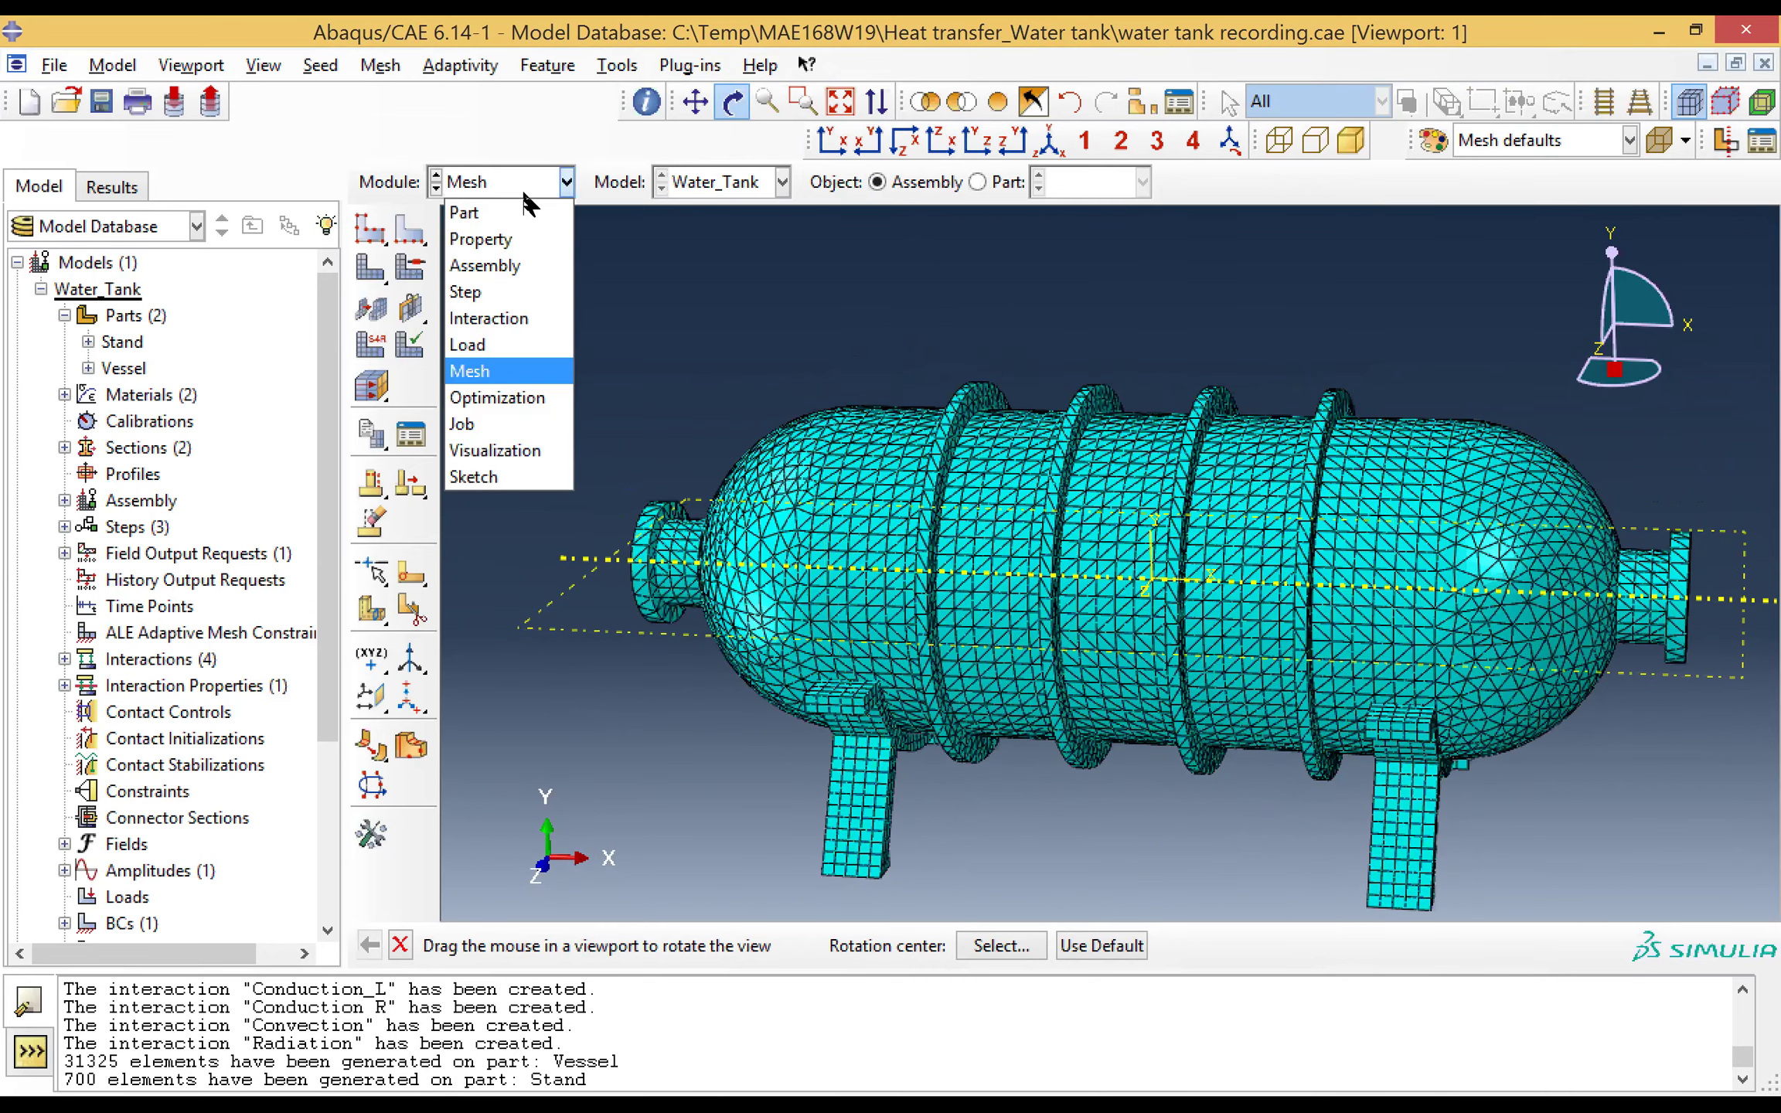
{"action": "left_click", "coordinate": [525, 426]}
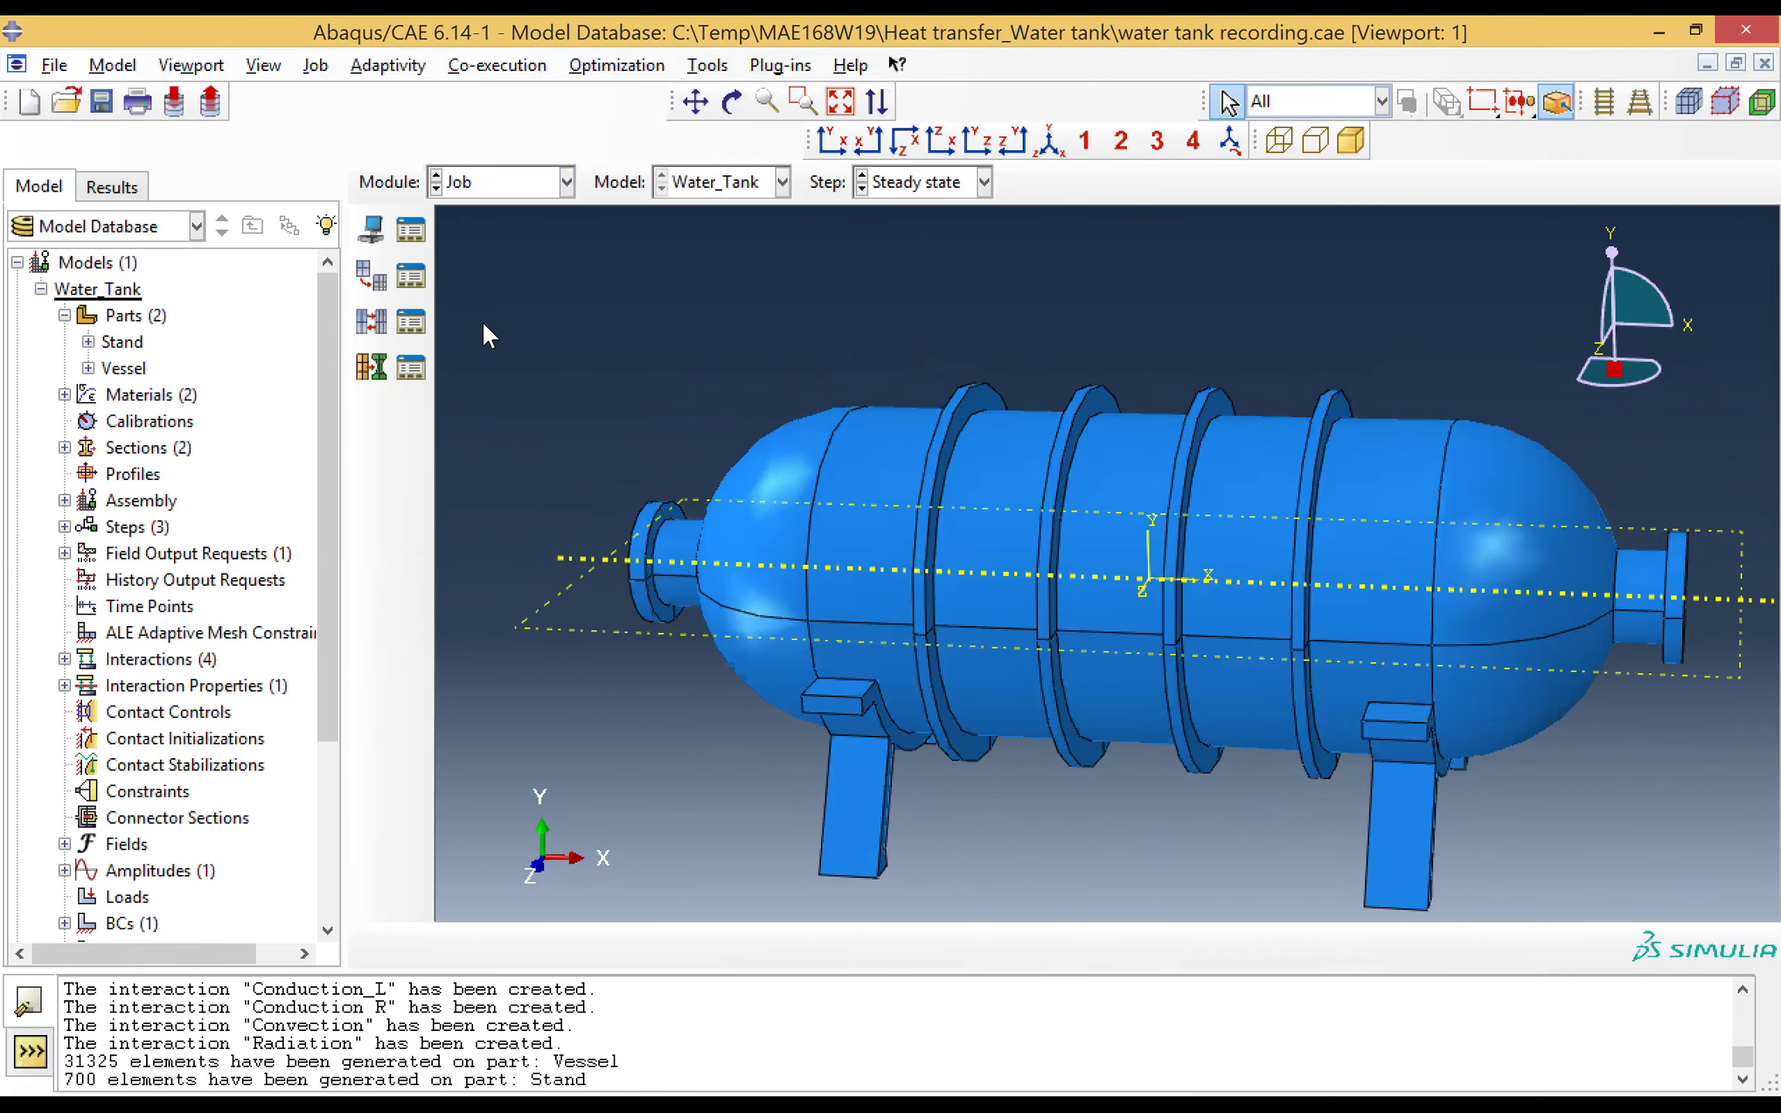
{"action": "left_click", "coordinate": [372, 229]}
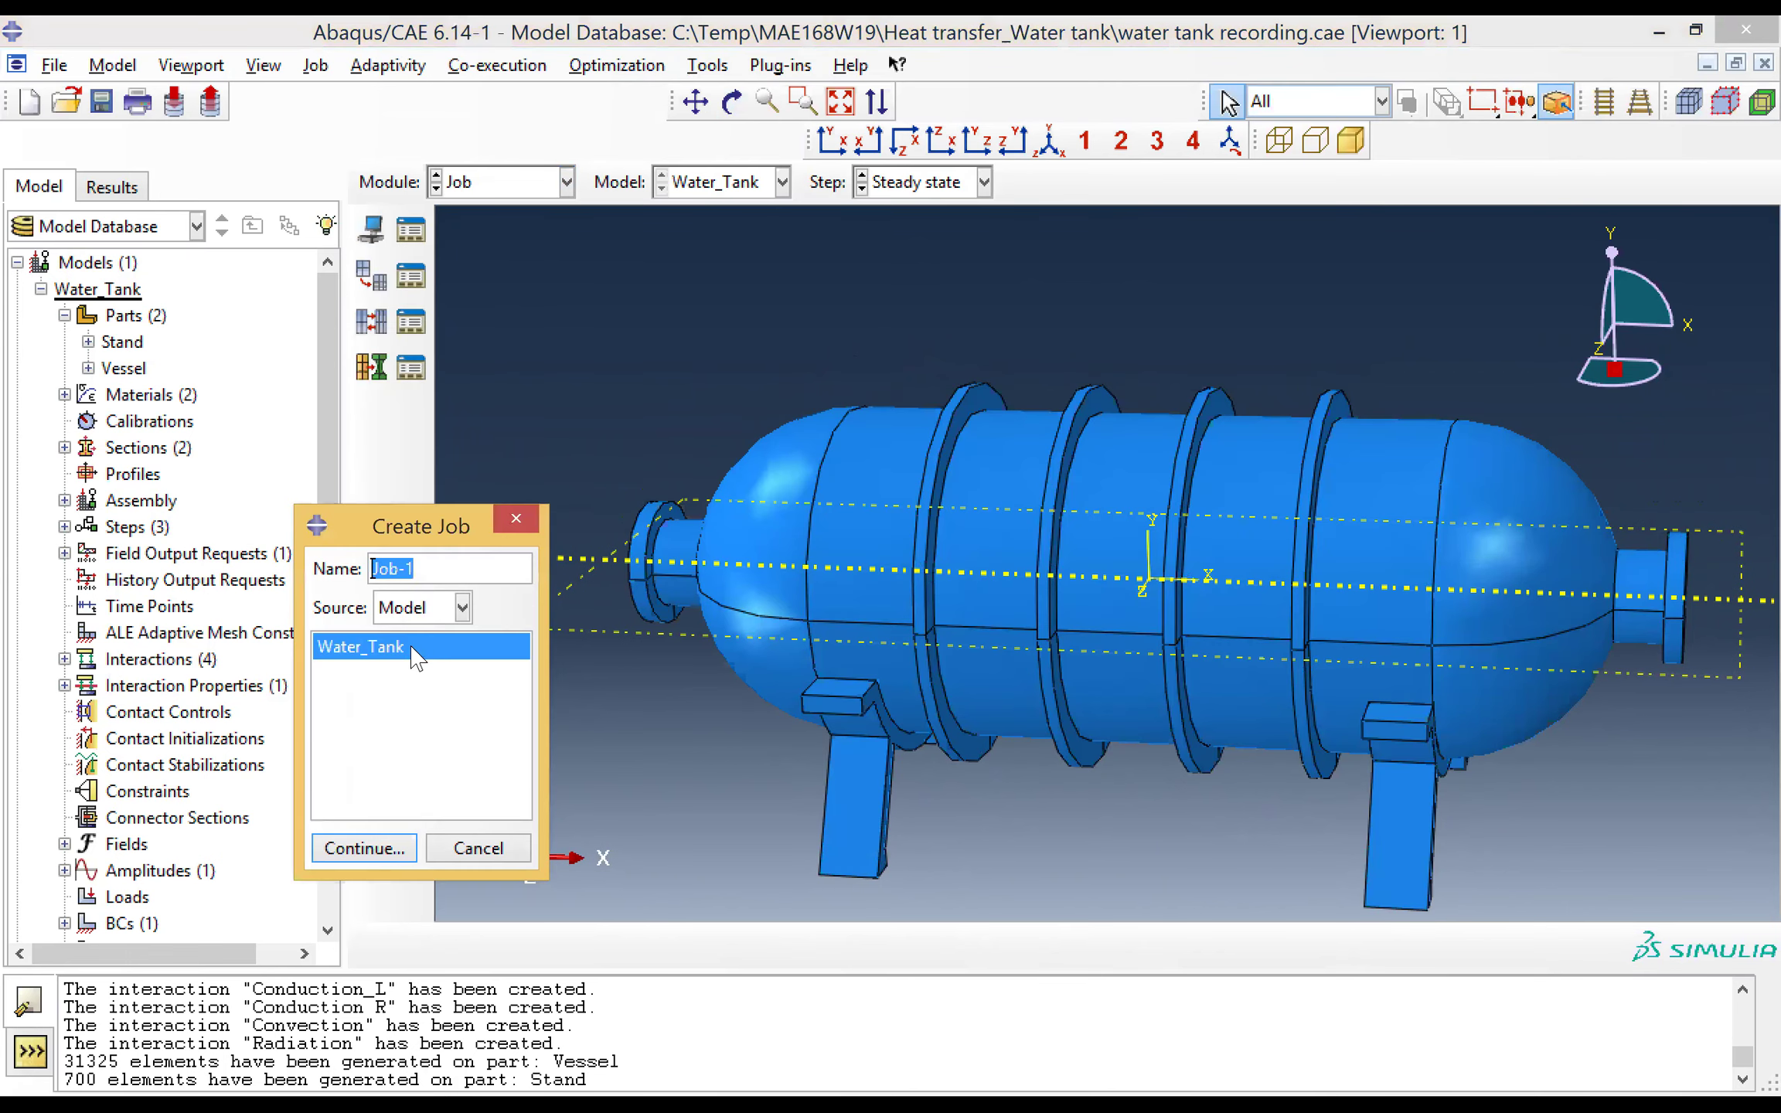
{"action": "left_click", "coordinate": [430, 577]}
{"action": "key", "text": "BackSpace"}
{"action": "key", "text": "BackSpace"}
{"action": "type", "text": "-Water_tank"}
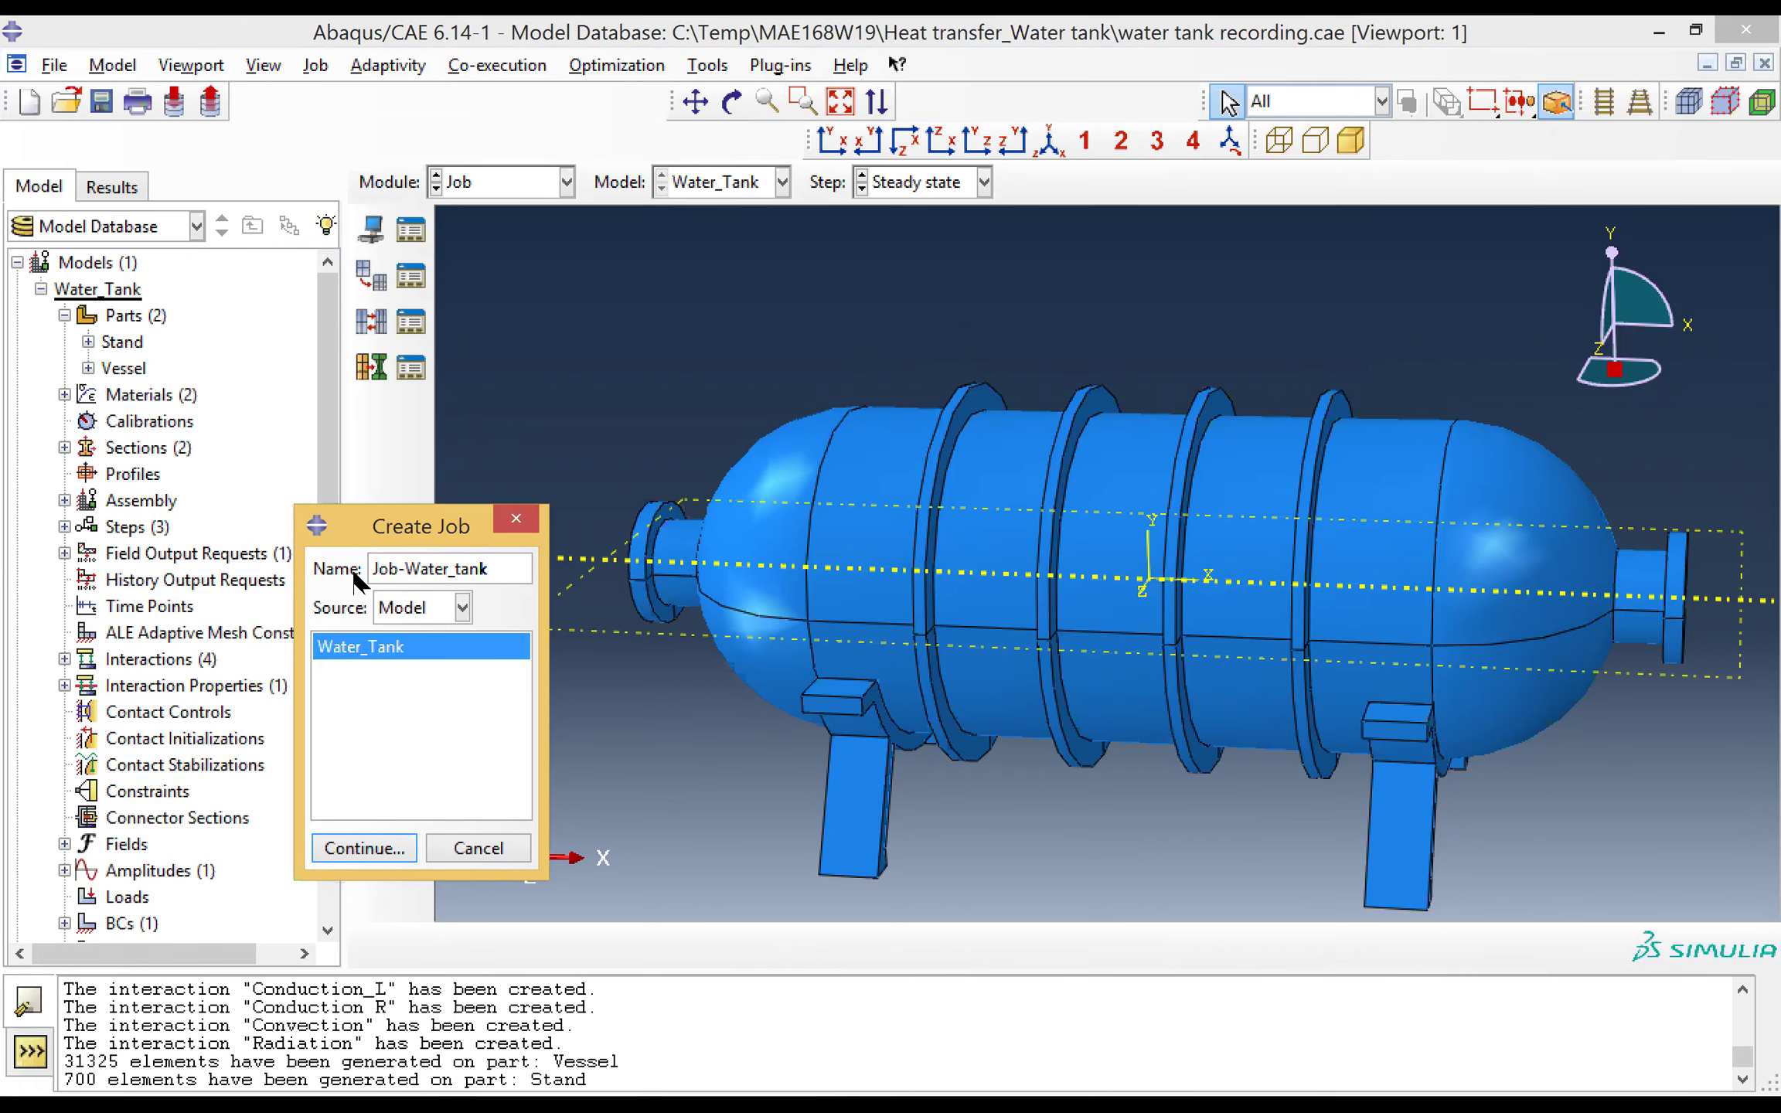
{"action": "left_click", "coordinate": [367, 855]}
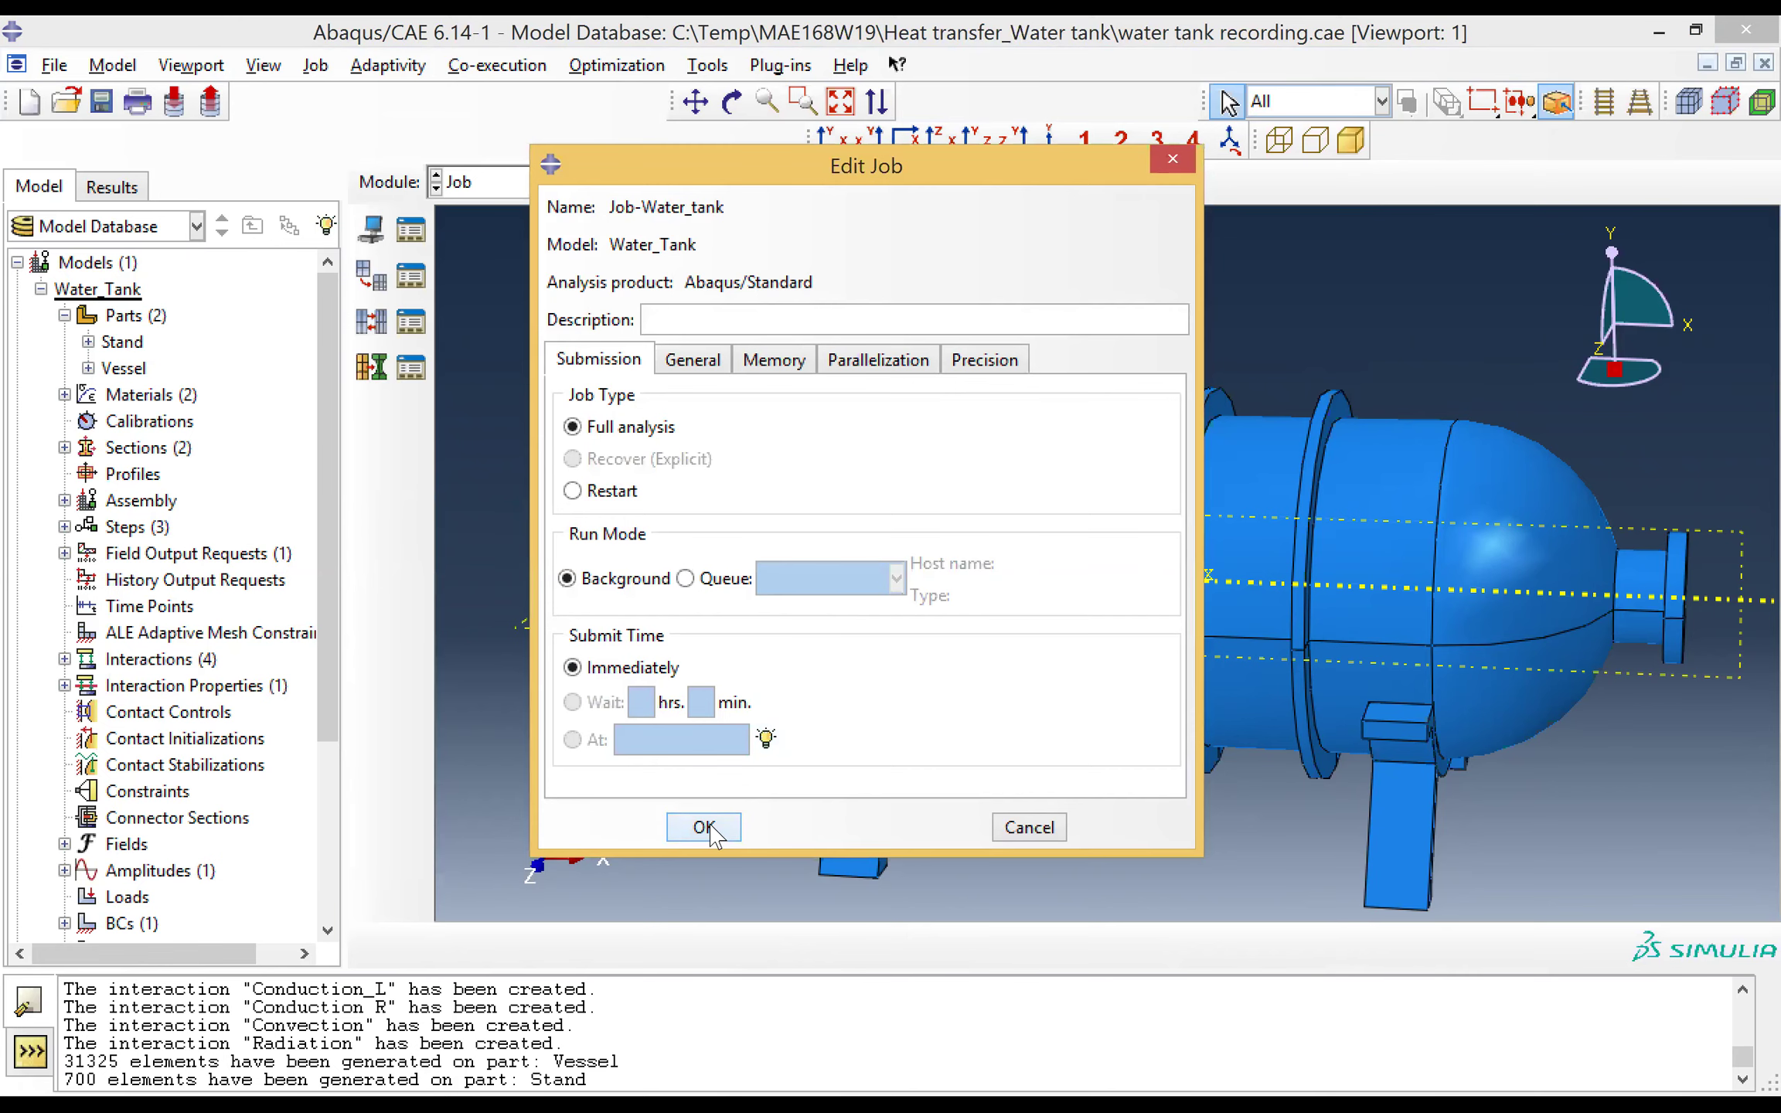
Step: Submit Job-Water_tank for analysis, continuing without history output requests, and monitor the run through to the end
{"action": "left_click", "coordinate": [410, 230]}
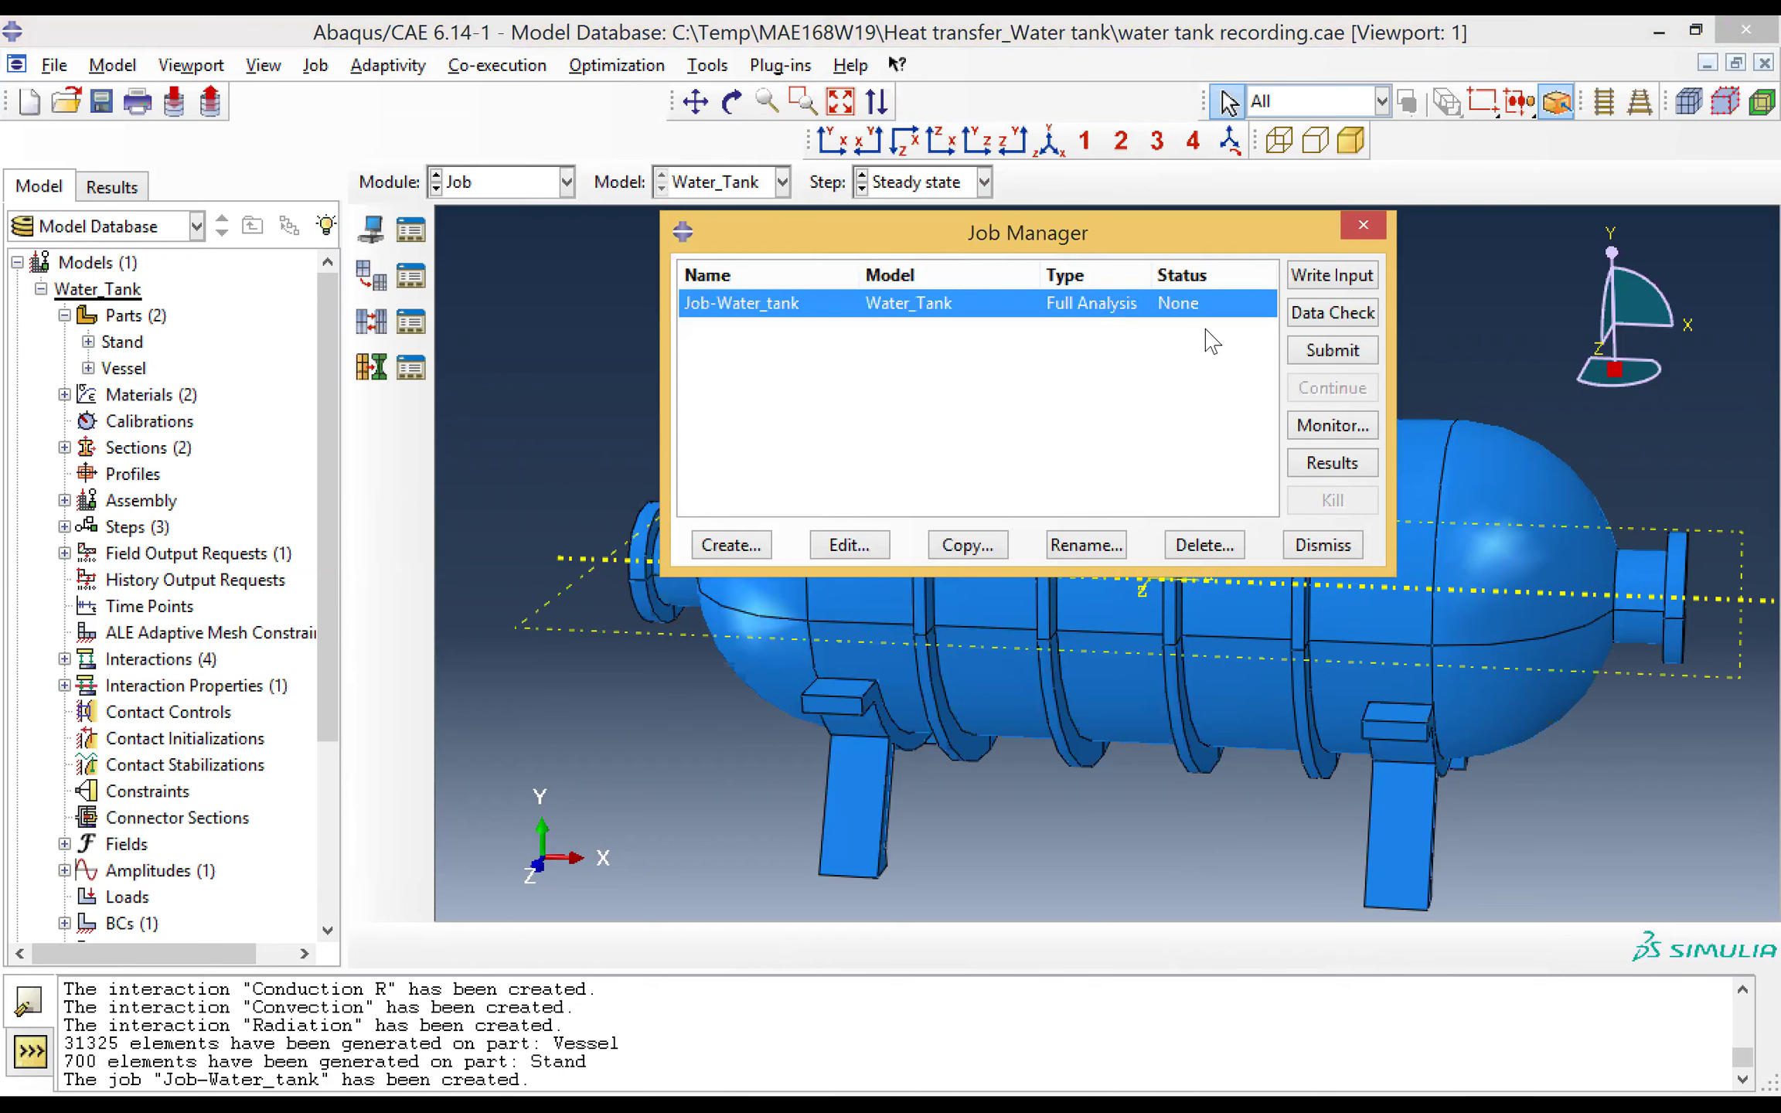
{"action": "left_click", "coordinate": [1334, 359]}
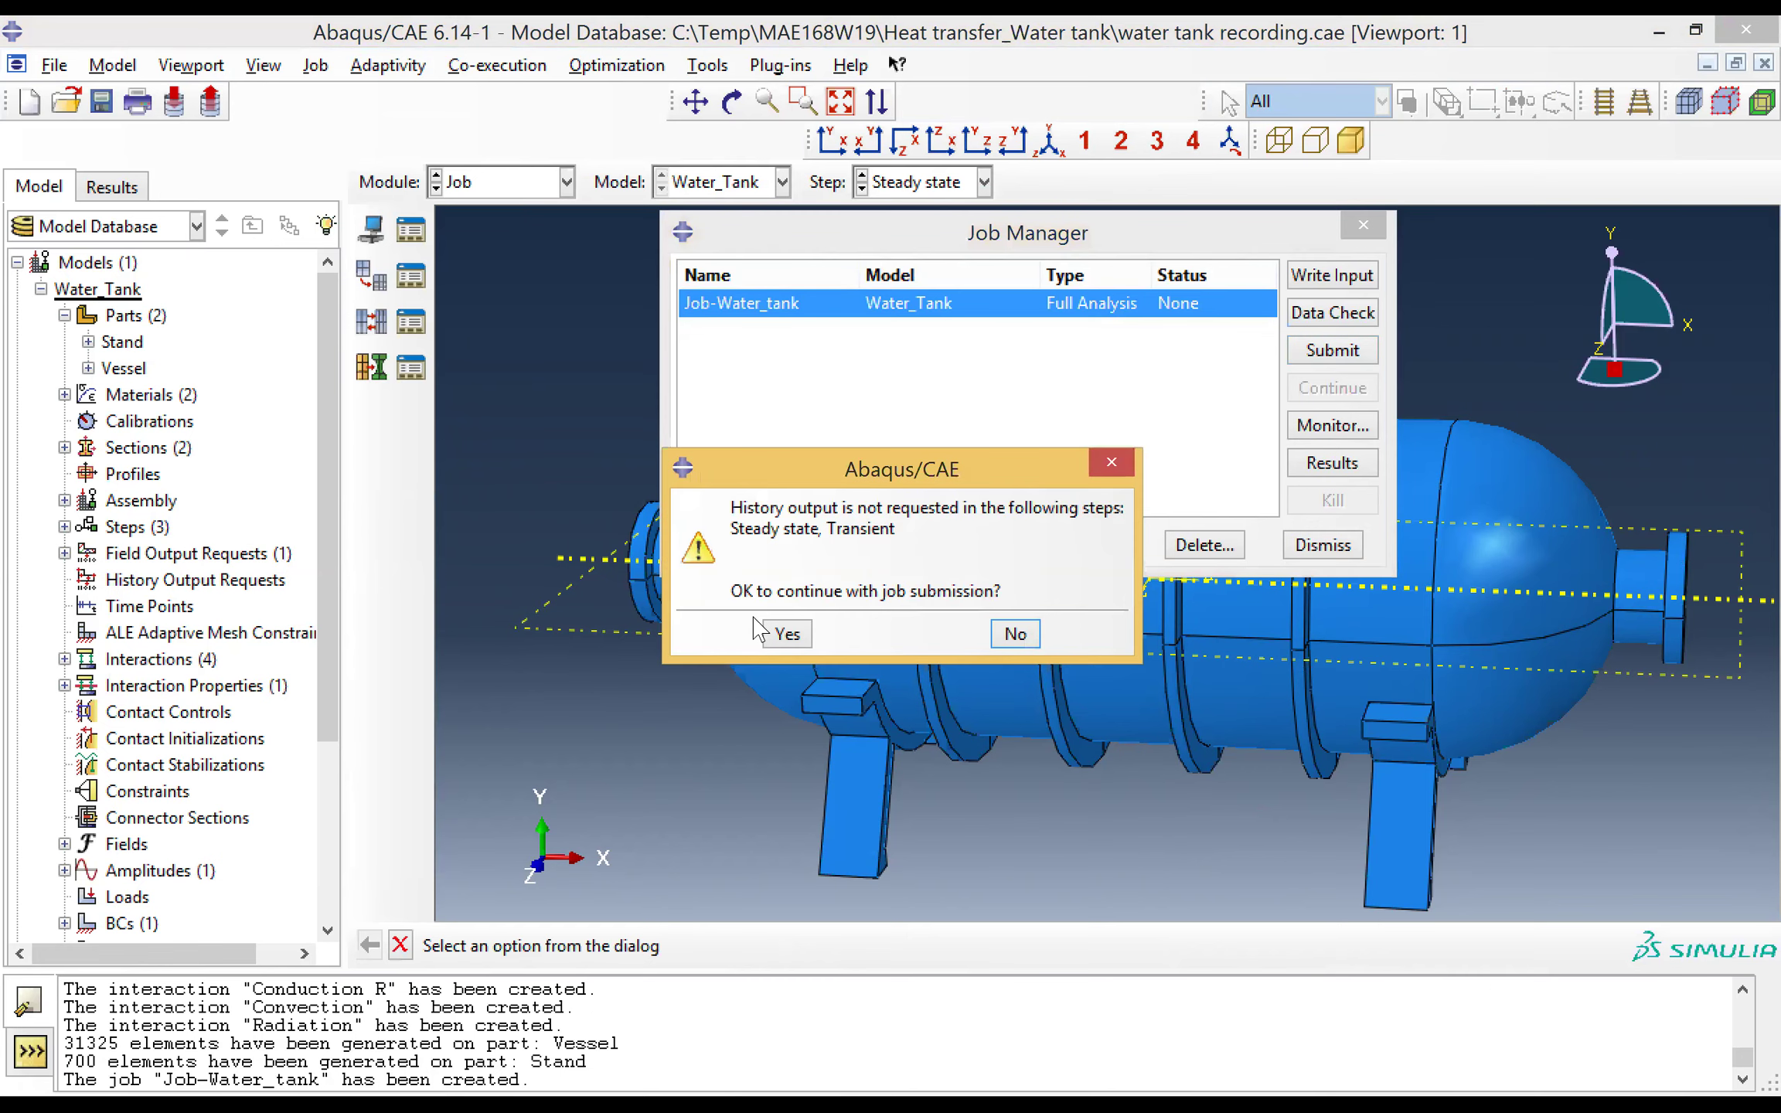
{"action": "left_click", "coordinate": [787, 634]}
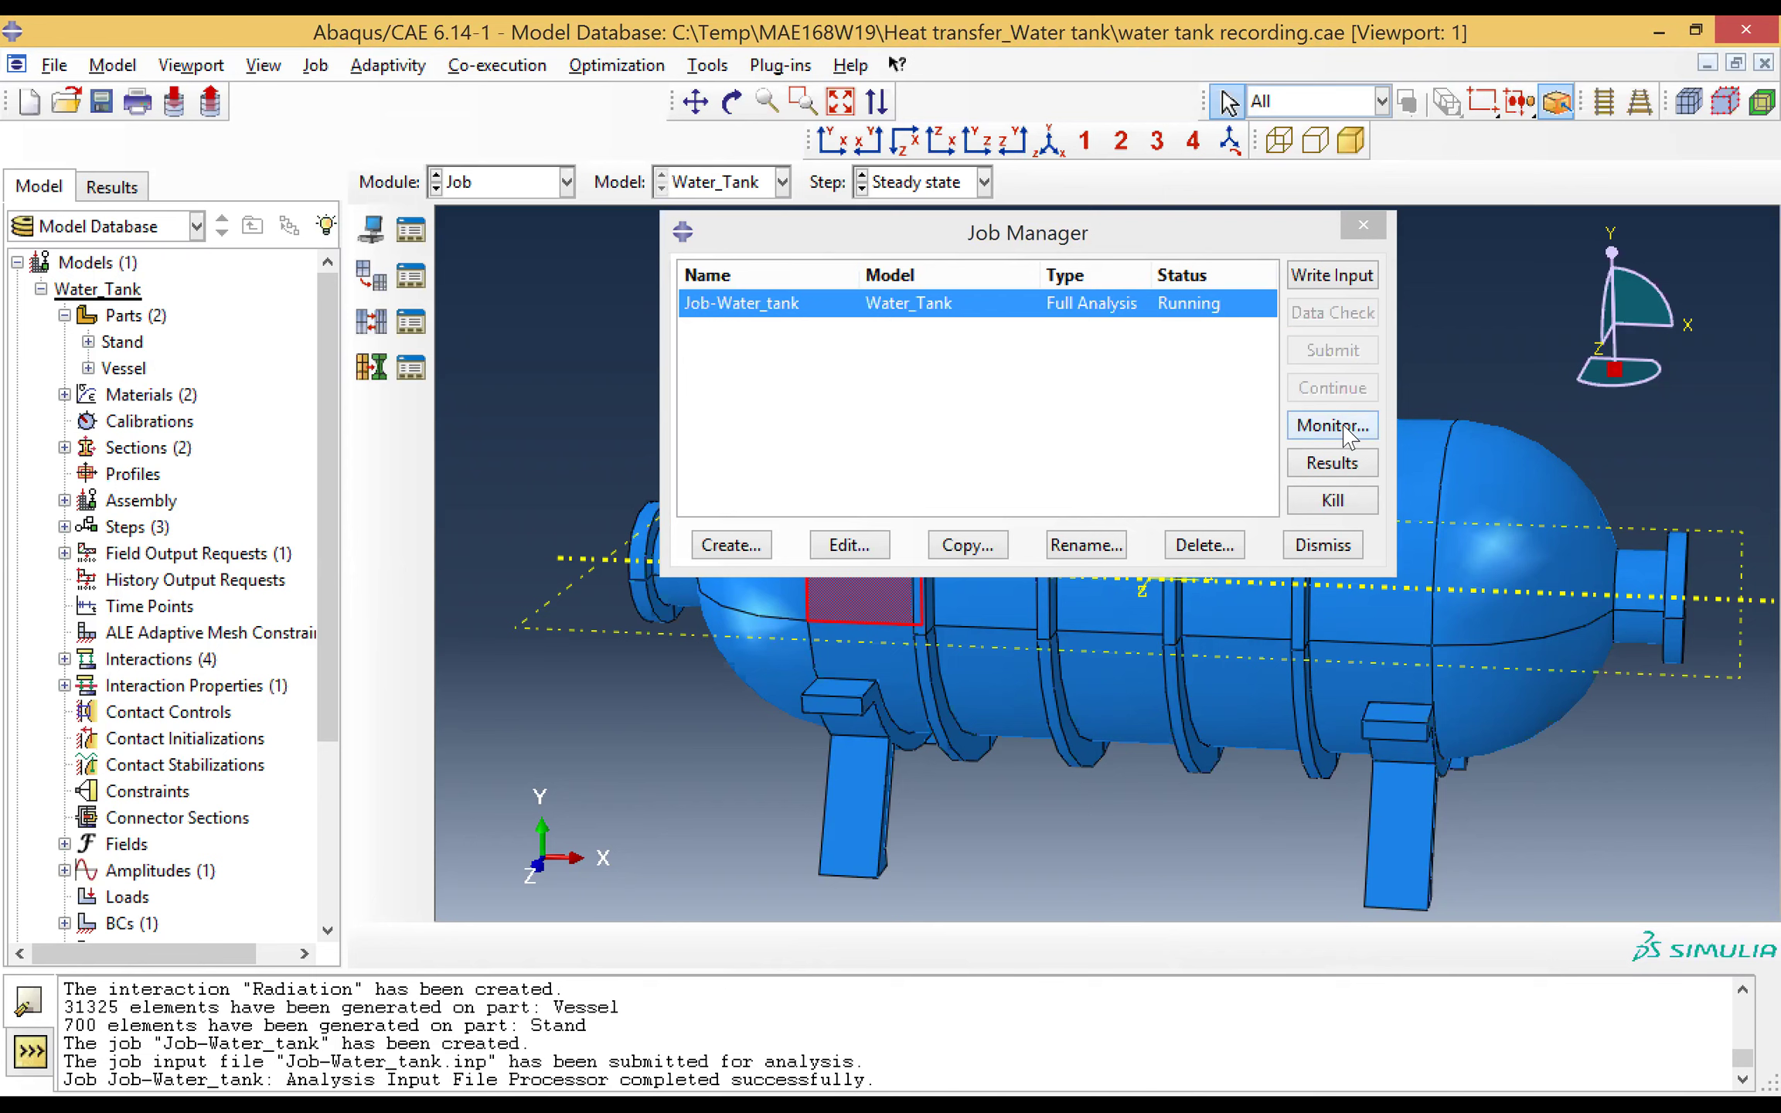
{"action": "left_click", "coordinate": [1343, 426]}
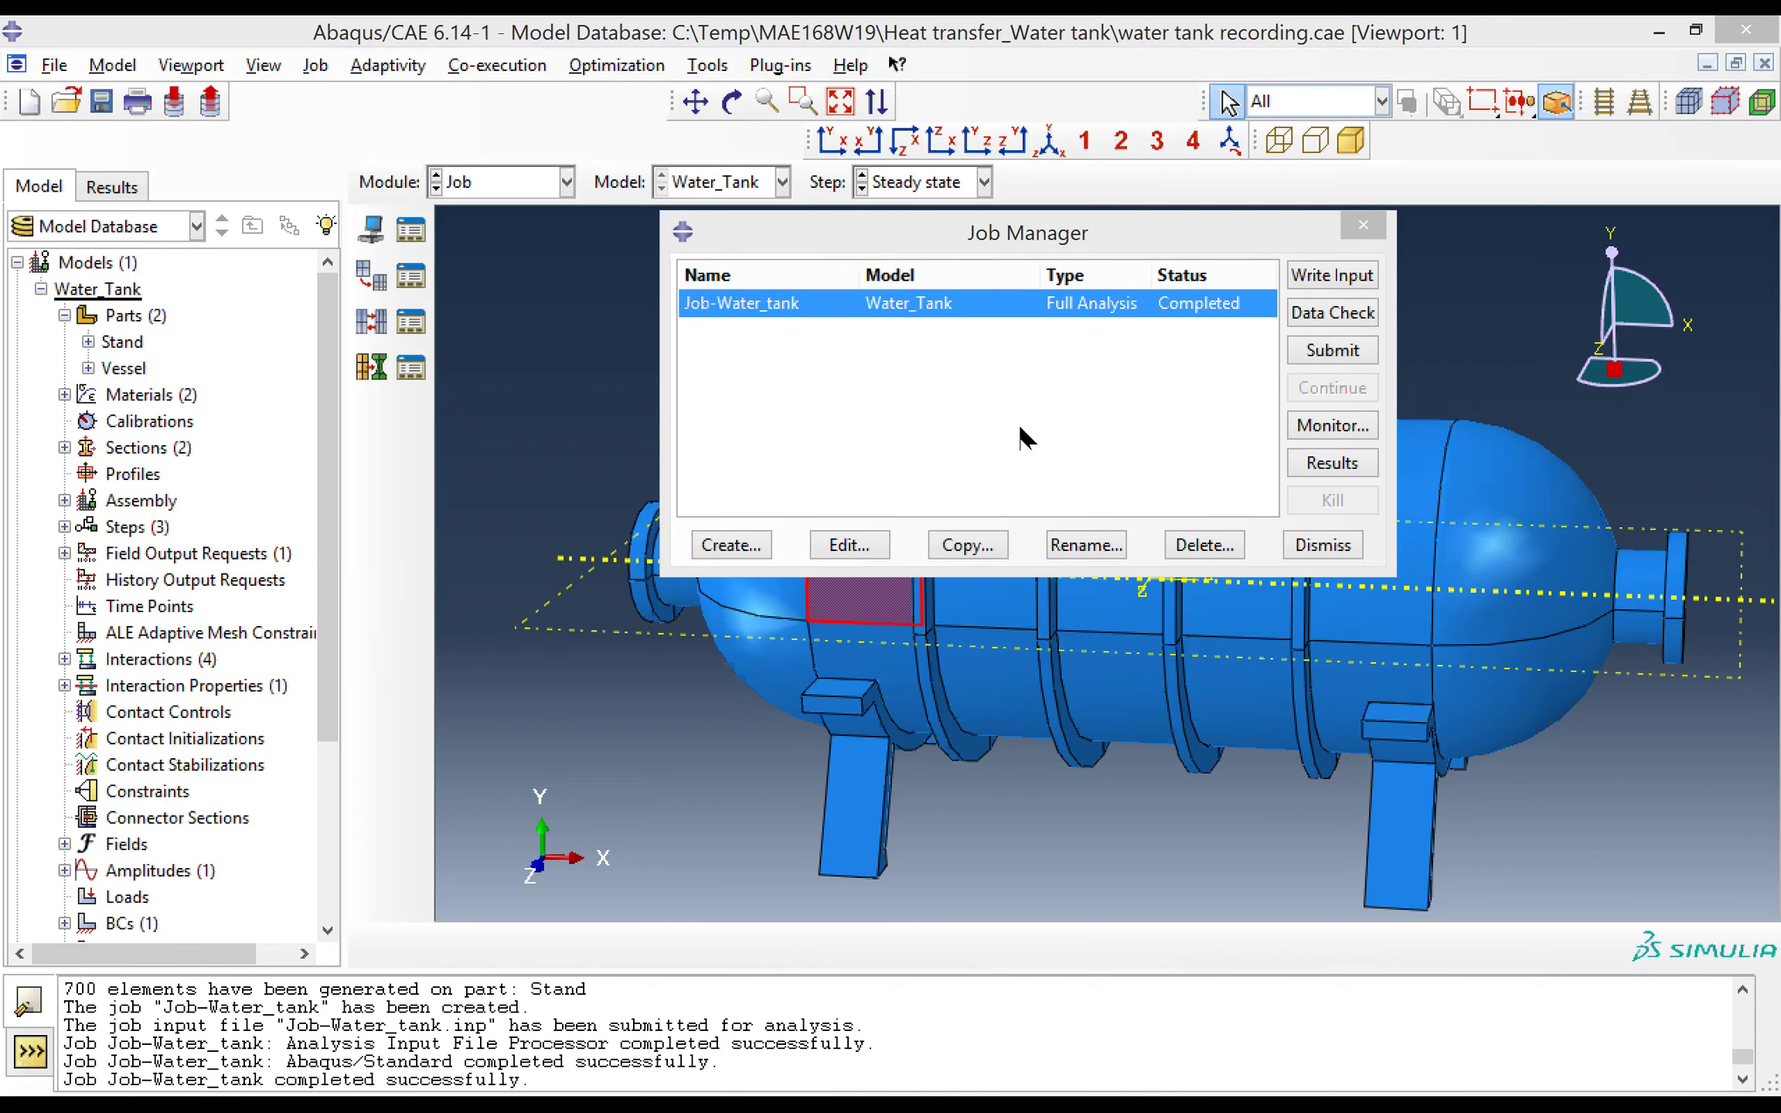
{"action": "left_click", "coordinate": [1365, 546]}
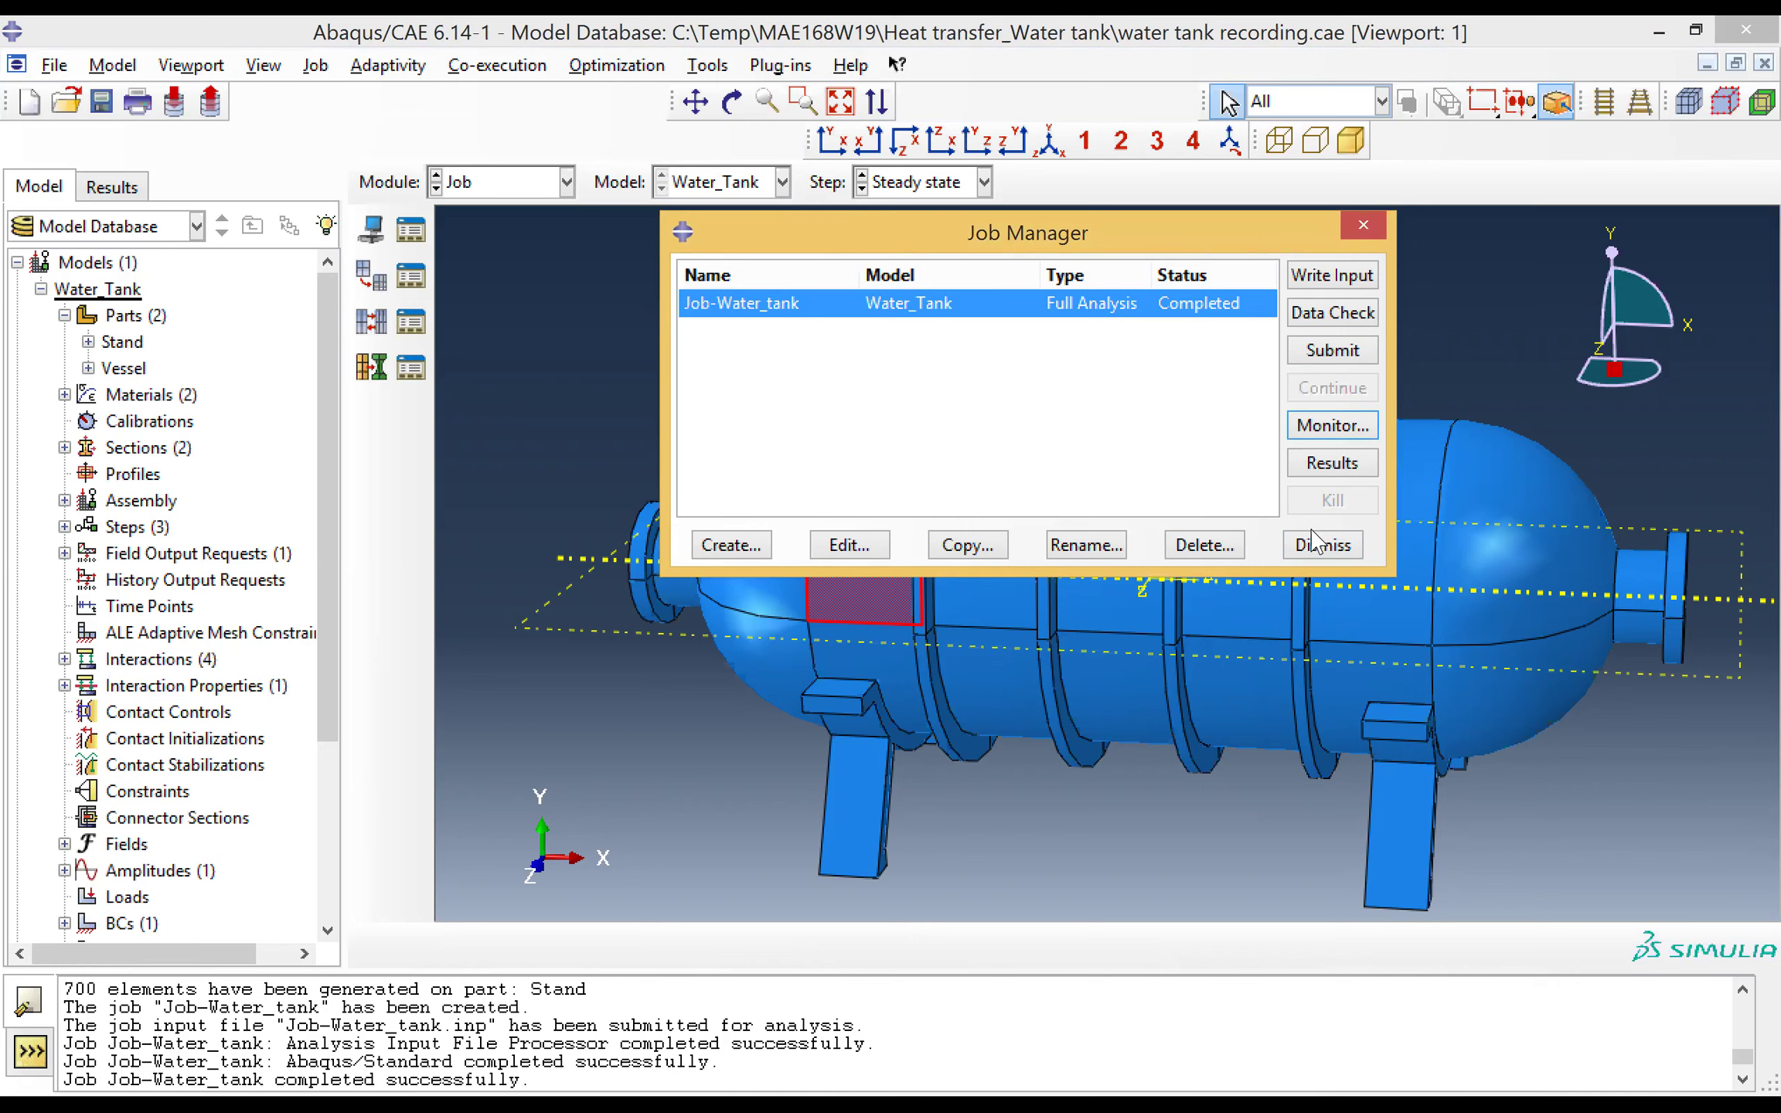
Step: Open the Job-Water_tank results as a contour plot on the undeformed tank, cut open along the Y-Plane
{"action": "left_click", "coordinate": [1332, 469]}
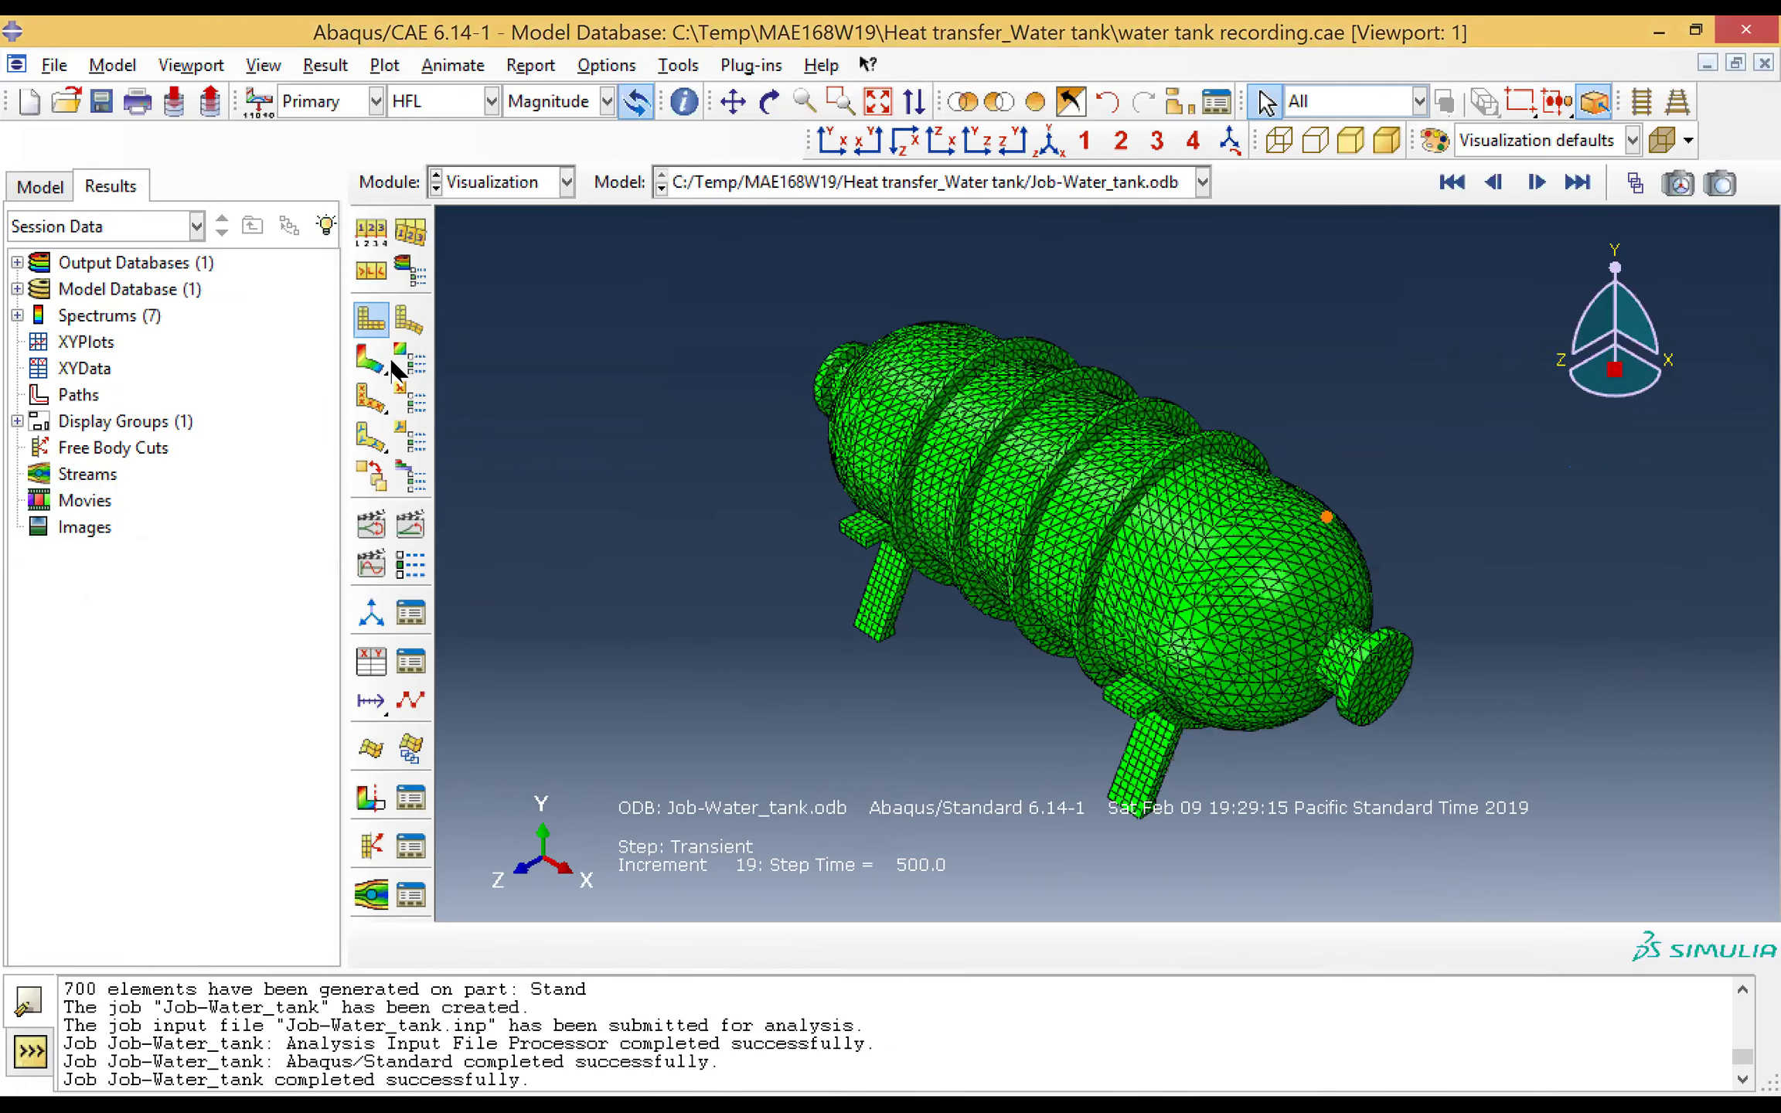
{"action": "left_click", "coordinate": [370, 360]}
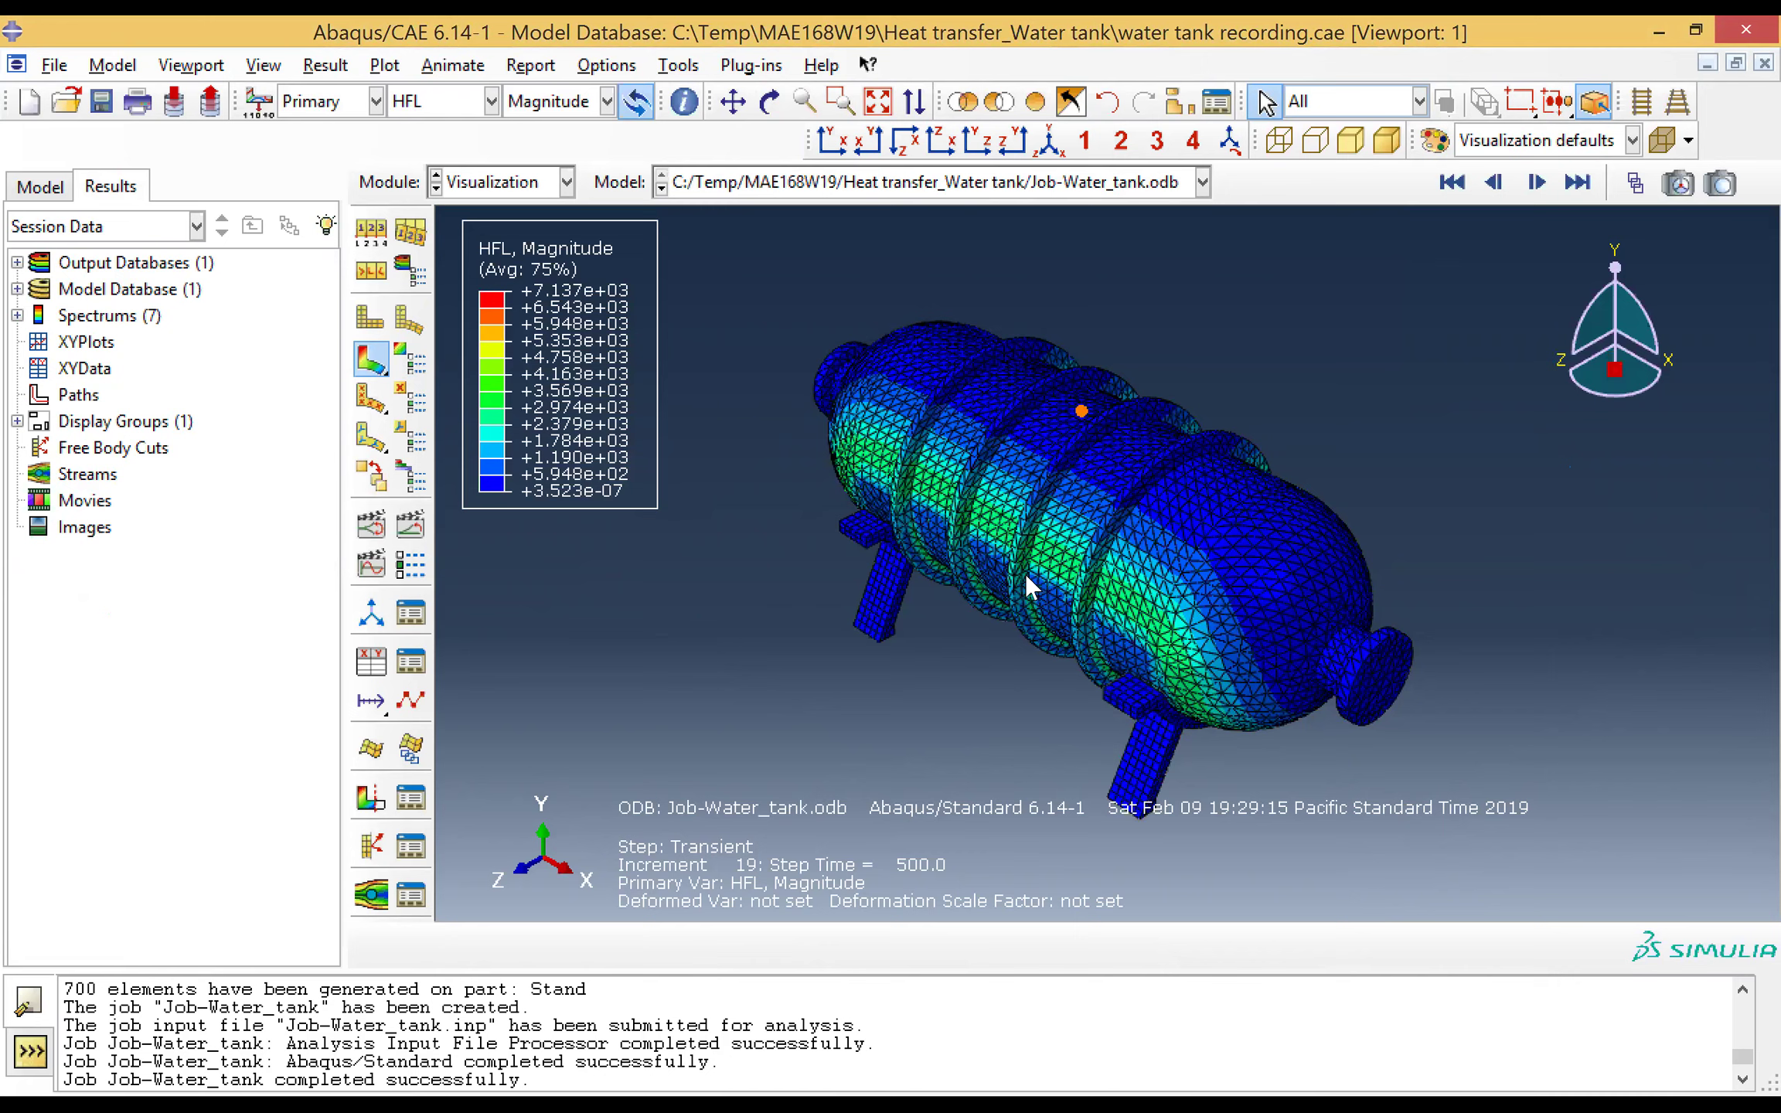
{"action": "left_click", "coordinate": [409, 804]}
{"action": "left_click", "coordinate": [39, 500]}
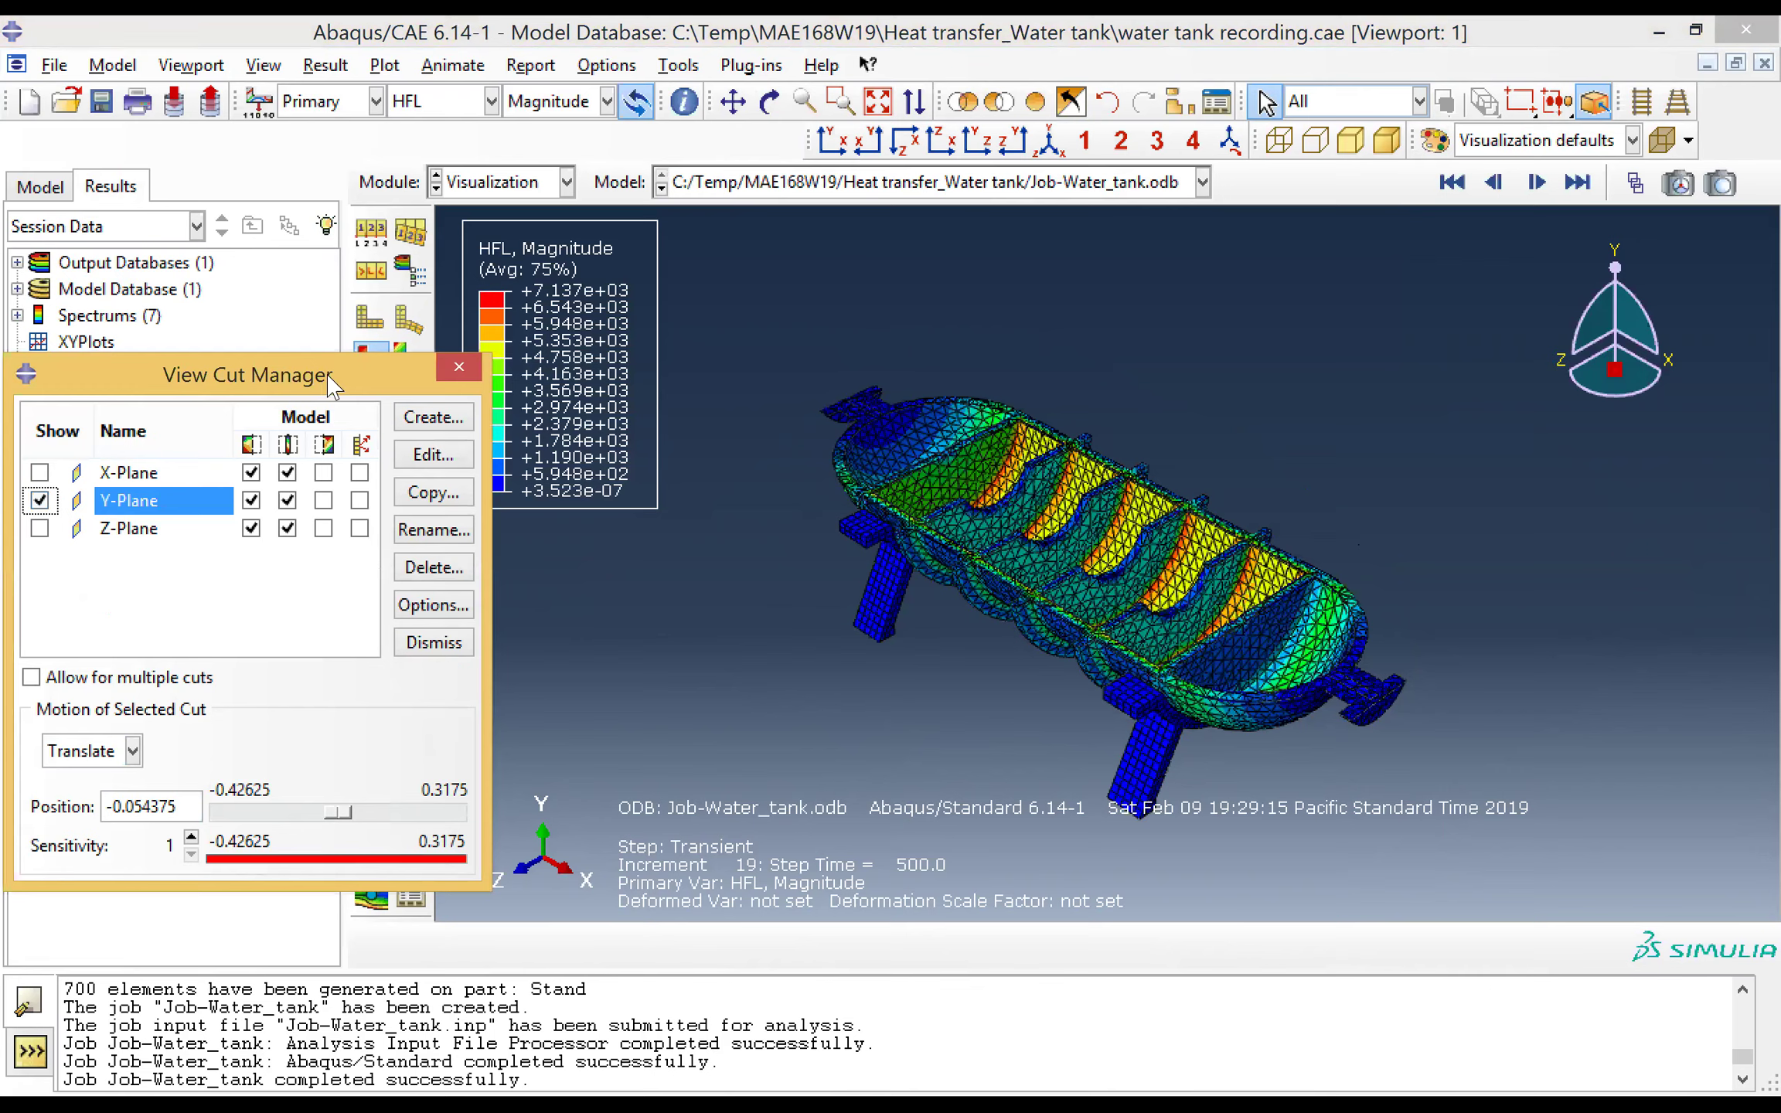
{"action": "left_click", "coordinate": [460, 369]}
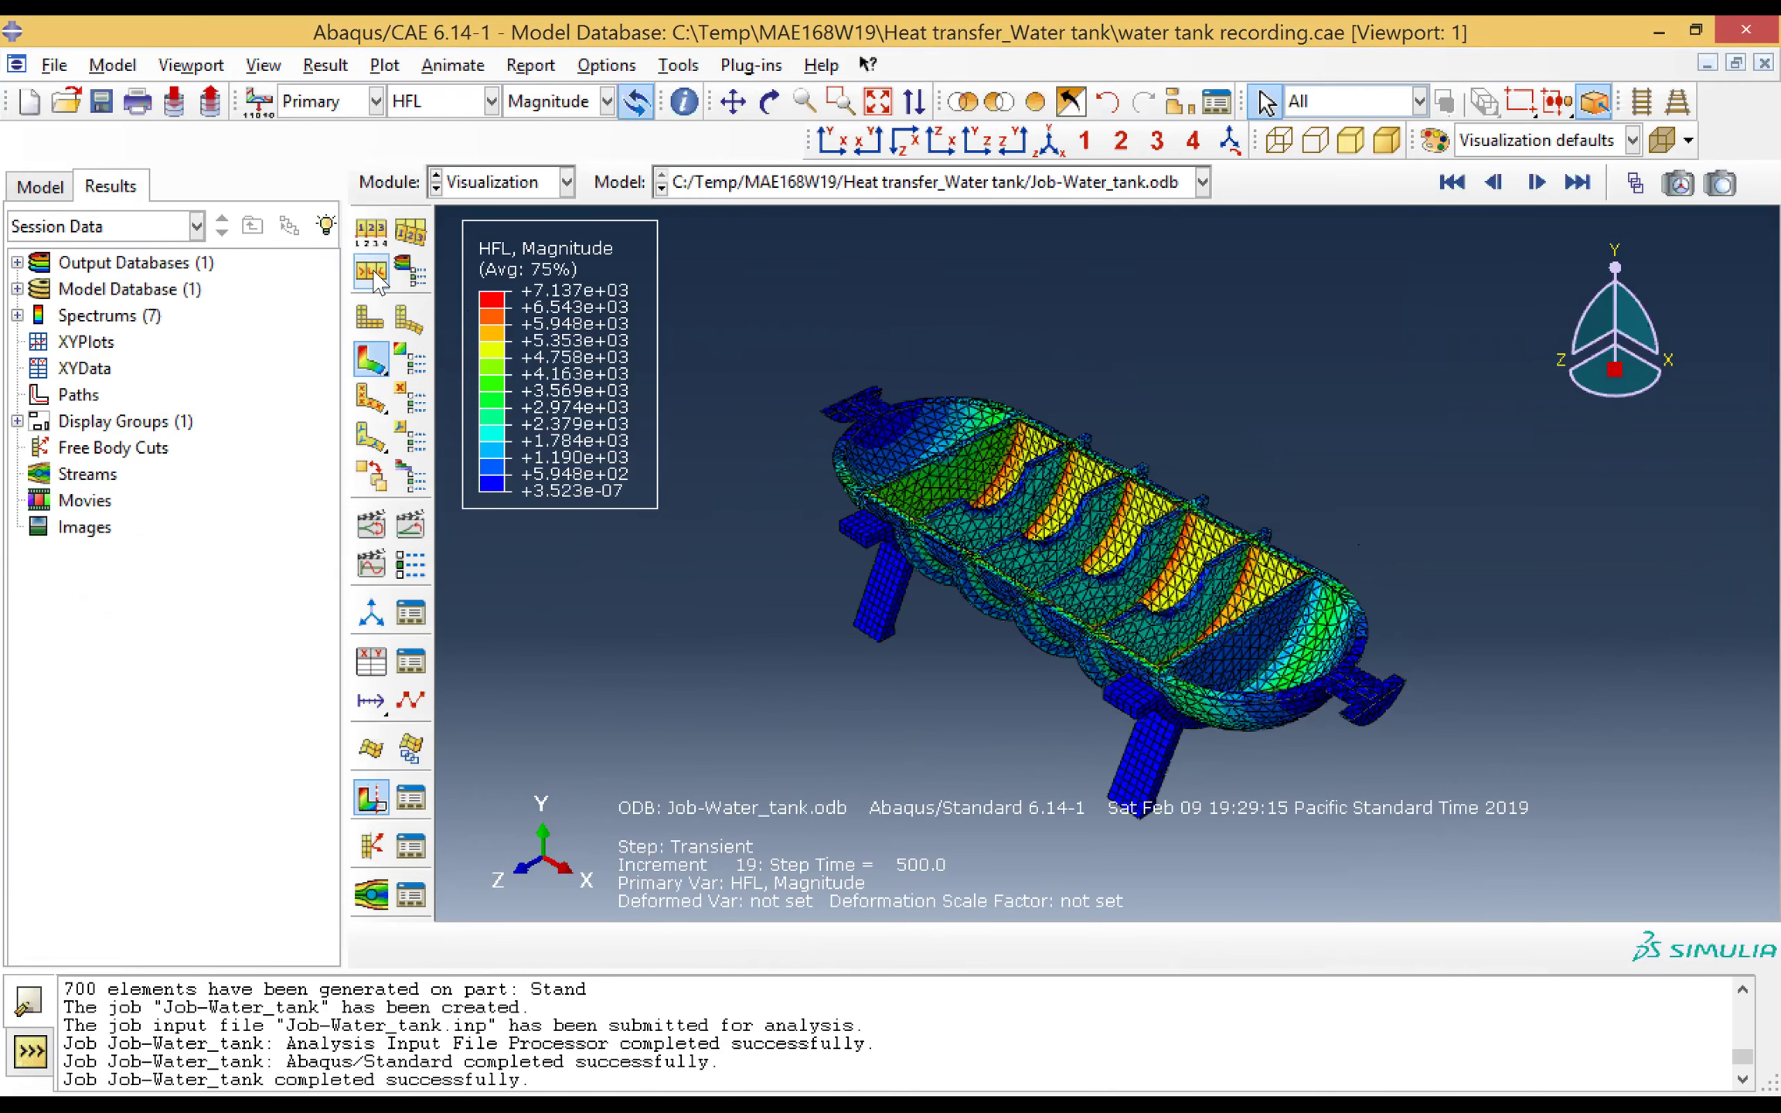
Step: Show only feature edges on the contour plot and switch its primary variable to nodal temperature NT11
{"action": "left_click", "coordinate": [371, 232]}
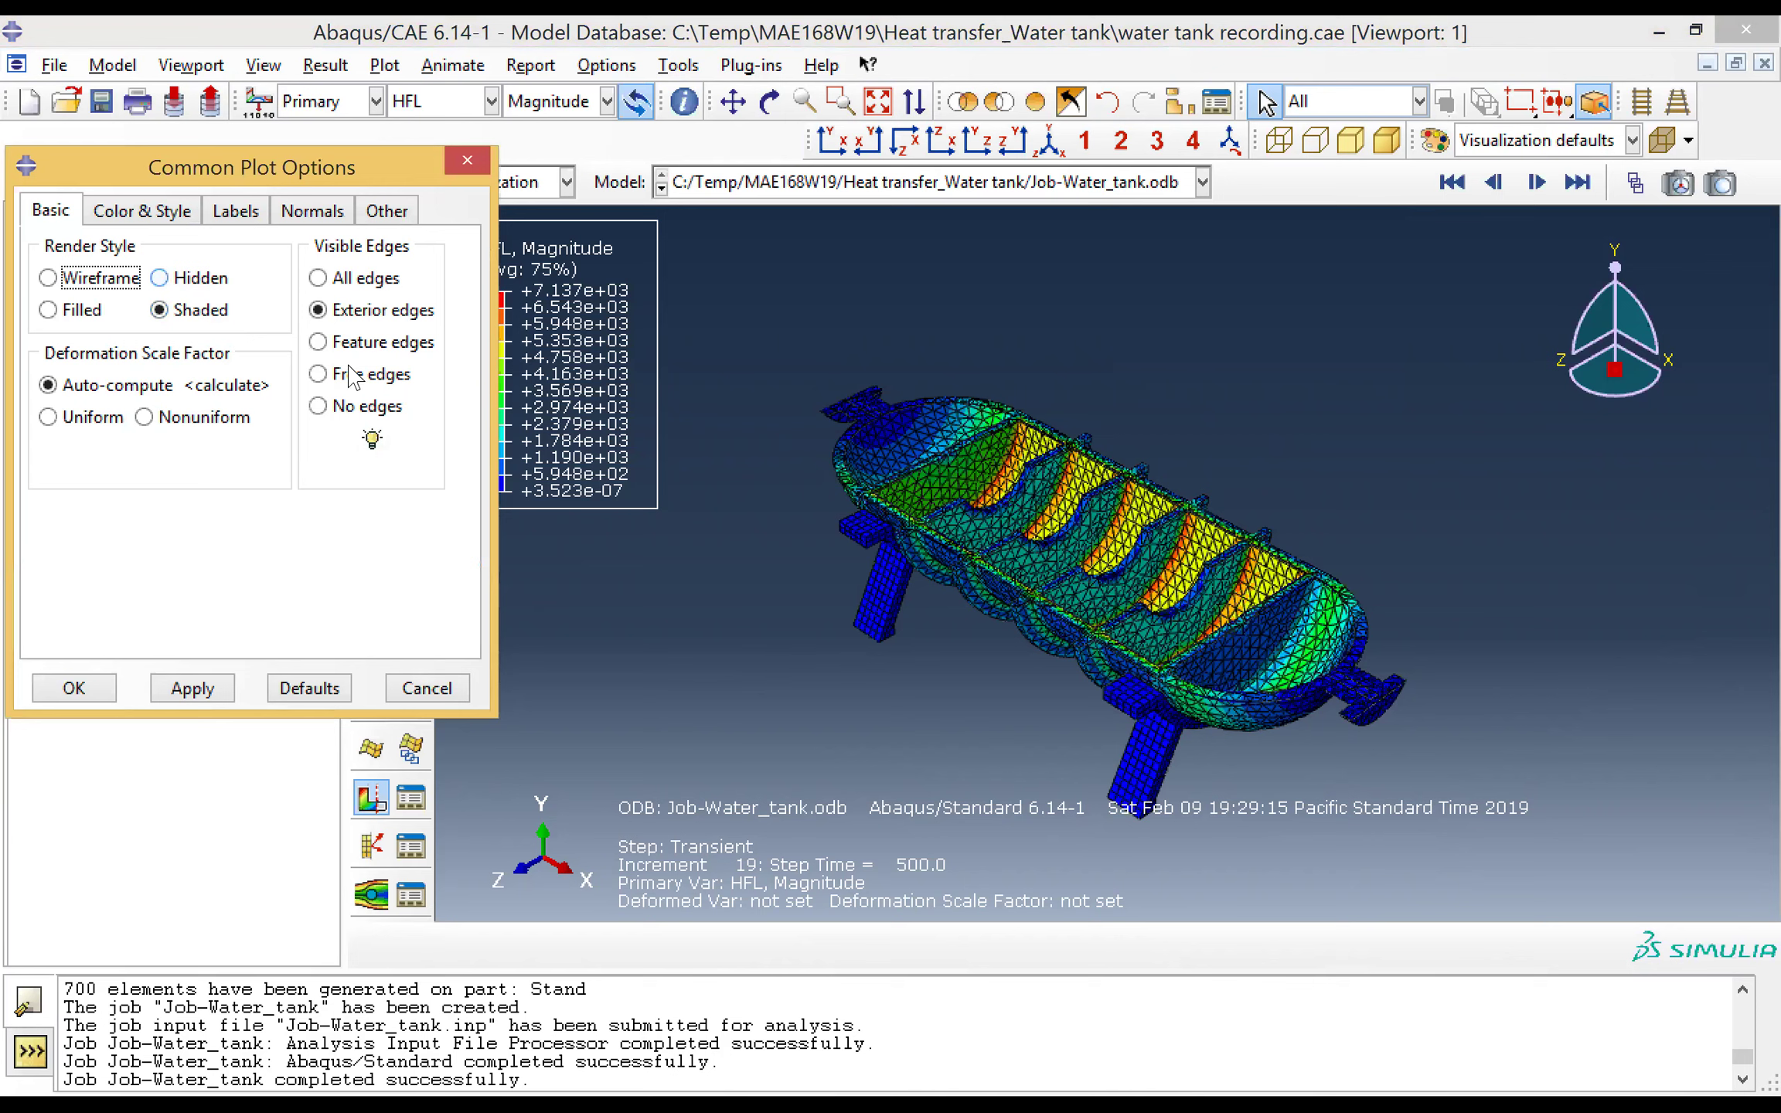
{"action": "left_click", "coordinate": [356, 345]}
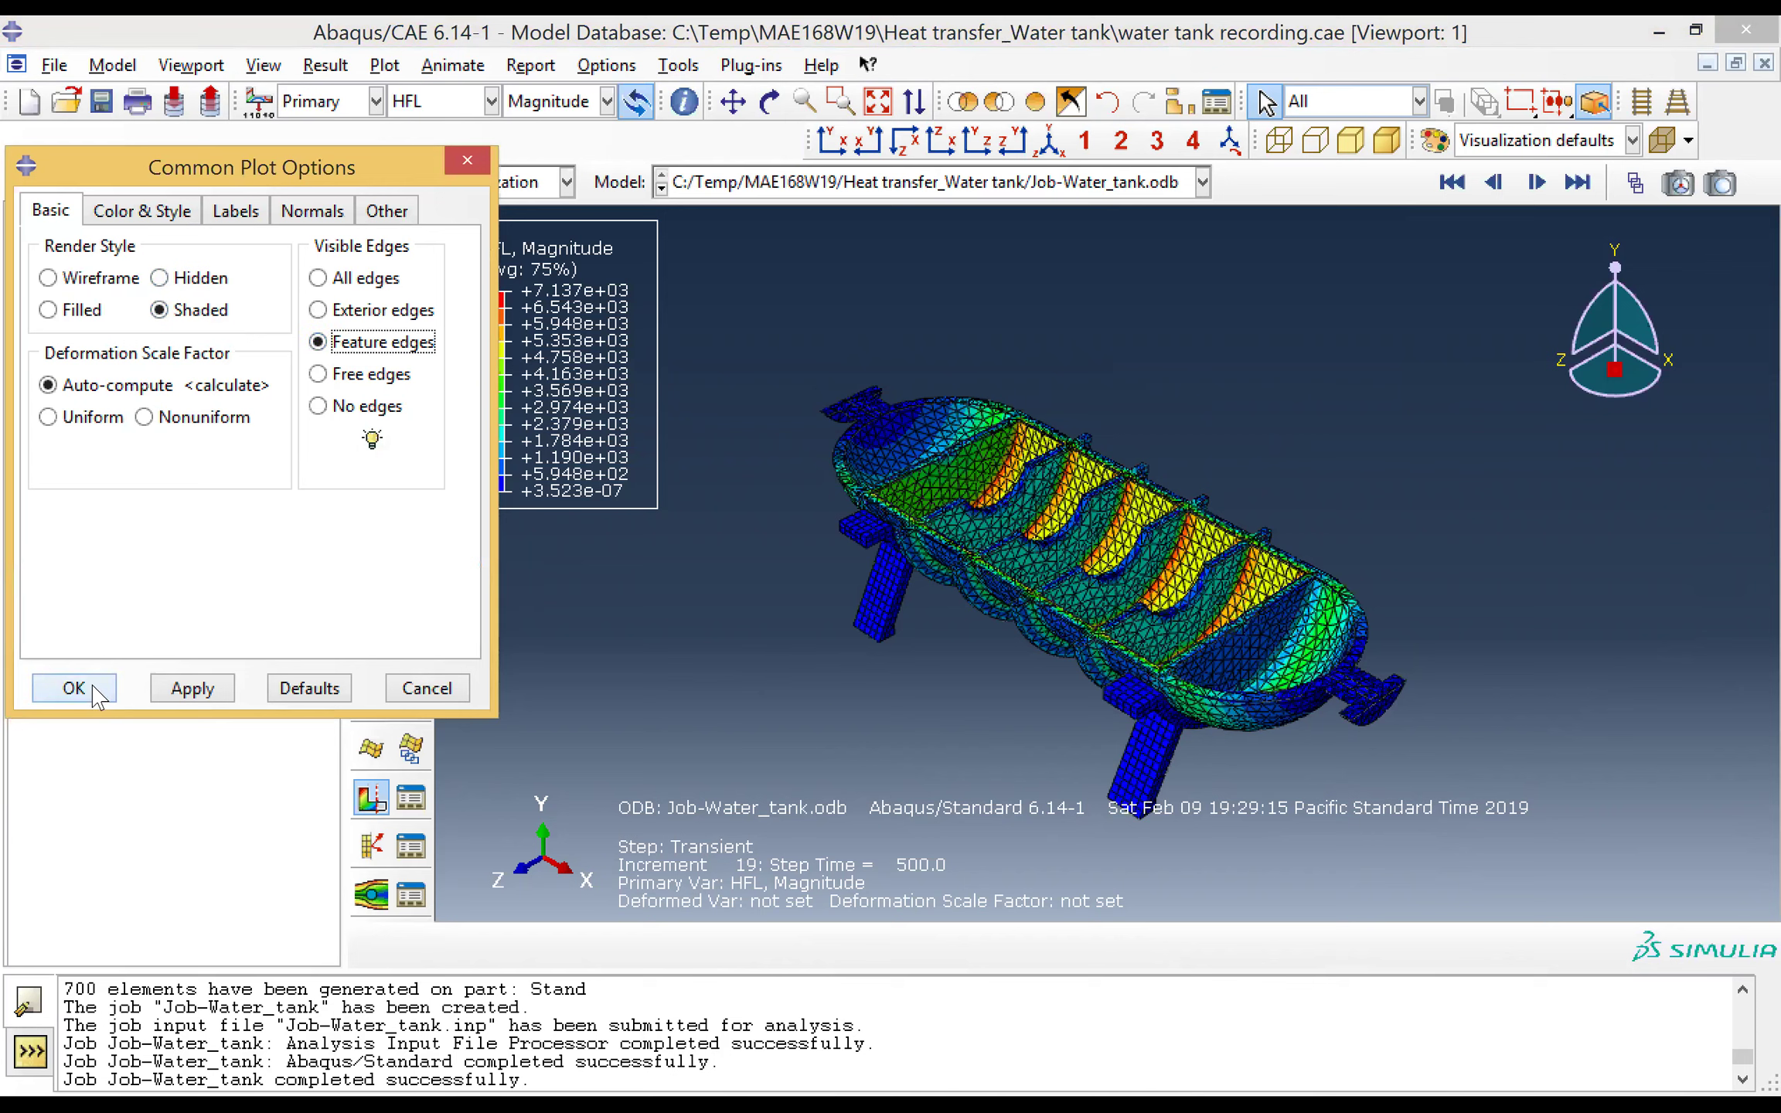
{"action": "left_click", "coordinate": [159, 694]}
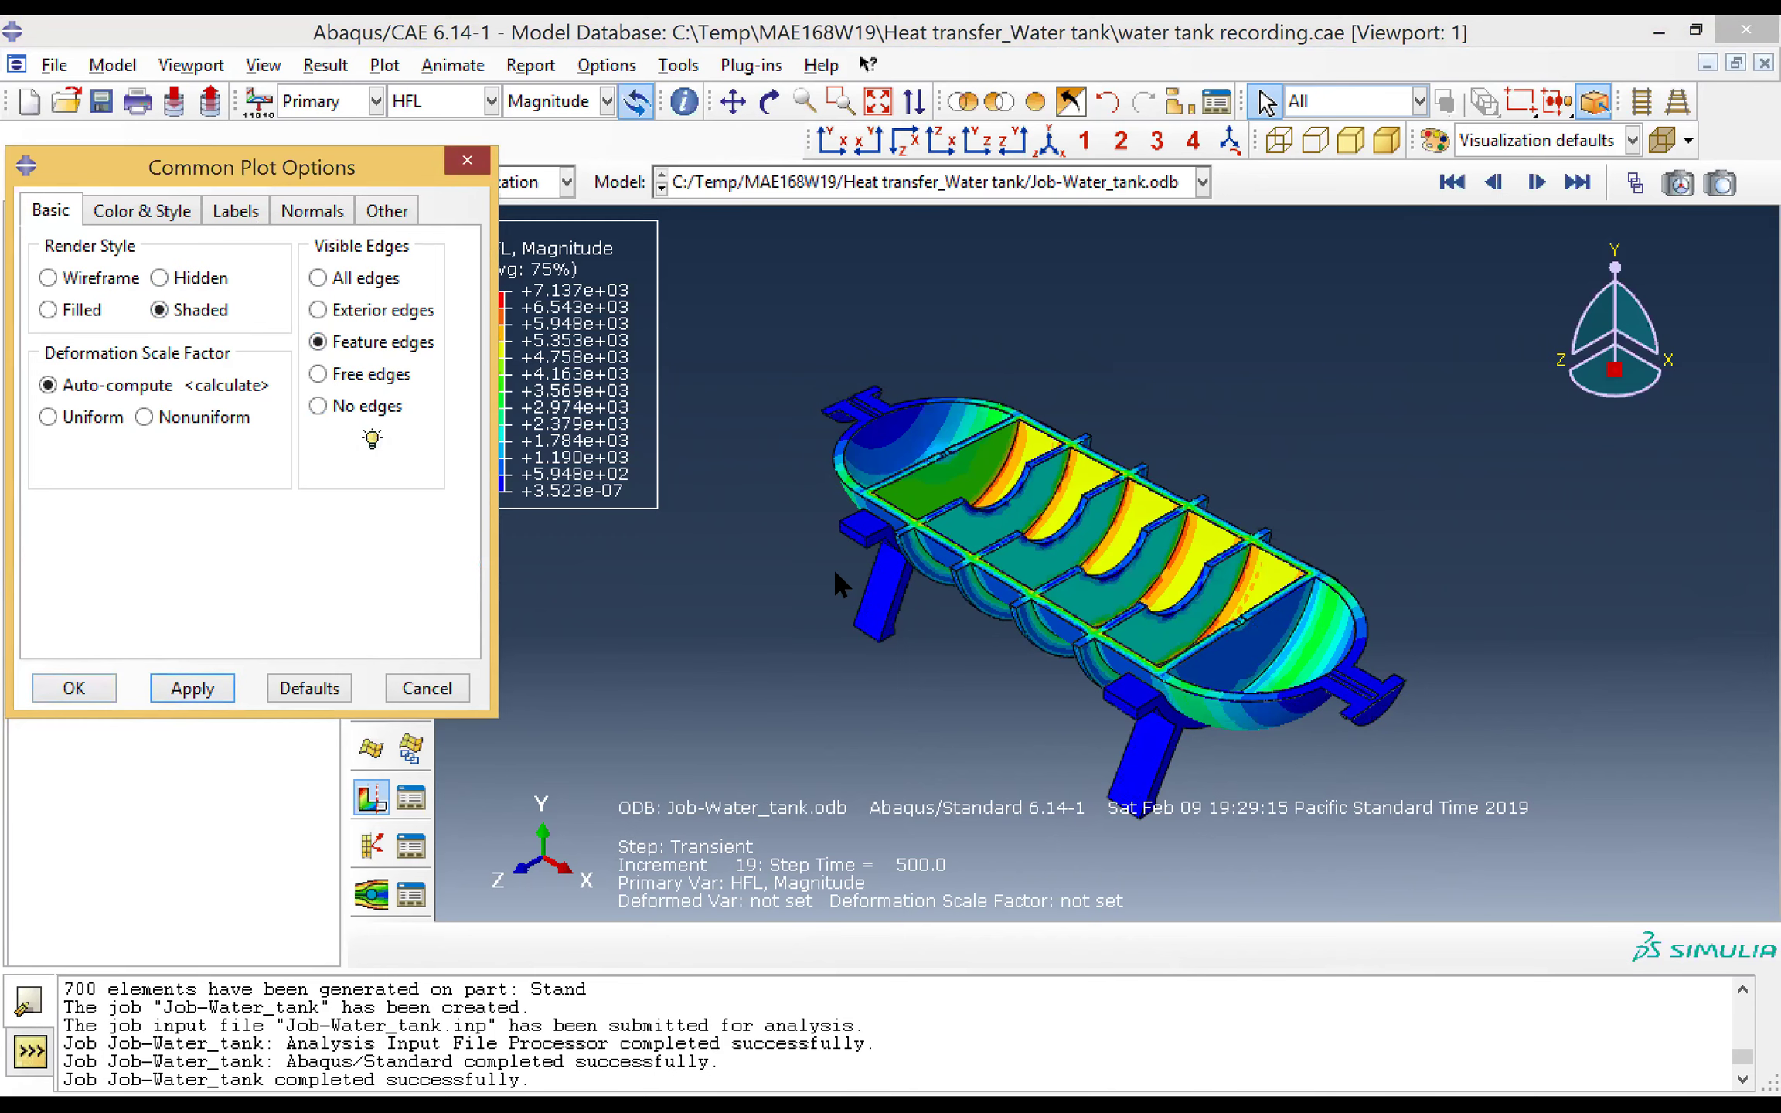
{"action": "key", "text": "Escape"}
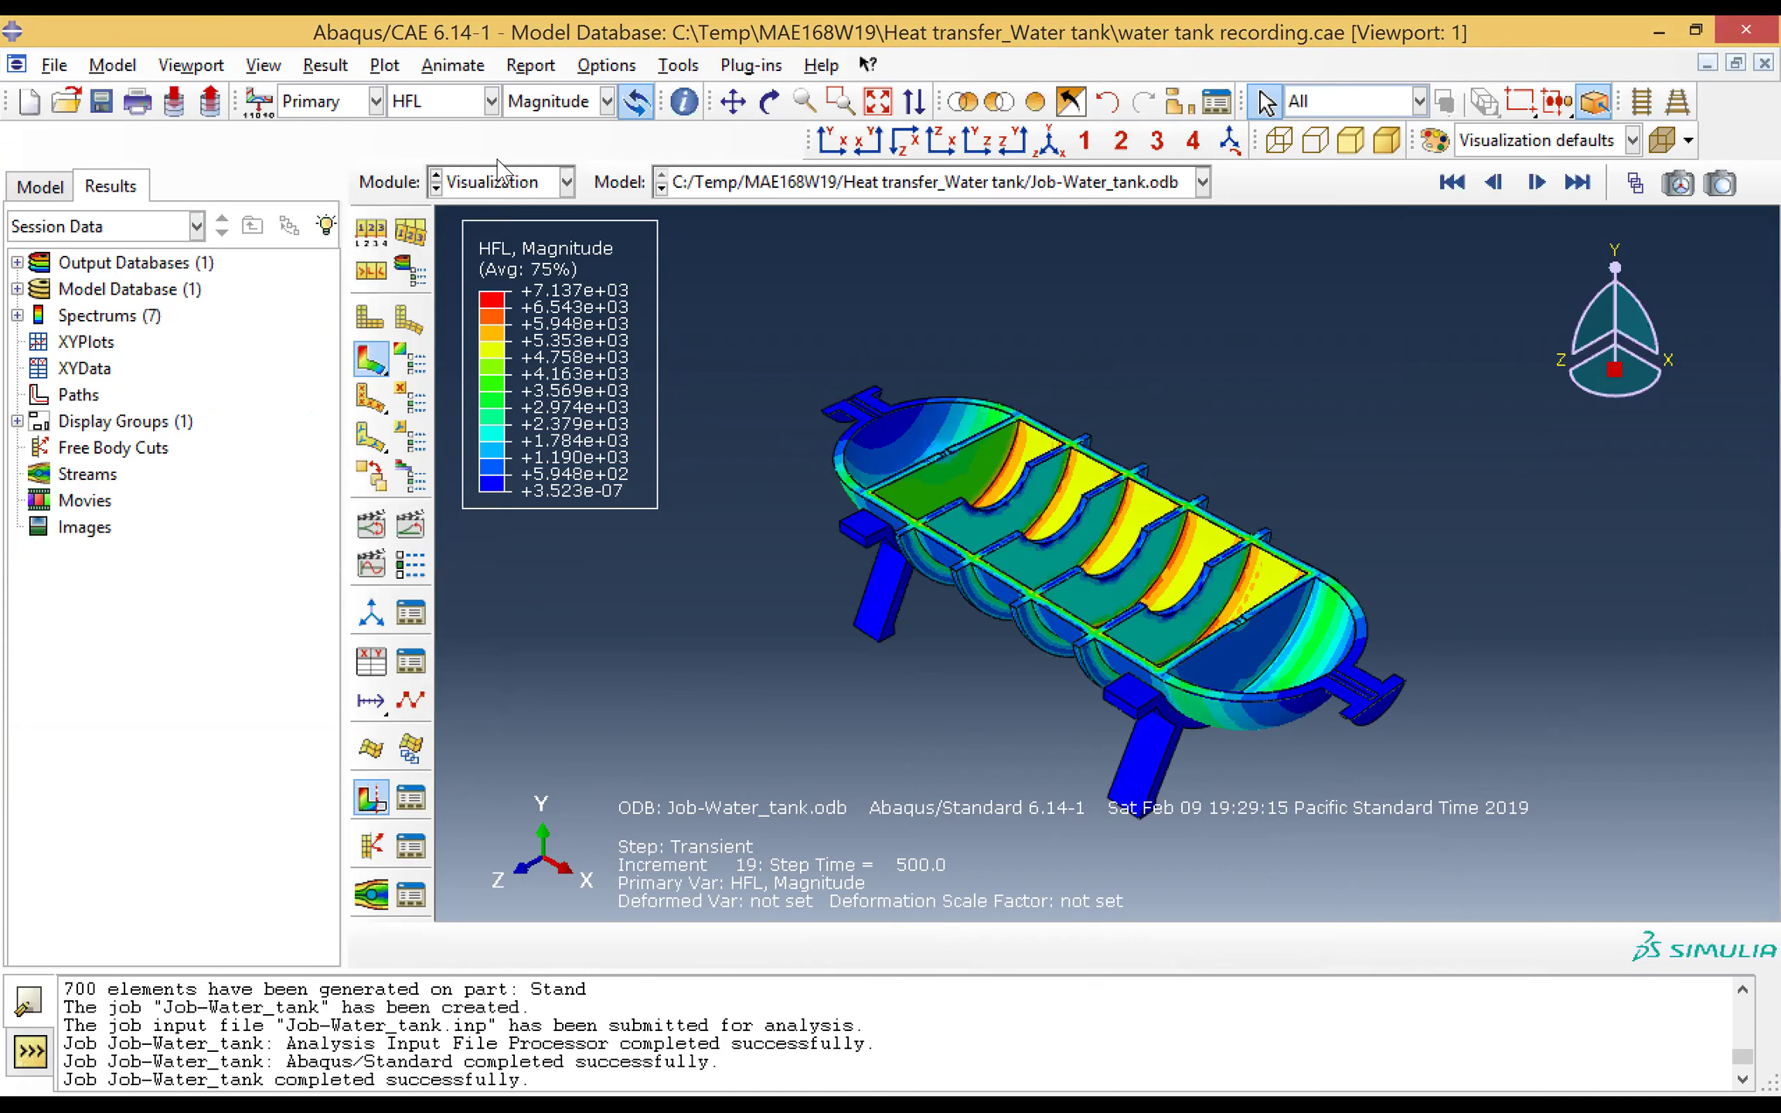
{"action": "left_click", "coordinate": [437, 104]}
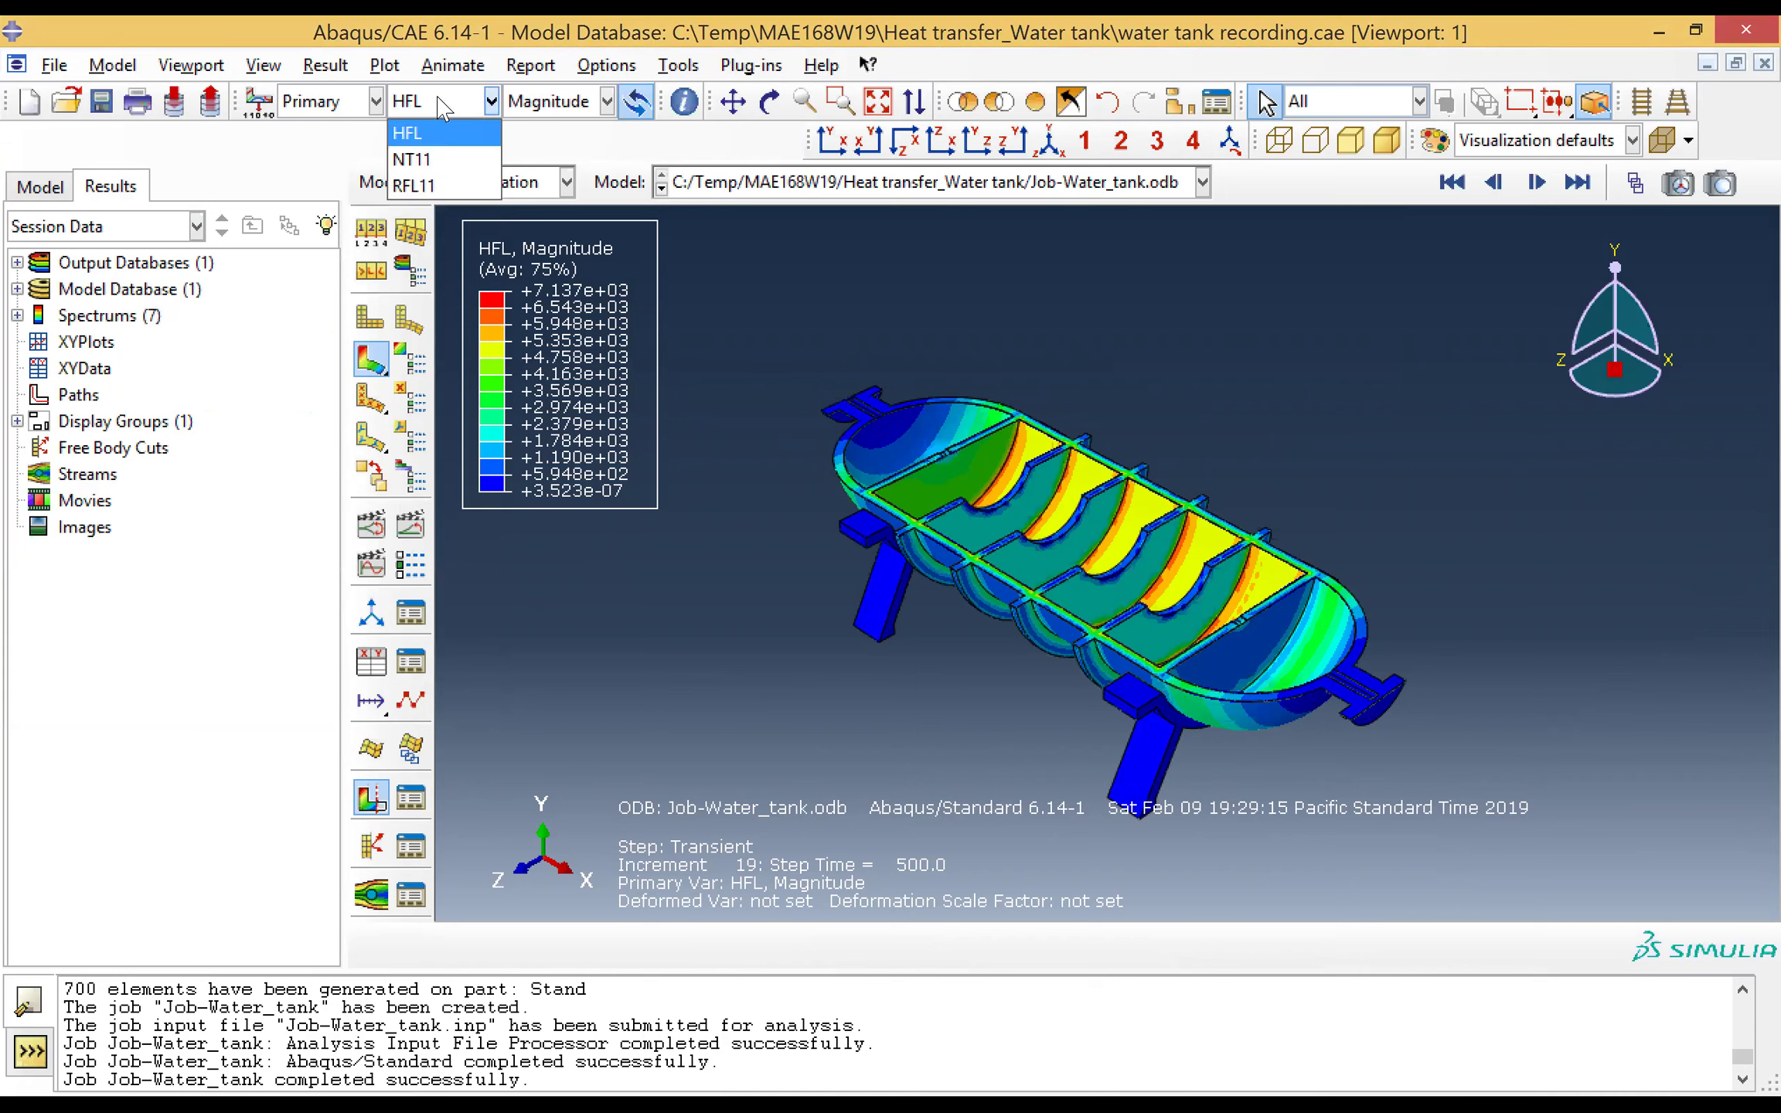
{"action": "left_click", "coordinate": [433, 159]}
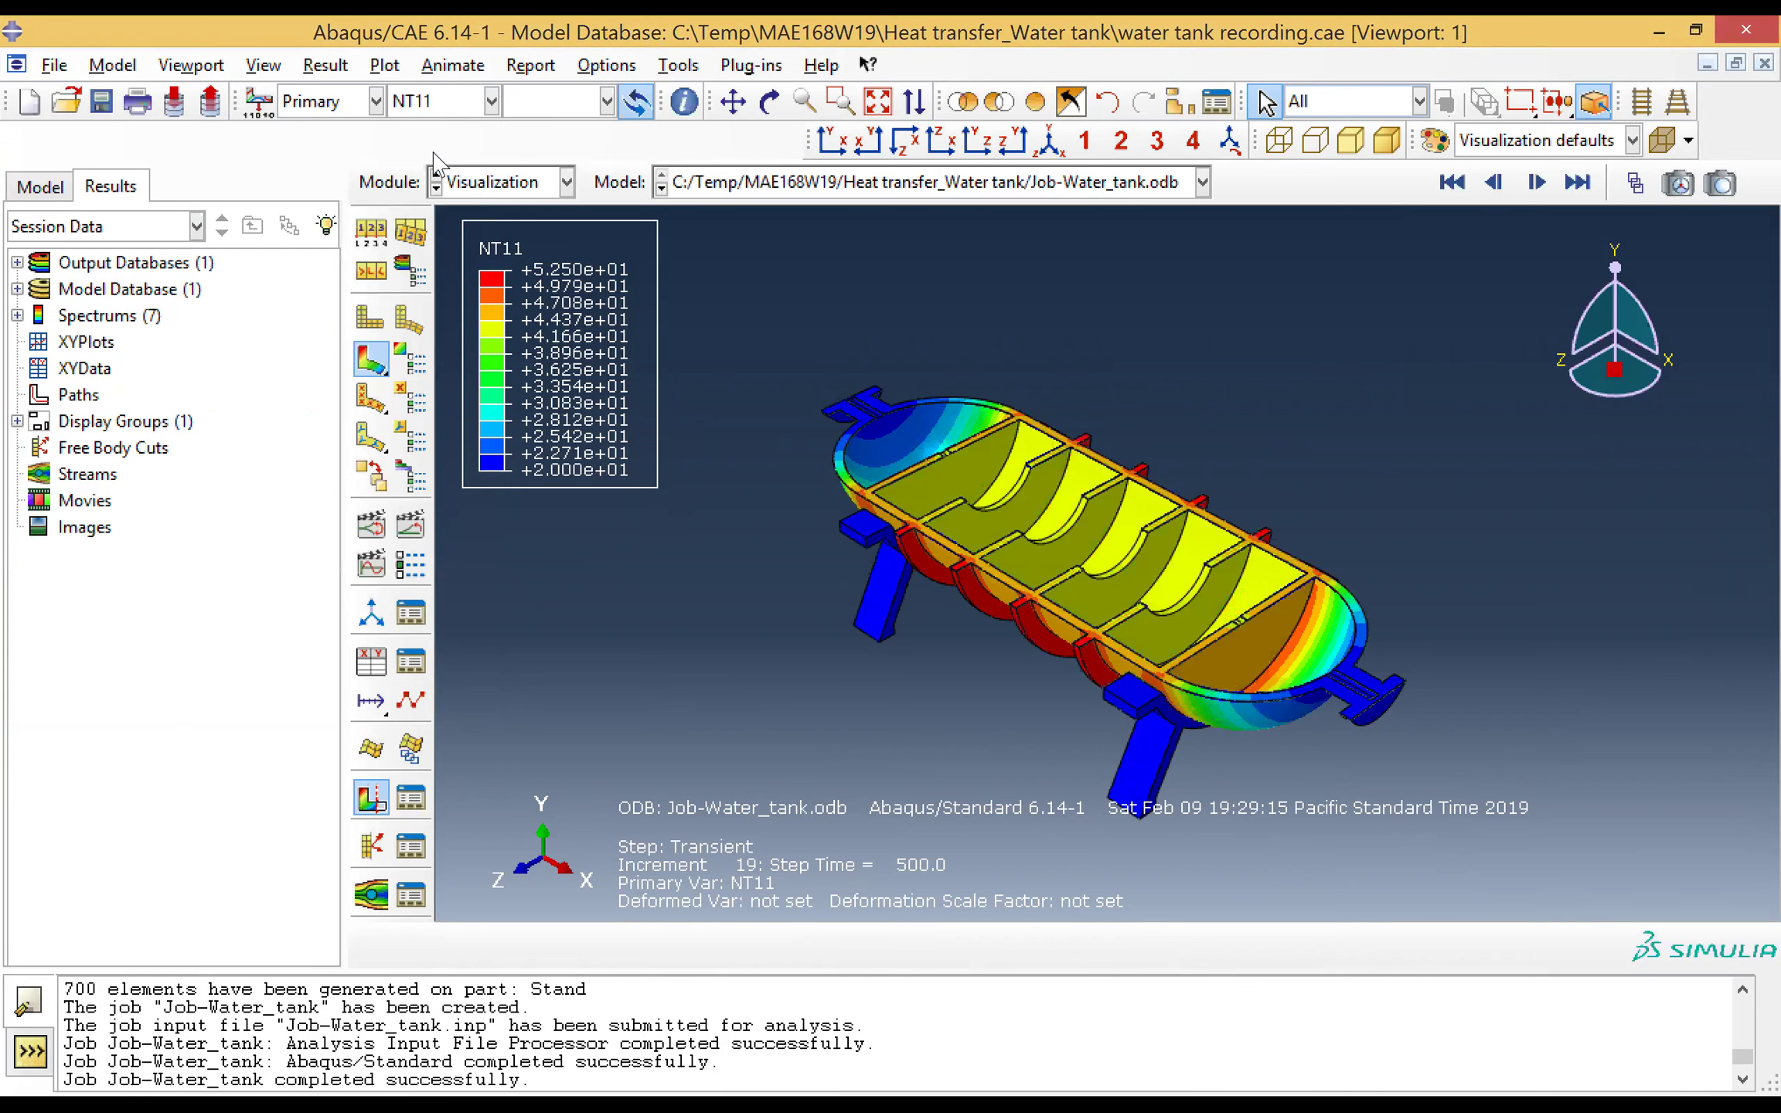
Step: Examine the NT11 contours frame by frame from the start of the steady-state step to Transient frame 19
{"action": "left_click", "coordinate": [1637, 186]}
{"action": "left_click", "coordinate": [1452, 333]}
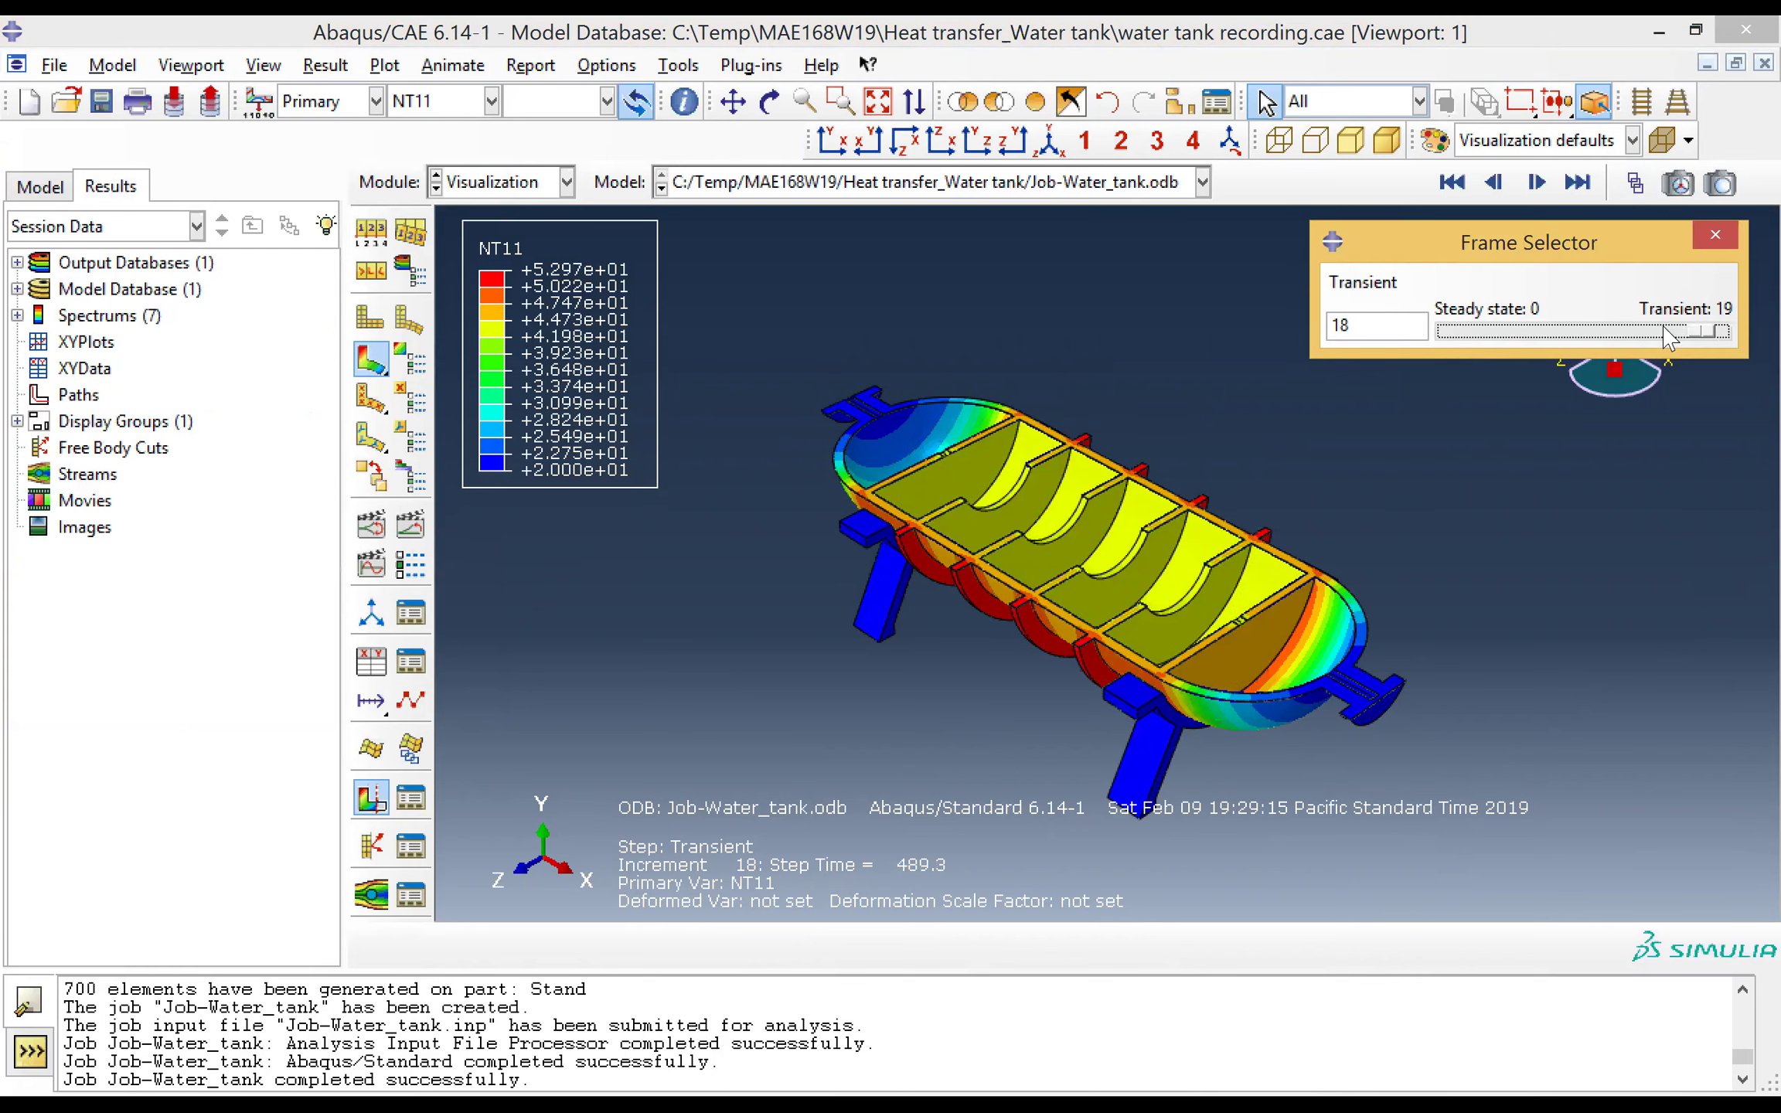
{"action": "left_click_drag", "start_coordinate": [1705, 333], "coordinate": [1418, 352]}
{"action": "key", "text": "Right"}
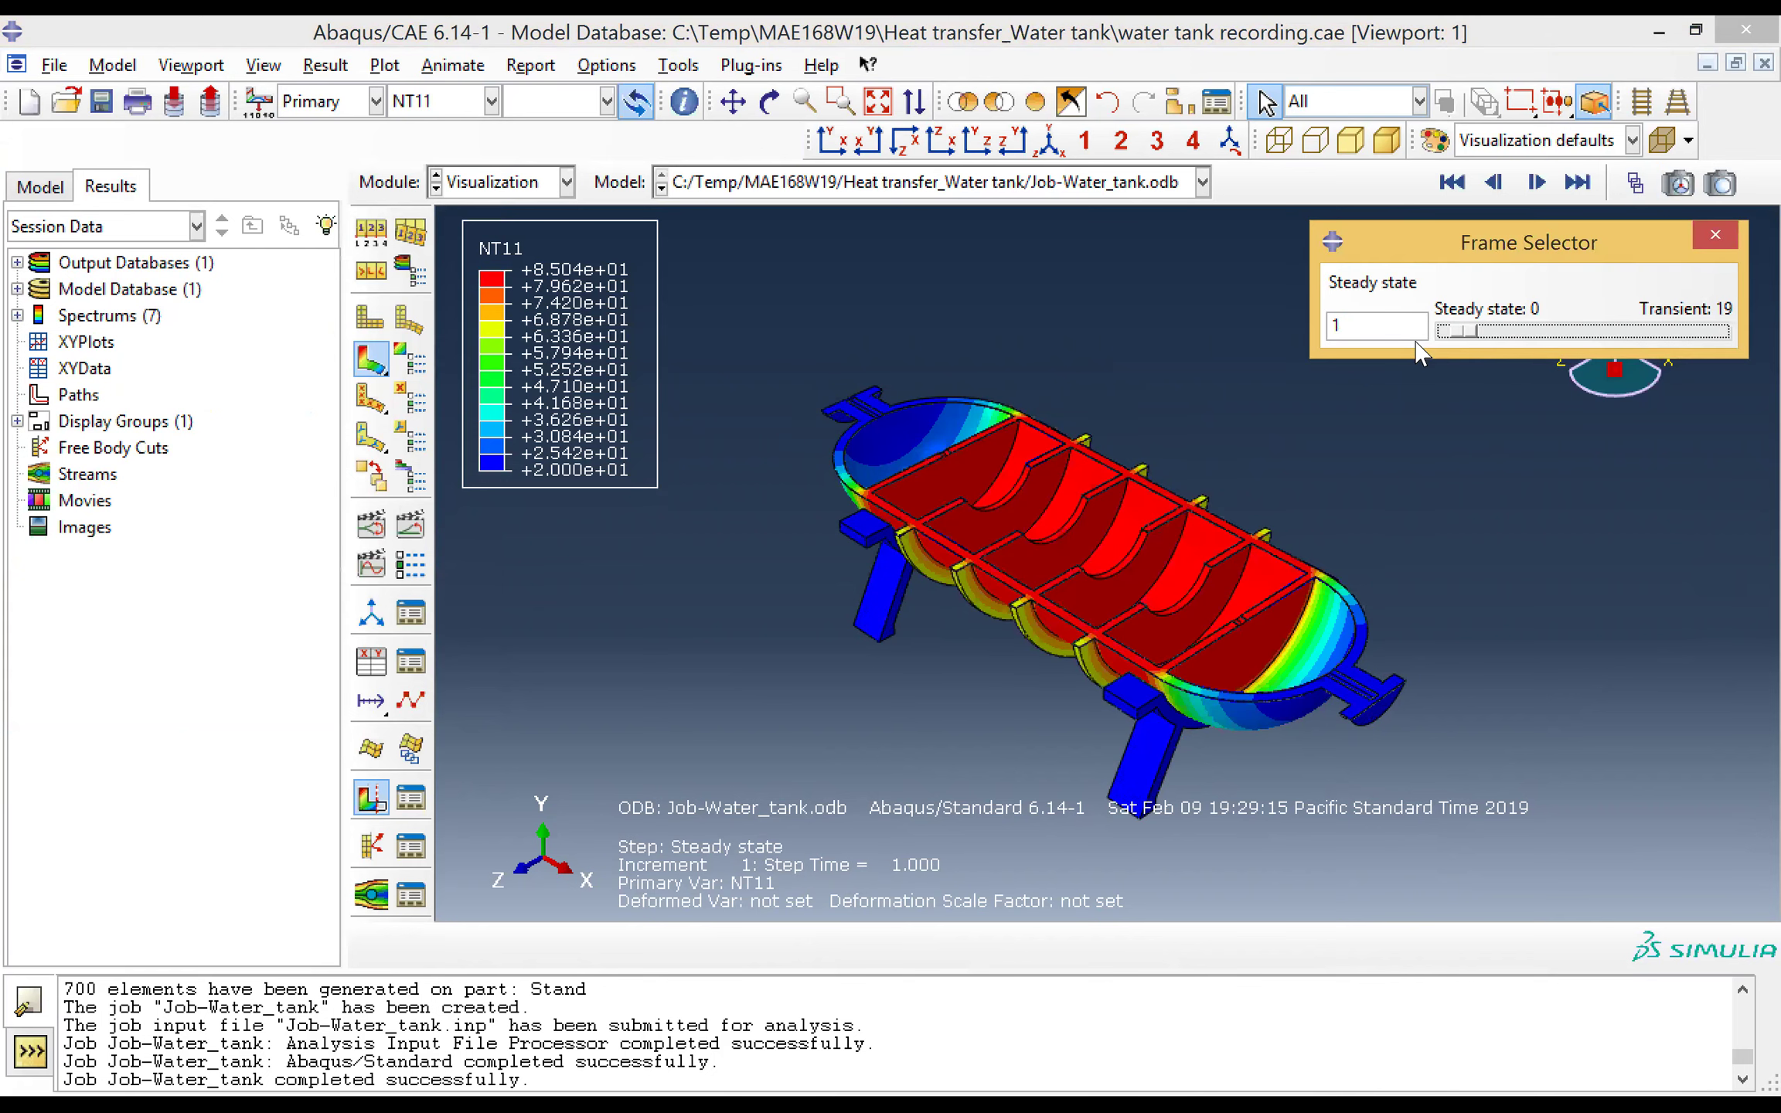
{"action": "key", "text": "Right"}
{"action": "key", "text": "Right"}
{"action": "key", "text": "Right"}
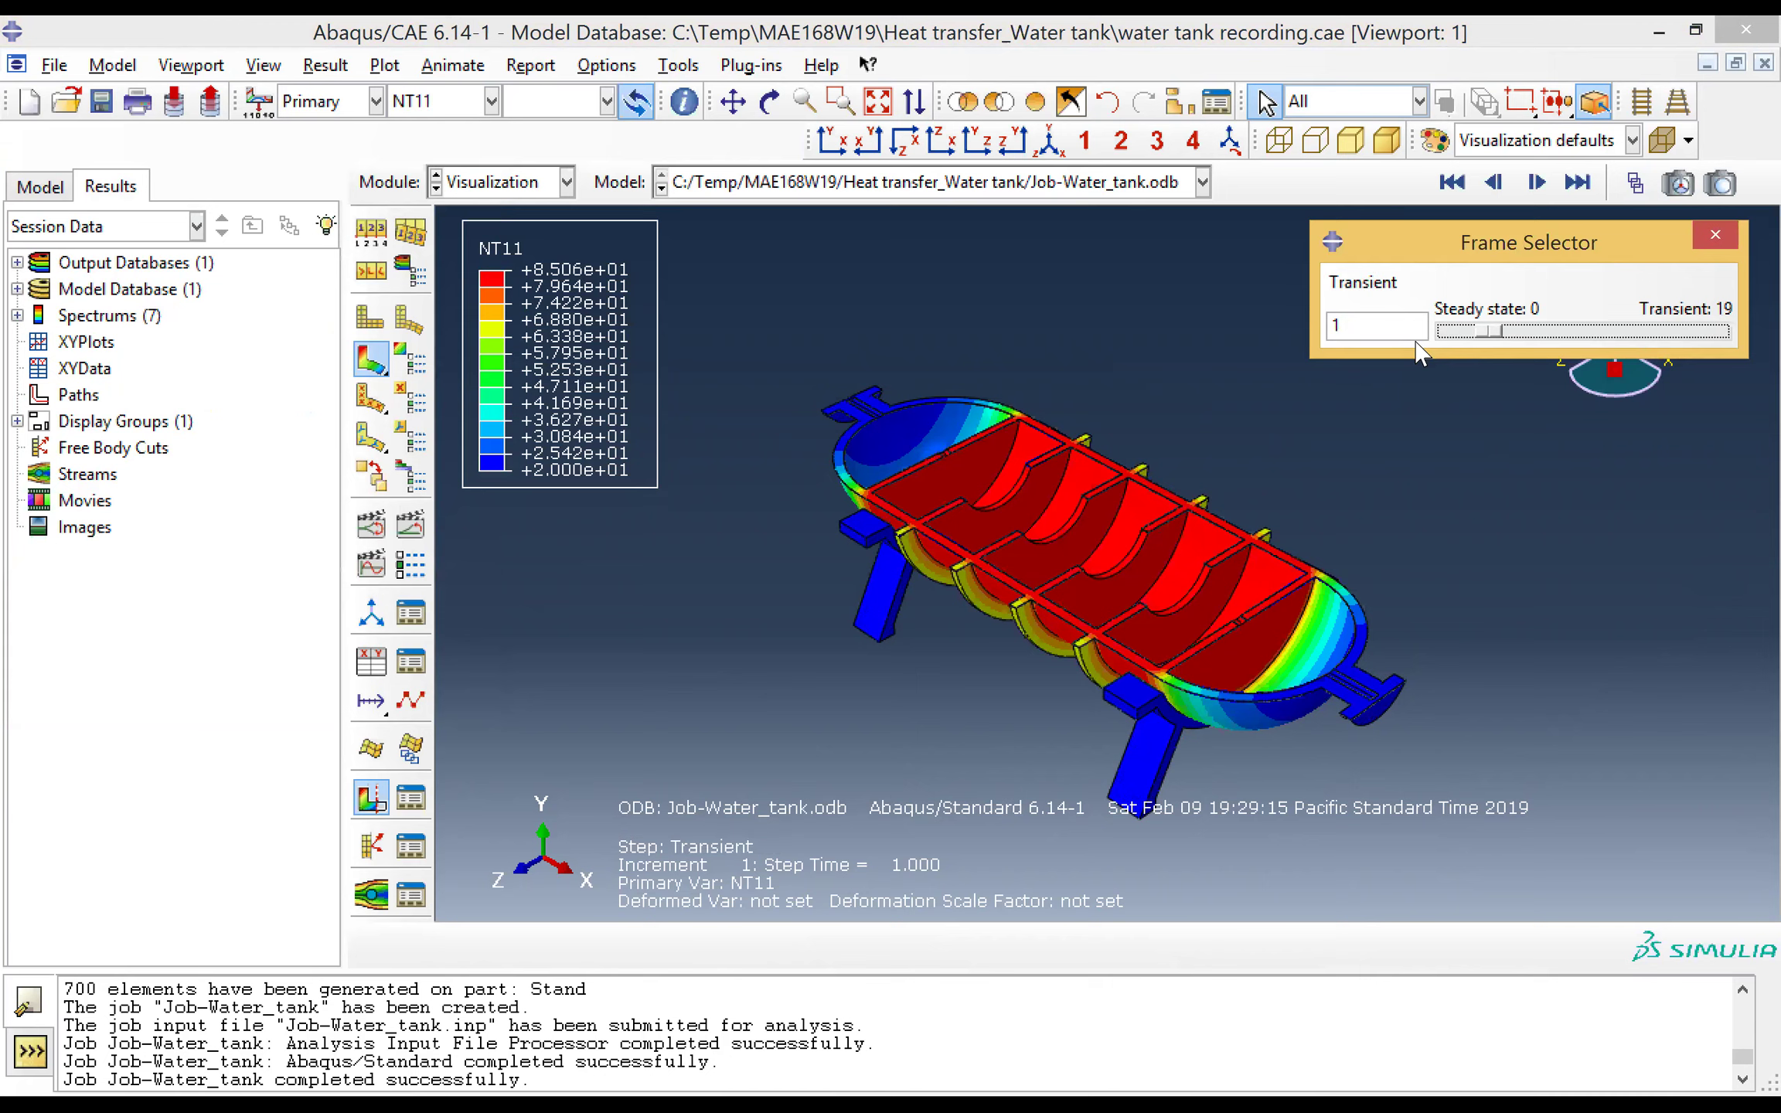
{"action": "key", "text": "Right"}
{"action": "key", "text": "Right"}
{"action": "key", "text": "Right"}
{"action": "key", "text": "Right"}
{"action": "key", "text": "Right"}
{"action": "key", "text": "Right"}
{"action": "key", "text": "Right"}
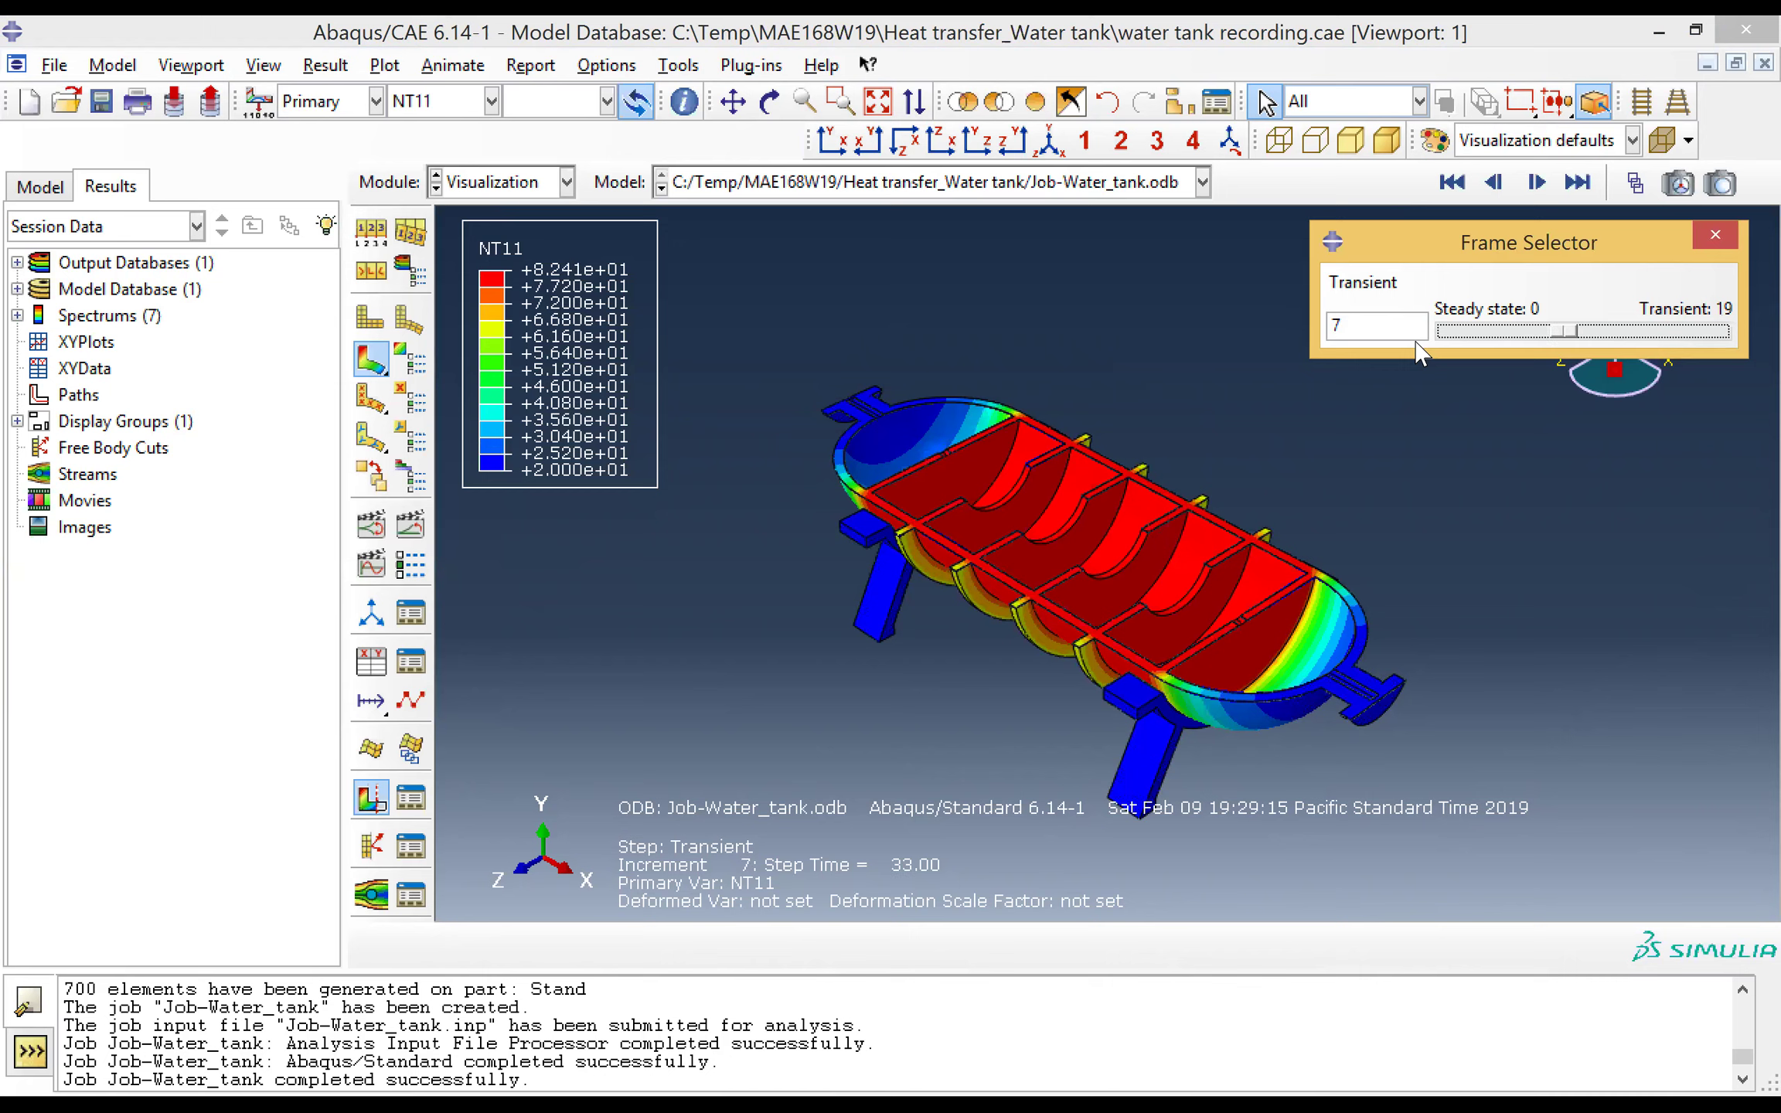
{"action": "key", "text": "Right"}
{"action": "key", "text": "Right"}
{"action": "key", "text": "Right"}
{"action": "key", "text": "Right"}
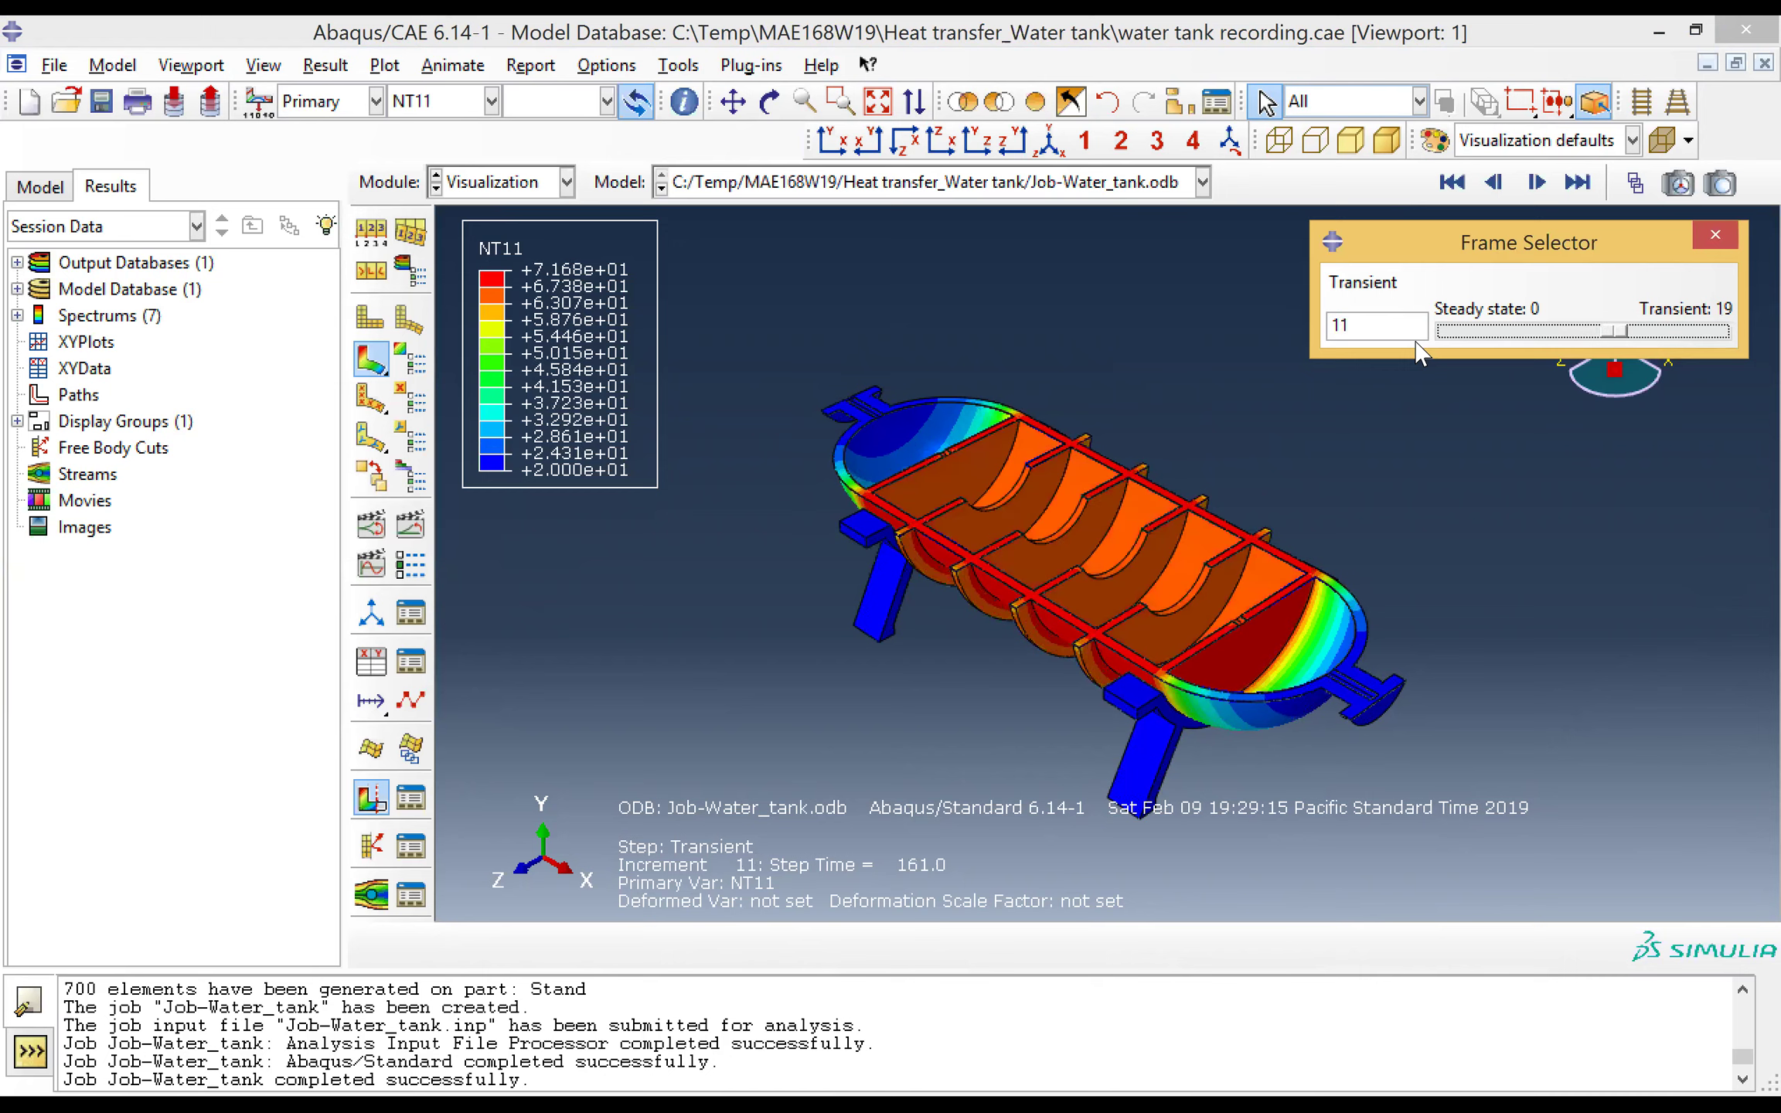
{"action": "key", "text": "Right"}
{"action": "key", "text": "Right"}
{"action": "key", "text": "Right"}
{"action": "key", "text": "Right"}
{"action": "key", "text": "Right"}
{"action": "key", "text": "Right"}
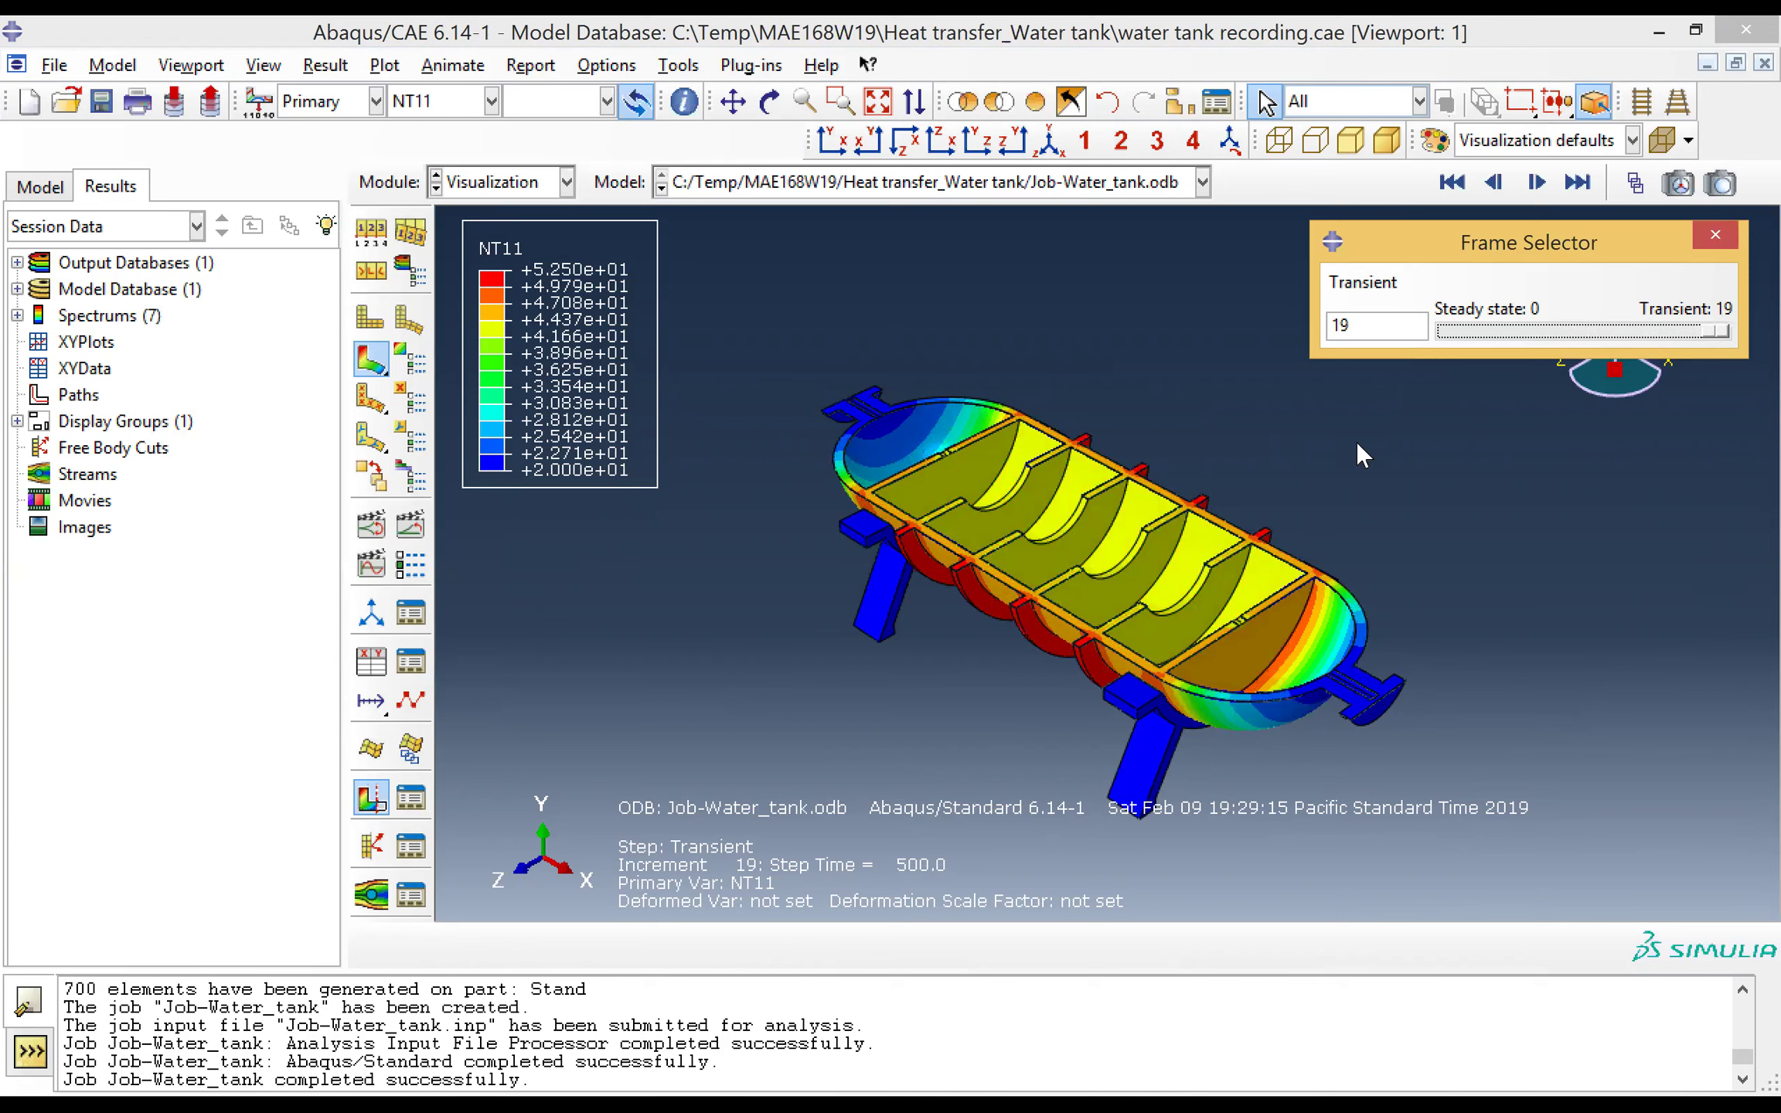
Step: Move the Y-Plane view cut to position 0.034875
{"action": "left_click", "coordinate": [412, 800]}
{"action": "left_click_drag", "start_coordinate": [333, 810], "coordinate": [363, 816]}
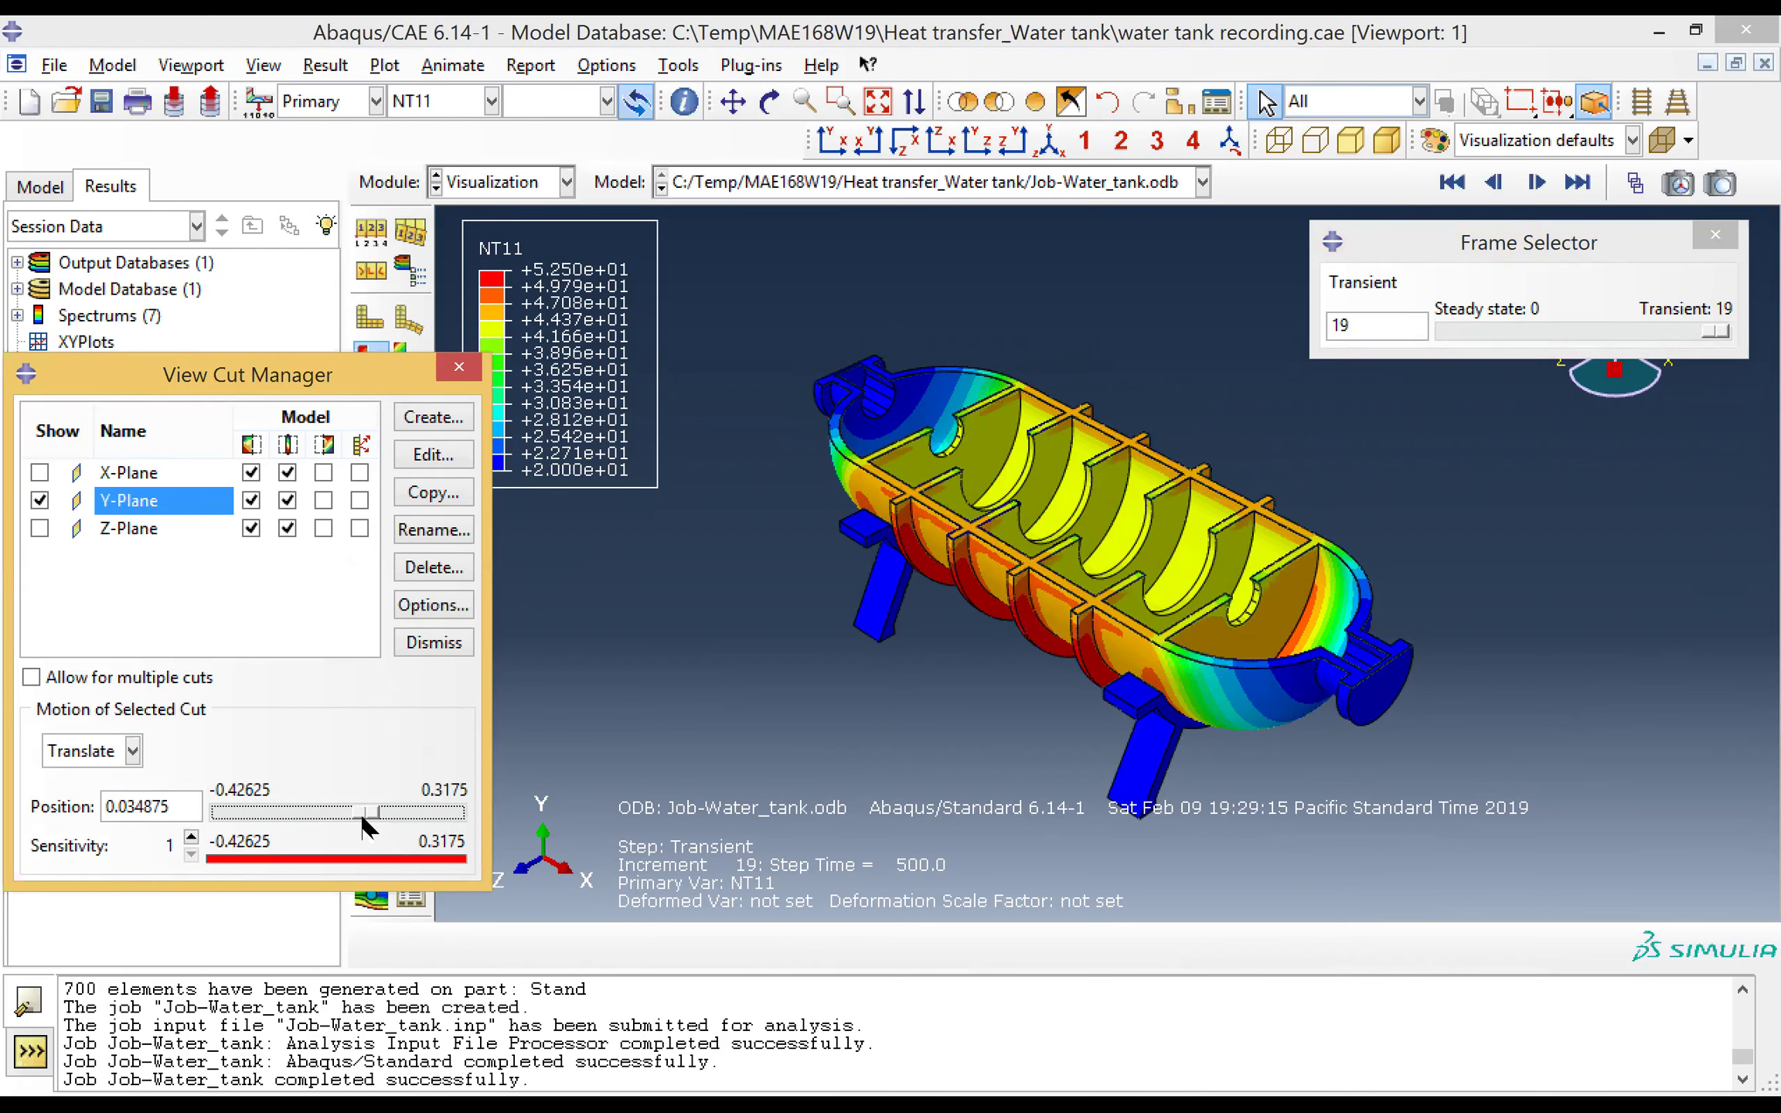
{"action": "left_click", "coordinate": [469, 366]}
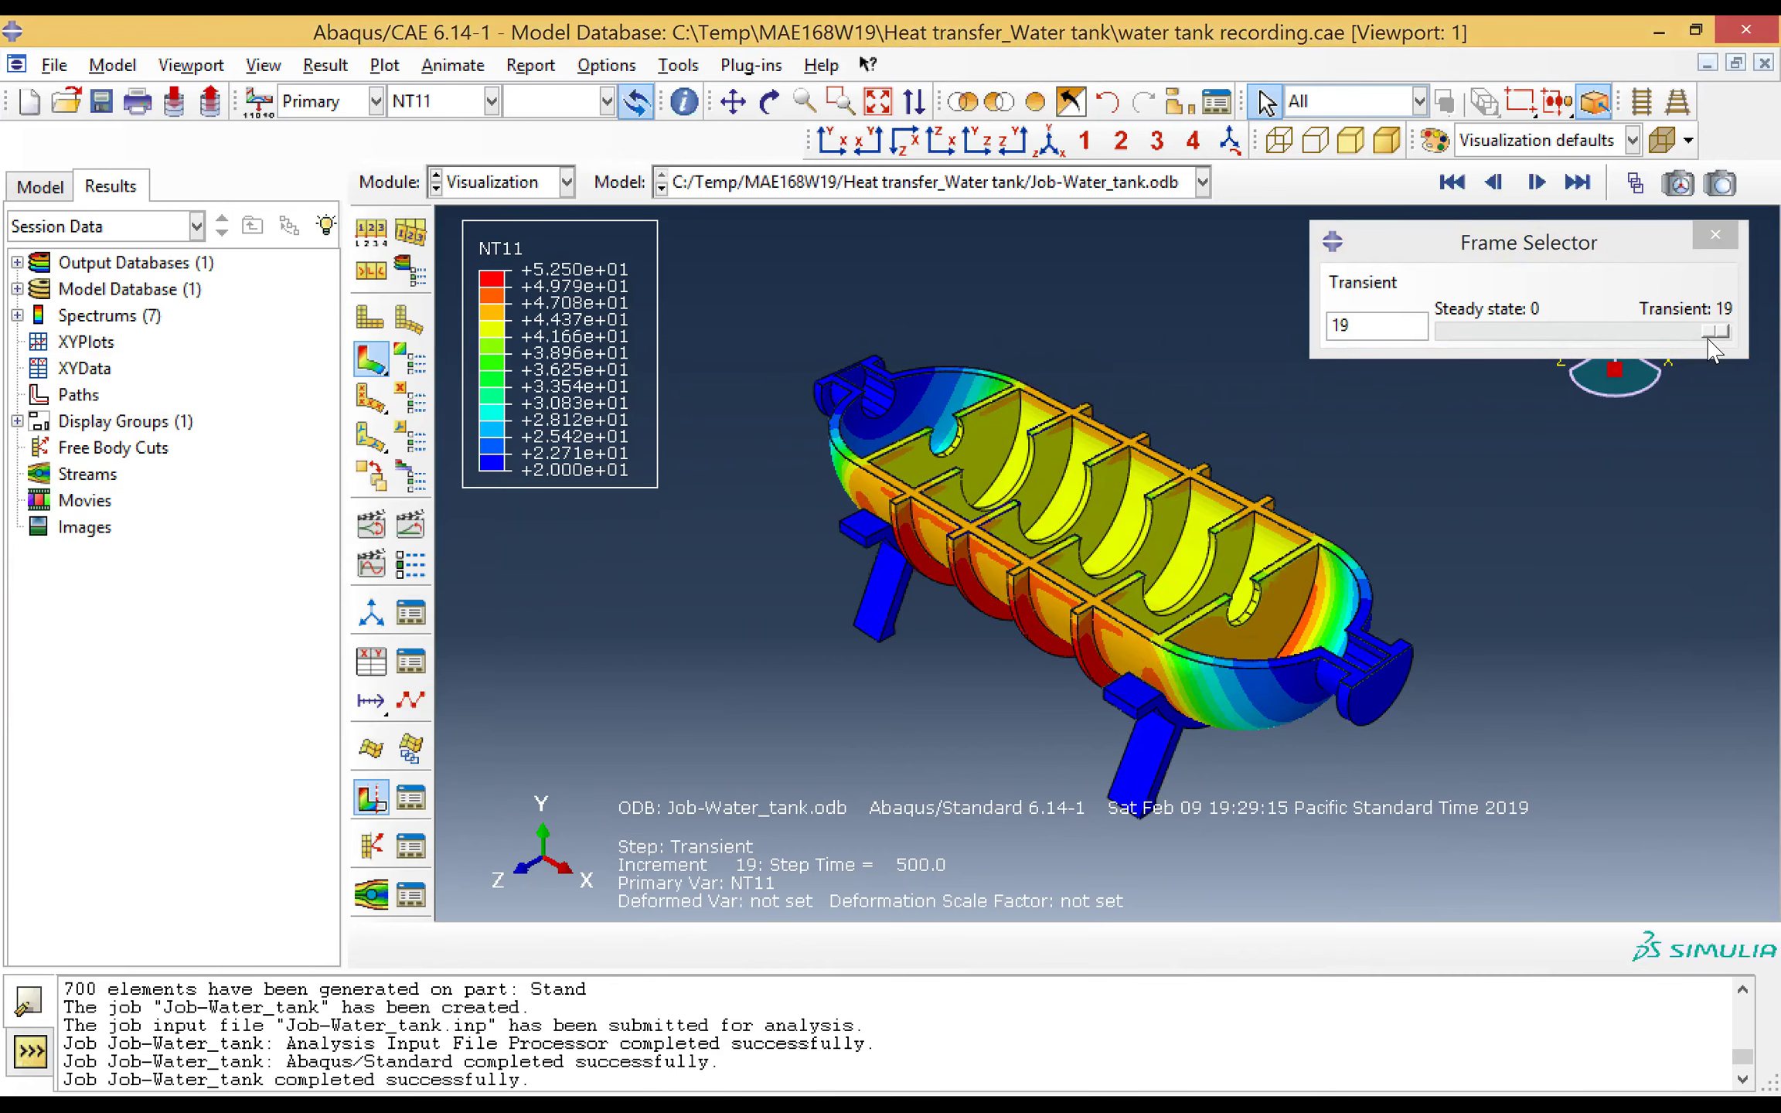
Step: Step through all steady-state and transient frames again to examine the temperature change at the repositioned cut
{"action": "left_click_drag", "start_coordinate": [1715, 331], "coordinate": [1439, 347]}
{"action": "key", "text": "Right"}
{"action": "key", "text": "Right"}
{"action": "key", "text": "Right"}
{"action": "key", "text": "Right"}
{"action": "key", "text": "Right"}
{"action": "key", "text": "Right"}
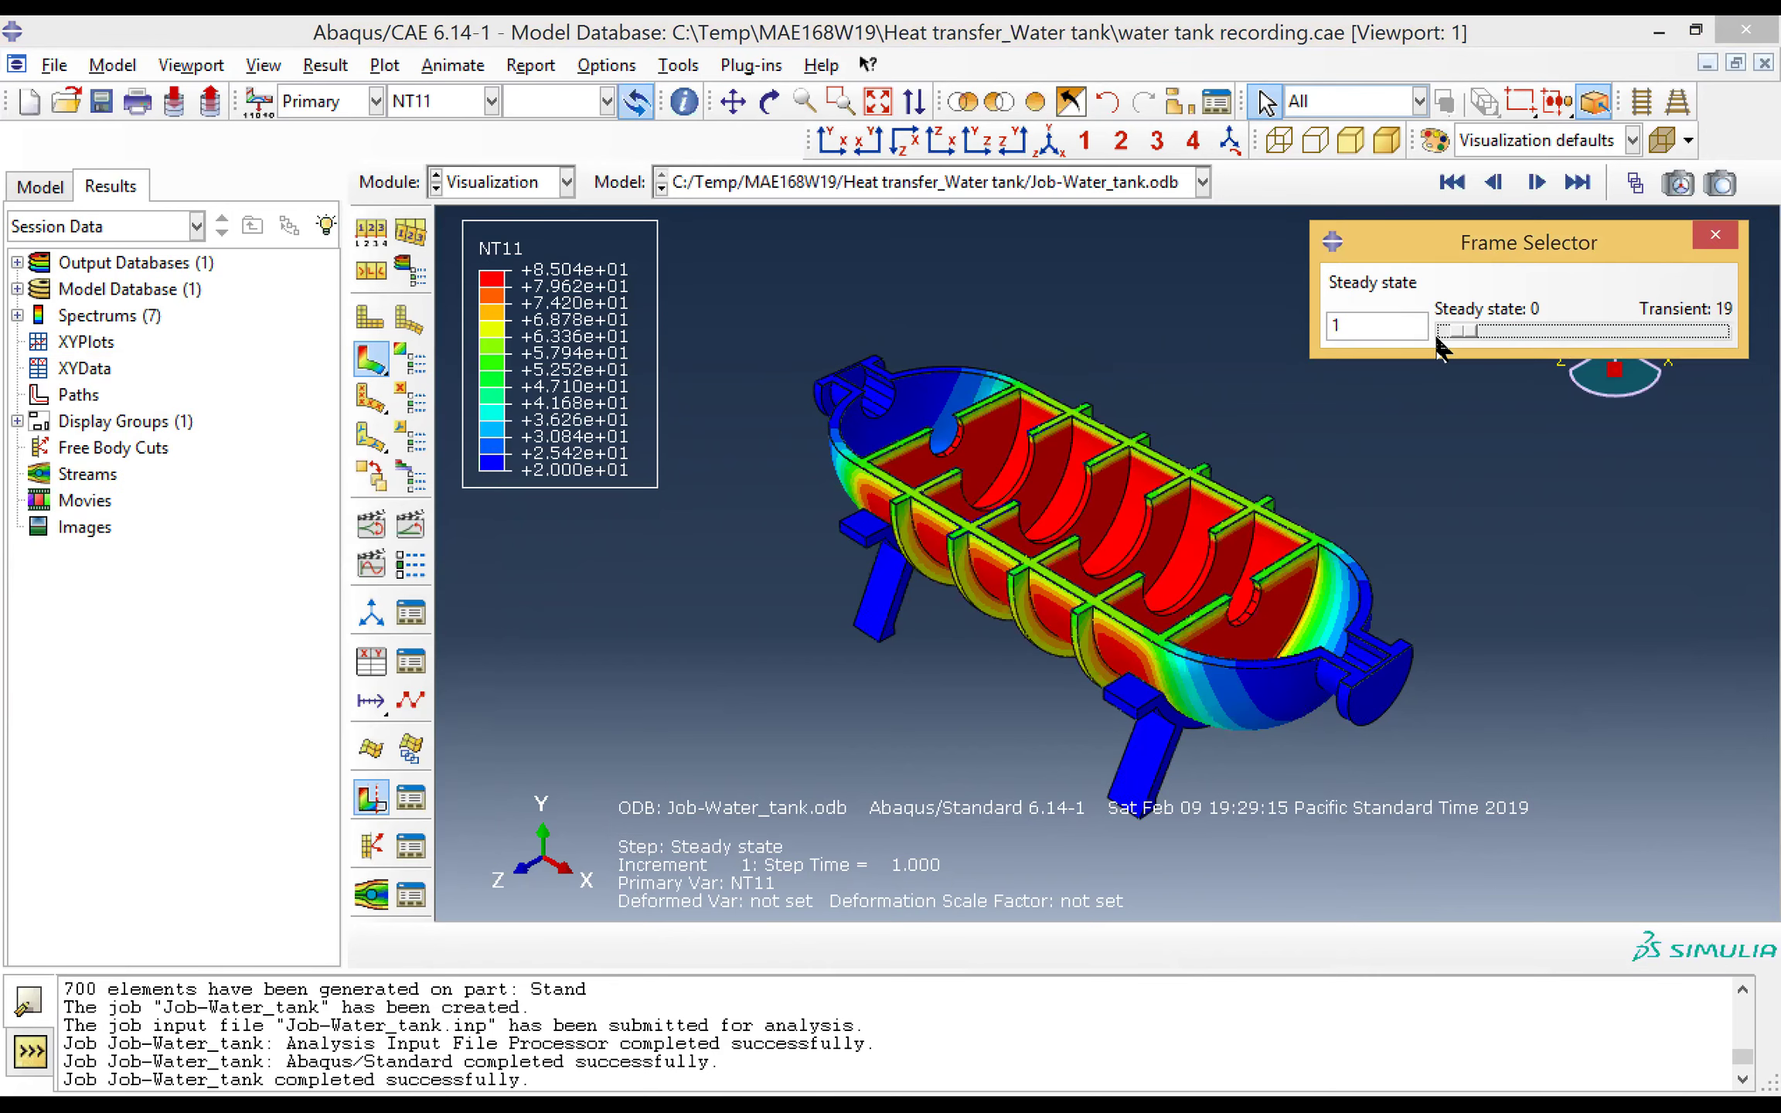
{"action": "key", "text": "Right"}
{"action": "key", "text": "Right"}
{"action": "key", "text": "Right"}
{"action": "key", "text": "Right"}
{"action": "key", "text": "Right"}
{"action": "key", "text": "Right"}
{"action": "key", "text": "Right"}
{"action": "key", "text": "Right"}
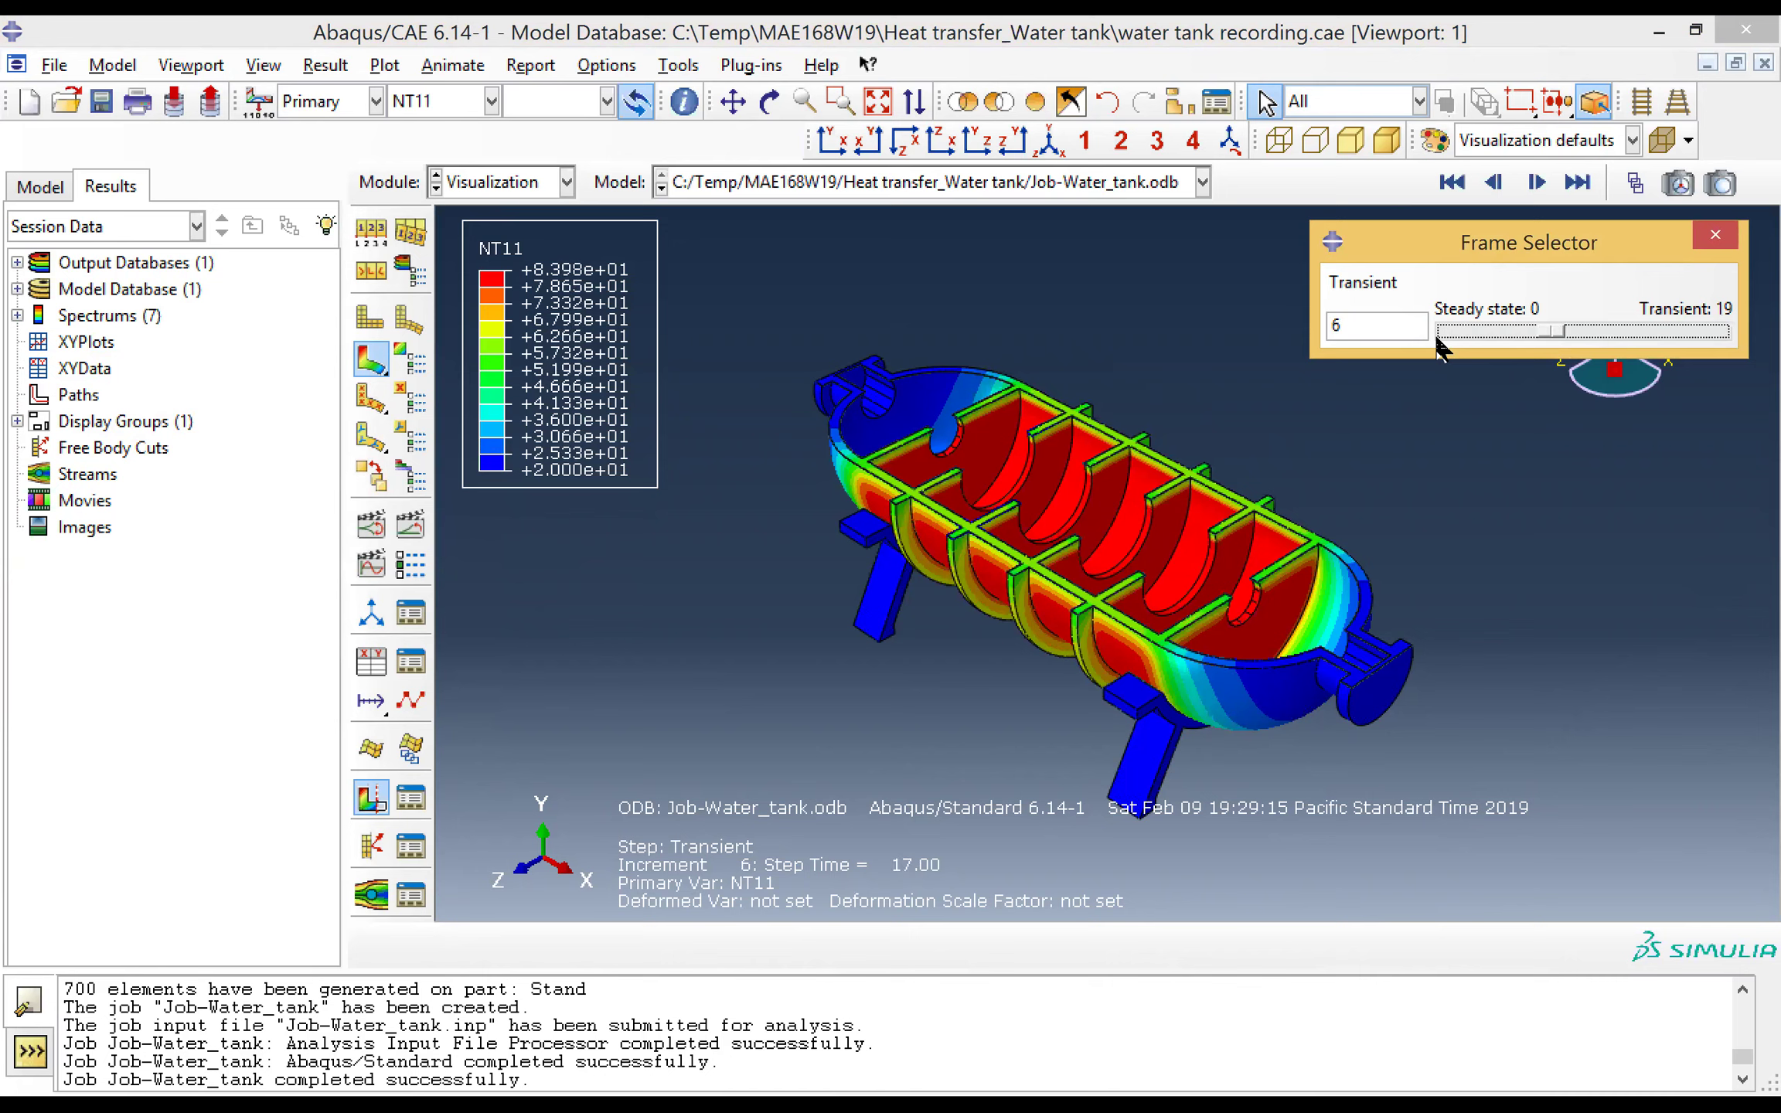
{"action": "key", "text": "Right"}
{"action": "key", "text": "Right"}
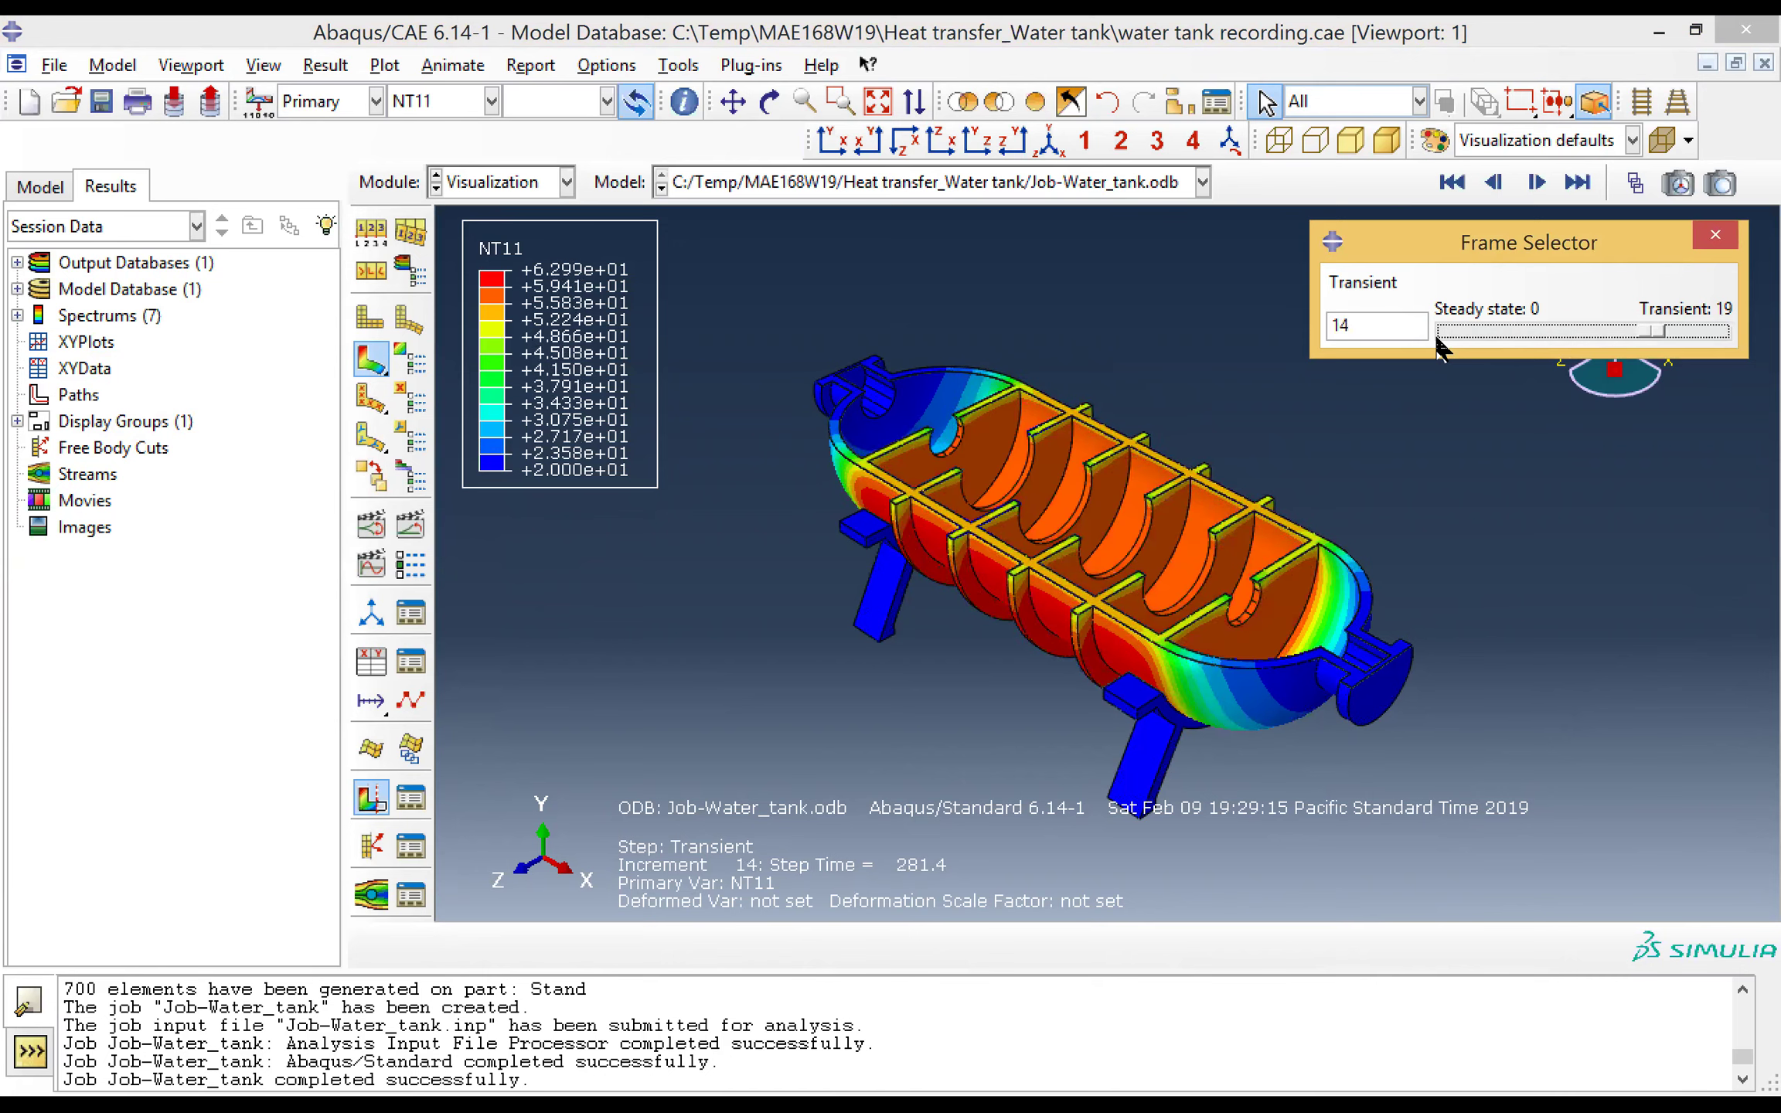
{"action": "key", "text": "Right"}
{"action": "key", "text": "Right"}
{"action": "key", "text": "Right"}
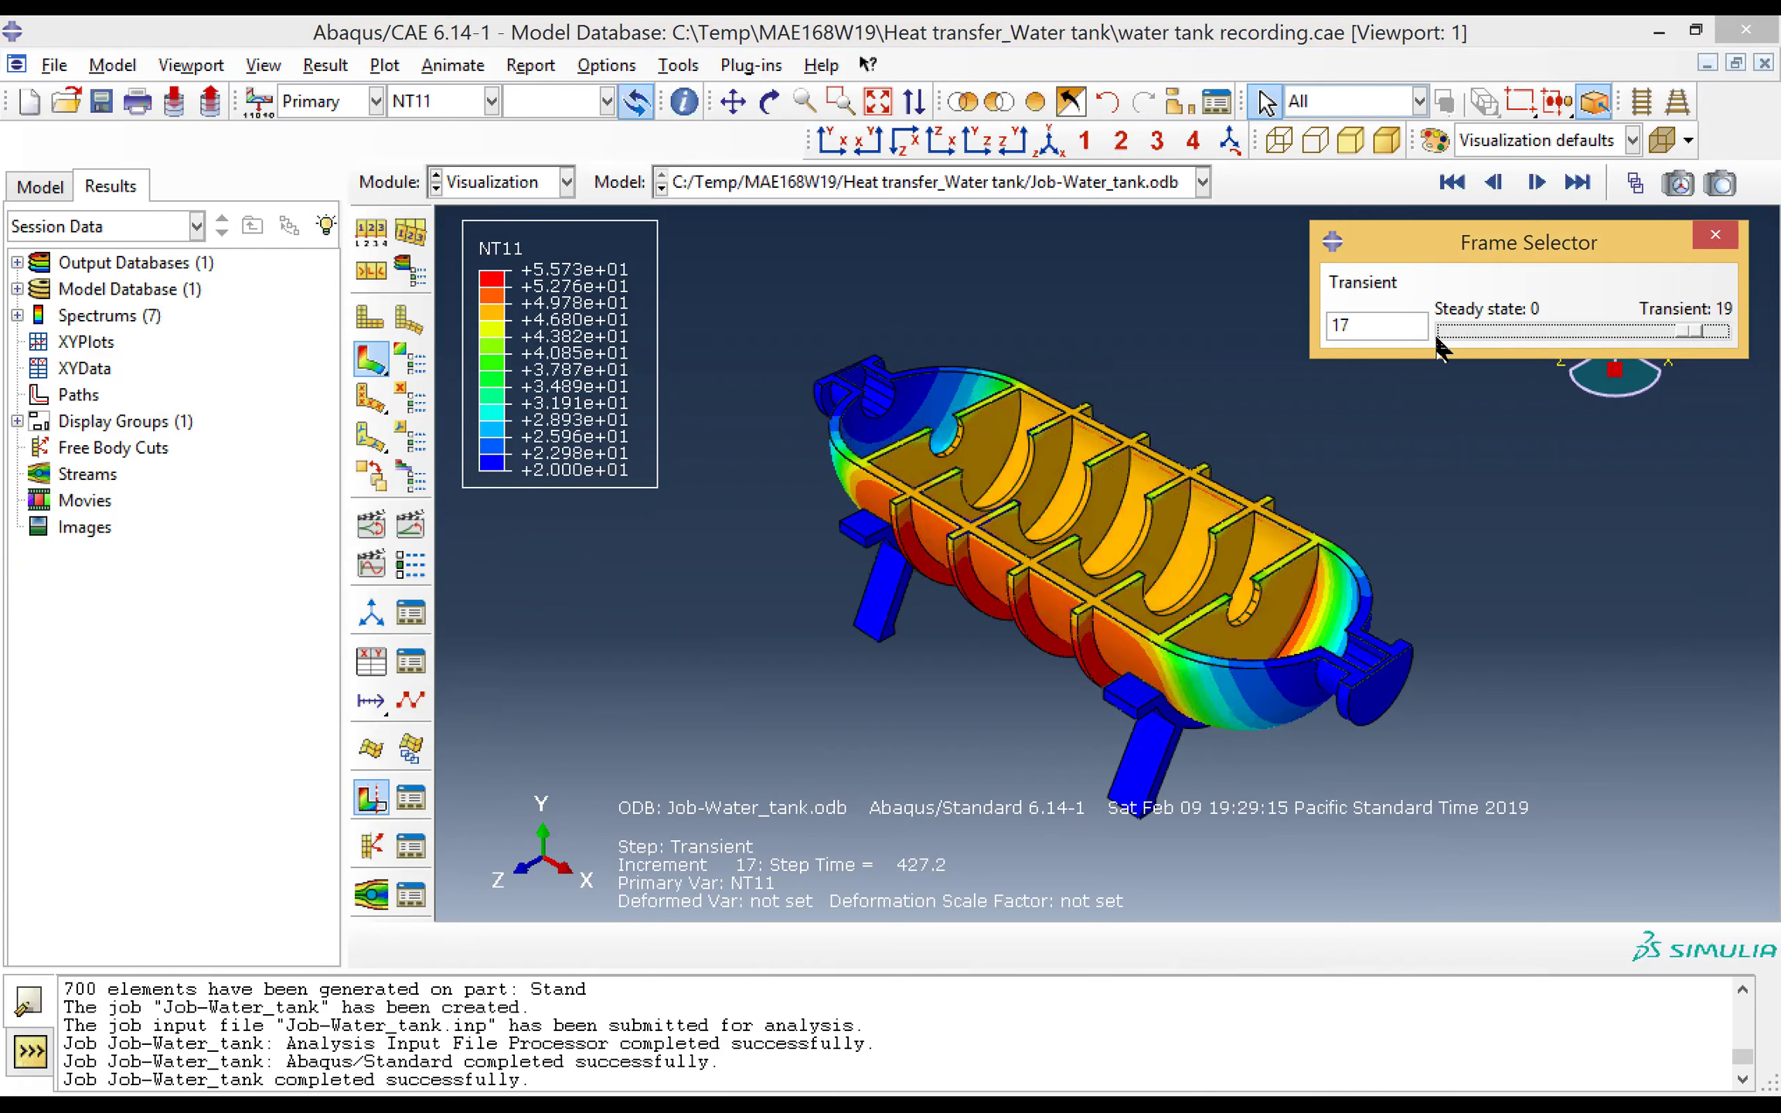
{"action": "key", "text": "Right"}
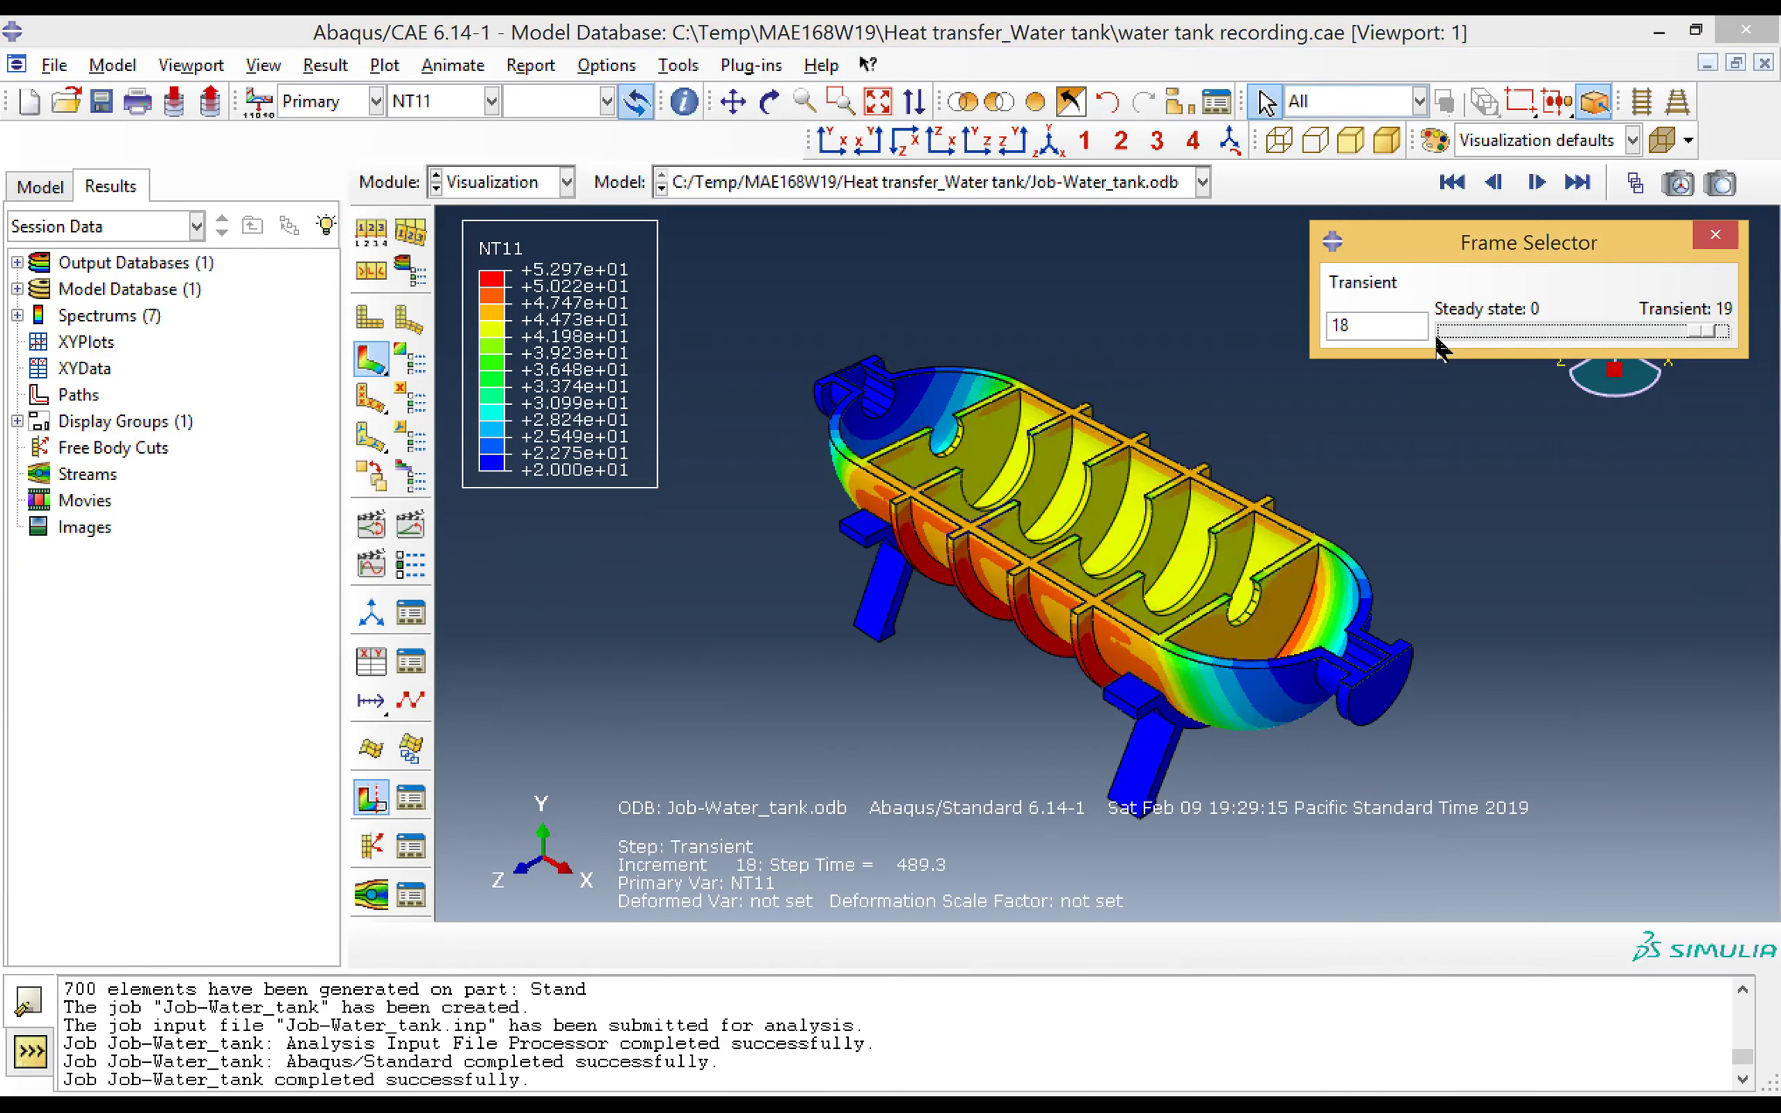
{"action": "key", "text": "Right"}
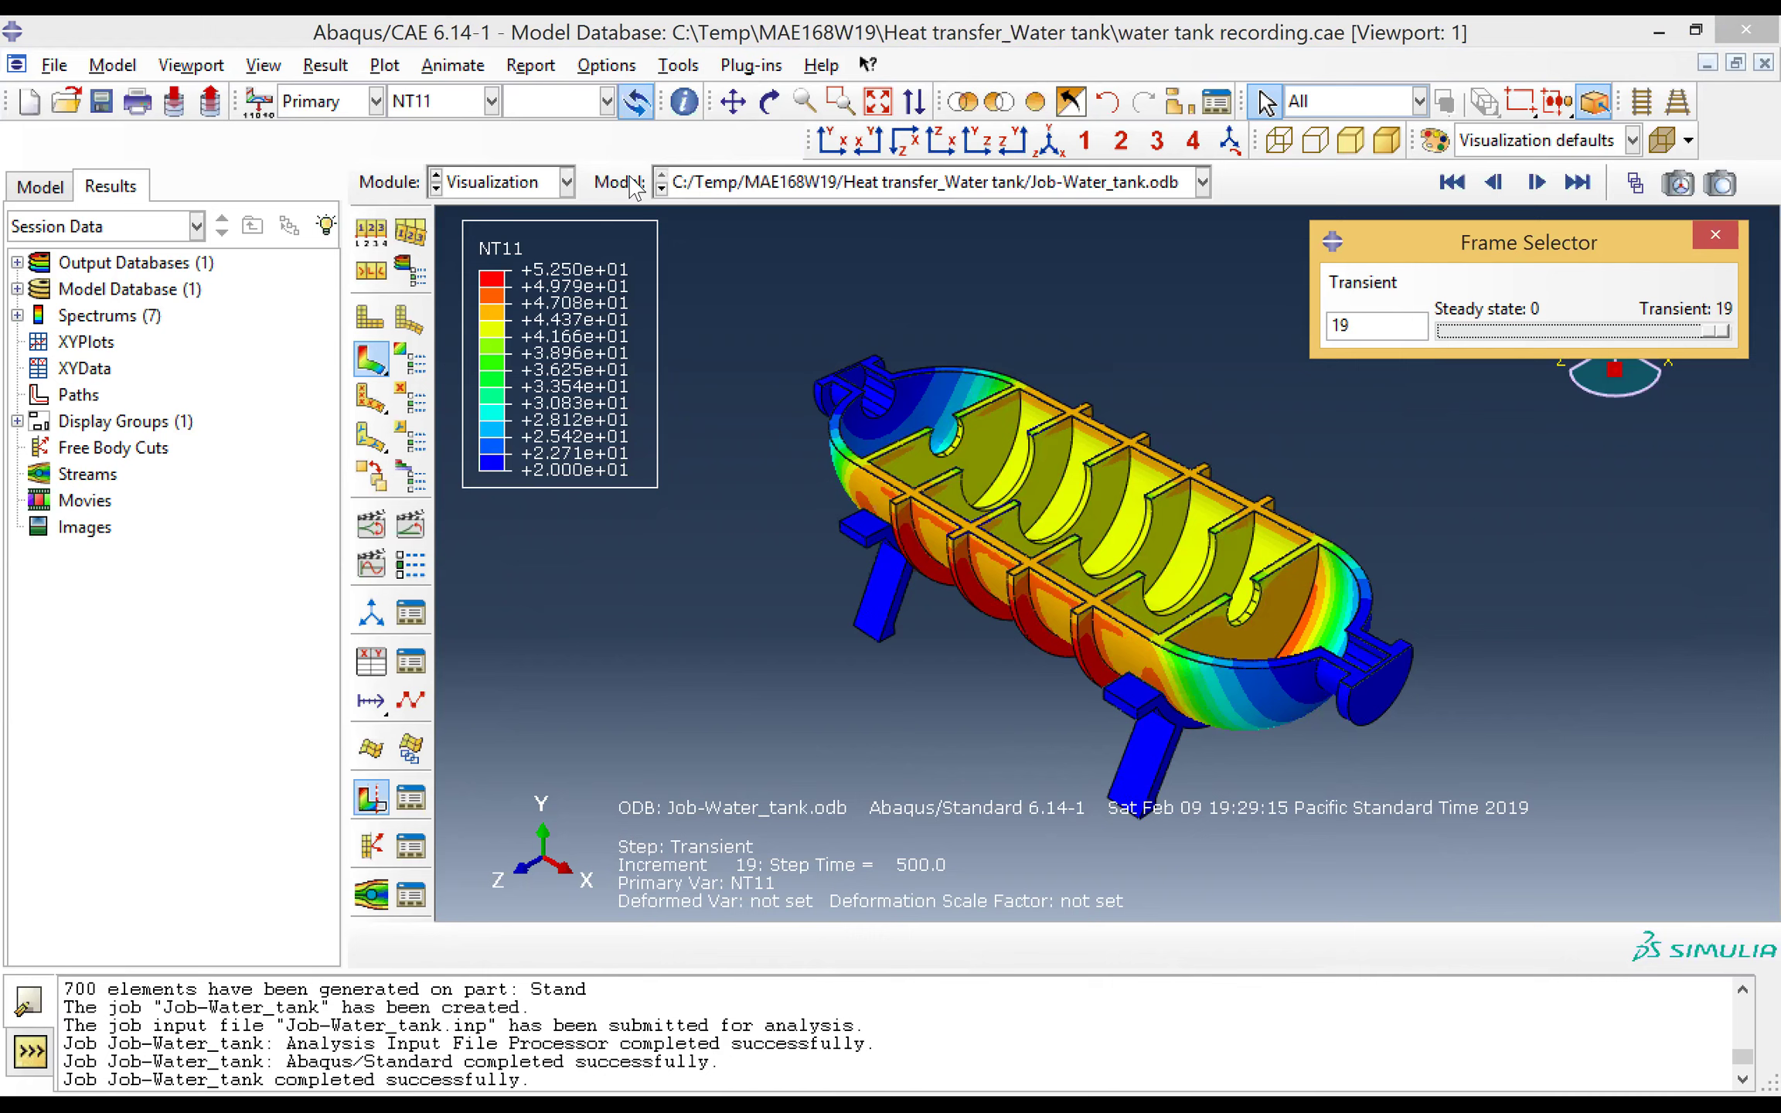
Step: Display HFL resultant heat flux as a symbol plot and examine it from Steady state frame 0 through Transient frame 19
{"action": "left_click", "coordinate": [371, 101]}
{"action": "left_click", "coordinate": [333, 186]}
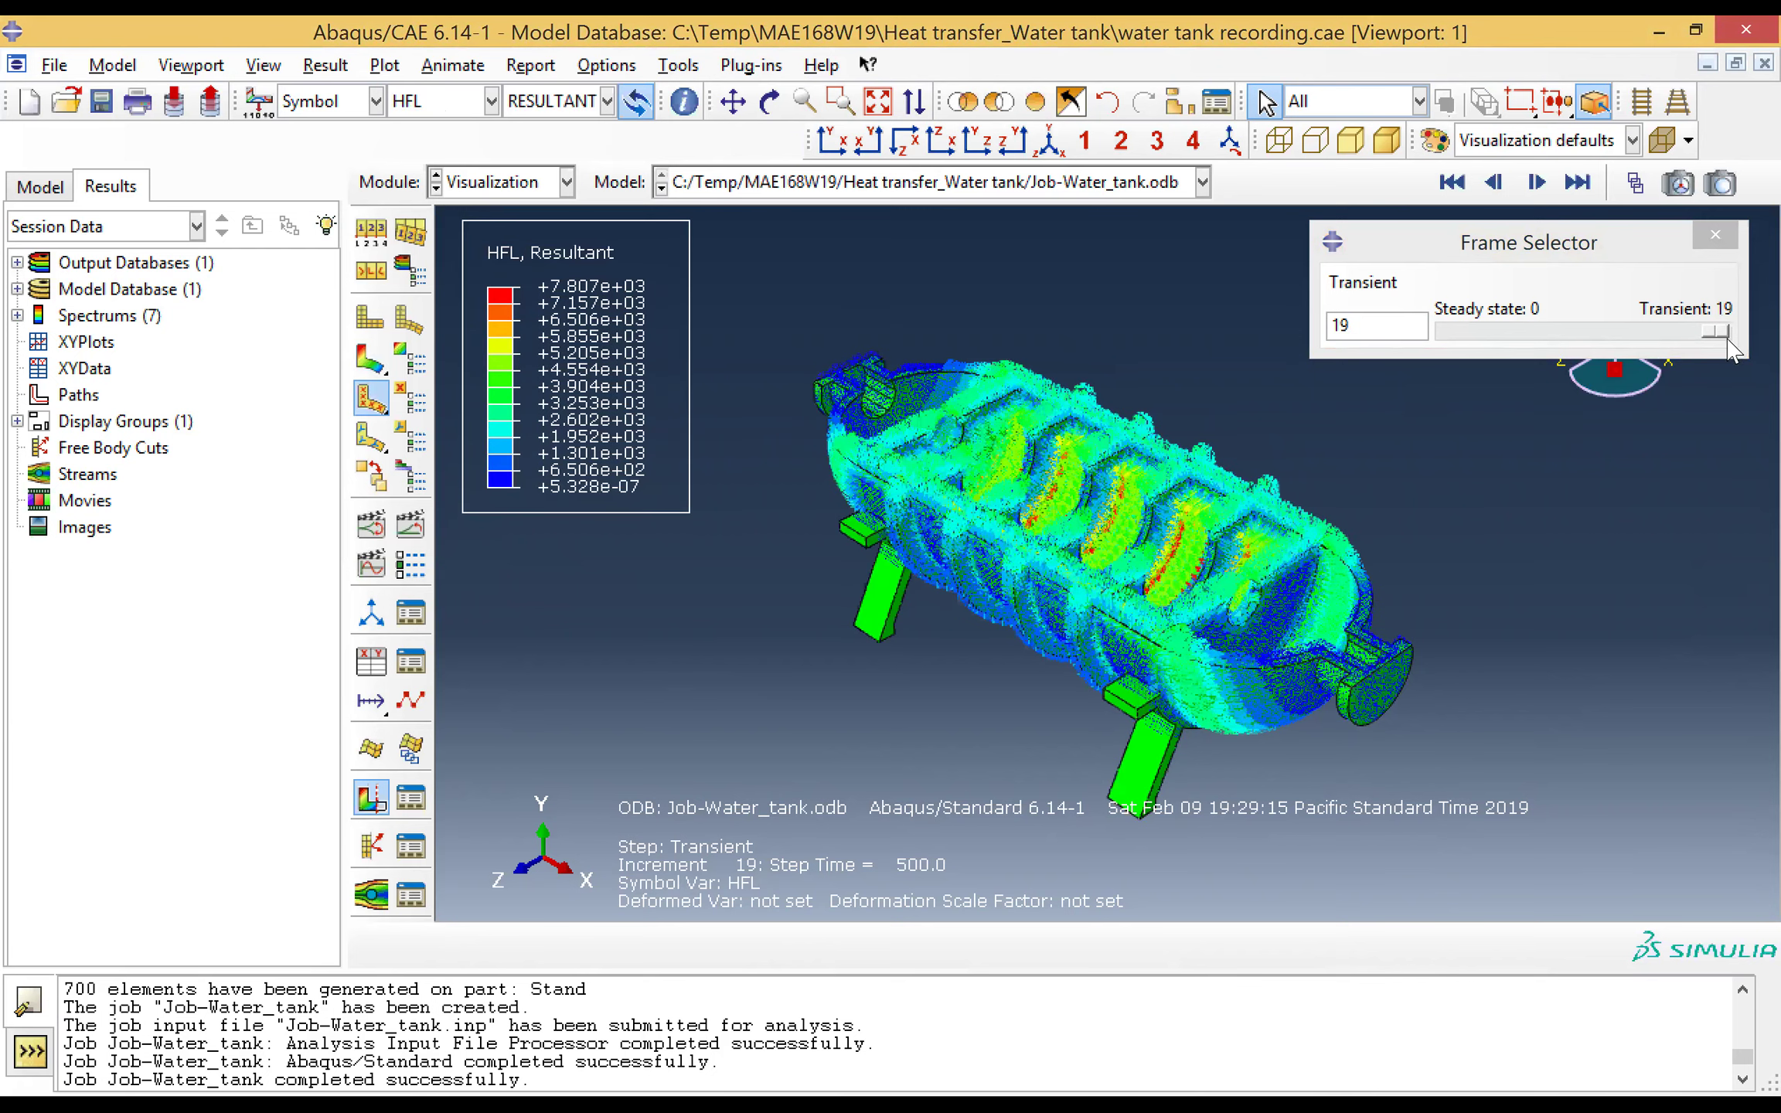
{"action": "left_click_drag", "start_coordinate": [1718, 331], "coordinate": [1430, 334]}
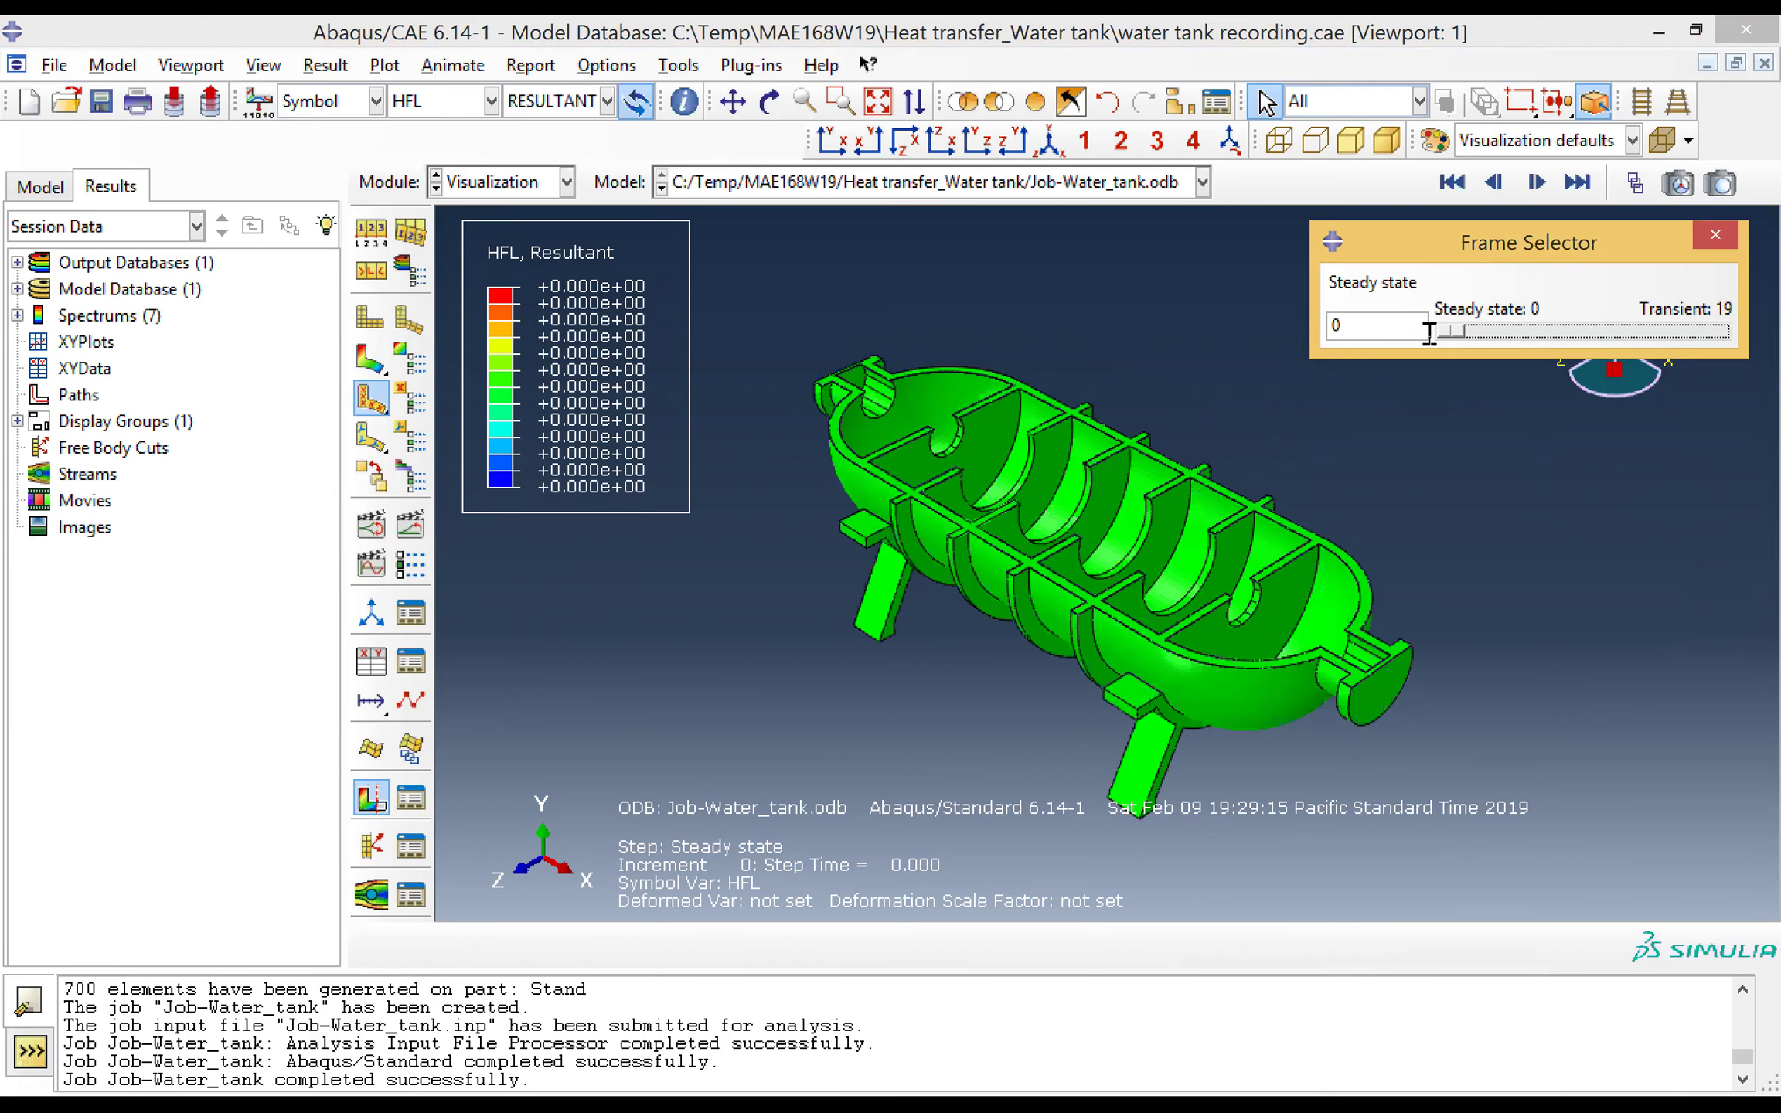
{"action": "key", "text": "Right"}
{"action": "key", "text": "Right"}
{"action": "key", "text": "Right"}
{"action": "key", "text": "Right"}
{"action": "key", "text": "Right"}
{"action": "key", "text": "Right"}
{"action": "key", "text": "Right"}
{"action": "key", "text": "Right"}
{"action": "key", "text": "Right"}
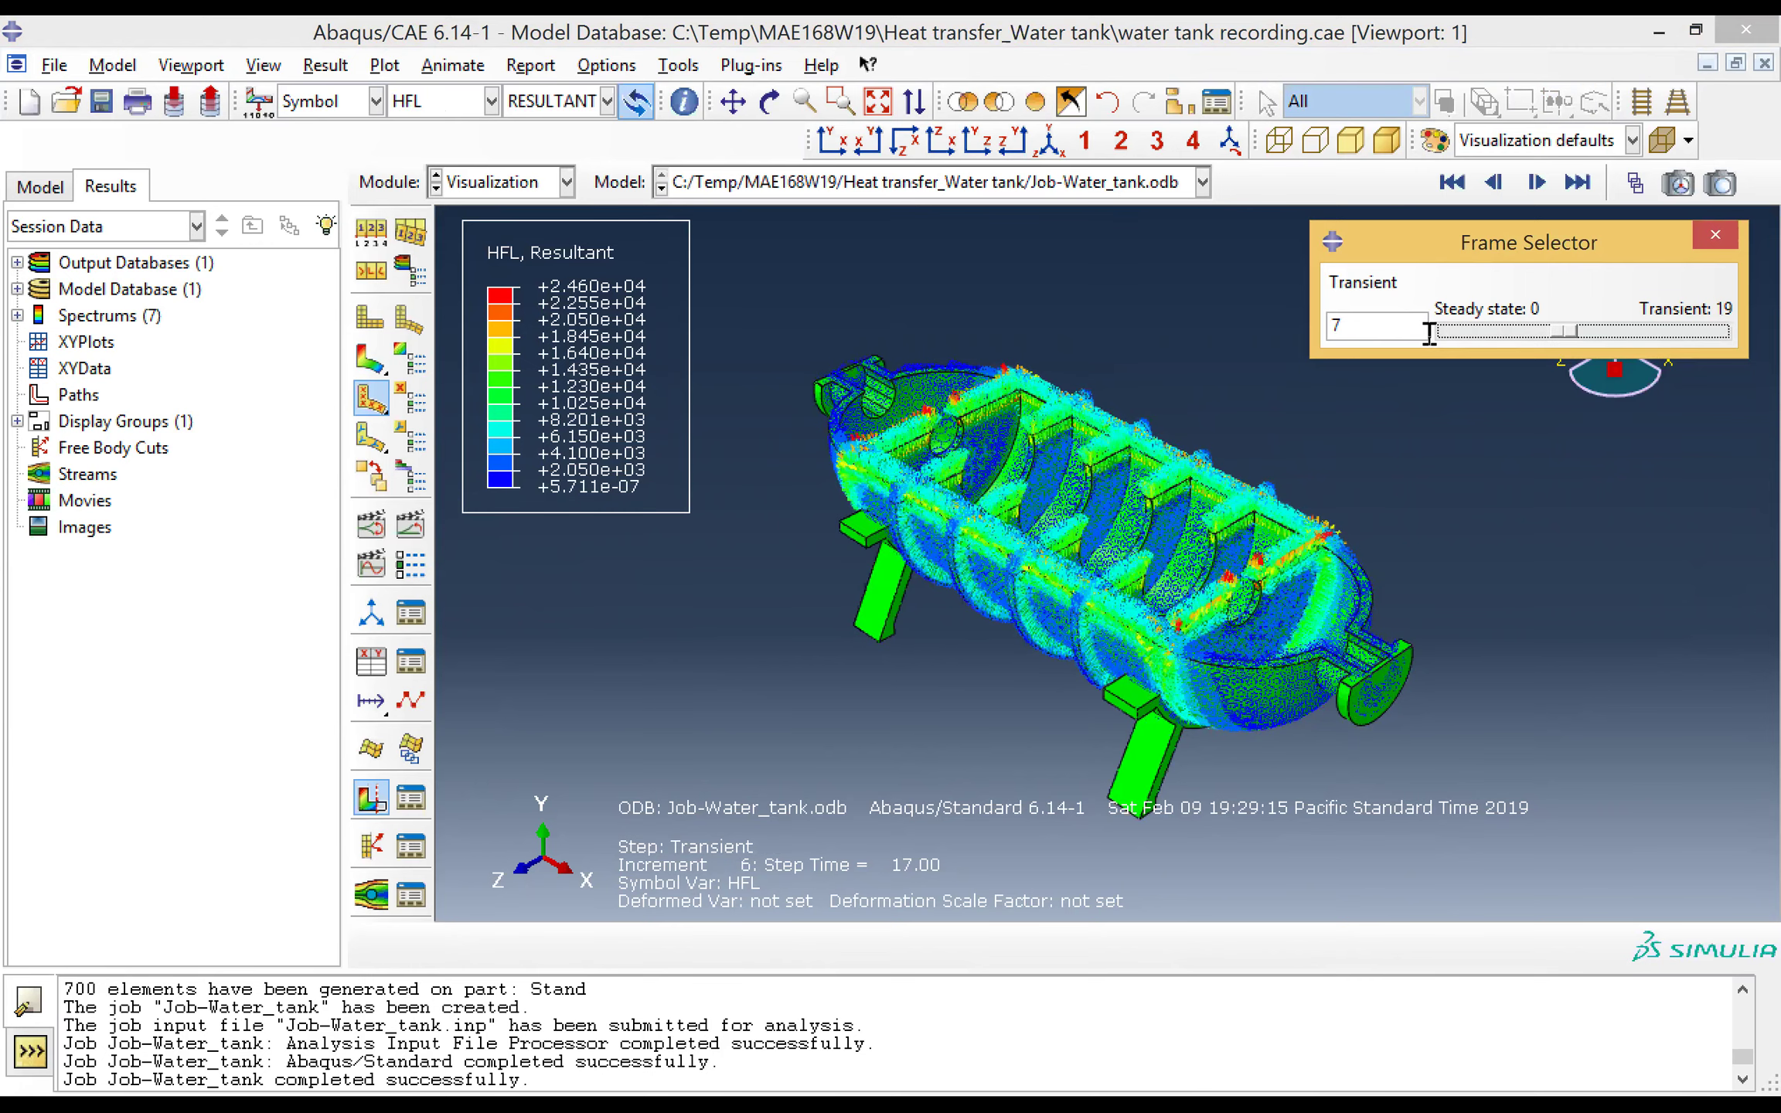
{"action": "key", "text": "Right"}
{"action": "key", "text": "Right"}
{"action": "key", "text": "Right"}
{"action": "key", "text": "Right"}
{"action": "key", "text": "Right"}
{"action": "key", "text": "Right"}
{"action": "key", "text": "Right"}
{"action": "key", "text": "Right"}
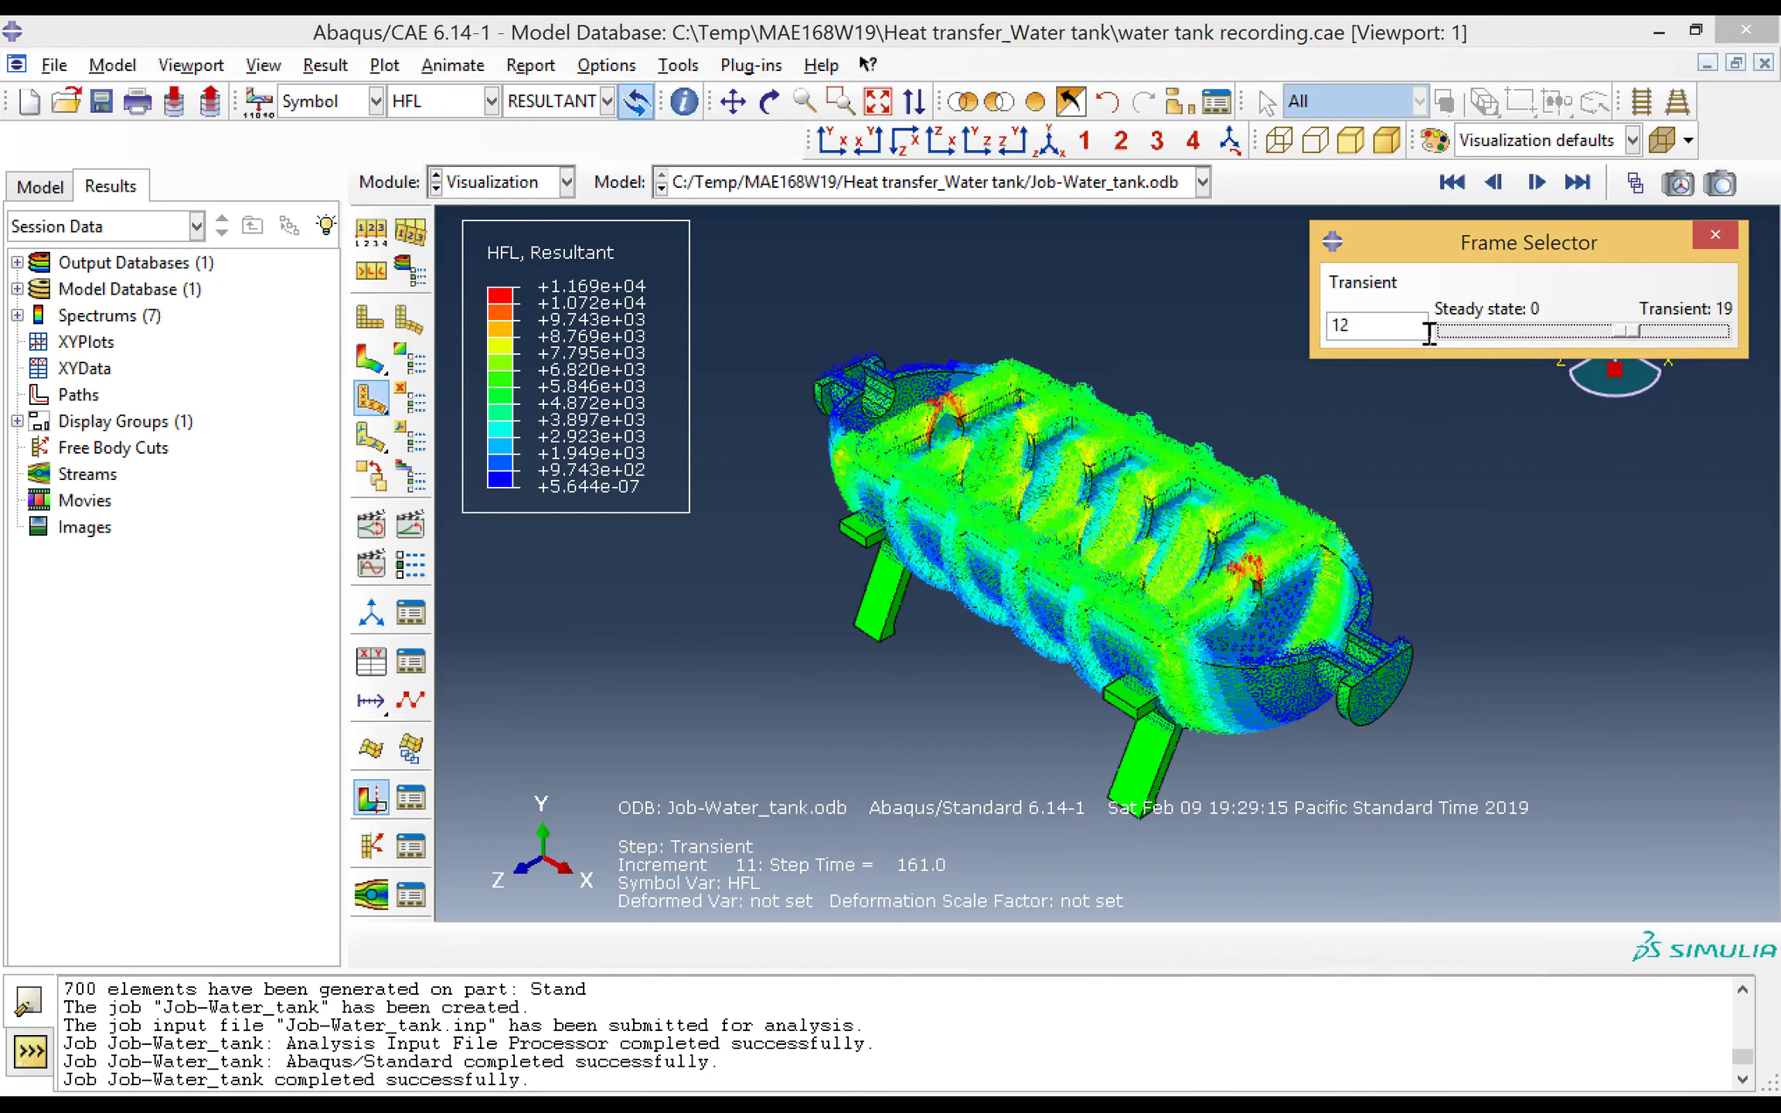
{"action": "key", "text": "Right"}
{"action": "key", "text": "Right"}
{"action": "key", "text": "Right"}
{"action": "key", "text": "Right"}
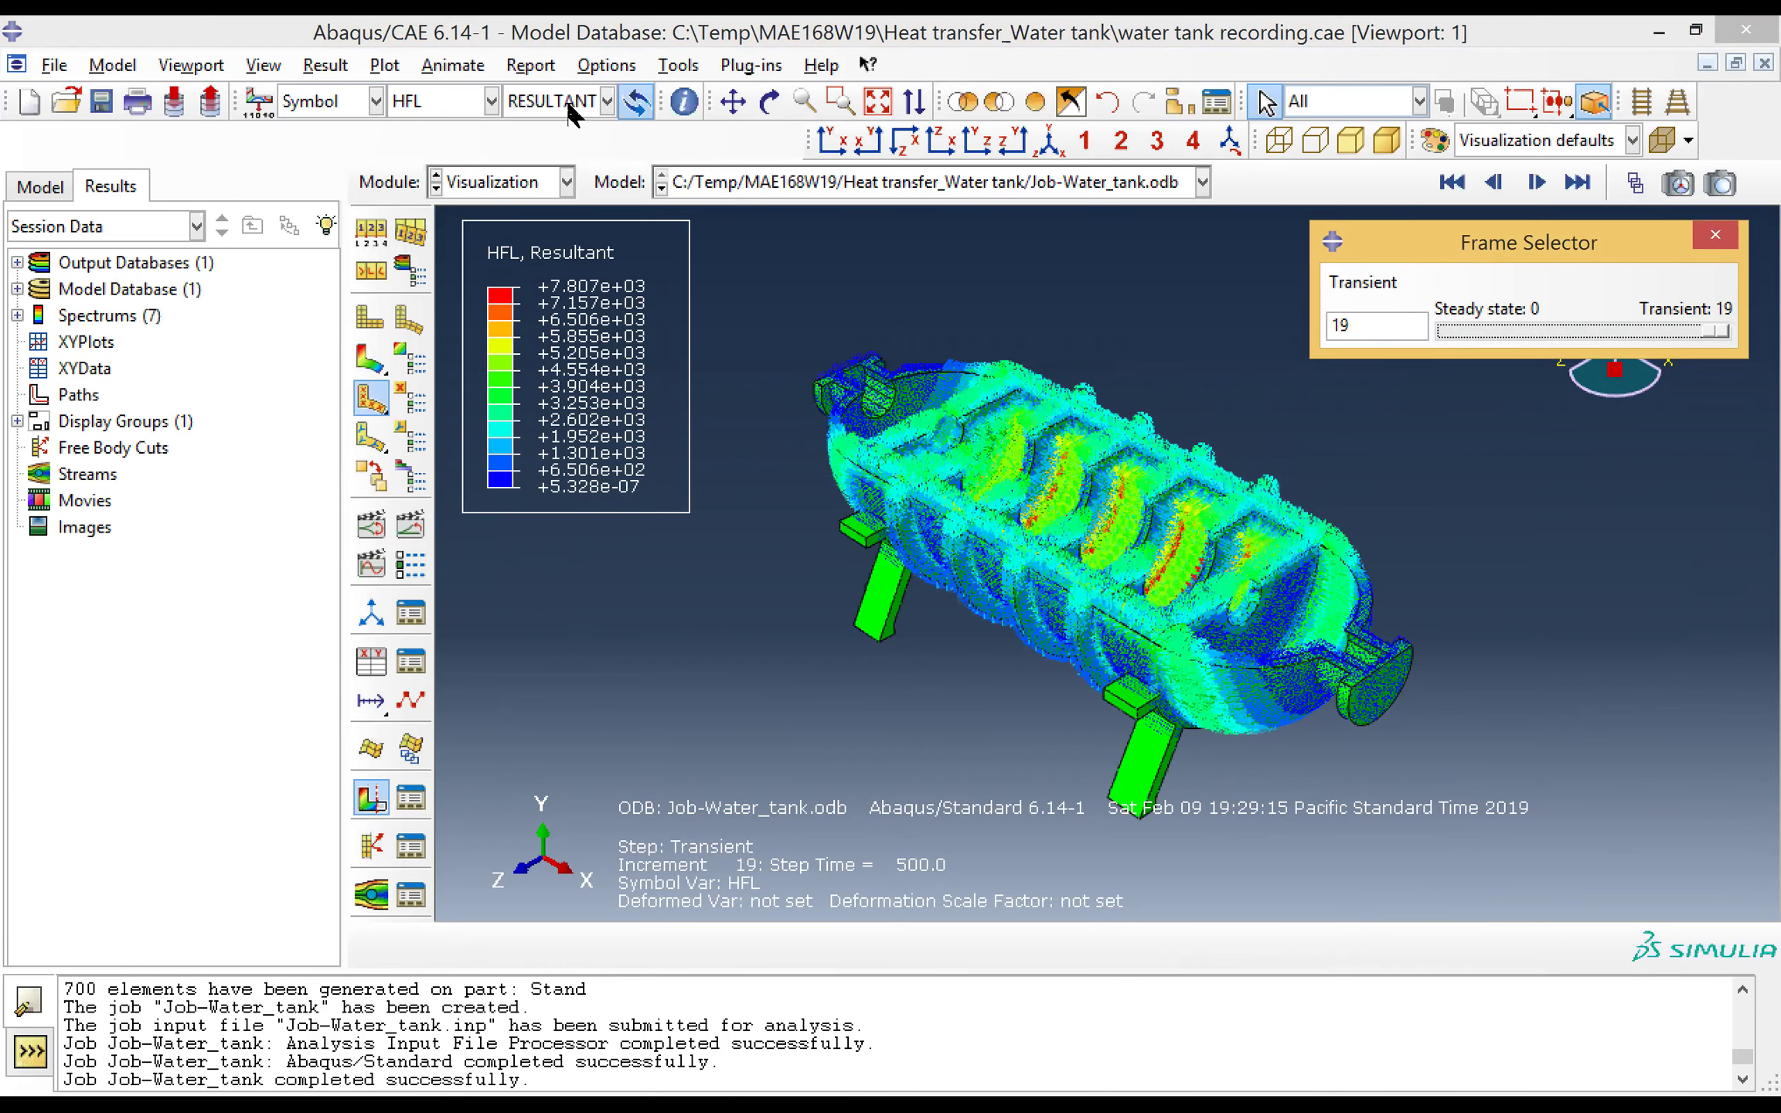
Step: Switch the results display back to the primary variable NT11 contours and close the frame selector
{"action": "left_click", "coordinate": [361, 104]}
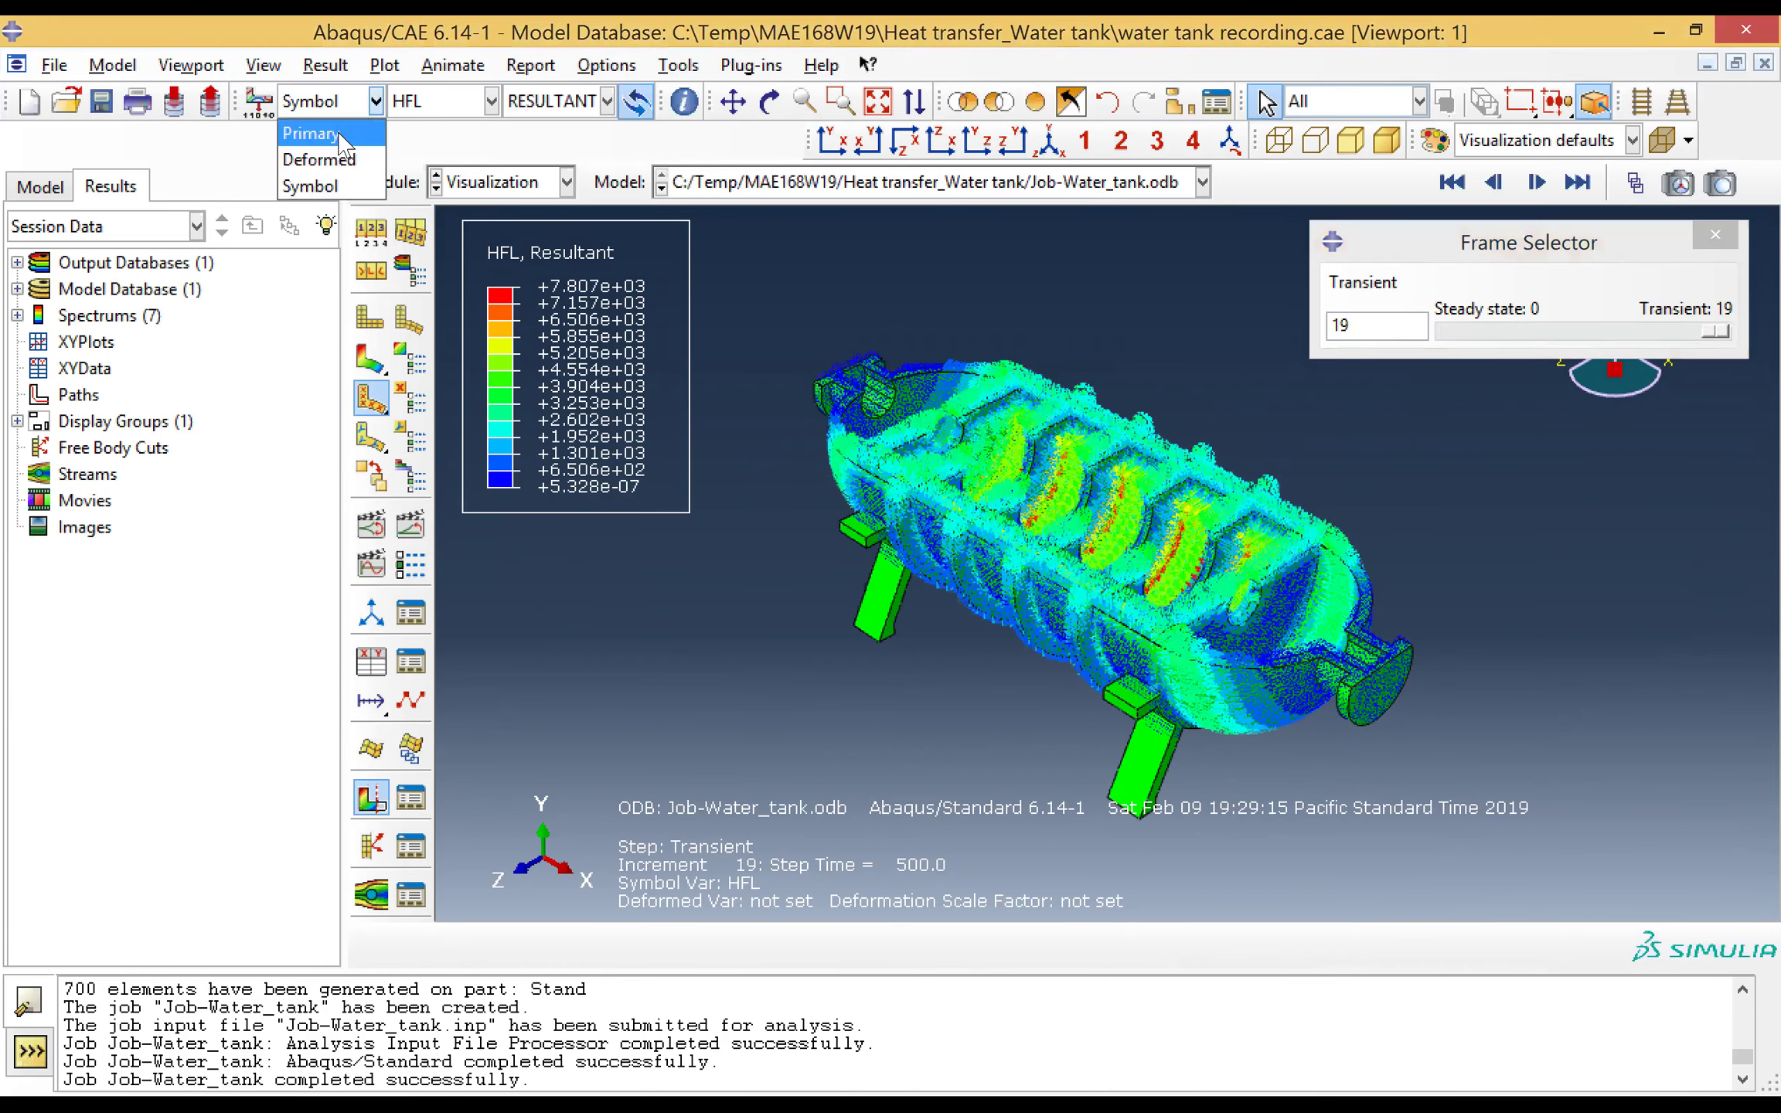
{"action": "left_click", "coordinate": [325, 128]}
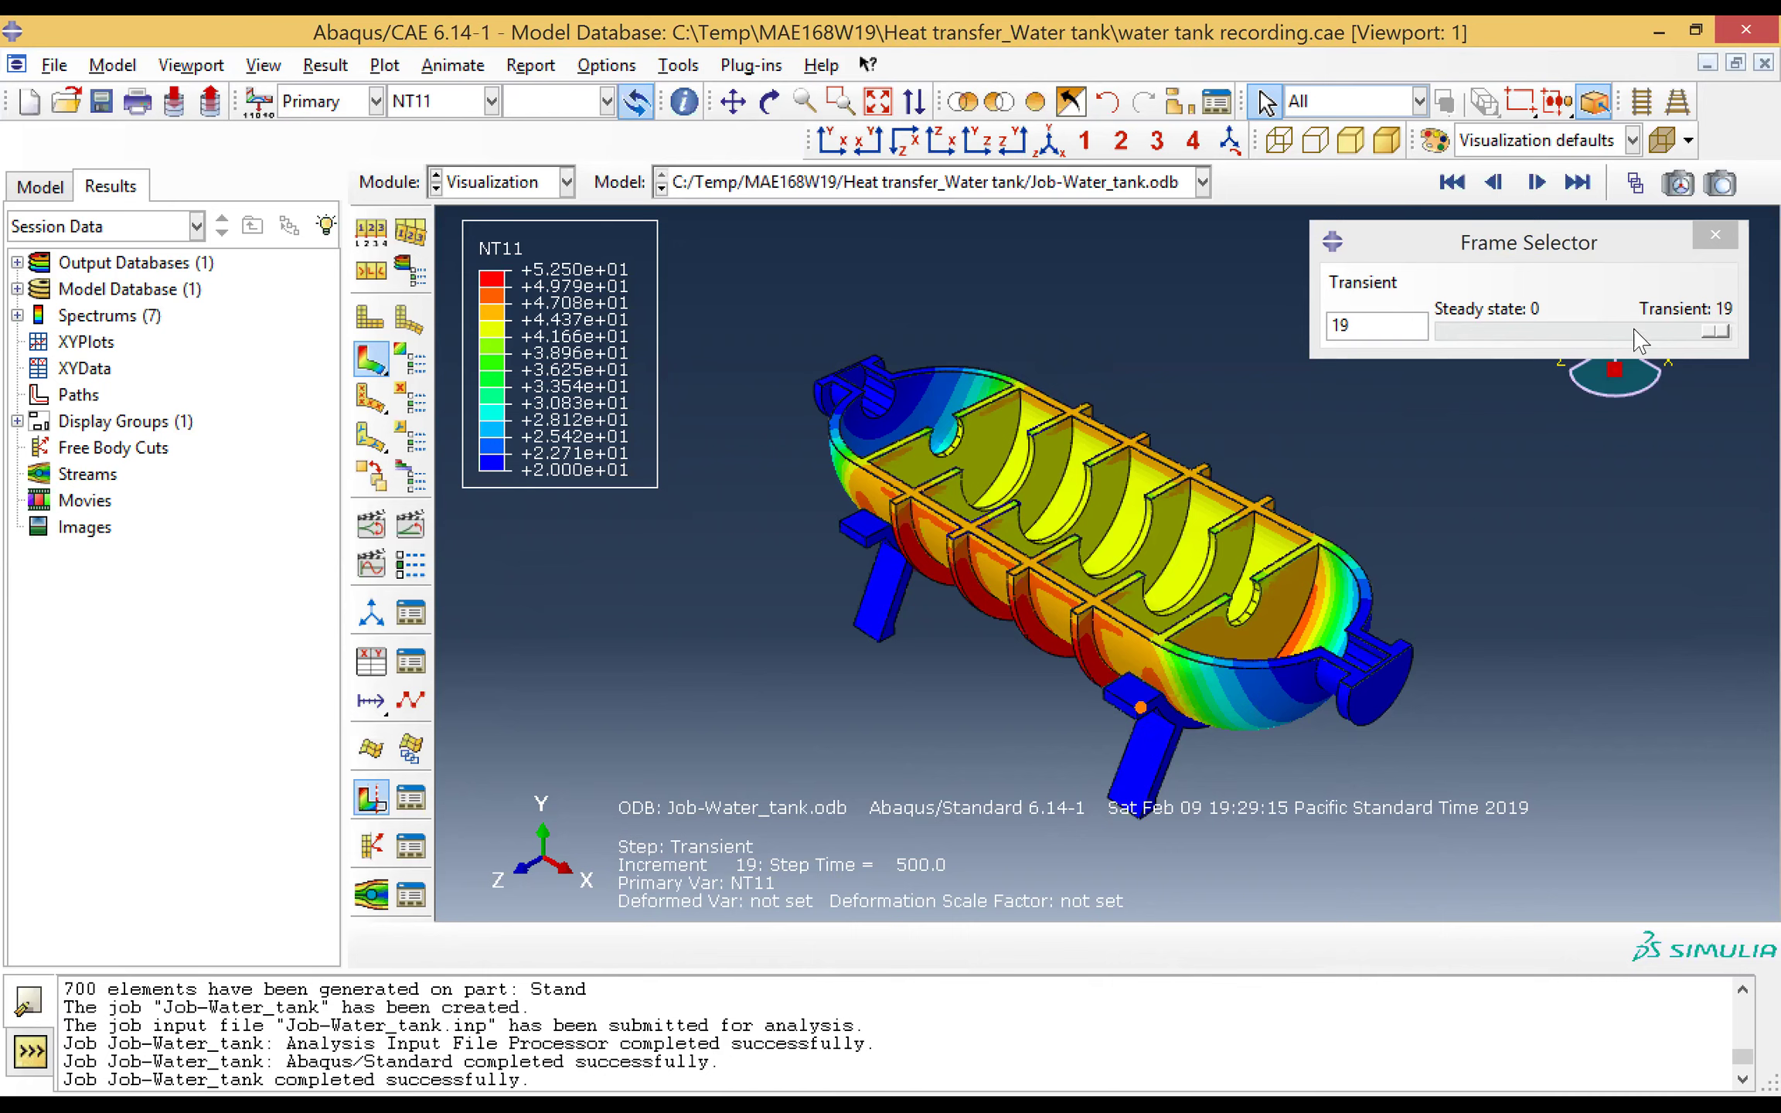
{"action": "left_click", "coordinate": [1729, 239]}
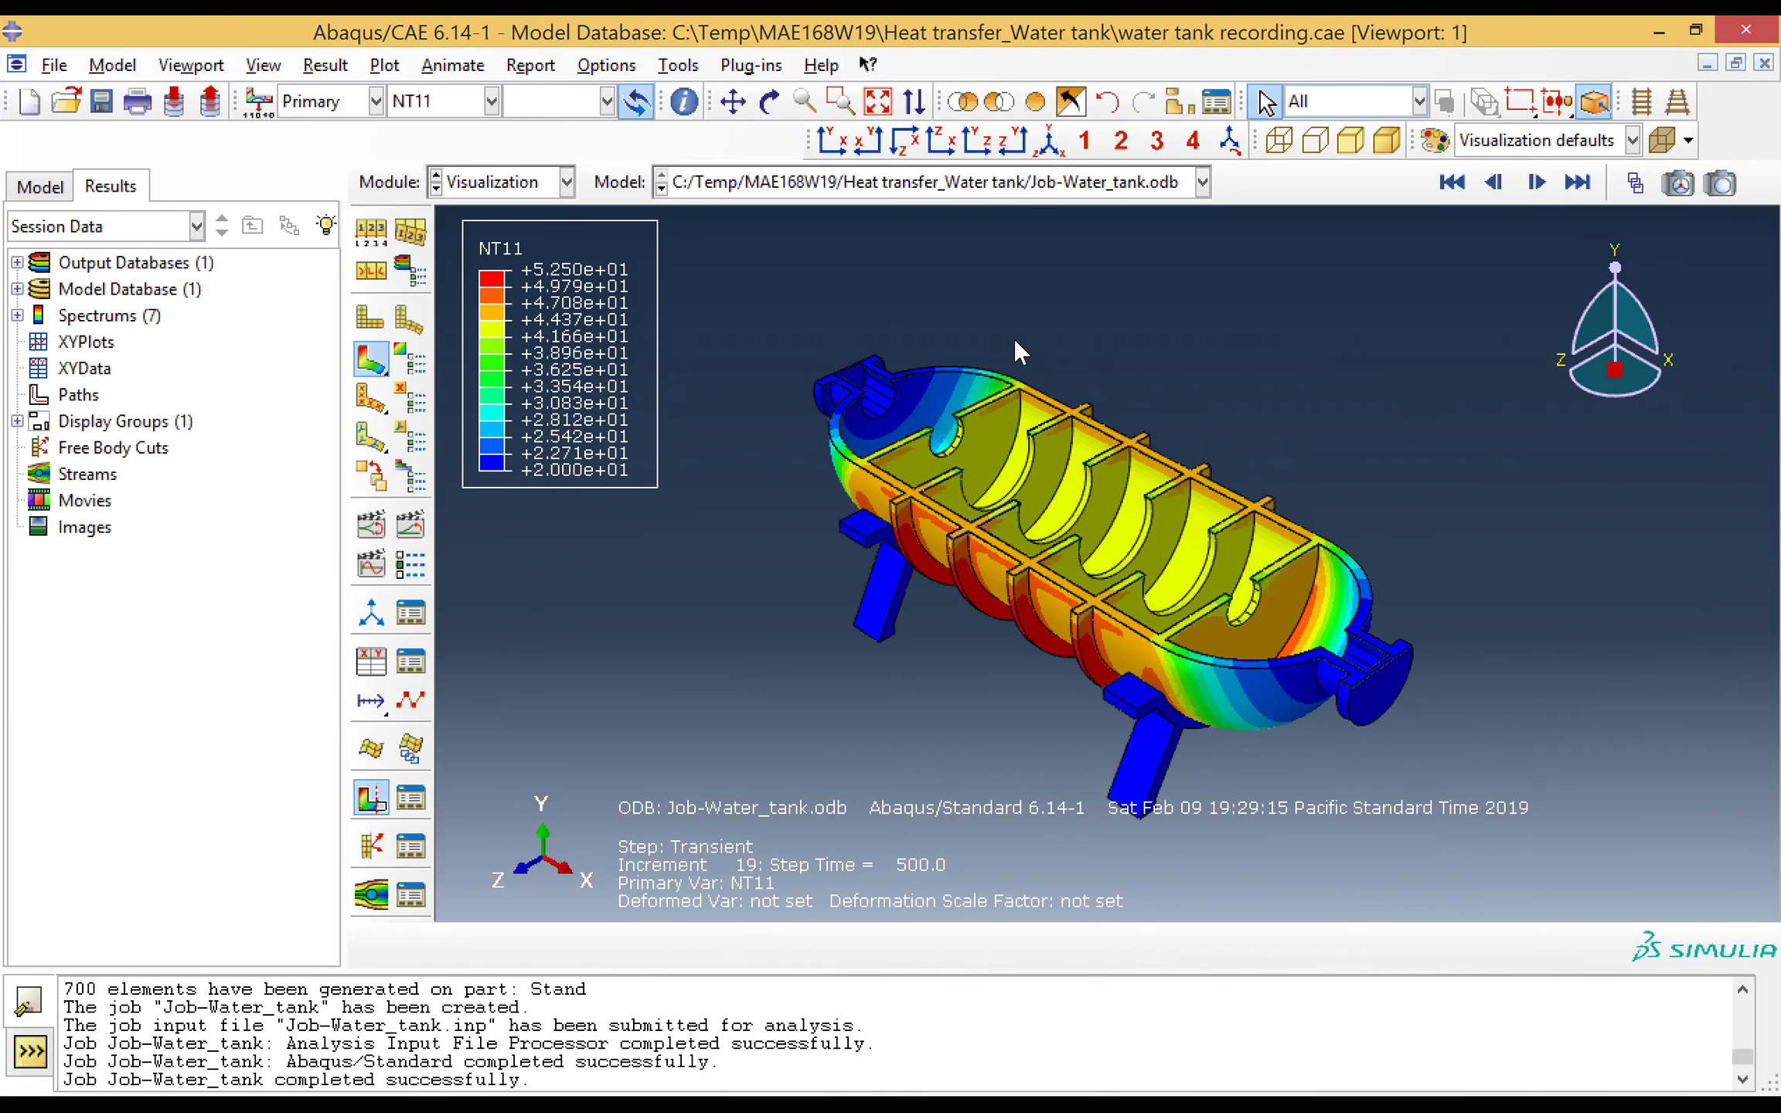
Step: Remove the water tank part instance from the display group, leaving only the two stands displayed
{"action": "left_click", "coordinate": [998, 102]}
{"action": "left_click", "coordinate": [848, 946]}
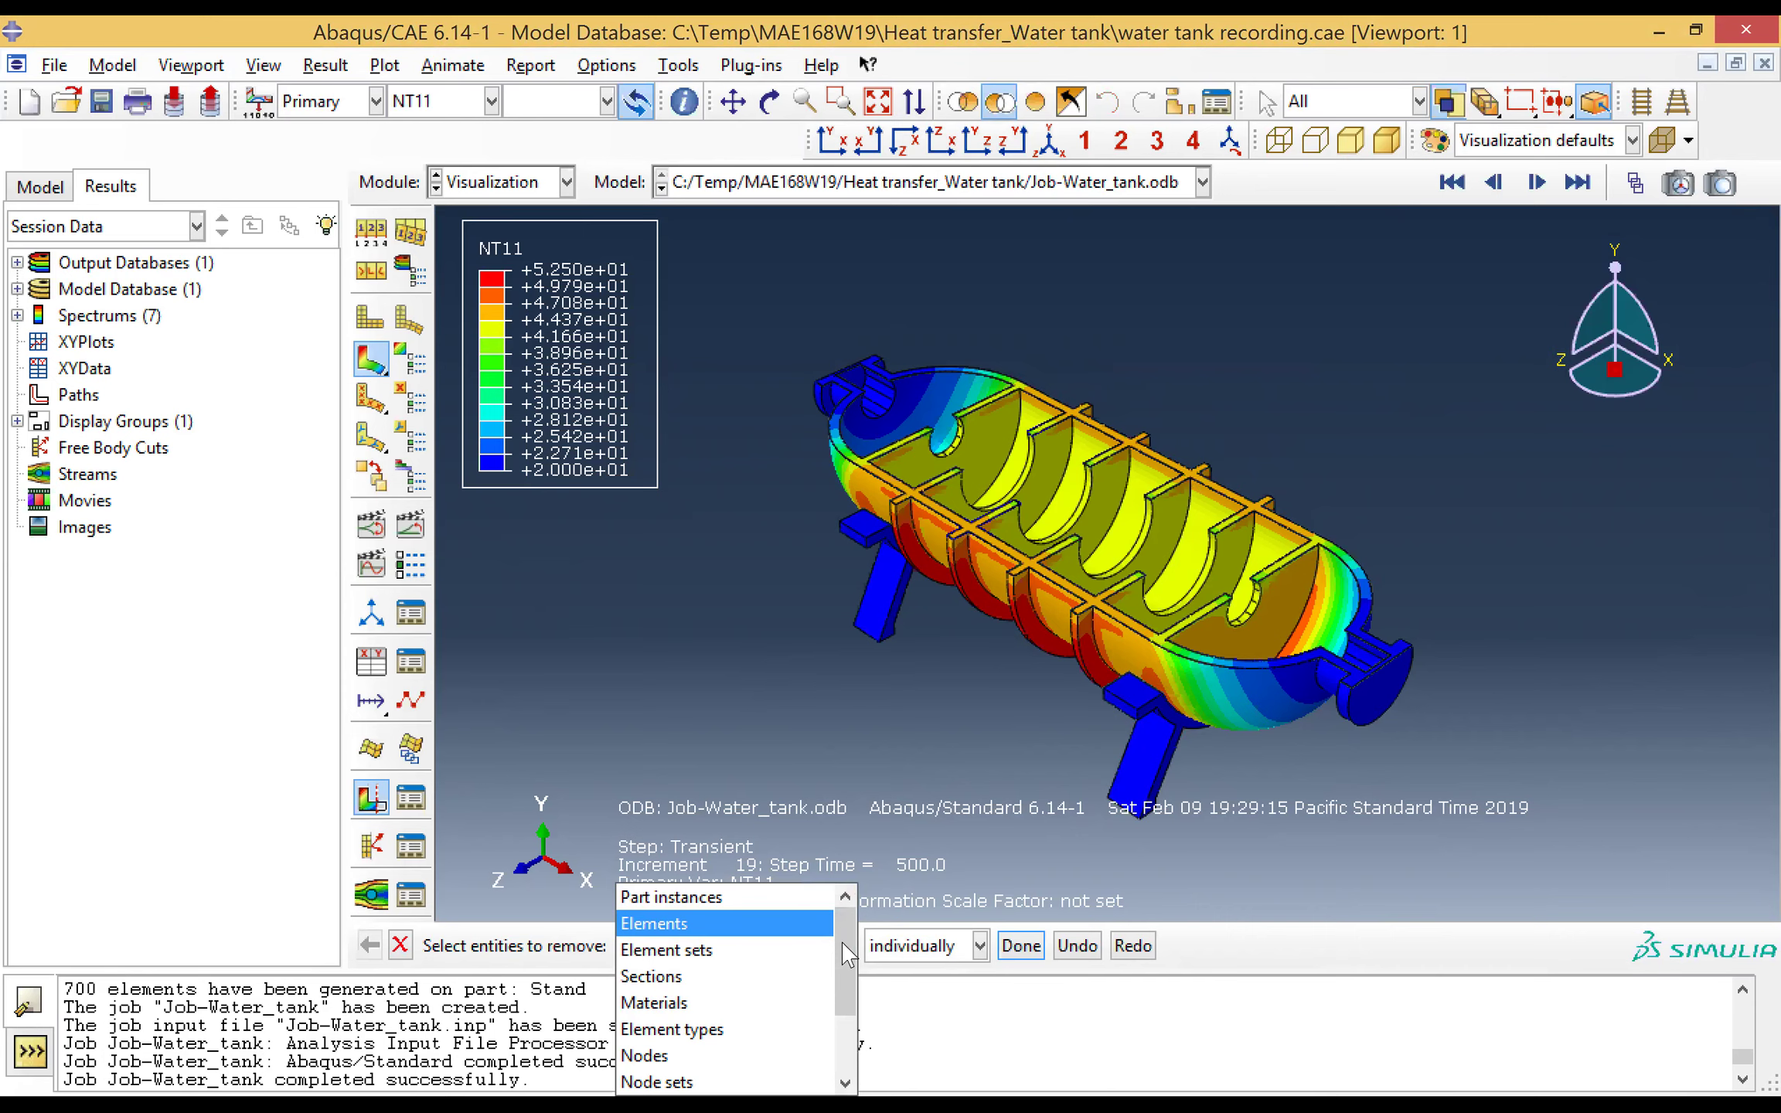
{"action": "left_click", "coordinate": [781, 899]}
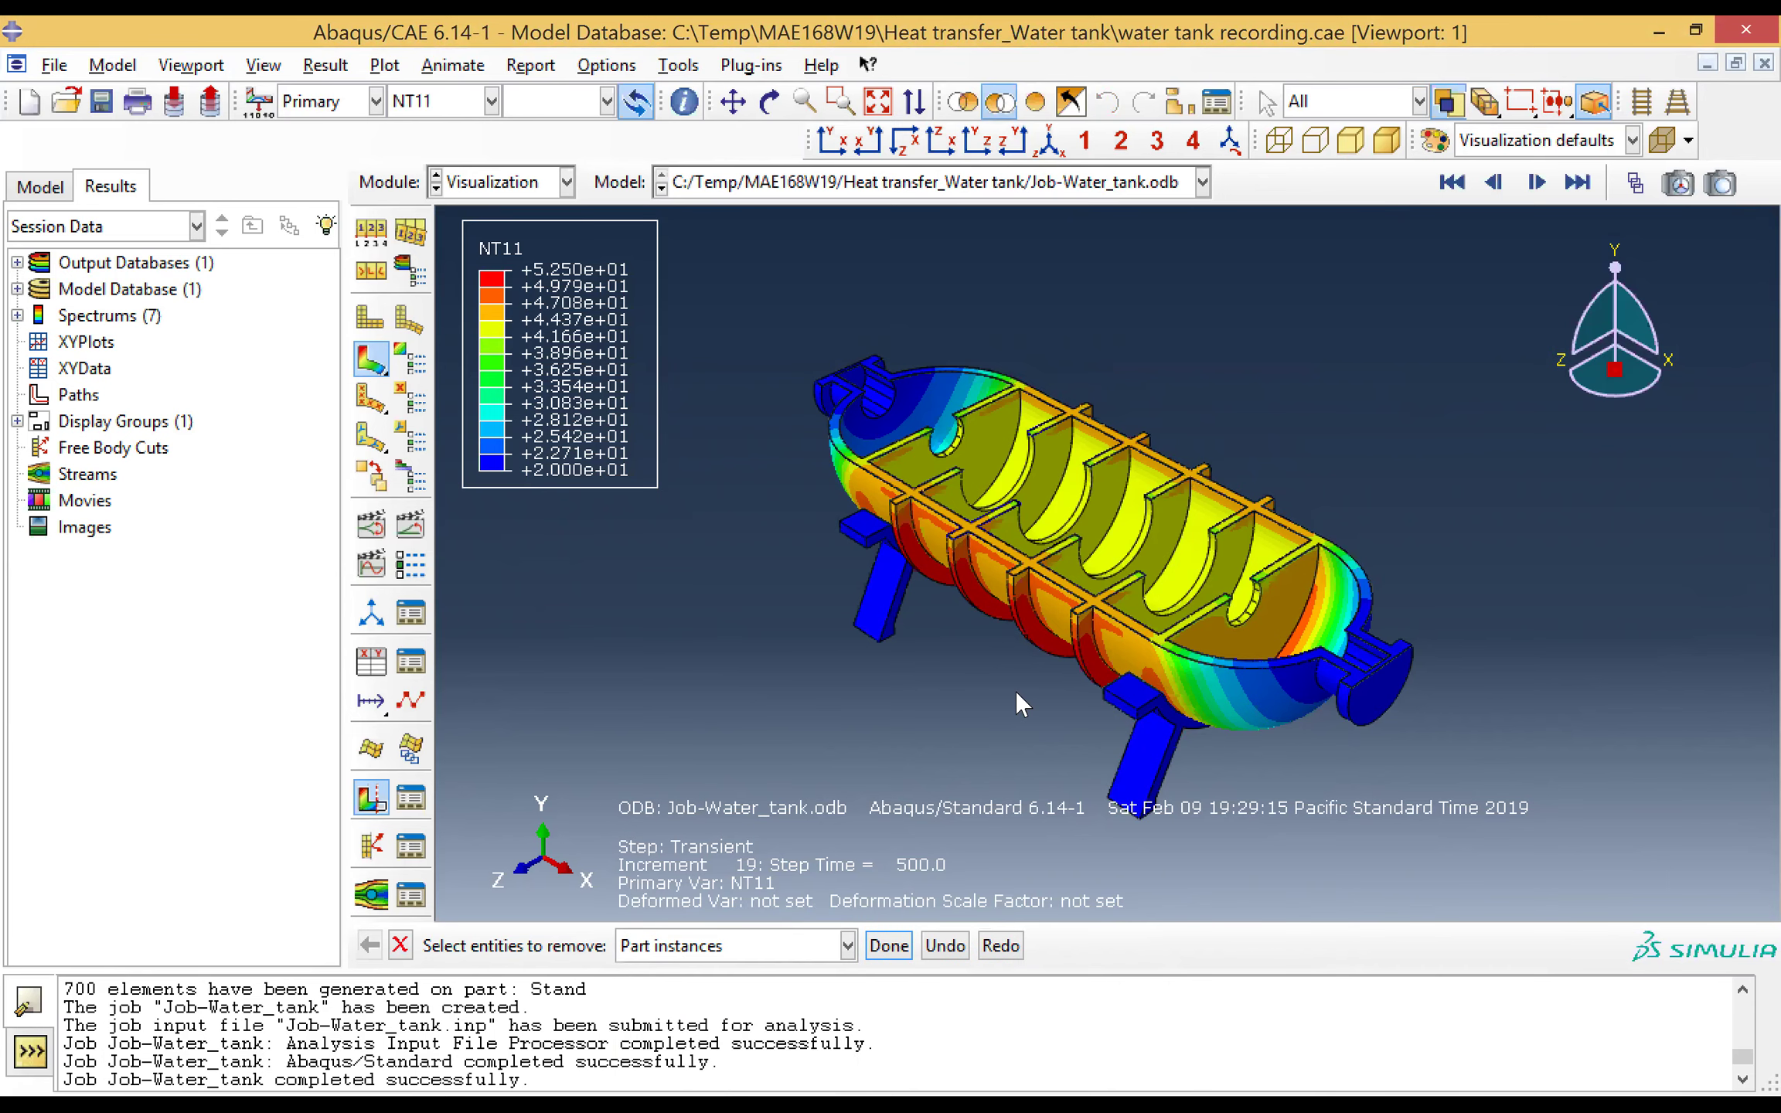
{"action": "left_click", "coordinate": [1058, 600]}
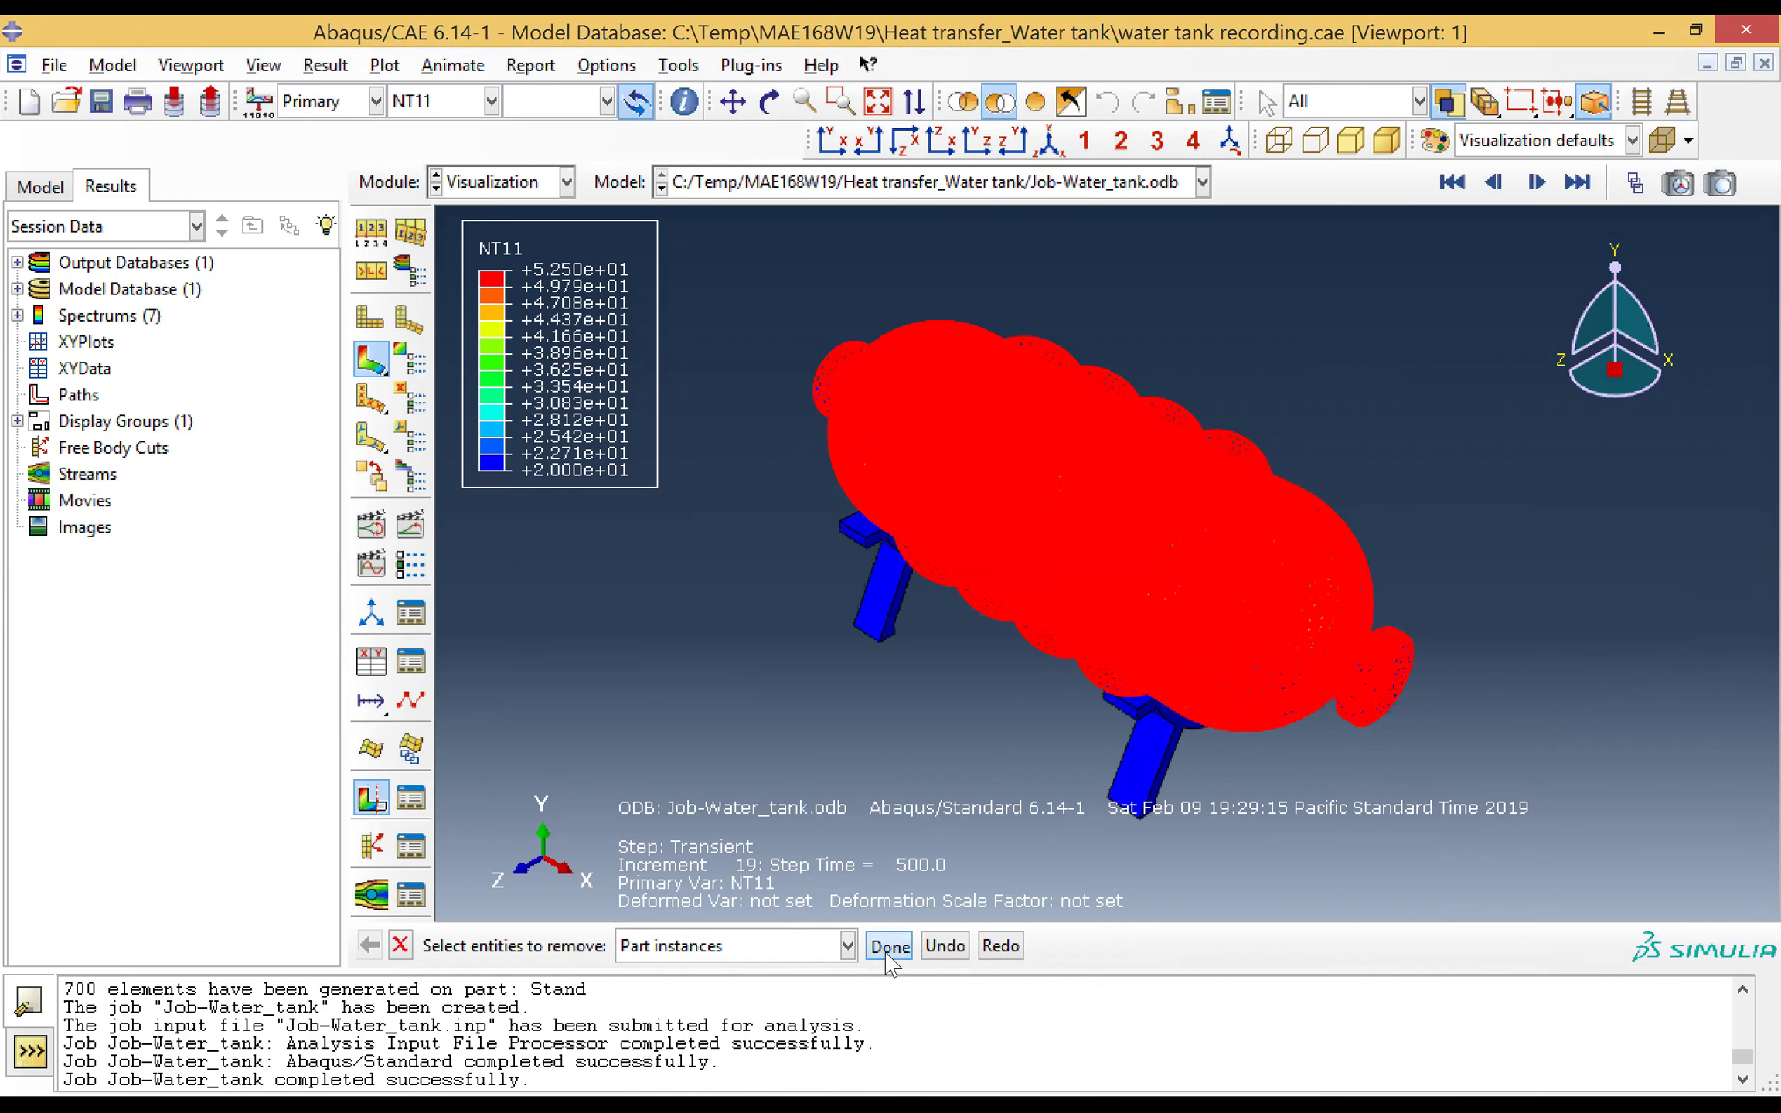
{"action": "left_click", "coordinate": [890, 946]}
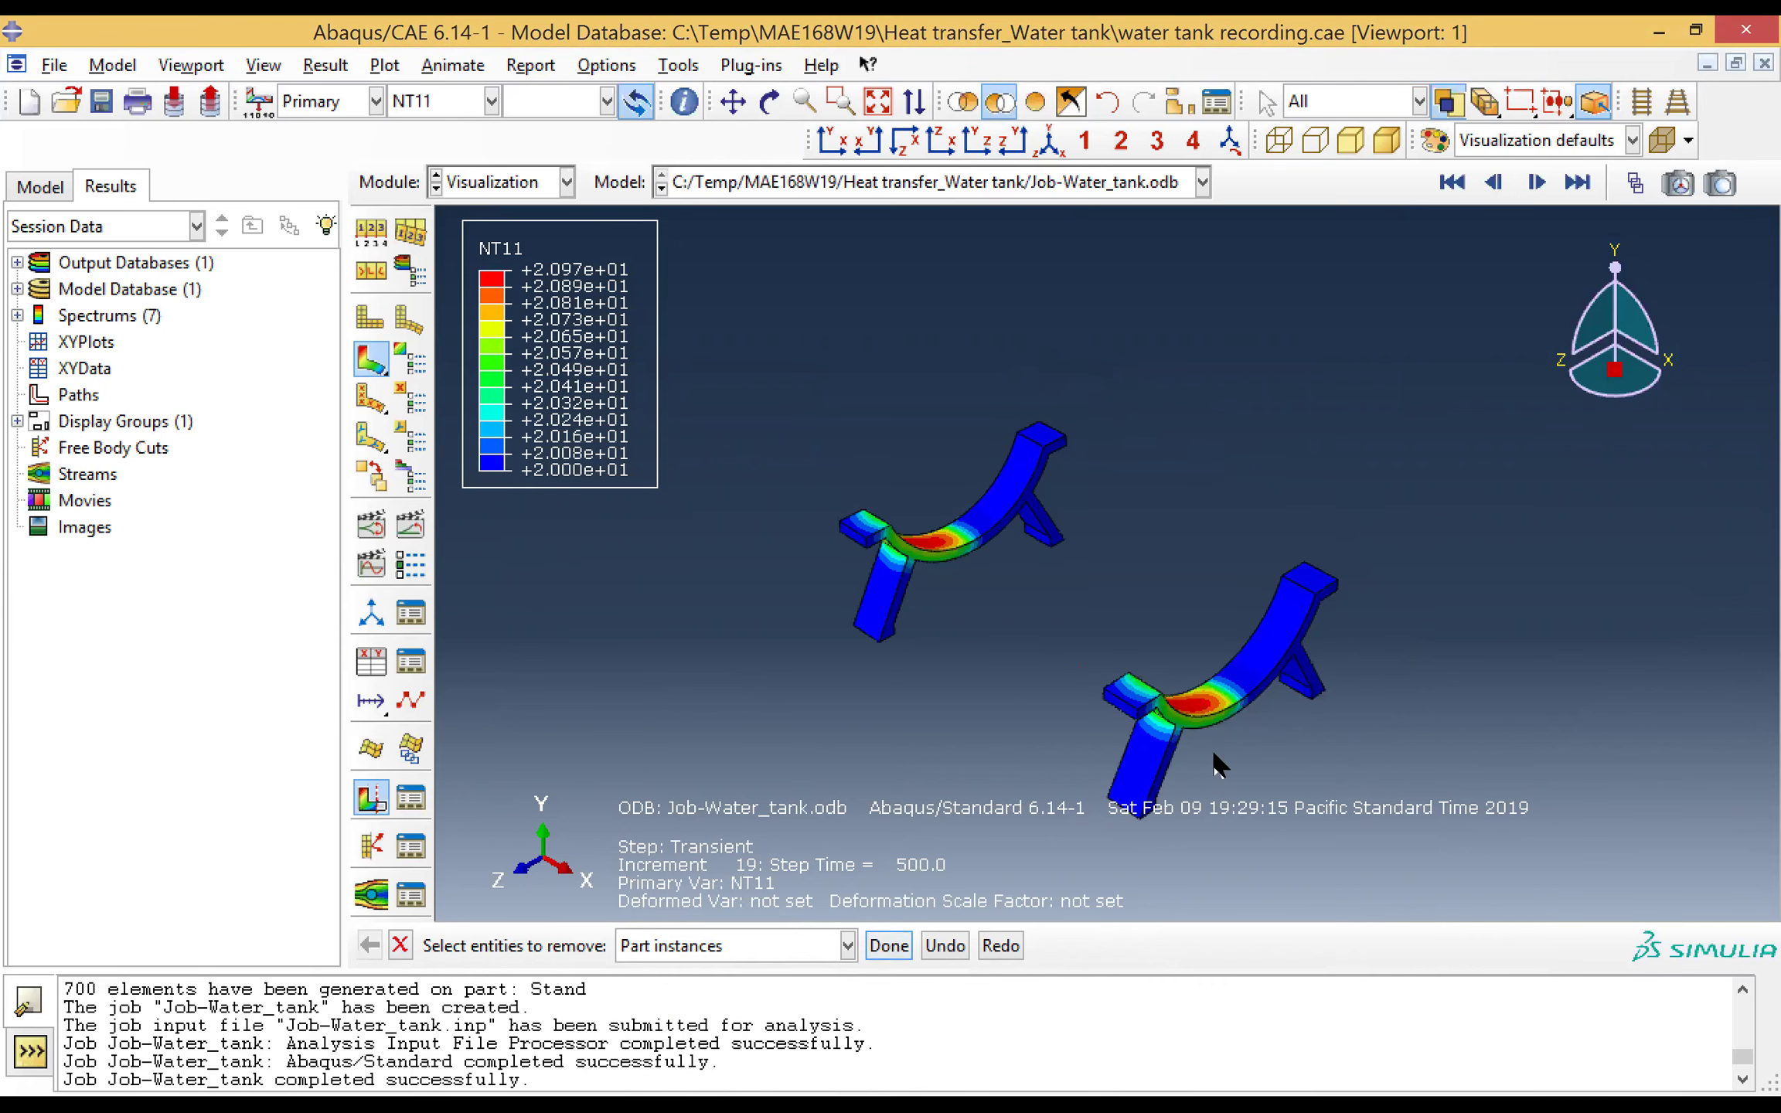